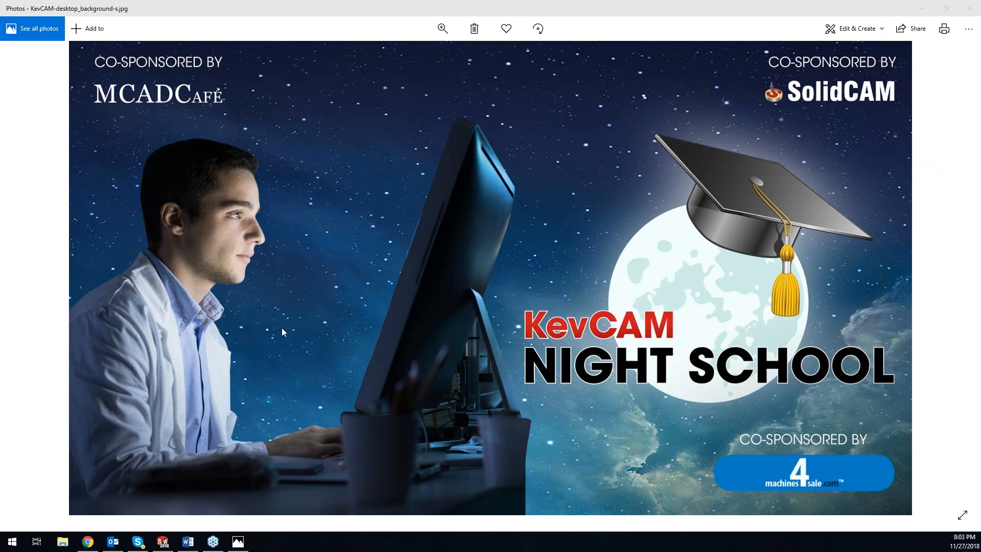
- Switch to Chrome, look through the SolidCAM University channel's uploaded videos on YouTube, and return to SOLIDWORKS
click(86, 541)
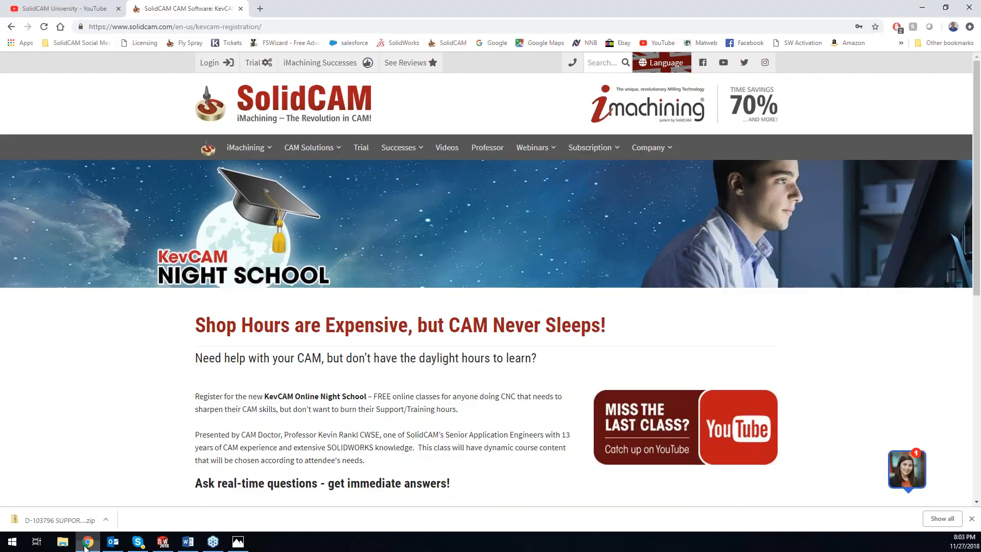
click(39, 9)
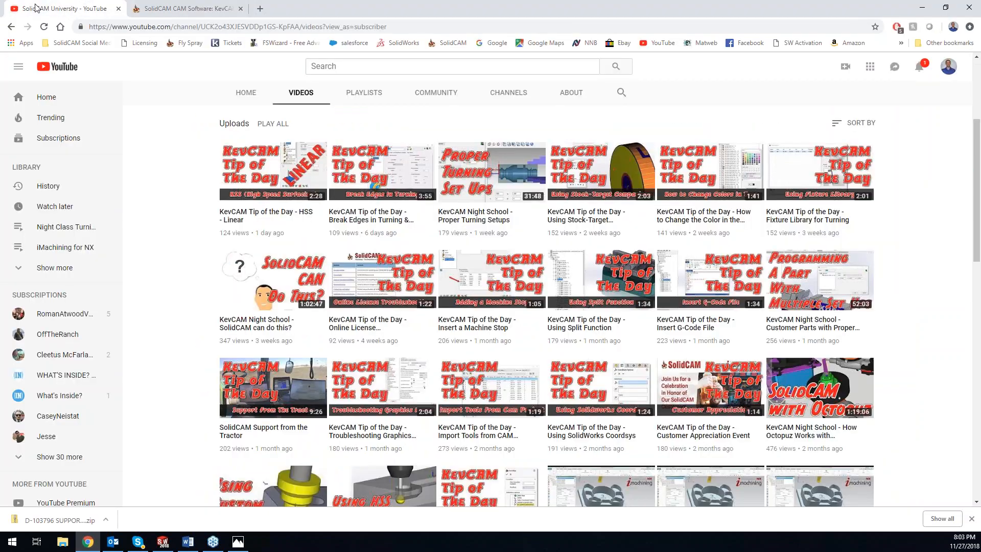
scroll(475, 329, up, 4)
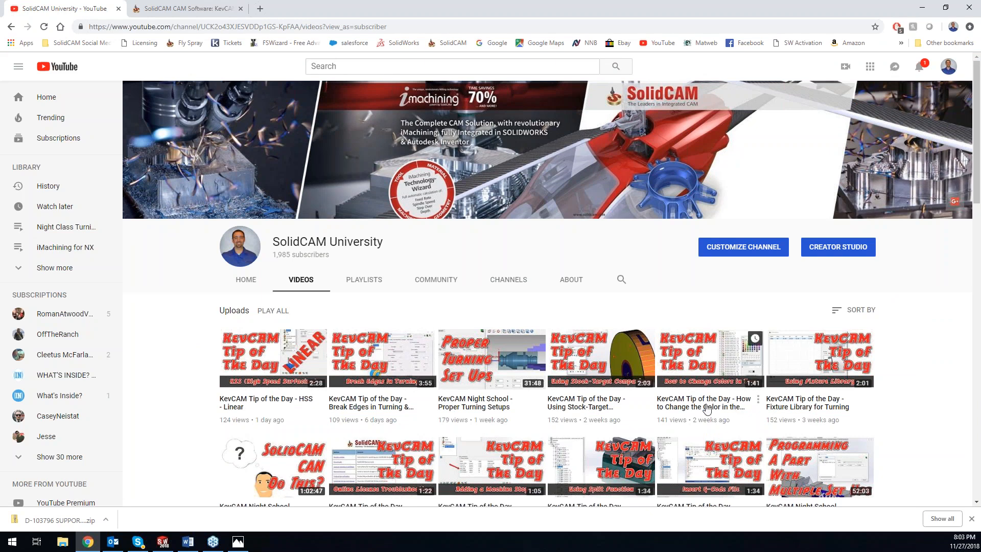
scroll(554, 391, down, 3)
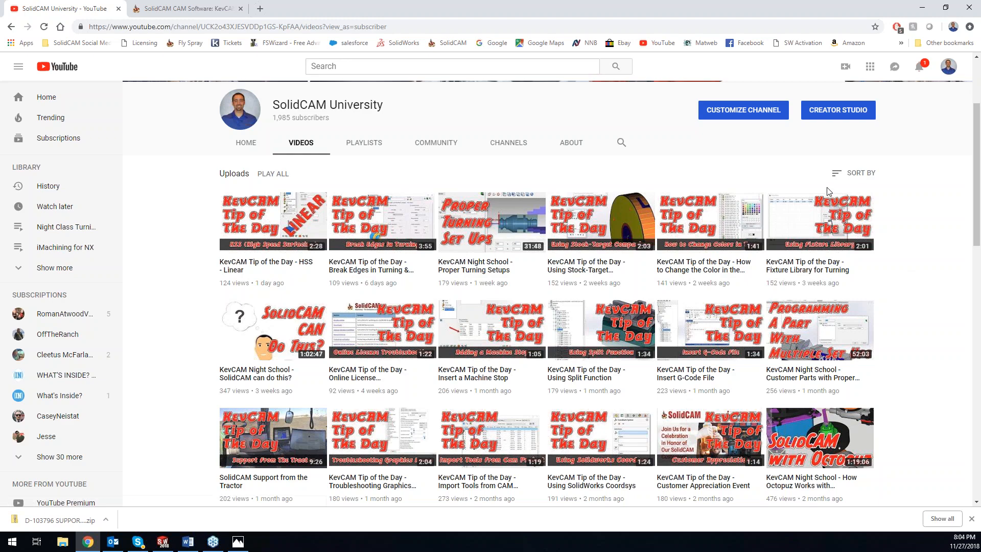
click(921, 8)
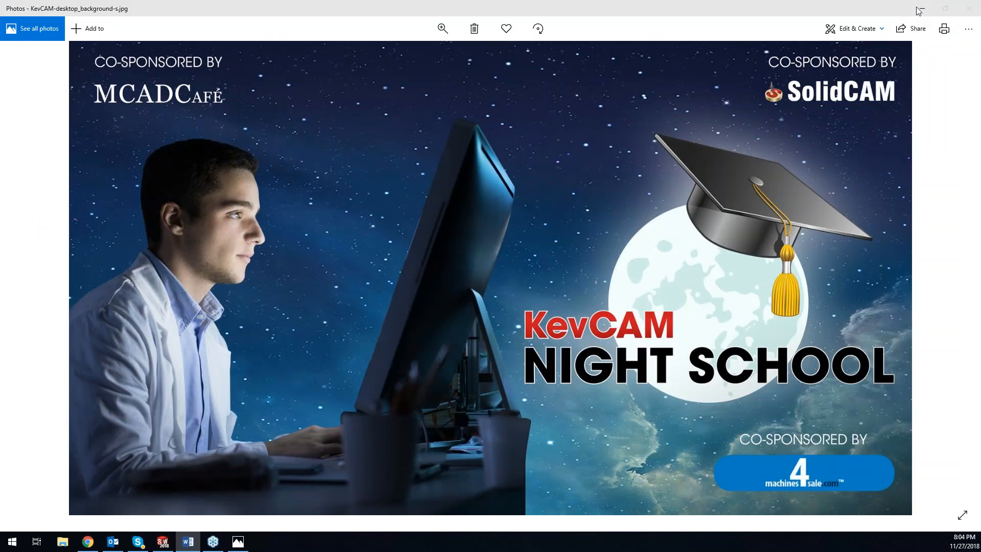
click(920, 9)
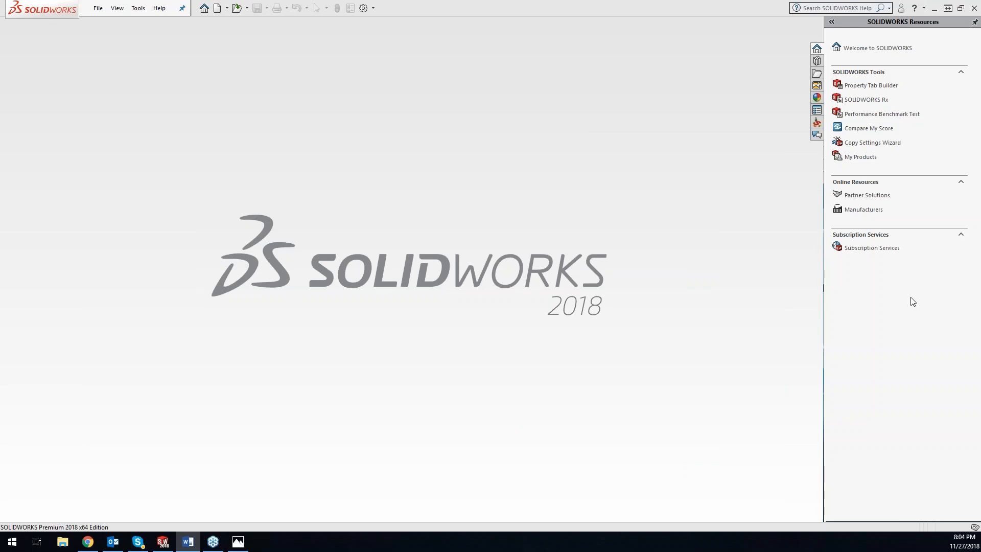
click(443, 232)
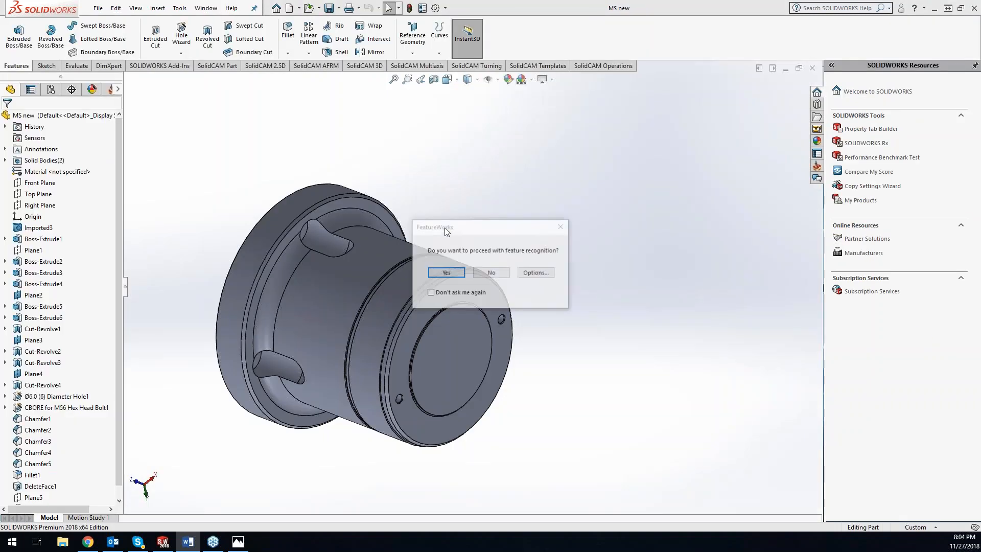
click(491, 273)
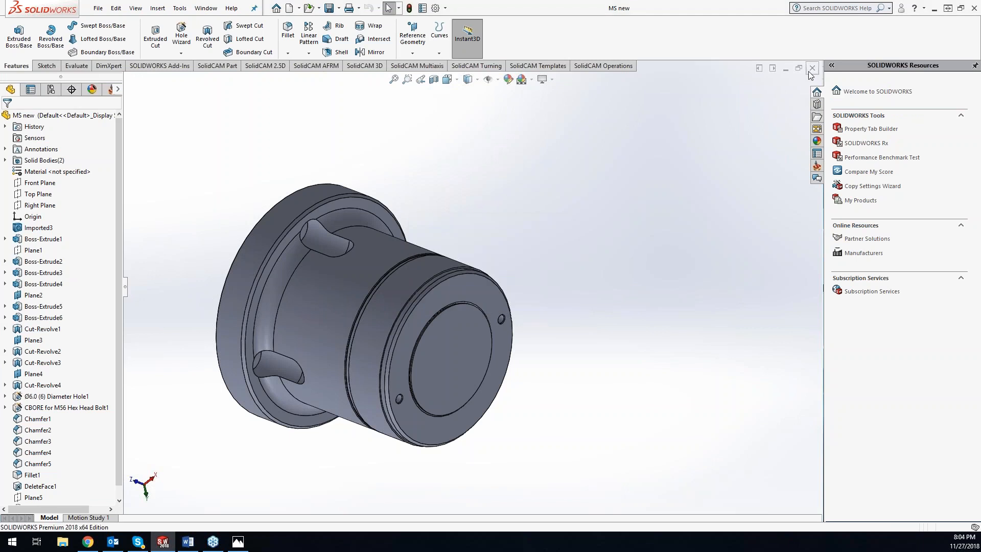
click(813, 67)
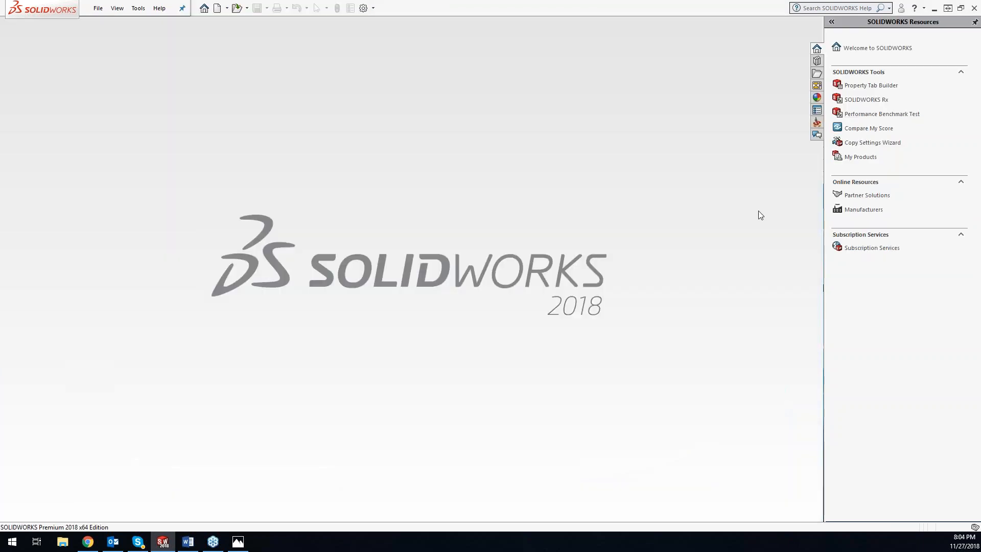
- Open the WHEEL model in SOLIDWORKS and try to recognize its standard features automatically with FeatureWorks
key(alt+Tab)
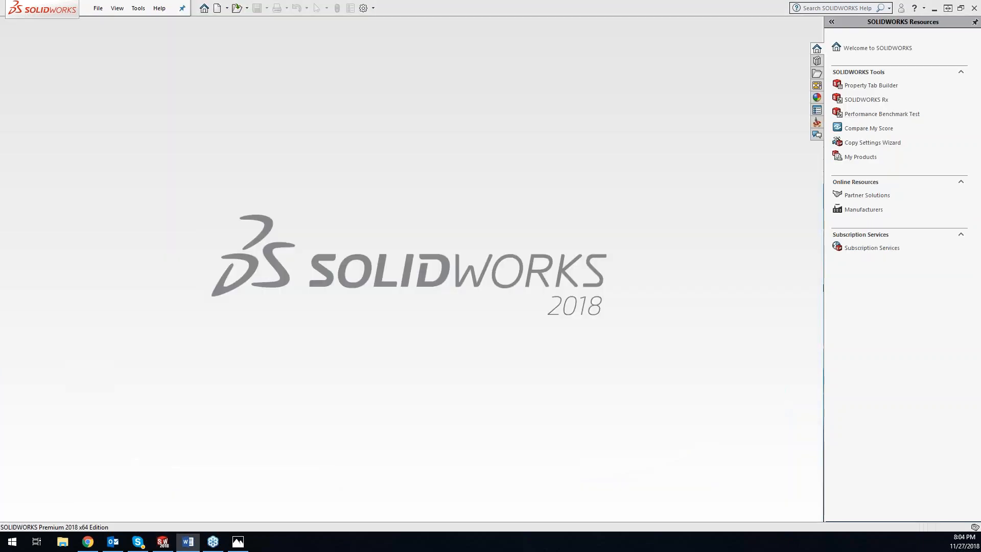
drag(727, 215, 456, 205)
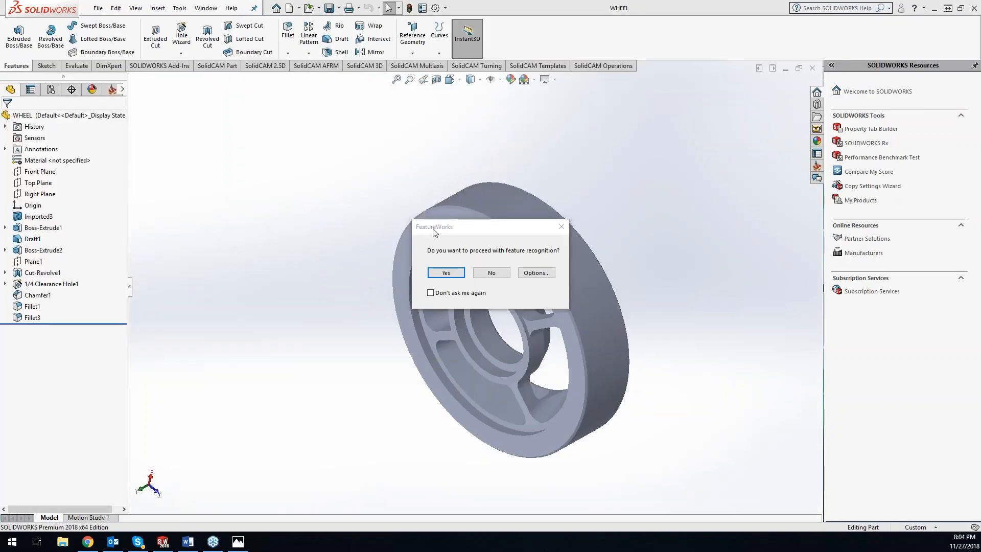
click(456, 277)
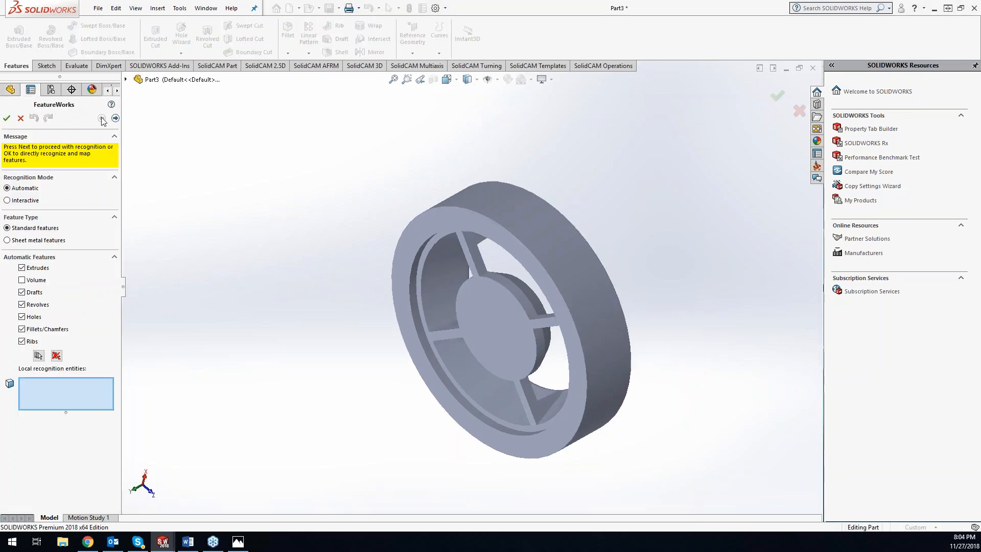
click(6, 118)
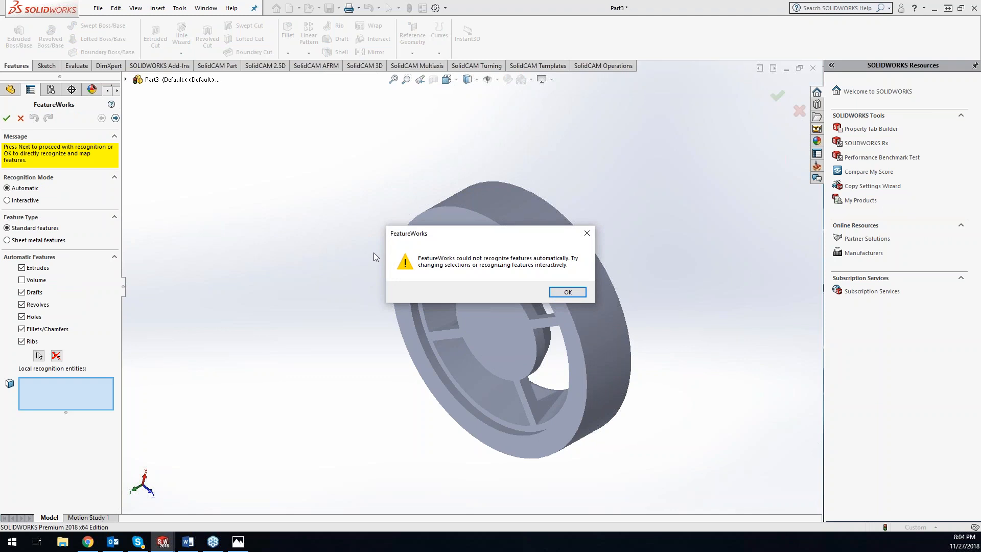
click(567, 293)
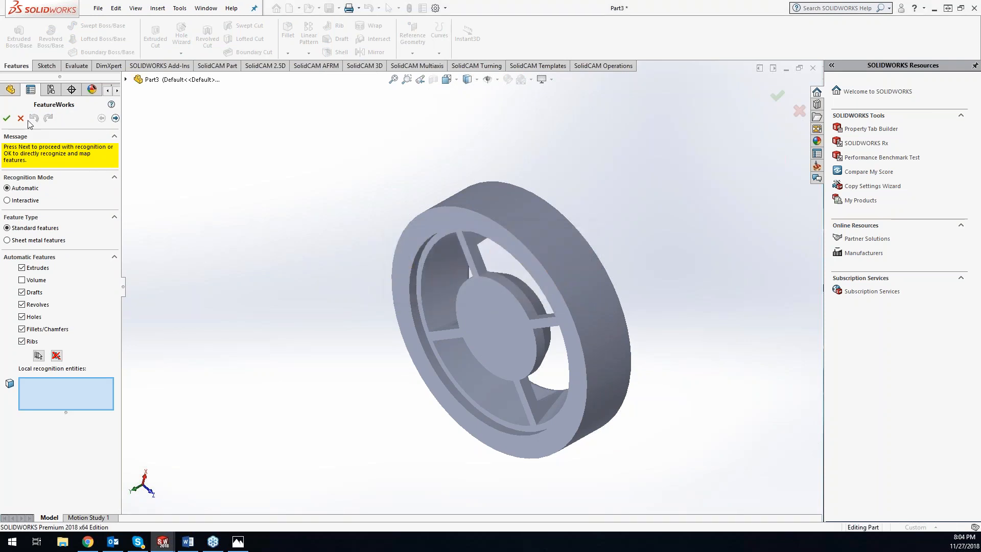
click(8, 118)
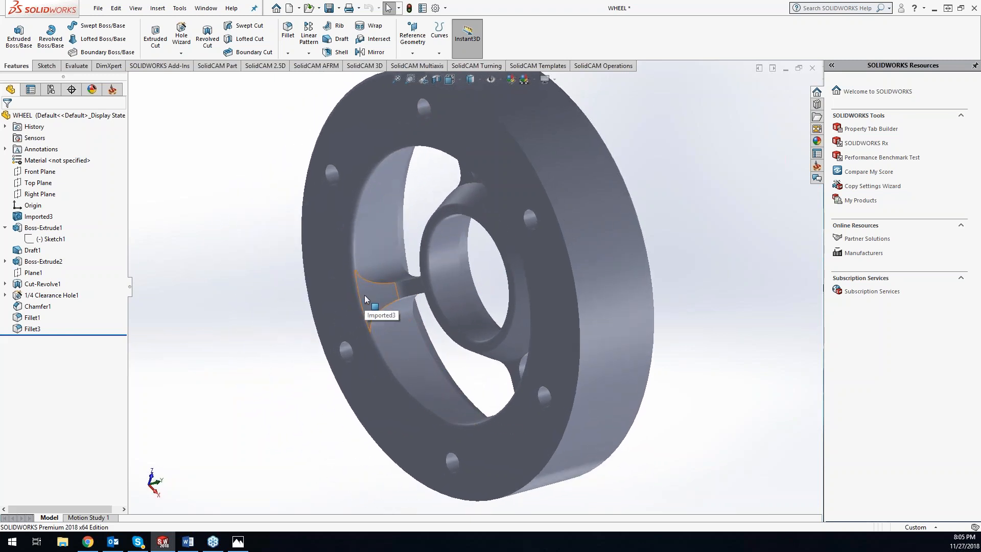
- Save the wheel part and create an external Mill-Turn CAM-Part named WHEEL in inches, stored in the model's directory
middle_drag(364, 297, 220, 302)
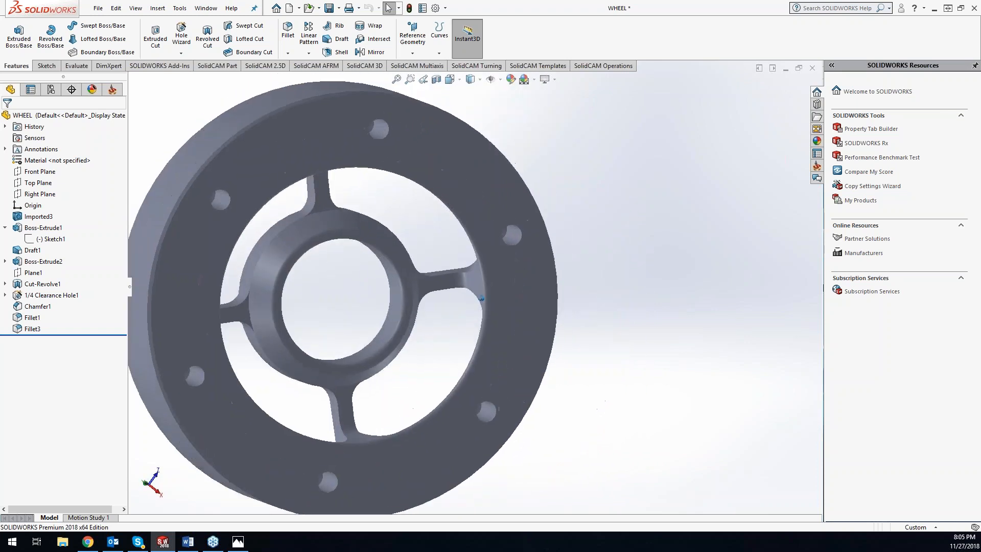
middle_drag(481, 298, 563, 315)
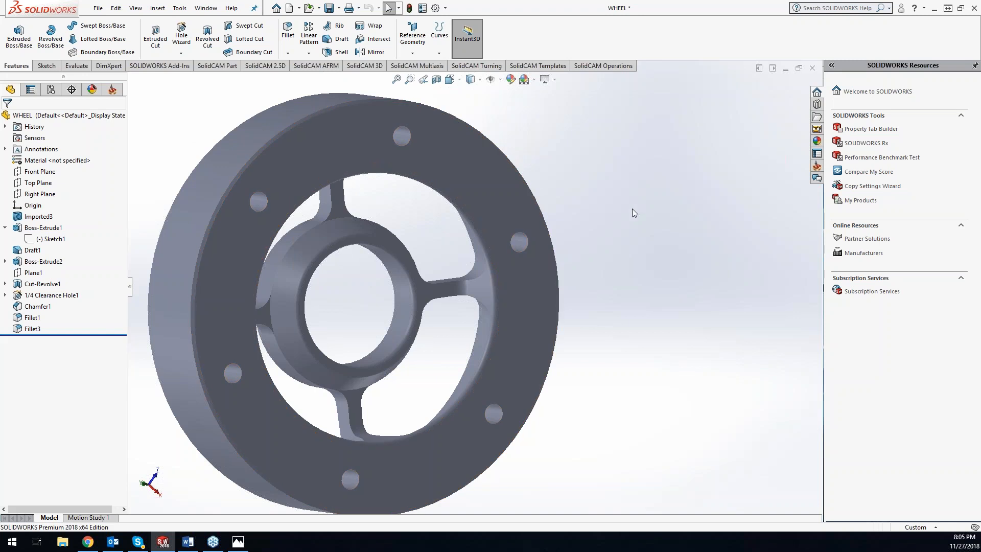
middle_drag(633, 208, 438, 144)
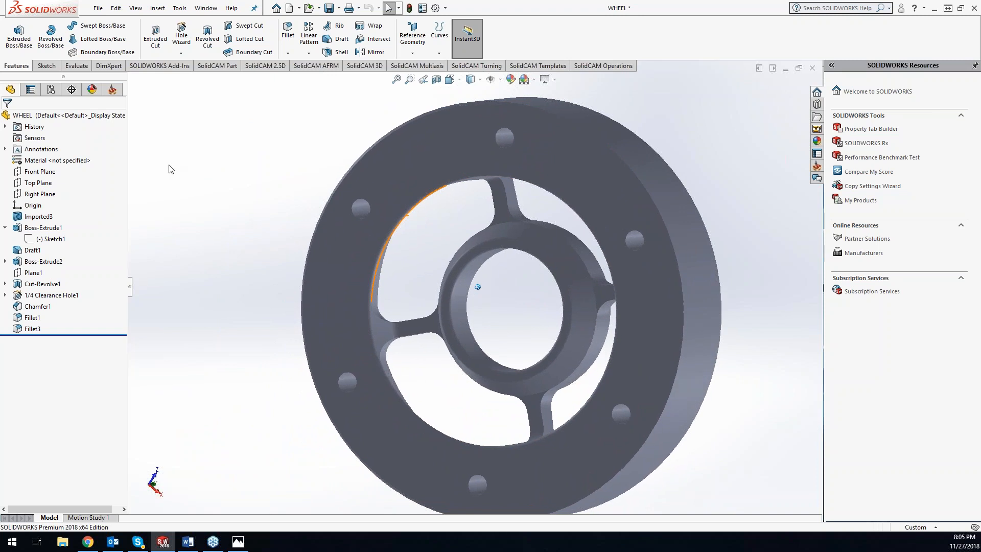
click(329, 8)
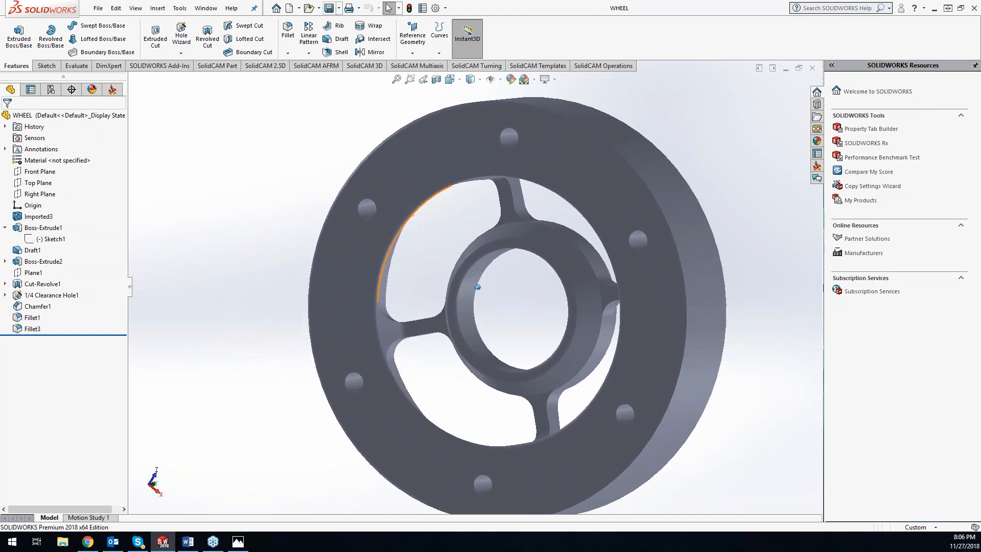
click(180, 7)
mouse_move(205, 56)
mouse_move(348, 56)
click(478, 94)
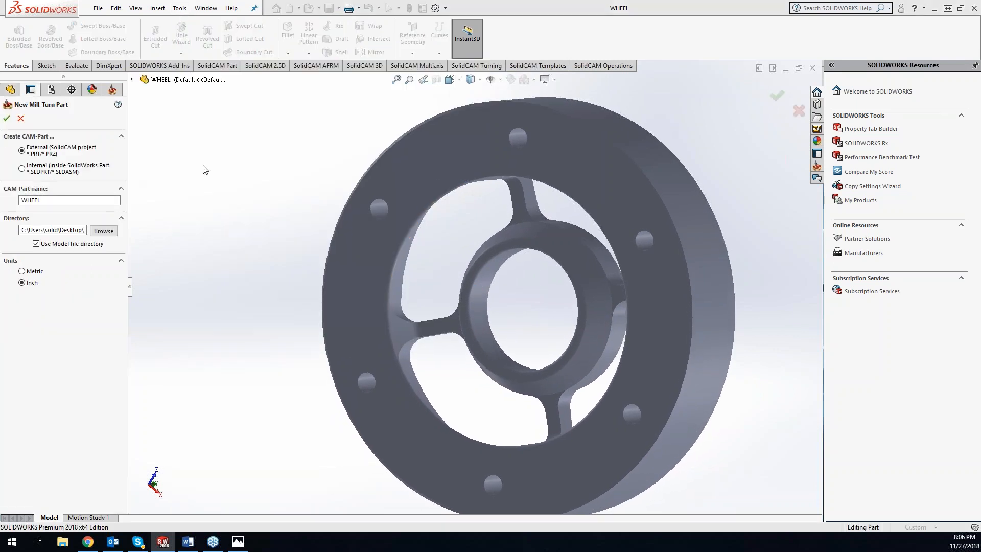
click(6, 118)
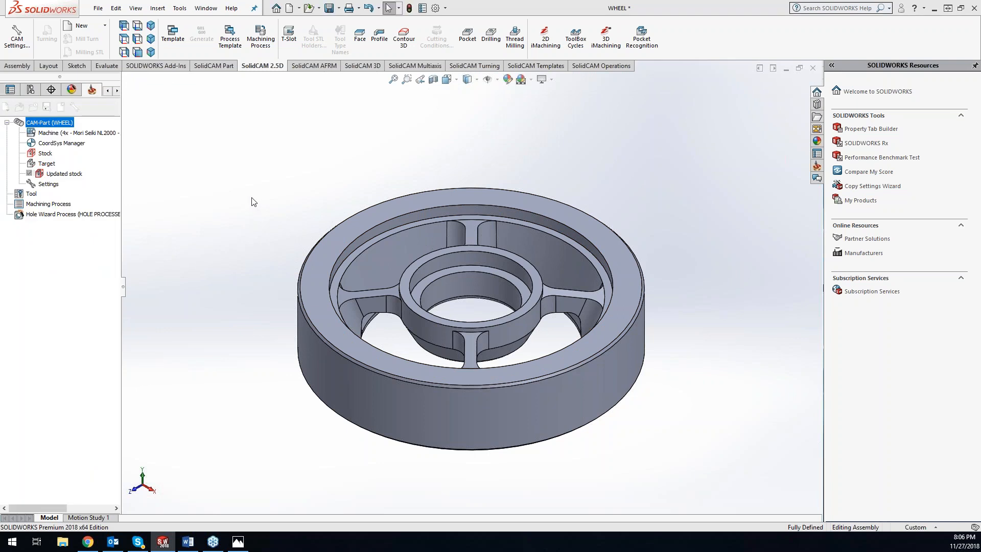
- Define machine coordinate system 1 on the hub's bore face, with its origin at the center of the revolution face
click(463, 284)
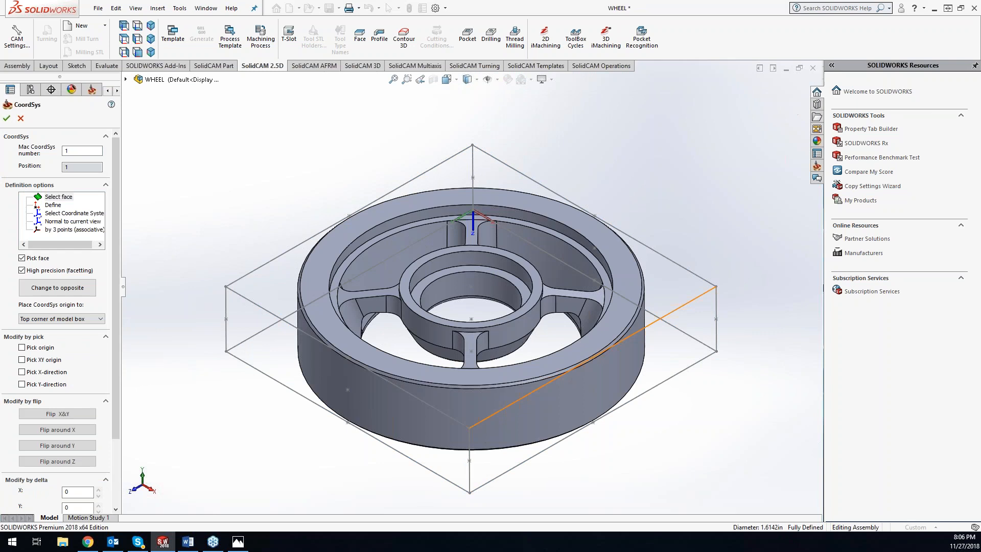
click(69, 319)
click(70, 342)
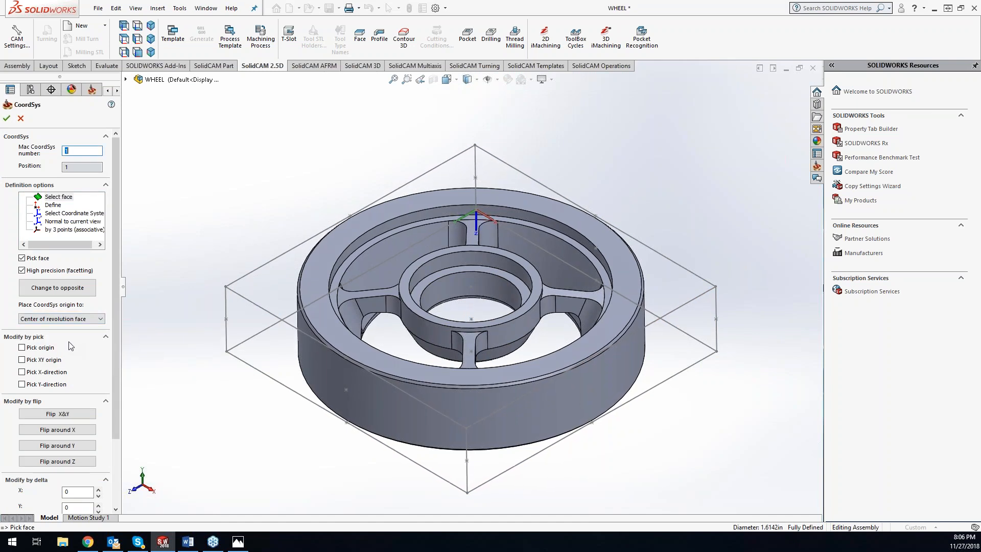
click(463, 303)
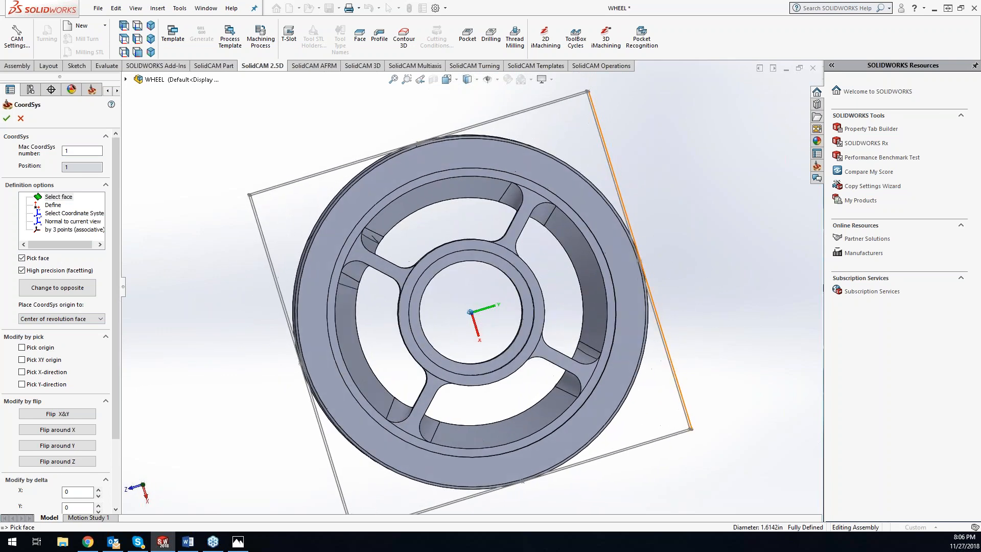
click(7, 118)
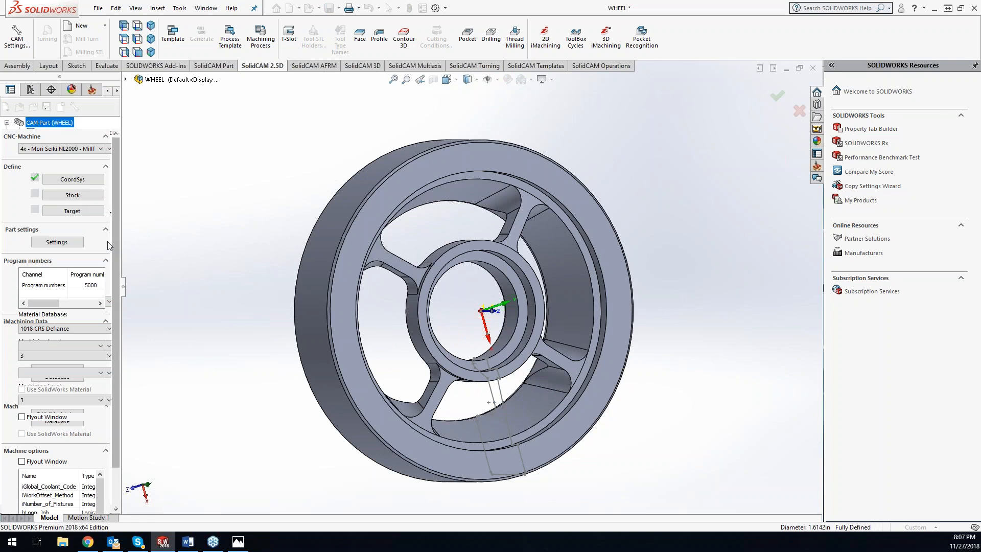
- Define the wheel solid as the machining target and select it as the basis for the cylindrical stock relative to the model
click(70, 211)
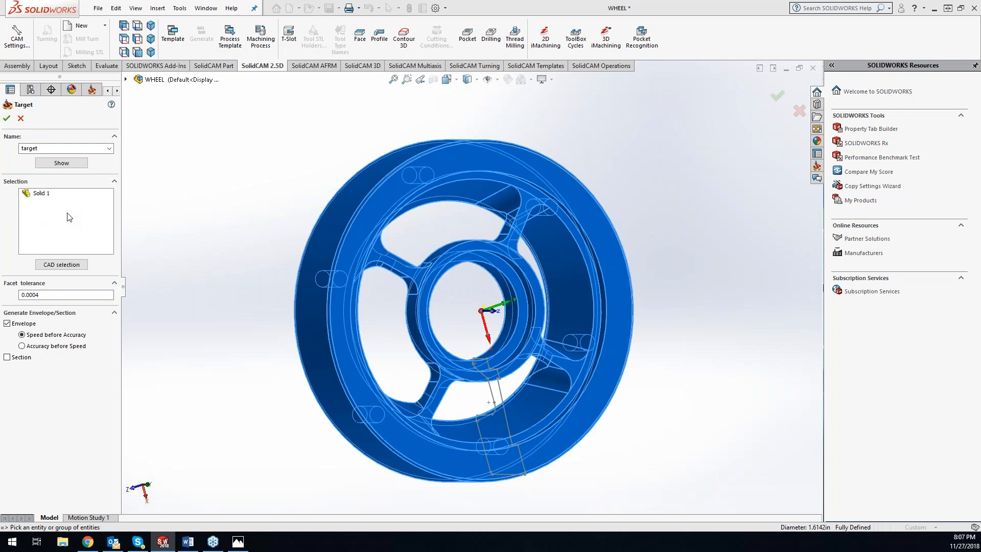
click(7, 118)
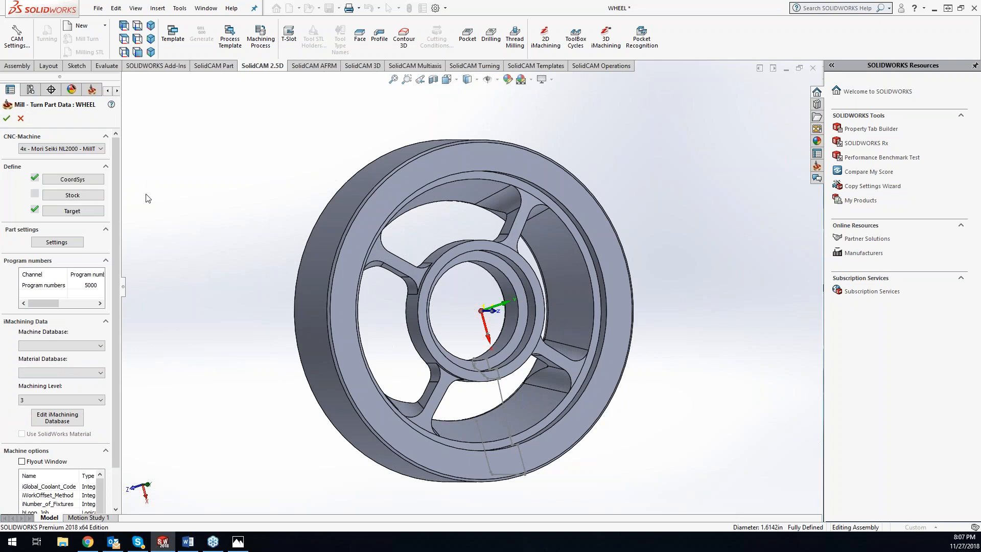
click(83, 198)
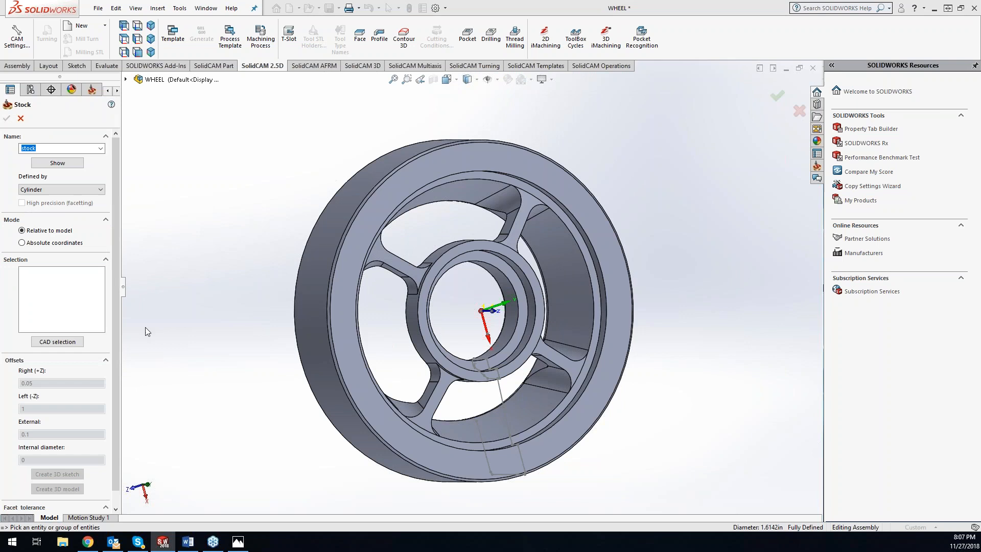
click(324, 217)
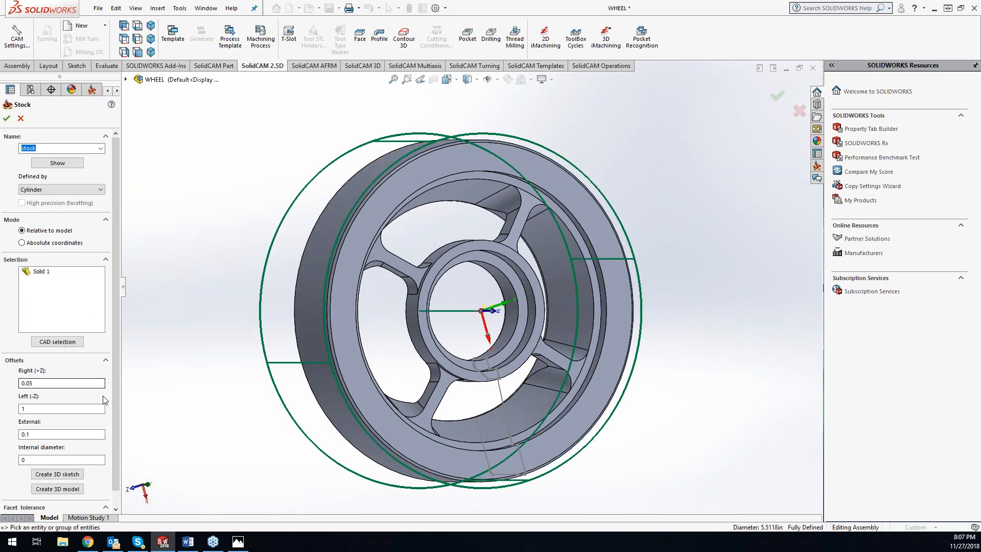
- Set the cylindrical stock's left (-Z) offset to .25 and its external offset to .05
drag(38, 381, 27, 384)
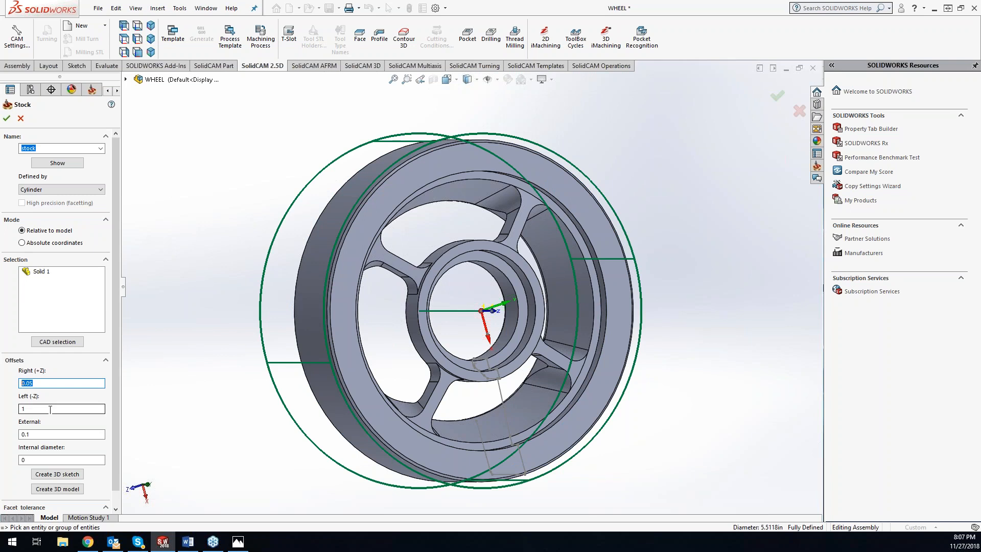
click(24, 409)
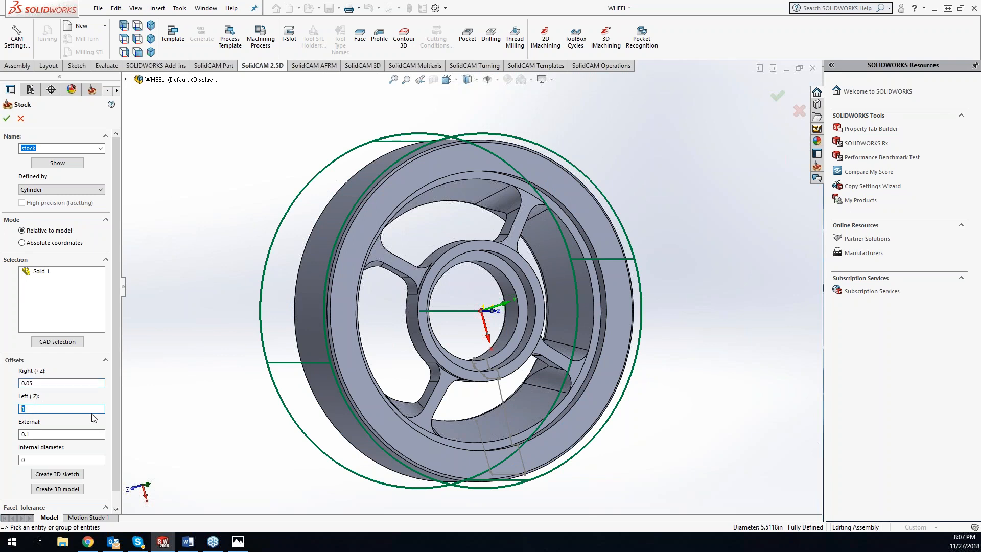
click(219, 260)
key(Left)
key(Left)
key(Left)
key(Left)
key(Left)
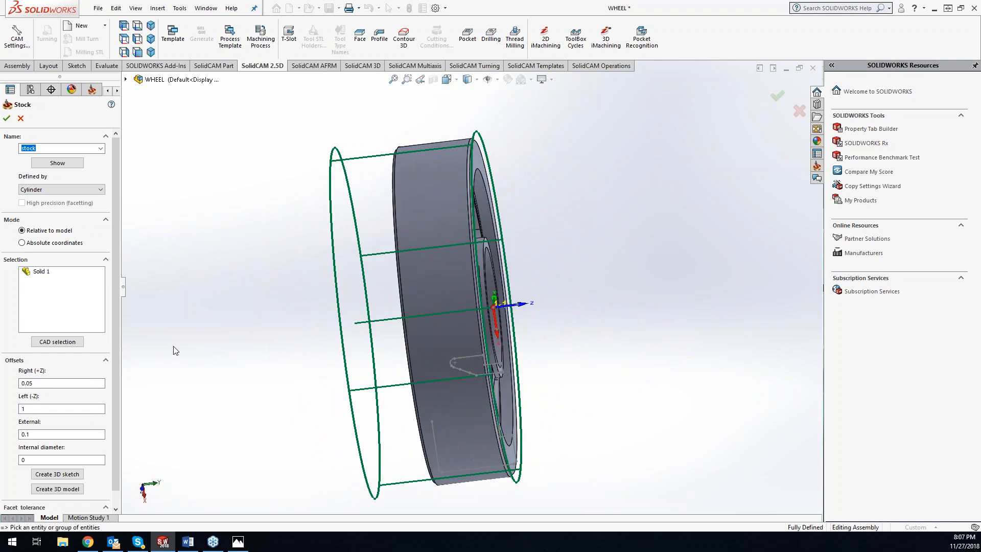
key(Left)
key(Left)
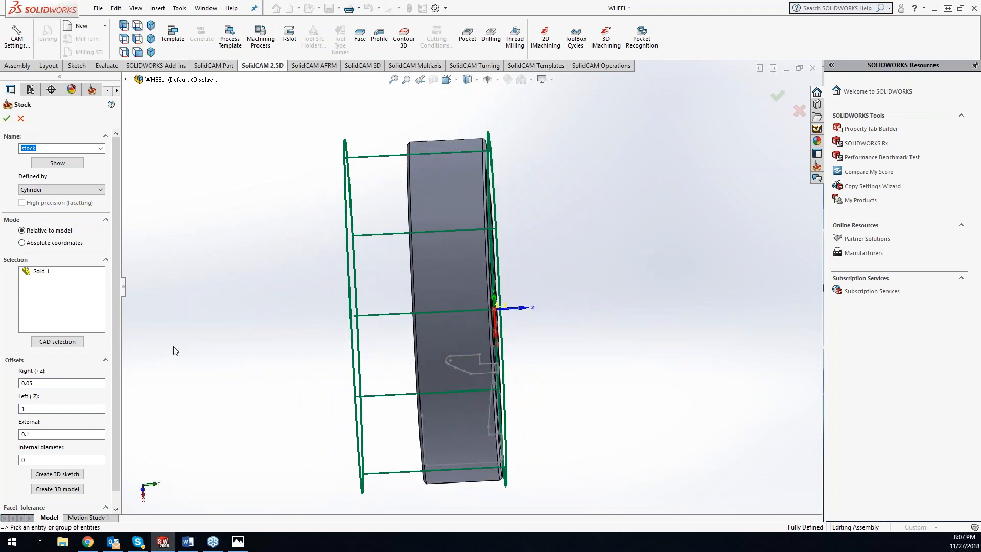
double_click(23, 409)
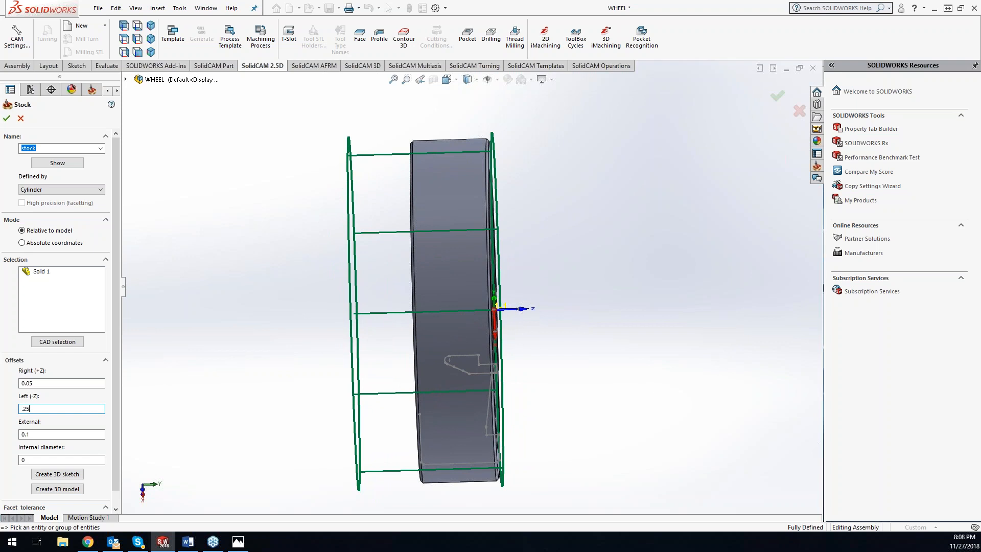
click(47, 435)
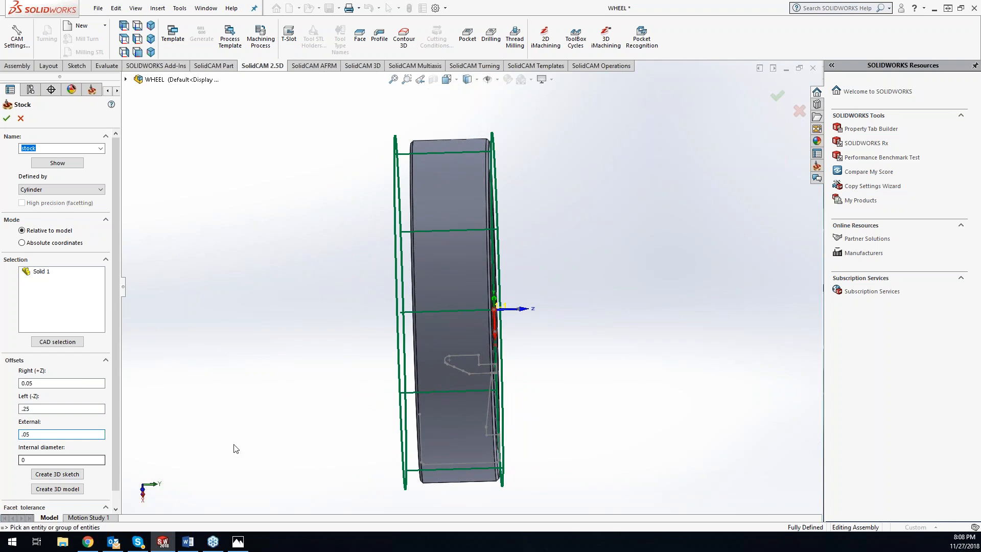
- Accept the cylindrical stock definition and finish the Mill-Turn part data for the Mori Seiki NL2000
click(7, 118)
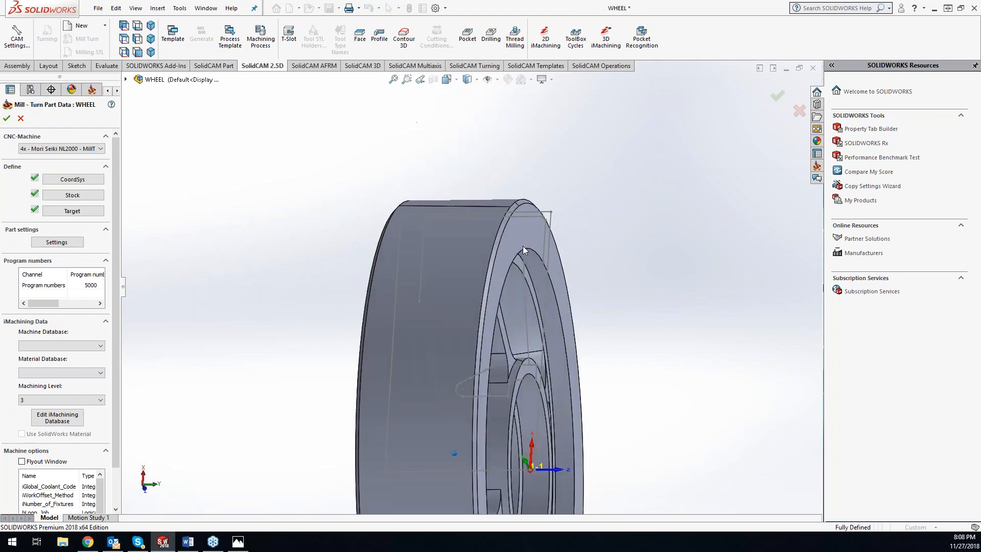
click(546, 200)
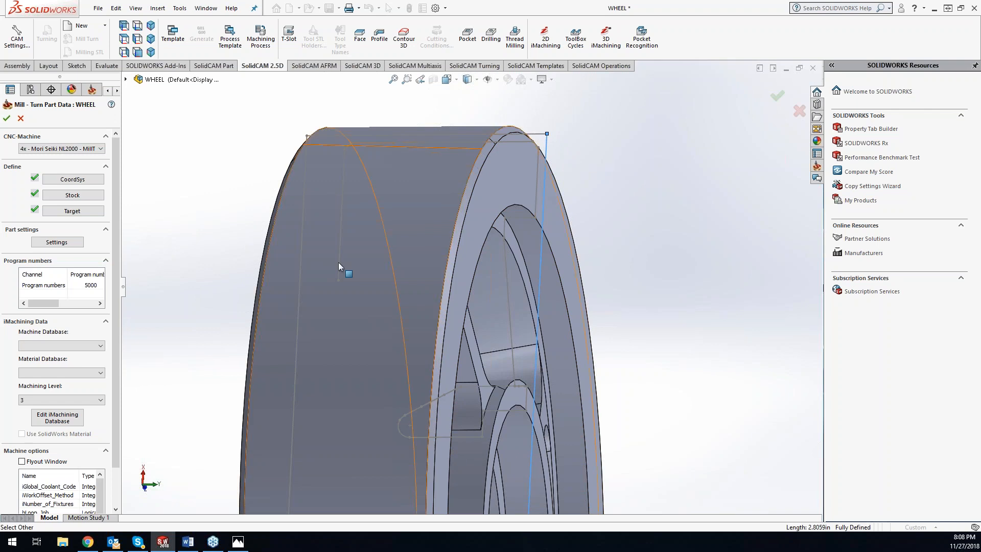
click(7, 119)
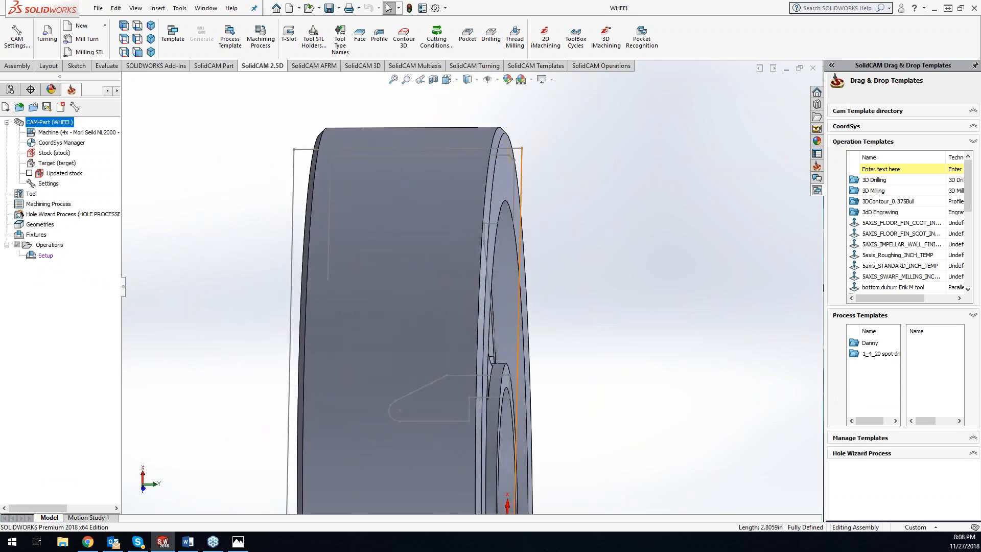
- Open the Setup operation and preview the machine, closing in on the wheel at the main station's chuck
click(45, 256)
double_click(45, 256)
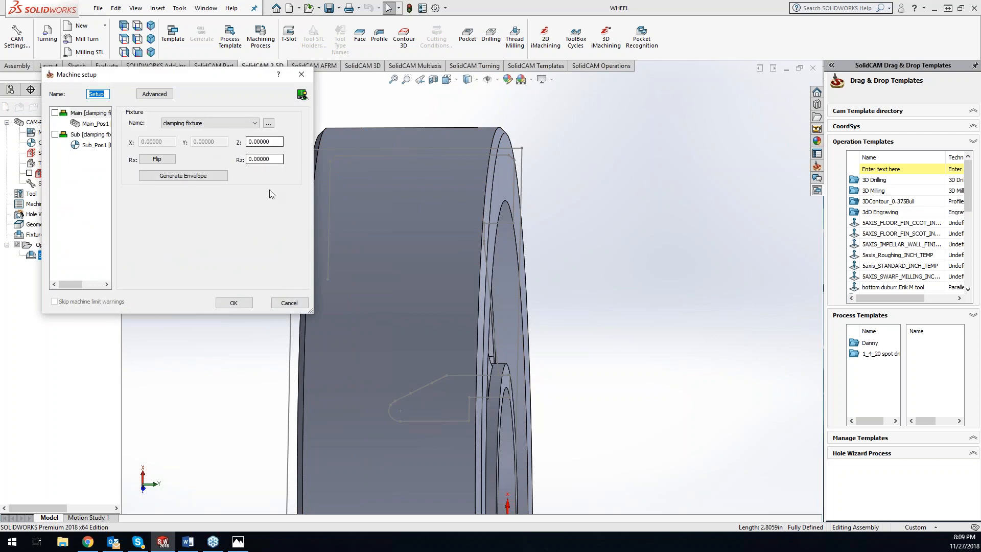
click(303, 95)
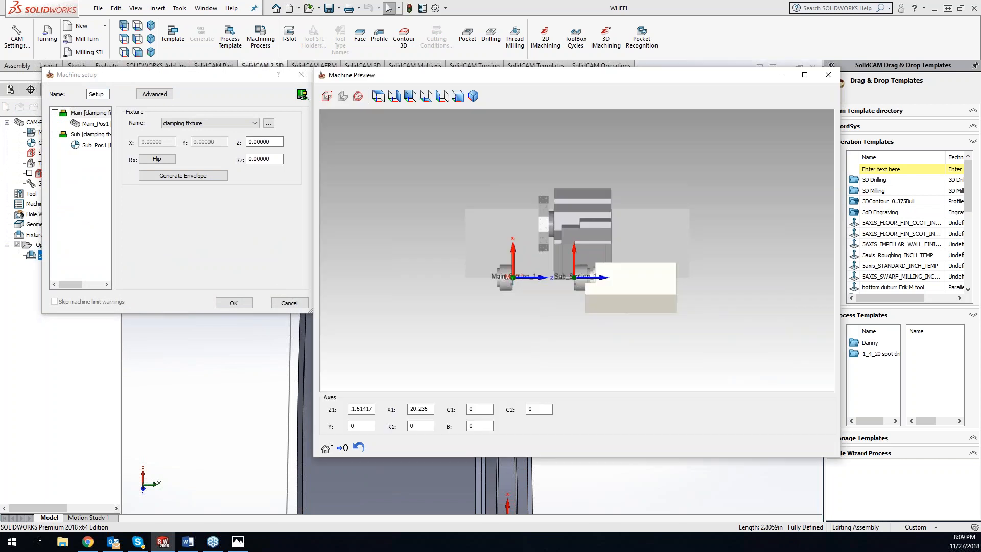
scroll(507, 280, up, 5)
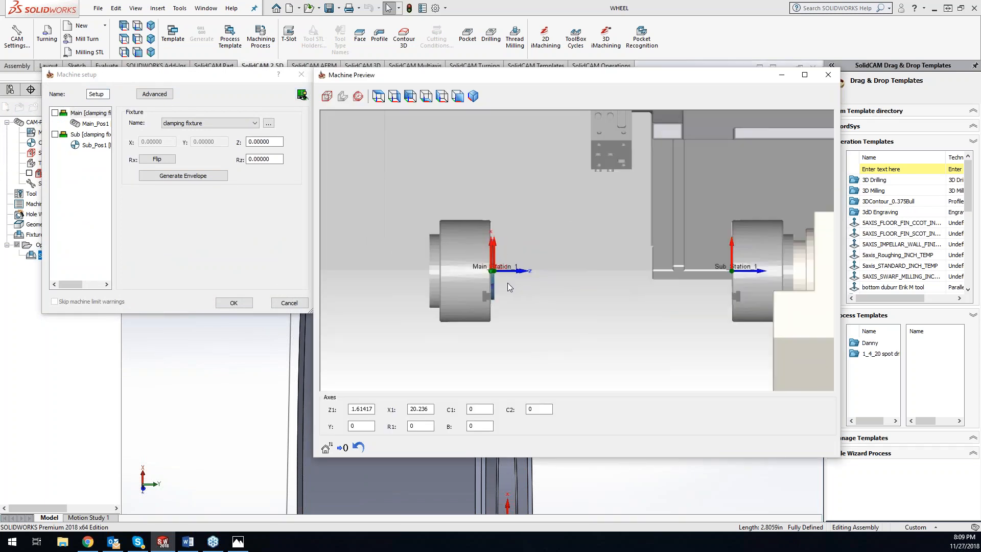
scroll(493, 266, up, 4)
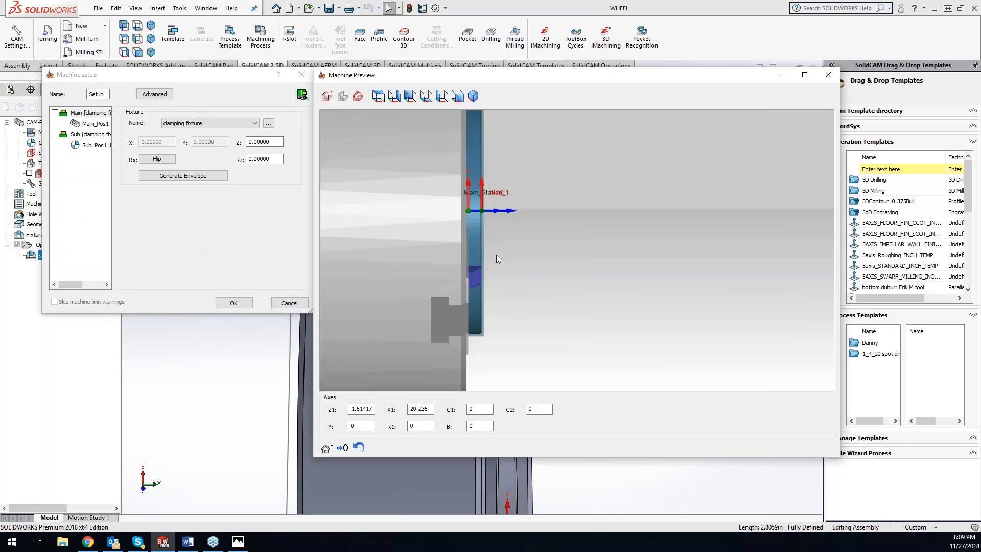
- Set the part's Z position at Main_Pos1 to 1.37795, moving the wheel out from the chuck face
click(98, 125)
drag(277, 163, 241, 163)
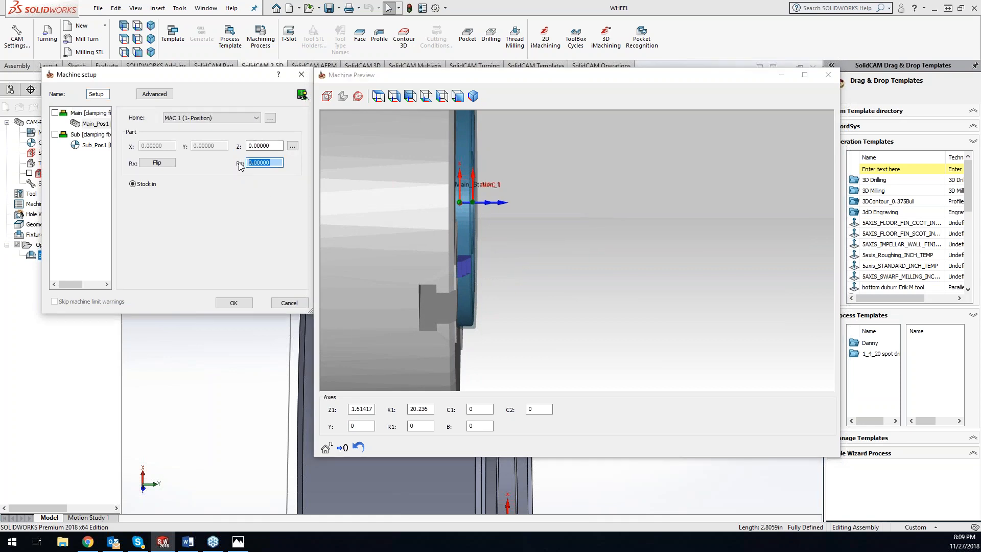
click(276, 148)
scroll(276, 148, up, 4)
scroll(276, 148, up, 11)
scroll(276, 148, up, 8)
scroll(276, 148, up, 11)
scroll(276, 148, up, 1)
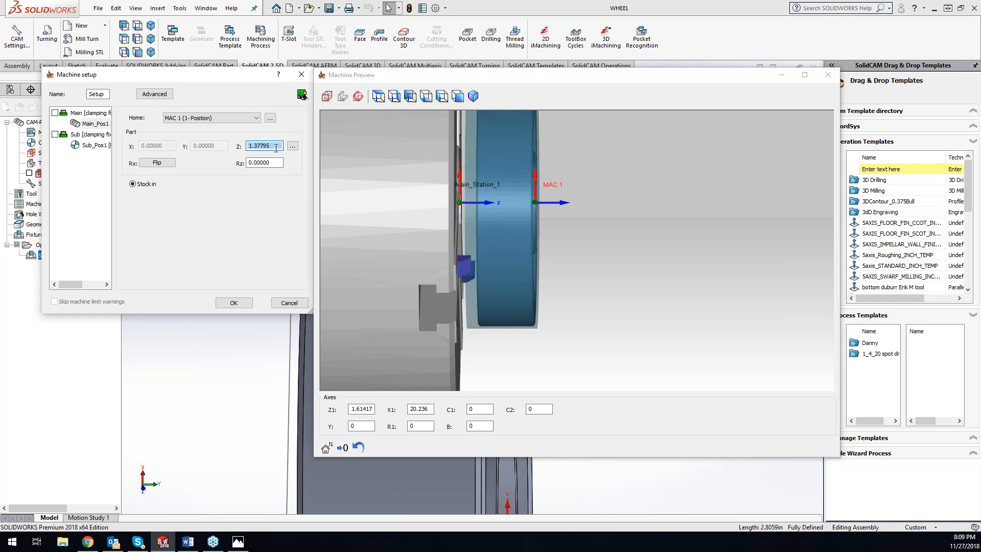
click(650, 345)
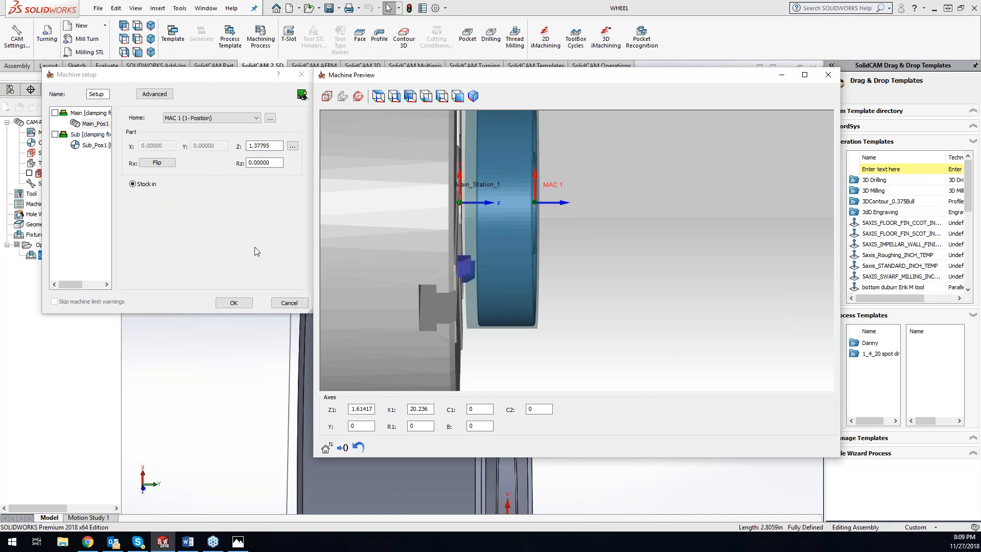
- Examine the wheel's seating against the chuck jaws in the machine preview and accept the machine setup
scroll(645, 296, down, 7)
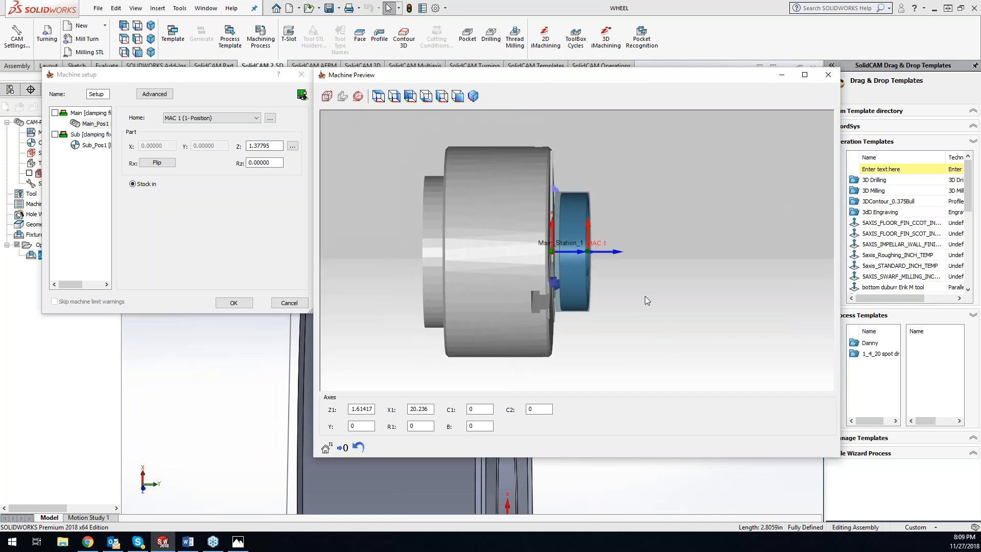
middle_drag(645, 296, 635, 296)
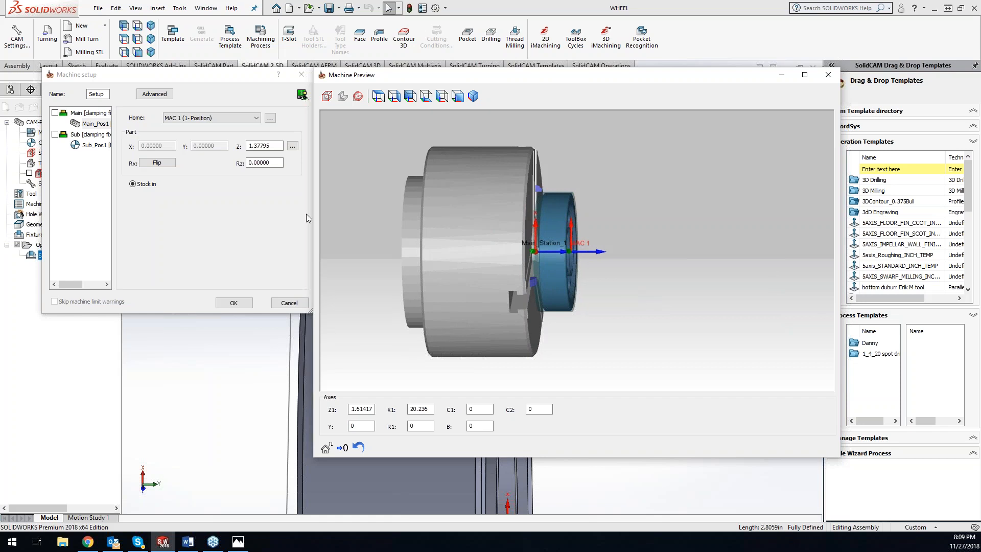
click(292, 148)
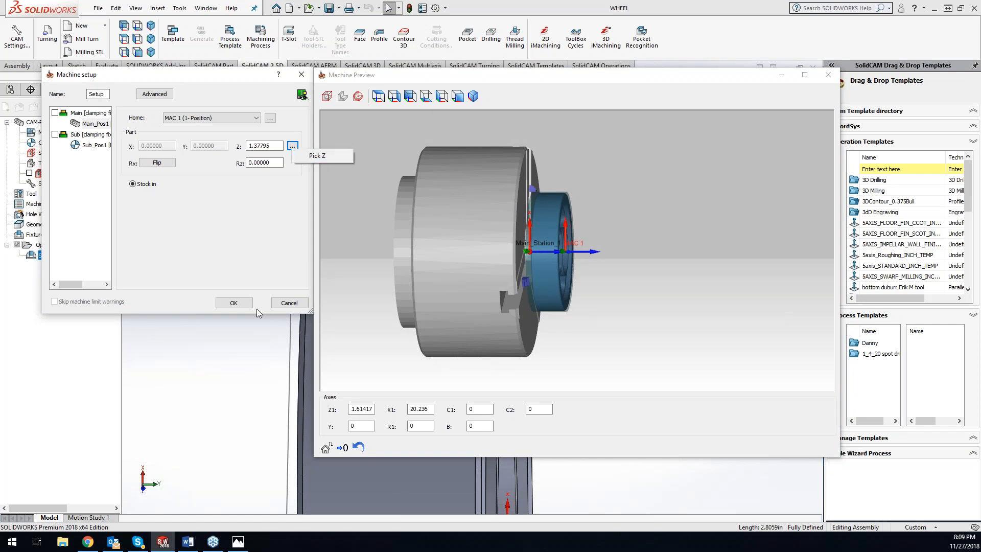
click(271, 265)
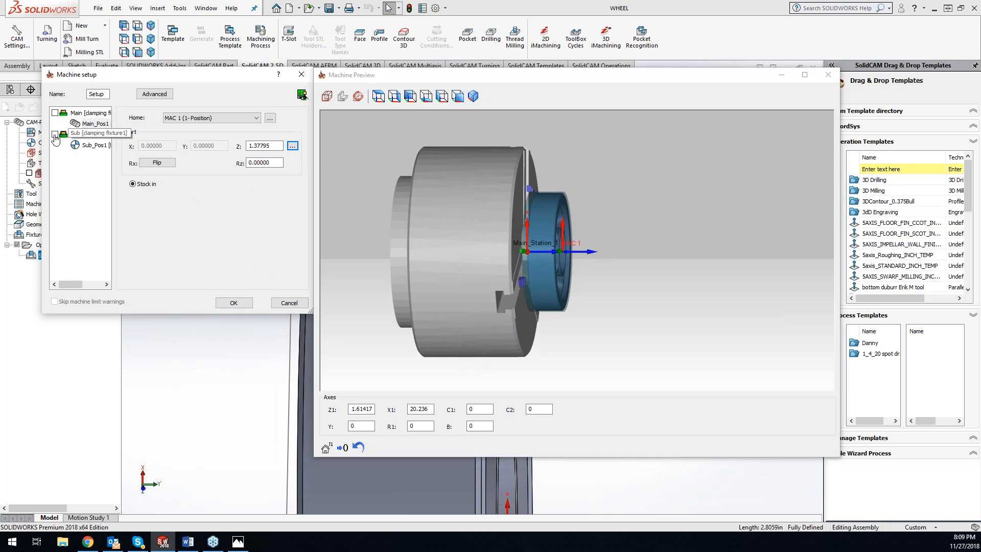
scroll(566, 207, up, 8)
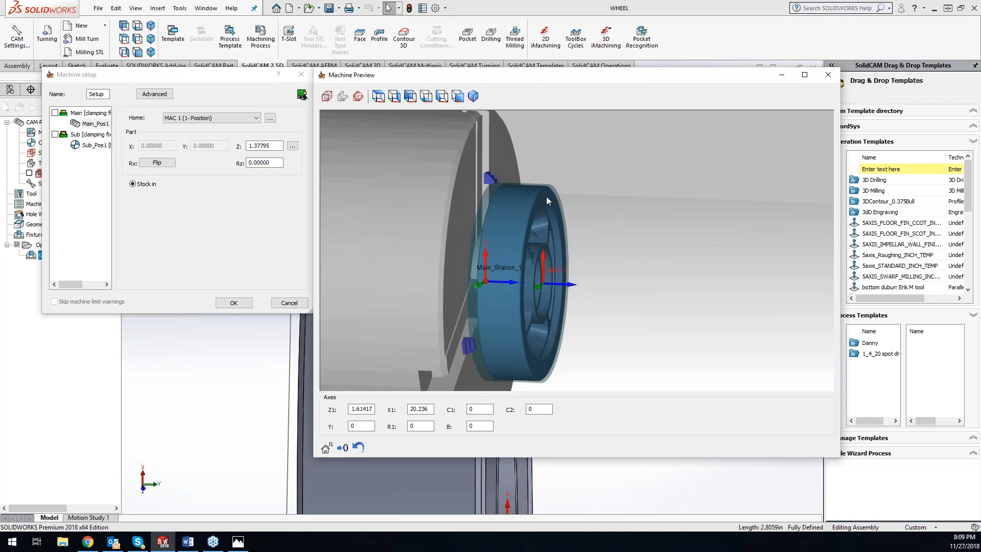
middle_drag(468, 155, 468, 152)
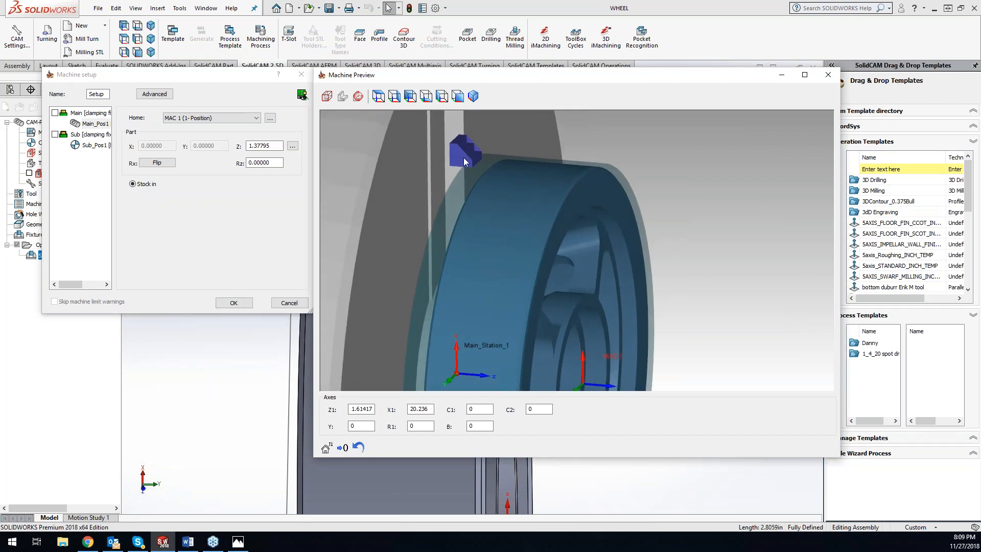
click(274, 122)
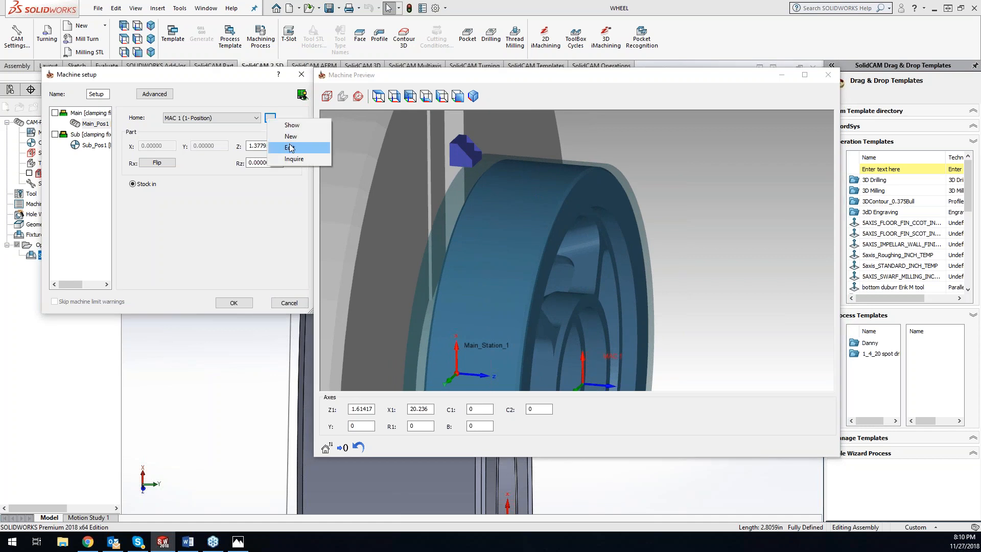
click(280, 226)
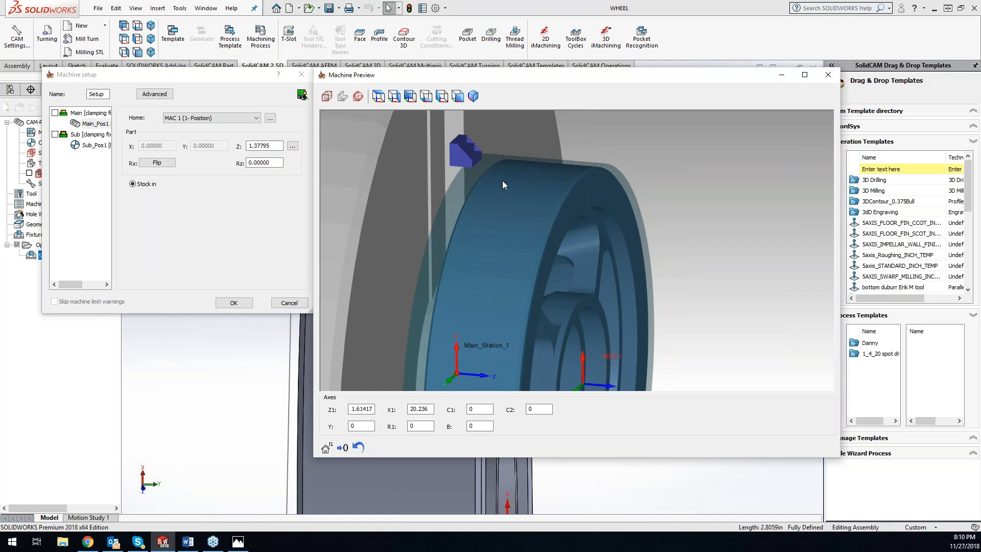
click(234, 303)
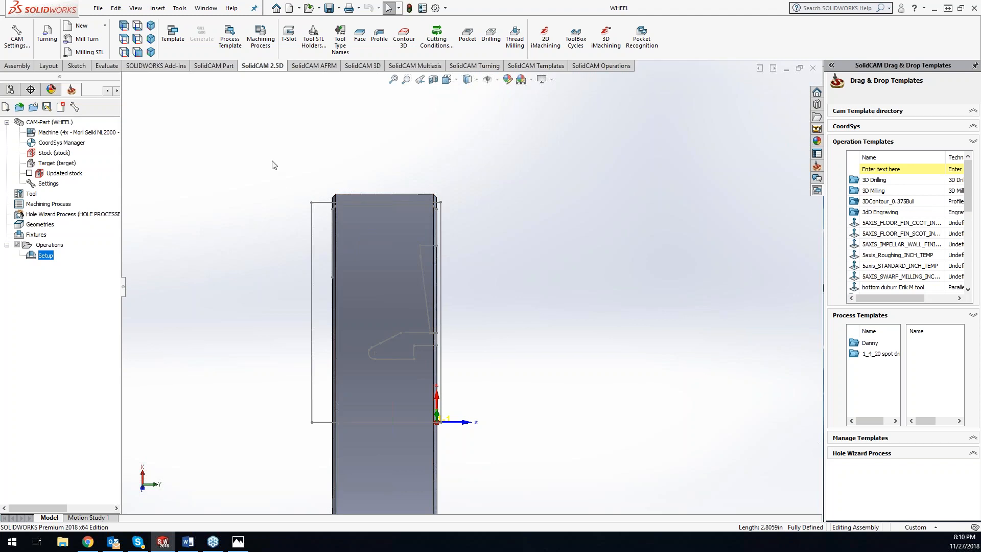
- Check which SolidCAM version and build are installed, and close the version information
click(231, 8)
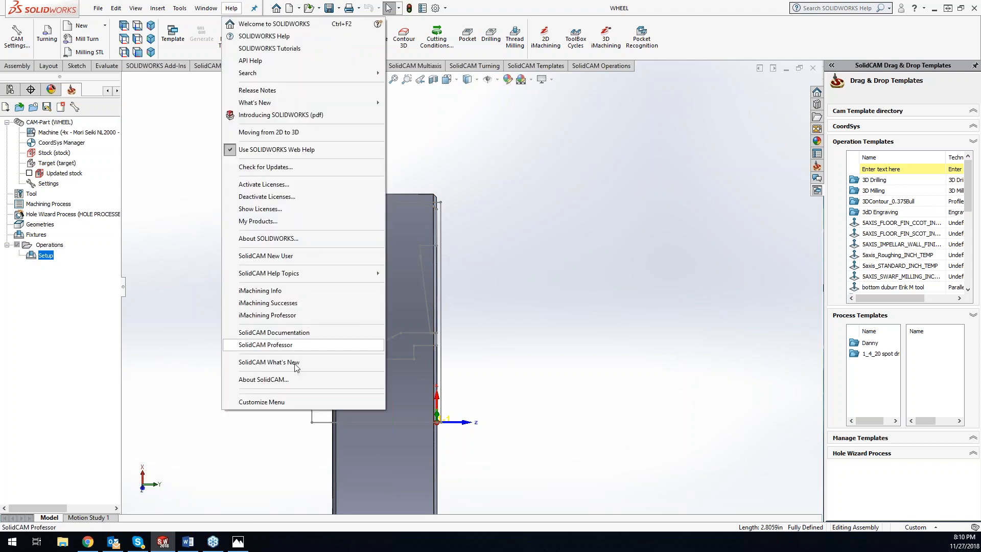
click(284, 380)
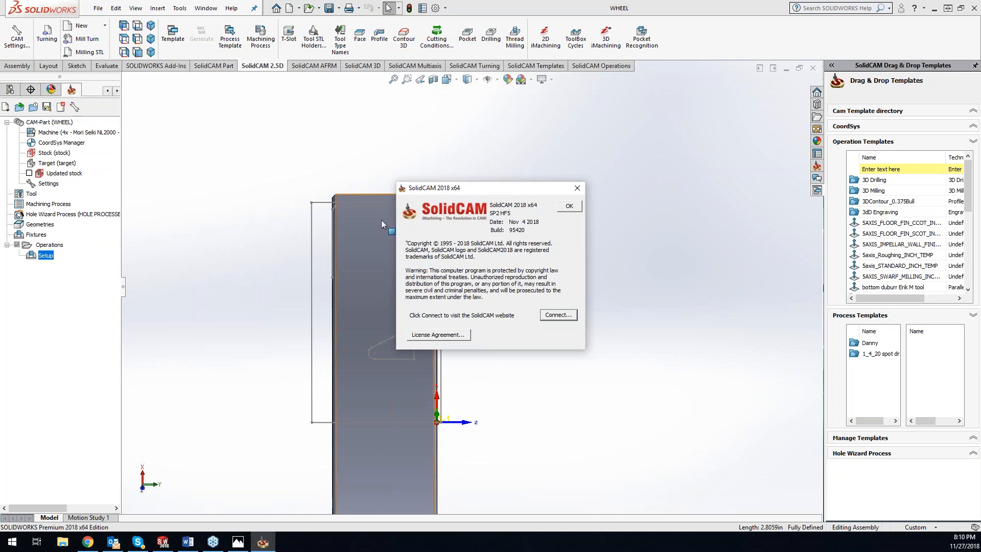
click(569, 206)
- Generate the envelope sketch of the main station's clamping fixture beside the wheel and accept the machine setup
middle_drag(550, 290, 570, 279)
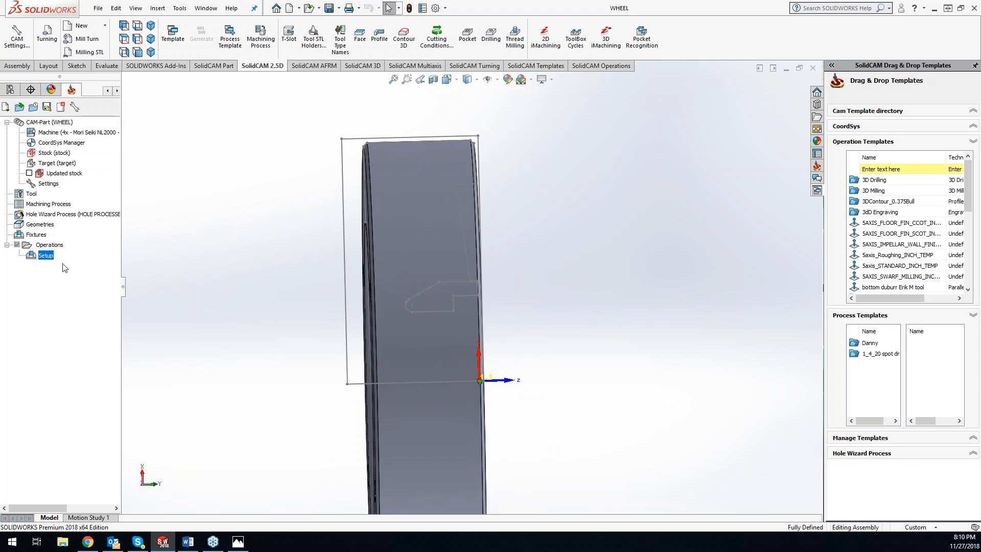
double_click(47, 256)
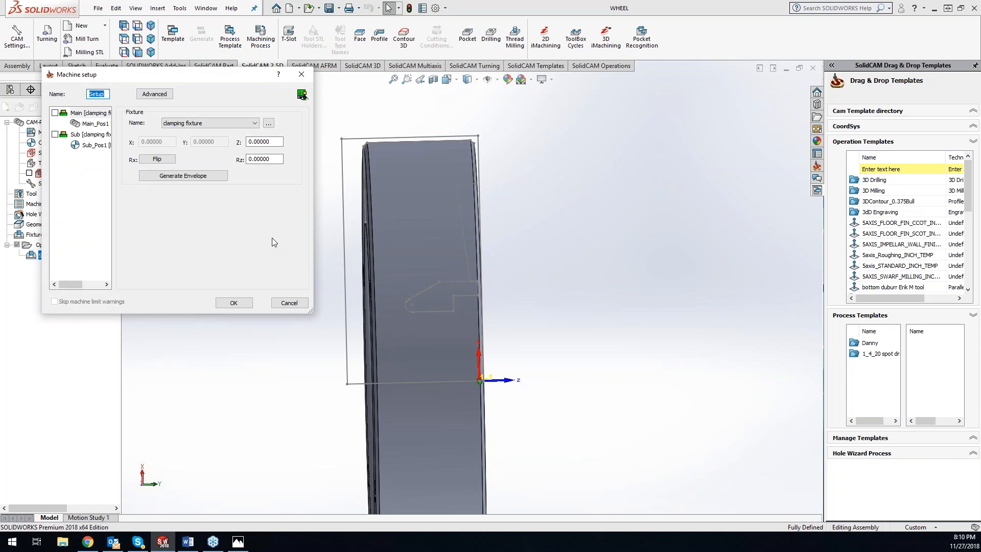
click(183, 176)
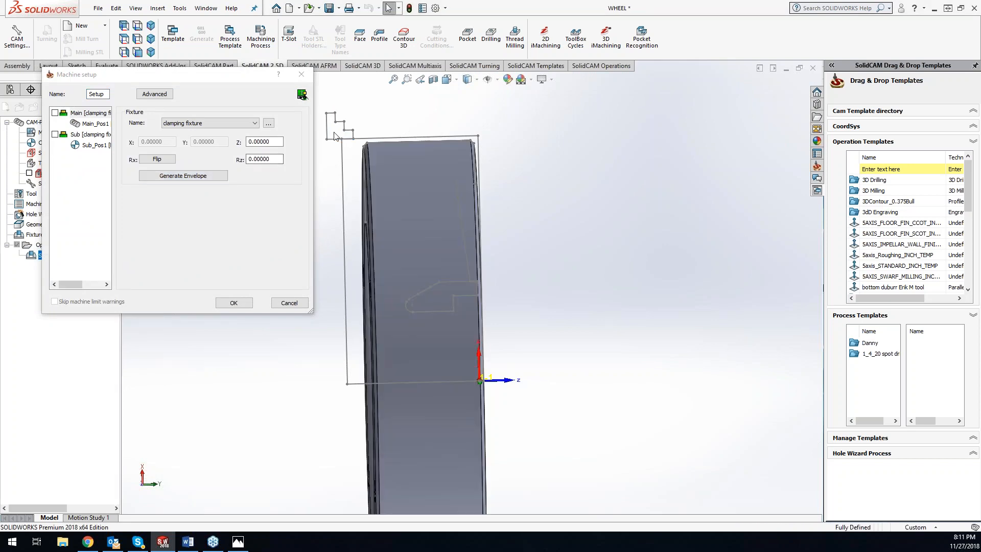
click(233, 303)
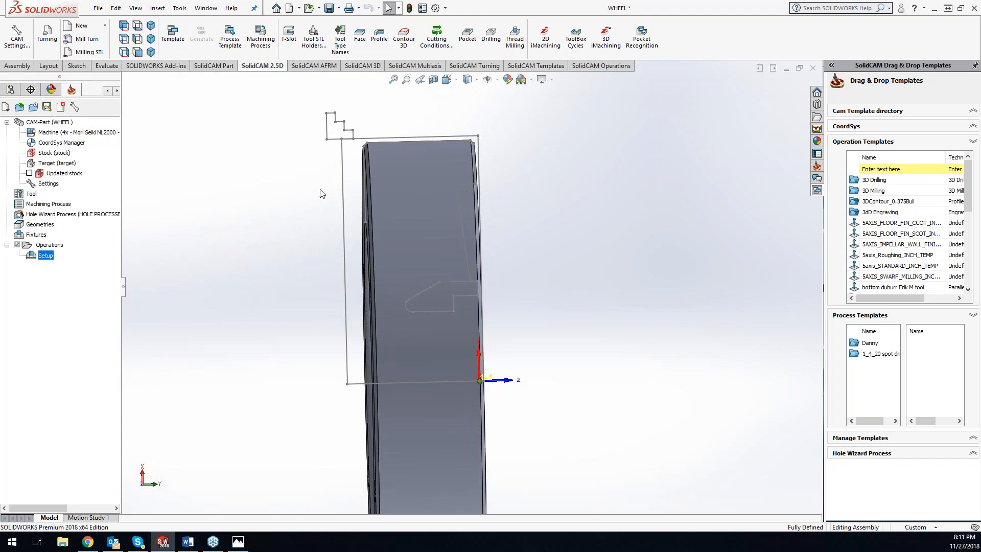
drag(640, 242, 636, 244)
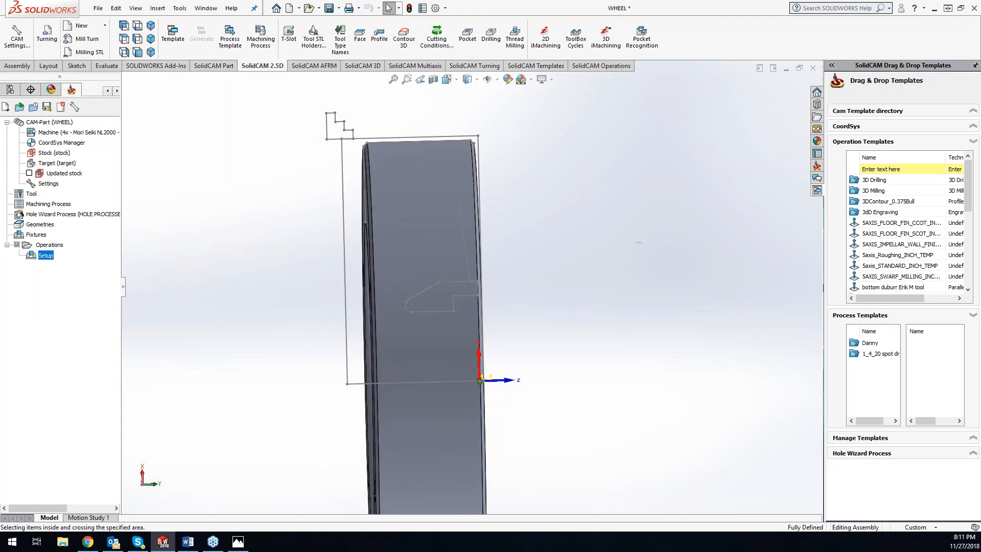
- Create a Turning operation on MAC 1 with a wireframe geometry chain along the sketch line on the rim's front face
click(479, 67)
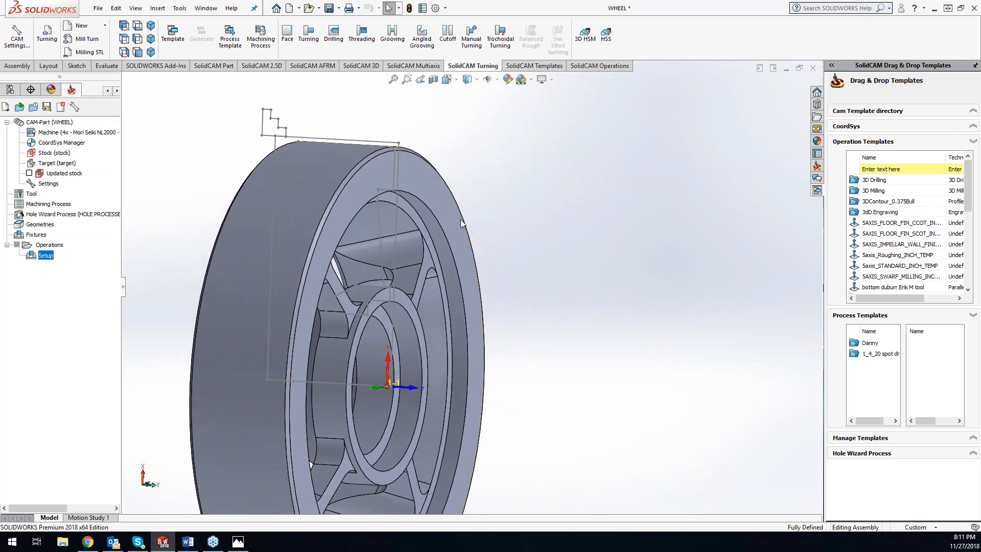
click(316, 37)
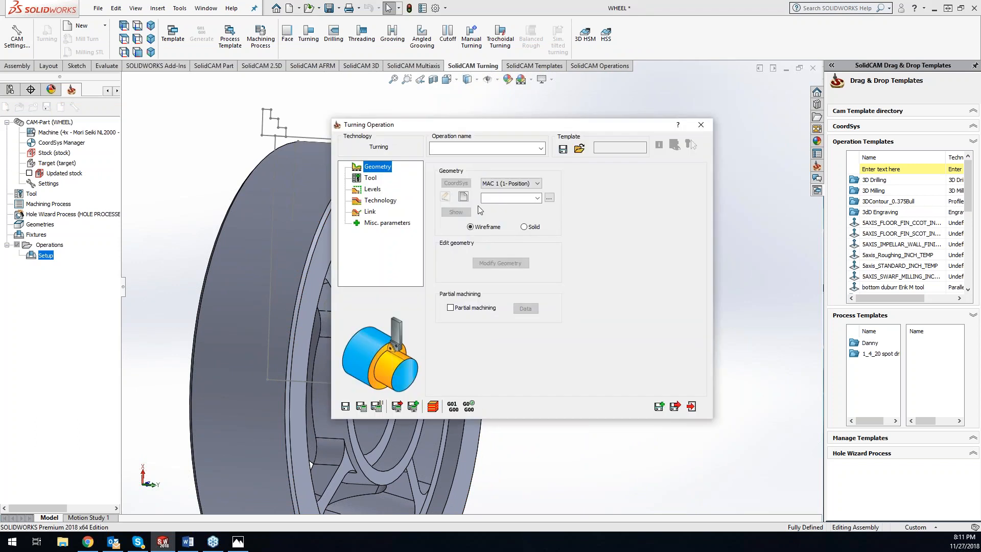
click(463, 196)
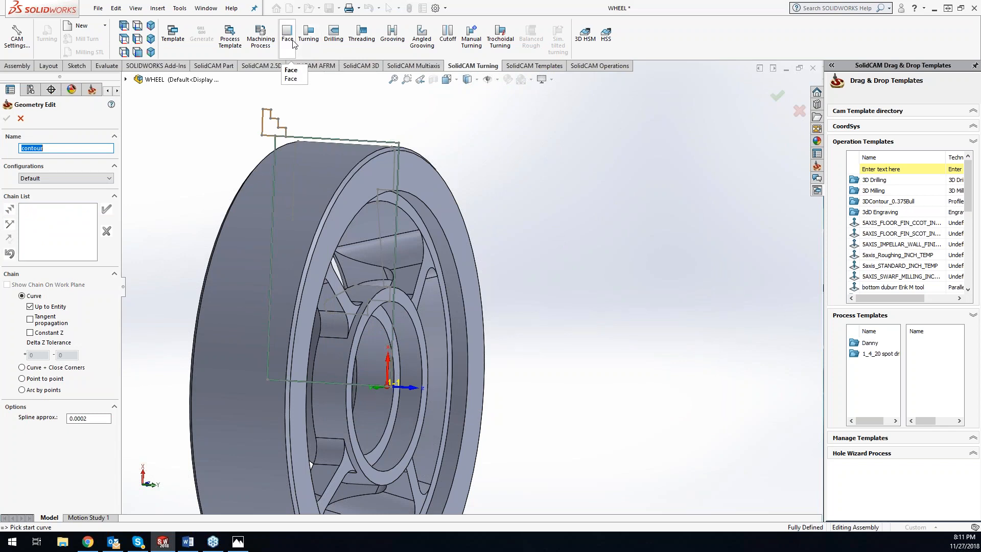
click(396, 159)
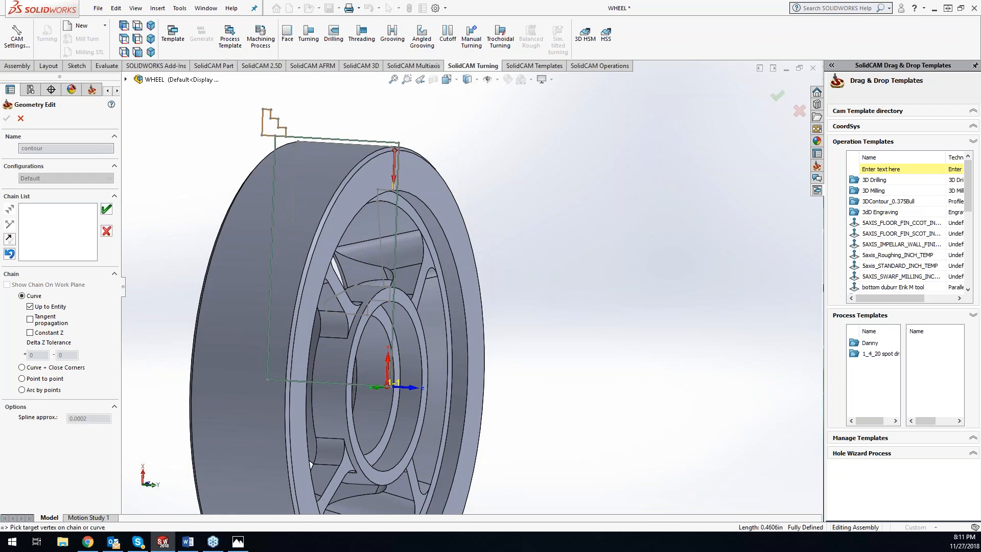
click(404, 193)
click(106, 209)
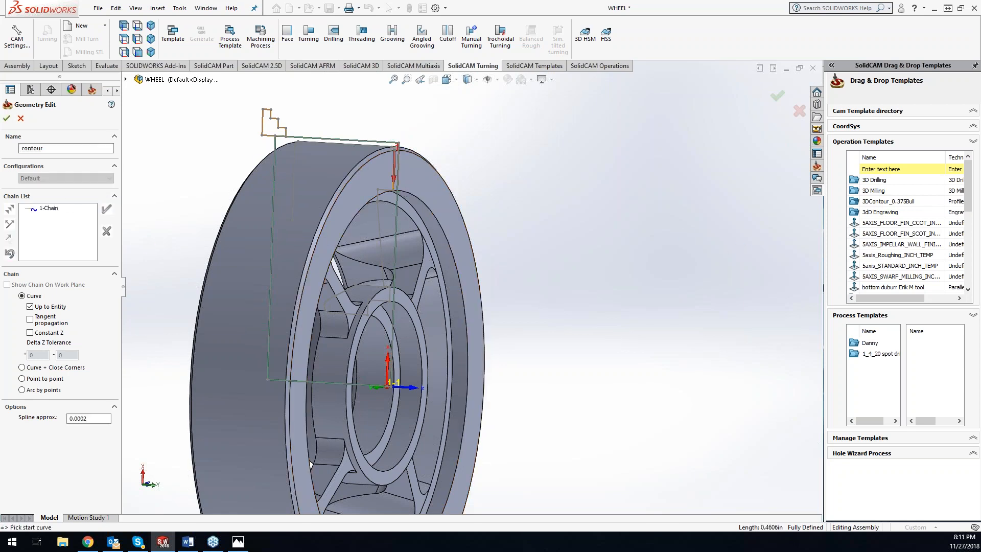
click(6, 119)
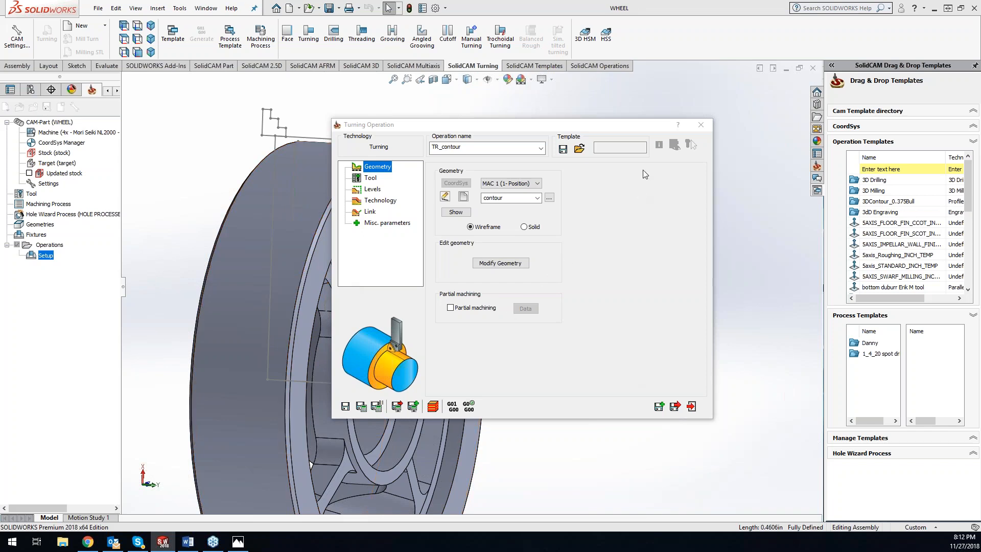
- Examine the contour chain's start point and direction on the rim's front face relative to the stock boundary and hub
click(456, 211)
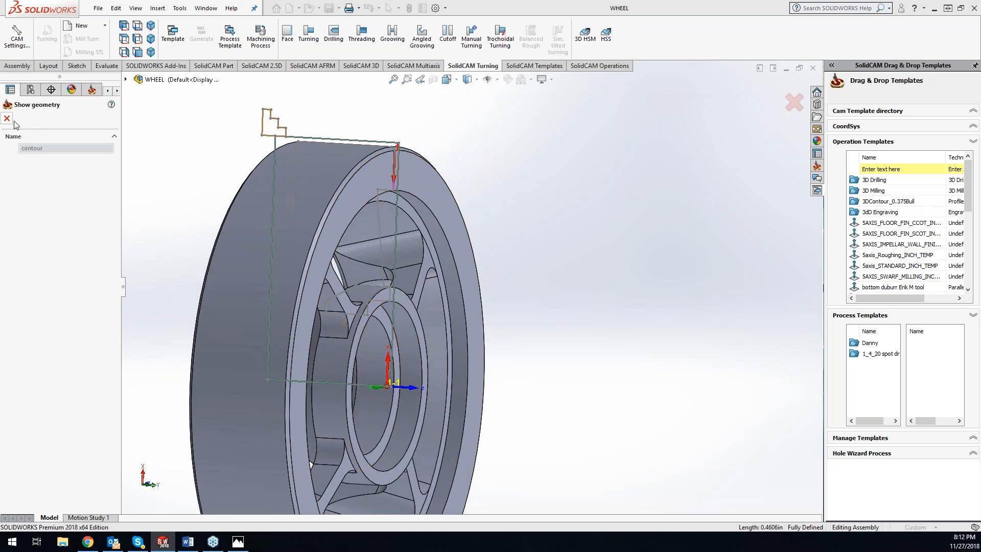
scroll(391, 164, down, 2)
scroll(392, 164, down, 3)
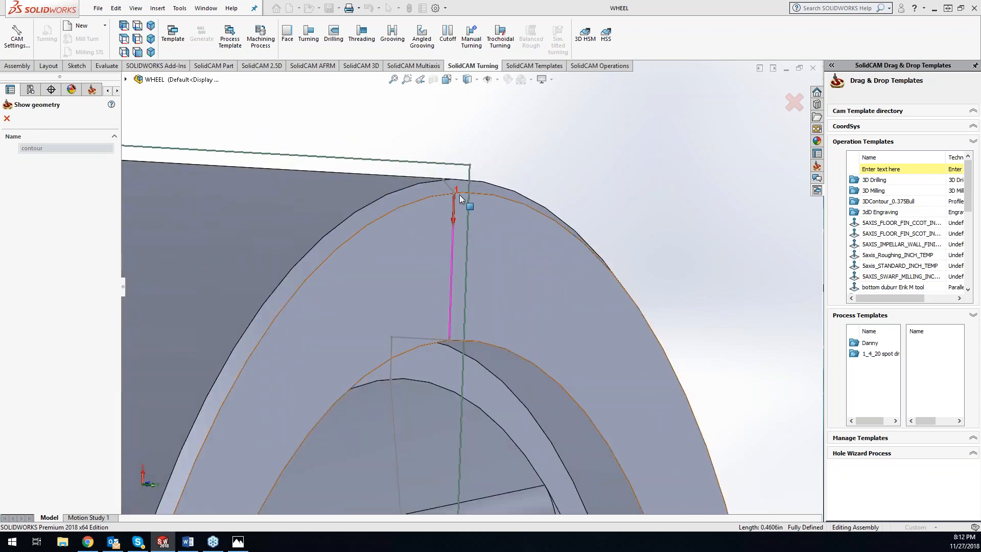
scroll(461, 168, up, 5)
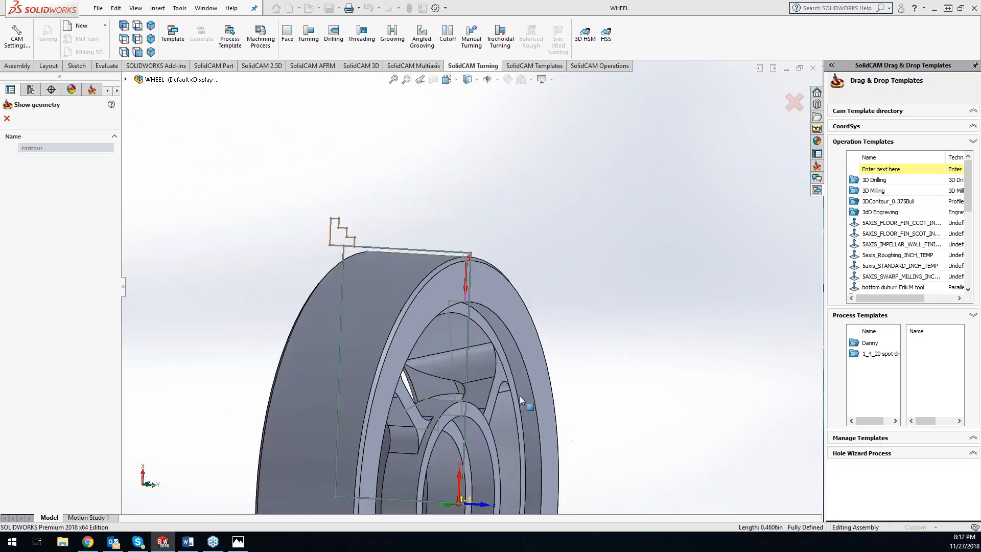
scroll(474, 405, down, 5)
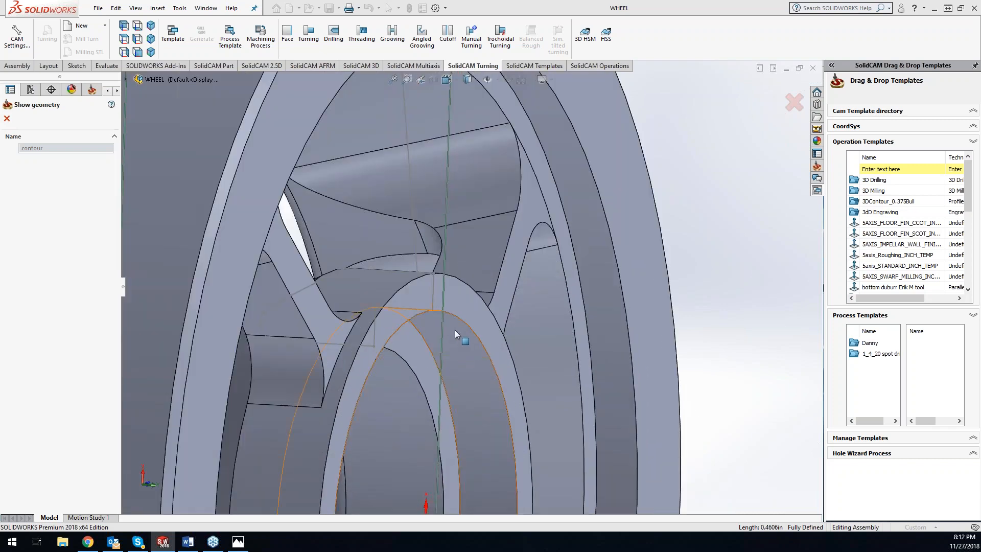
scroll(455, 329, up, 4)
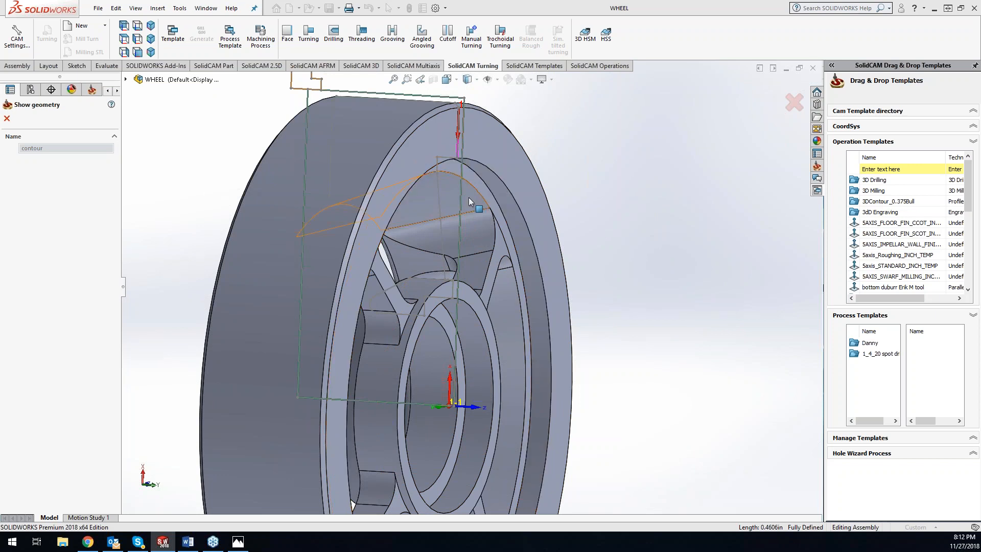
click(8, 118)
- Modify the contour geometry so the end of the chain extends automatically to the stock, and accept it
click(501, 263)
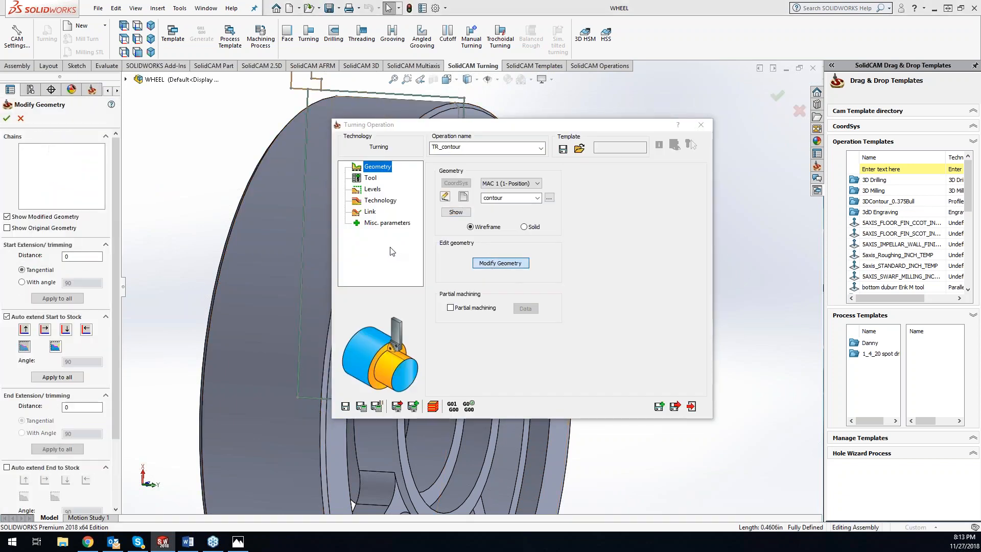
click(7, 467)
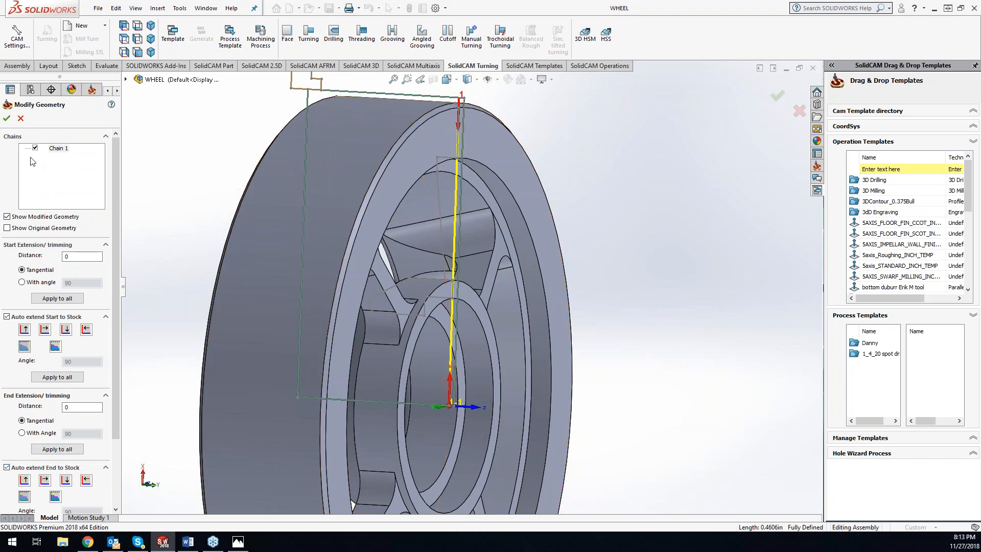
click(7, 120)
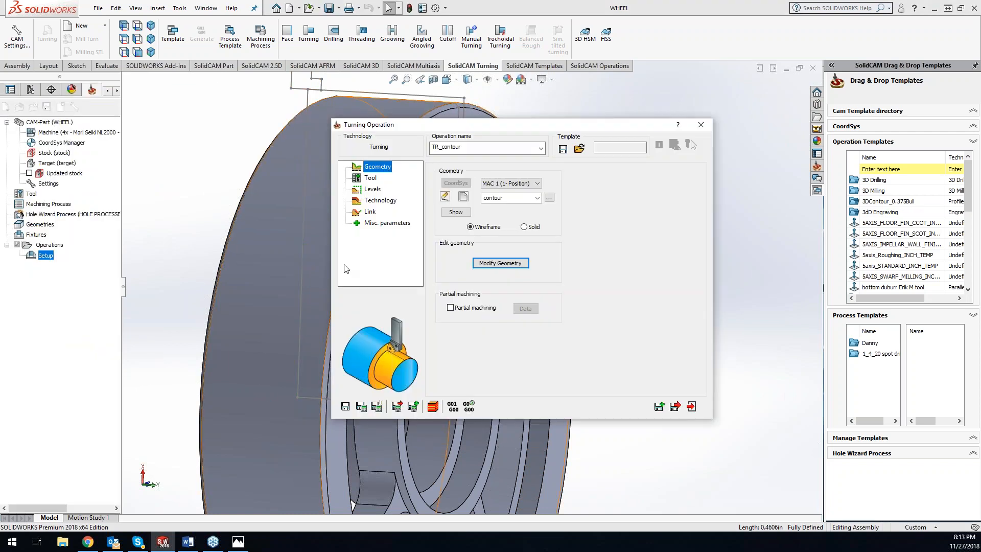
- Add a new Ext. Turning composite tool for the turning operation
click(370, 178)
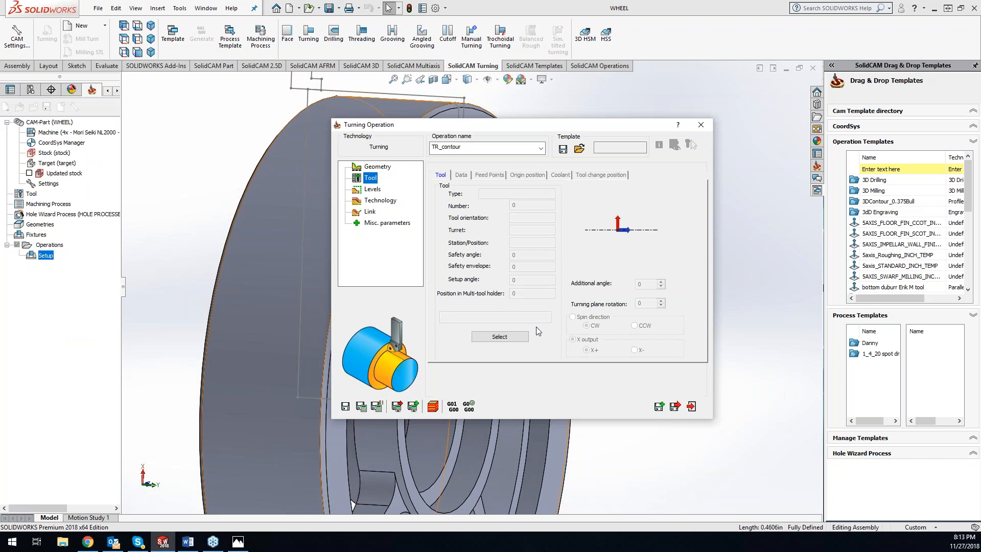
click(506, 335)
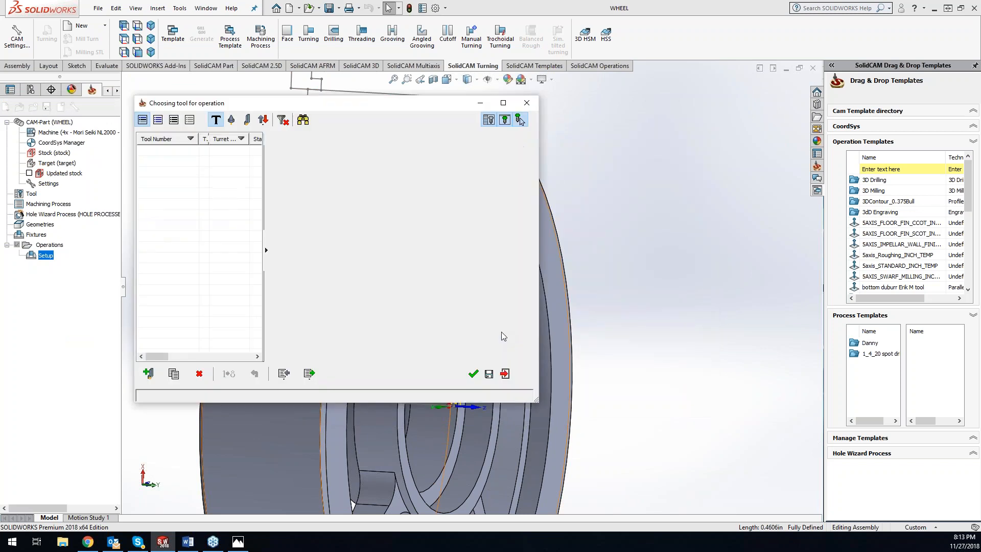
click(159, 373)
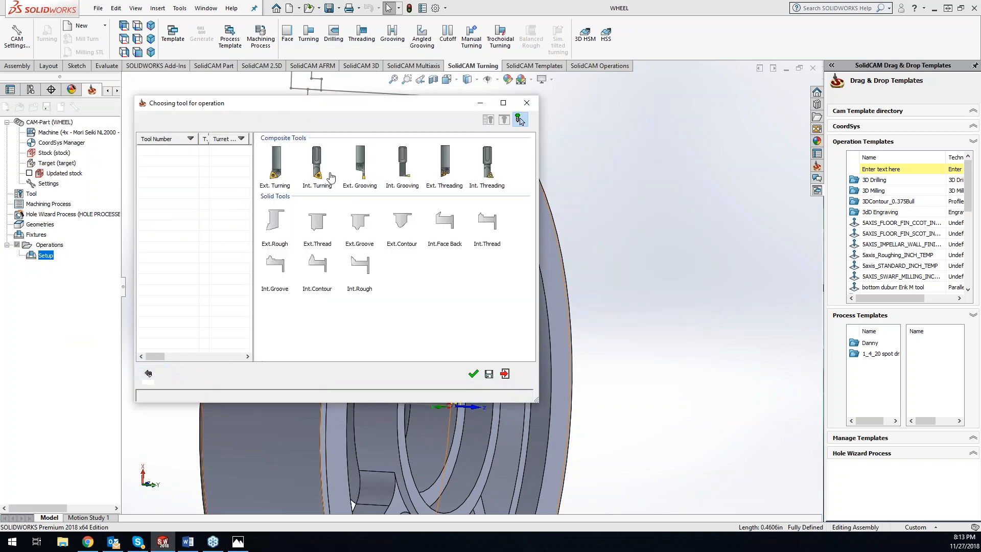
click(276, 165)
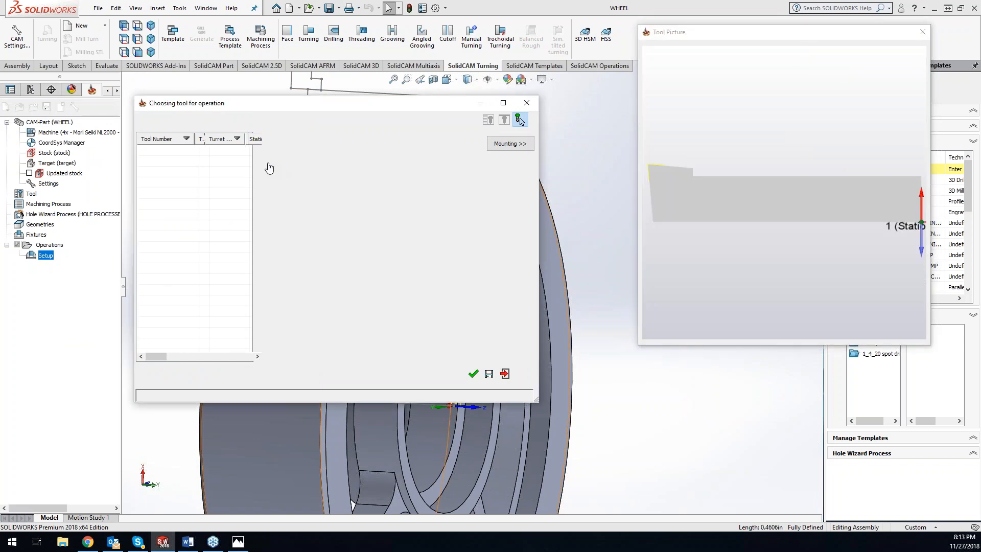
- Define the 80-degree C insert with clearance angle N, tolerance M and cross section G
click(399, 250)
scroll(384, 394, down, 3)
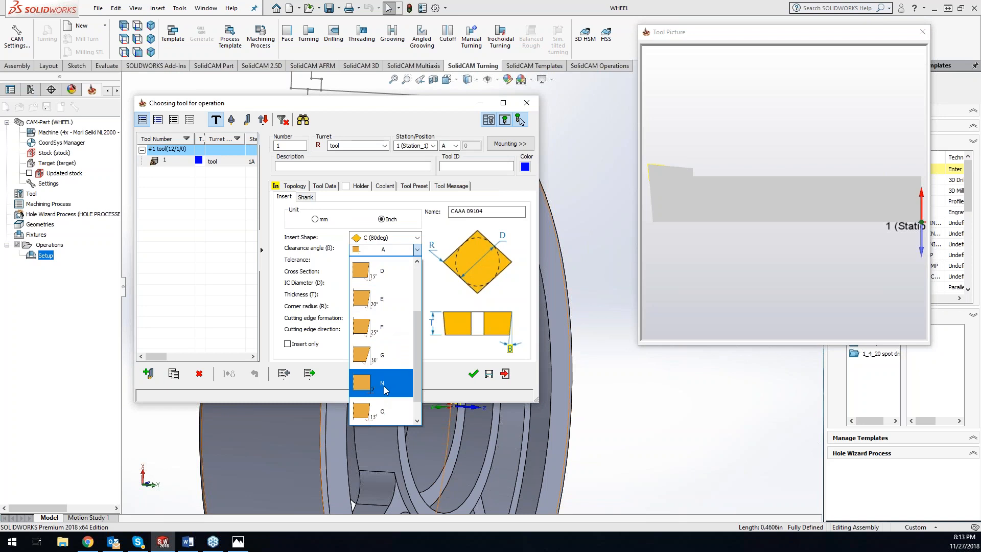
click(384, 352)
click(389, 261)
scroll(368, 293, down, 3)
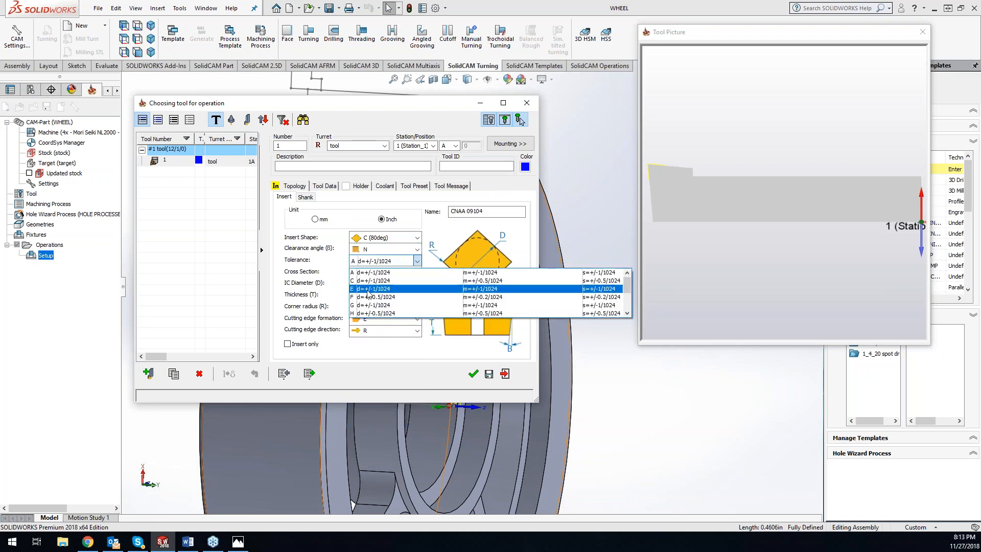
click(369, 301)
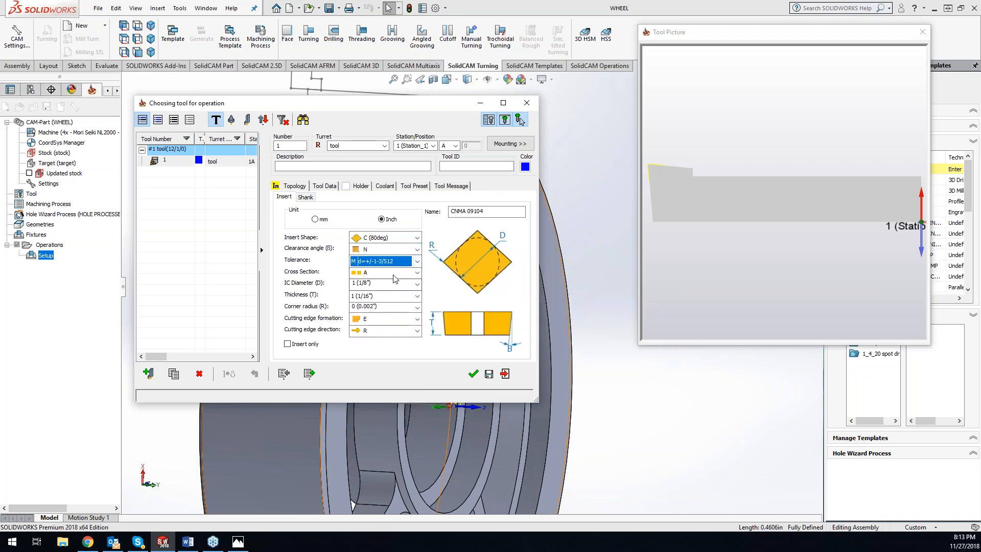
click(417, 273)
click(390, 402)
- Size the insert with IC diameter 4 (1/2"), thickness 3 (3/16") and corner radius 2 (1/32")
click(417, 284)
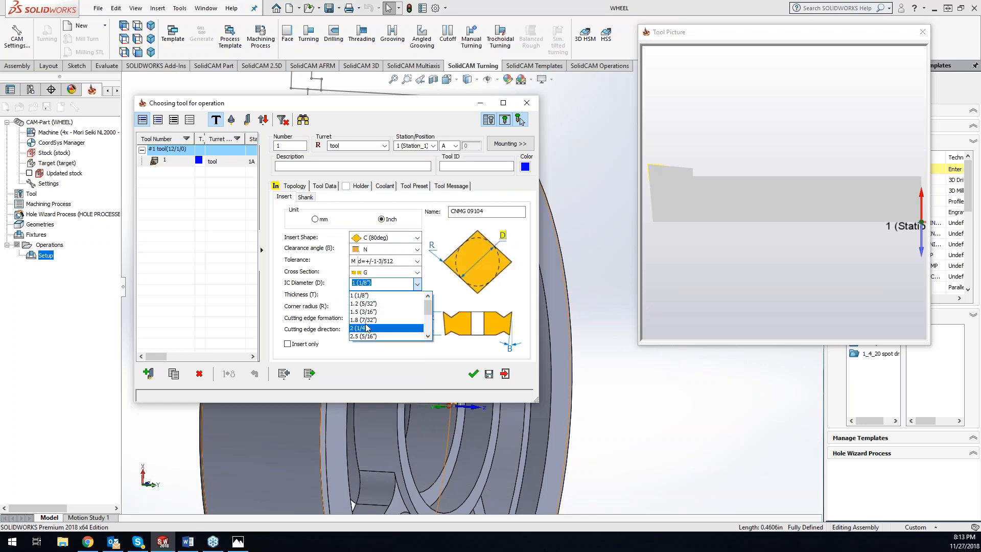
click(364, 328)
click(417, 295)
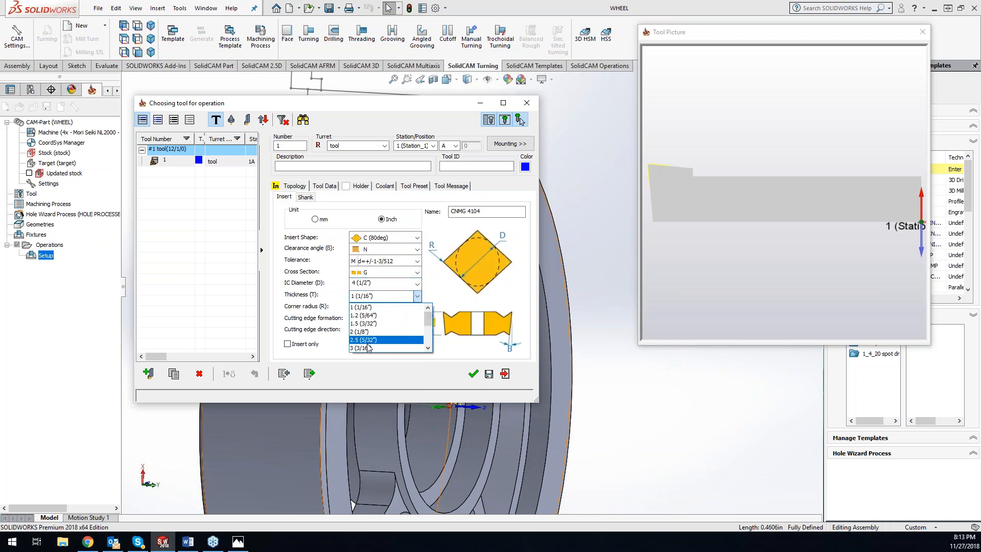
click(368, 347)
click(417, 306)
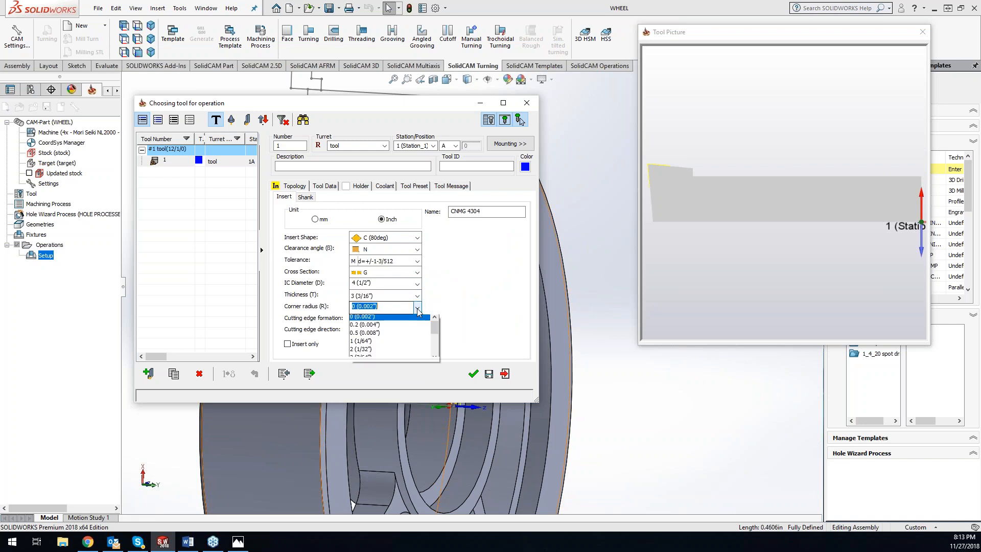
click(364, 348)
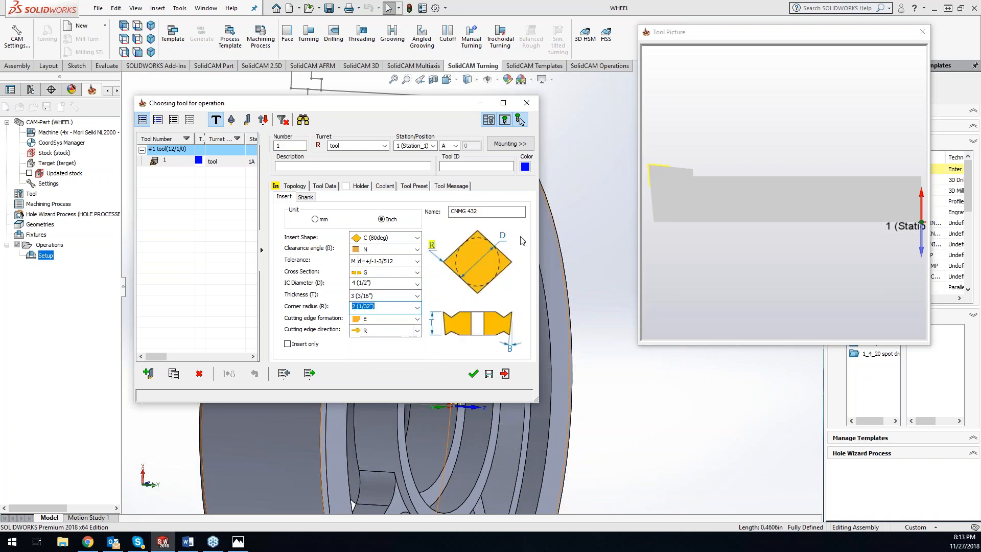
- Mount the tool on the turret in the X+ orientation, hide the machine in the mounting preview, and accept the tool
click(758, 209)
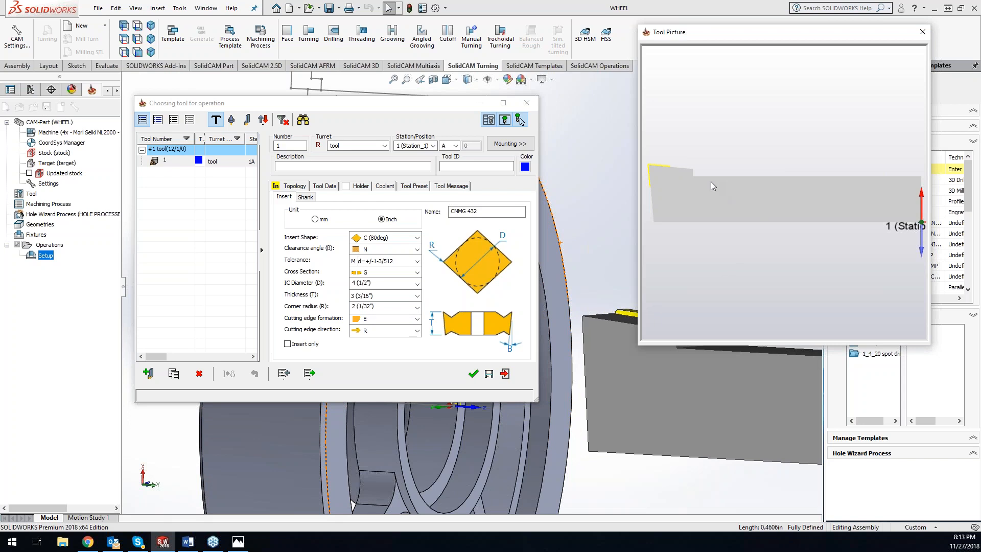
click(522, 148)
click(522, 147)
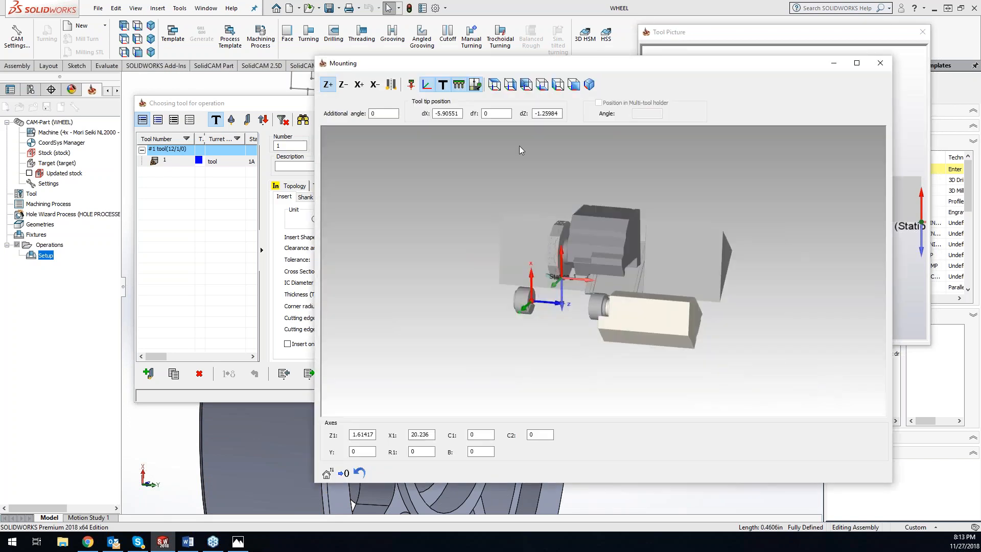
scroll(572, 276, up, 3)
scroll(572, 277, up, 3)
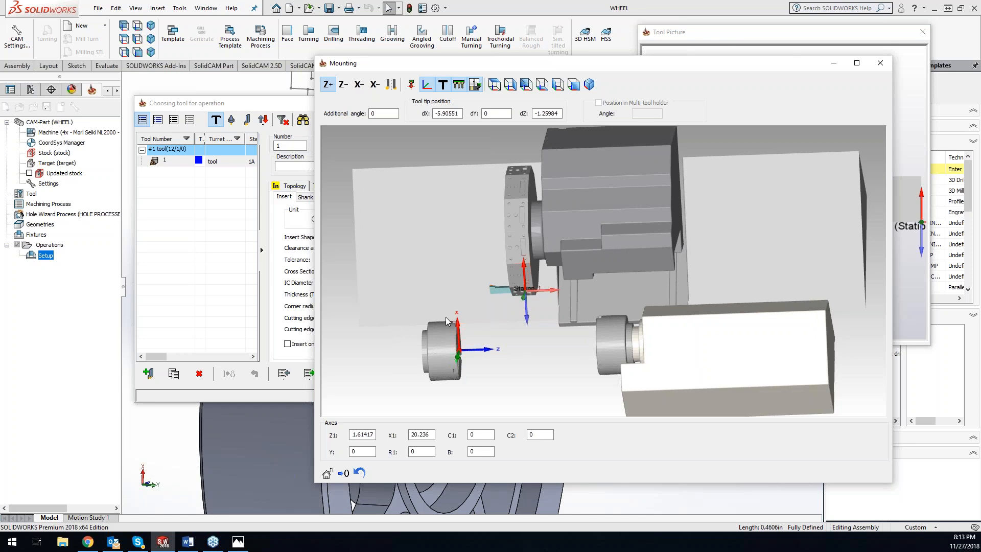
click(359, 84)
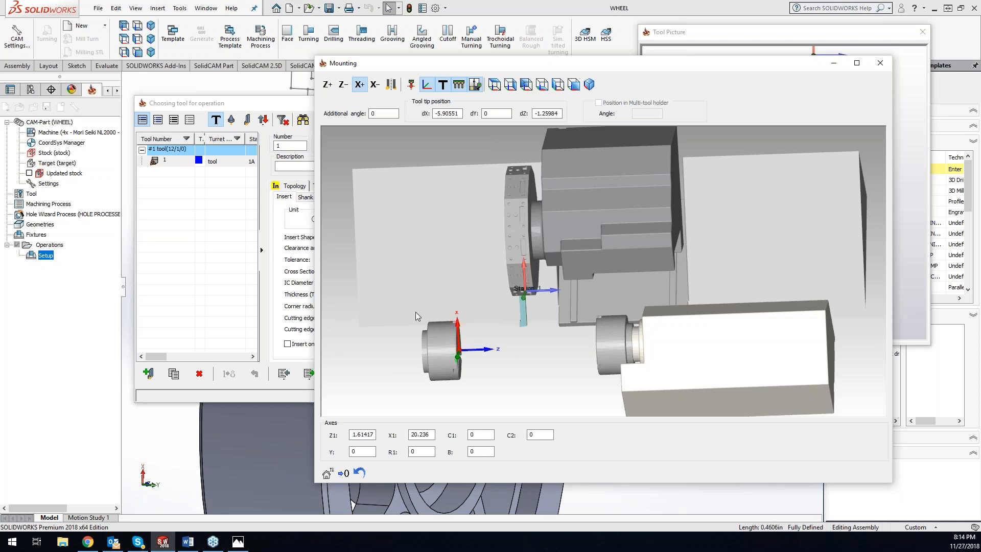
middle_drag(637, 233, 586, 246)
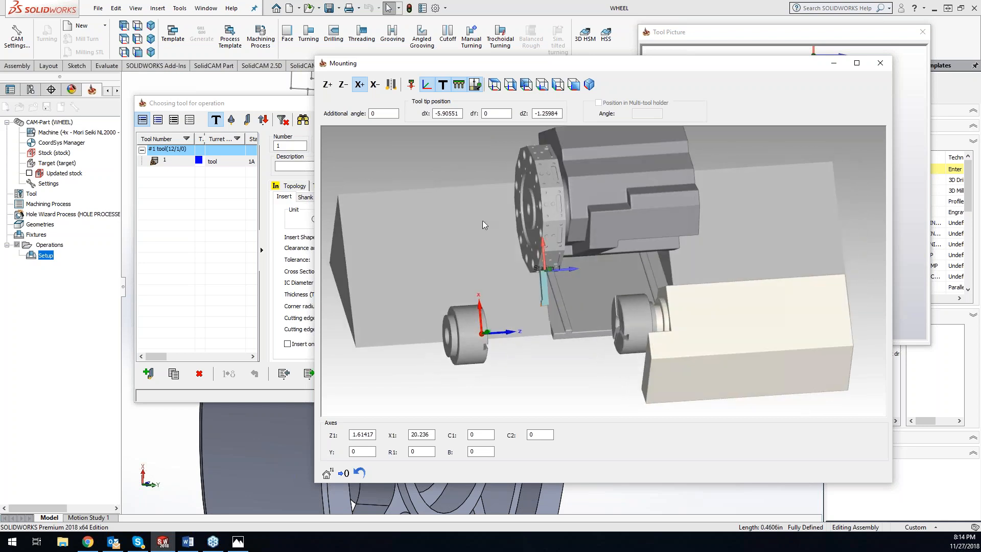
click(474, 85)
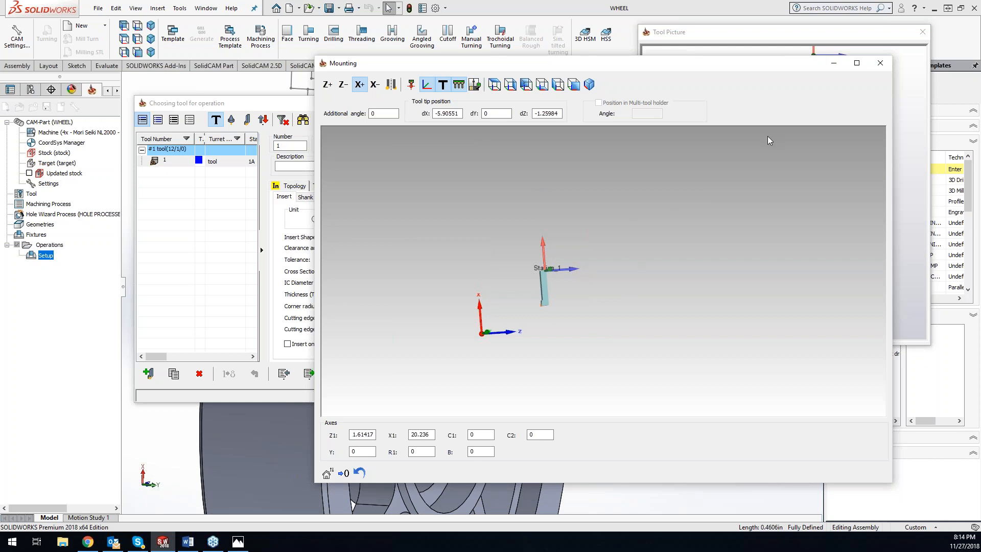
click(882, 66)
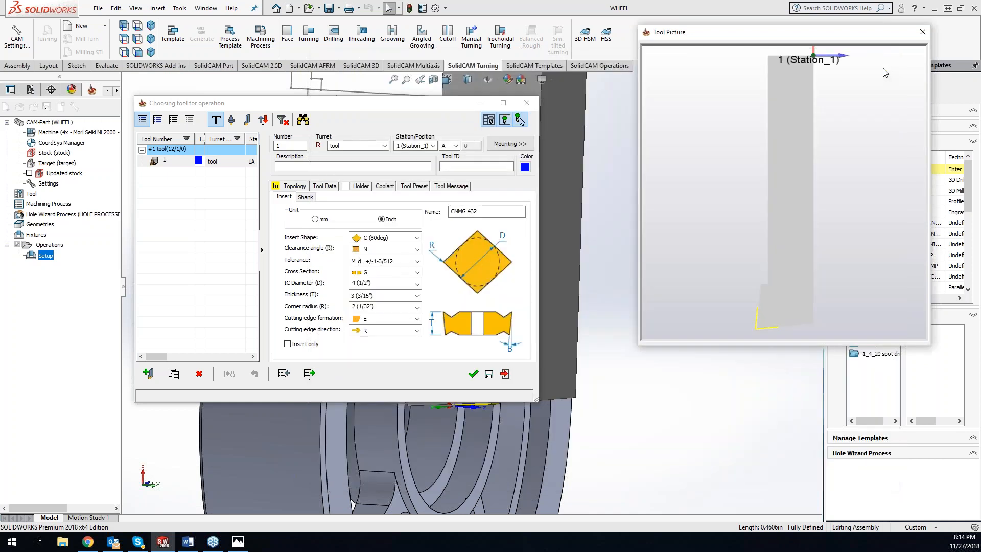
click(478, 370)
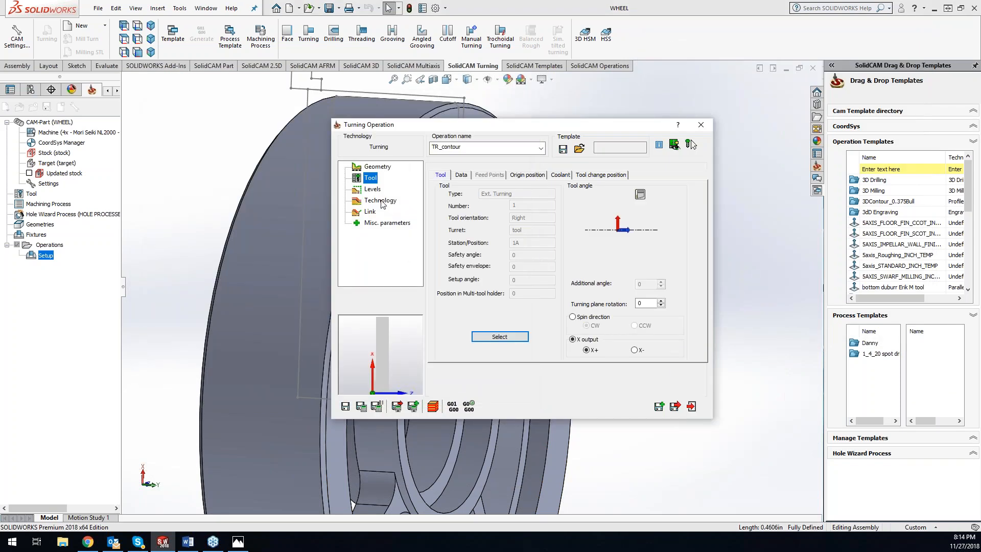
- Set the operation to front-face turning mode and add a finish pass with the ISO-Turning method
click(380, 201)
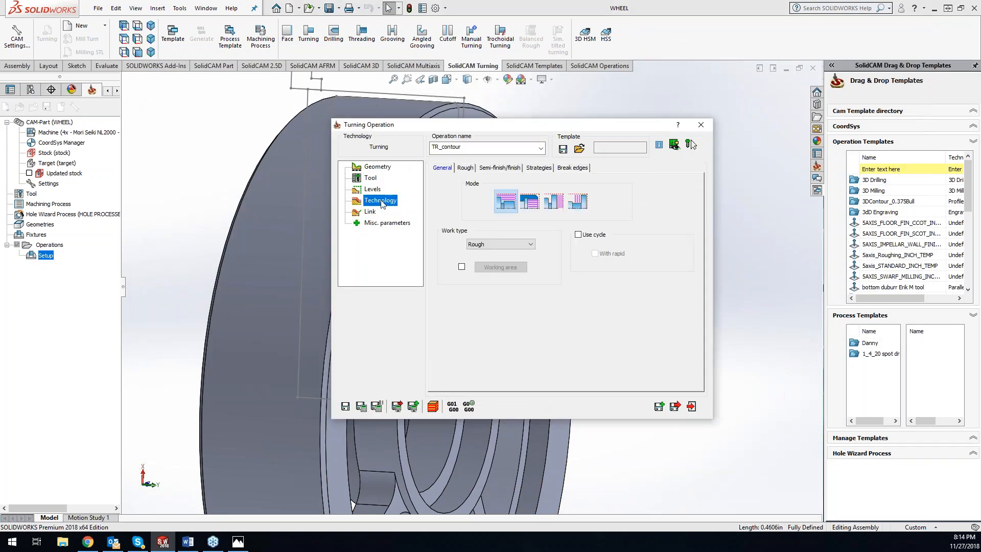
click(561, 207)
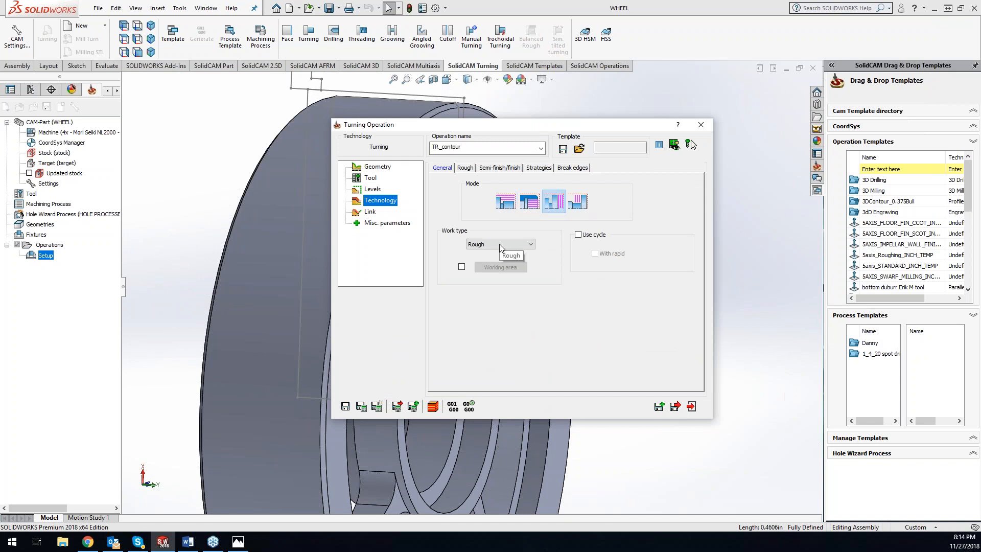
click(502, 169)
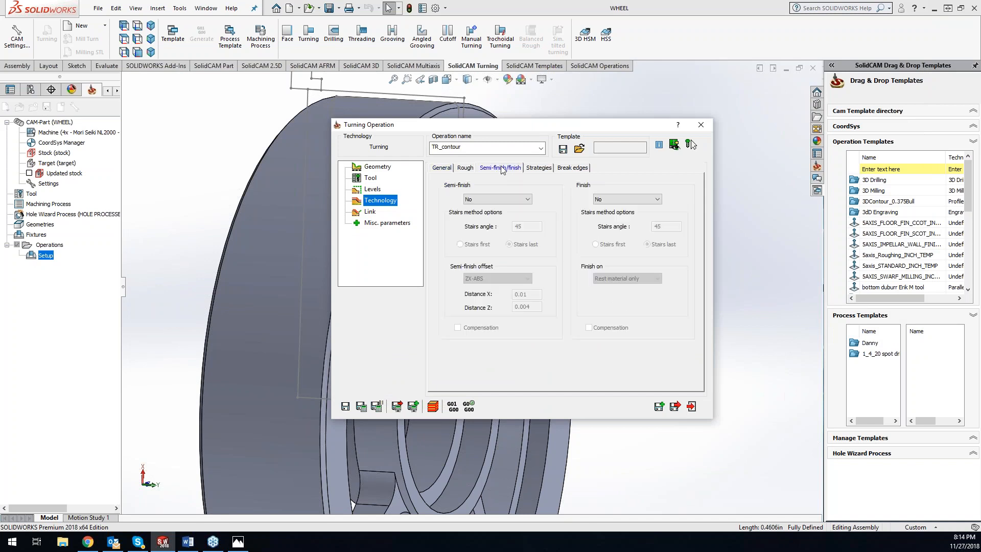
click(614, 198)
click(622, 221)
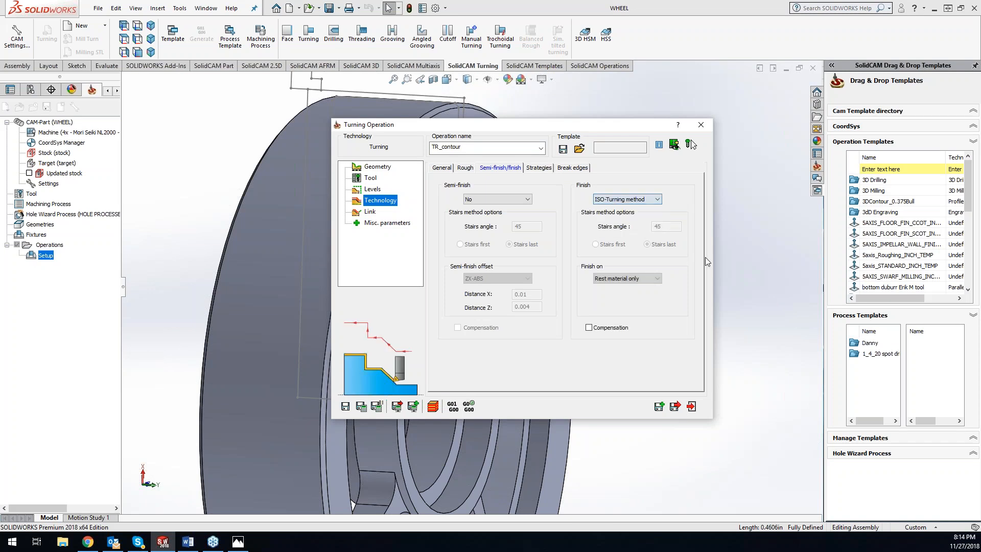
- Check the roughing parameters, save and calculate the operation, and inspect the toolpath across the wheel's front face
click(465, 168)
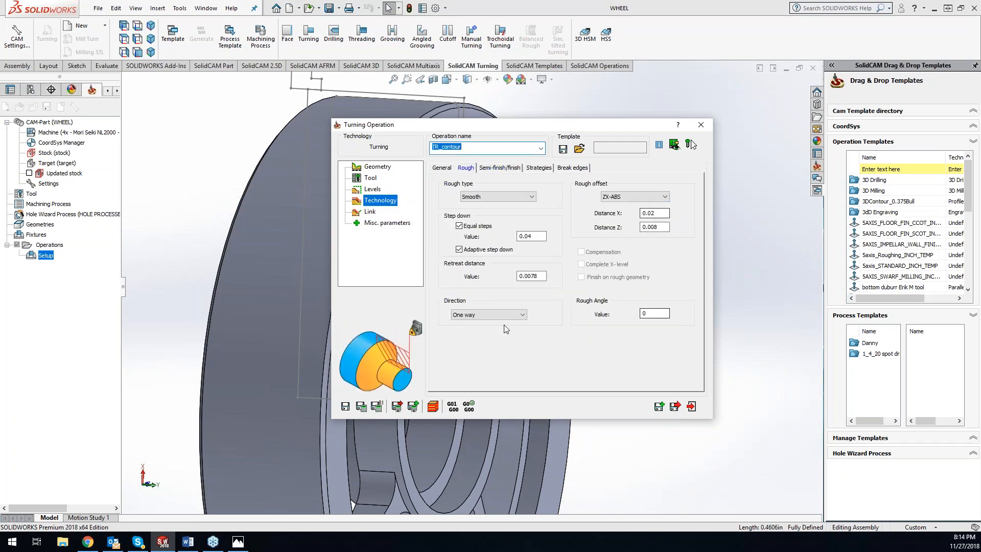
click(361, 409)
click(361, 407)
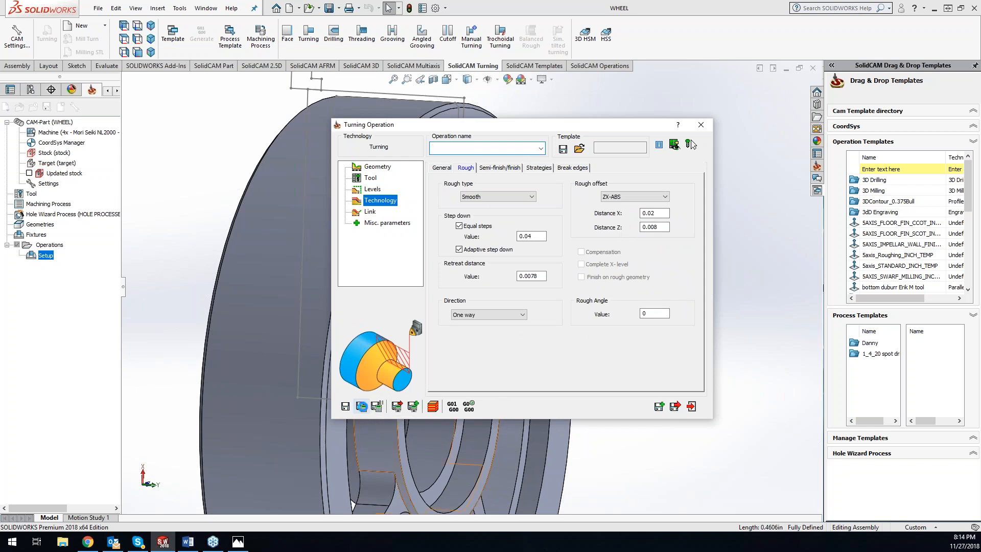
double_click(580, 127)
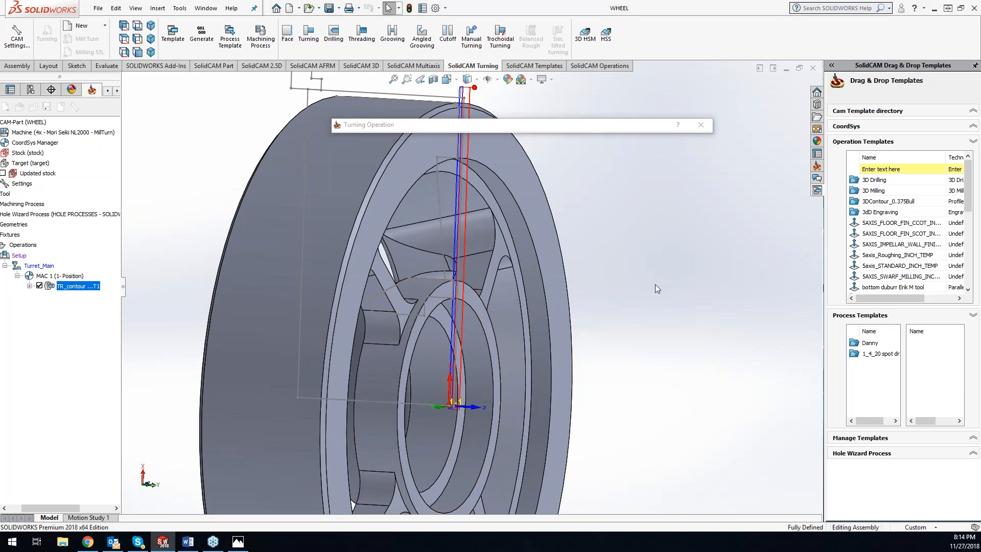
middle_drag(655, 284, 652, 280)
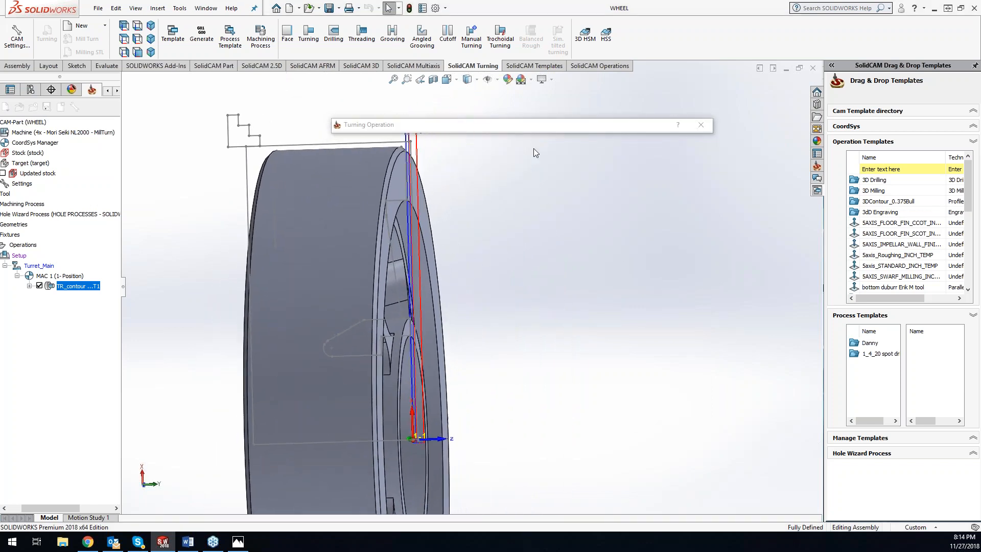
- Simulate the front-facing operation in SolidVerify, slowing the simulation speed to its minimum and replaying the cut
click(520, 127)
double_click(520, 126)
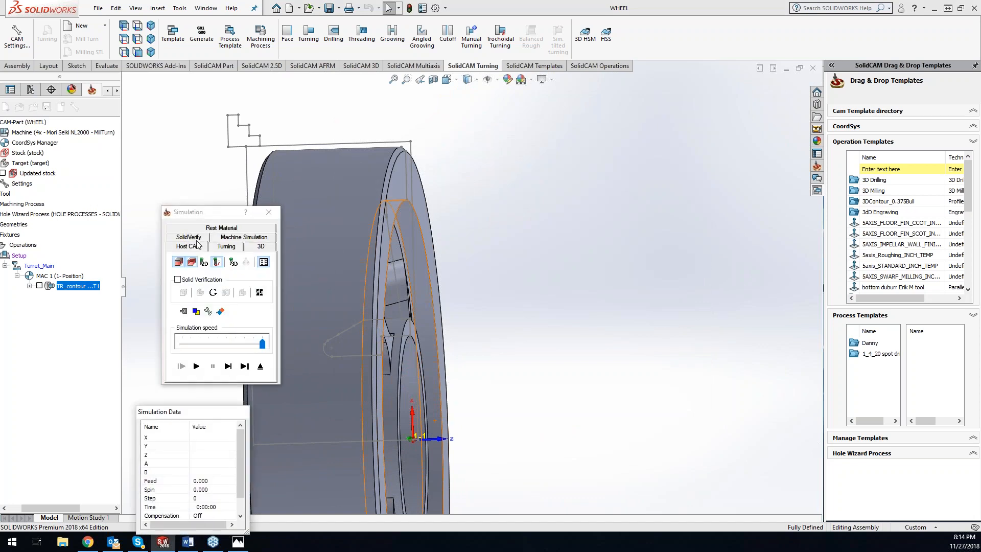
click(199, 240)
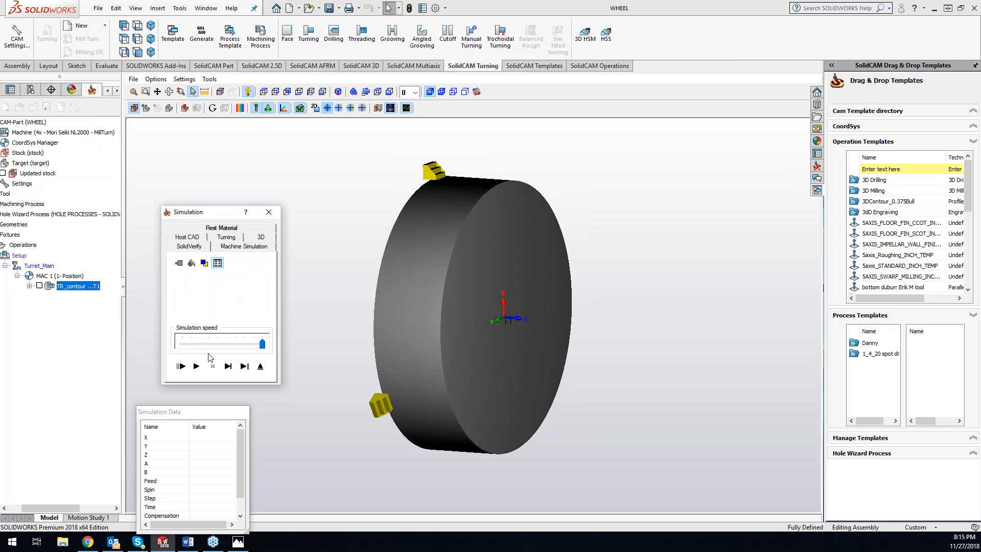
drag(263, 346, 209, 346)
click(198, 365)
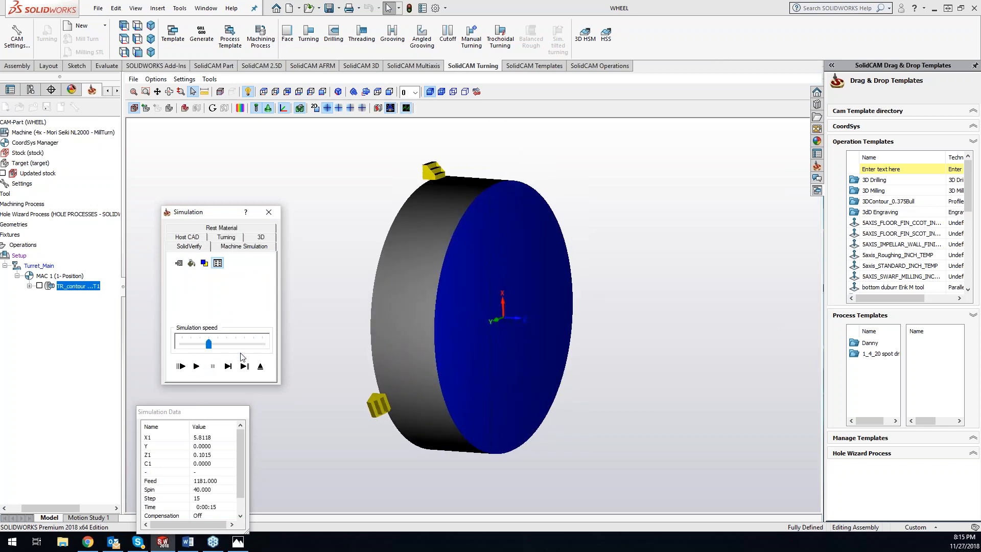
drag(209, 344, 182, 344)
click(196, 365)
- Compare the machined stock with the target model using the default tolerances, and close the simulation
click(240, 108)
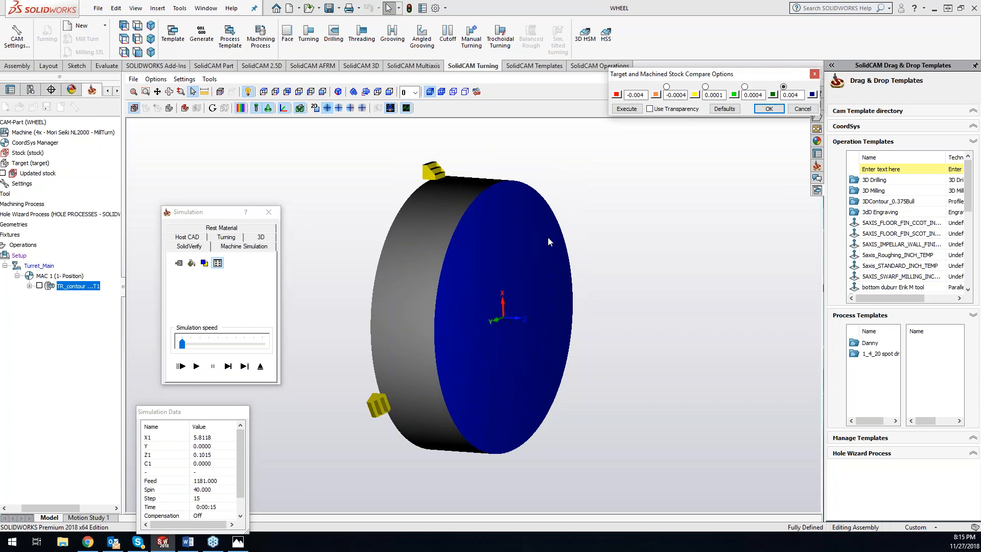
click(632, 111)
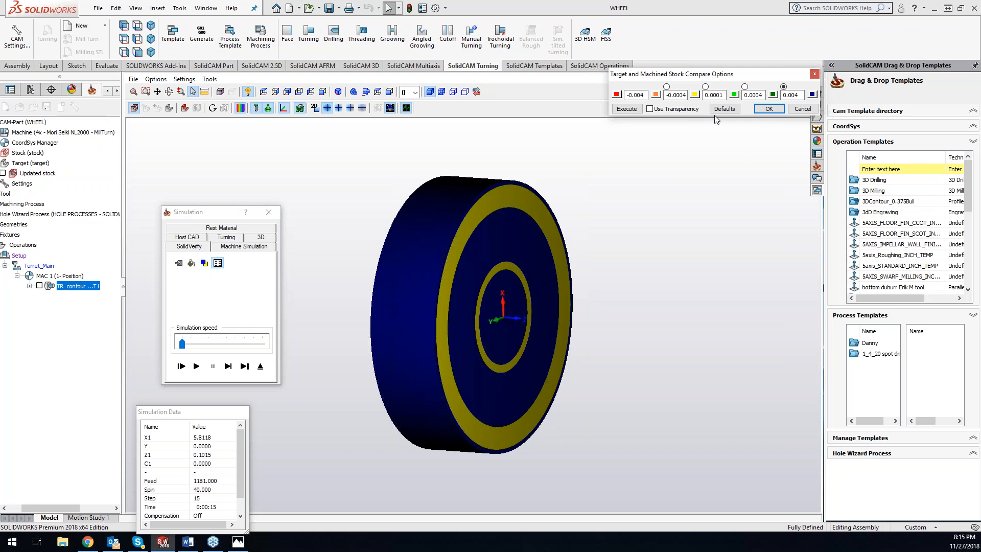
click(768, 109)
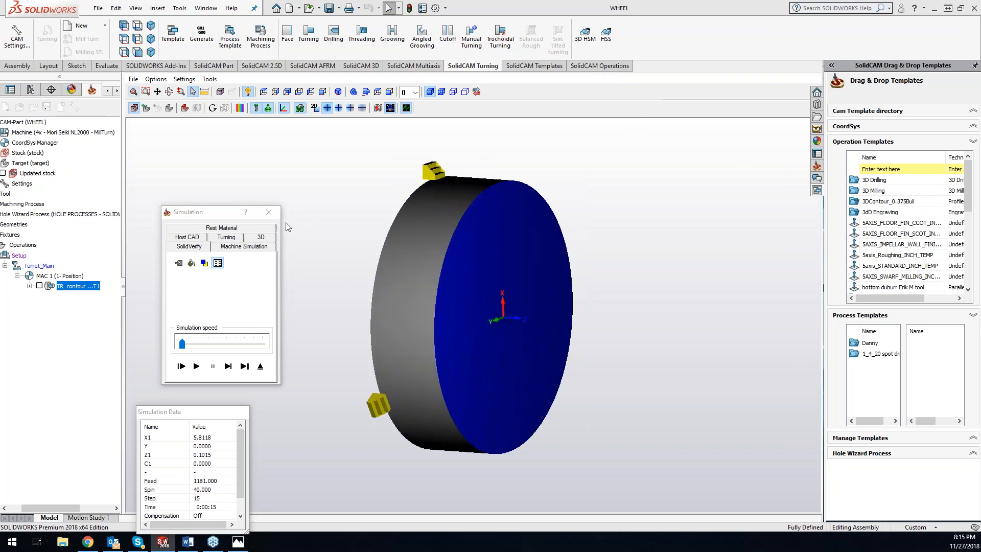
click(269, 212)
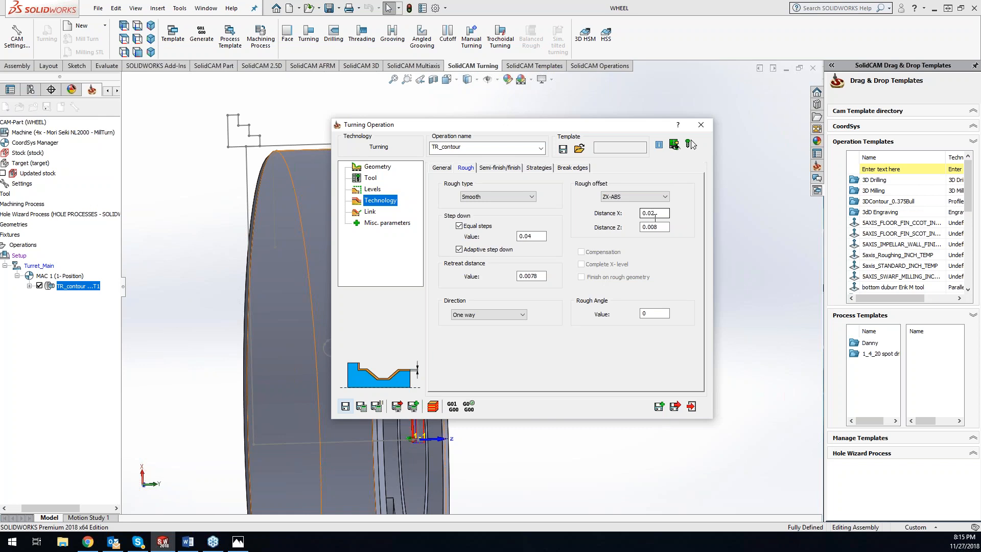
- Save and copy the facing operation, and define a new contour for the copy along the front chamfer and the wheel's outer diameter
click(659, 407)
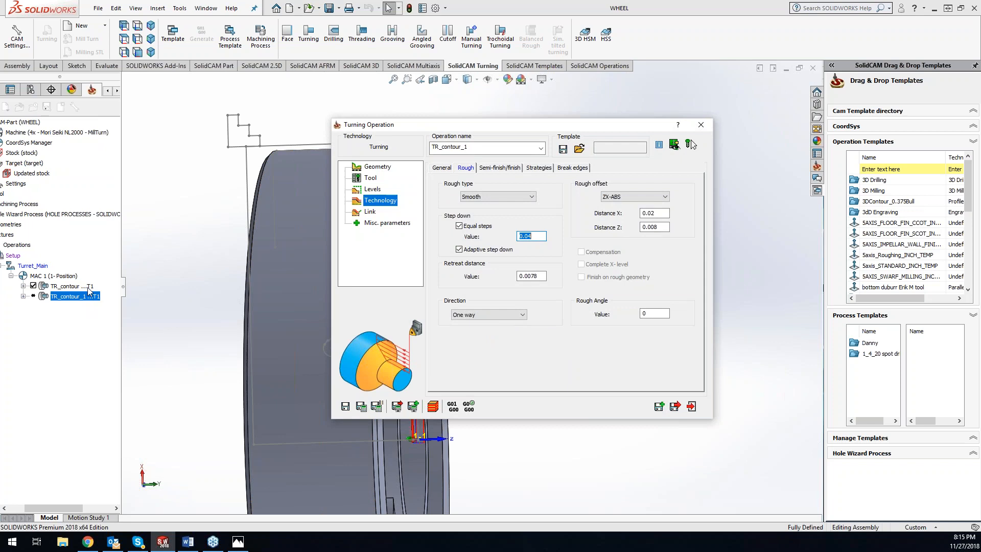
click(377, 168)
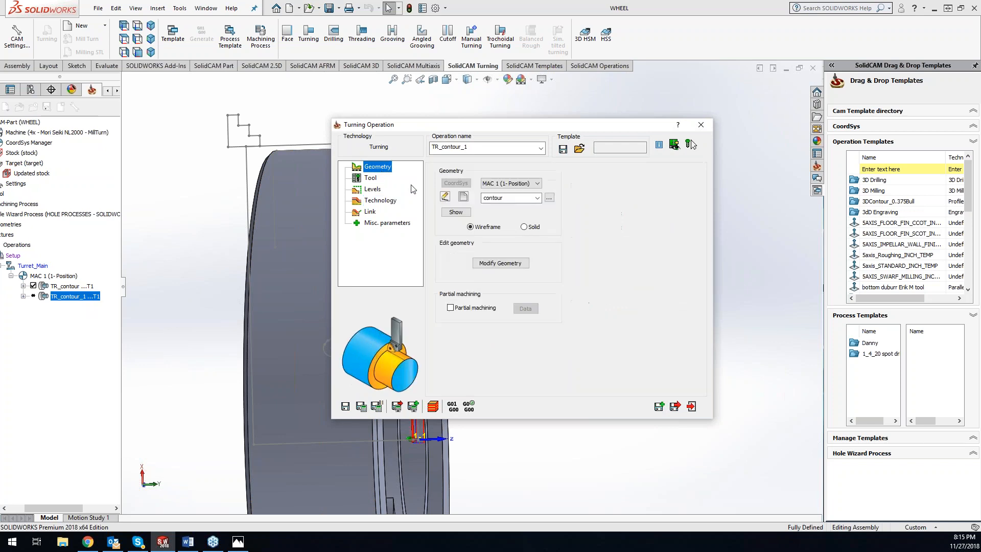
click(463, 196)
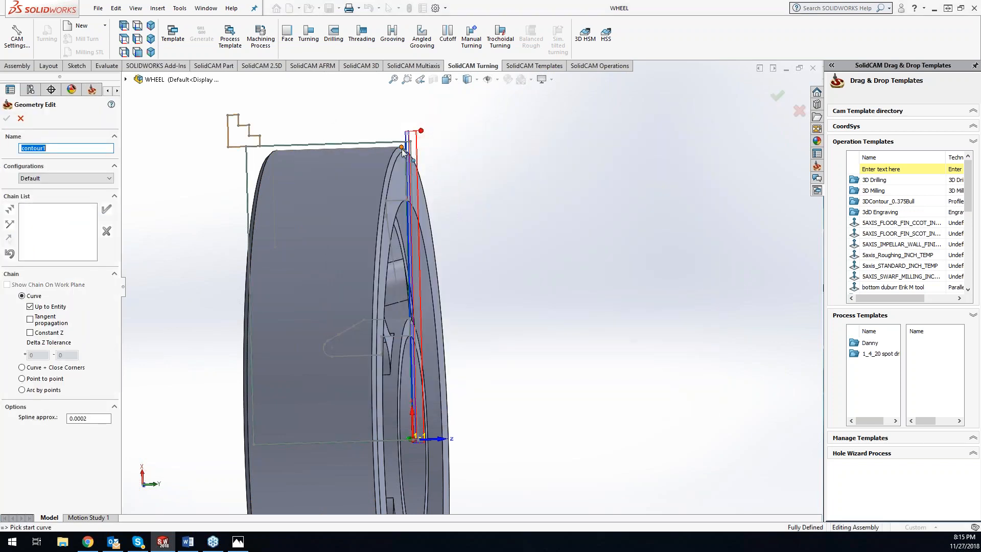
scroll(406, 153, down, 4)
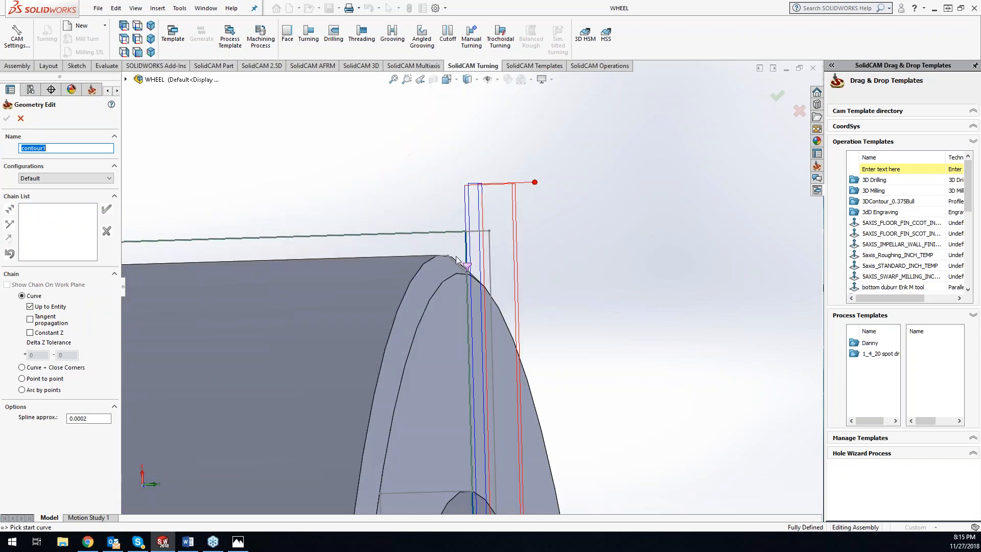
click(462, 269)
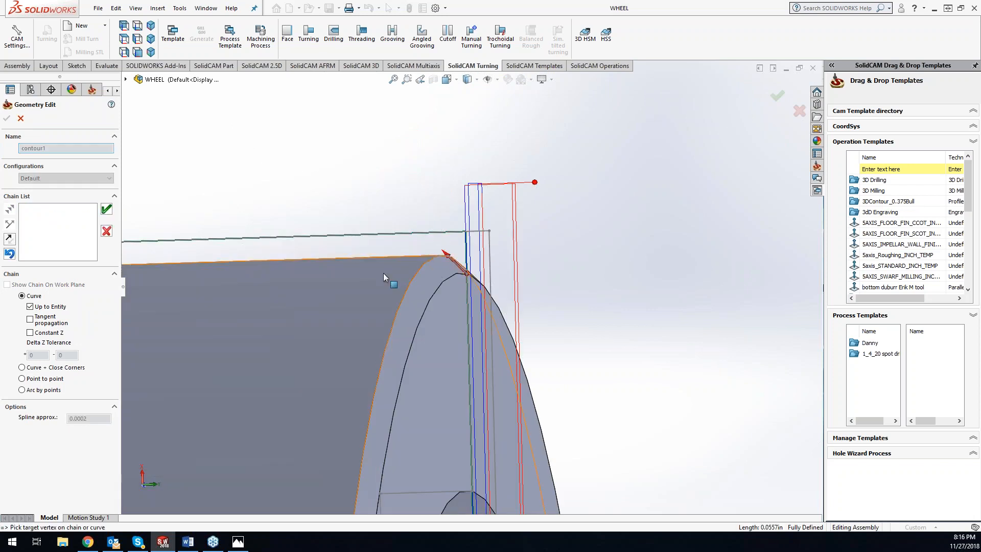
scroll(383, 273, up, 2)
click(256, 274)
click(107, 210)
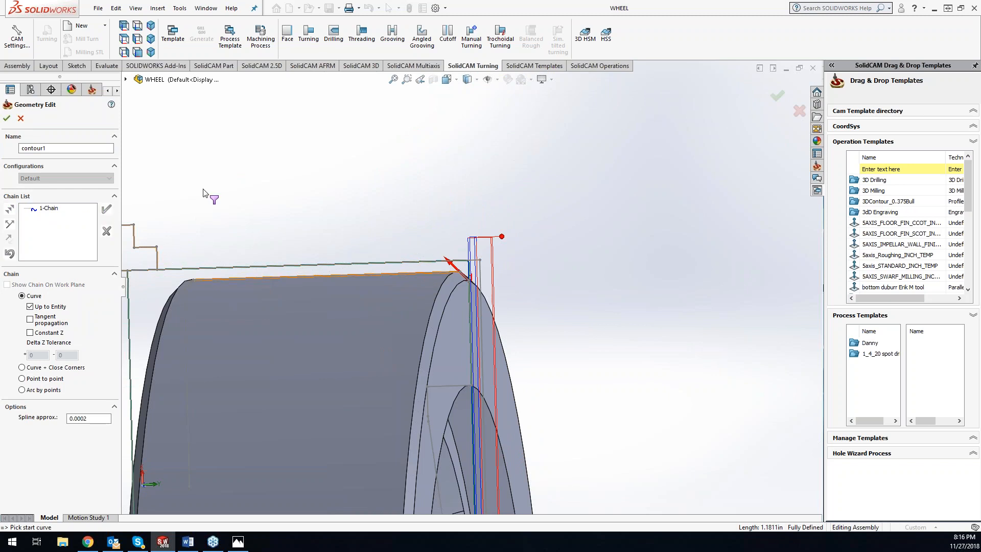
click(7, 118)
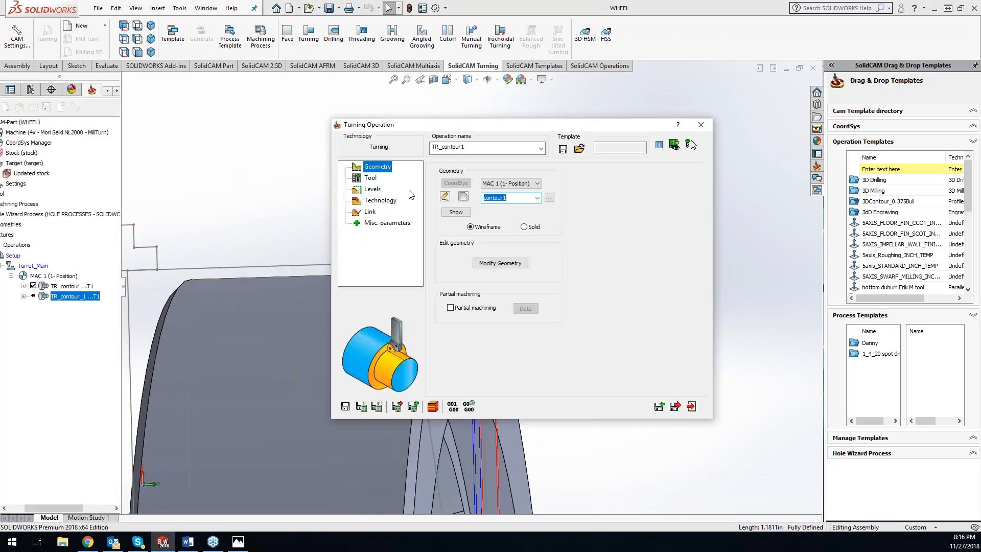
- Extend the end of the outer-diameter contour tangentially by 0.125
click(501, 264)
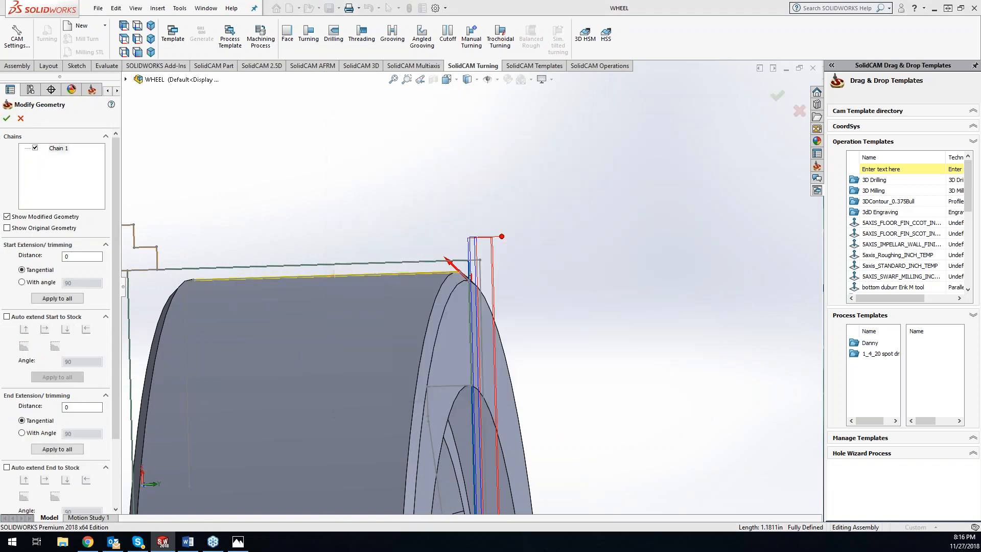
drag(117, 363, 113, 409)
scroll(183, 287, up, 4)
scroll(360, 285, down, 4)
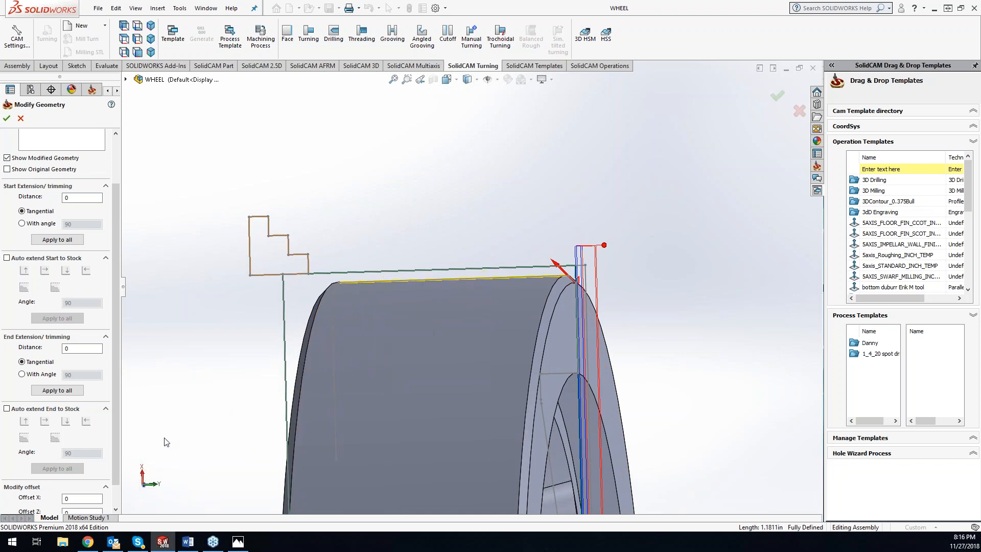
click(69, 349)
click(73, 349)
click(312, 271)
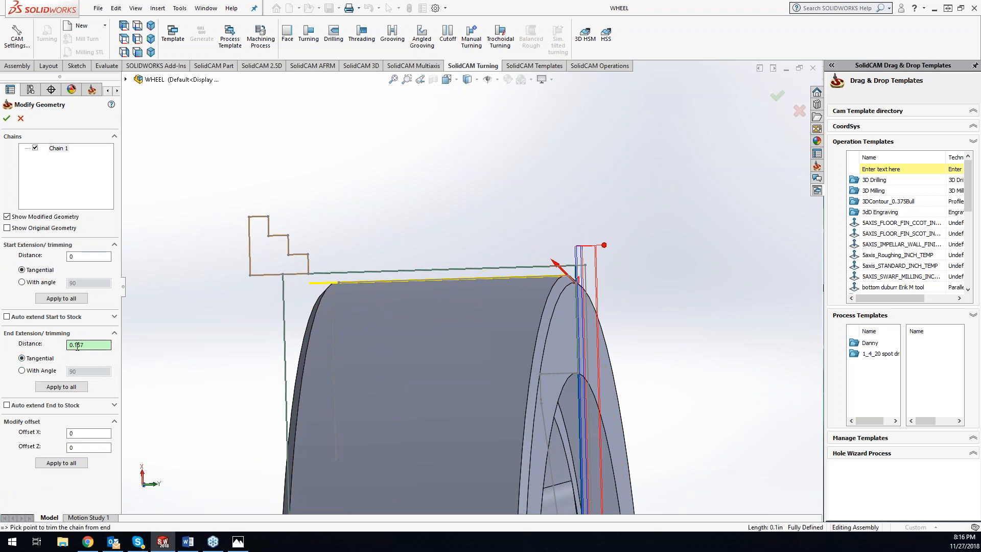
drag(77, 346, 100, 347)
text(25)
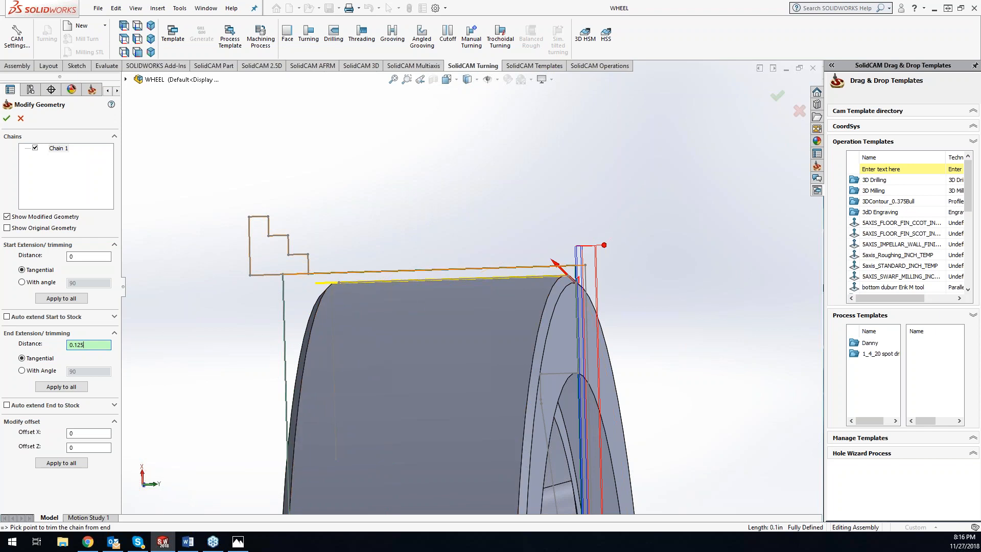
click(13, 120)
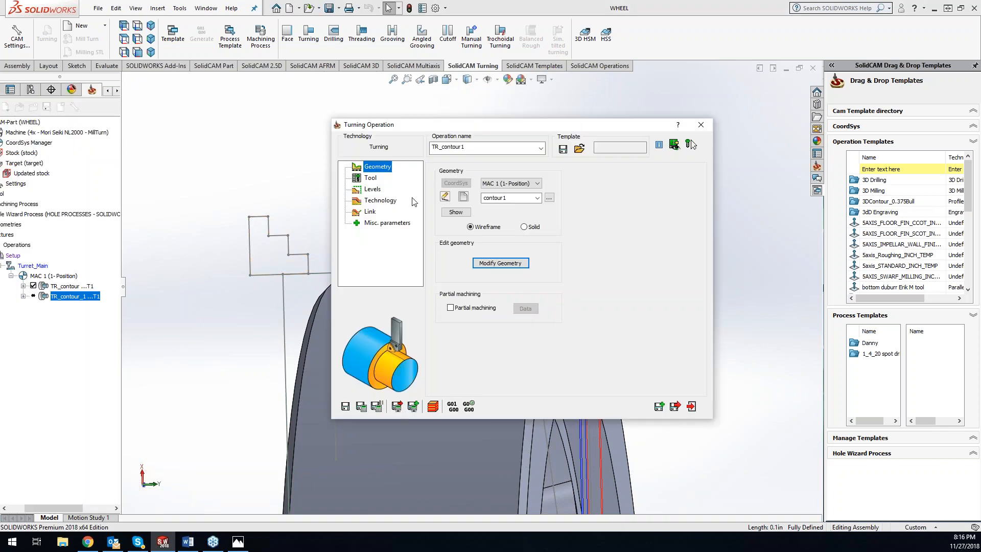
- Review the copied operation's tool, roughing and finishing settings, keeping the same tool, and save and calculate it
click(370, 179)
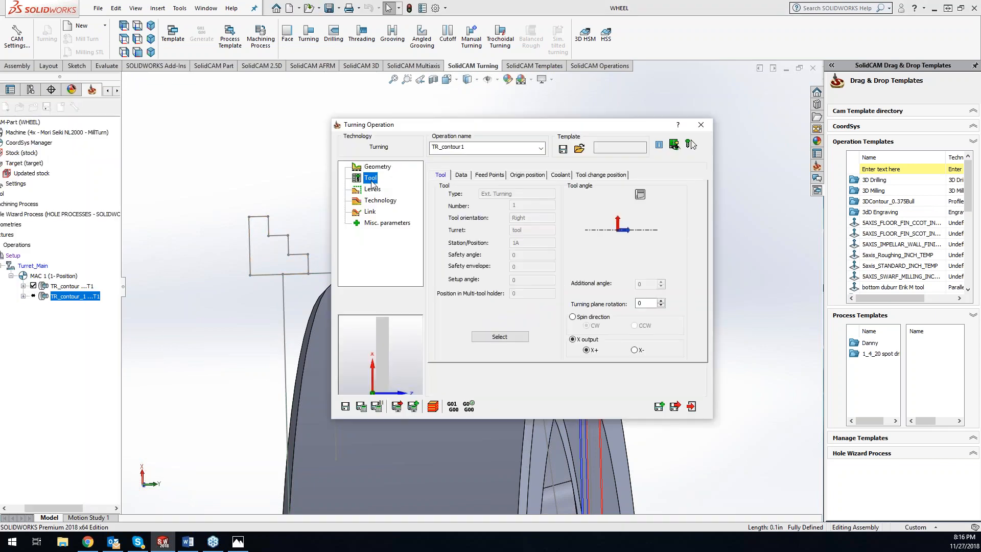
click(500, 337)
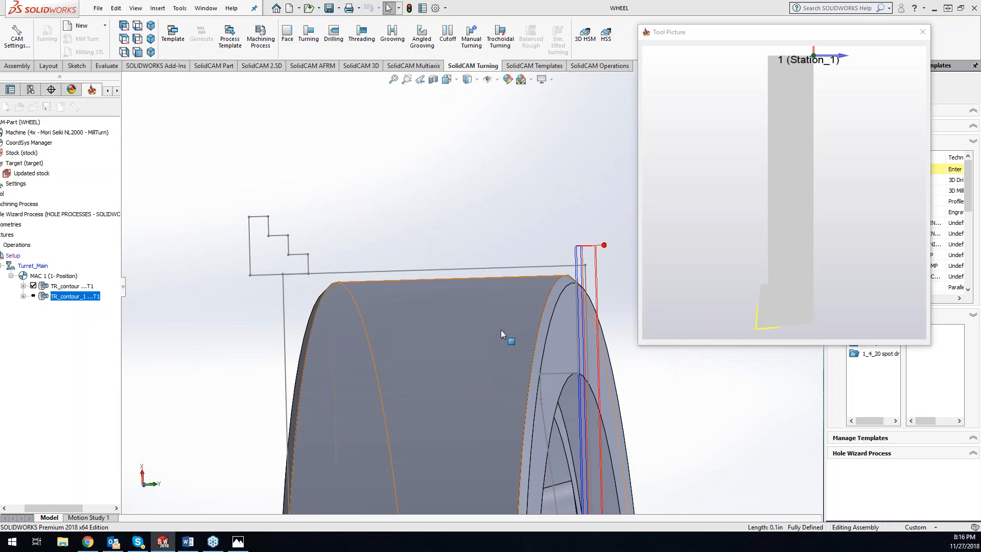
click(534, 102)
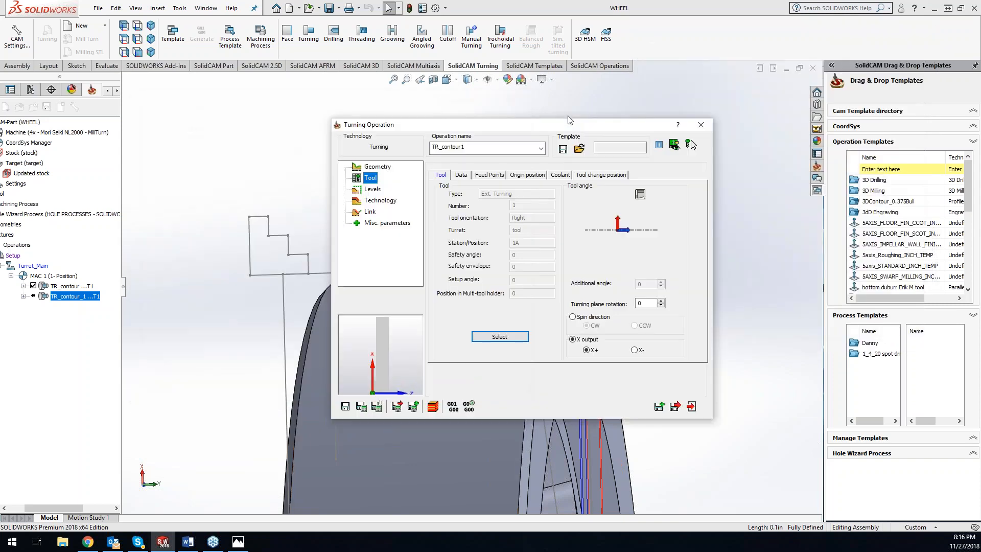
click(380, 200)
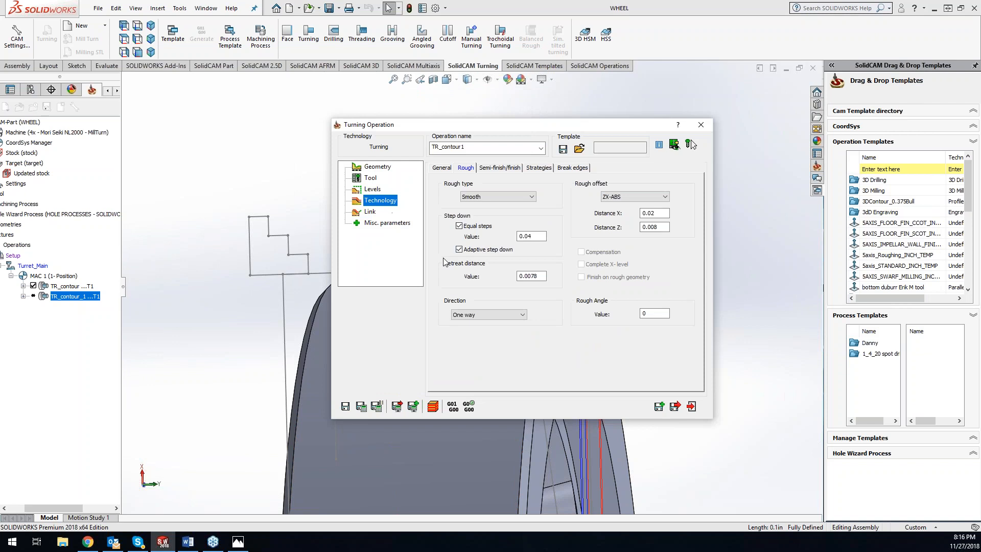
click(500, 168)
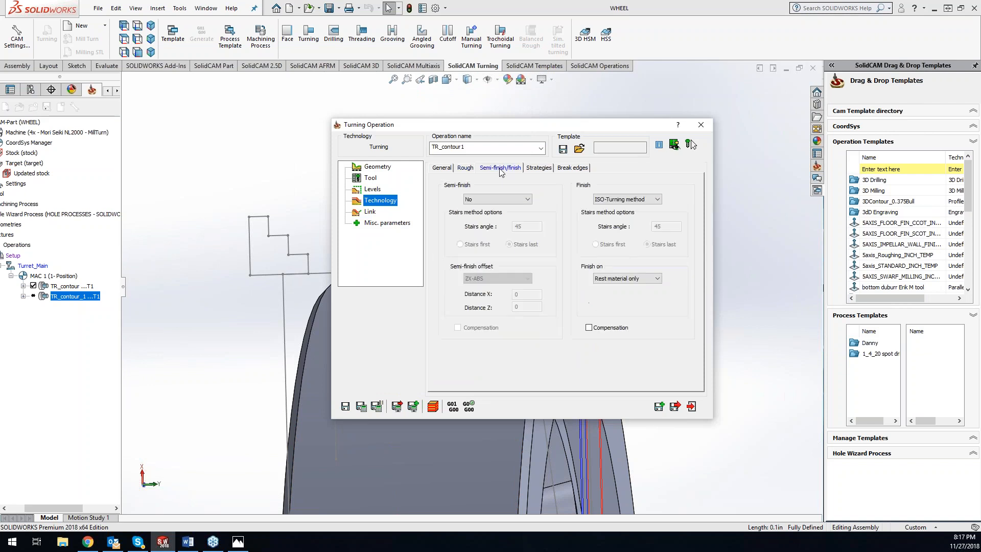
click(362, 405)
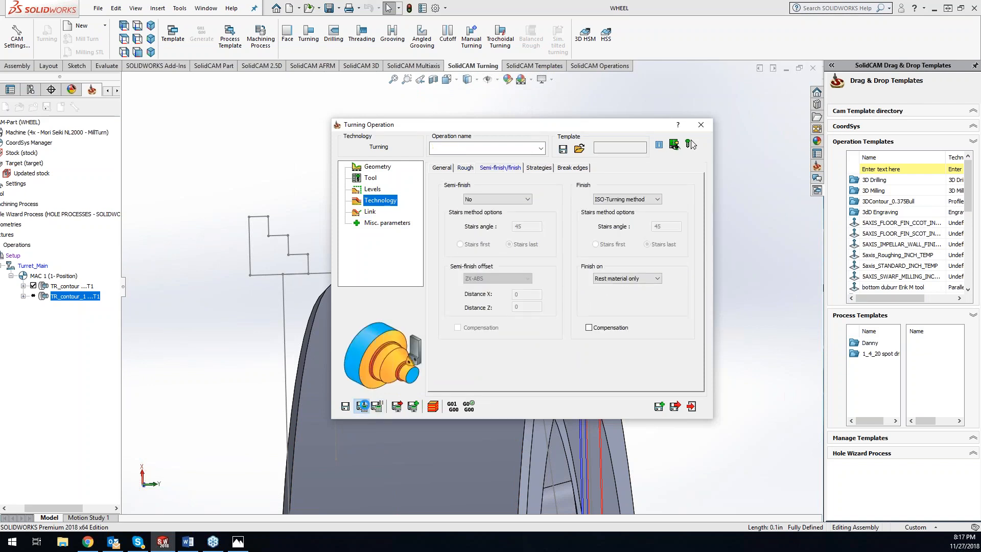
- Switch the operation to long external turning mode, recalculate it, and inspect its toolpath with the facing operation's path hidden
click(446, 170)
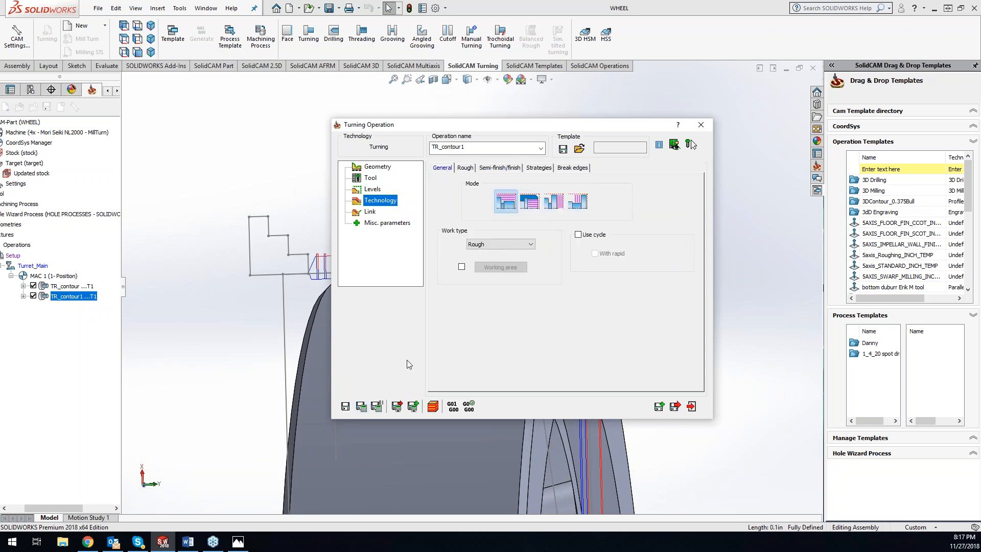
click(363, 406)
double_click(573, 127)
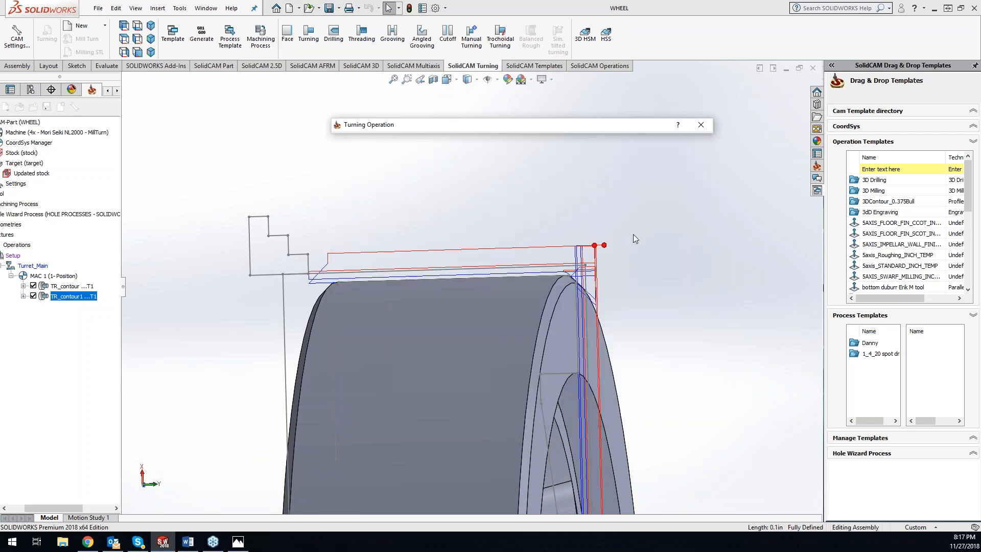
click(671, 277)
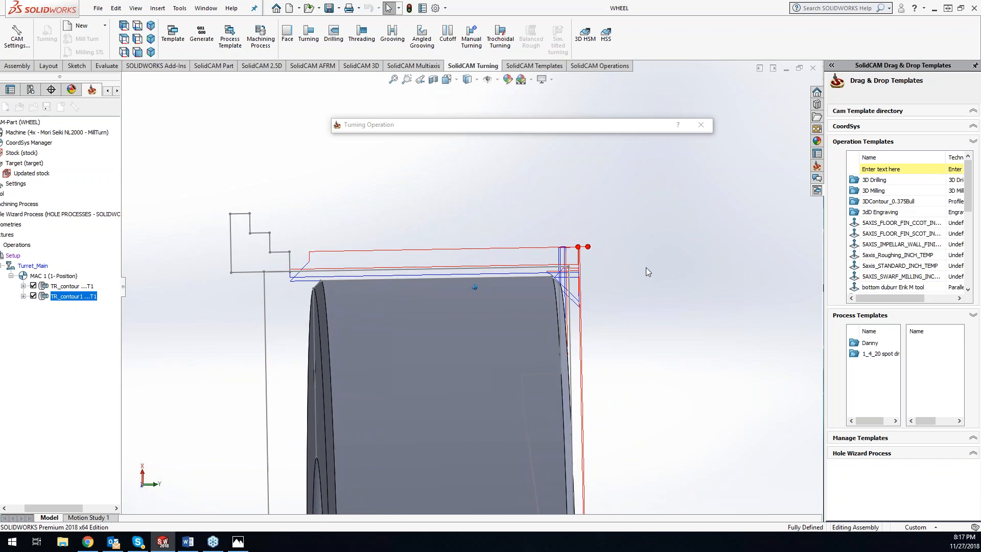
click(33, 285)
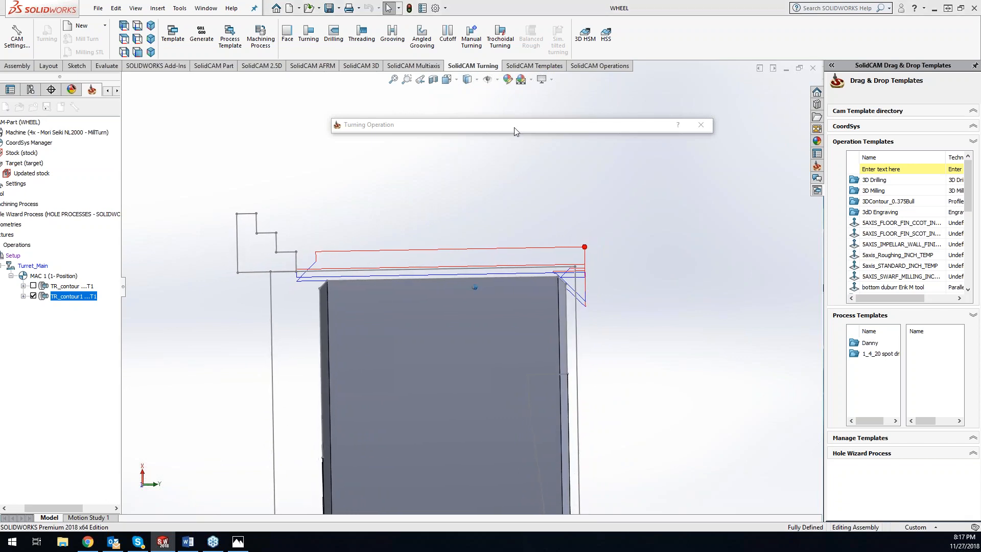
- Simulate the outer-diameter turning operation in SolidVerify, inspect the cut stock from the front, and close the simulation
click(432, 406)
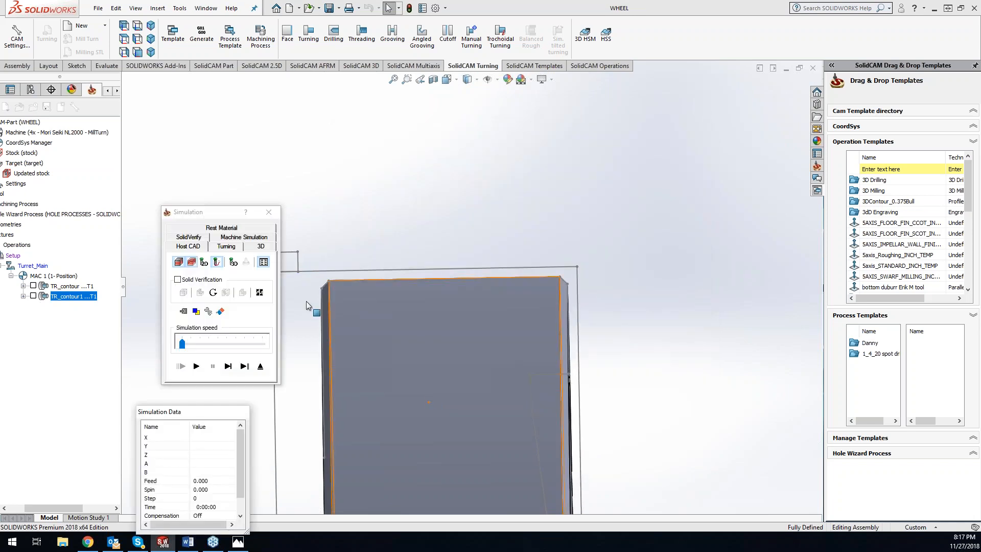
click(189, 237)
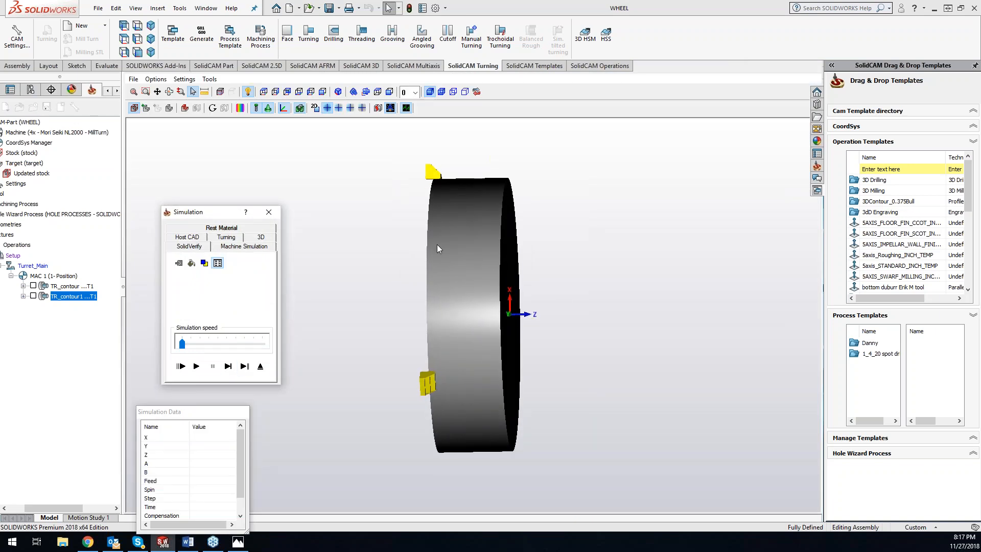
click(200, 367)
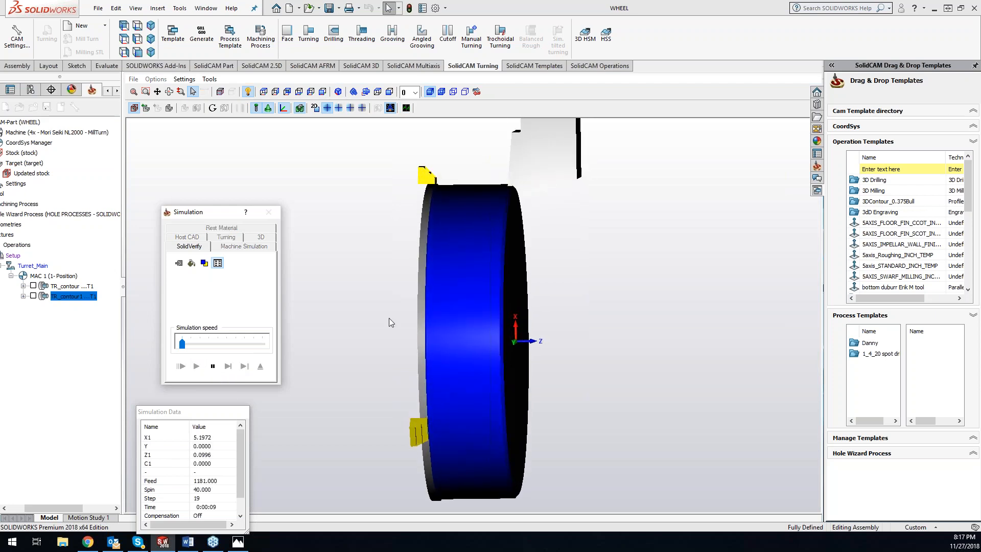
middle_drag(524, 204, 434, 228)
scroll(448, 247, up, 2)
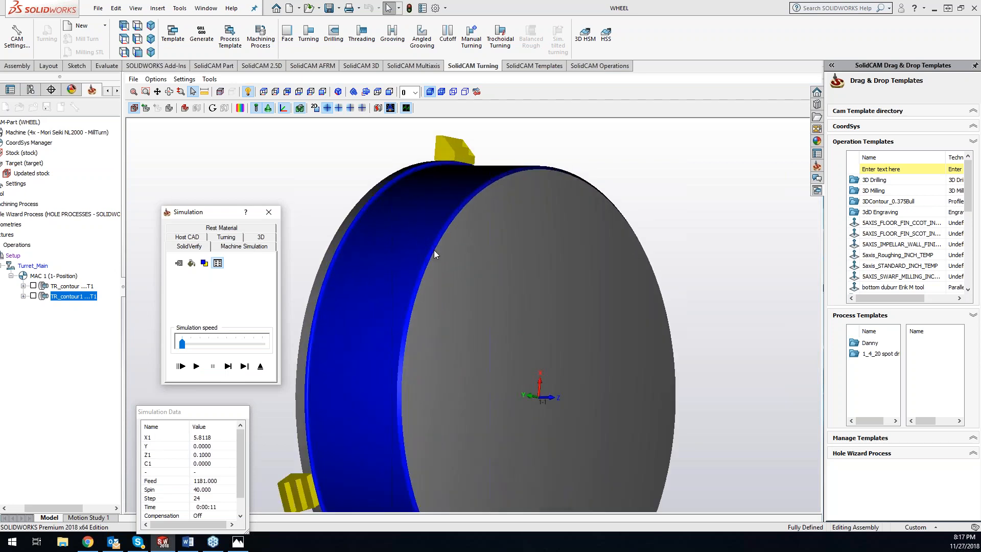
click(269, 212)
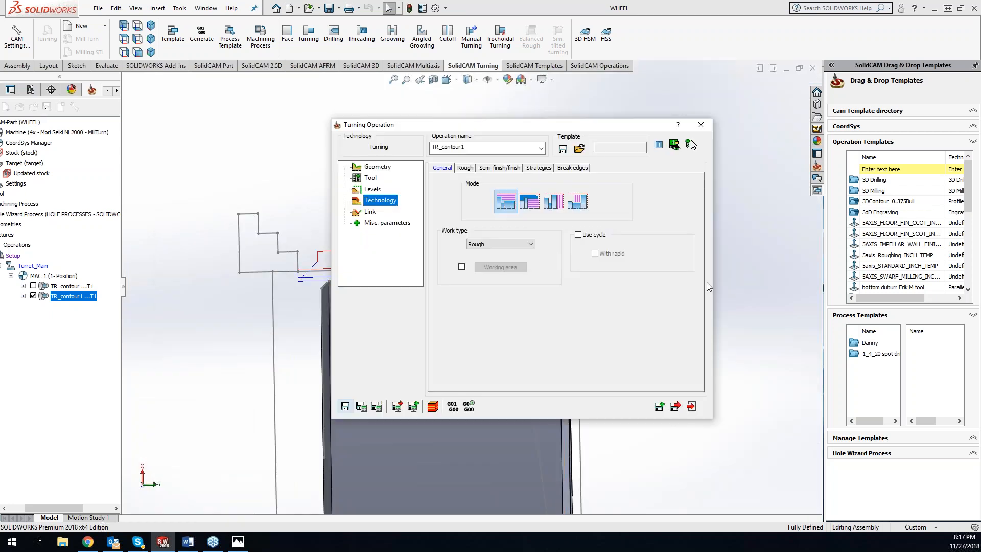
- Review the outer-diameter turning operation's break-edges settings, close the operation, and hide its toolpath
click(573, 168)
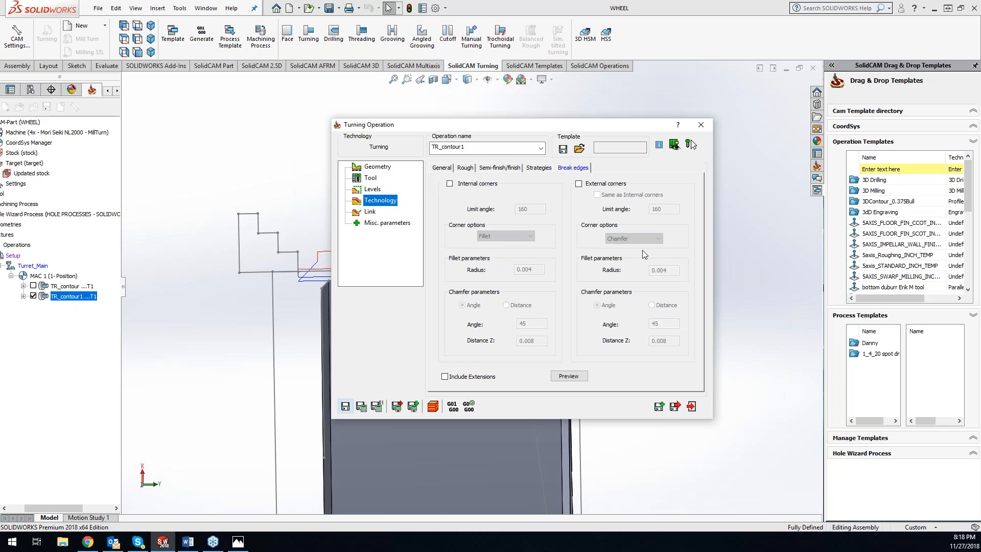
click(701, 126)
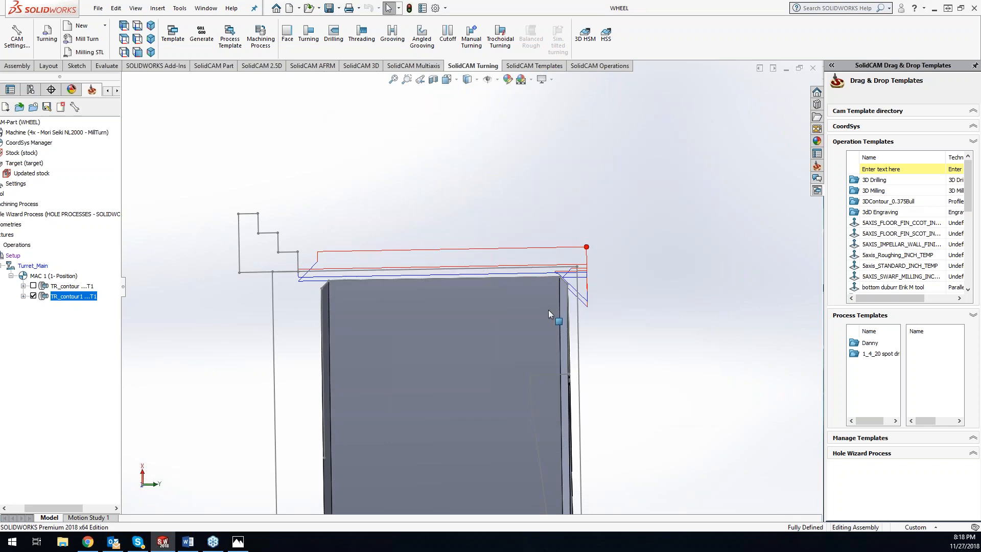
click(33, 296)
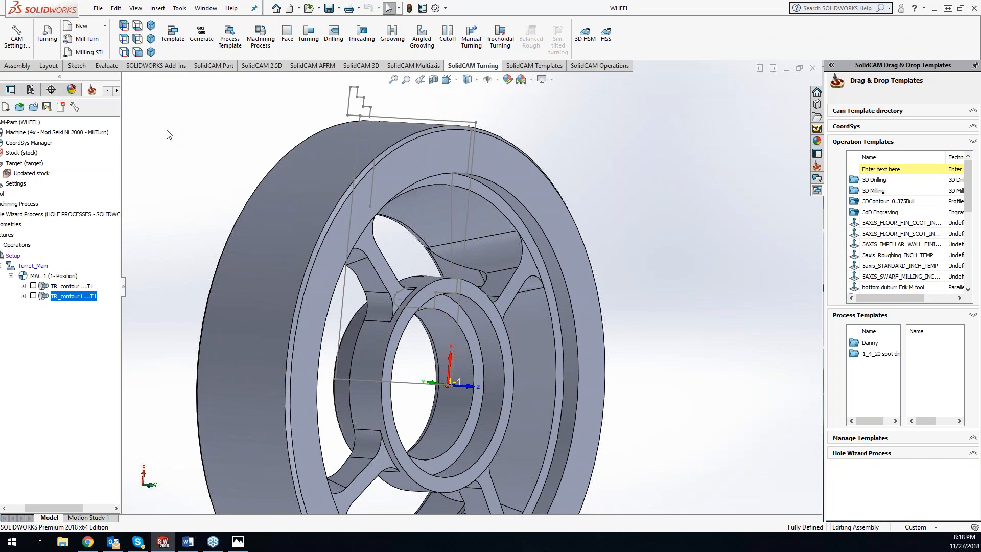
- Start a turning drill operation on MAC 1 (1- Position) and add a new drill to the tool table
click(329, 36)
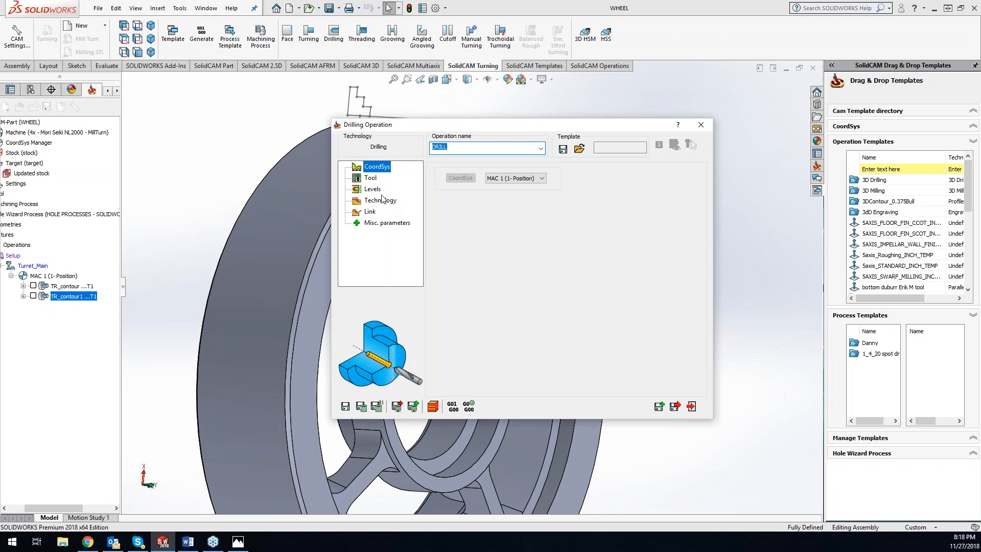
click(371, 179)
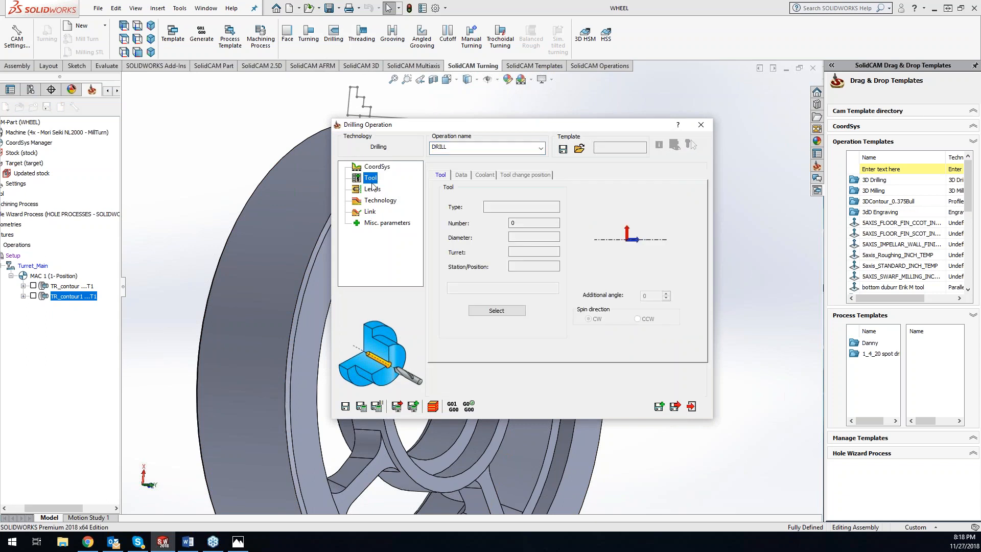
click(496, 310)
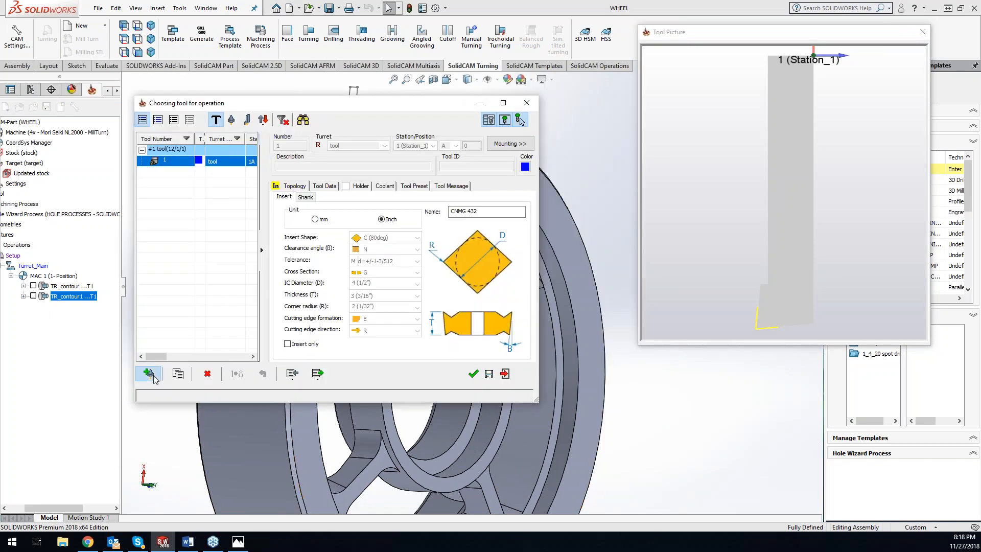
click(148, 373)
click(381, 319)
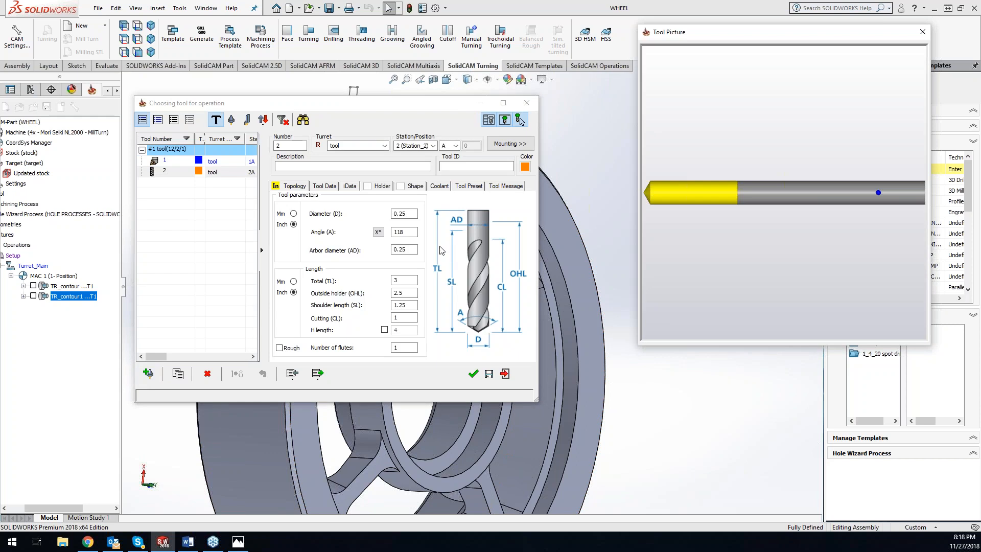
- Set the new drill's diameter to 1.5 inch and assign the tool to the operation
click(403, 214)
text(1)
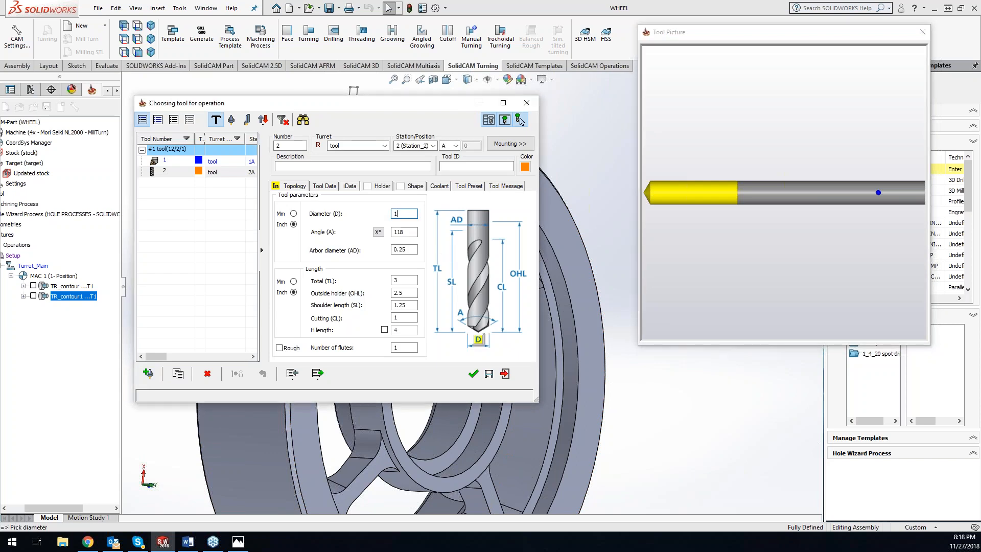
key(Tab)
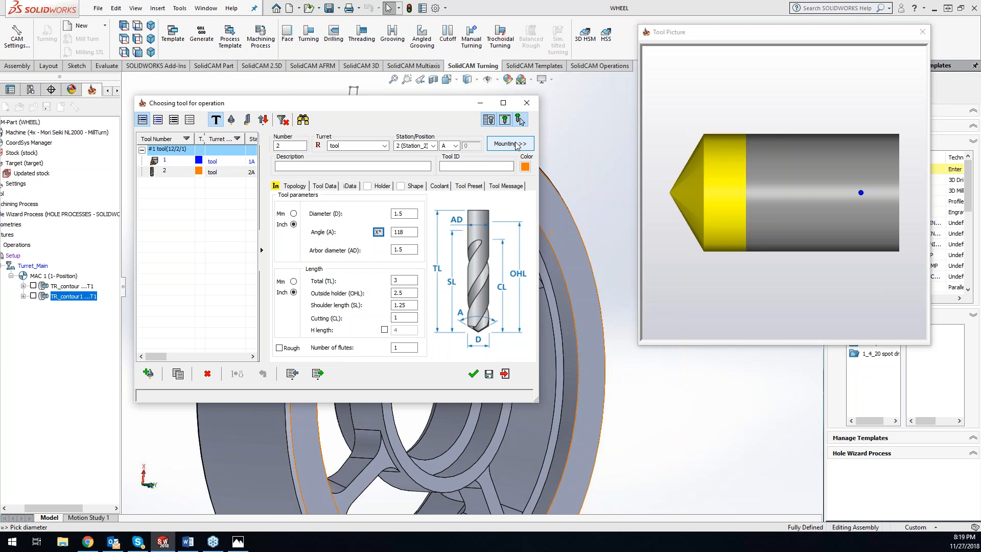
click(475, 373)
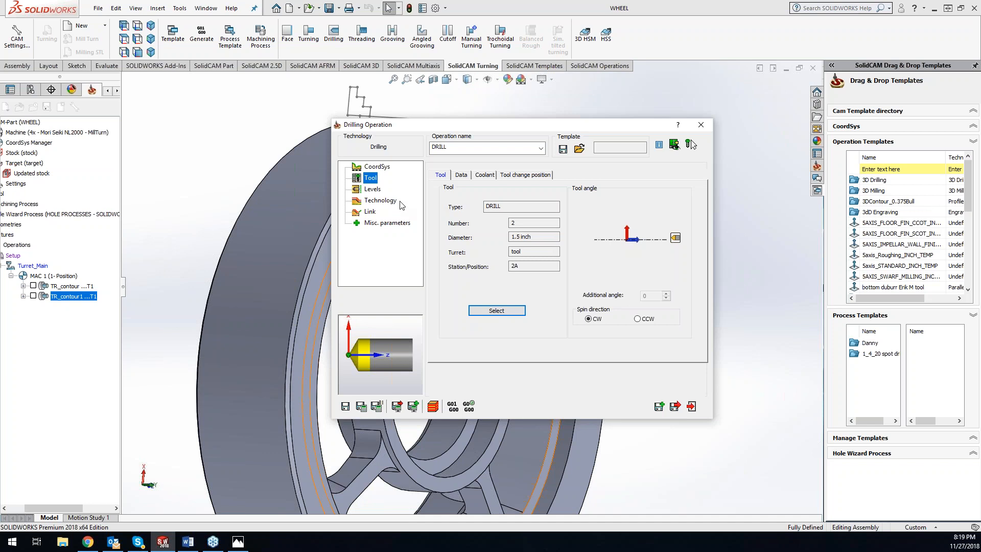
- Check the safety distance, and define the drilling positions with the start at the wheel's front face and the end at the back sketch line
click(372, 189)
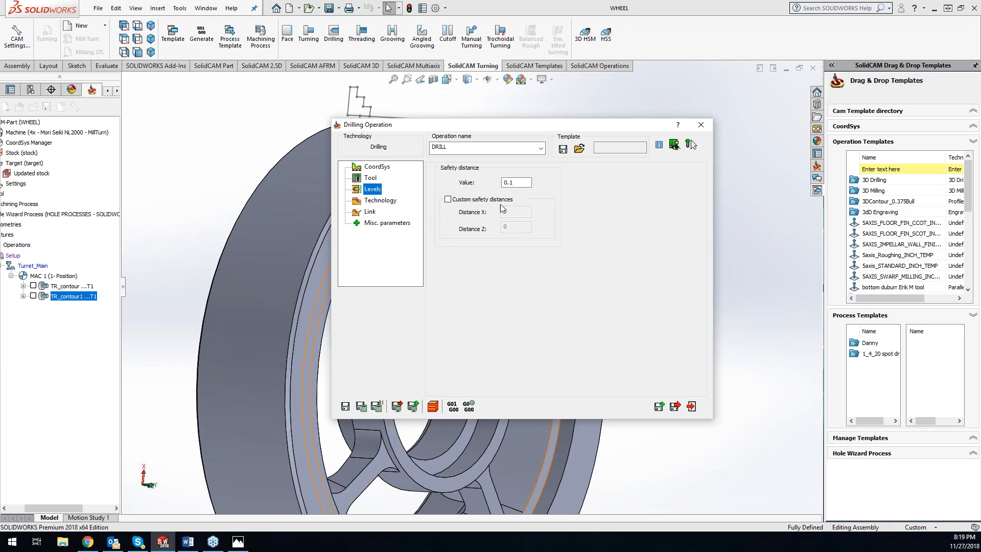
mouse_move(515, 183)
click(393, 202)
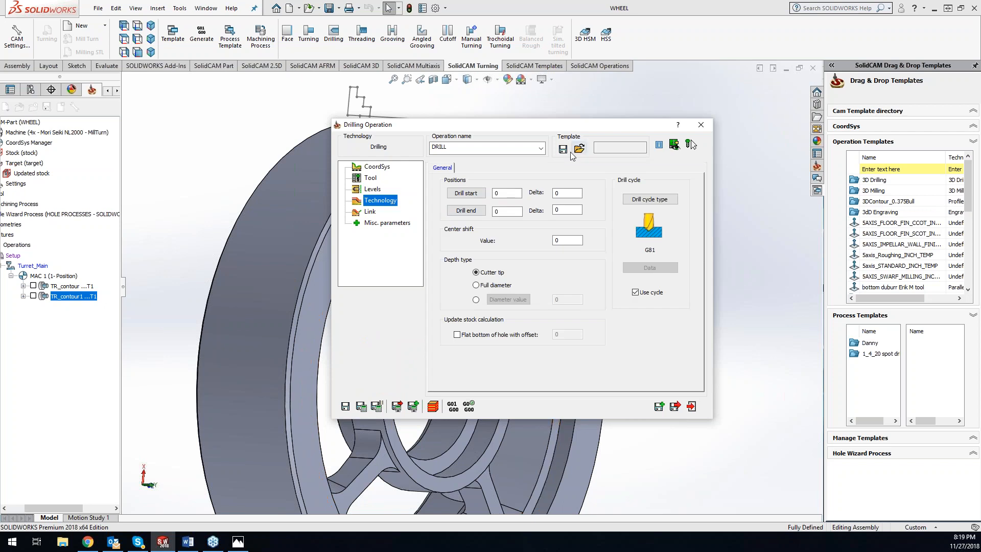
drag(514, 127, 736, 125)
click(738, 186)
click(521, 176)
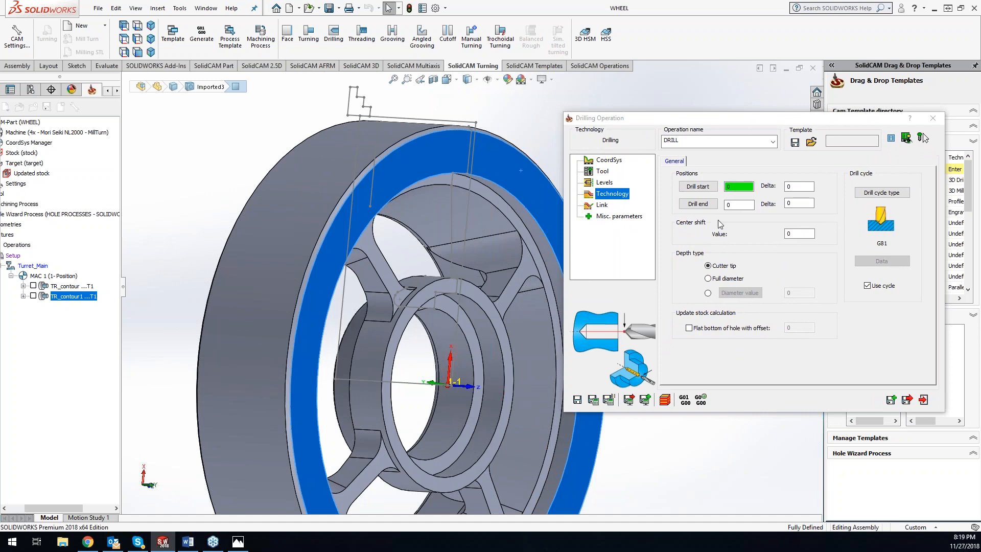
click(243, 137)
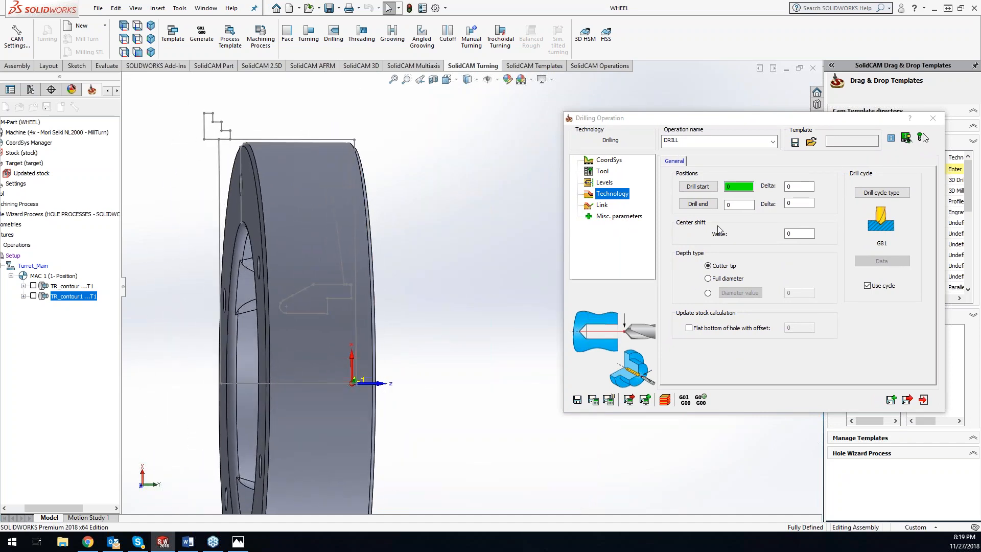
click(746, 208)
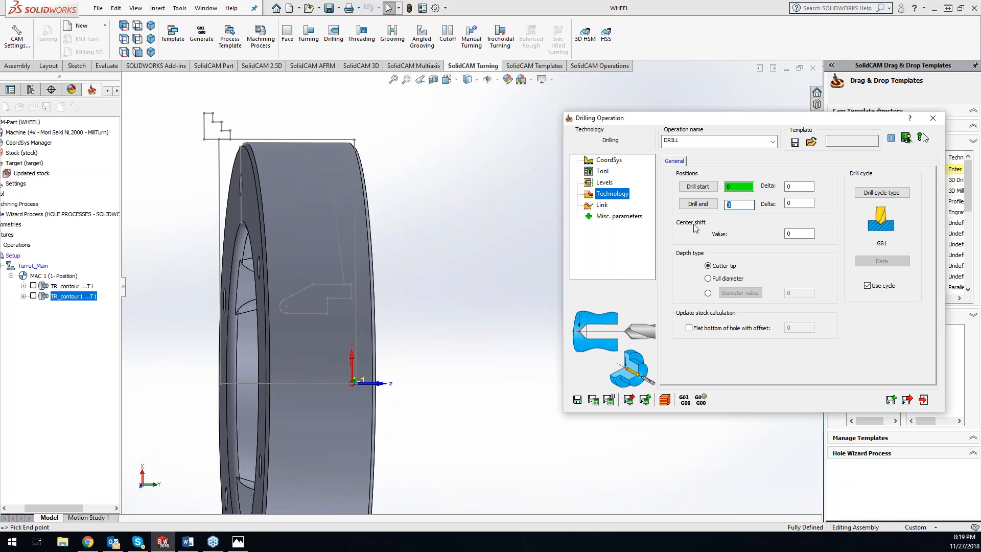
click(221, 220)
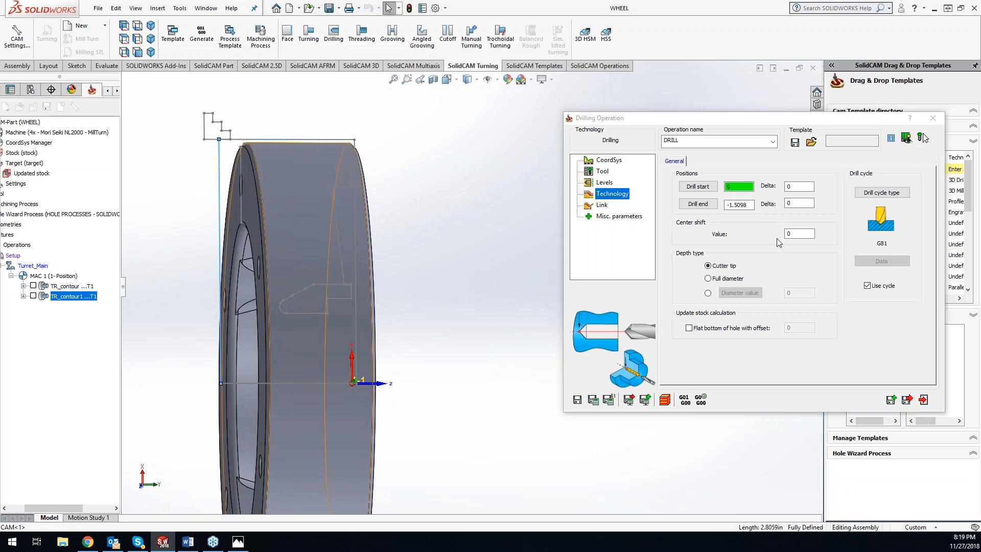
- Set the depth type to full diameter and use the G83 peck cycle with a step down of 0.2
click(708, 279)
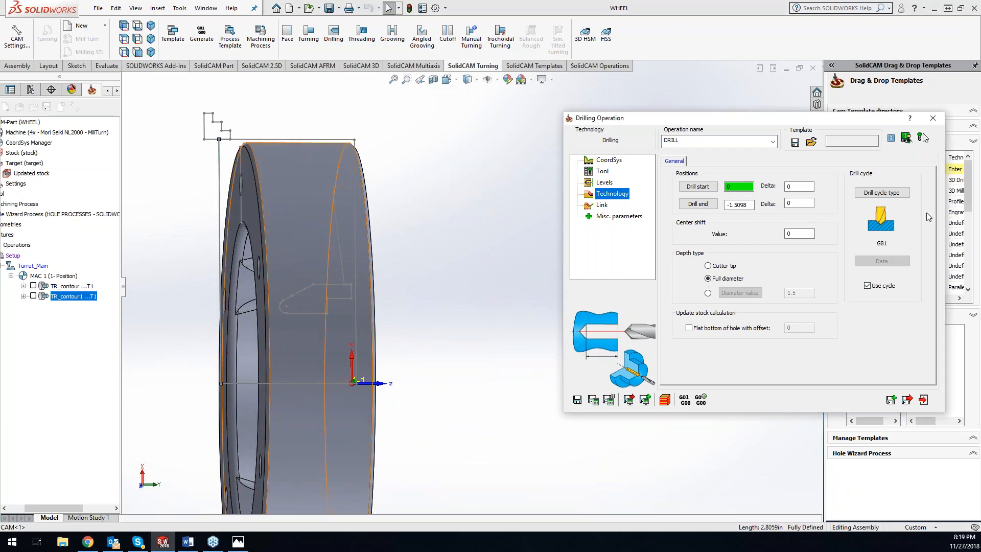
click(883, 192)
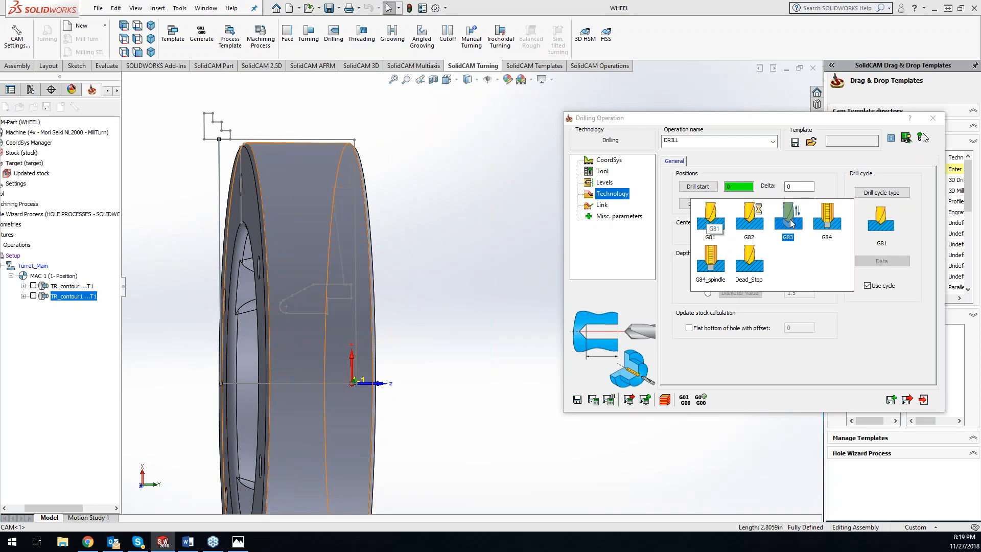
click(791, 223)
click(859, 265)
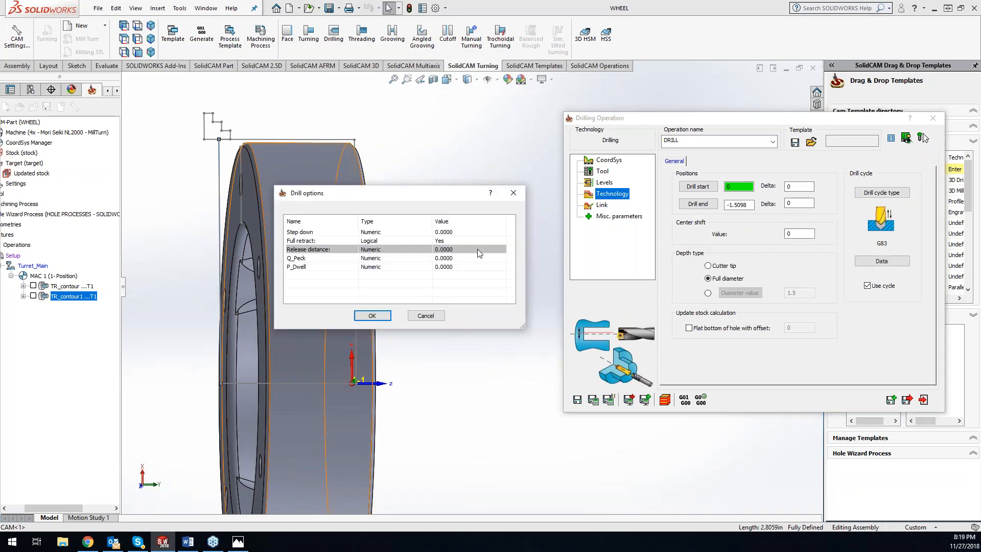
click(463, 231)
text(.2)
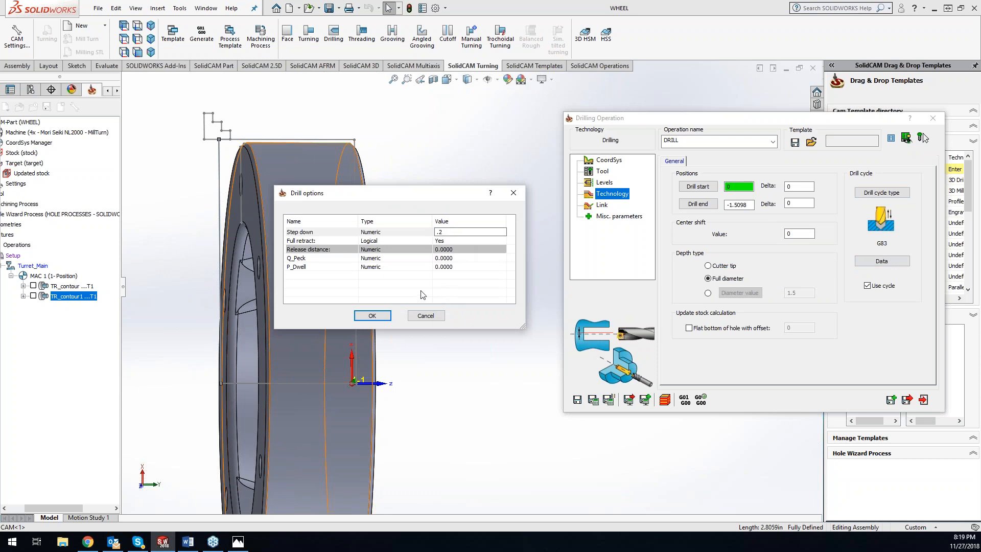
click(372, 316)
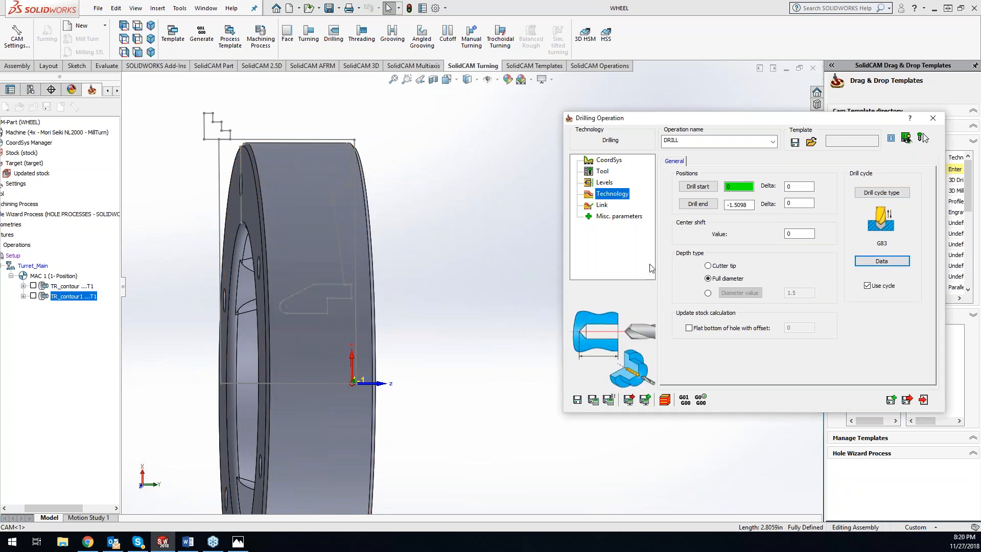
- Set the drill's normal feed to 150 inch/min and save and calculate the drilling operation
click(595, 396)
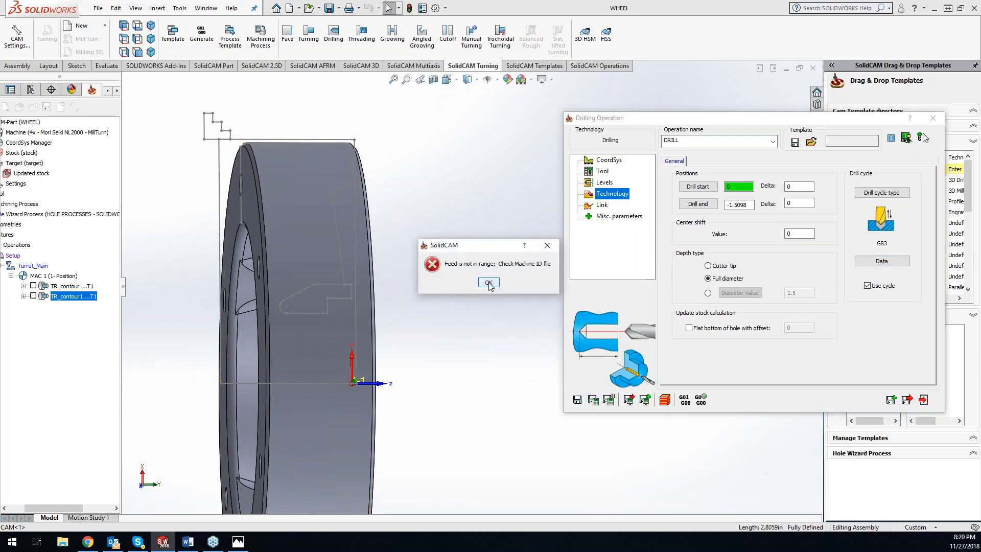
click(488, 283)
click(515, 282)
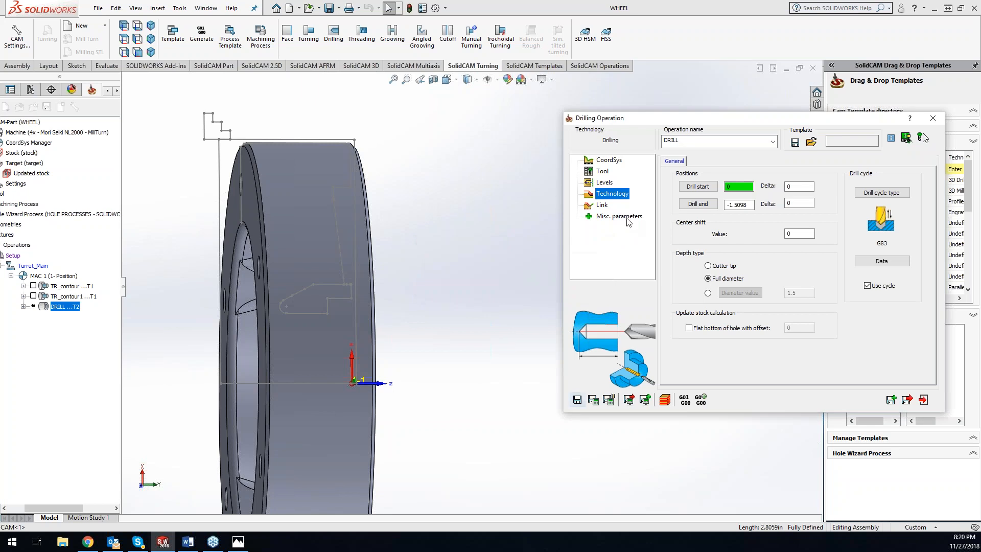
click(602, 172)
click(691, 170)
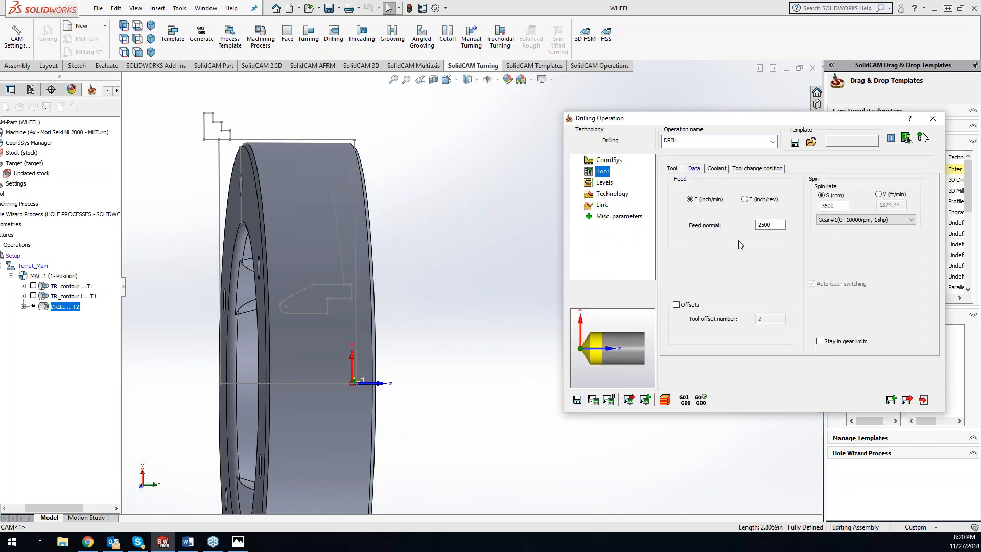
drag(777, 225, 735, 227)
text(1)
click(593, 400)
- Simulate the drilling operation step by step in the Turning simulation, and close the simulation and the operation
click(671, 402)
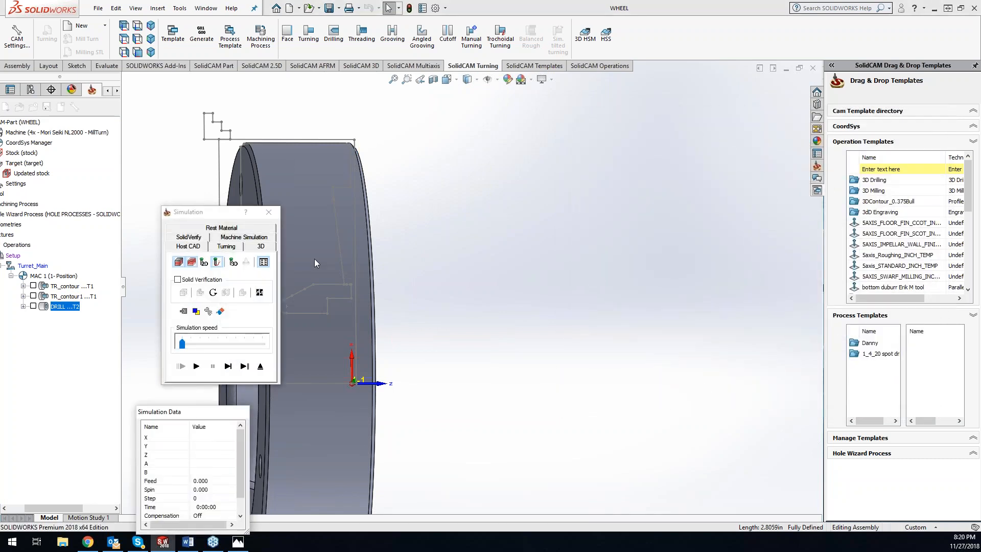
click(227, 246)
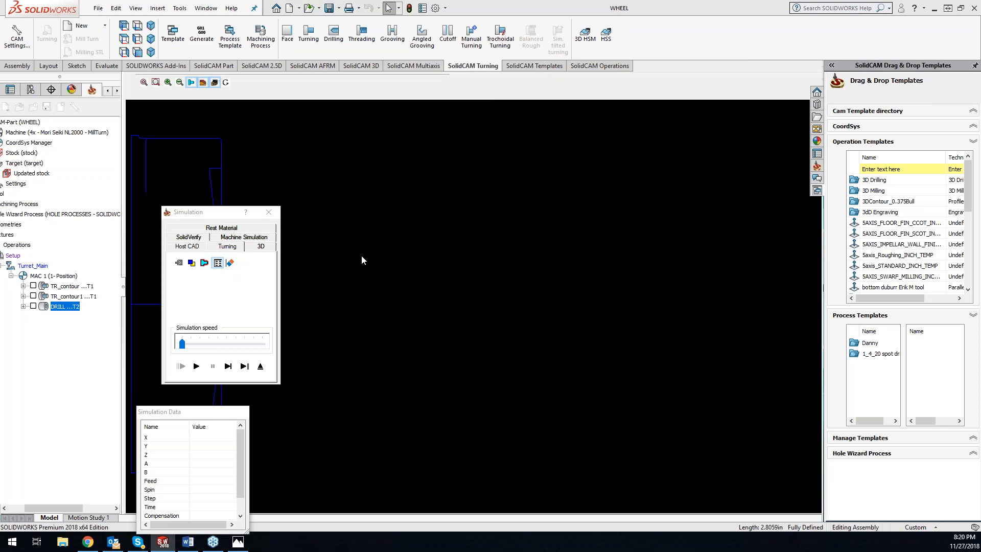
click(229, 364)
click(229, 366)
click(228, 365)
click(229, 366)
click(229, 366)
click(229, 366)
click(229, 365)
click(229, 366)
click(229, 366)
click(229, 365)
click(230, 366)
click(230, 365)
click(230, 366)
click(230, 365)
click(230, 365)
click(230, 365)
click(230, 366)
click(229, 366)
click(230, 366)
click(230, 366)
click(230, 365)
click(230, 366)
click(230, 366)
click(230, 366)
click(230, 365)
click(270, 213)
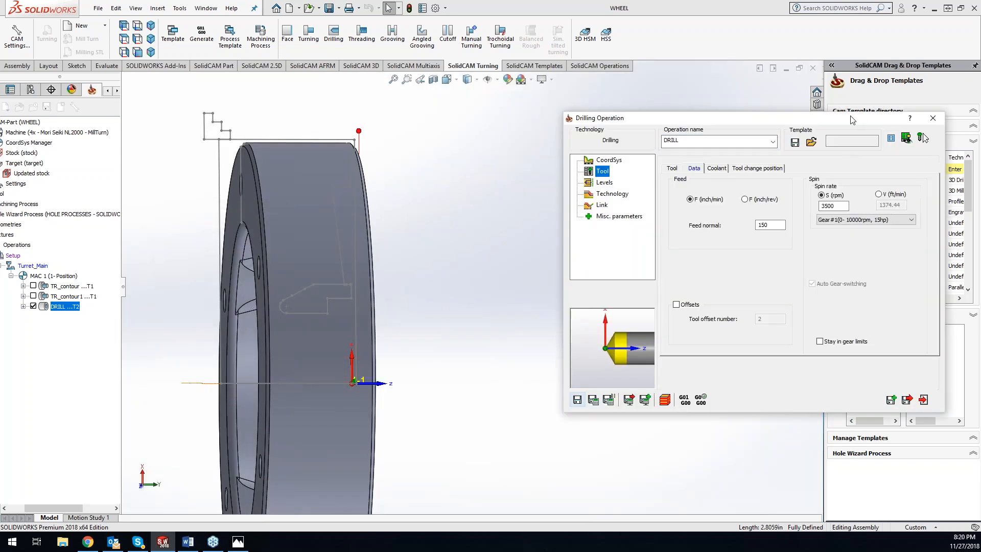
click(933, 118)
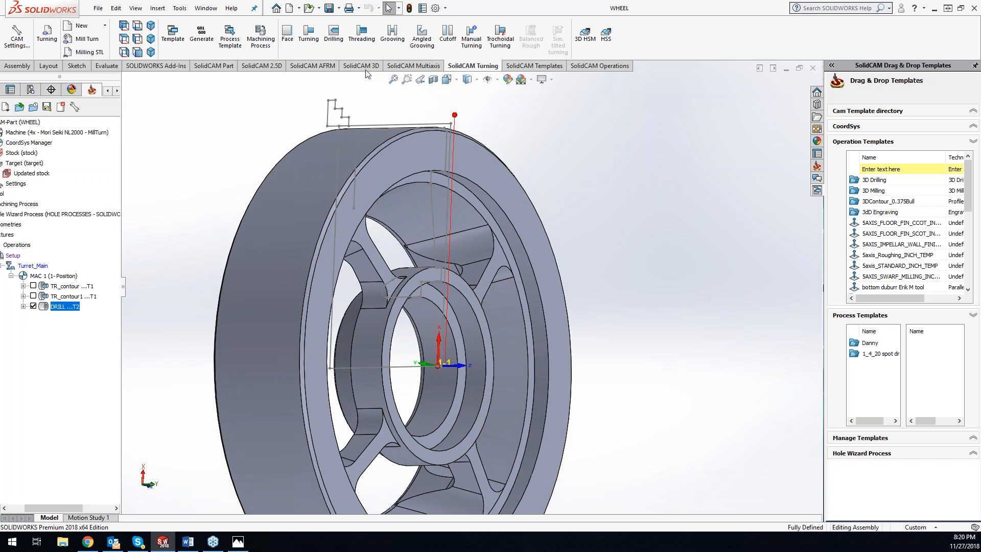
- Start a new turning operation on MAC 1 (1- Position) and begin a new wireframe geometry for it
click(317, 41)
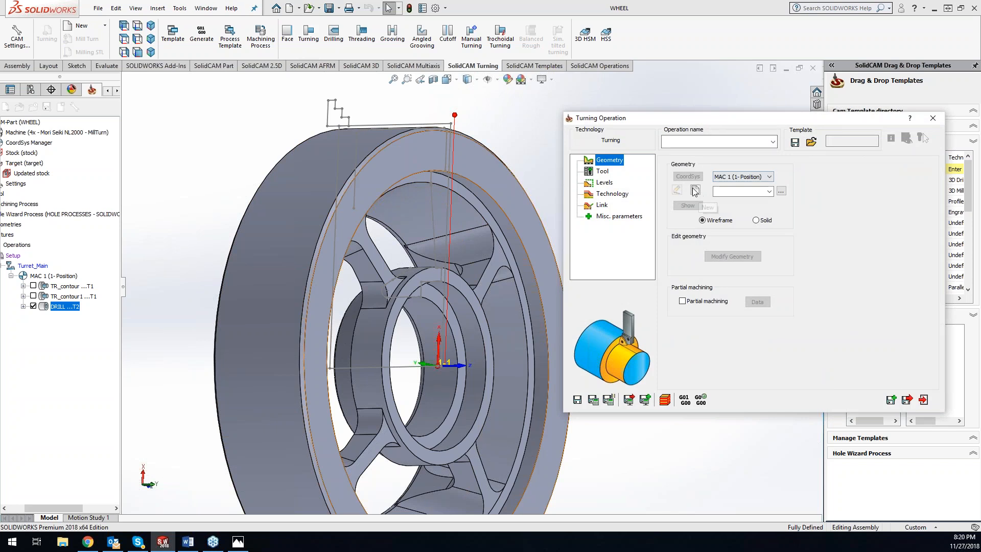
click(695, 190)
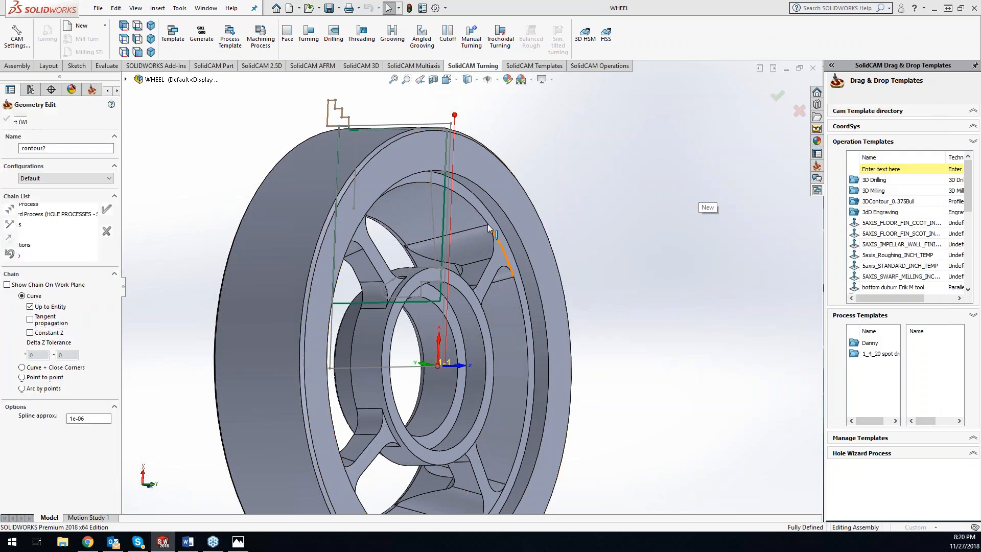
click(441, 174)
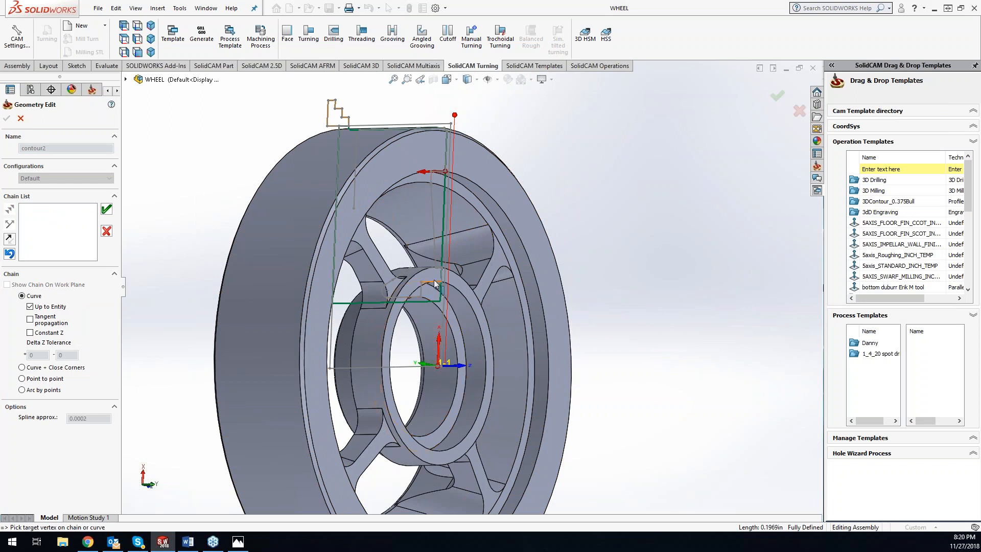
scroll(437, 280, down, 6)
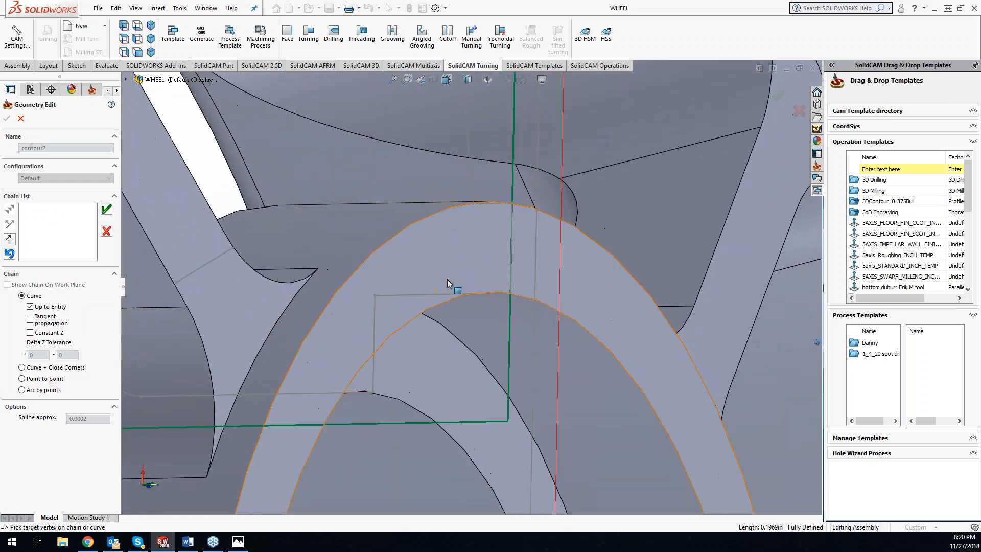
scroll(456, 270, down, 3)
scroll(496, 222, up, 7)
scroll(426, 311, up, 3)
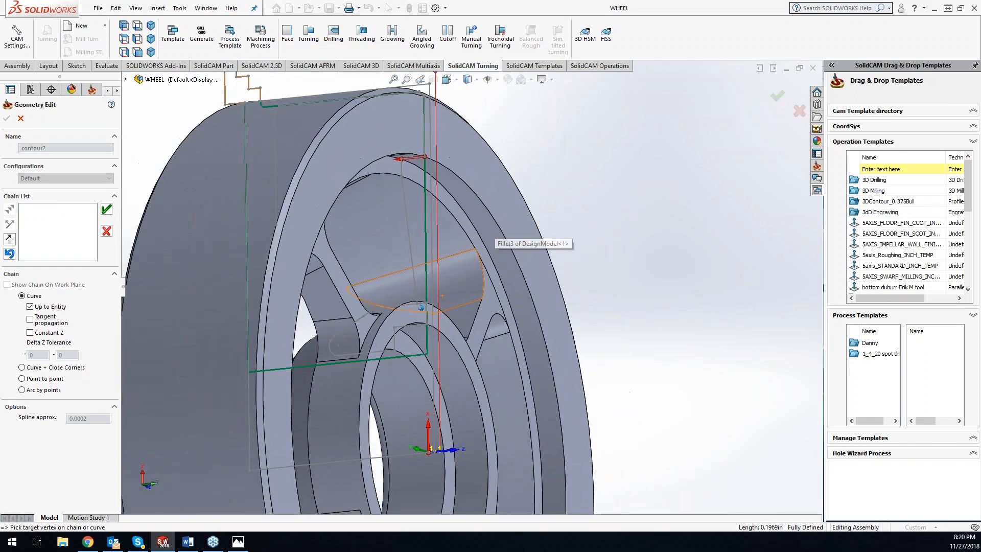
click(106, 231)
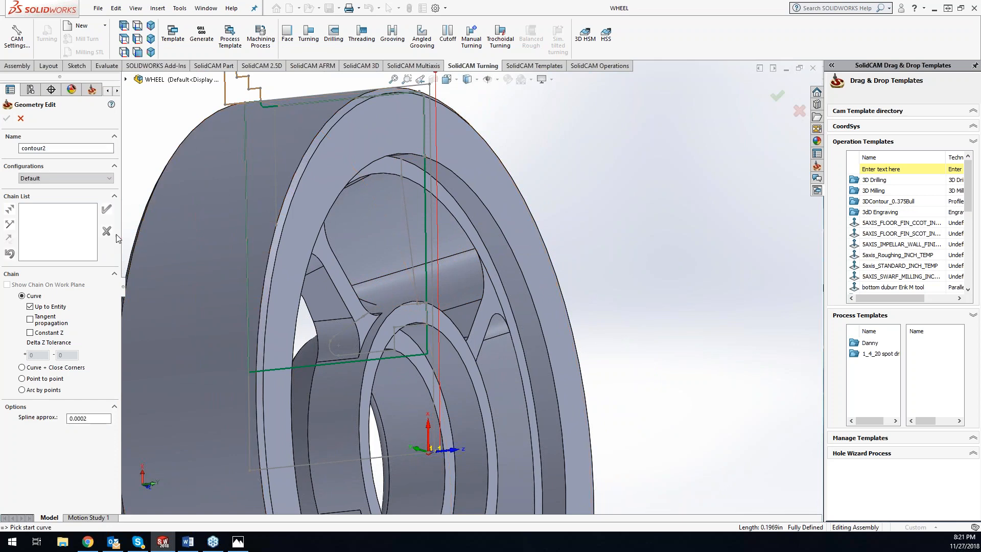
middle_drag(486, 367, 434, 290)
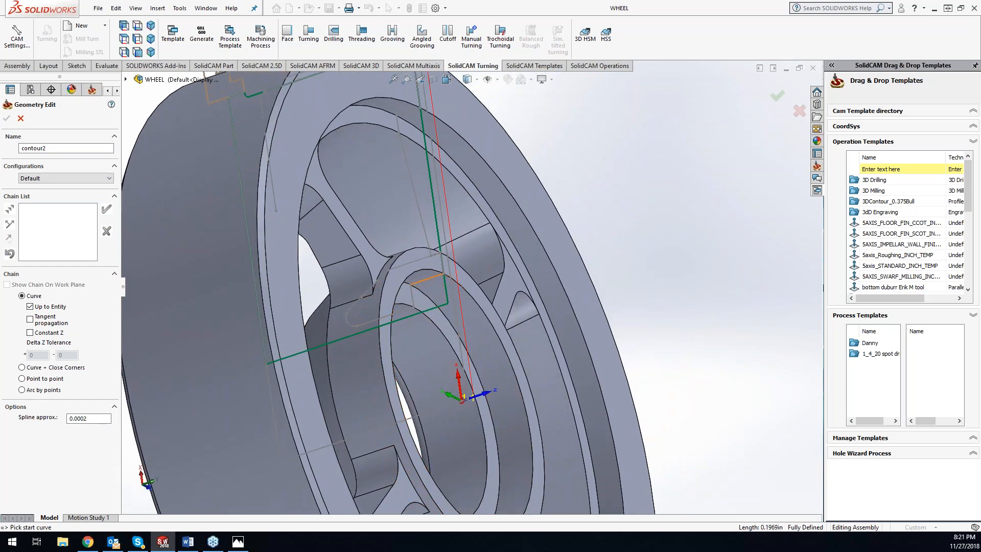
click(432, 278)
mouse_move(498, 372)
middle_down()
mouse_move(476, 363)
mouse_move(474, 286)
mouse_move(389, 321)
mouse_move(383, 275)
middle_up()
scroll(381, 243, down, 4)
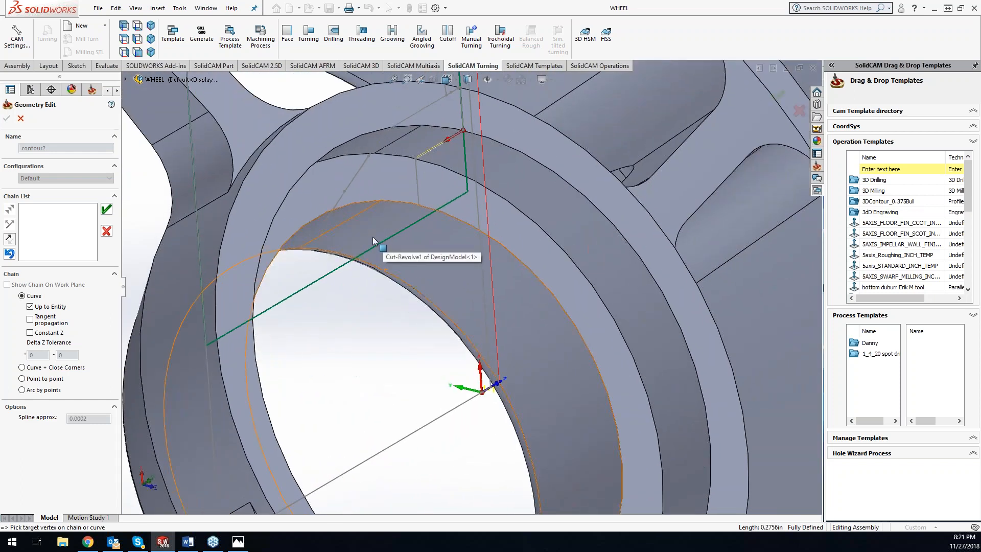
click(367, 235)
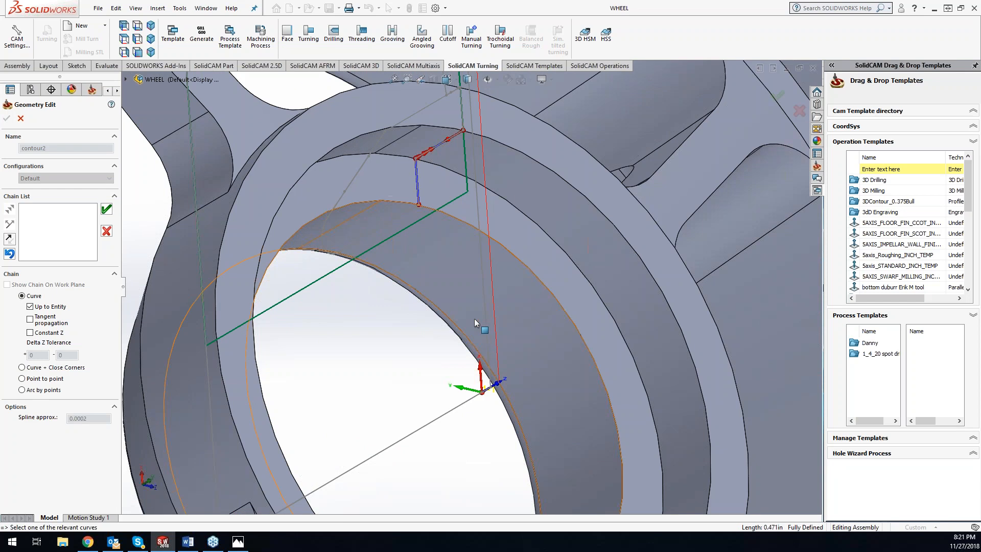
click(9, 239)
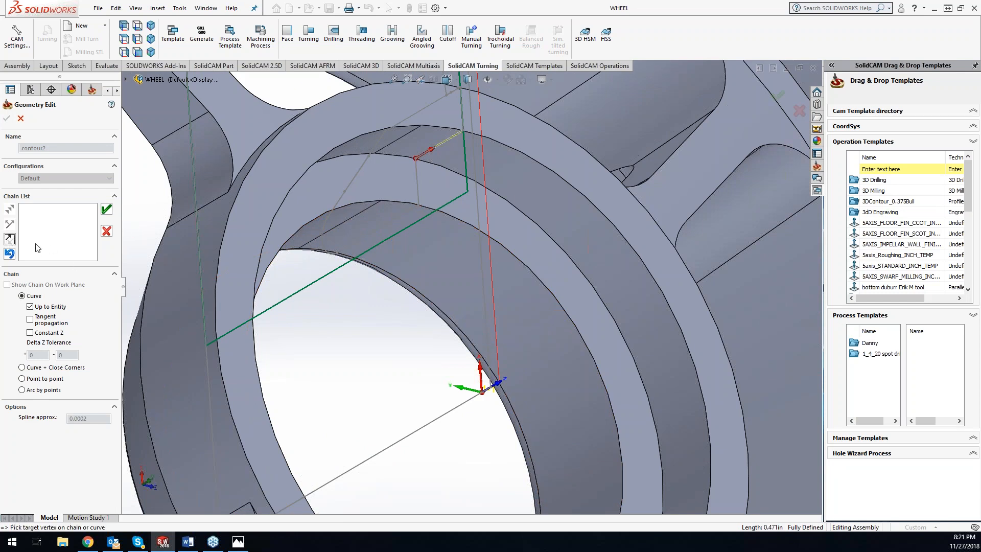
click(12, 253)
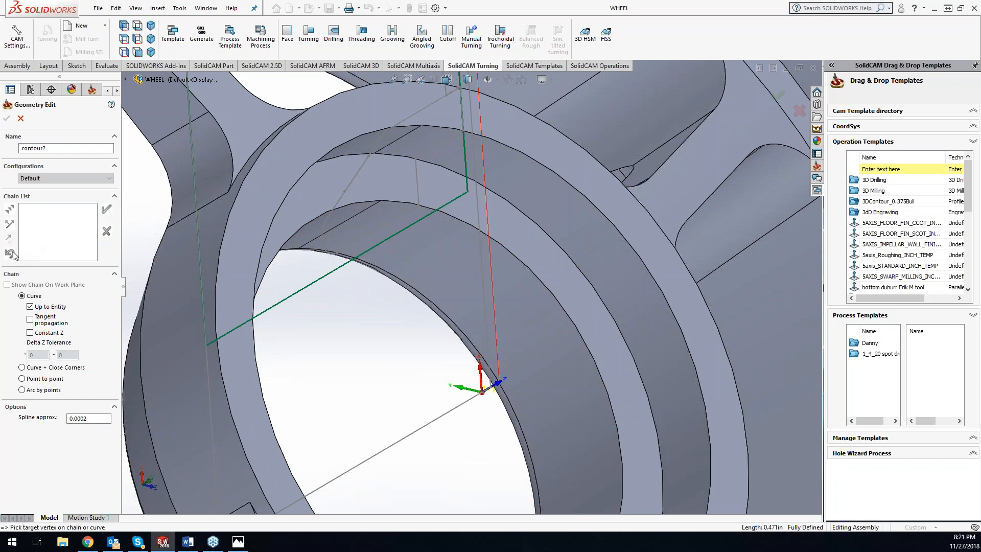
click(443, 148)
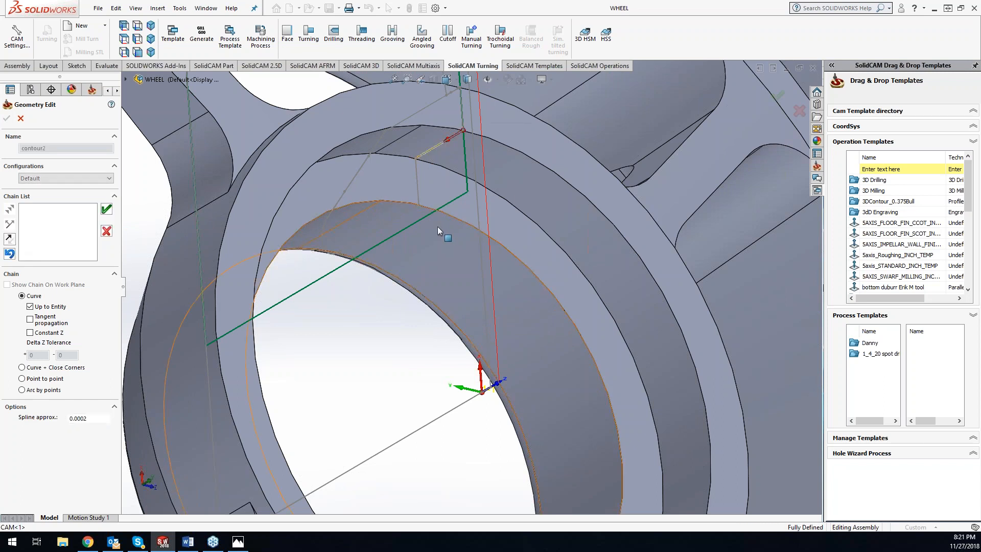
middle_drag(388, 212, 390, 236)
click(393, 216)
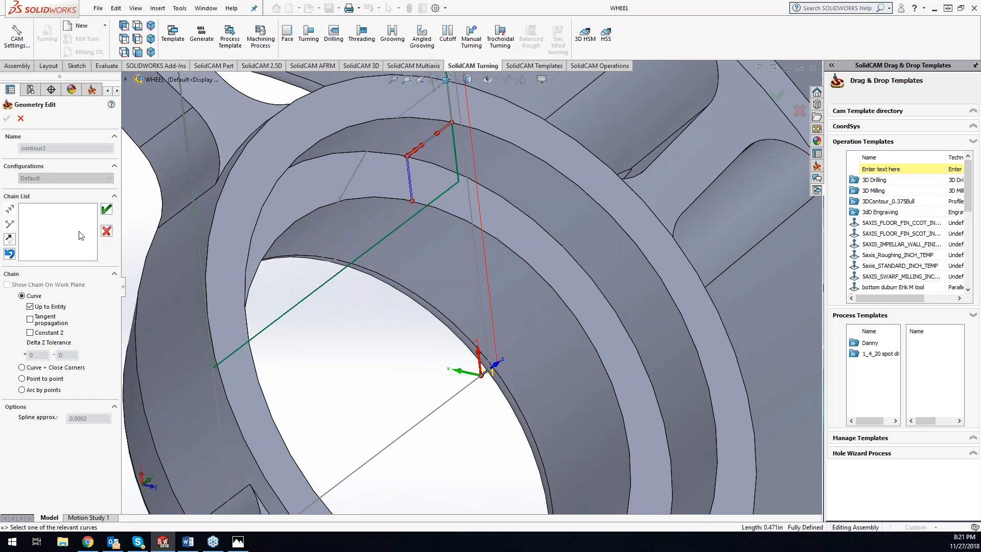
click(10, 253)
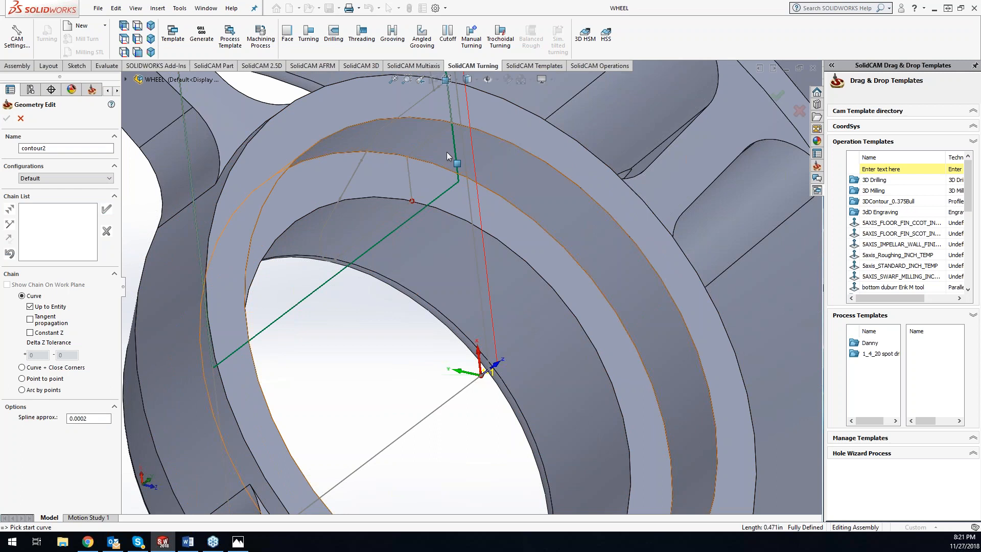
click(420, 176)
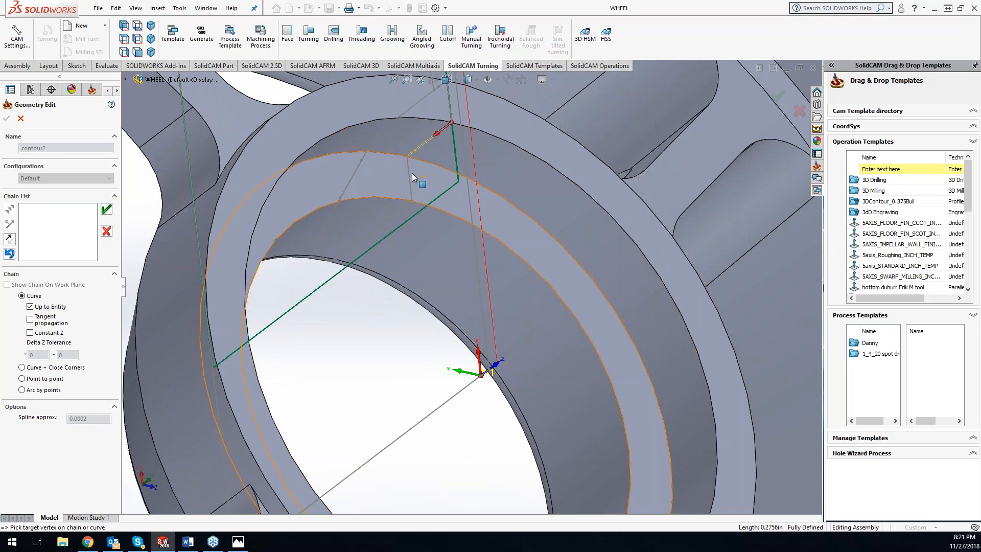
click(390, 218)
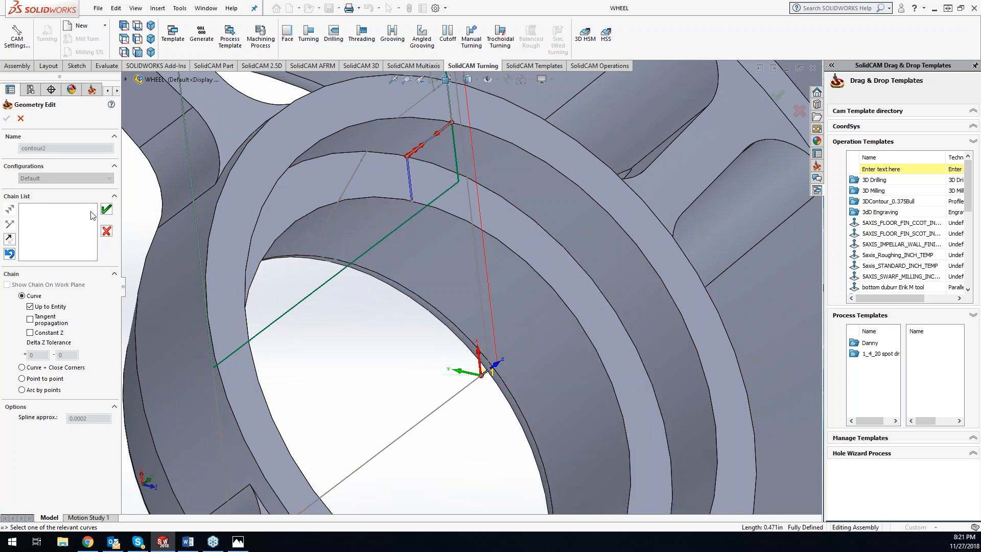
click(107, 232)
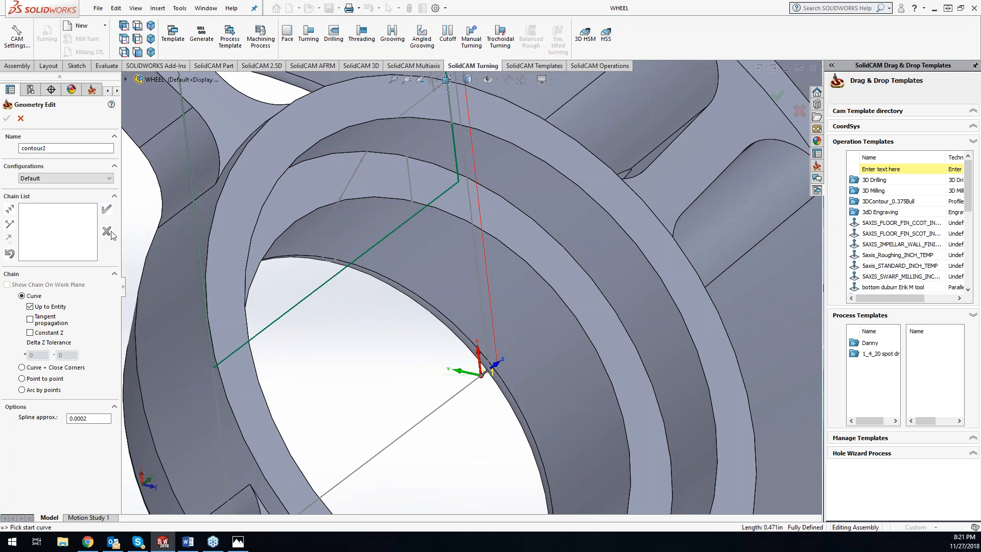
click(7, 118)
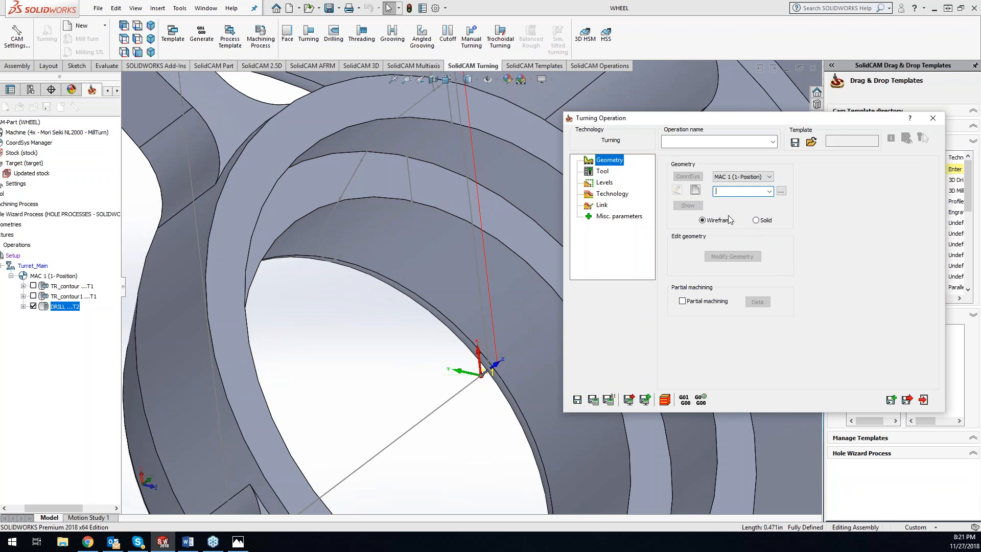
click(696, 190)
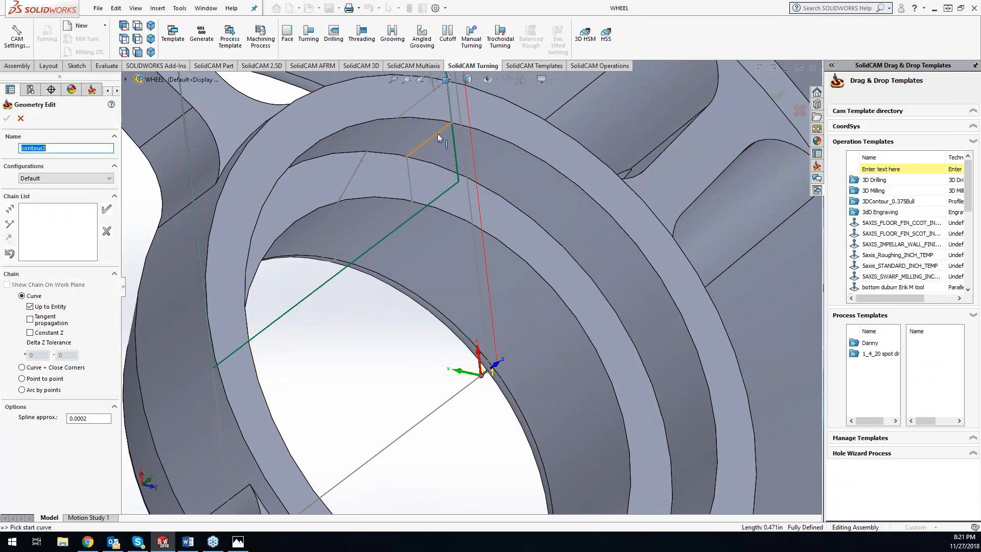
click(437, 133)
click(410, 187)
scroll(513, 268, down, 6)
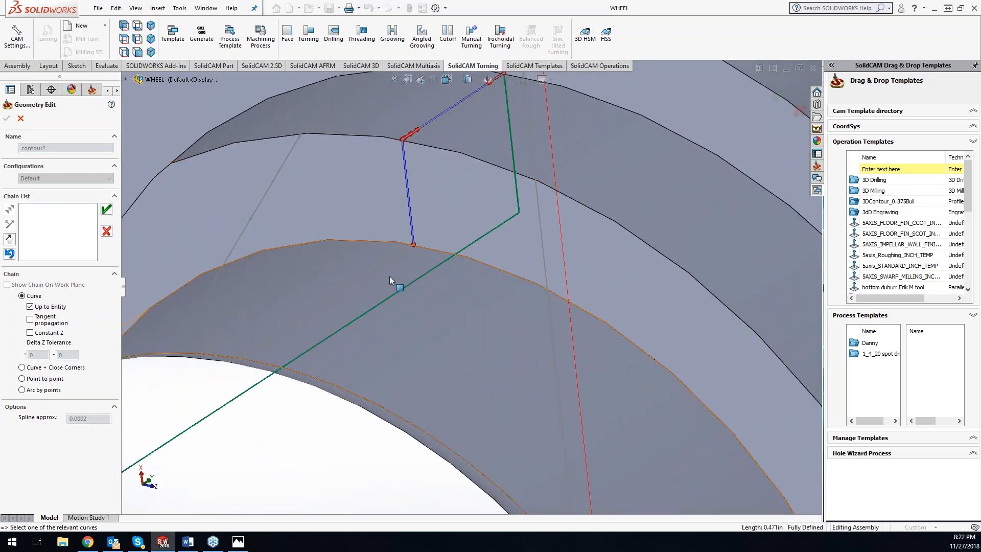
scroll(498, 250, up, 1)
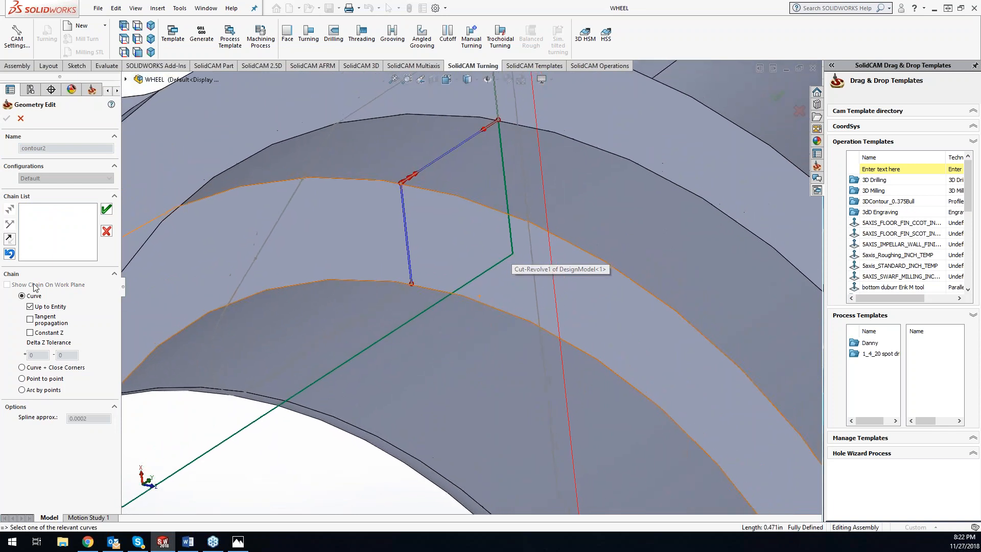
click(10, 238)
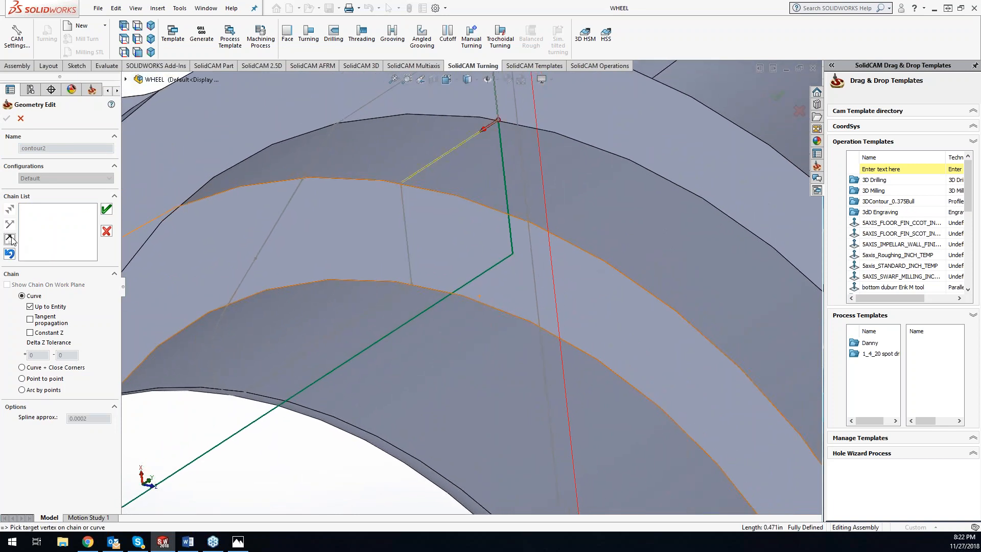
click(403, 204)
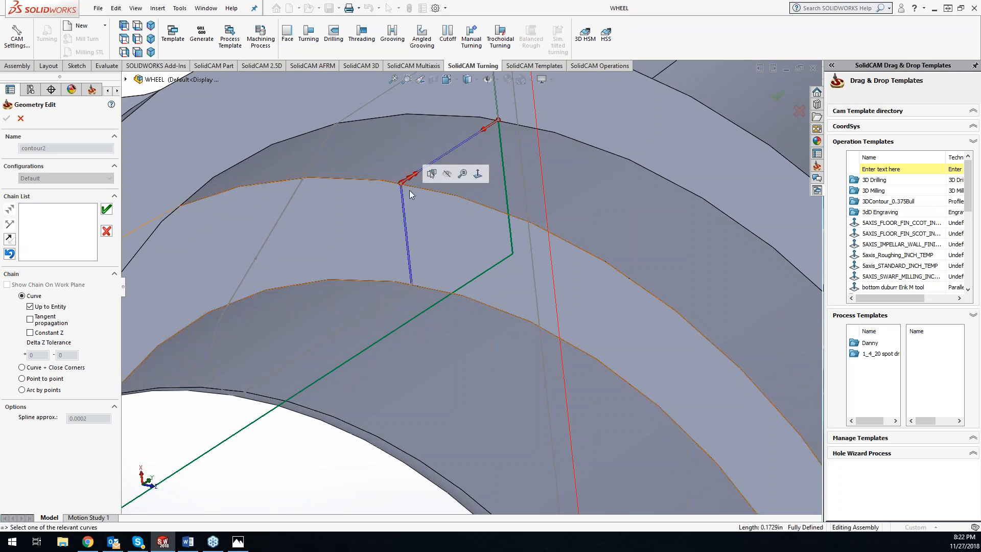
scroll(474, 287, down, 5)
scroll(505, 409, up, 1)
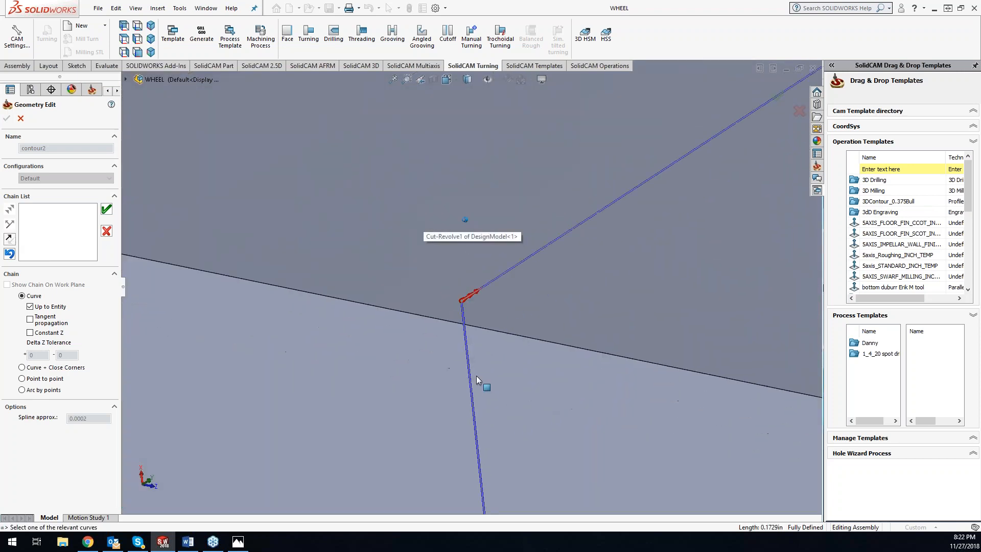
scroll(464, 291, up, 4)
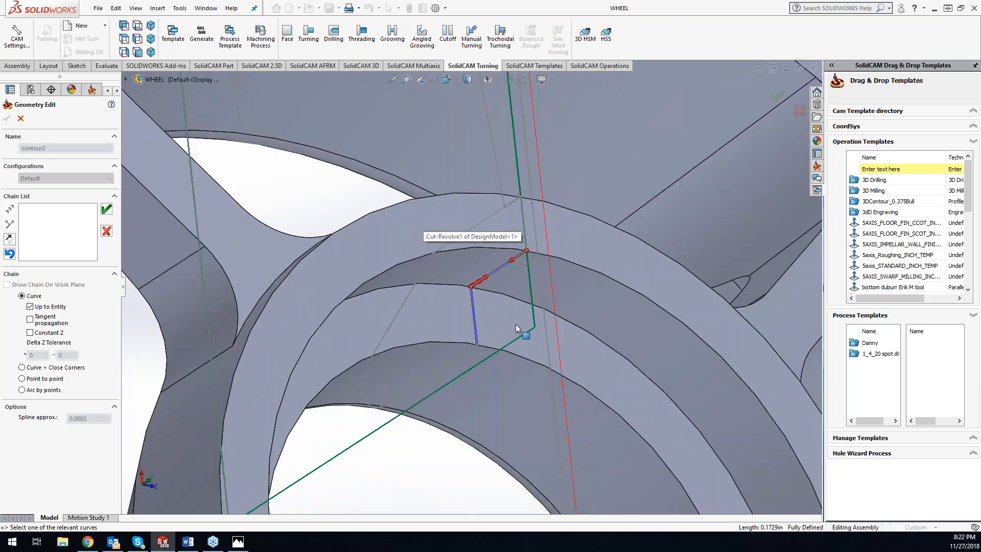
scroll(516, 324, up, 4)
scroll(515, 324, down, 5)
middle_drag(515, 324, 448, 303)
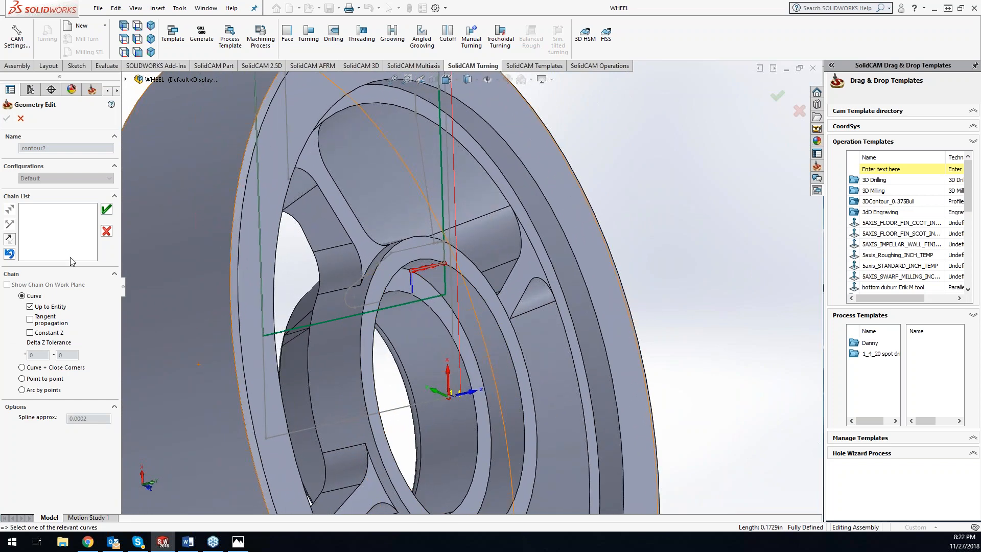
click(107, 234)
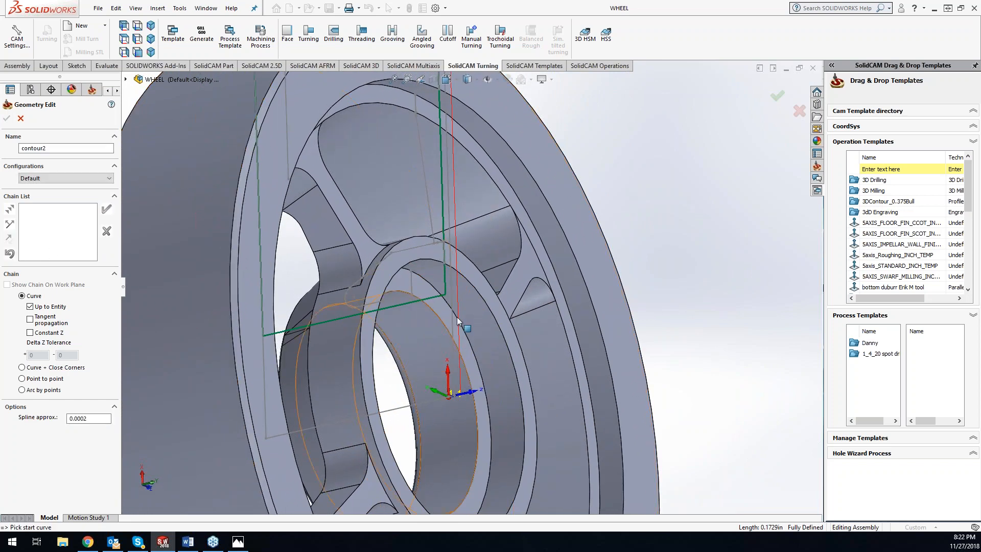
click(432, 272)
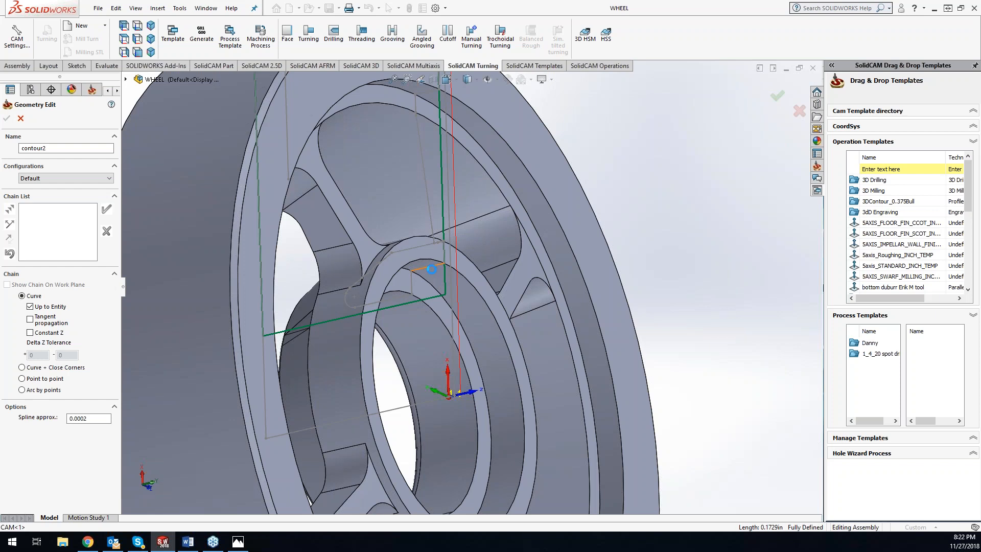
click(372, 306)
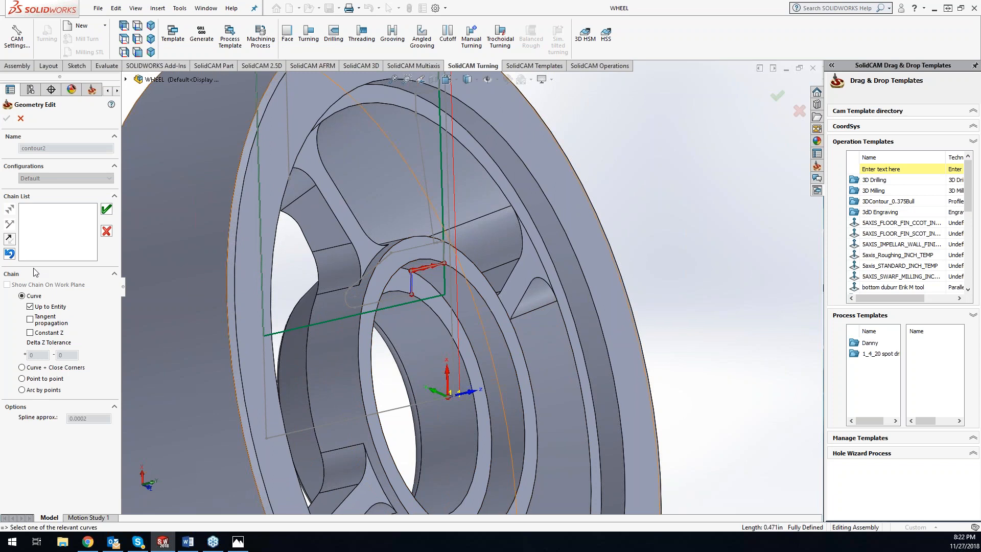
click(107, 231)
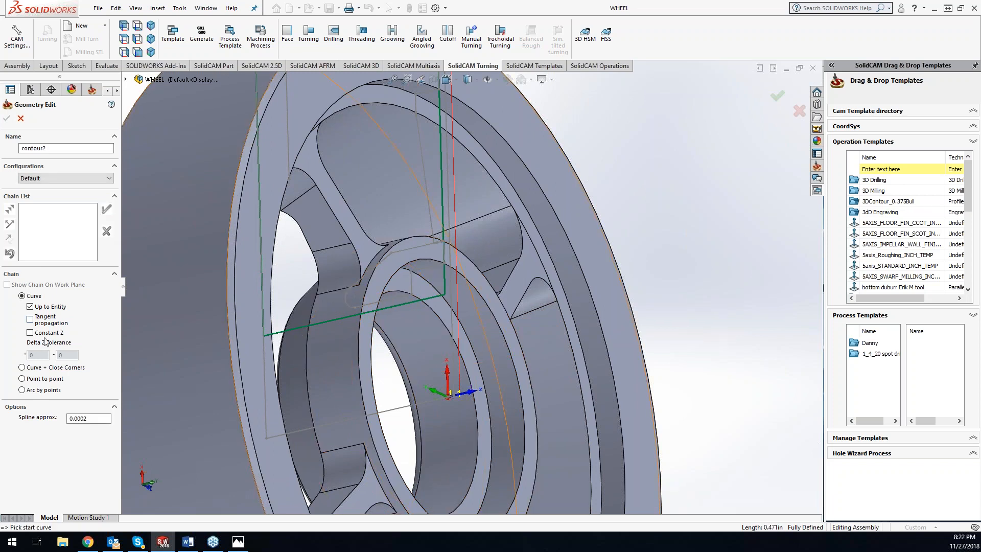
- Chain the hub's stepped bore profile point to point, from the front edge through the inner step to the inner line's far end, and accept the geometry
click(27, 379)
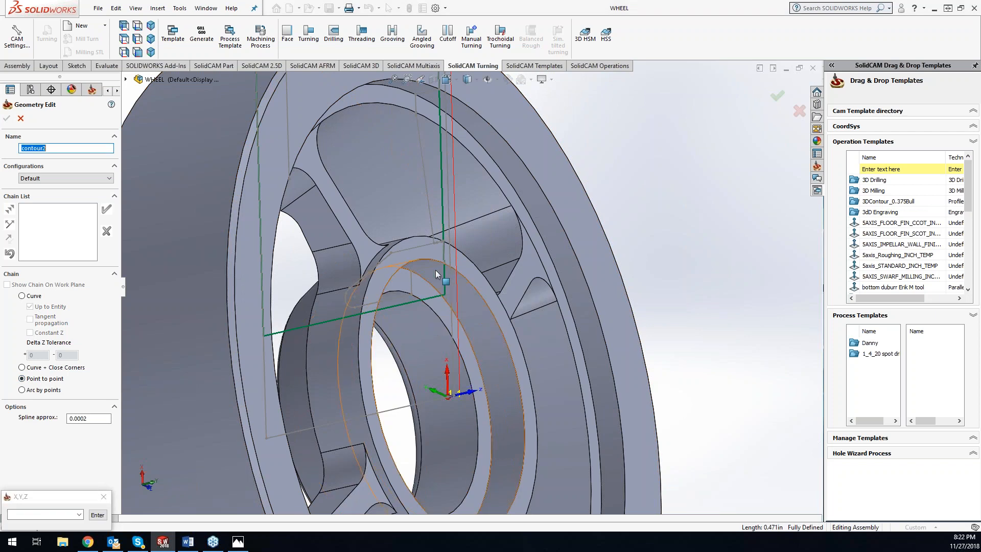
scroll(435, 269, down, 3)
click(463, 260)
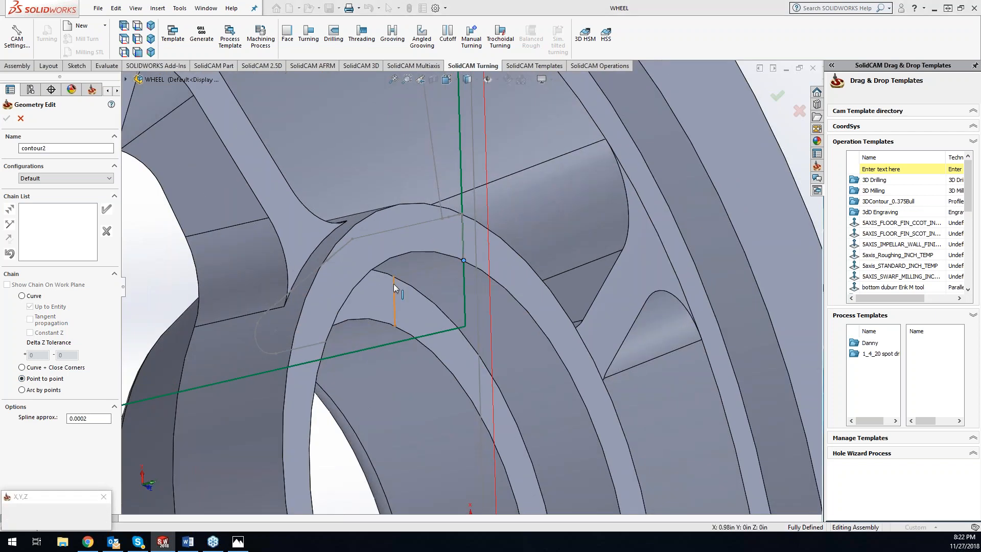
click(395, 325)
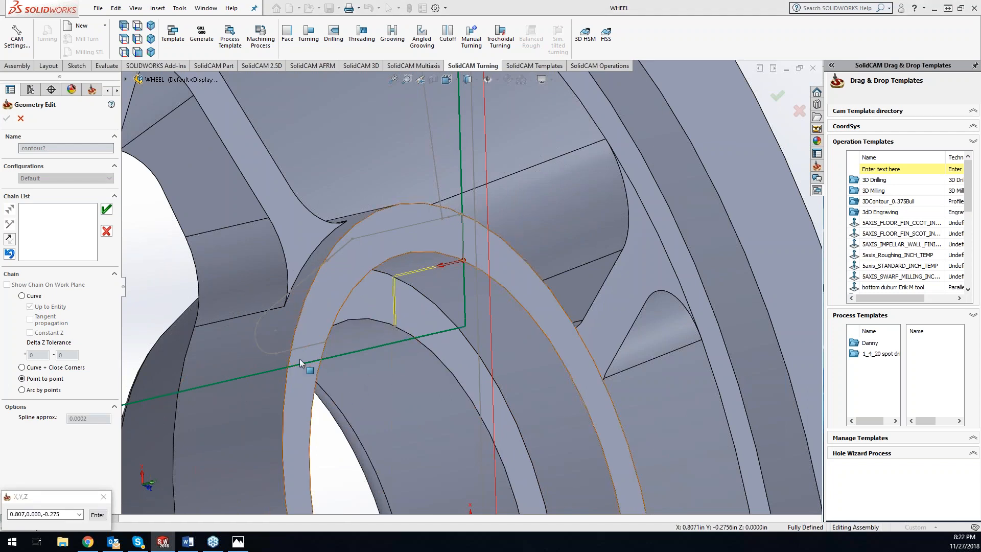
click(275, 351)
click(106, 209)
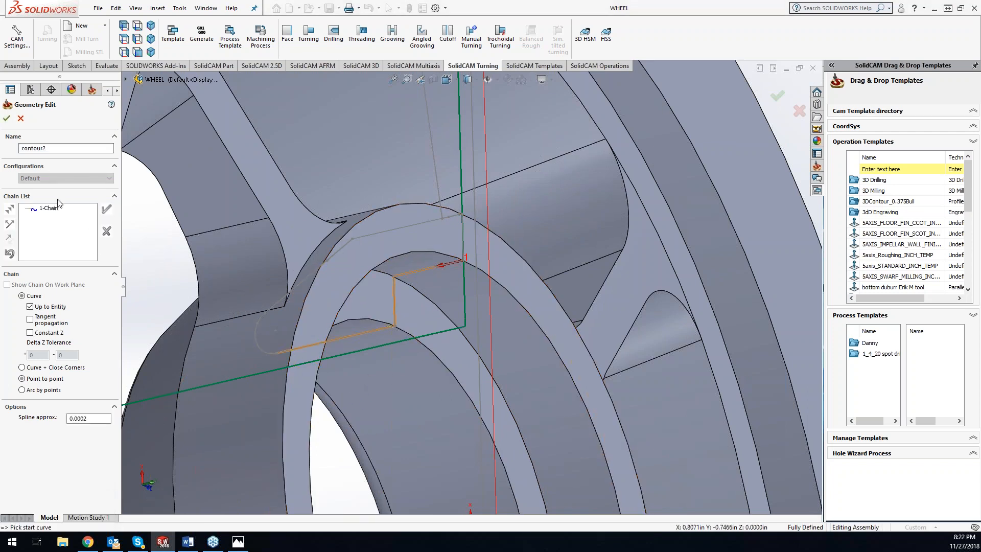
click(6, 118)
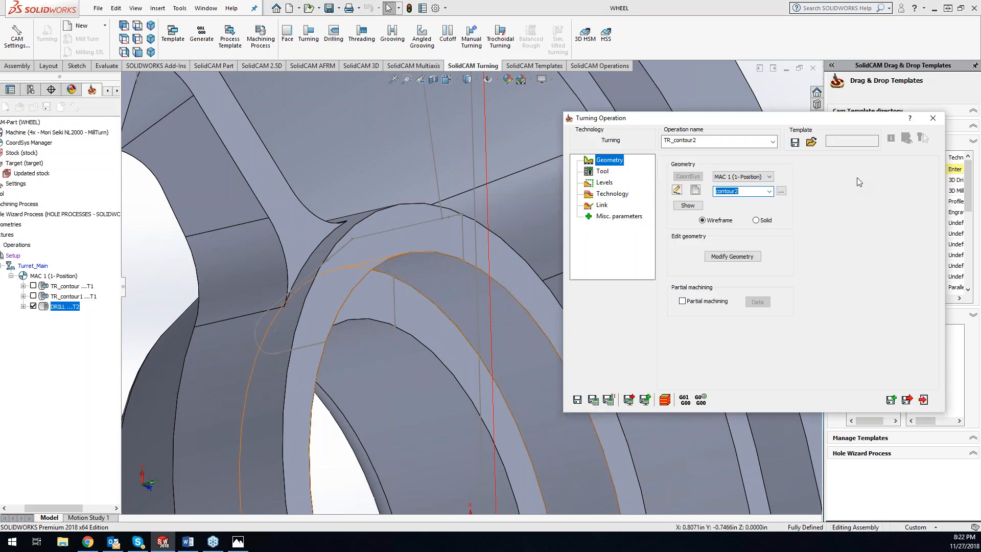
- Modify the bore geometry so that the end of its chain extends automatically to the stock, and accept the change
drag(727, 123, 634, 118)
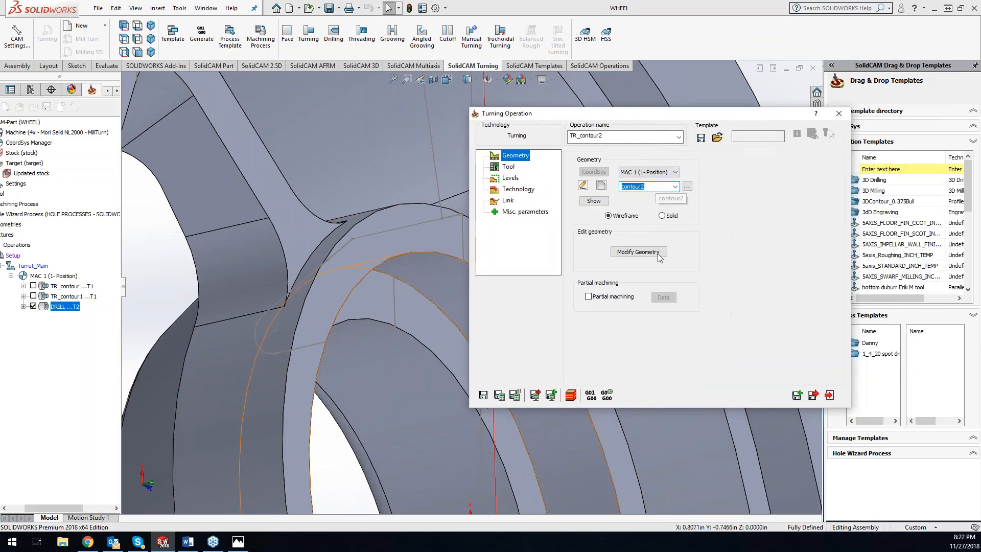
click(638, 252)
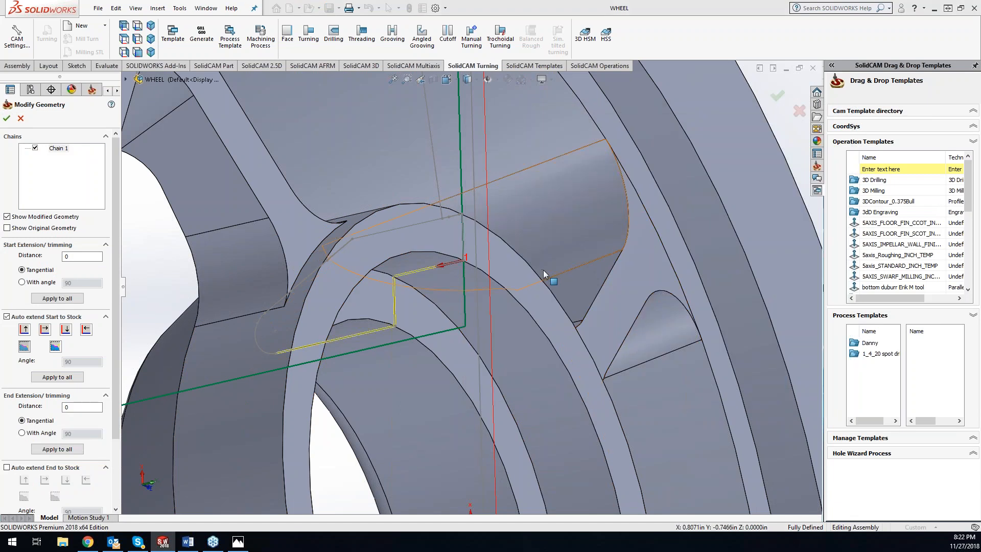
middle_drag(330, 438, 298, 417)
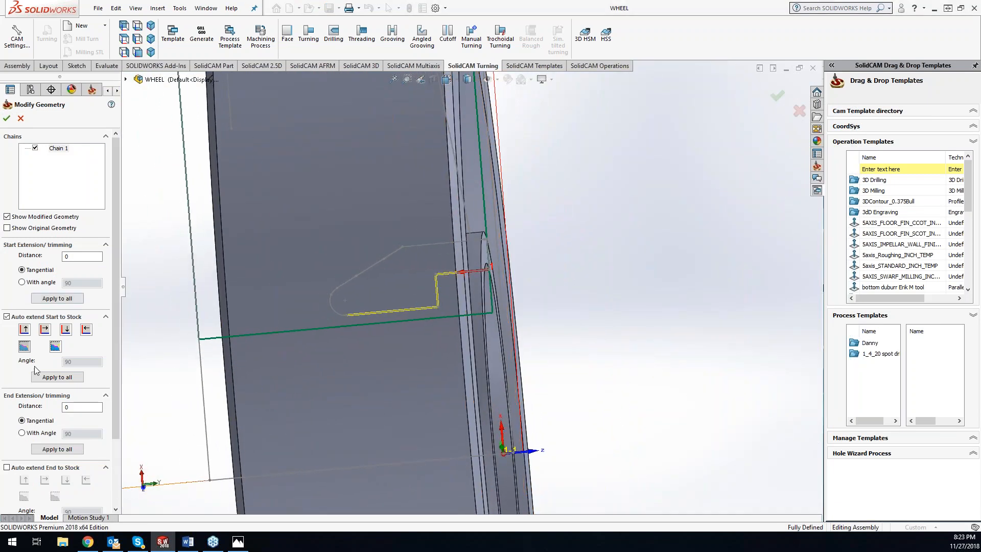
click(7, 467)
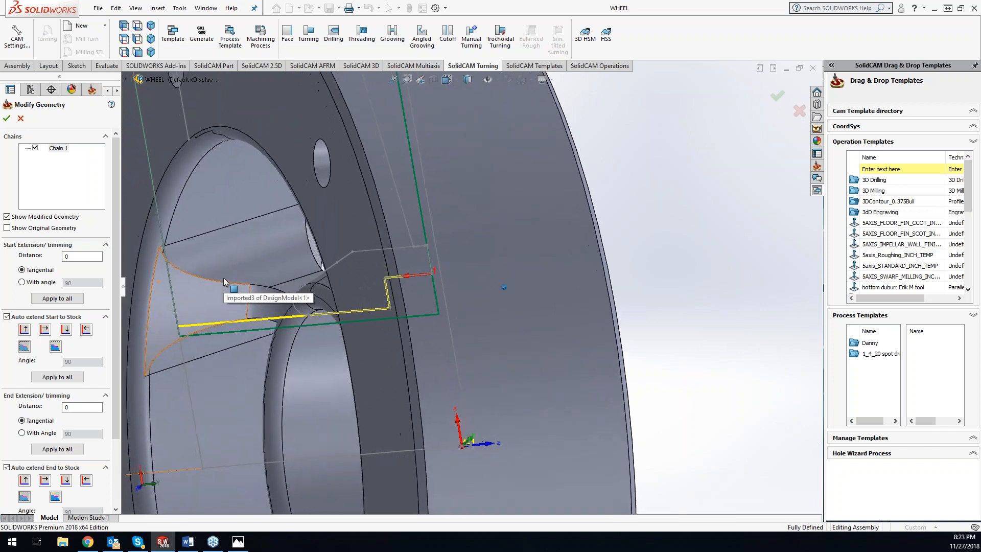
click(7, 118)
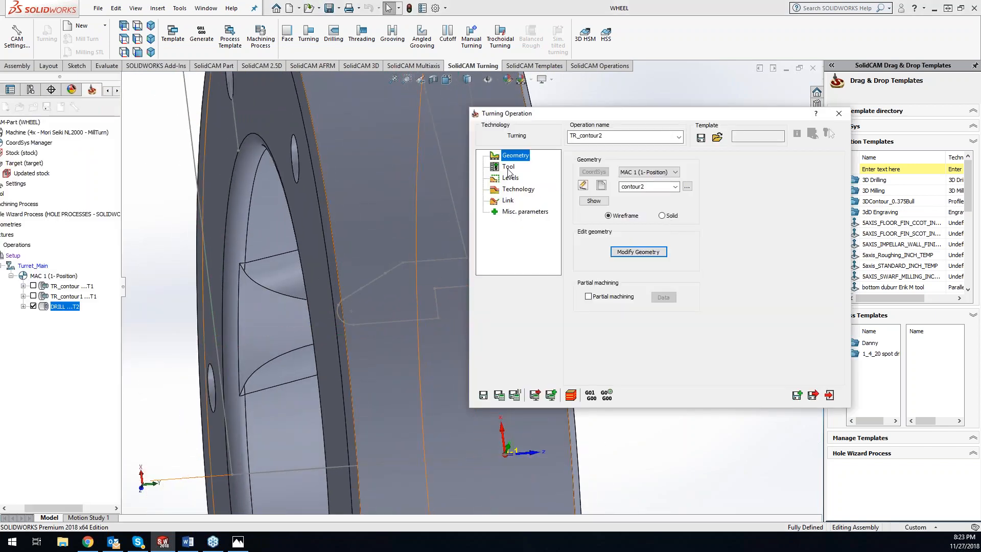
- Add a new composite Int. Turning tool to the tool table for the bore turning operation
click(508, 167)
click(636, 325)
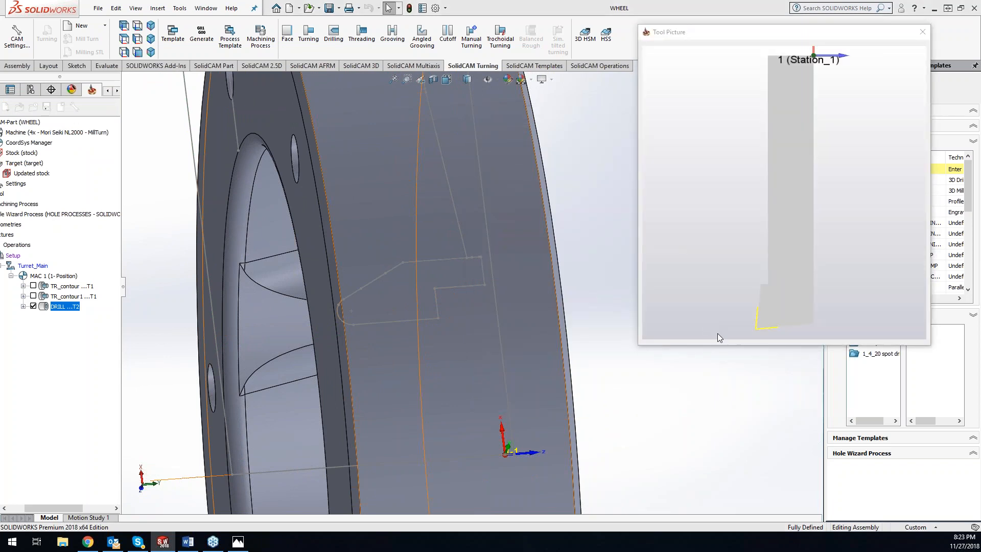
click(148, 373)
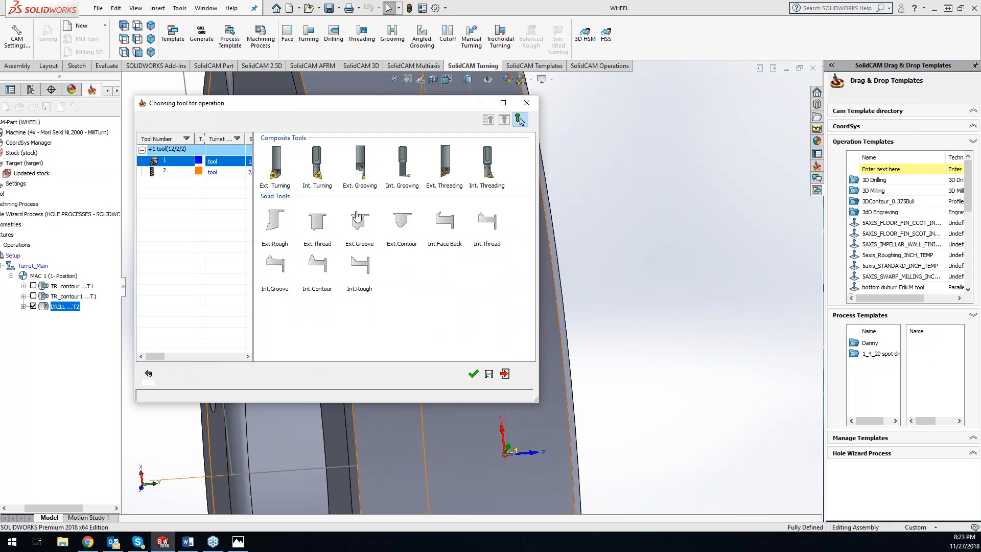
click(315, 178)
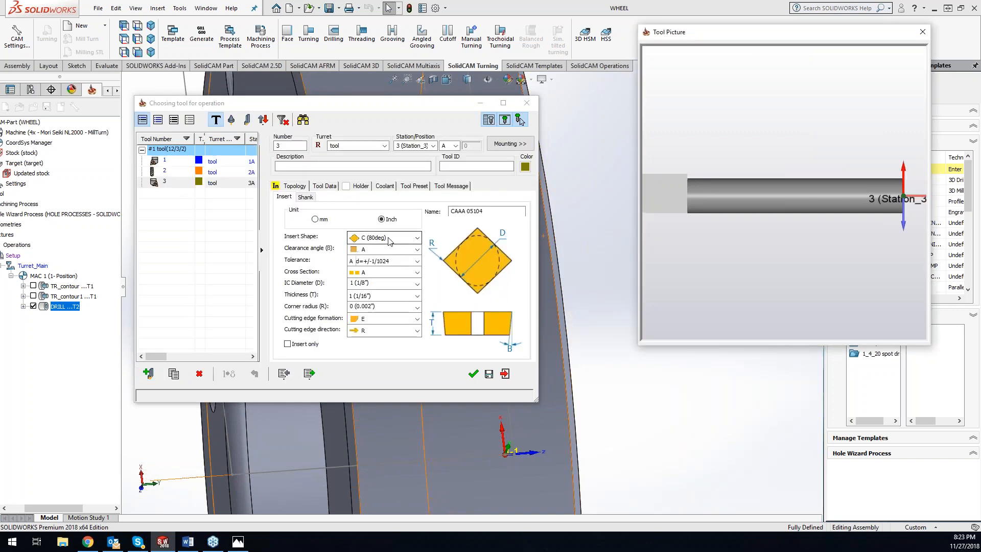
- Set the internal turning tool's insert shape to D (55deg) and its clearance angle to N
click(390, 239)
click(388, 287)
click(391, 250)
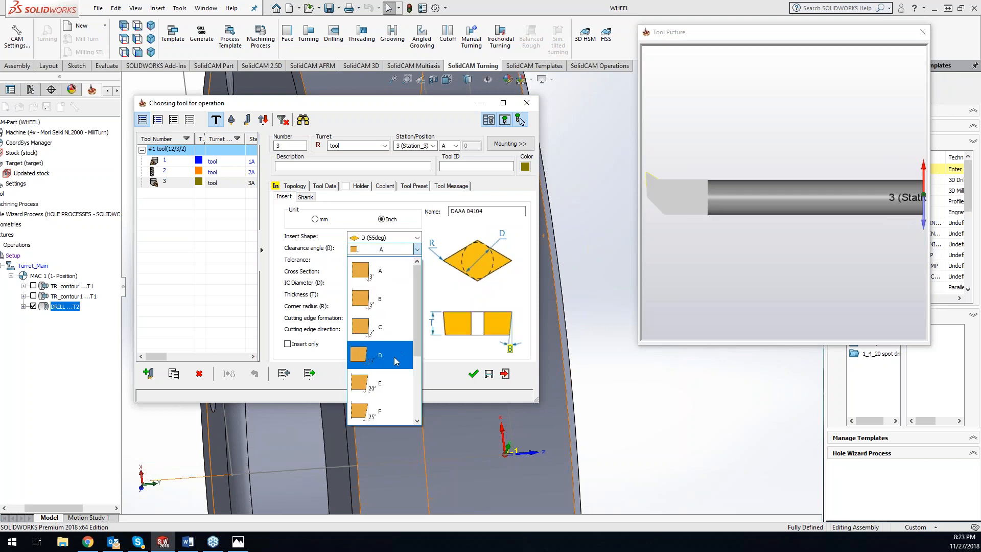
click(428, 365)
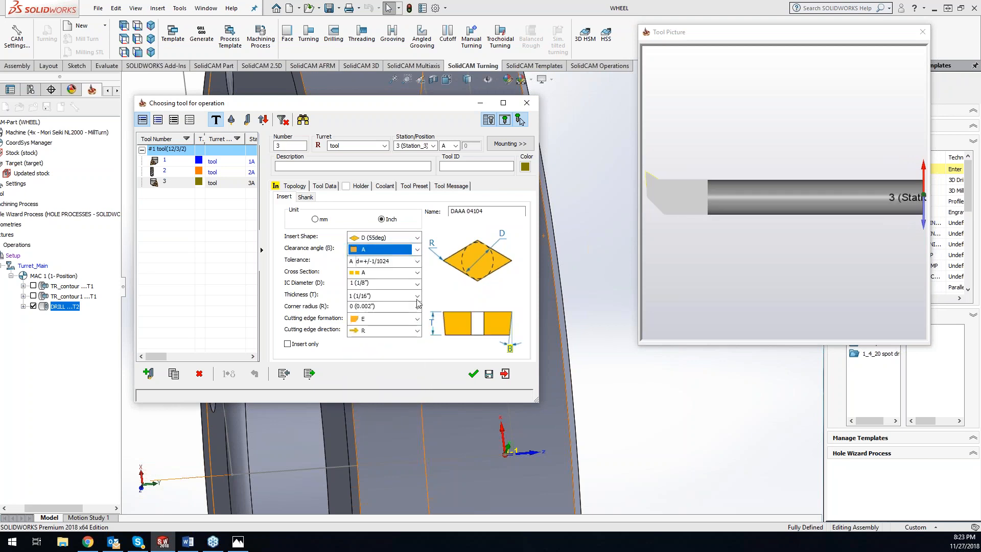
click(390, 249)
drag(417, 349, 417, 388)
click(388, 383)
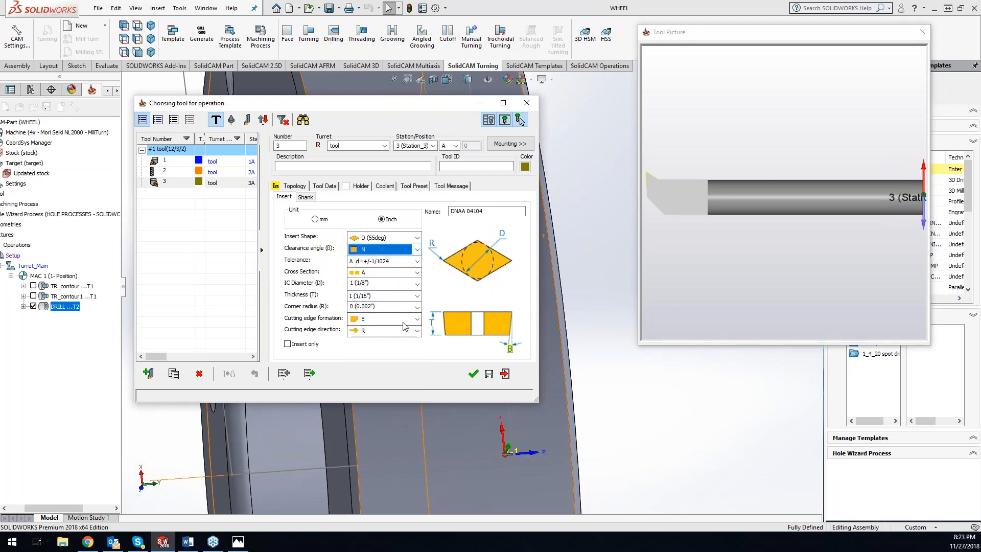
- Set the insert's tolerance to M and its cross section to G
click(414, 264)
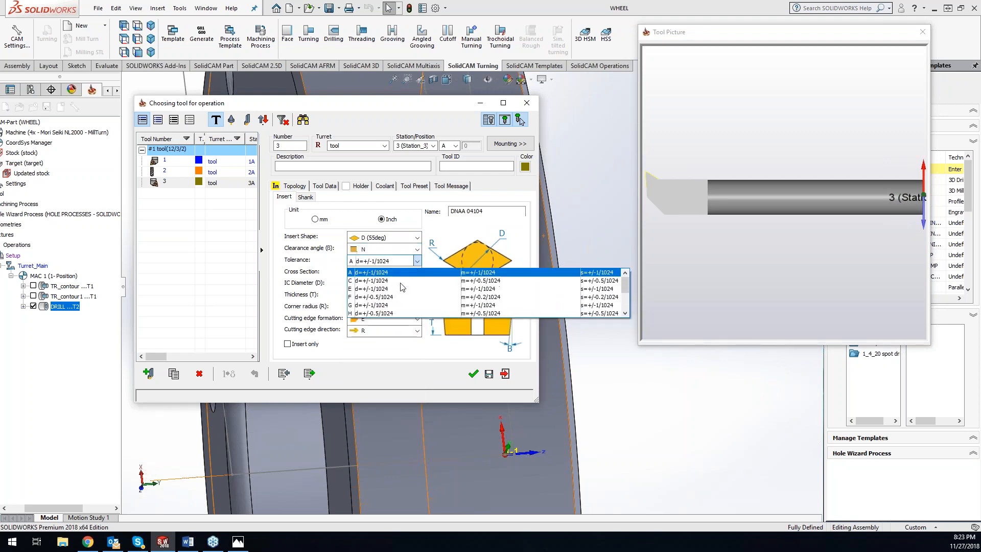
scroll(373, 302, down, 2)
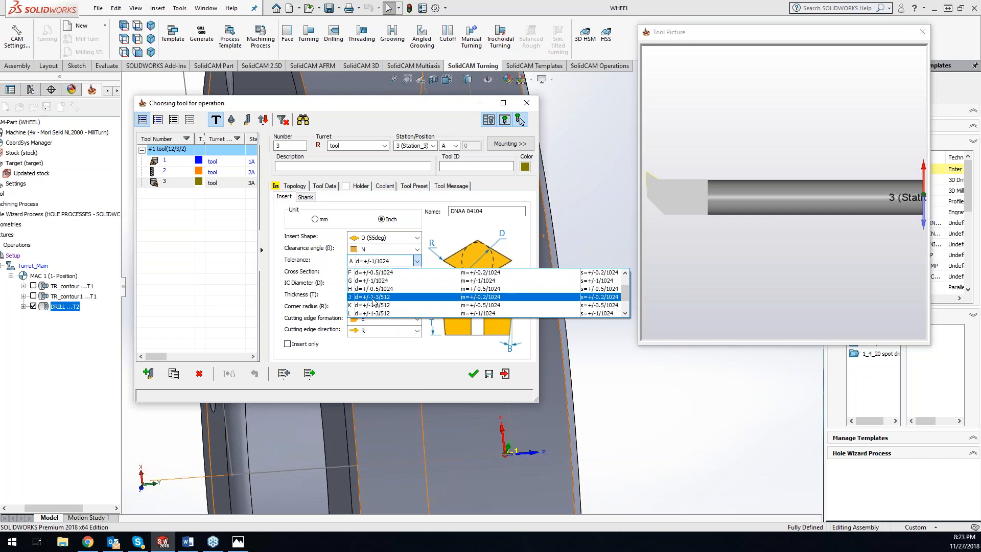
scroll(372, 299, down, 1)
click(373, 299)
click(417, 274)
click(387, 406)
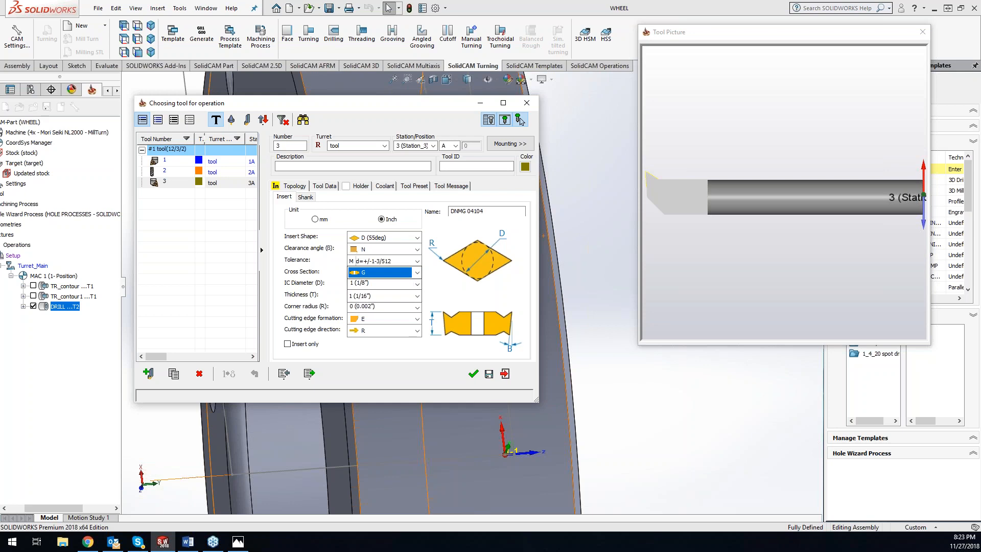
- Size the insert with IC diameter 3 (3/8"), thickness 3 (3/16") and corner radius 1 (1/64")
click(417, 284)
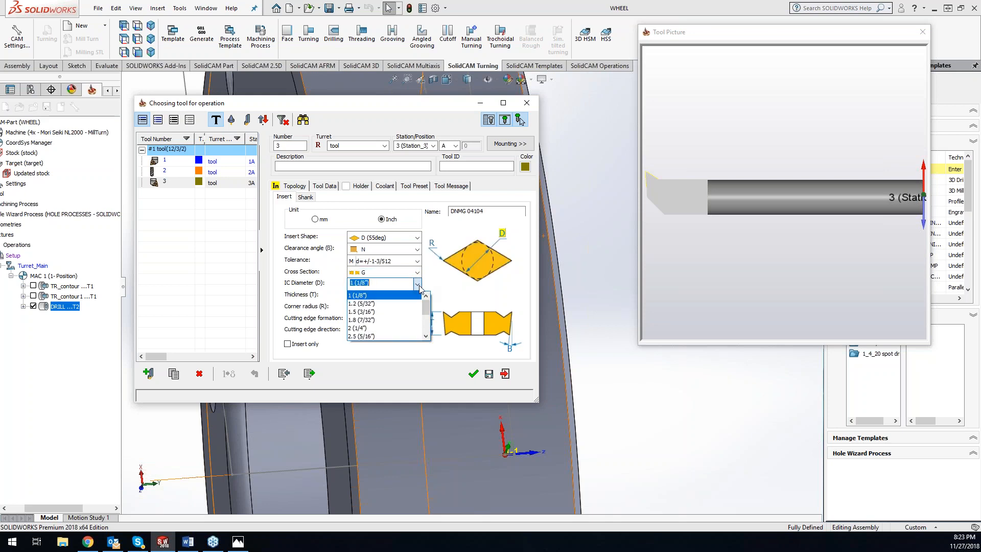
scroll(388, 319, down, 2)
click(360, 296)
click(391, 297)
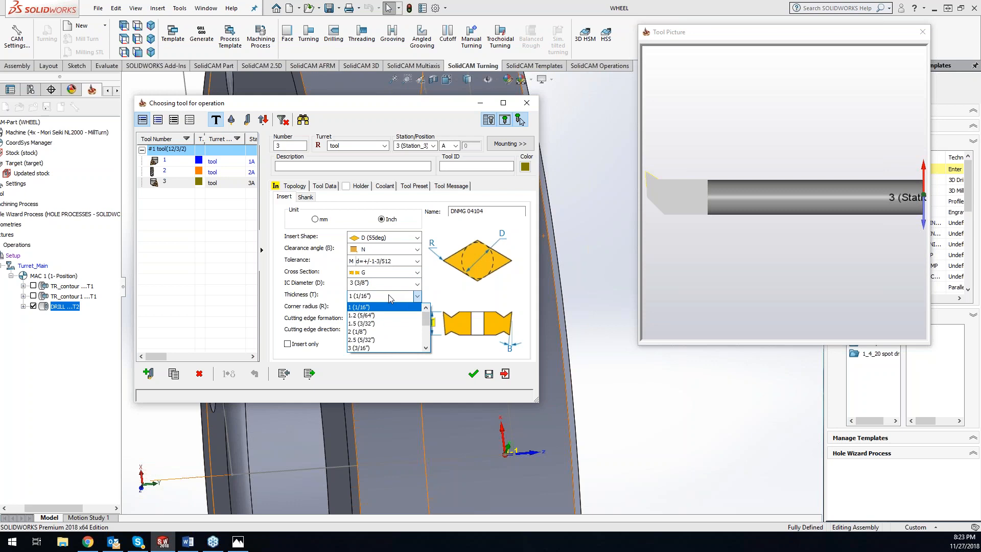
click(372, 349)
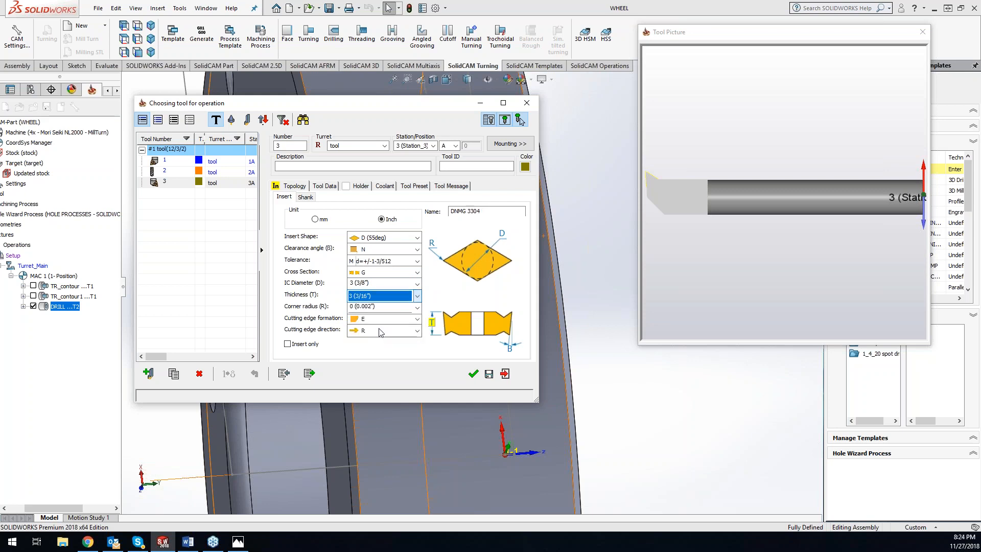
click(414, 308)
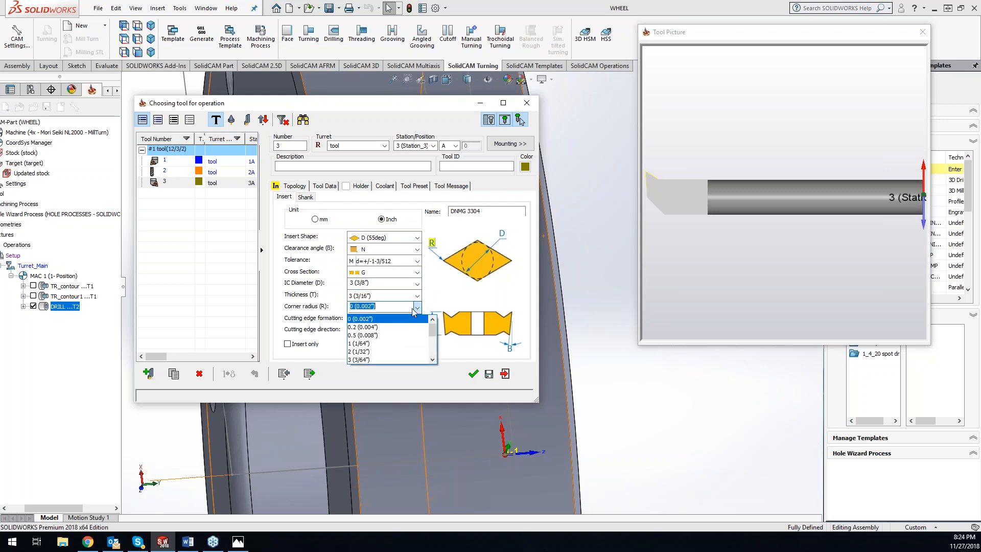
click(398, 343)
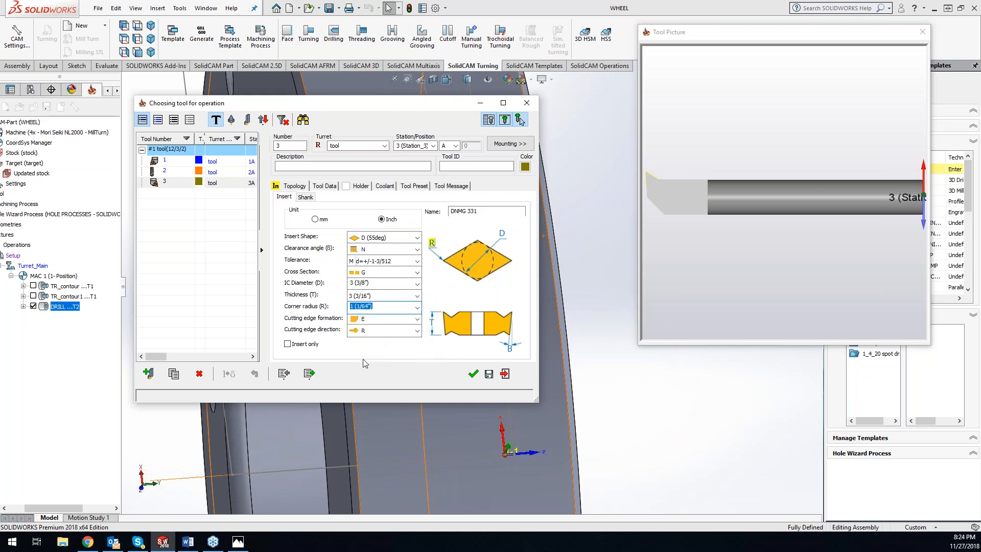
- Accept the DNMG 331 internal turning tool for the bore operation
click(710, 248)
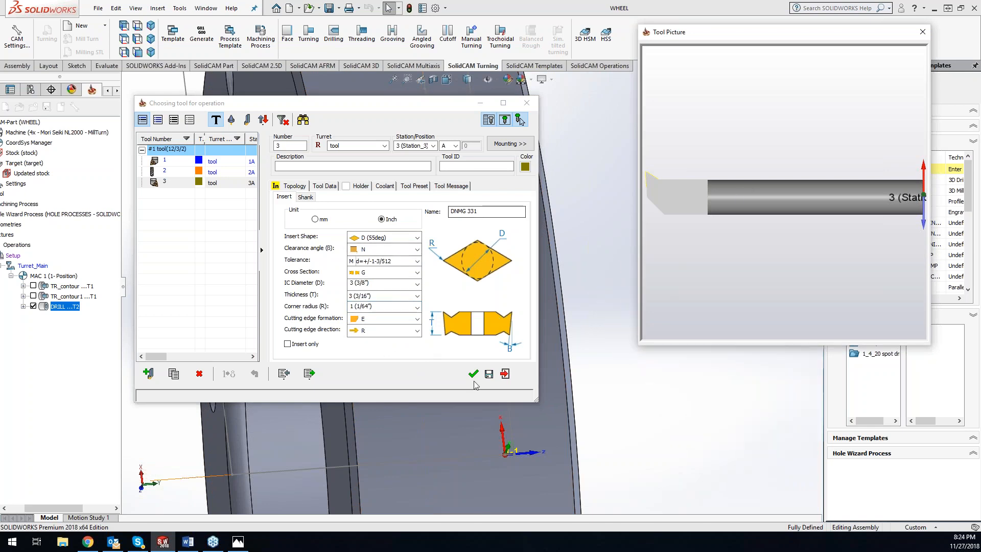
click(531, 402)
click(542, 410)
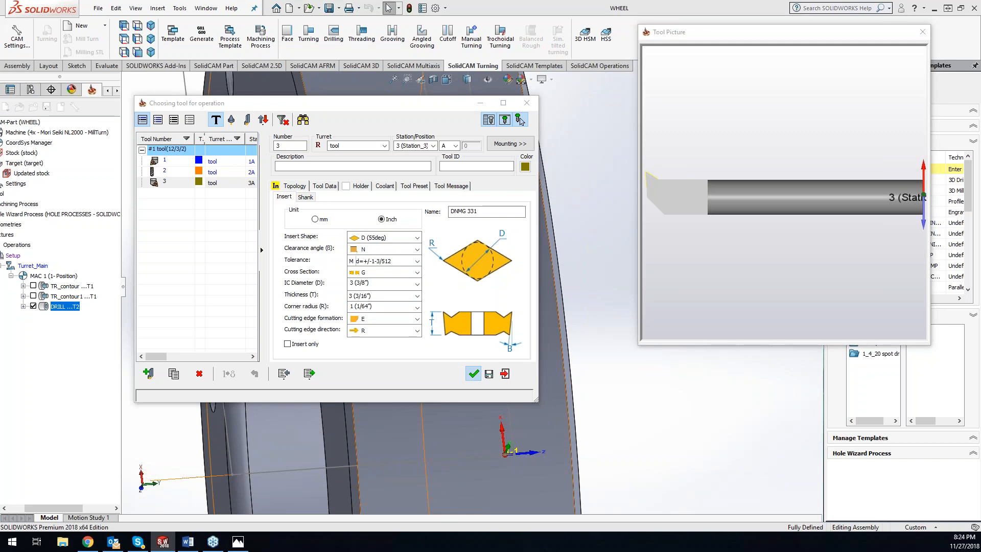
click(520, 120)
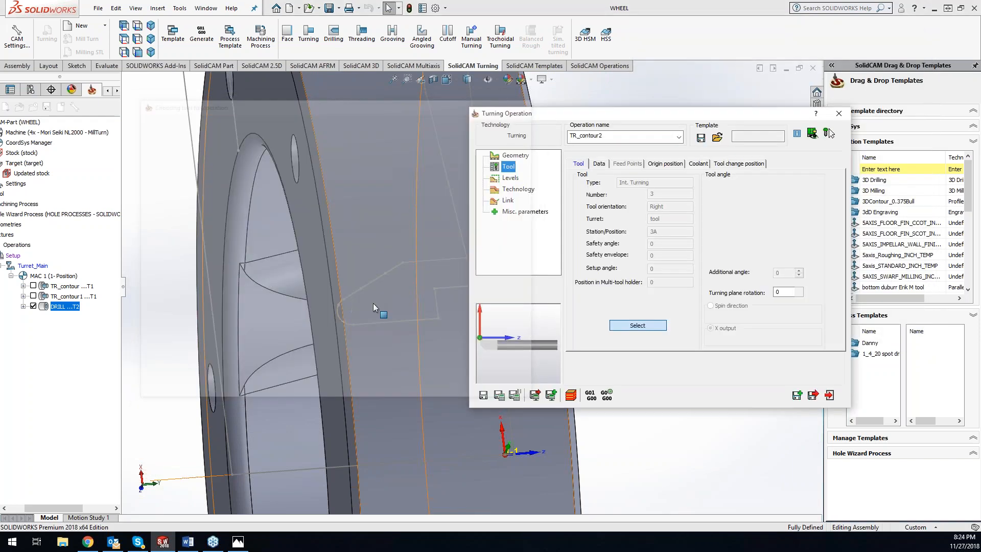
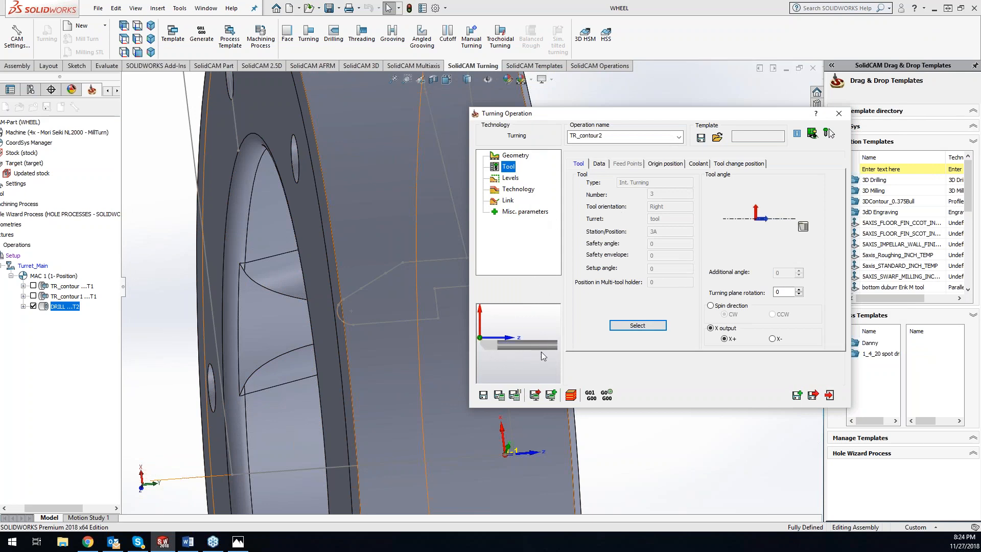
- Set the technology mode to Long internal and the rough offset's distance X to 0.005
click(520, 192)
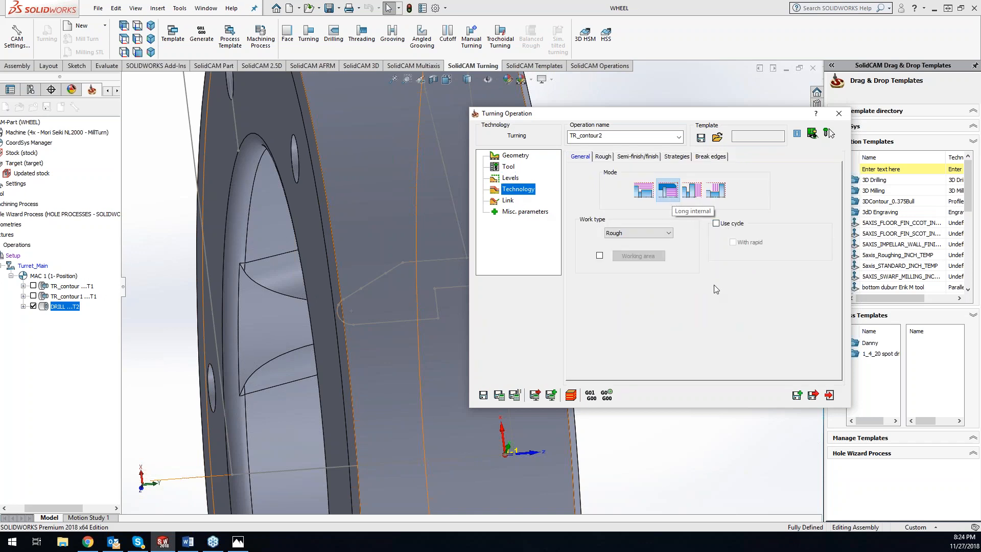
click(603, 157)
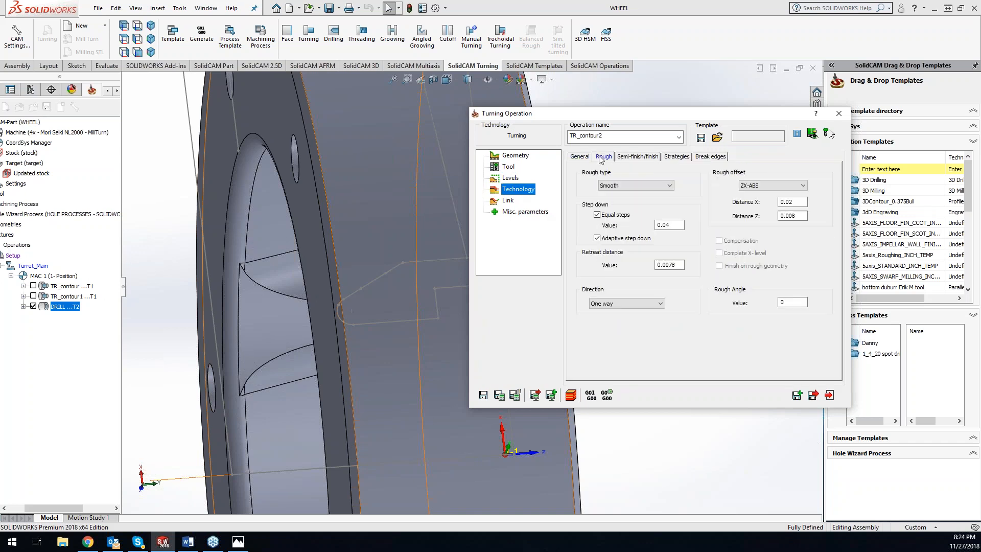
click(802, 201)
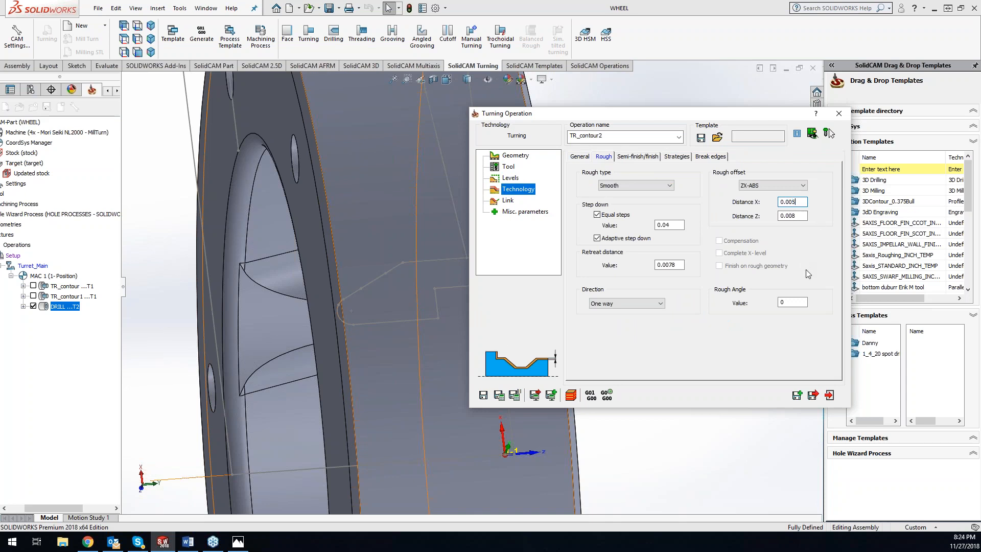
click(666, 224)
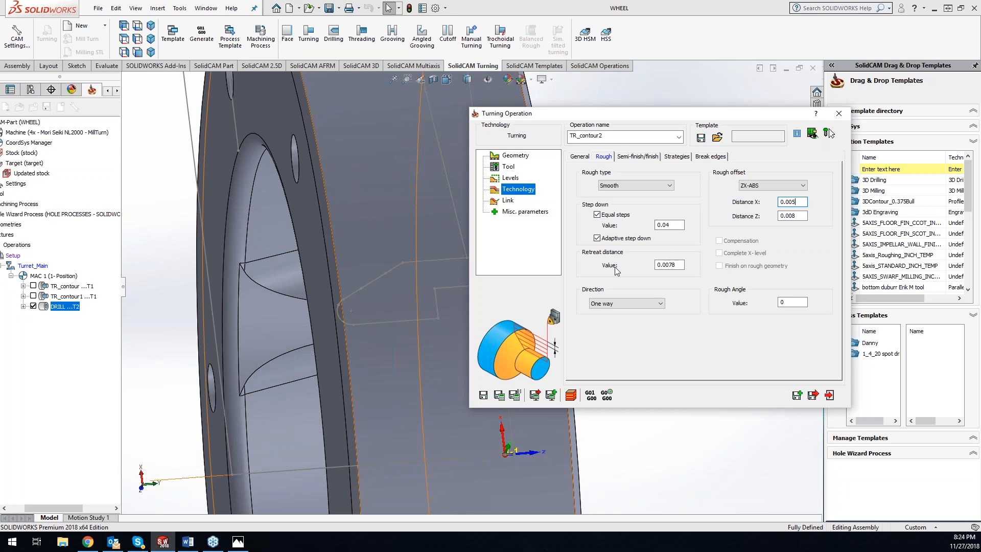
- Set the finish to ISO-Turning method on rest material only with compensation enabled, and save and calculate the operation
click(639, 157)
click(756, 188)
click(754, 204)
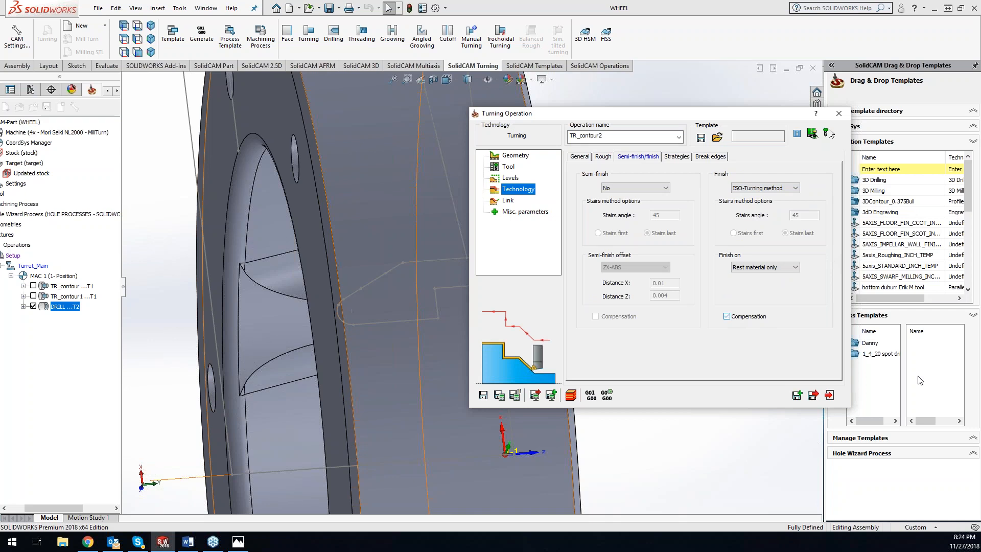
click(500, 396)
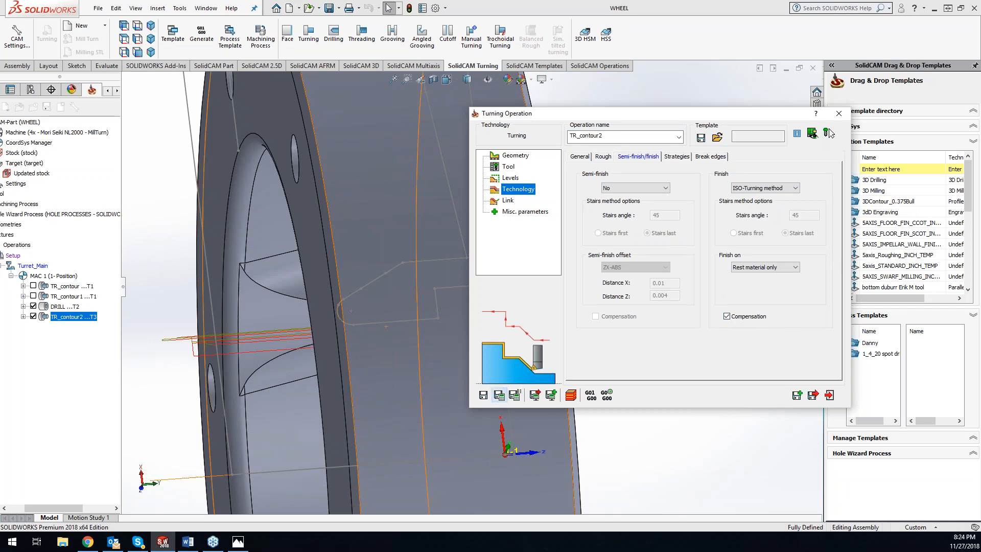
- Simulate the bore turning operation step by step in the Turning simulation, and close the simulation
click(571, 395)
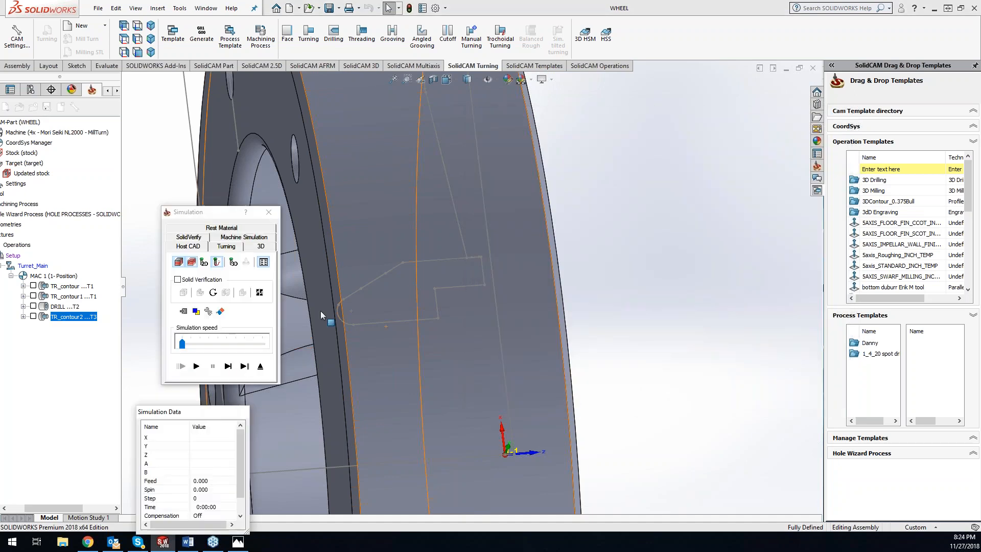
click(228, 246)
middle_drag(244, 149, 479, 180)
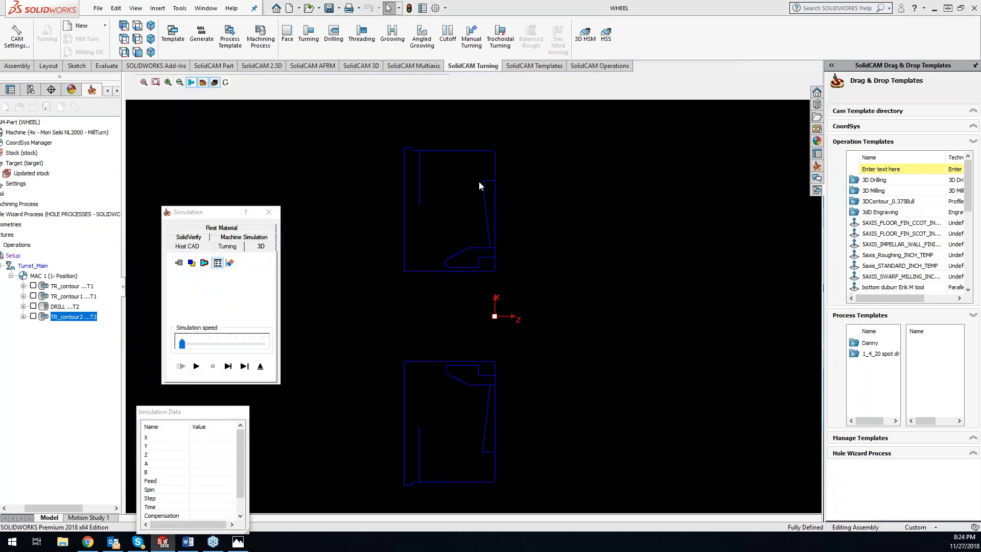
click(228, 366)
click(229, 366)
click(228, 366)
click(228, 366)
click(229, 367)
click(228, 366)
click(228, 366)
click(229, 367)
click(228, 366)
click(231, 367)
click(231, 368)
click(231, 367)
click(231, 367)
click(231, 367)
click(231, 367)
click(231, 368)
click(232, 368)
click(231, 367)
click(231, 367)
click(231, 367)
click(231, 367)
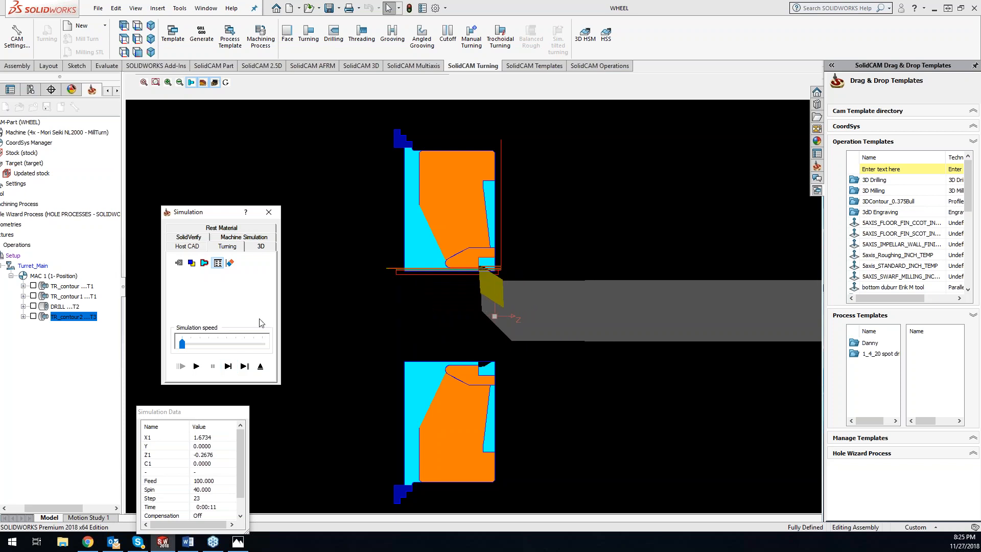
click(269, 211)
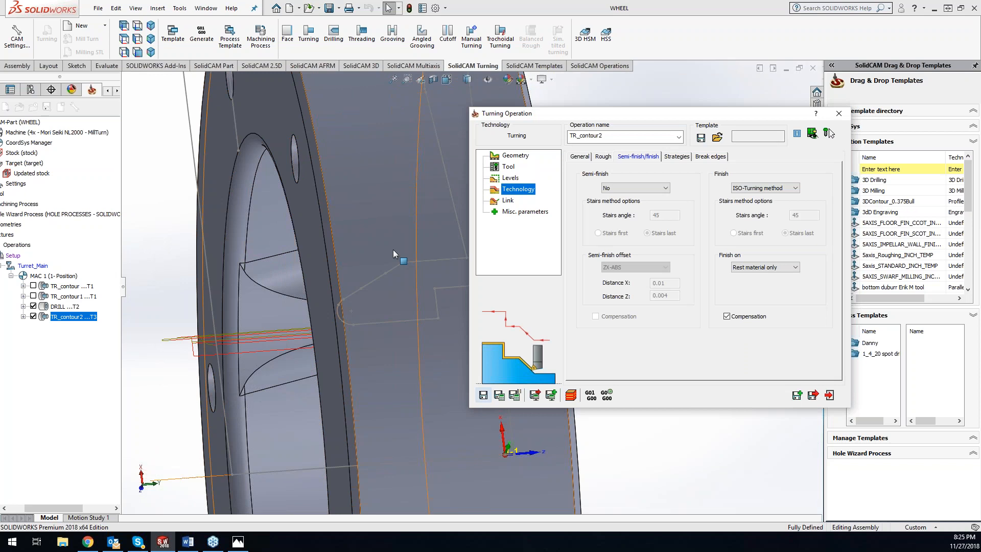
- Inspect the bore toolpath on the wheel, review the geometry's chain and extension settings, and accept them as they are
scroll(393, 250, up, 5)
middle_drag(317, 272, 402, 311)
scroll(409, 314, down, 3)
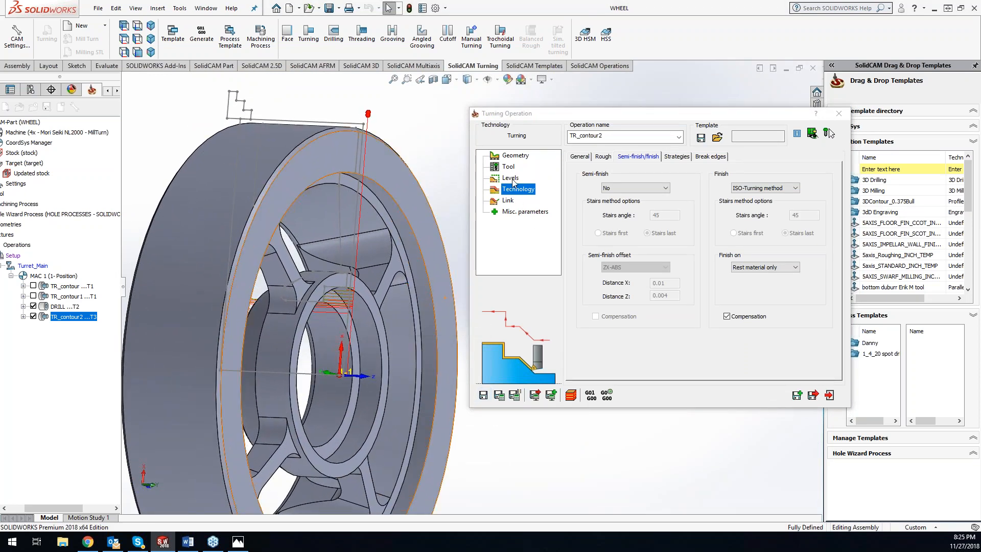
click(515, 155)
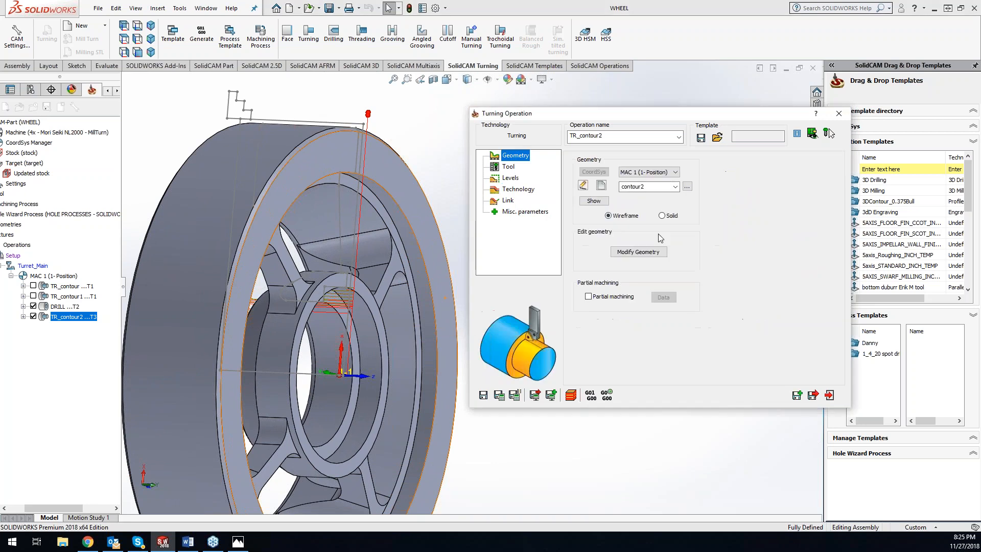
click(636, 252)
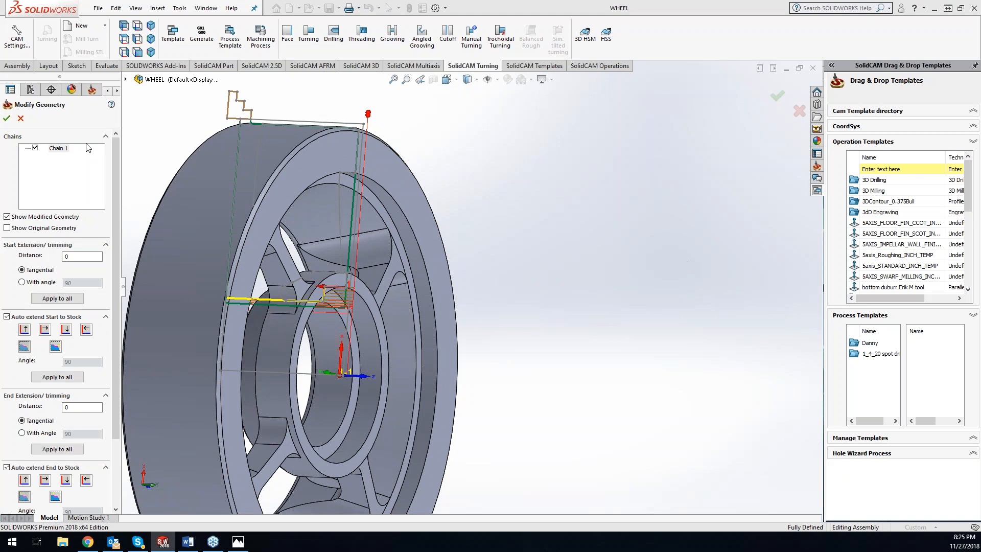
click(11, 121)
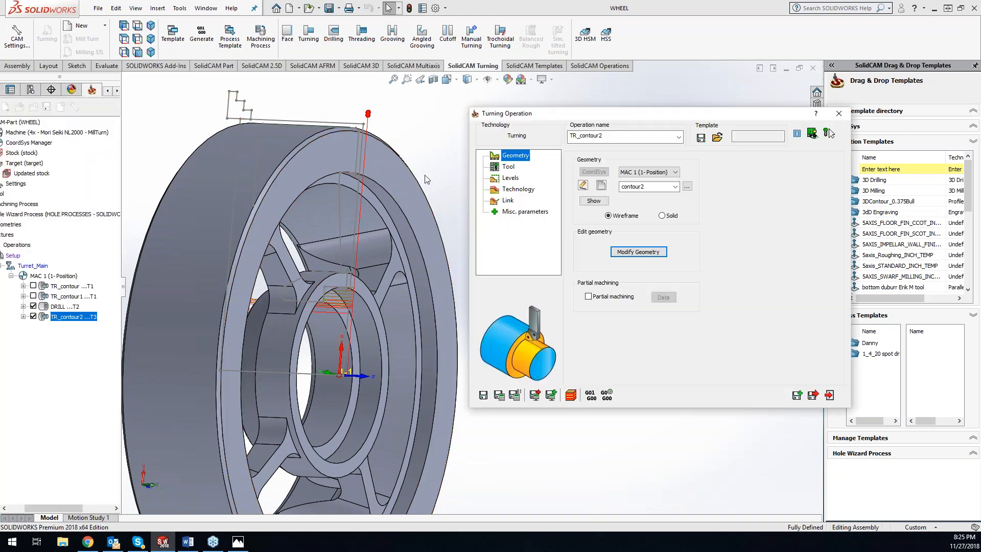
- Inspect how the internal turning tool 3 is mounted on the machine's turret, and accept the tool as it is
click(508, 167)
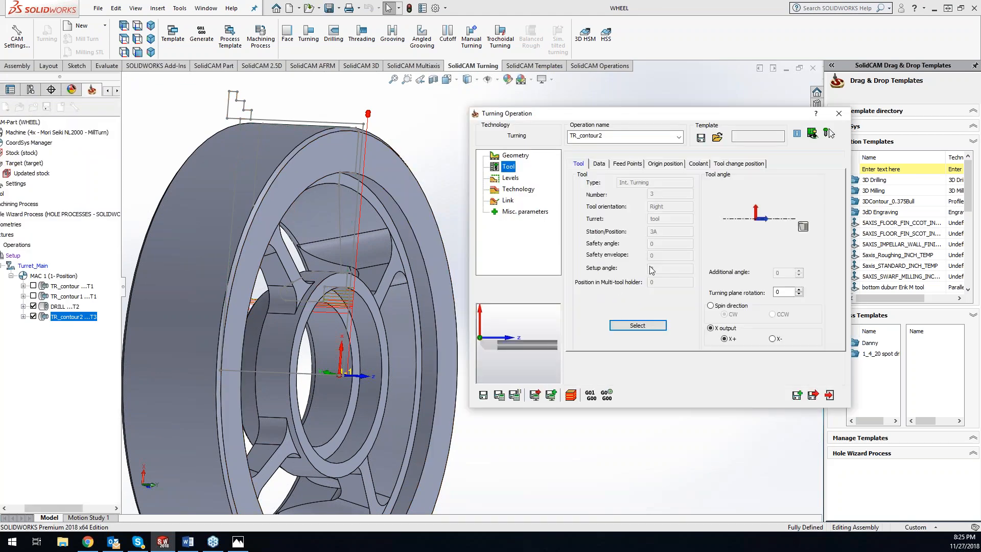
click(637, 326)
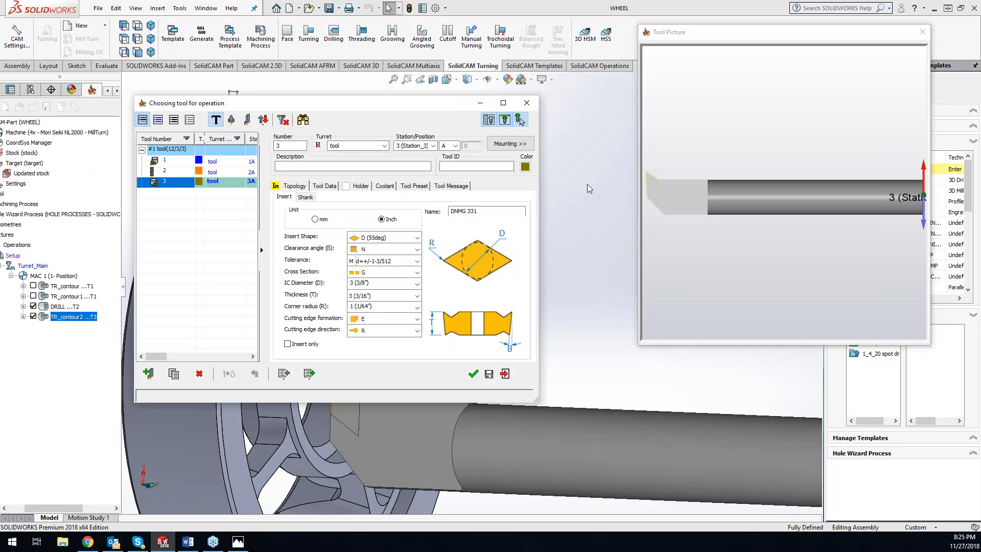
click(504, 148)
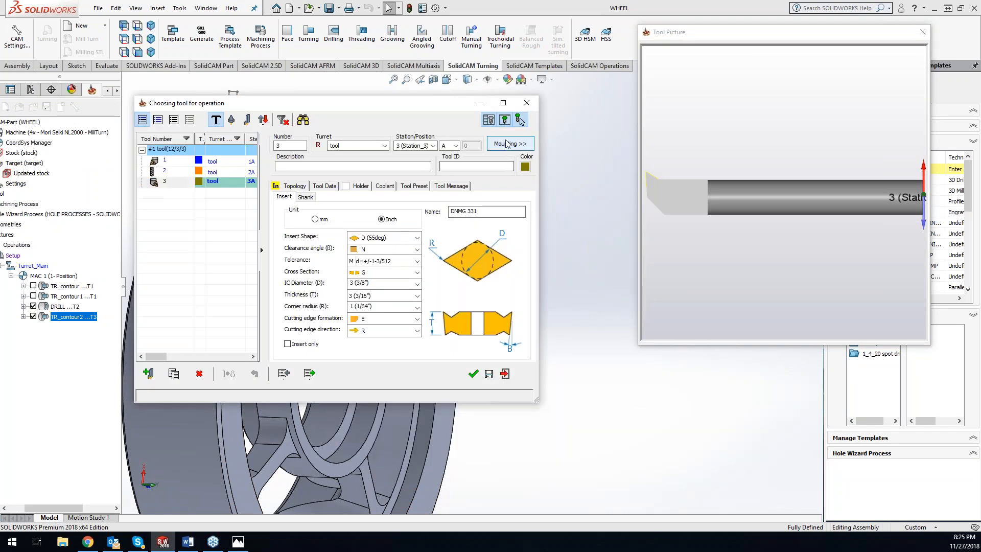
scroll(577, 276, up, 3)
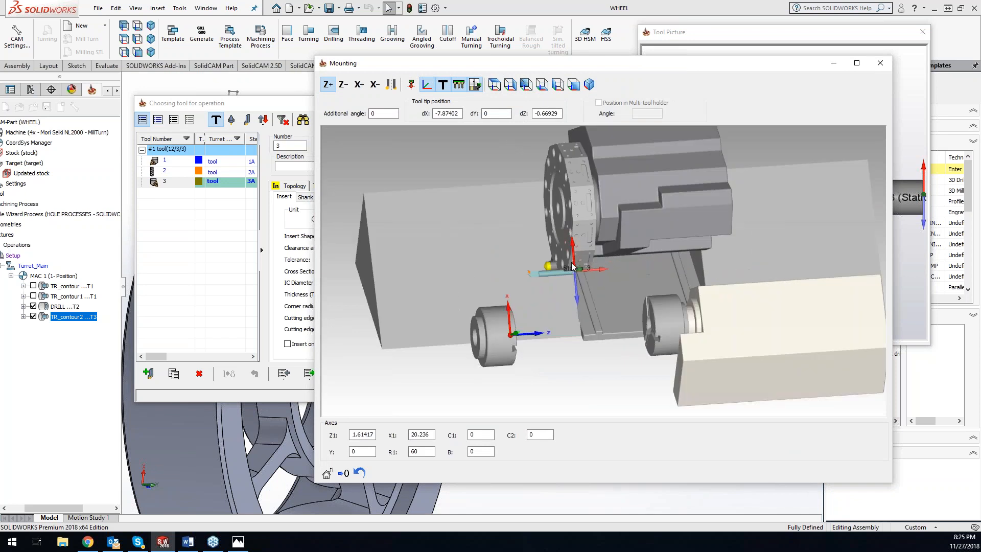
scroll(522, 279, up, 5)
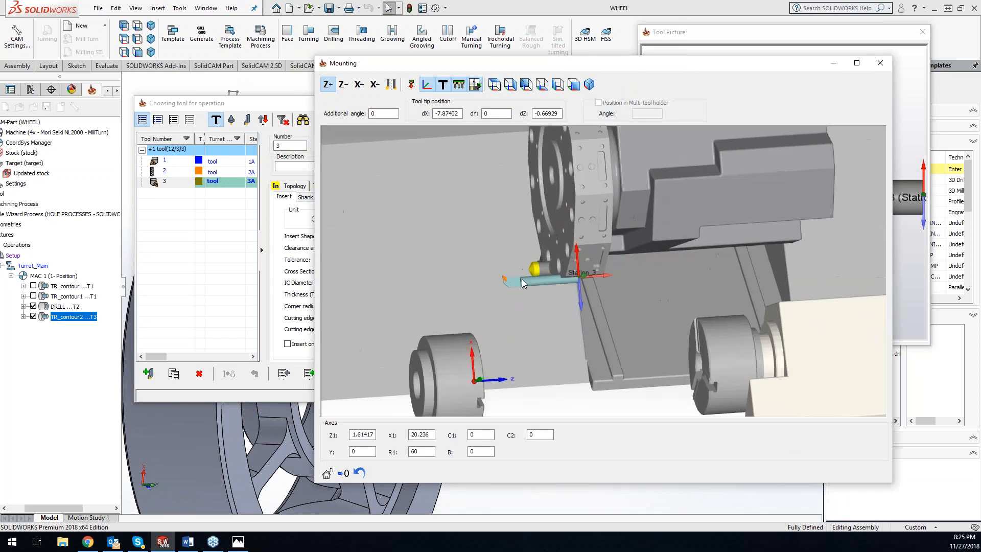
middle_drag(494, 287, 483, 292)
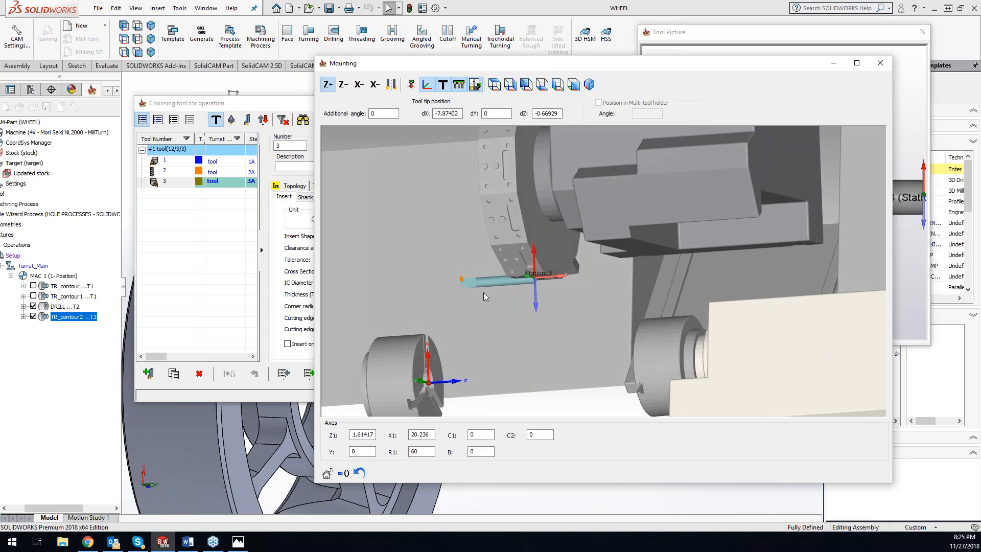
click(879, 64)
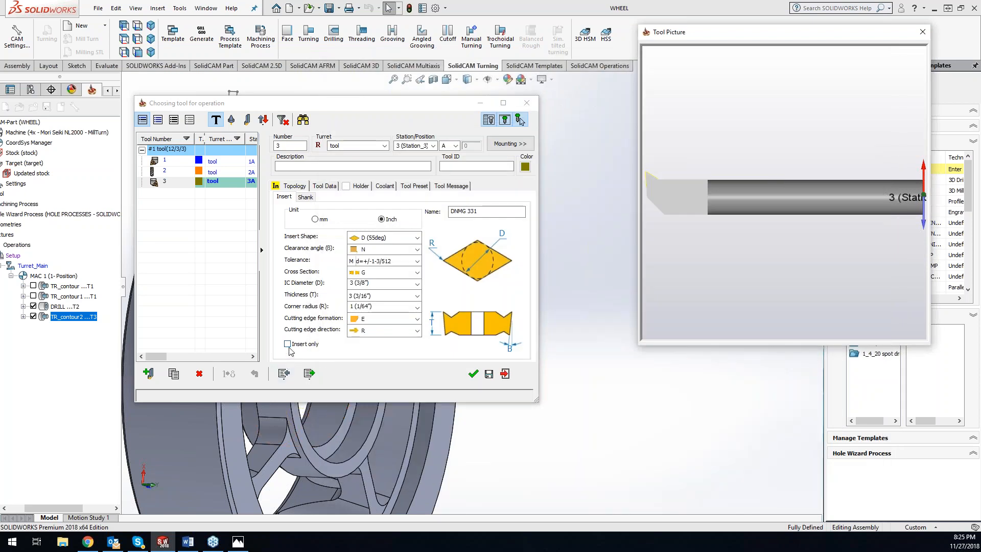
click(476, 374)
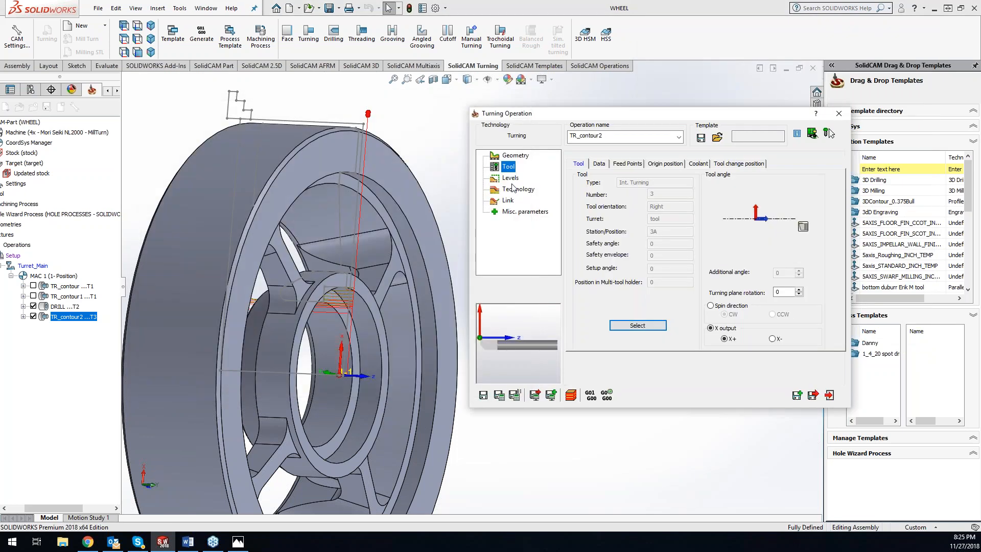
- Review the bore operation's levels, rough, semi-finish/finish, strategies, break edges and link settings, keeping the rough direction at One way
click(511, 178)
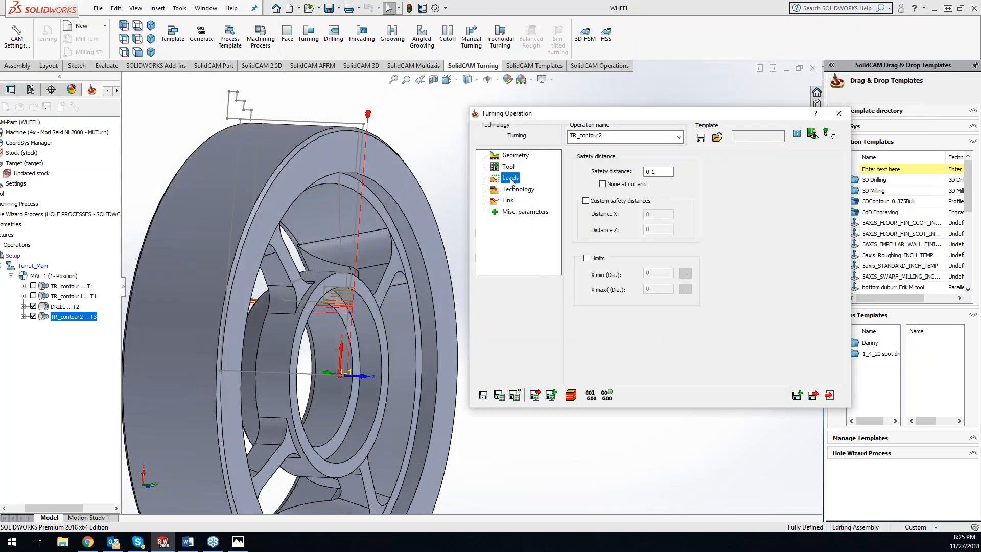
click(519, 189)
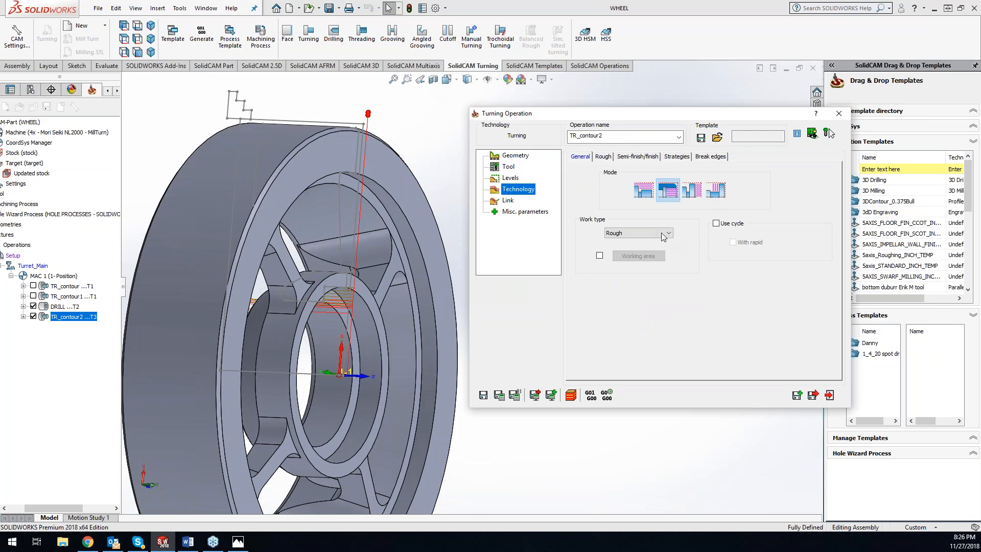
click(607, 157)
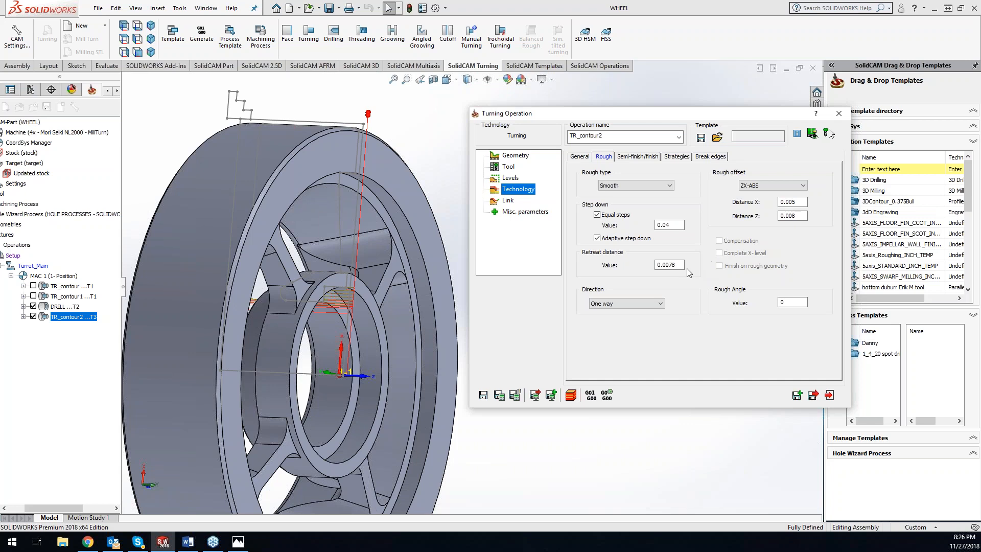
click(646, 304)
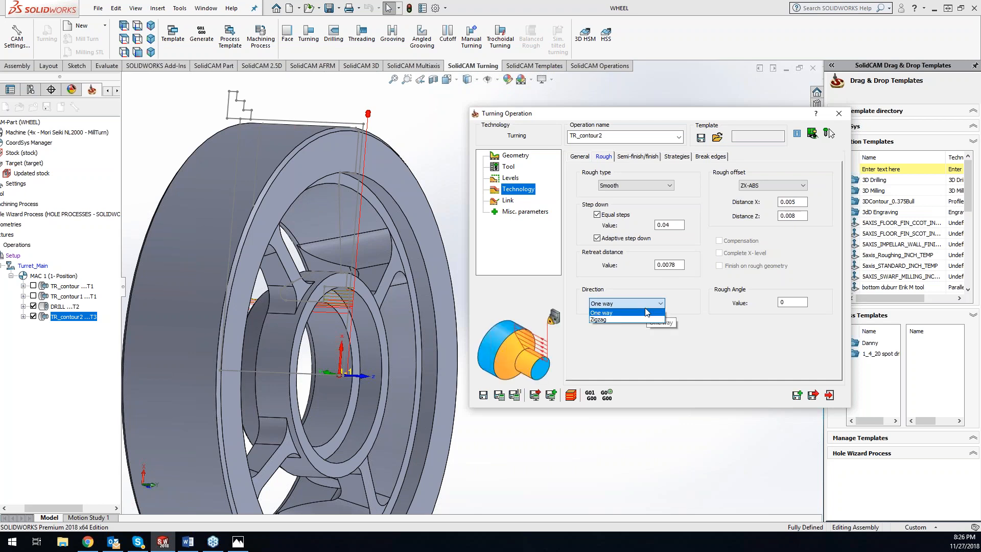
click(647, 313)
click(637, 158)
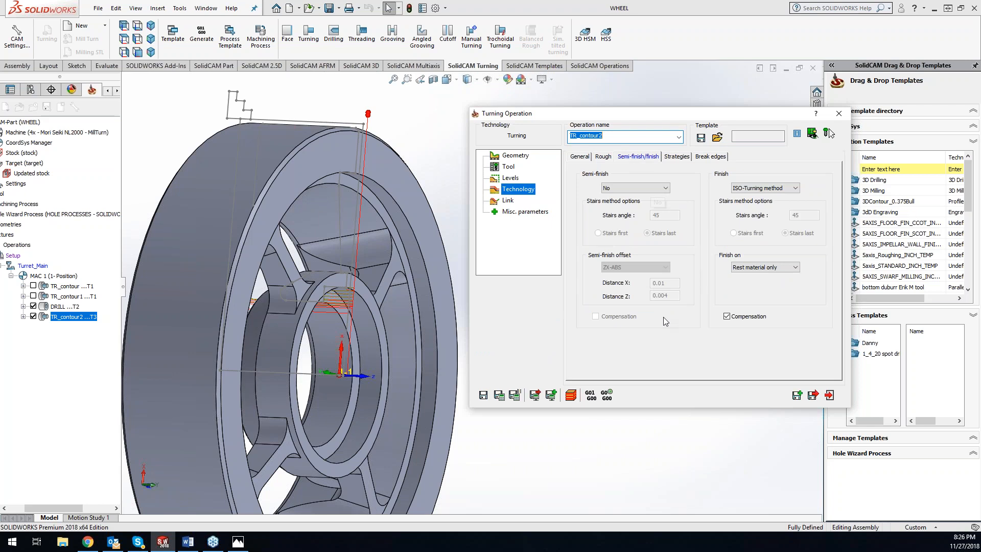
click(677, 157)
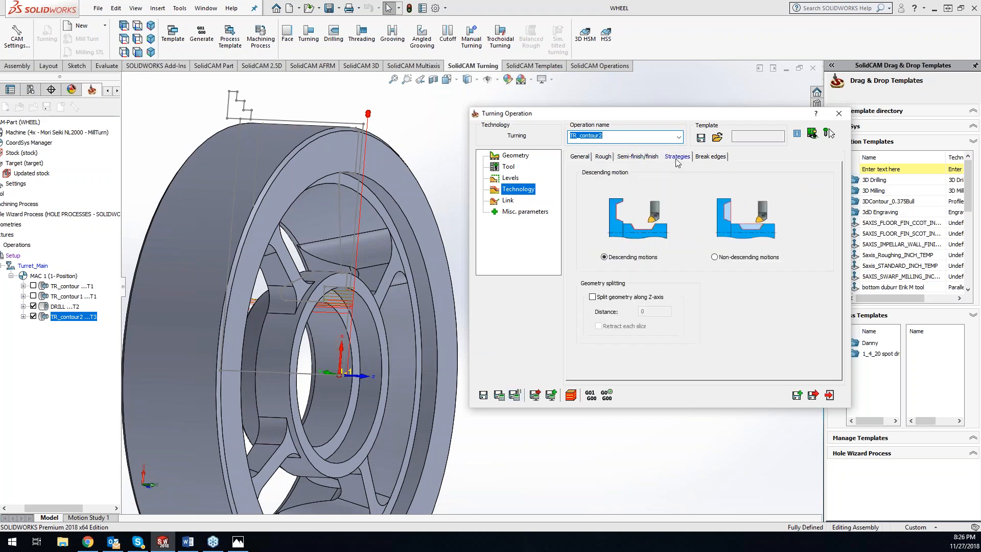
click(710, 157)
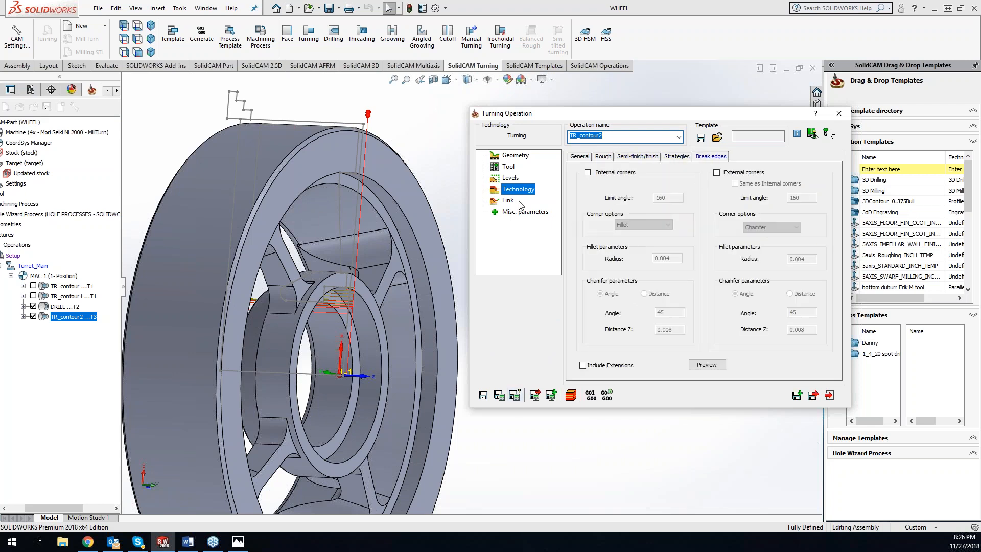
click(509, 200)
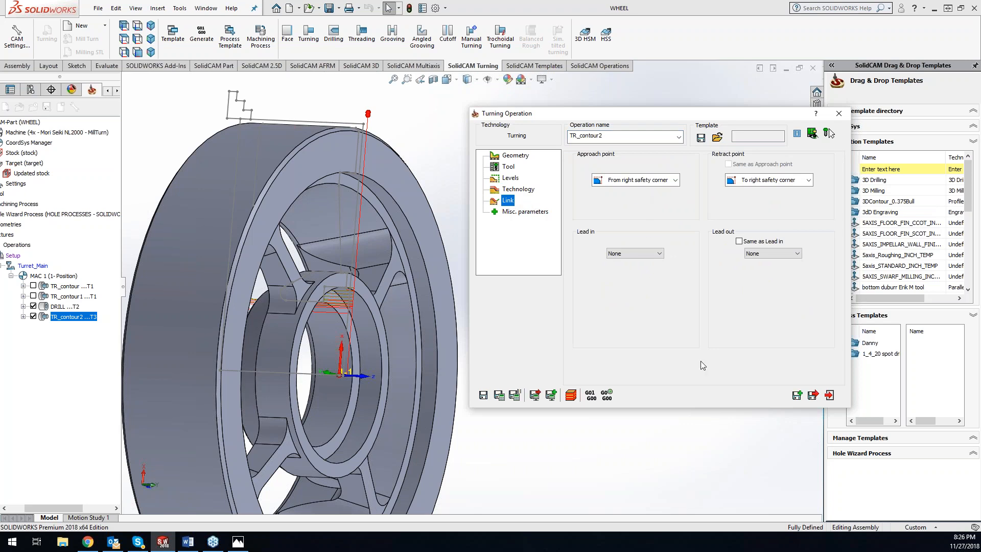
- Recalculate and simulate the bore operation in SolidVerify, stopping clash monitoring for the current operation, and close the simulation
click(505, 396)
click(574, 398)
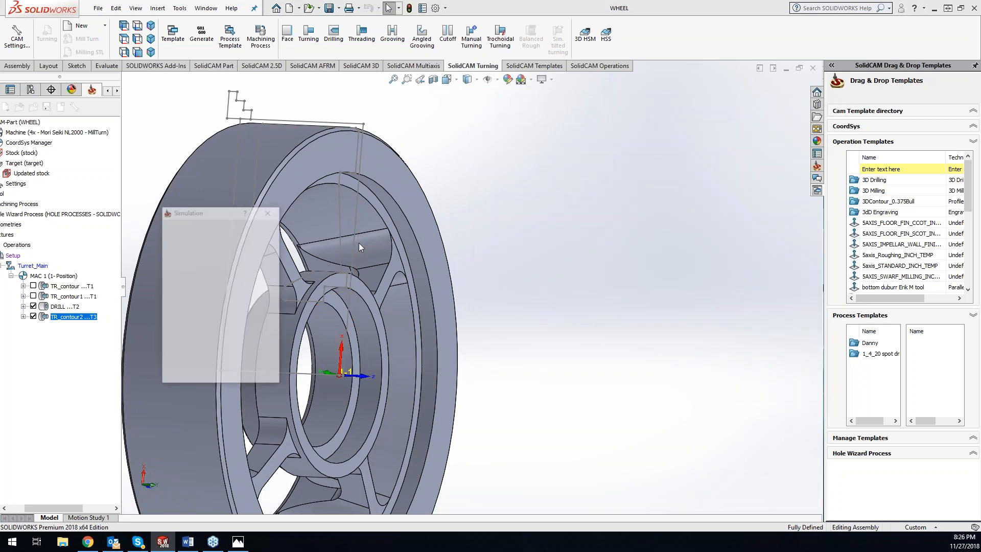
click(202, 239)
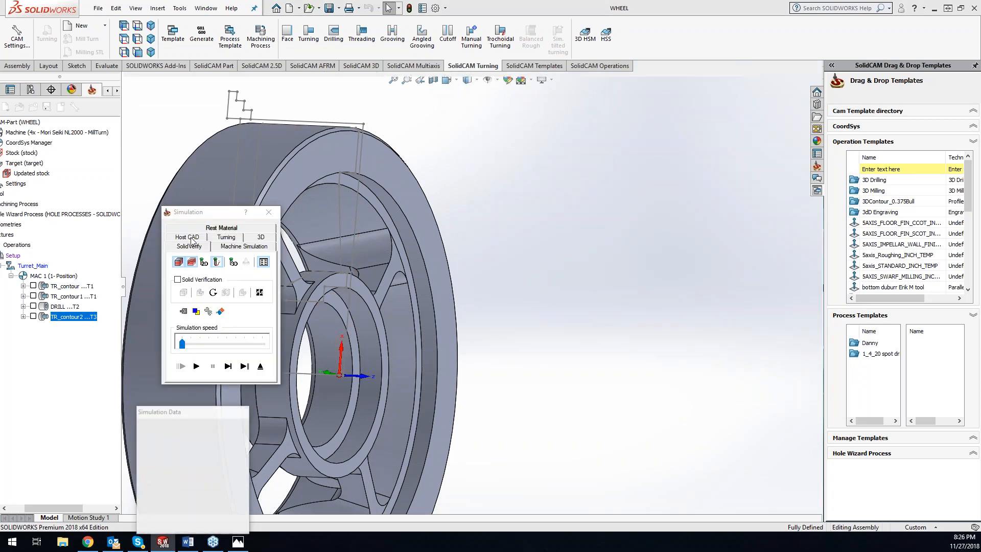
click(229, 367)
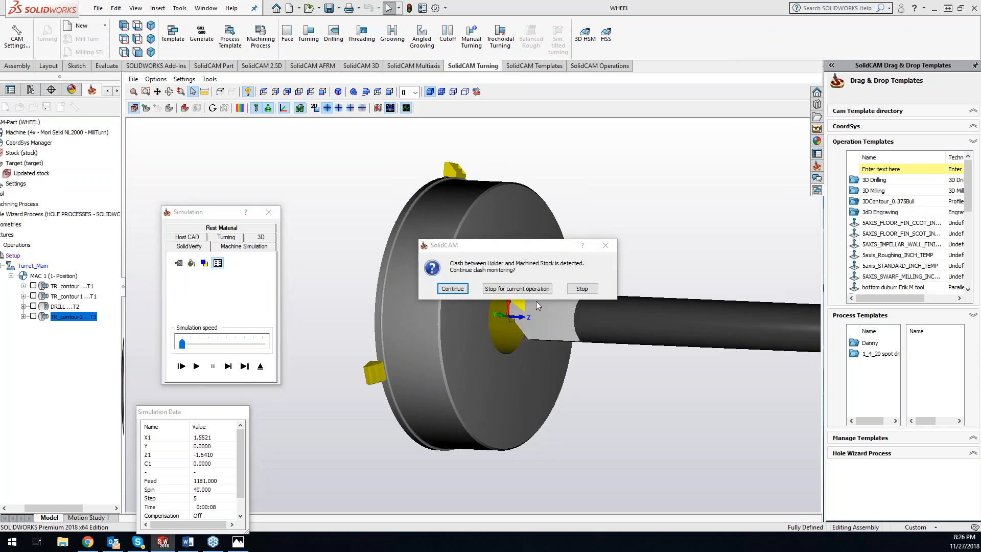
click(506, 290)
click(268, 212)
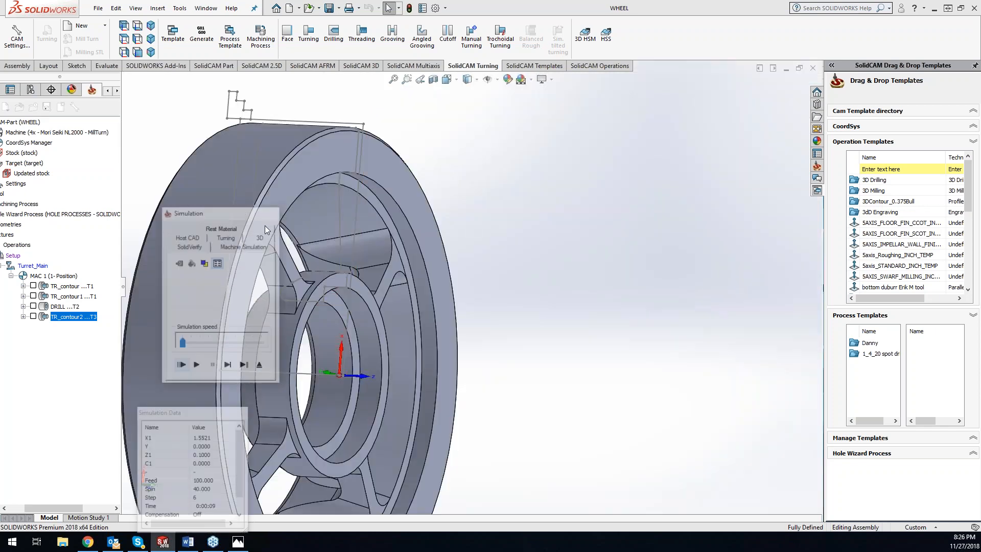
- Define tool 3 as insert only, without its shank, and save and calculate the bore operation
click(509, 167)
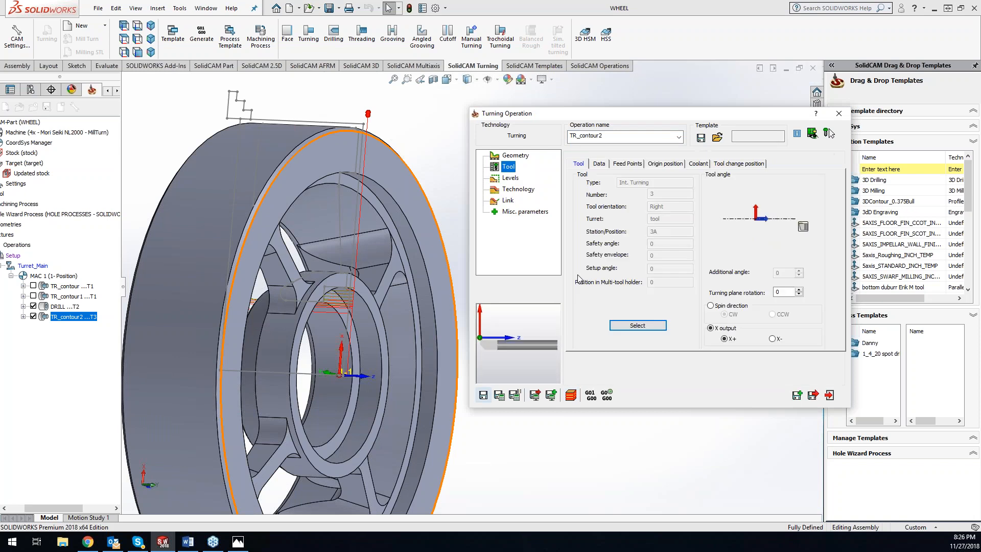
click(642, 326)
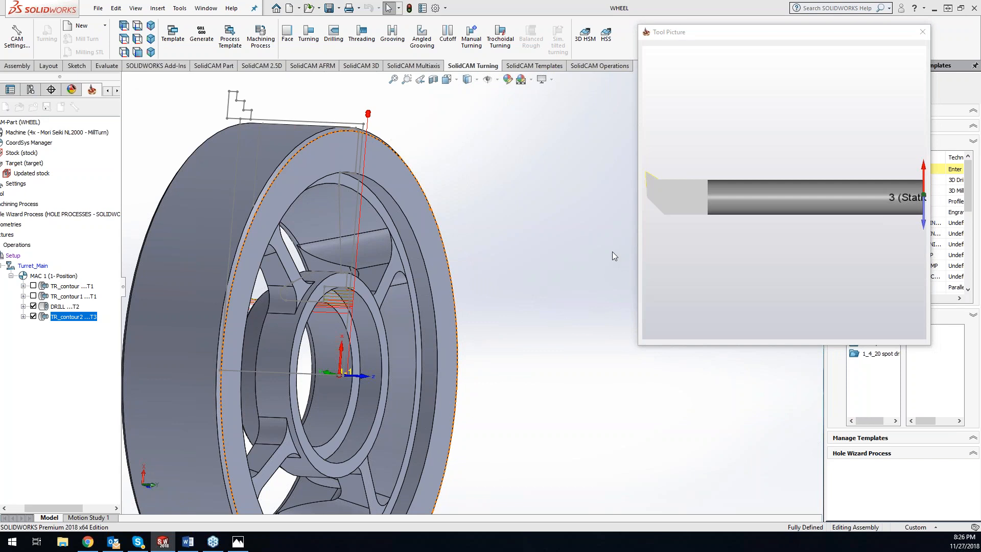
click(287, 344)
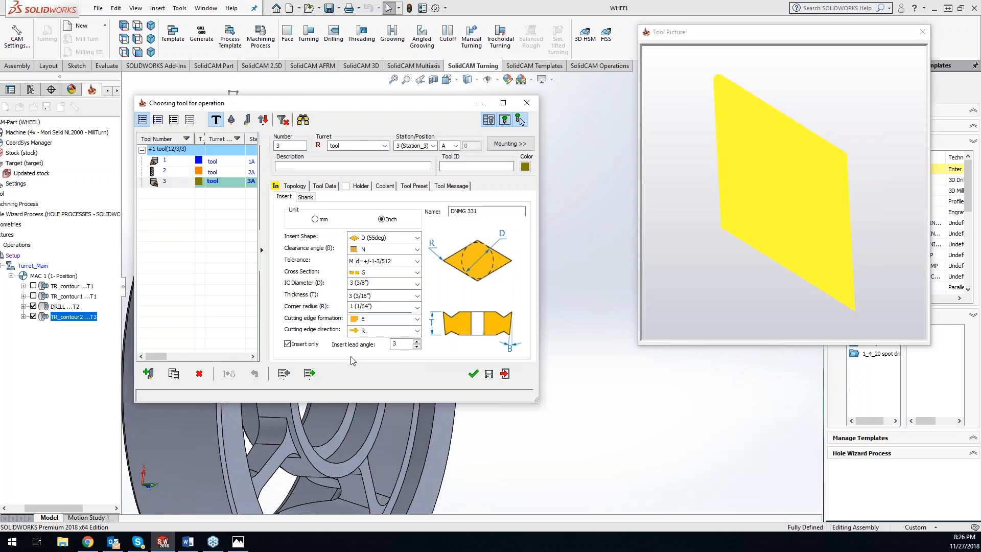
click(473, 374)
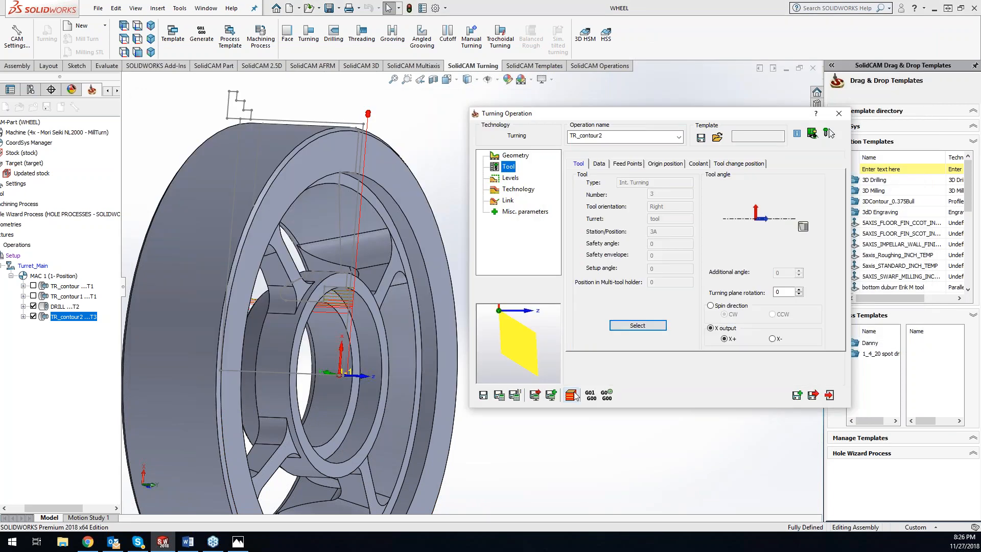
click(499, 396)
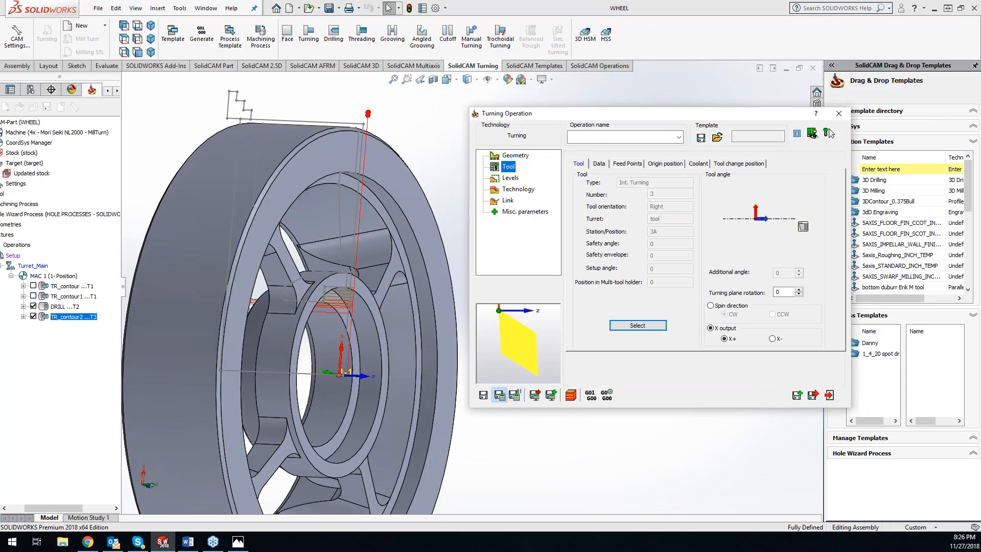
- Step through the bore operation with the insert-only tool in the Turning simulation, and close the simulation
click(571, 396)
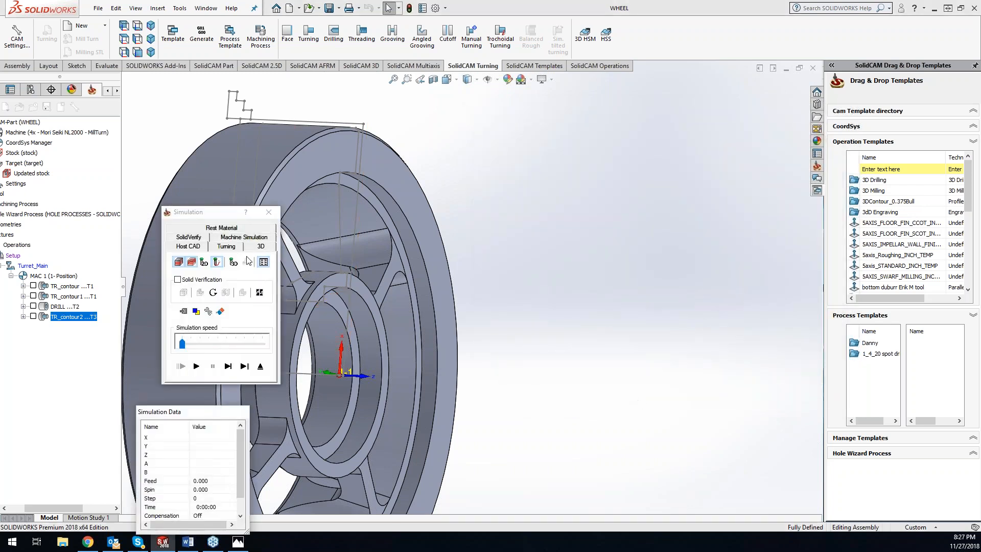
click(226, 245)
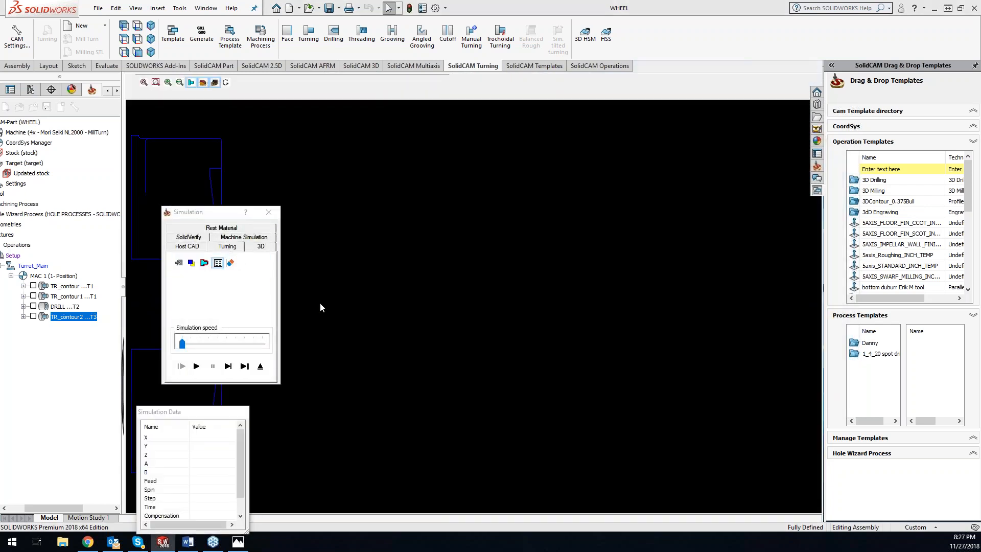
click(227, 367)
click(228, 367)
click(228, 366)
click(228, 366)
click(228, 367)
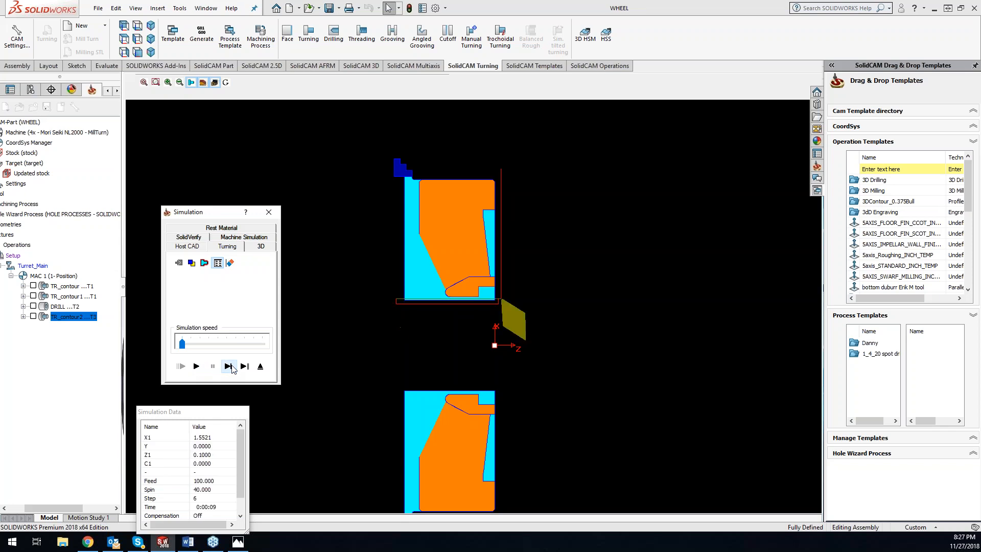
click(269, 211)
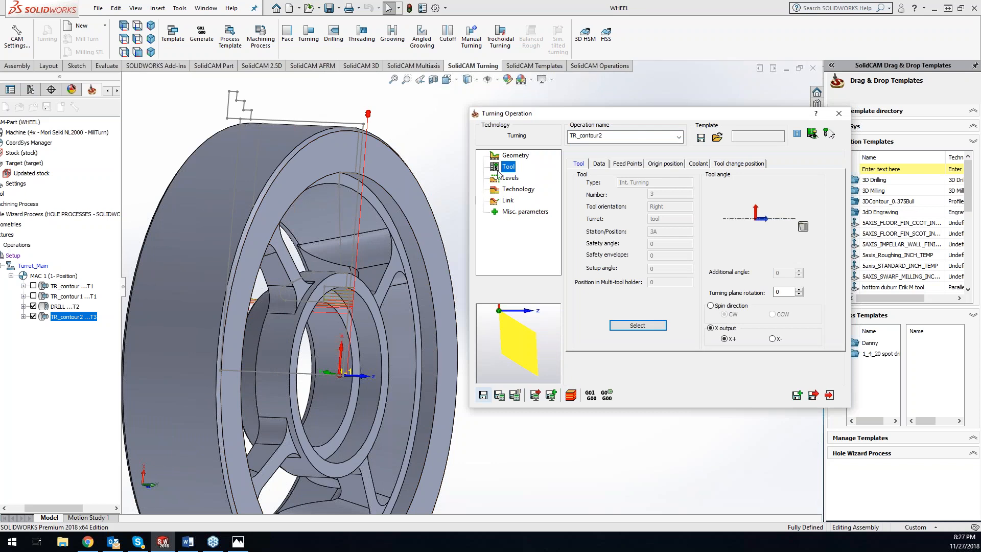
- Reverse the direction of Chain 1 in the bore operation's geometry, and save and calculate the operation
click(514, 160)
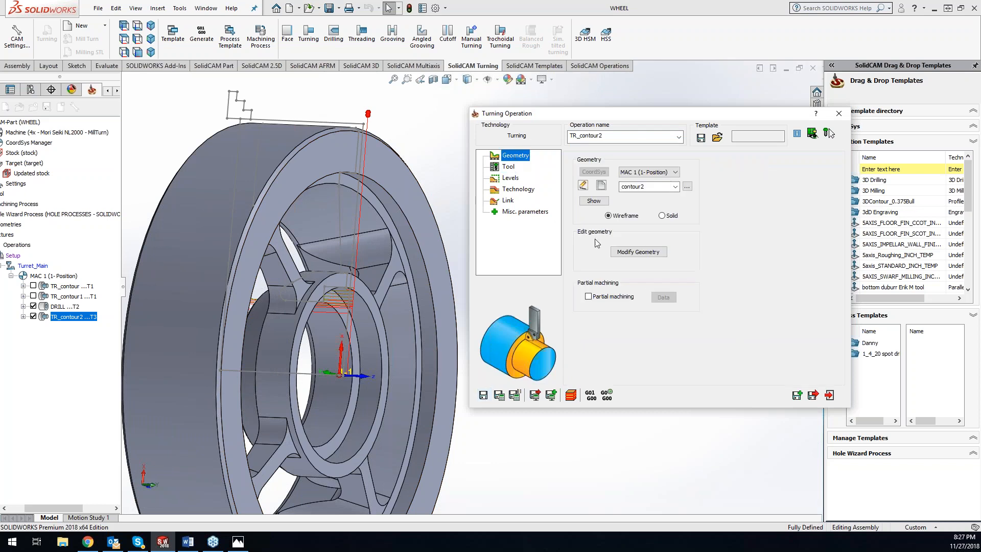
click(650, 256)
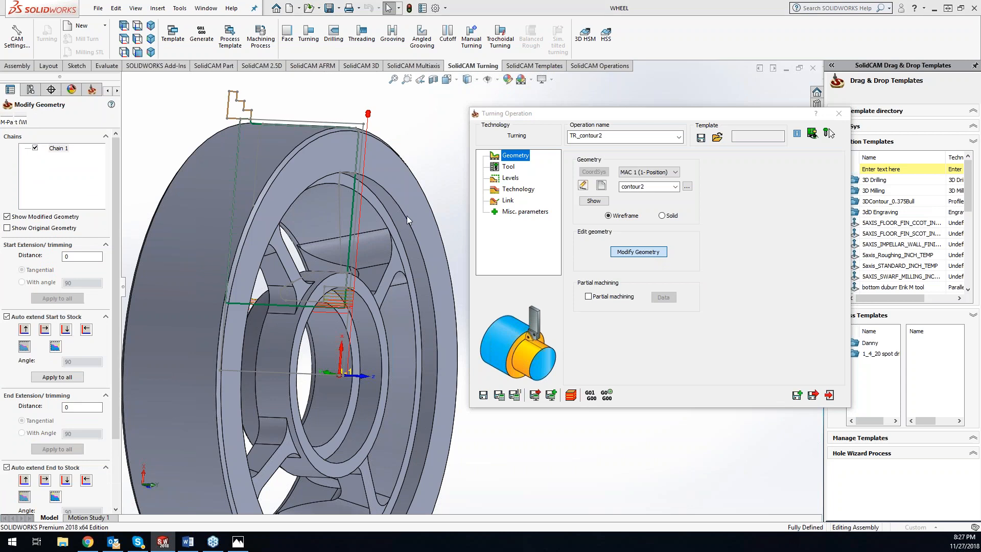
right_click(61, 154)
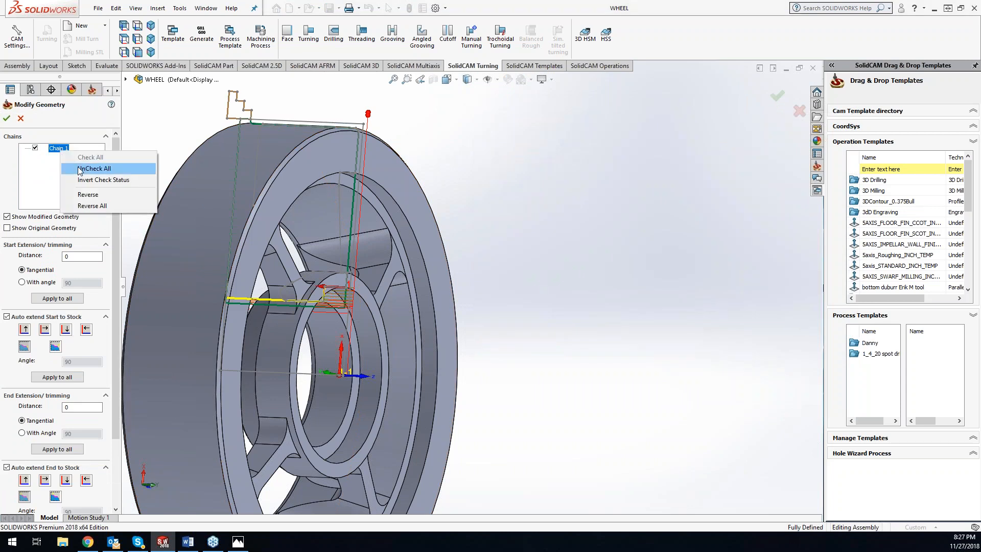
click(85, 195)
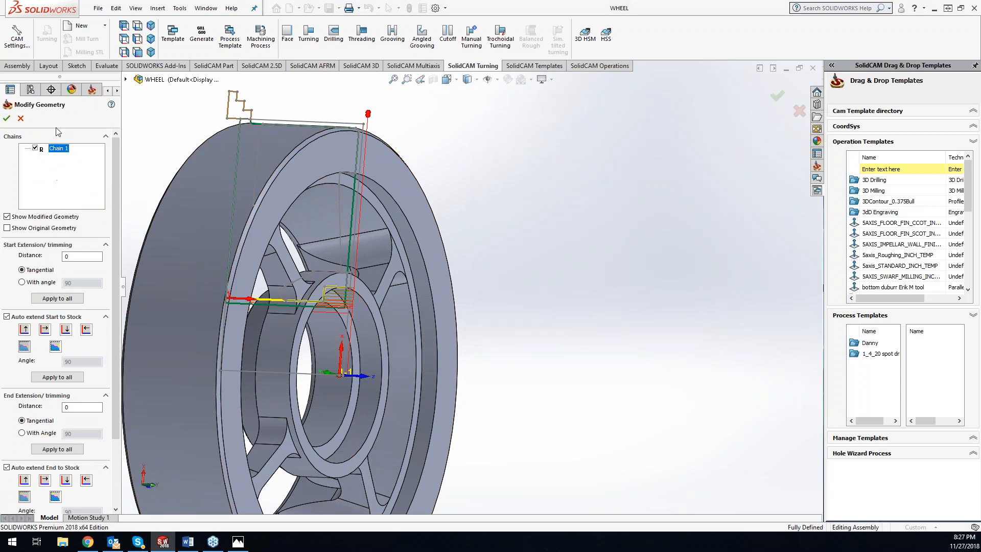
click(7, 118)
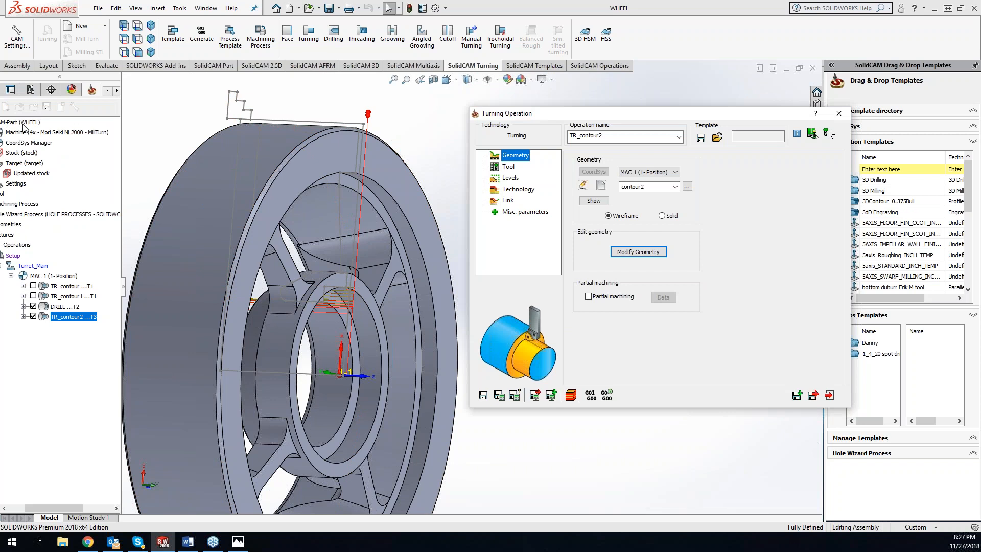
click(499, 395)
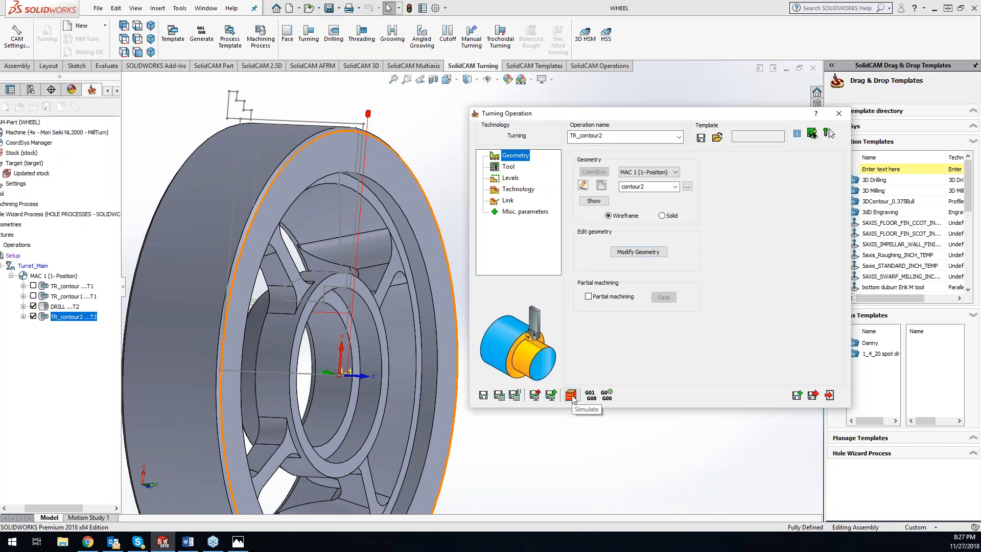
- Step through the recalculated bore operation in the Turning simulation, and close the simulation
click(571, 395)
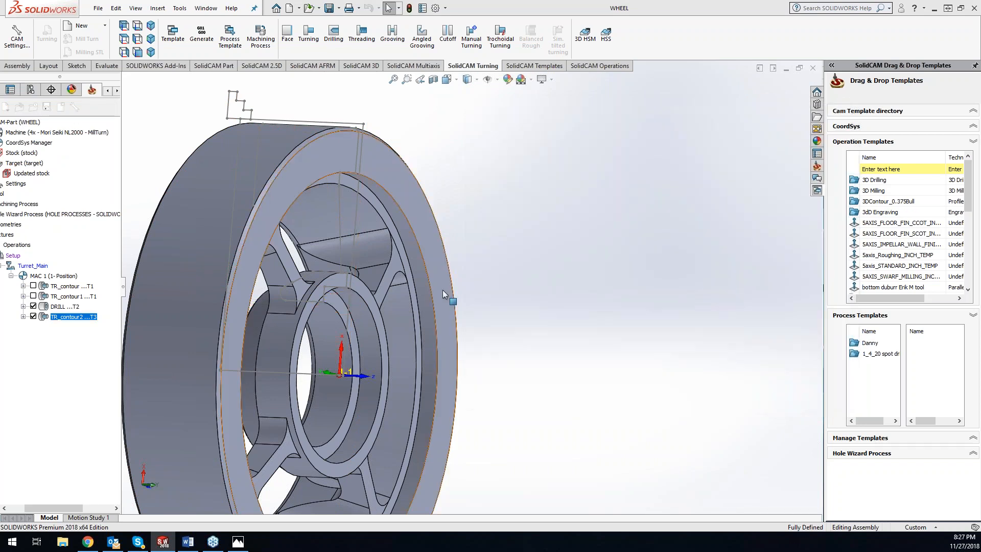
click(224, 246)
scroll(465, 312, up, 8)
middle_drag(666, 336, 385, 448)
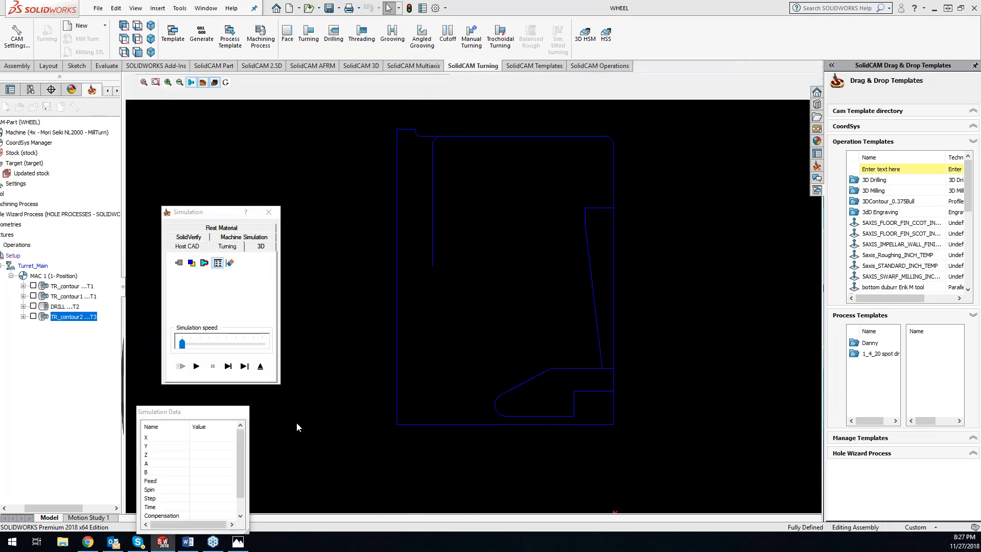
click(229, 366)
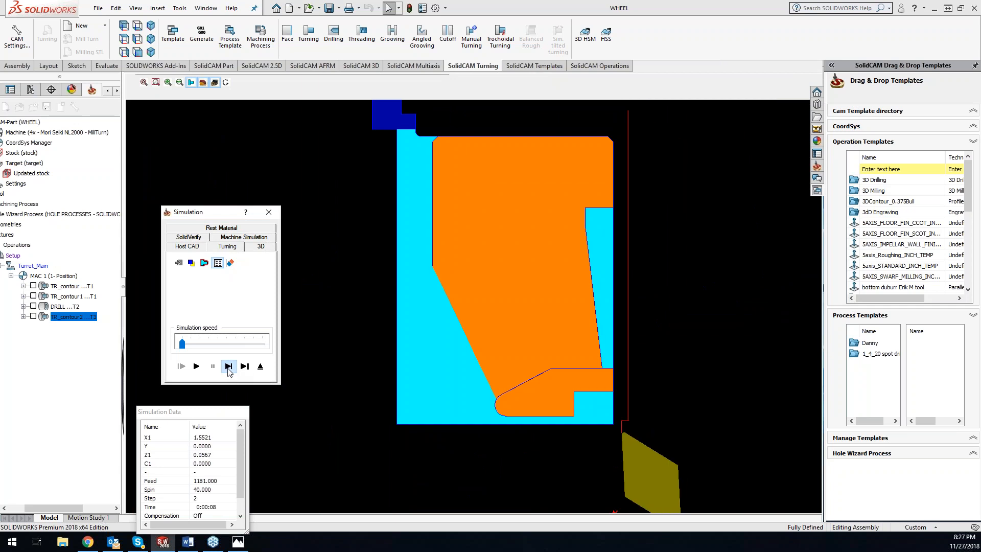
click(229, 366)
click(228, 367)
click(228, 366)
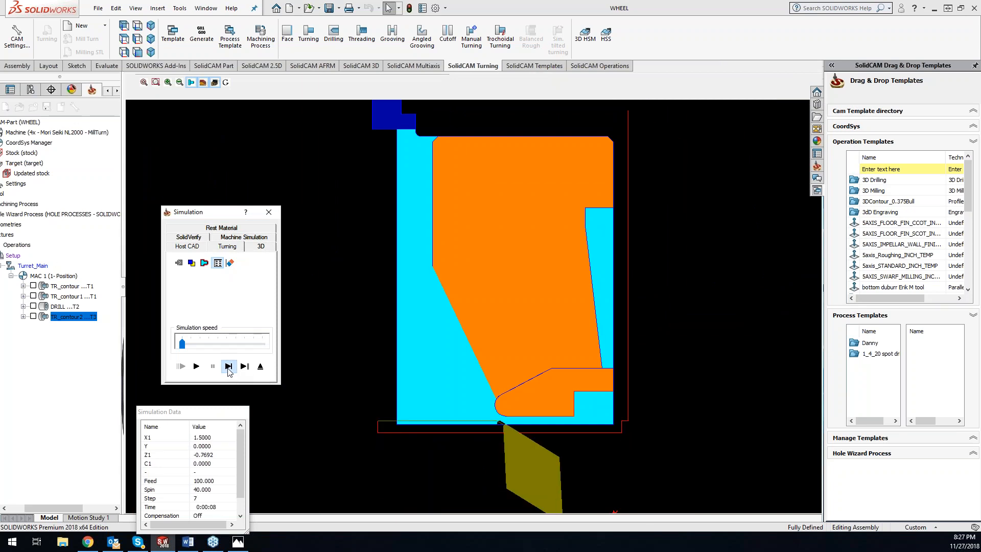
click(228, 366)
click(228, 366)
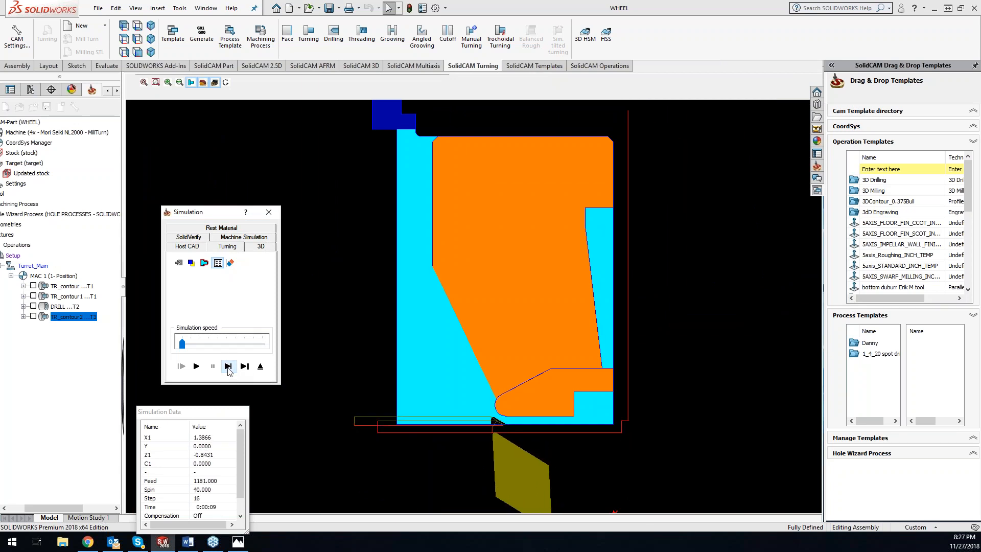
click(228, 366)
click(228, 366)
click(228, 367)
click(229, 366)
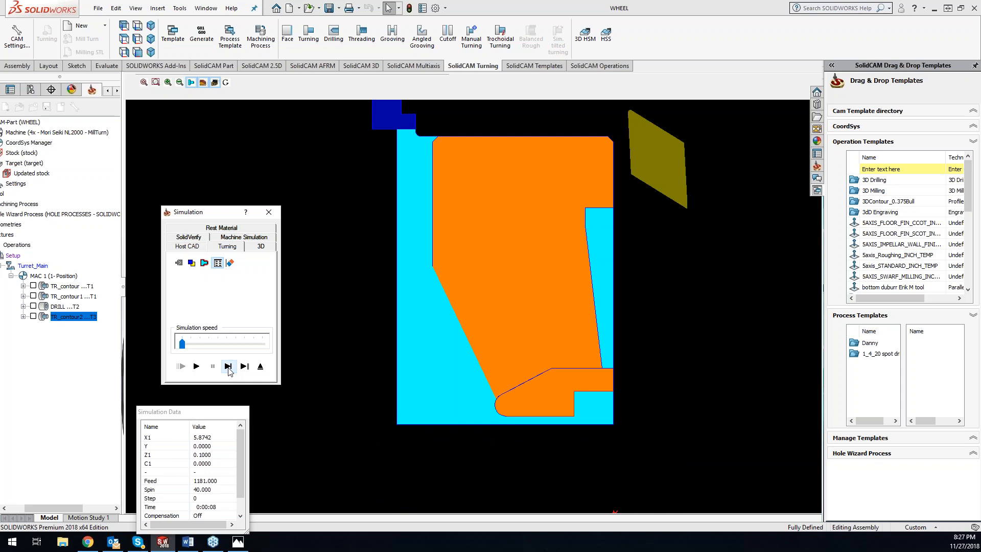
click(229, 366)
click(228, 366)
click(228, 367)
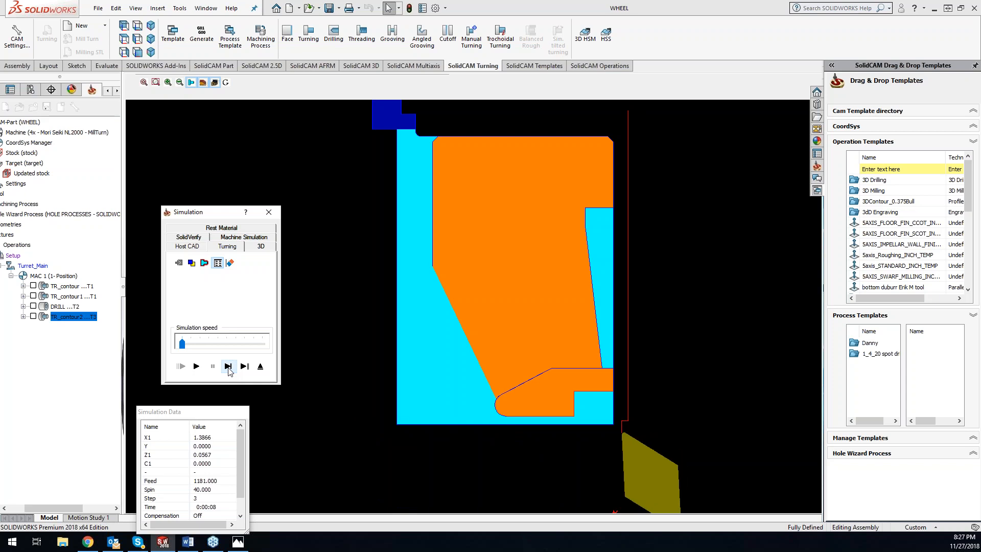
click(269, 212)
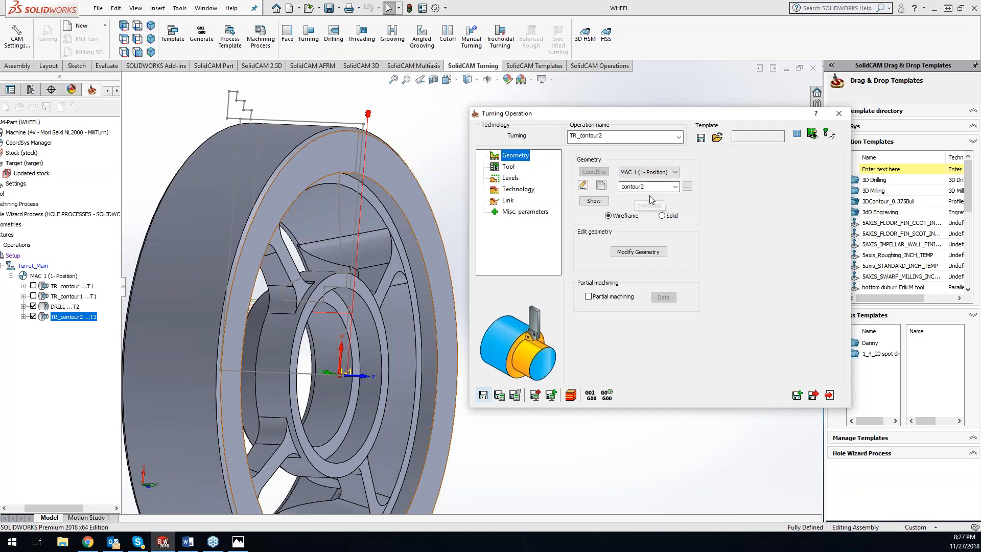
- Define a new contour geometry for the bore operation, with Up to Entity off, chaining the hub's counterbore and bore lines from the front face inward
click(601, 185)
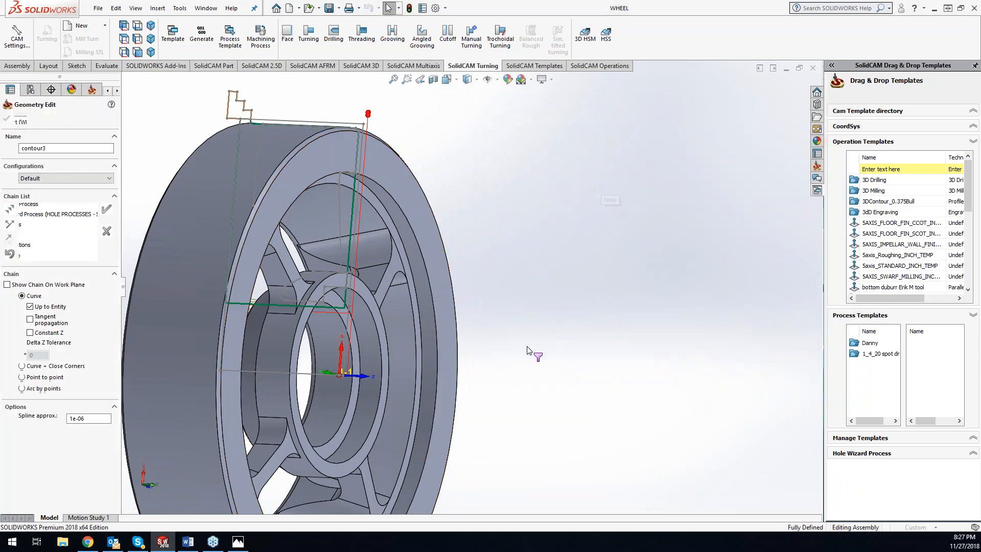
click(341, 291)
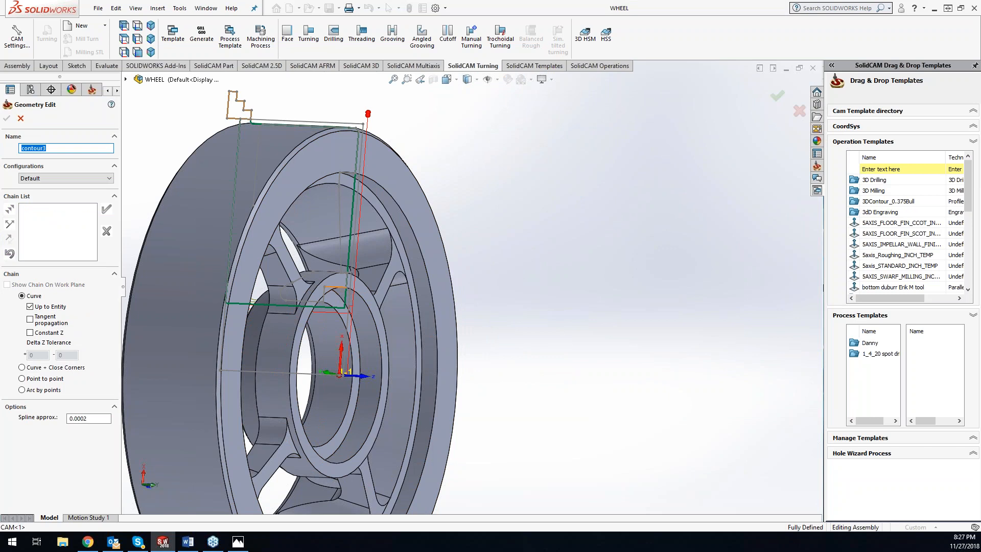
click(306, 301)
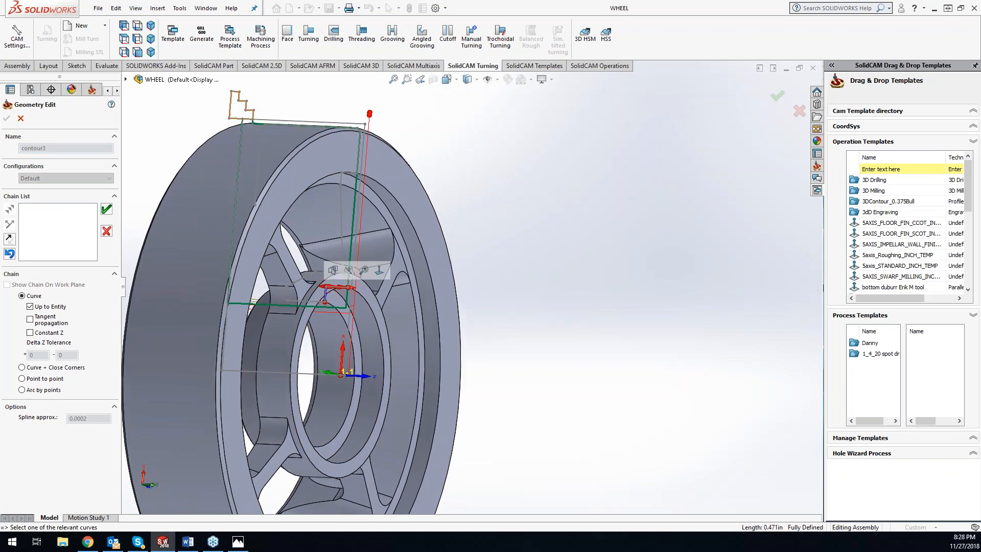
scroll(309, 295, down, 3)
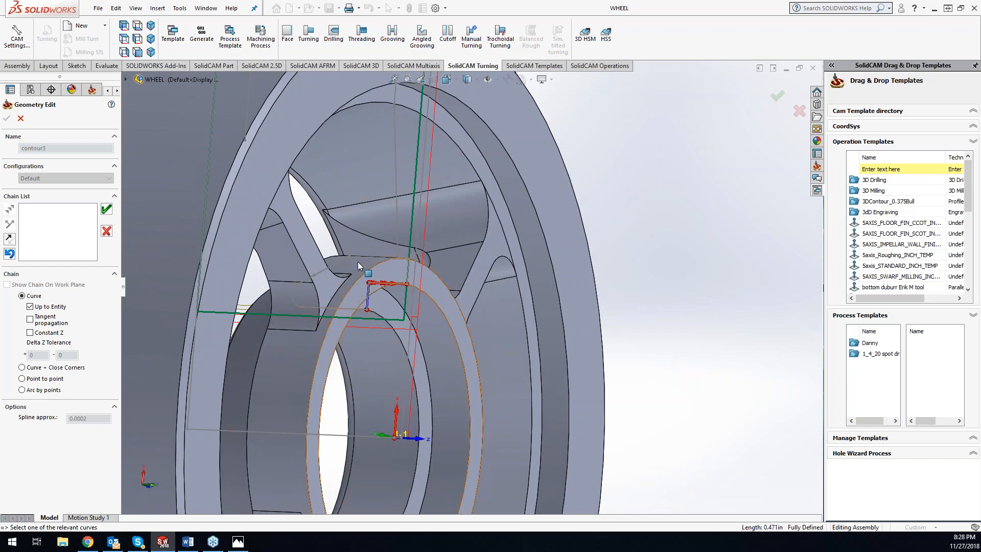
click(160, 257)
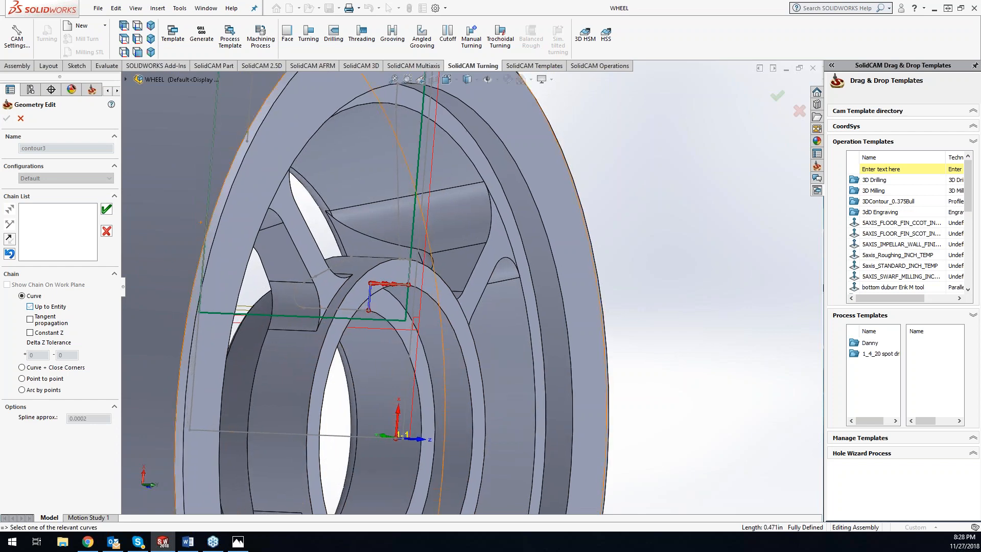
click(10, 253)
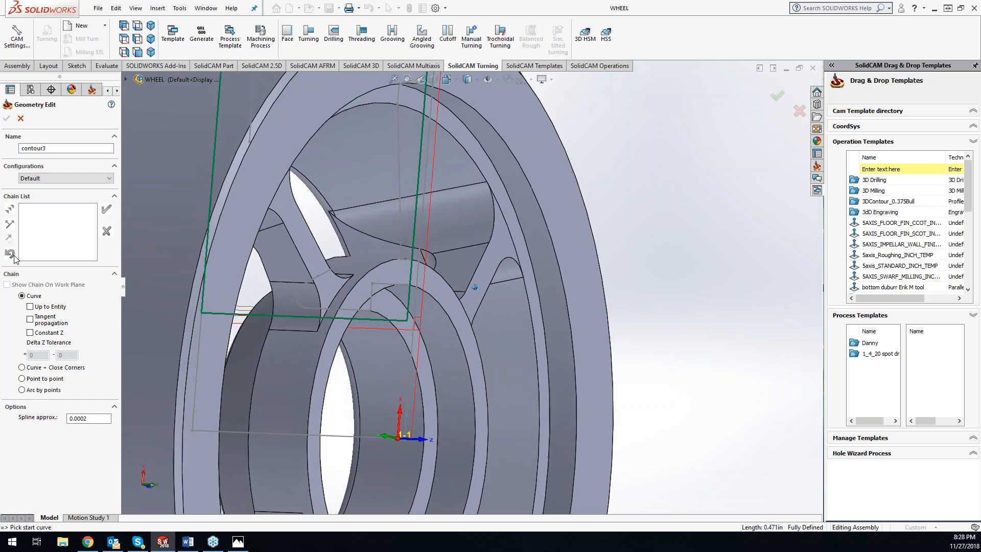
click(400, 286)
click(375, 305)
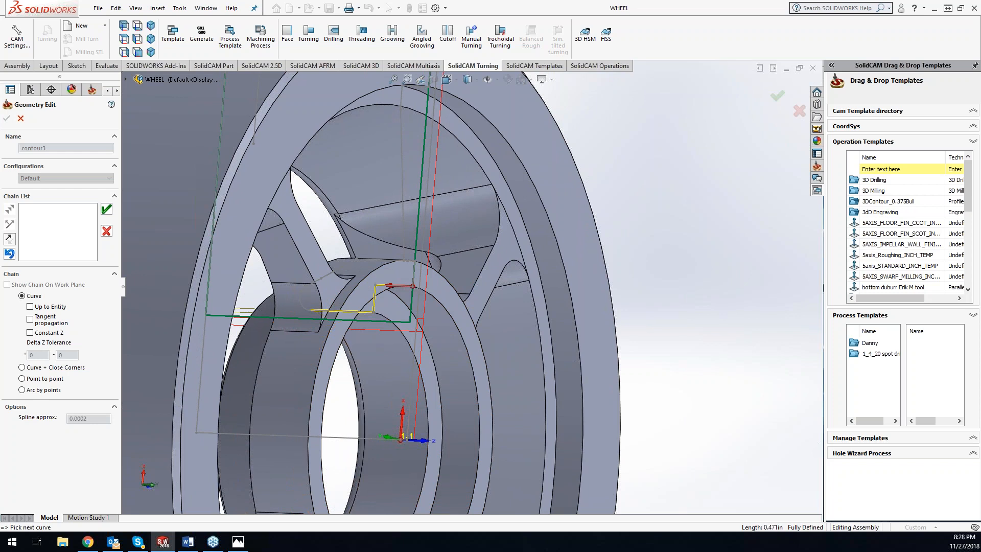
click(105, 208)
click(6, 118)
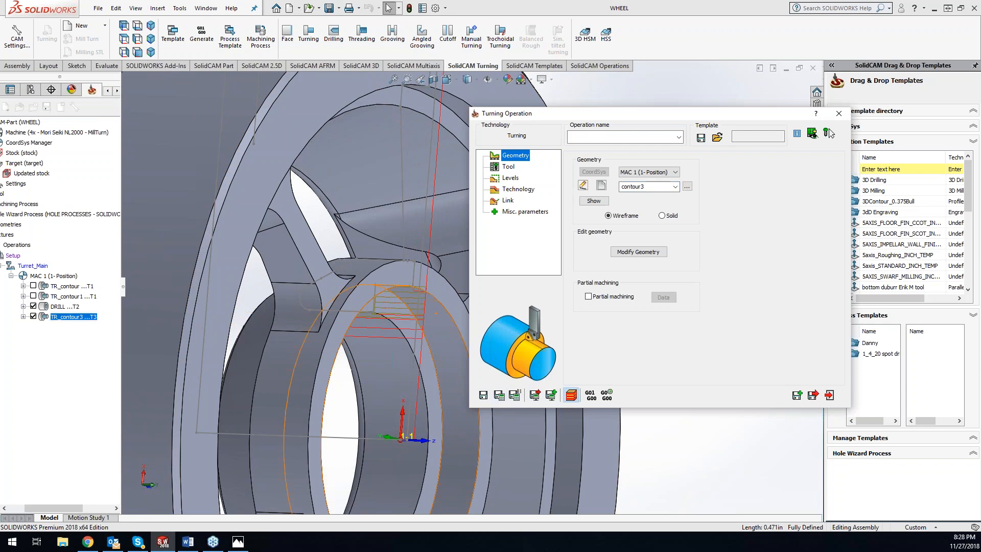
- Simulate the bore operation with the new contour in the Turning simulation
click(828, 132)
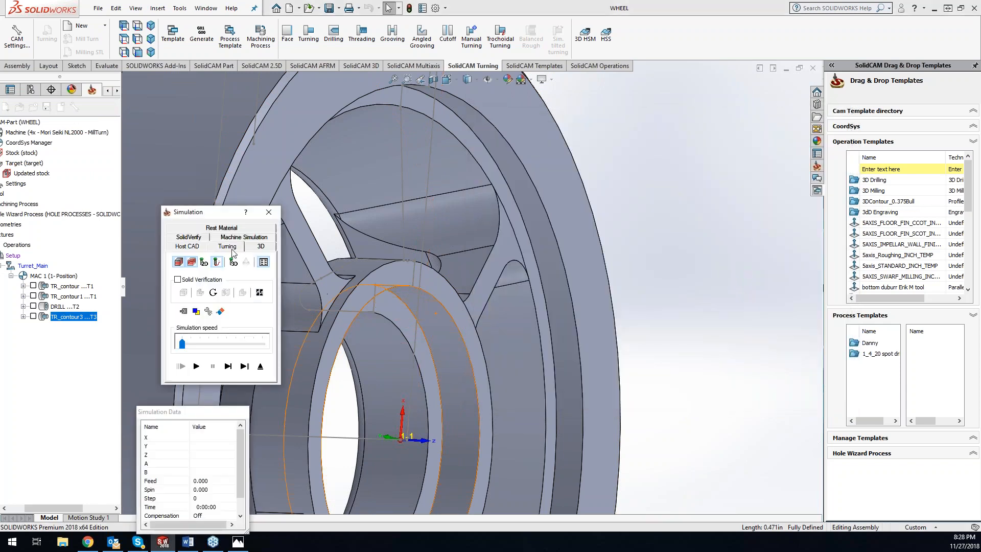
click(232, 251)
click(228, 365)
click(228, 367)
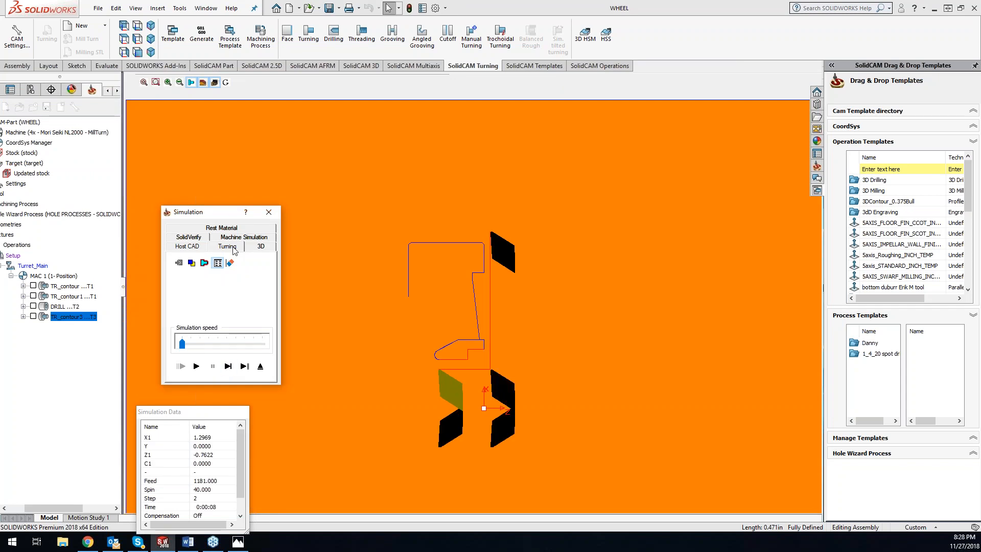
- Step through the bore operation's cutting passes in SolidVerify, and close the simulation
click(189, 237)
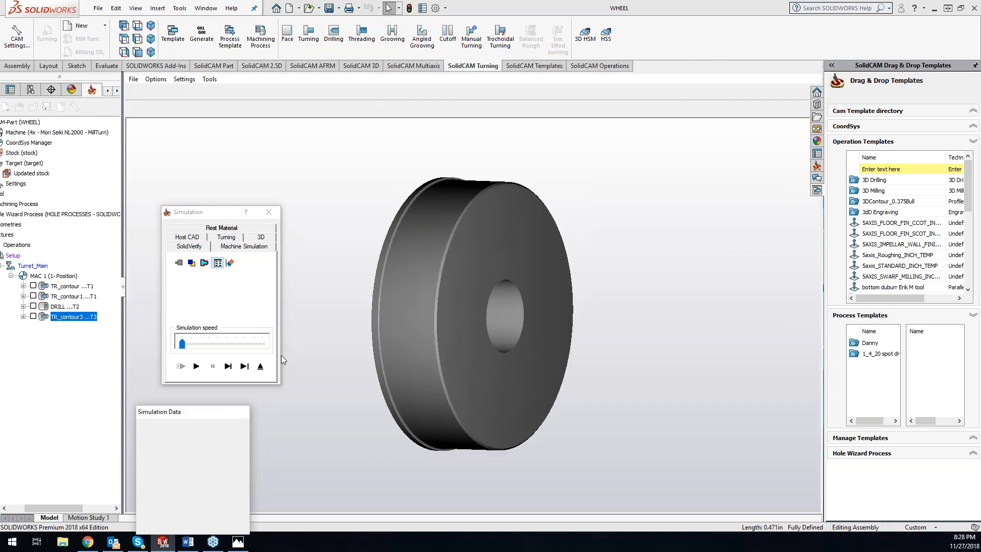
click(228, 366)
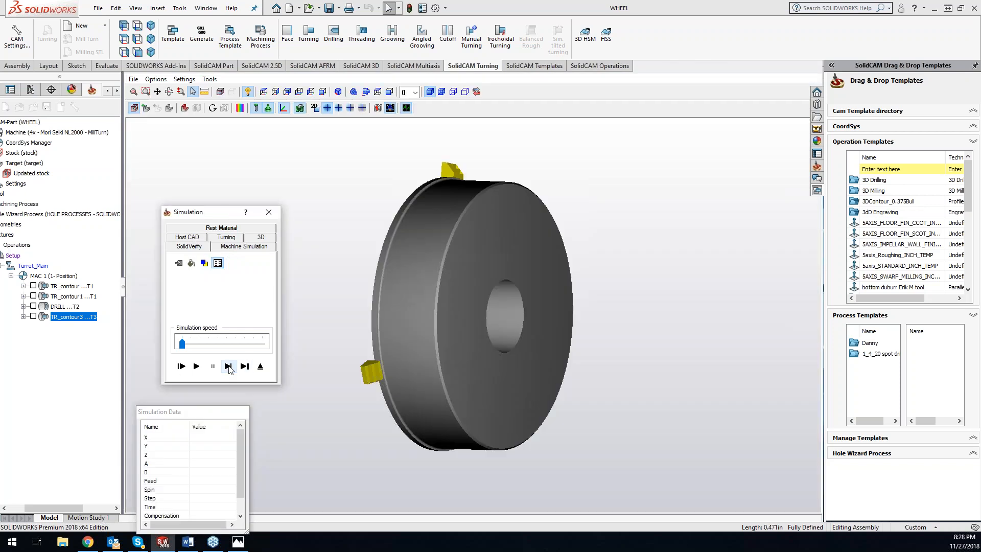
click(229, 366)
click(229, 366)
click(228, 366)
click(229, 366)
click(229, 367)
click(228, 367)
click(228, 366)
click(228, 367)
click(229, 367)
click(228, 367)
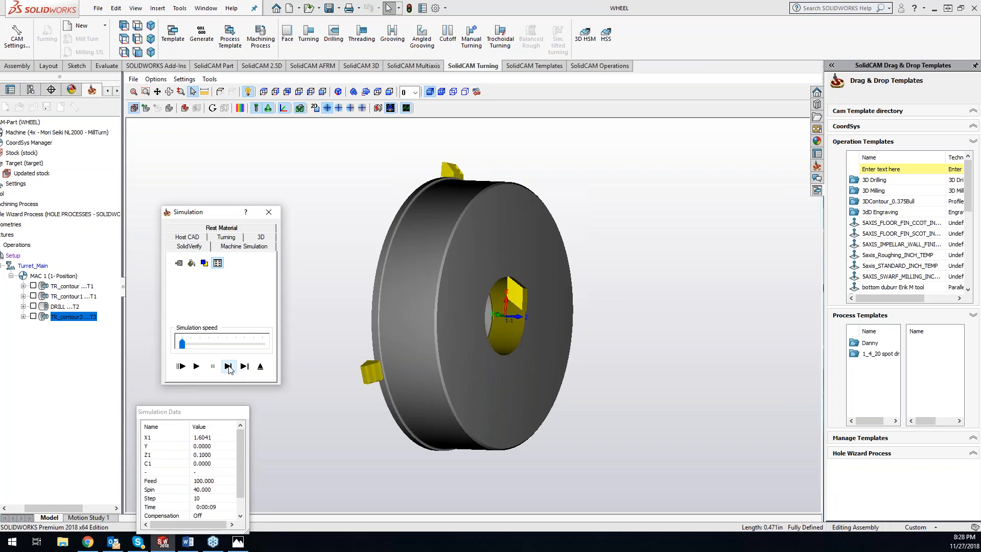
click(269, 212)
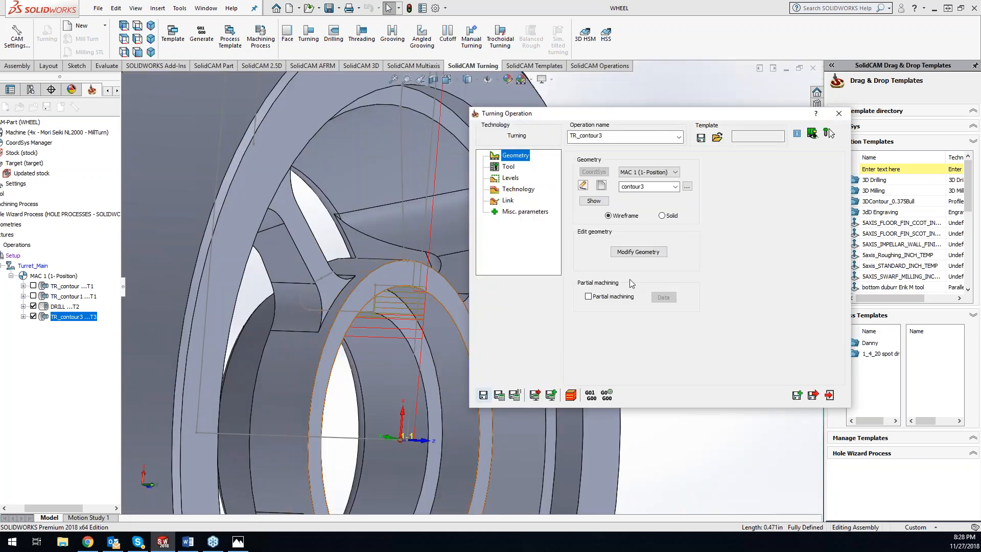
- Reverse the direction of Chain 1 in the new contour, and save and calculate the bore operation
click(628, 251)
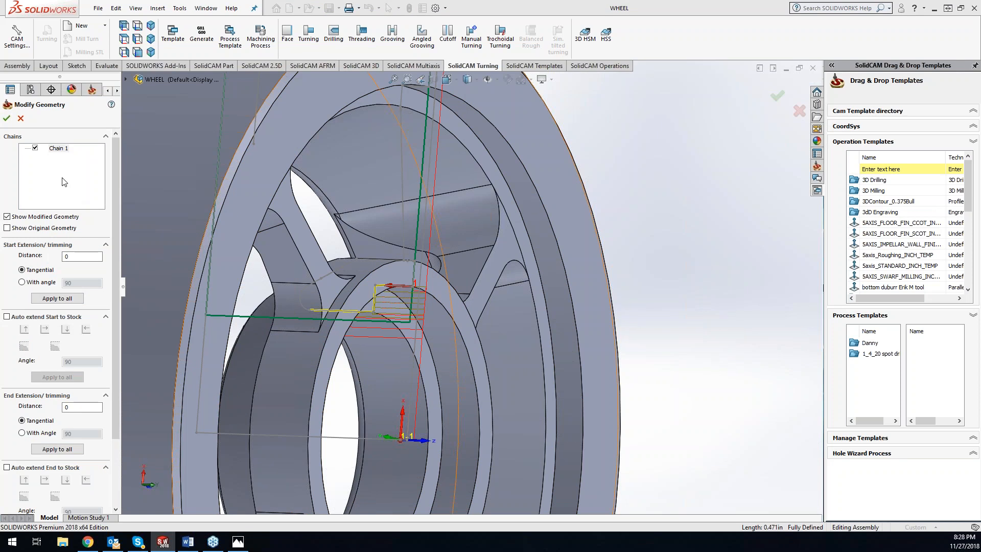
right_click(57, 151)
click(90, 203)
click(8, 117)
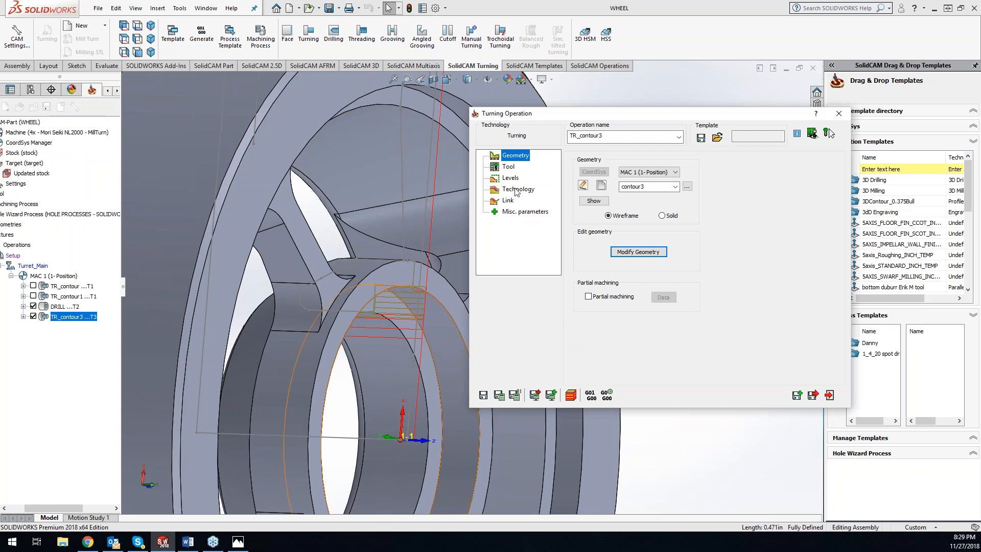
click(502, 396)
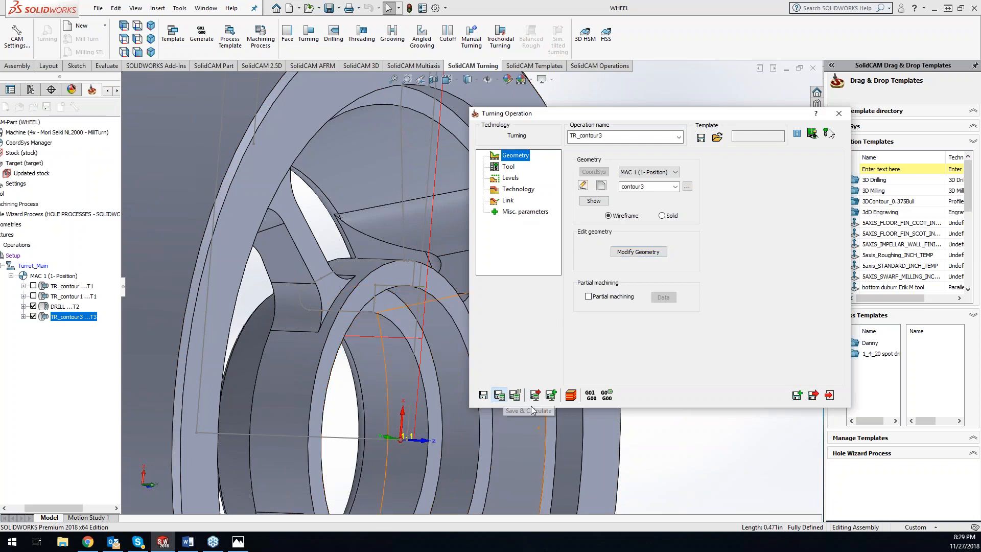
- Step through the bore operation with the reversed chain in the Turning simulation, and close the simulation
click(570, 396)
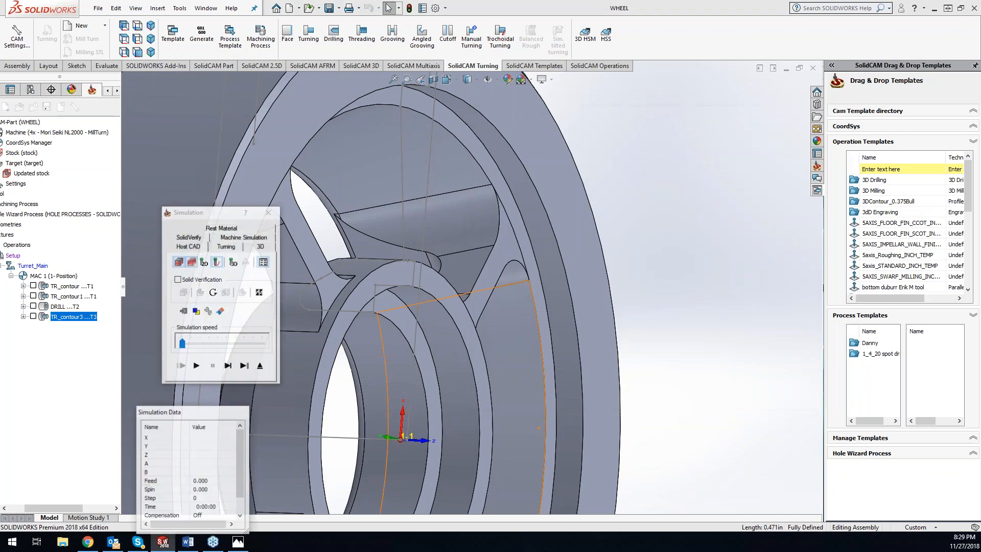
click(229, 247)
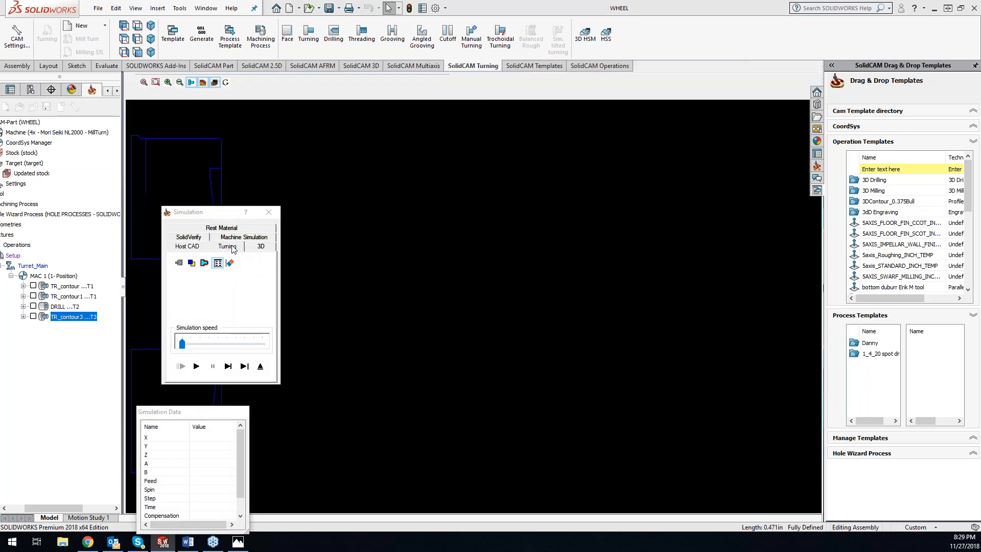
middle_drag(173, 158, 476, 217)
click(230, 366)
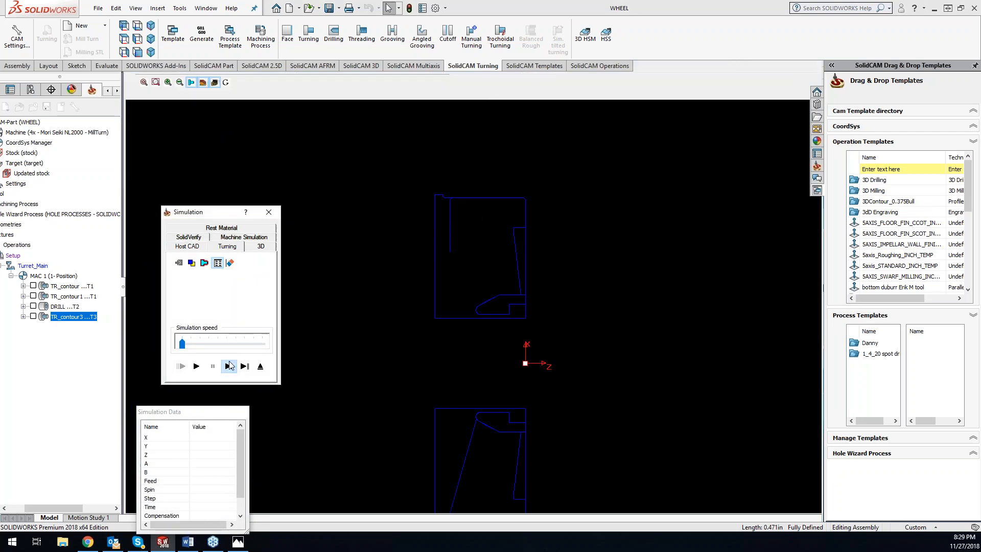
click(231, 366)
click(231, 366)
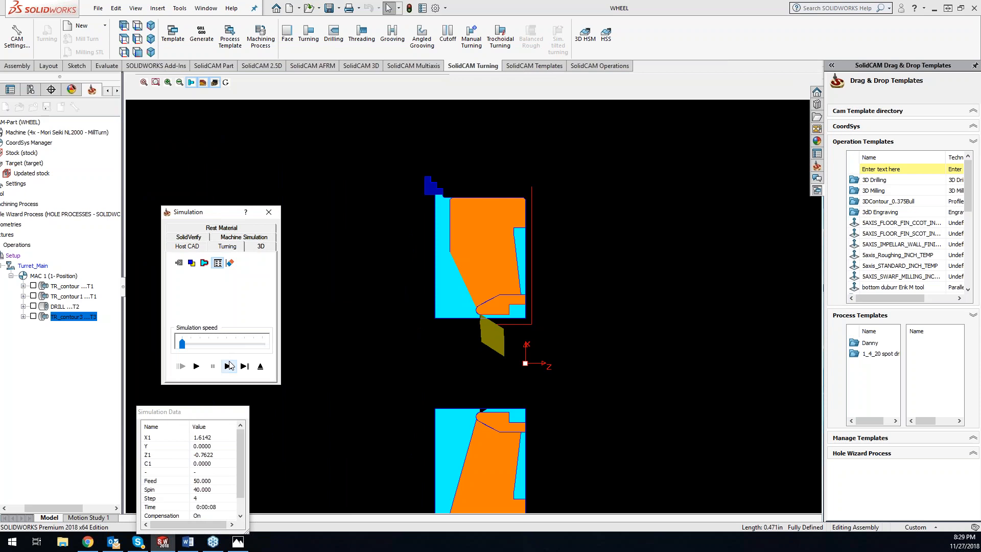
click(231, 365)
click(230, 366)
click(230, 366)
click(230, 366)
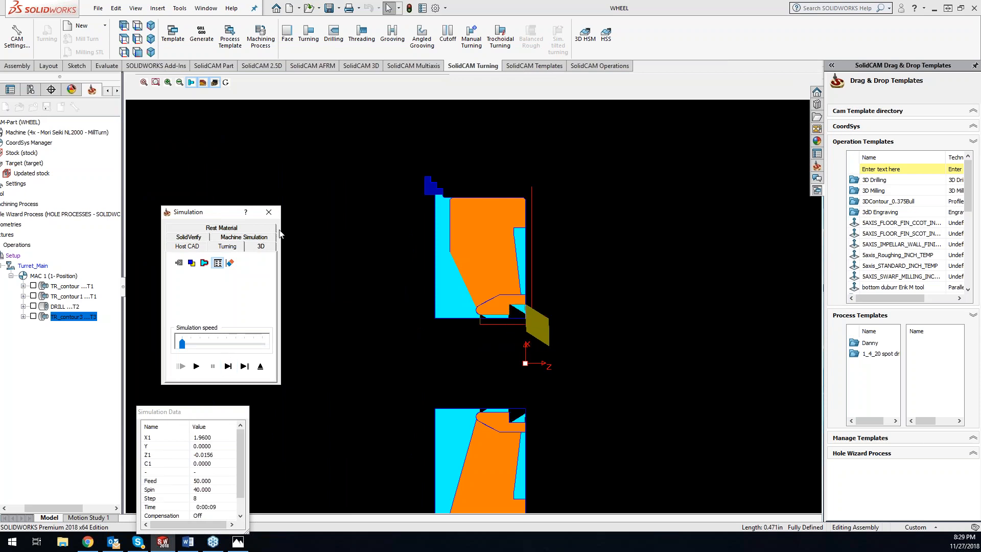
click(268, 212)
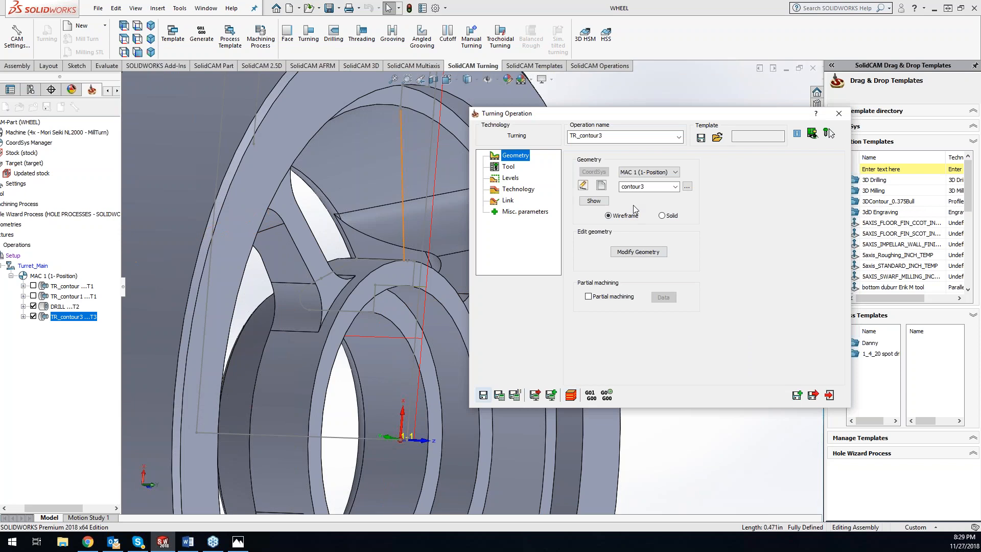
- Set the bore operation's rough offset to 0.002 in both X and Z, and save and calculate it
click(514, 171)
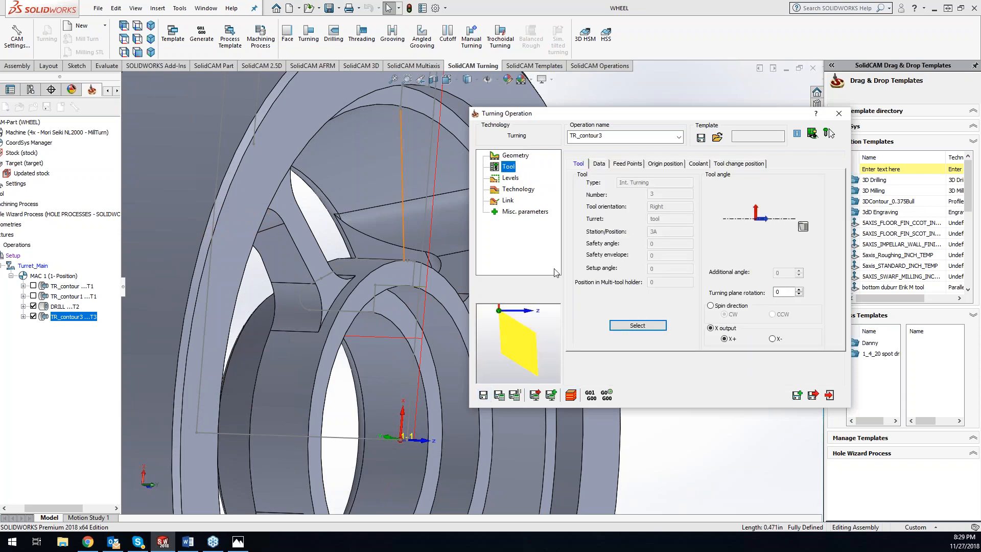
click(519, 190)
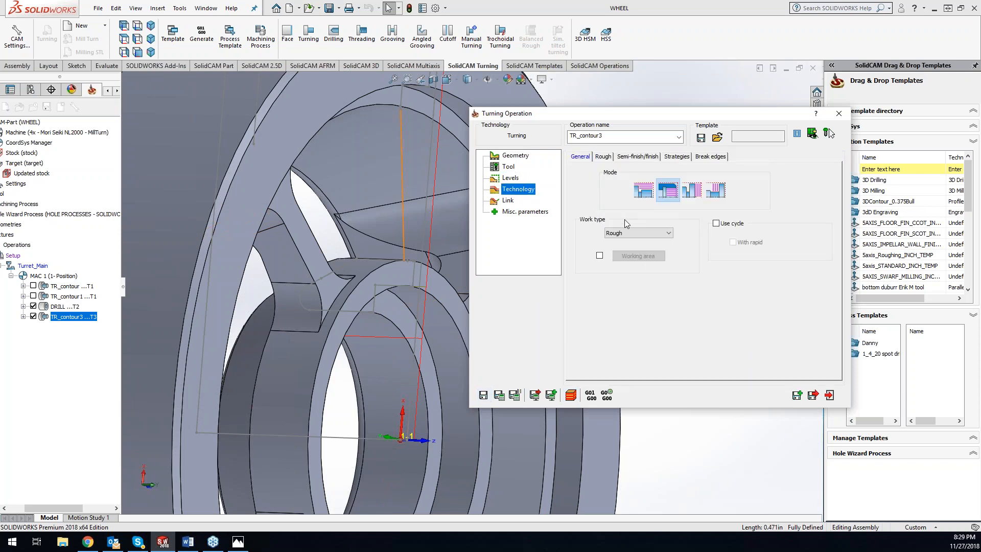
click(605, 157)
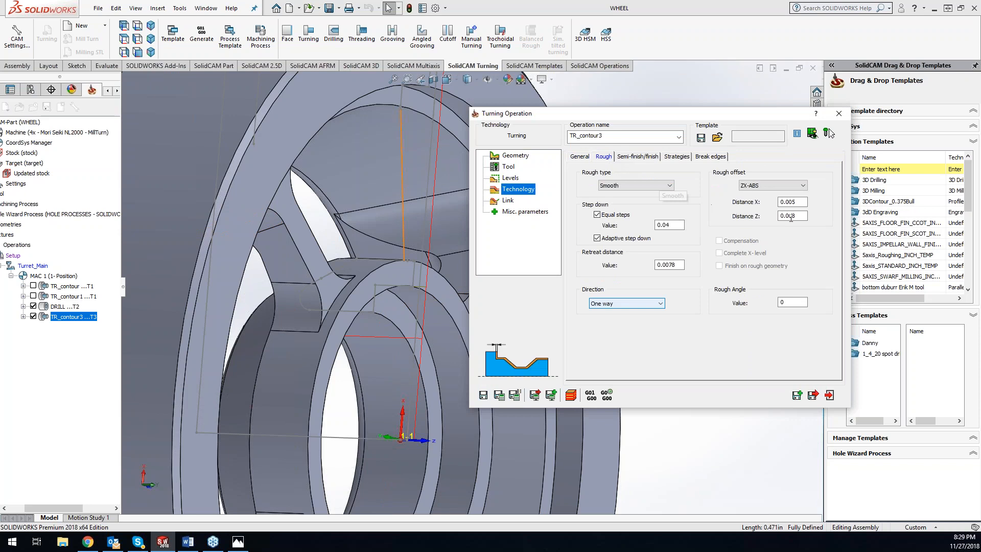
click(792, 217)
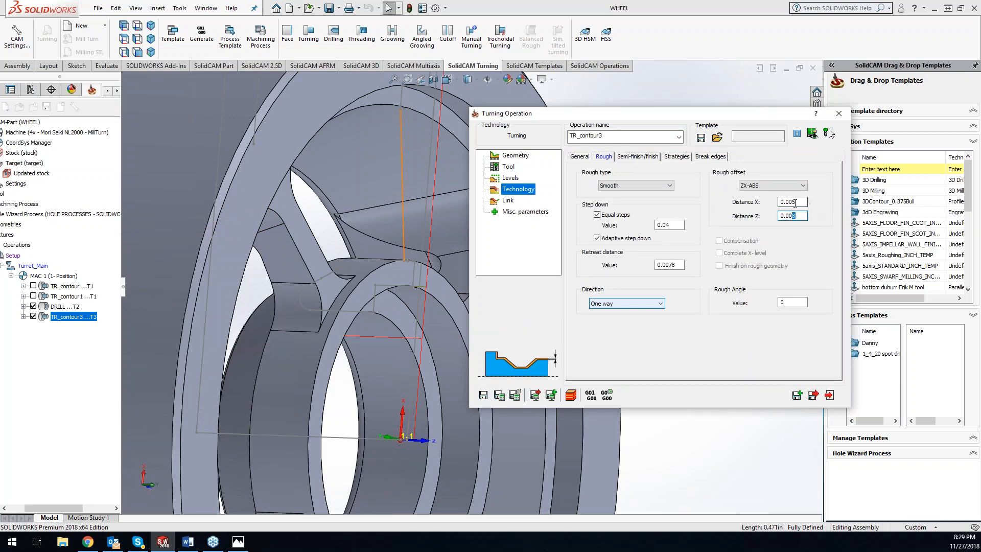
drag(791, 203, 798, 201)
key(Tab)
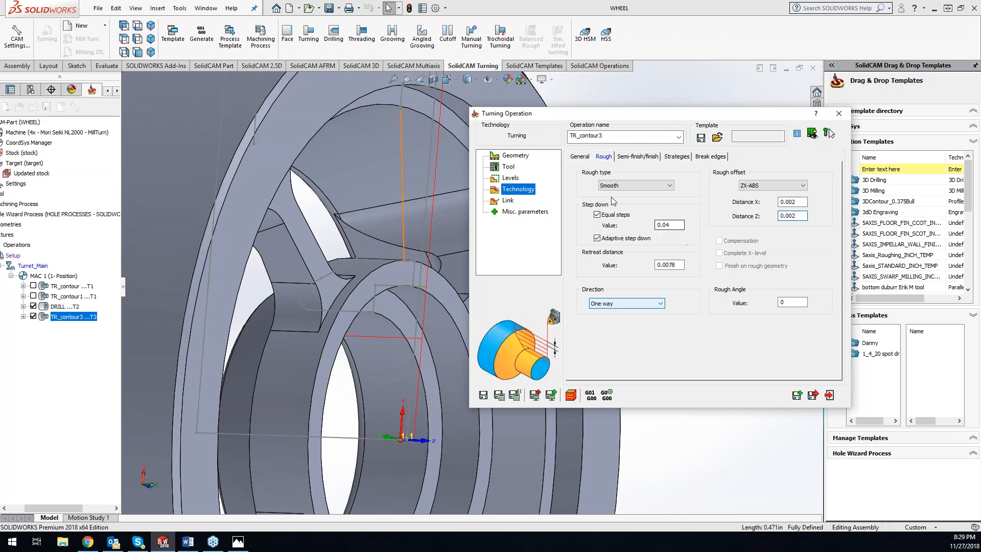
click(498, 395)
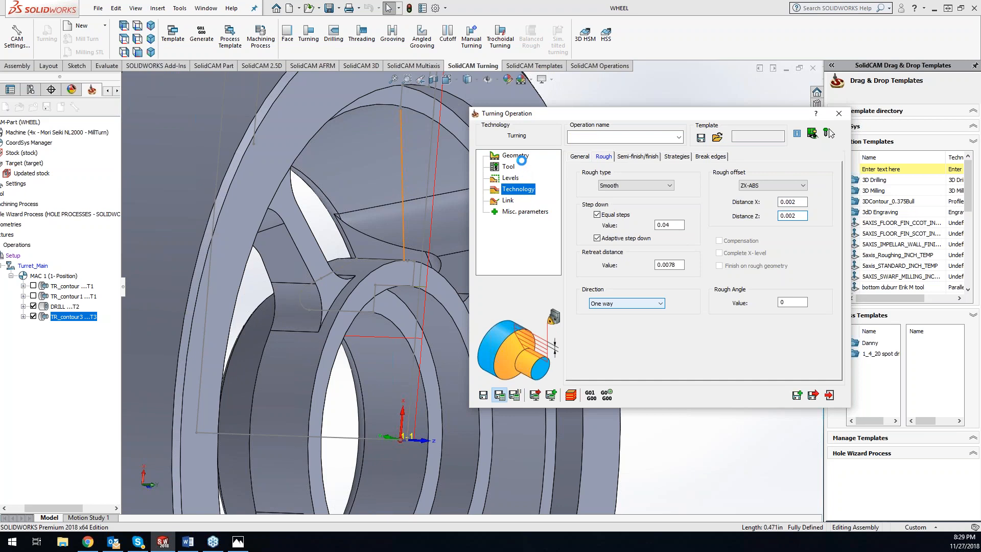
- Reverse Chain 1 in the bore contour, auto-extend its start and end to the stock, and save and calculate the operation
click(516, 155)
click(639, 252)
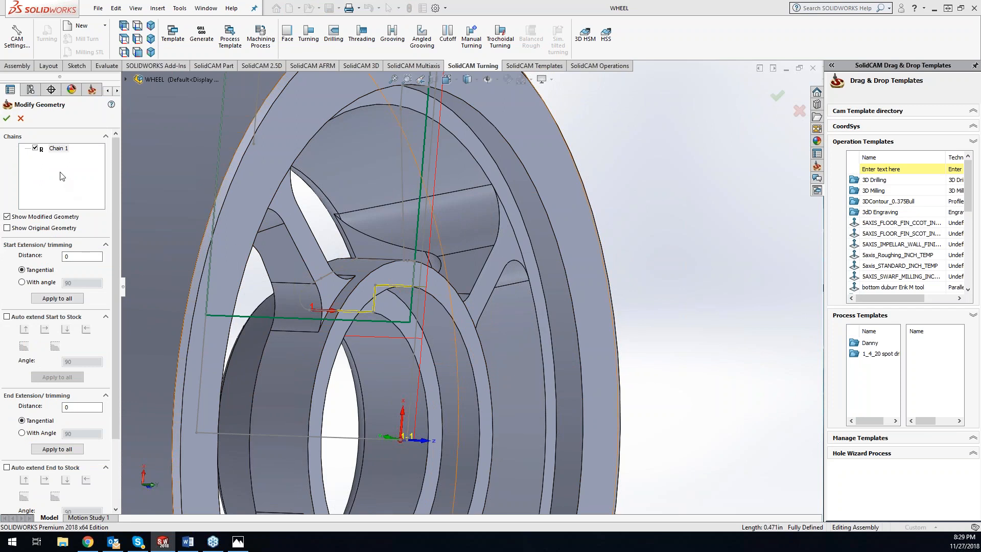
right_click(59, 149)
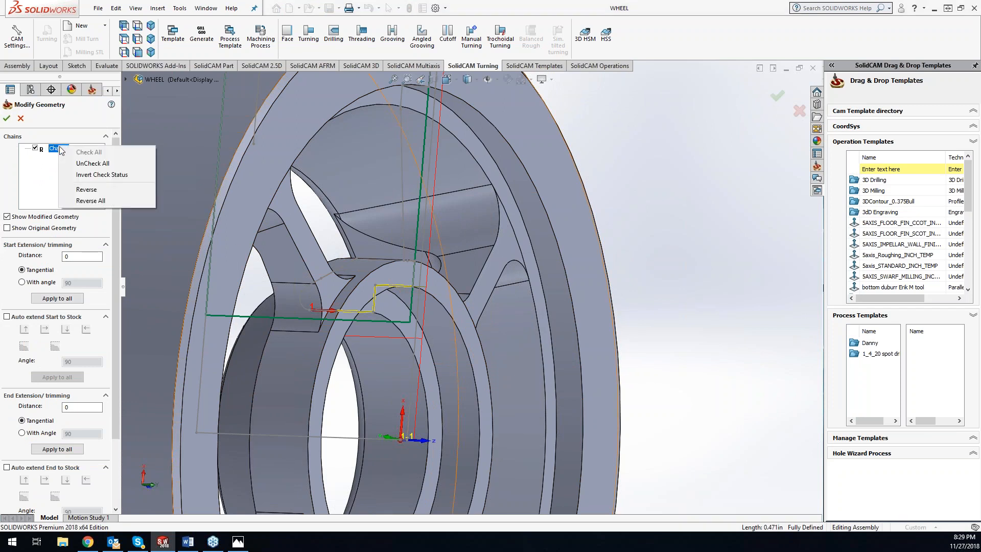
click(84, 189)
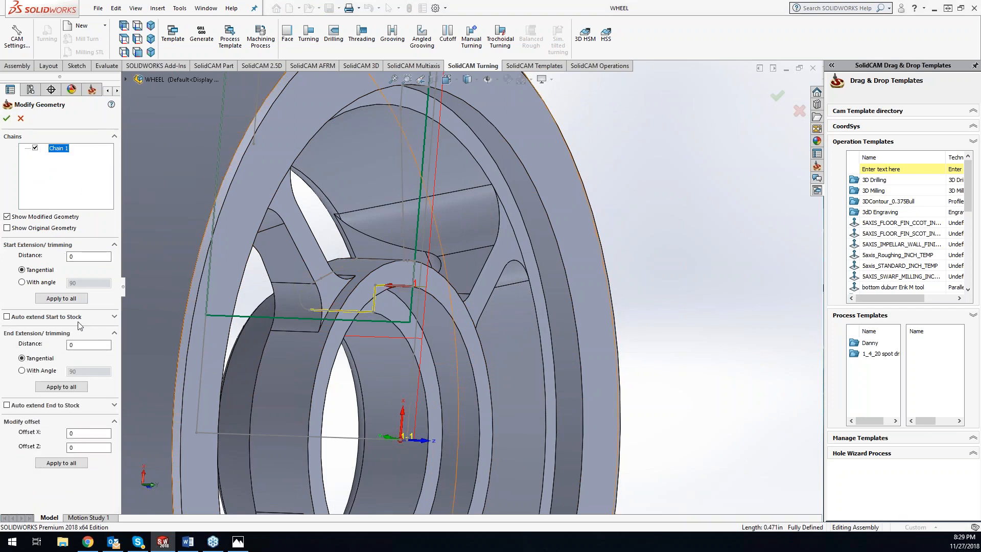
click(6, 317)
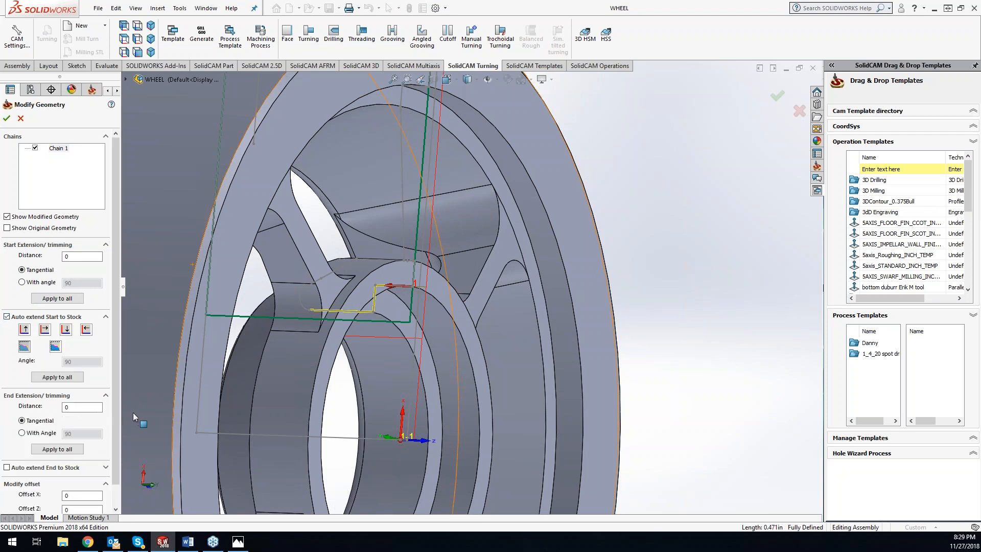
scroll(321, 395, up, 1)
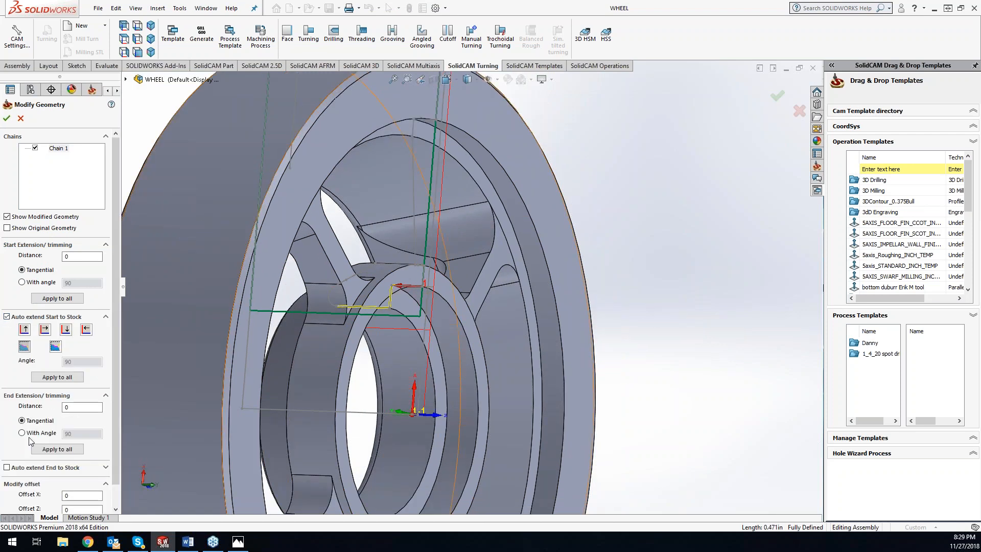
click(10, 469)
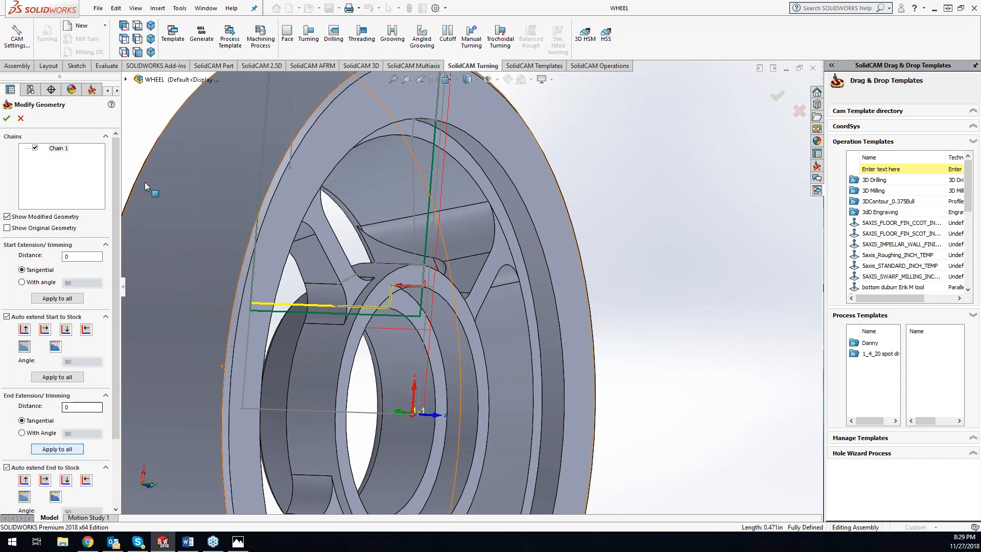
click(6, 118)
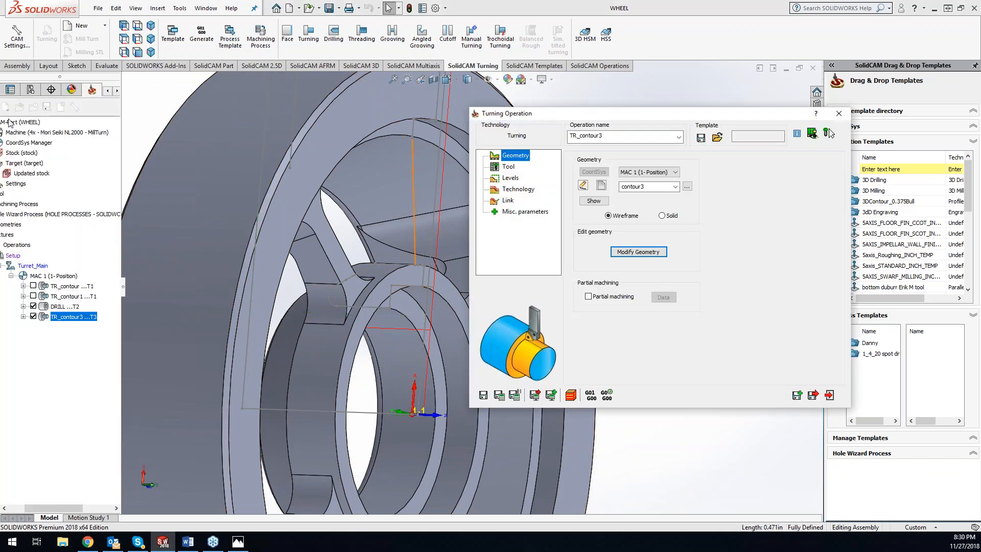
click(500, 396)
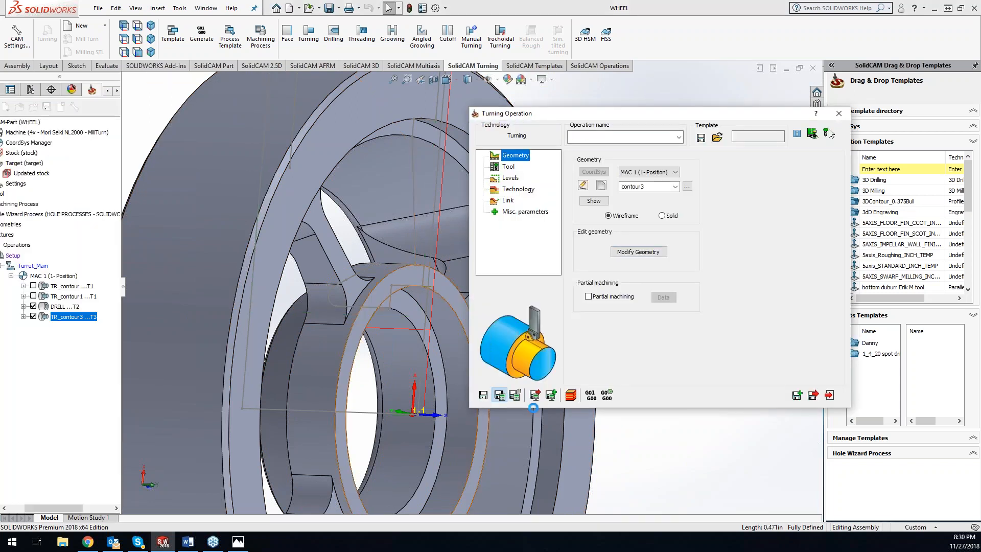
- Step through the first moves of the extended bore contour in the Turning simulation
click(571, 395)
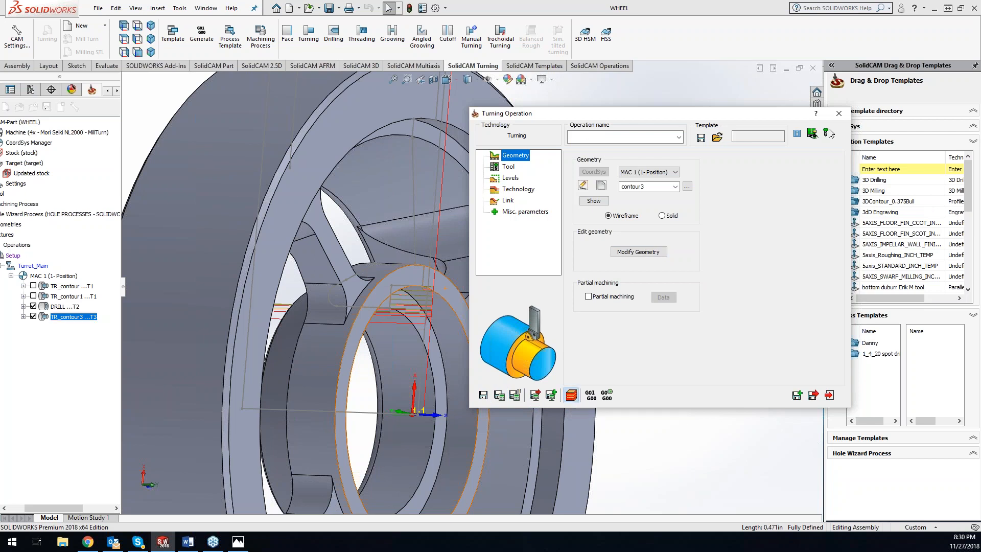
click(226, 246)
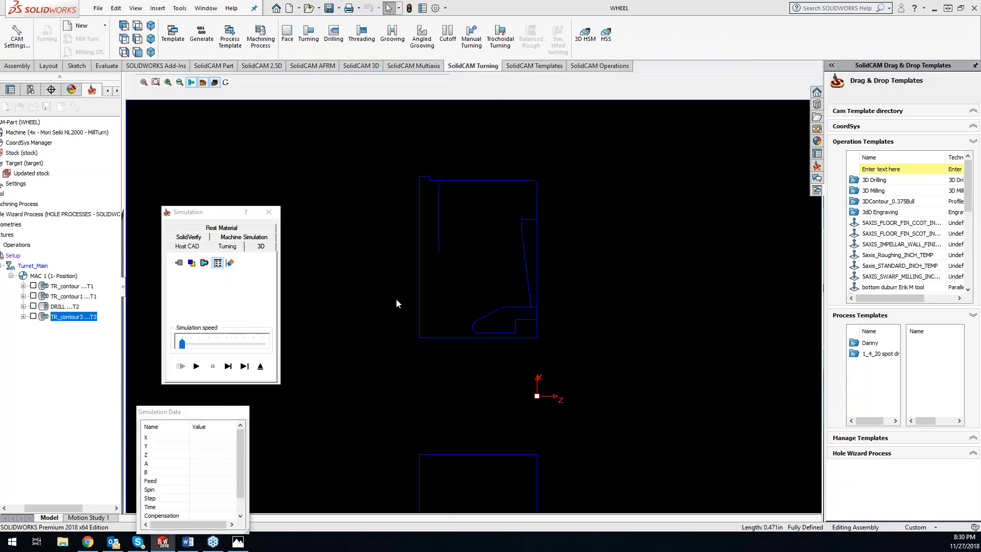
click(228, 366)
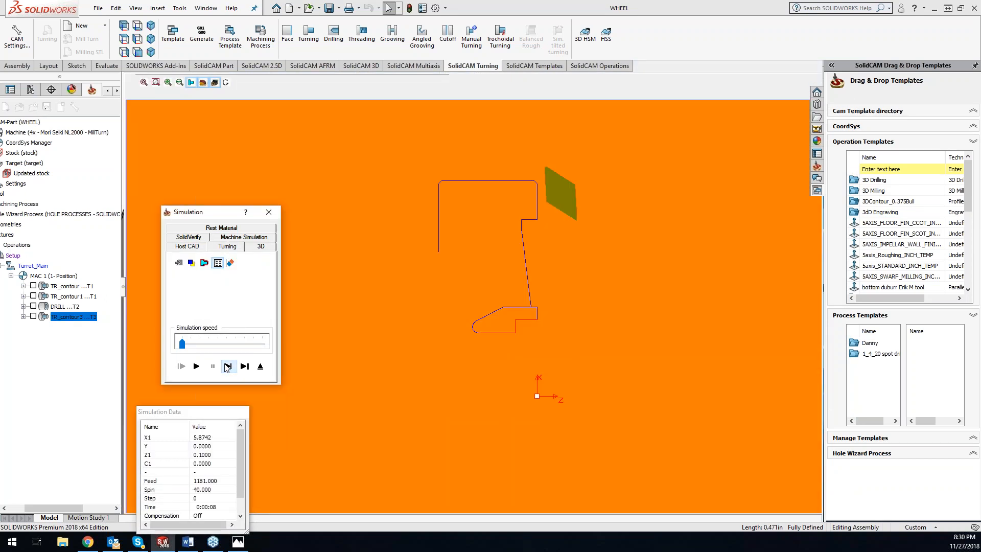
click(227, 367)
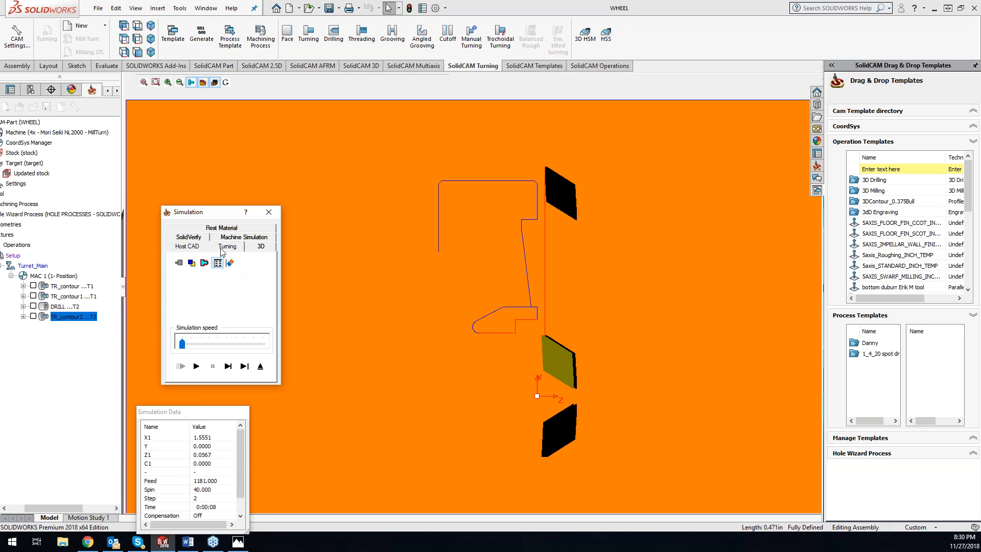
- Step through the bore operation's cutting moves in SolidVerify while viewing into the bore, and close the simulation
click(189, 237)
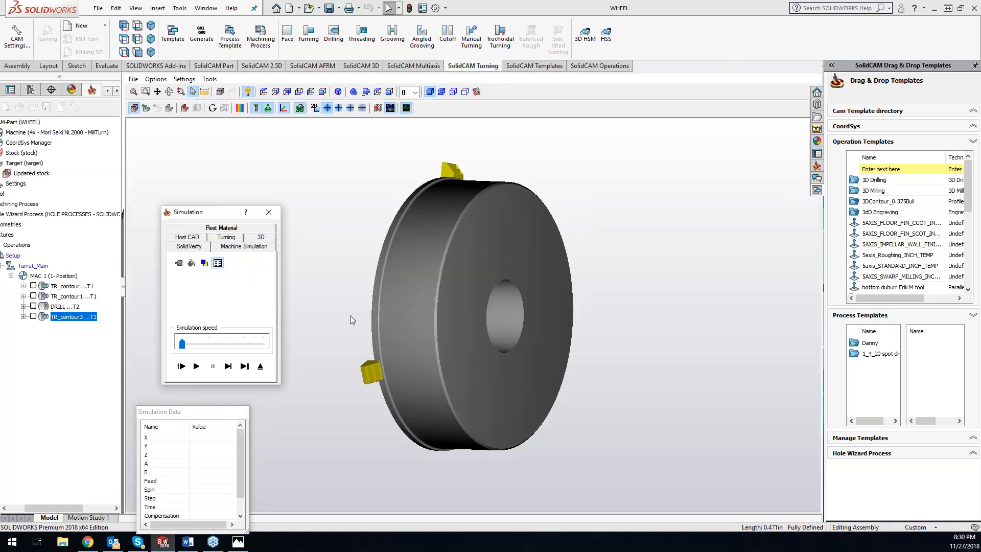
click(228, 366)
click(228, 366)
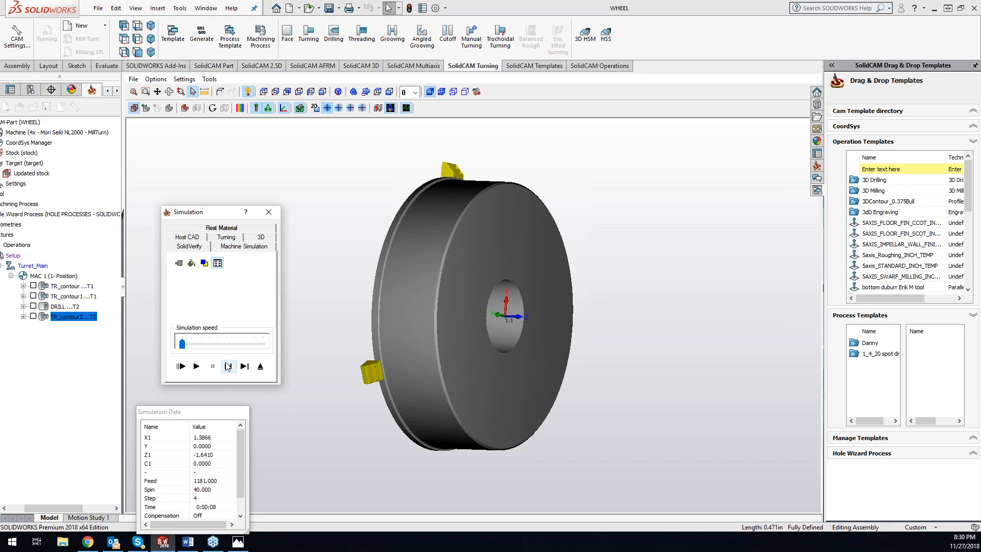
middle_drag(452, 339, 427, 320)
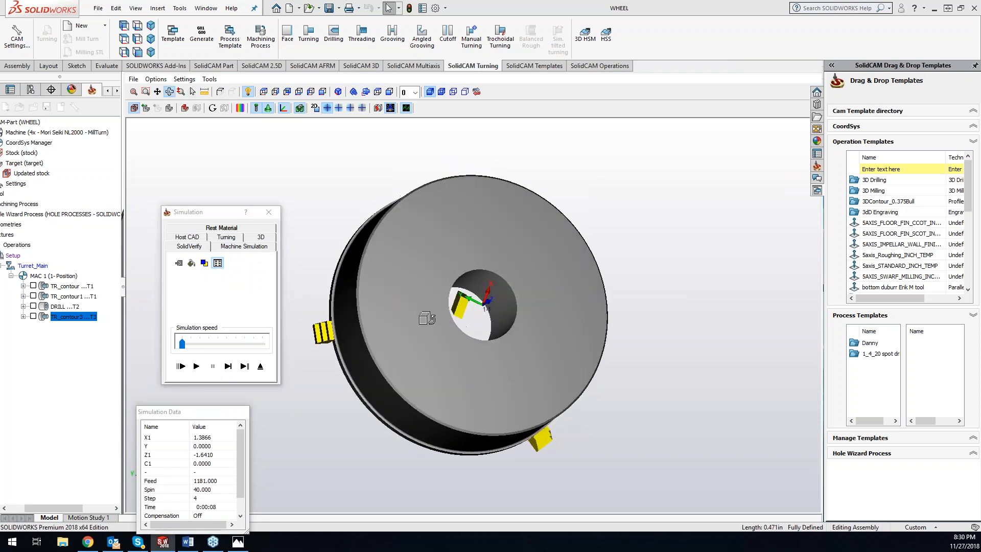
click(234, 367)
click(229, 367)
click(228, 367)
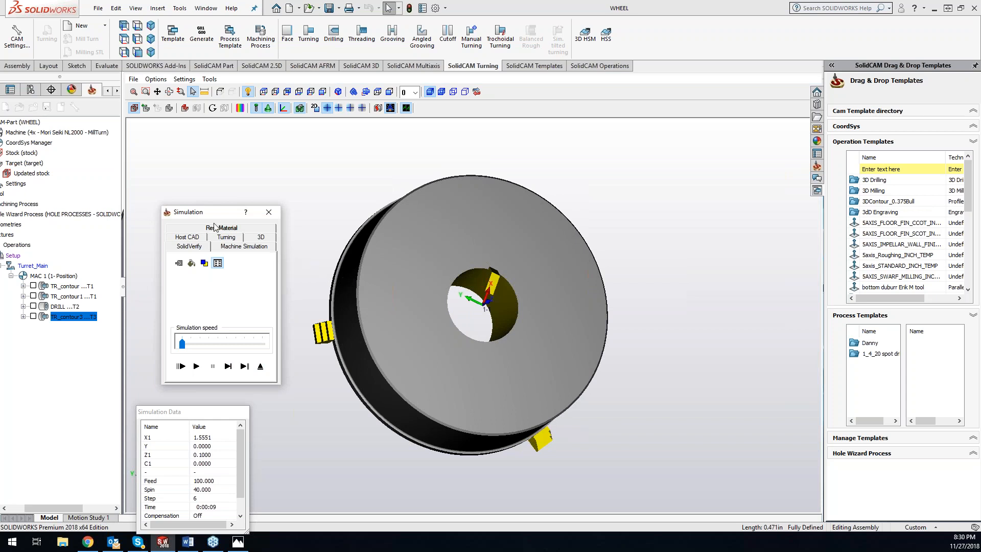
click(272, 217)
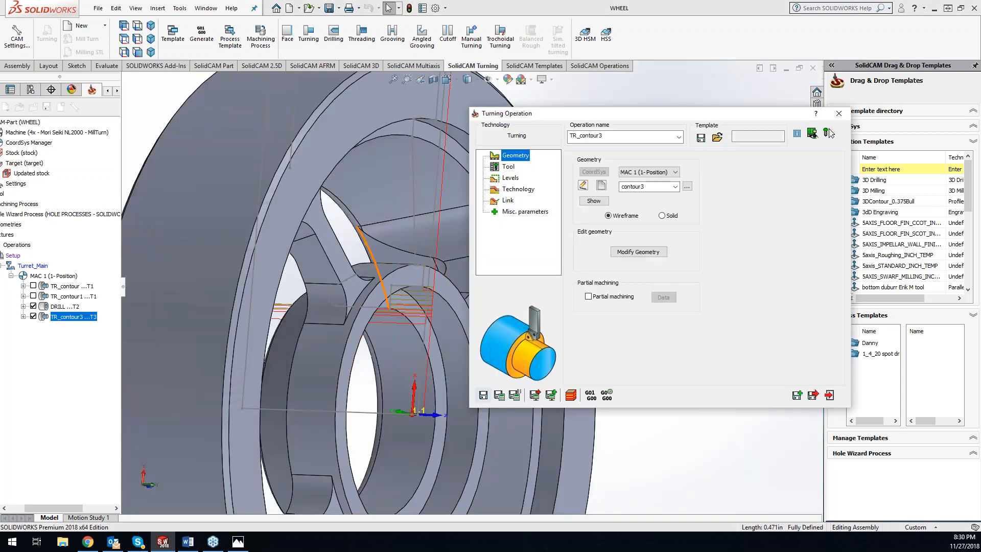
- Set the insert lead angle of internal turning tool 3 to 0, and save and calculate the bore operation
click(508, 166)
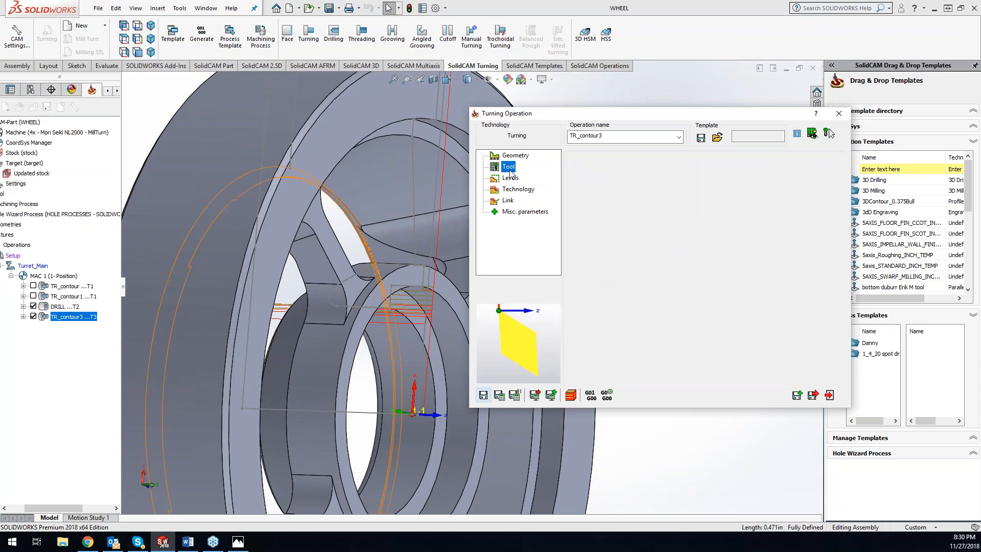
click(638, 325)
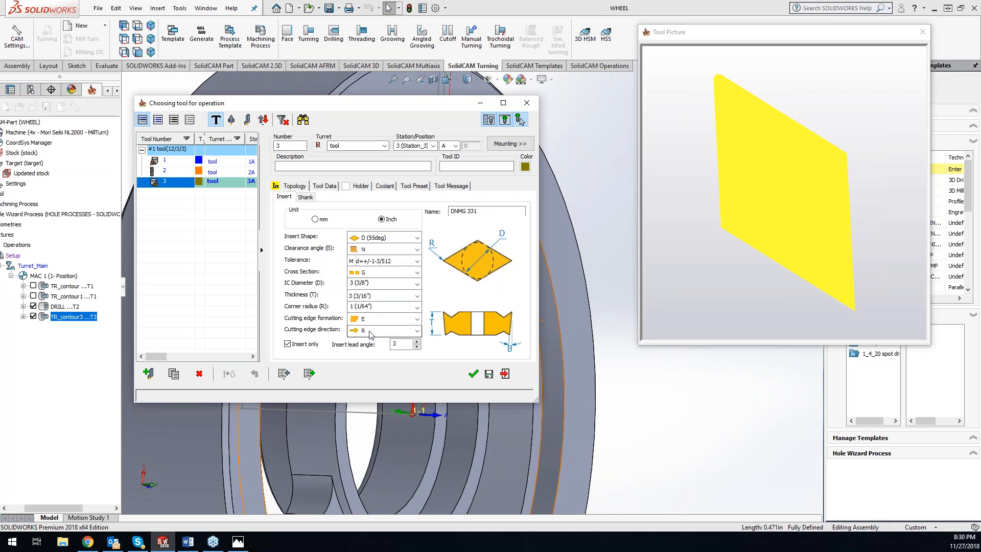
double_click(401, 344)
text(0)
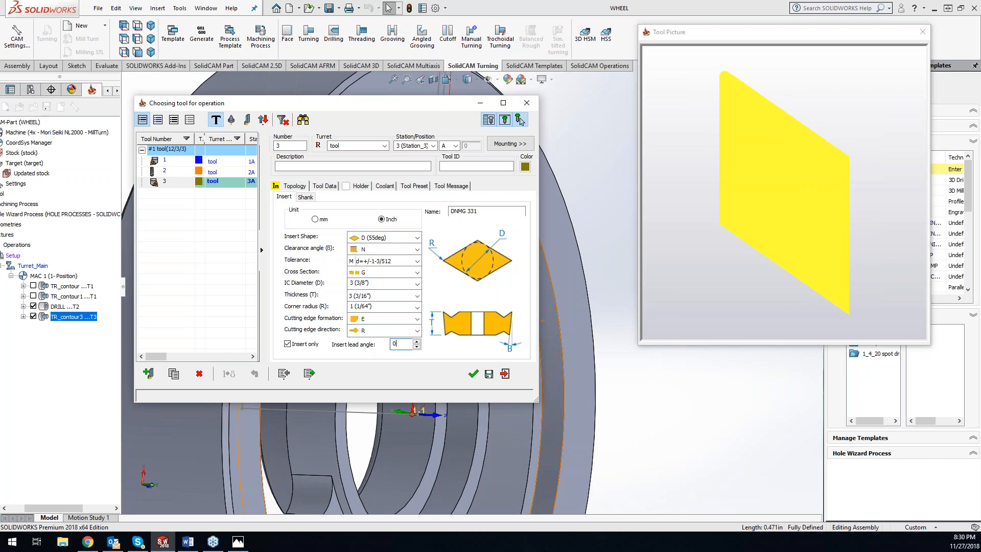
click(473, 377)
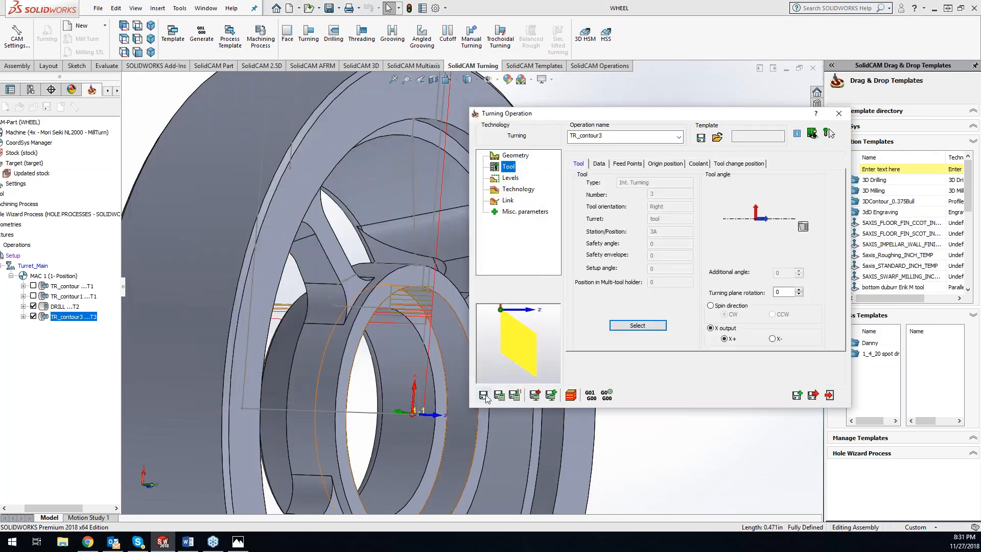
click(499, 395)
- Step through the bore operation with the 0-degree insert lead angle in SolidVerify, and close the simulation
click(571, 395)
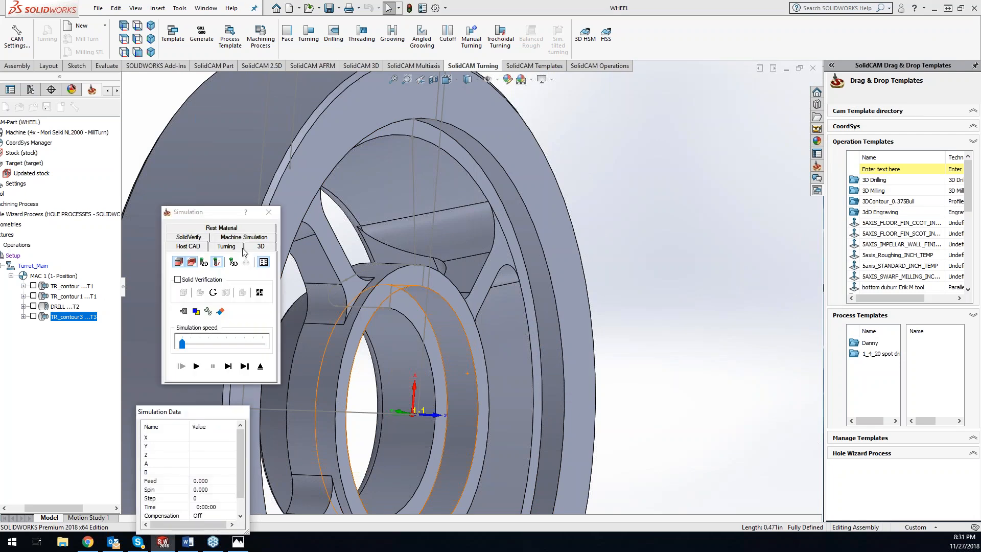
click(189, 238)
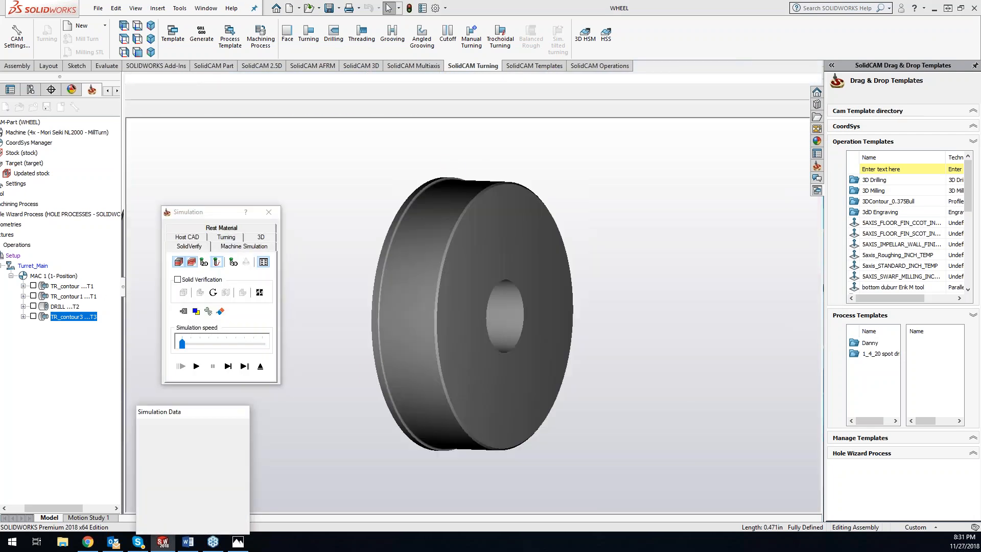
click(227, 366)
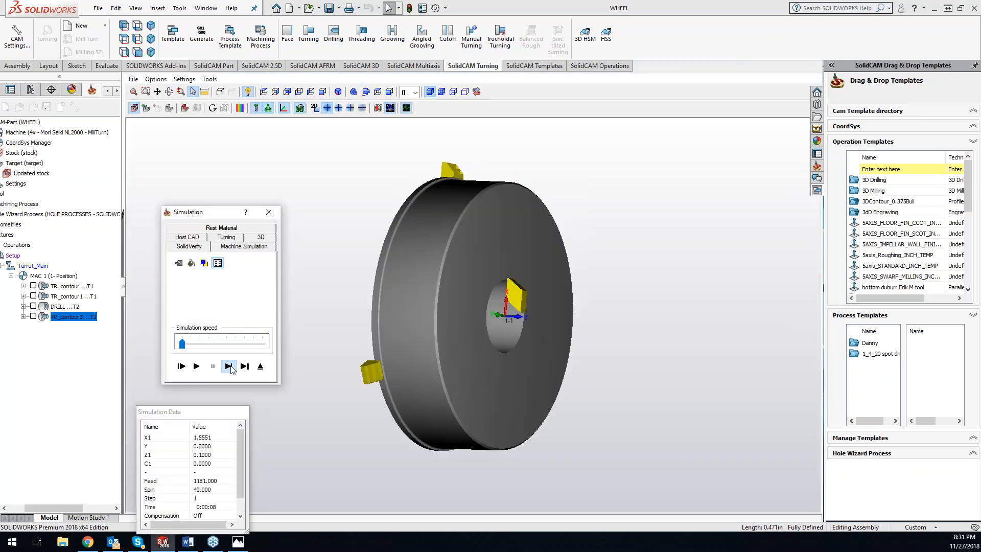
click(228, 366)
click(228, 366)
click(228, 365)
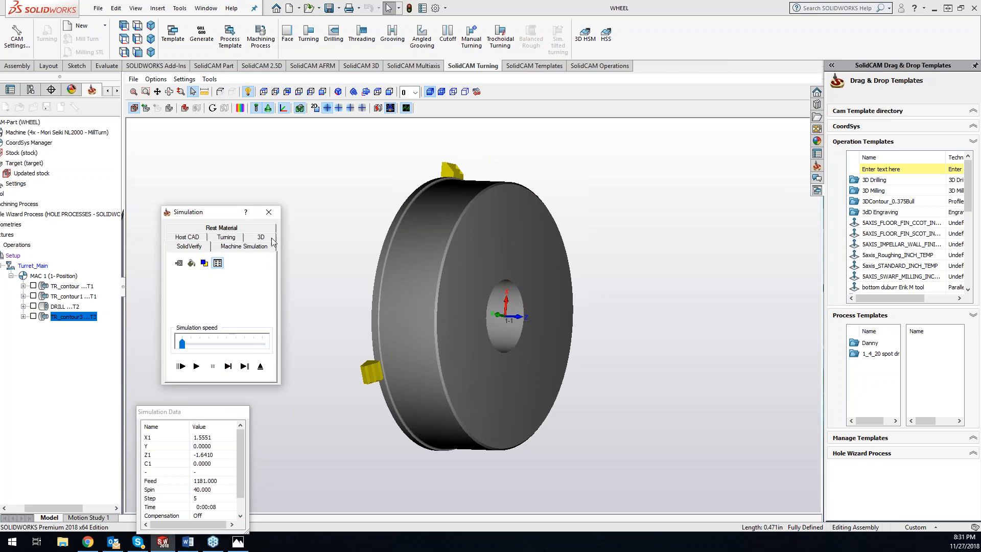
click(268, 213)
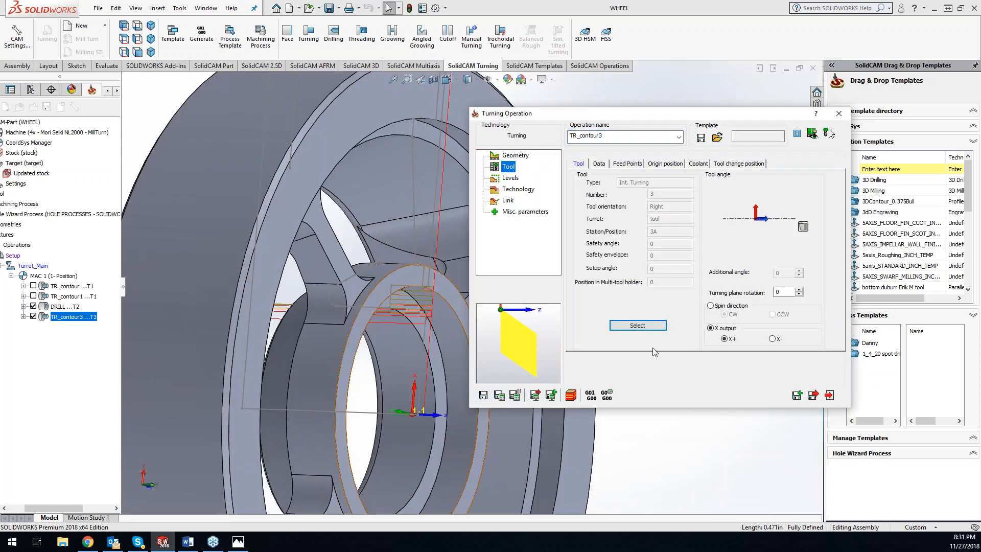
- Restore the insert lead angle of internal turning tool 3 to 3
click(639, 325)
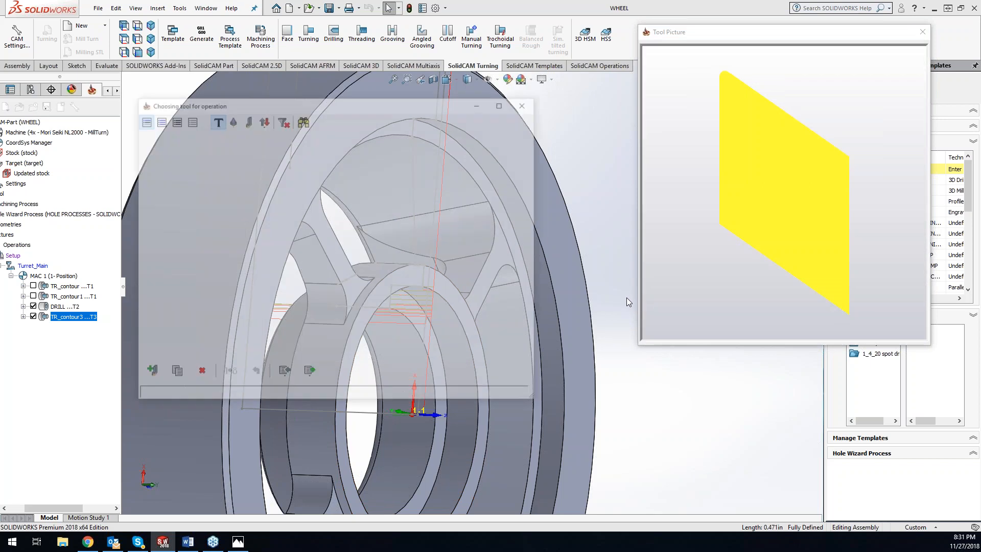
text(3)
click(474, 373)
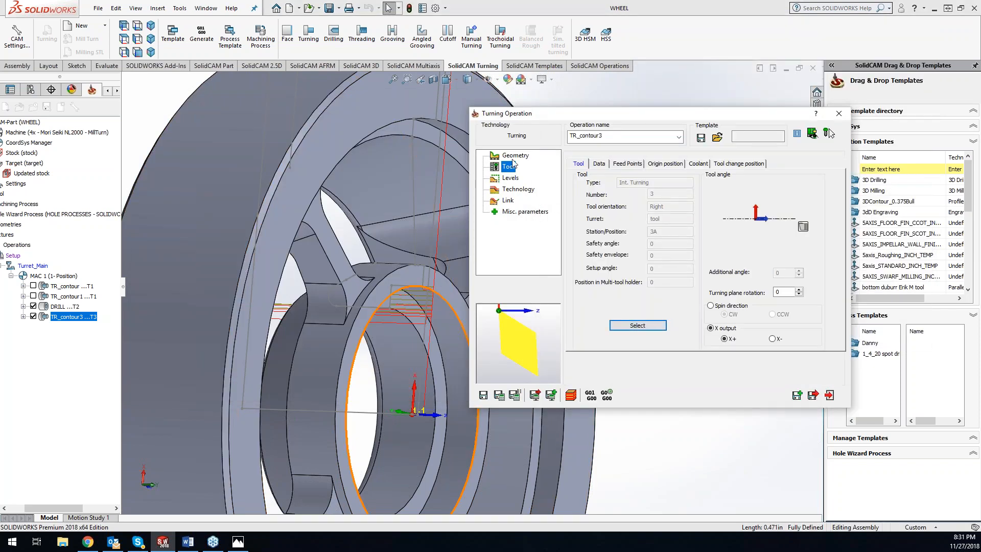
- Modify the TR_contour3 geometry with start and end extension distances of 0.025
click(515, 155)
click(626, 257)
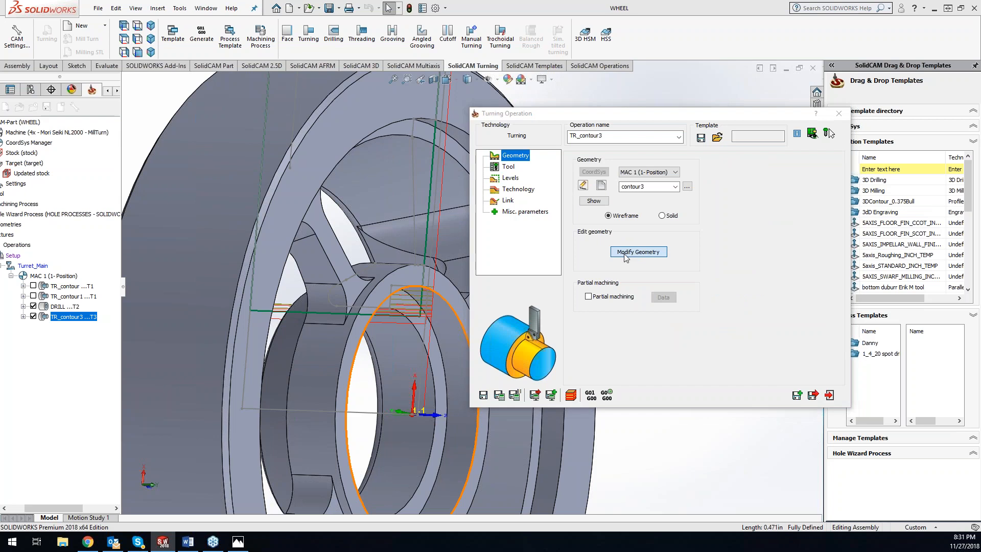
click(78, 257)
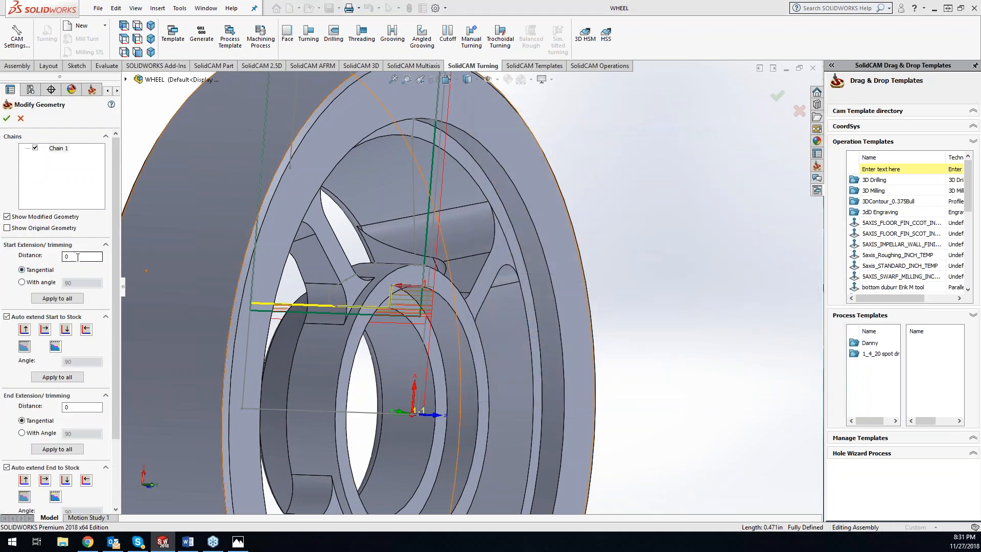
click(78, 257)
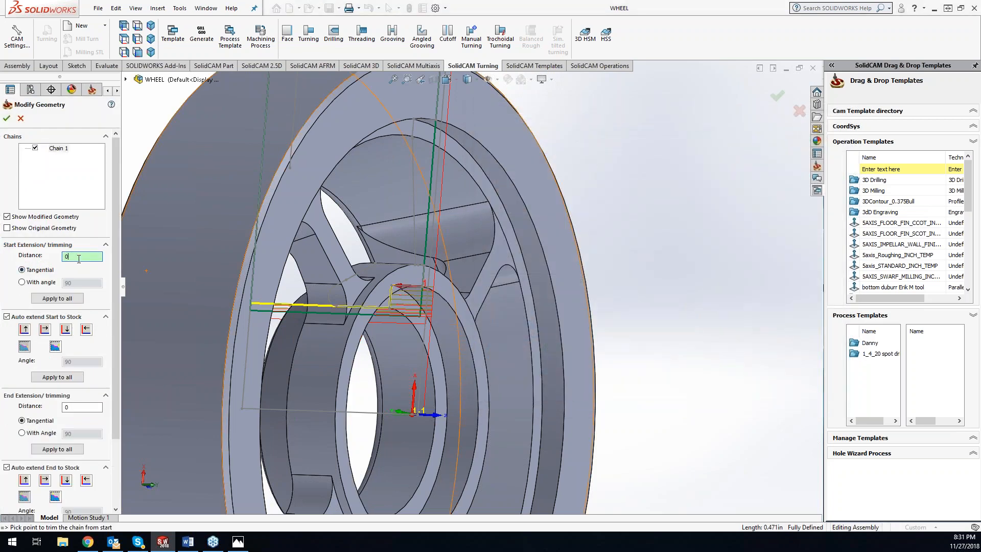
text(.02)
click(80, 407)
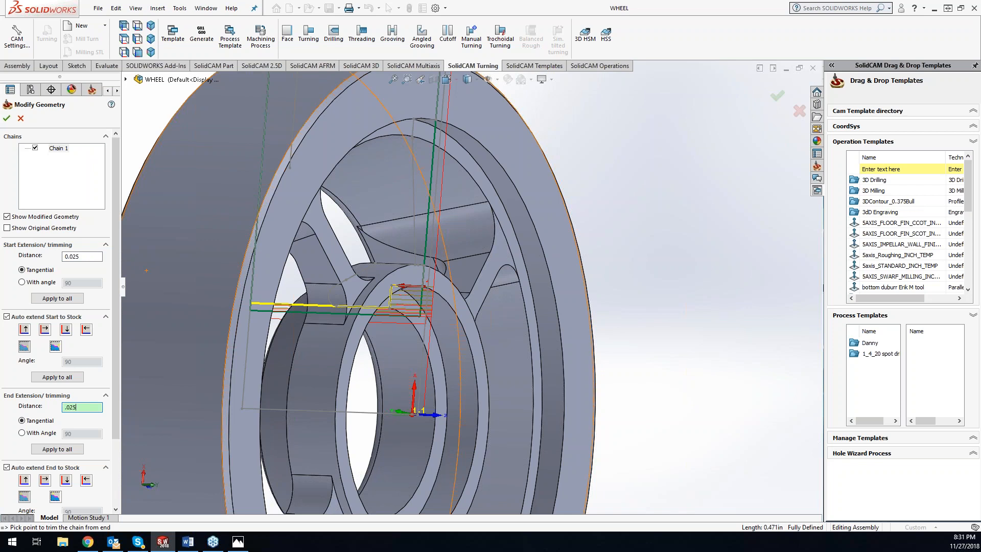
click(7, 118)
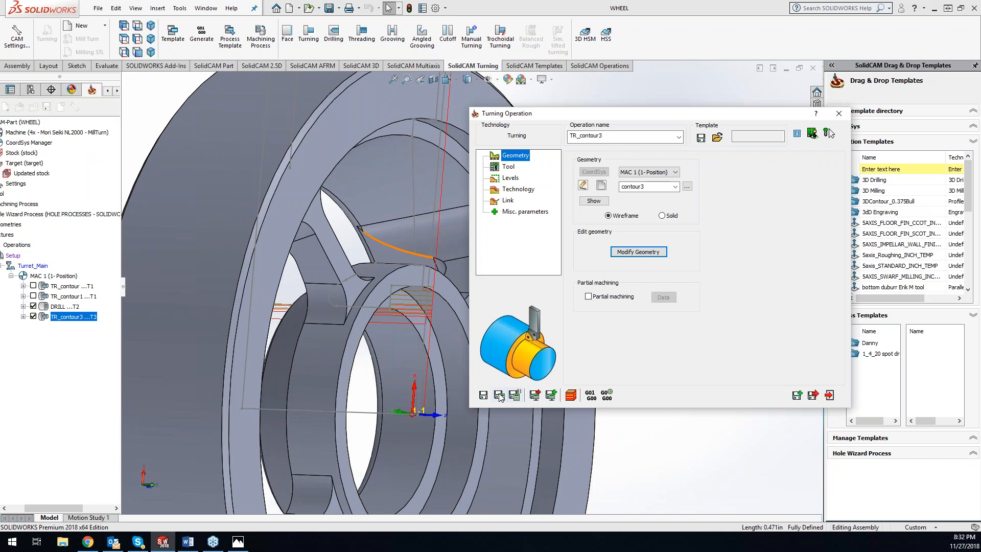
- Review the insert and shank settings of internal turning tool 3 for the bore operation
click(508, 166)
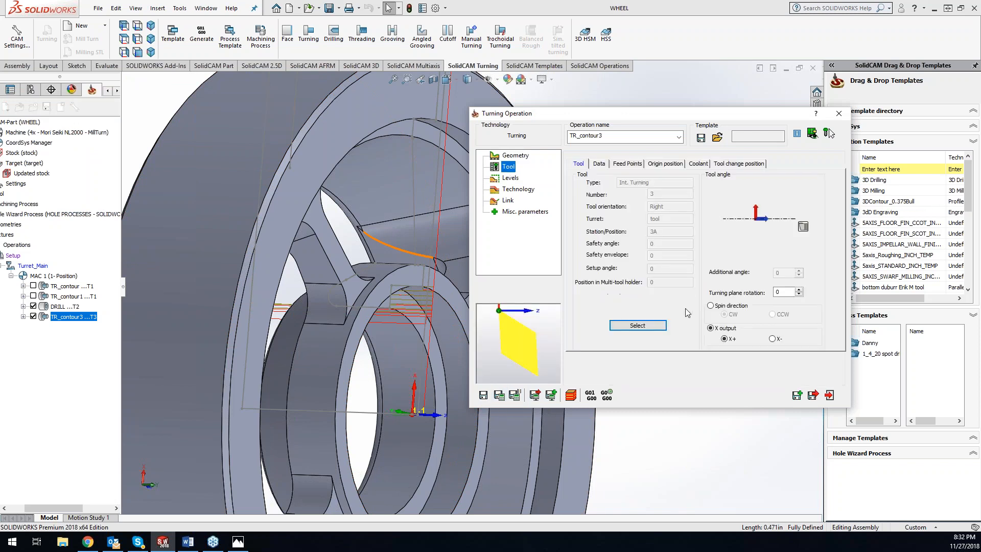
click(655, 326)
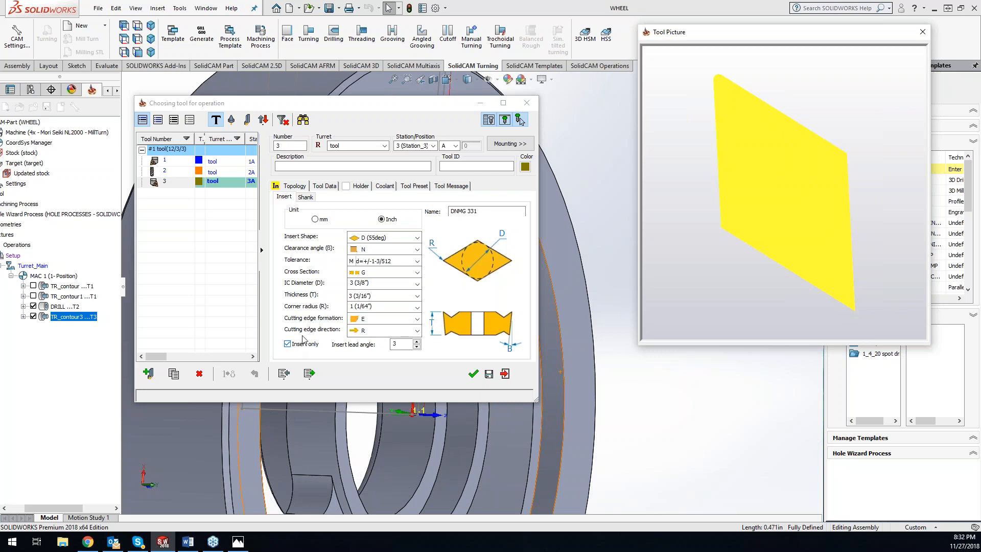
click(306, 197)
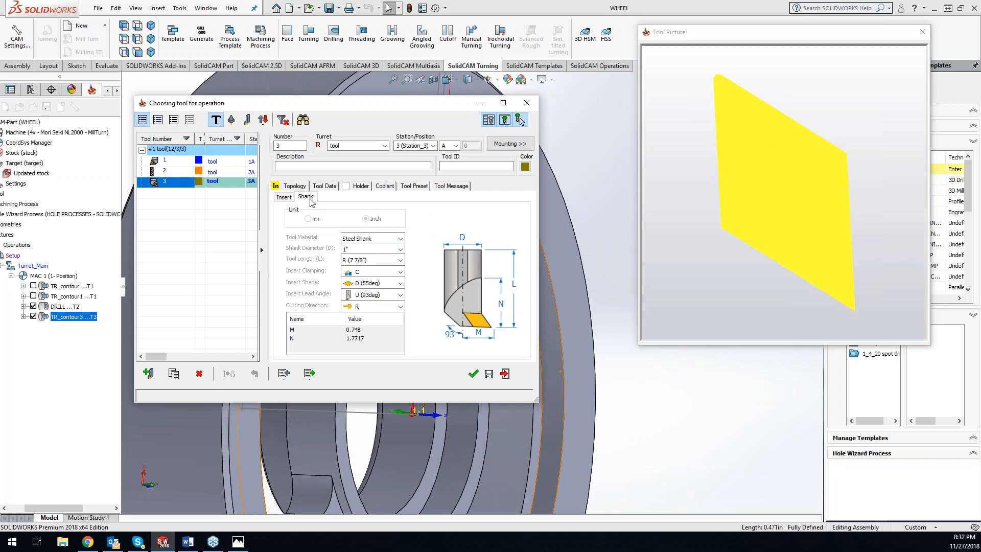
click(284, 198)
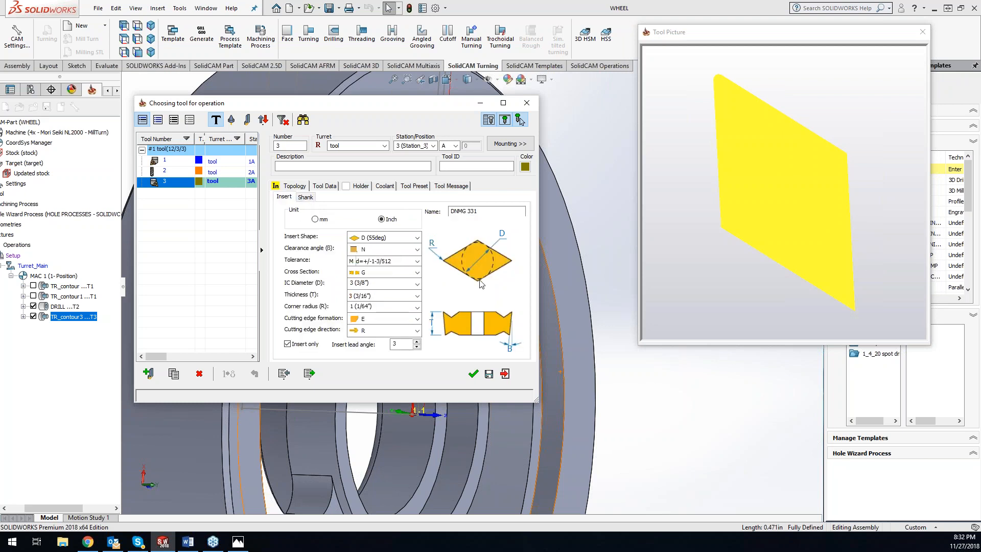
click(472, 375)
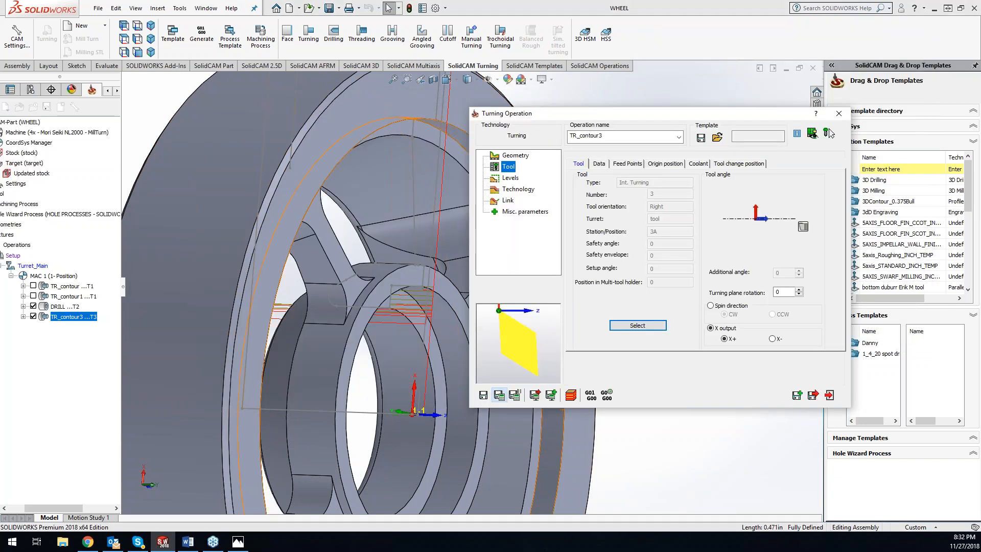
- Step through the bore operation's moves in the 2D turning simulation, and close the simulation
click(573, 395)
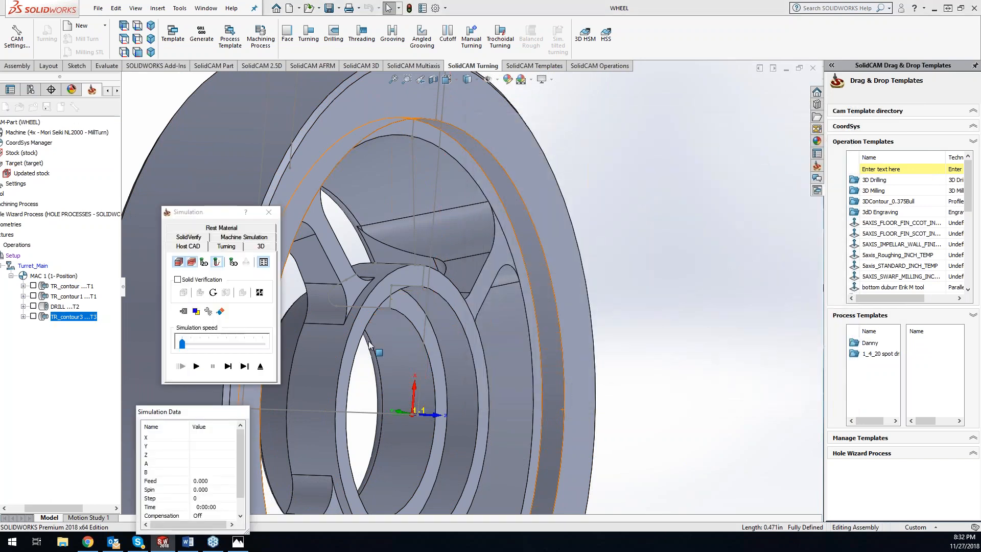
click(229, 247)
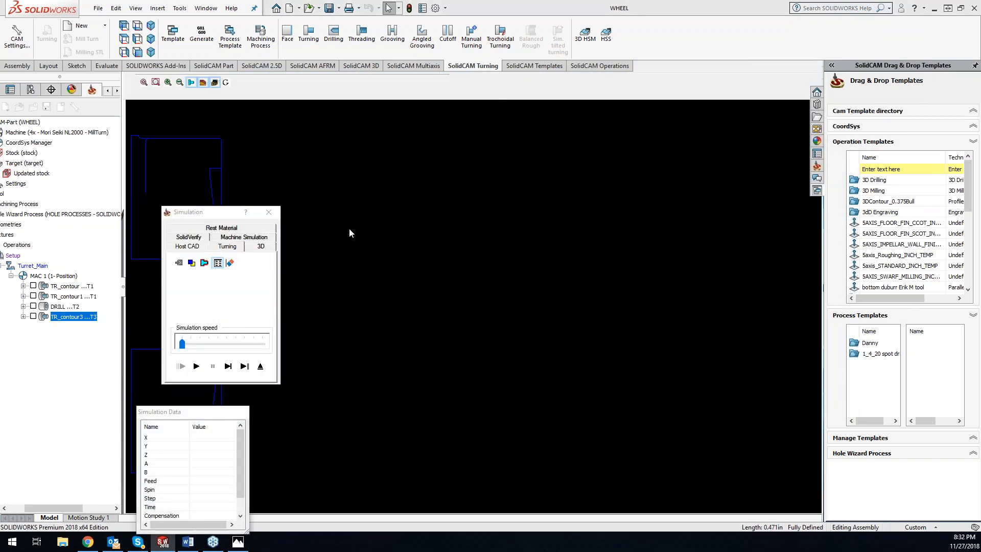
click(233, 369)
click(232, 369)
click(232, 369)
click(233, 369)
click(232, 369)
click(233, 368)
click(232, 368)
click(233, 368)
click(233, 368)
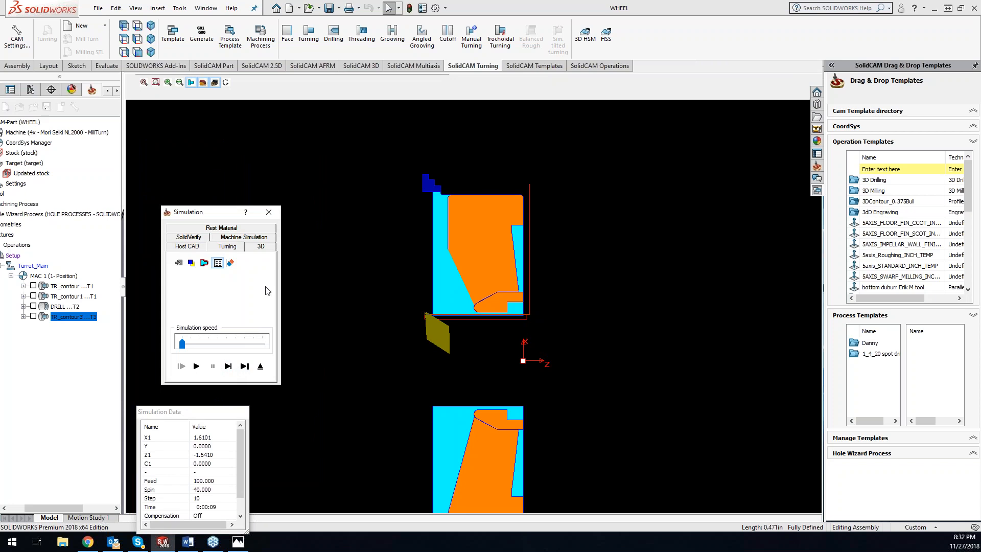
click(268, 212)
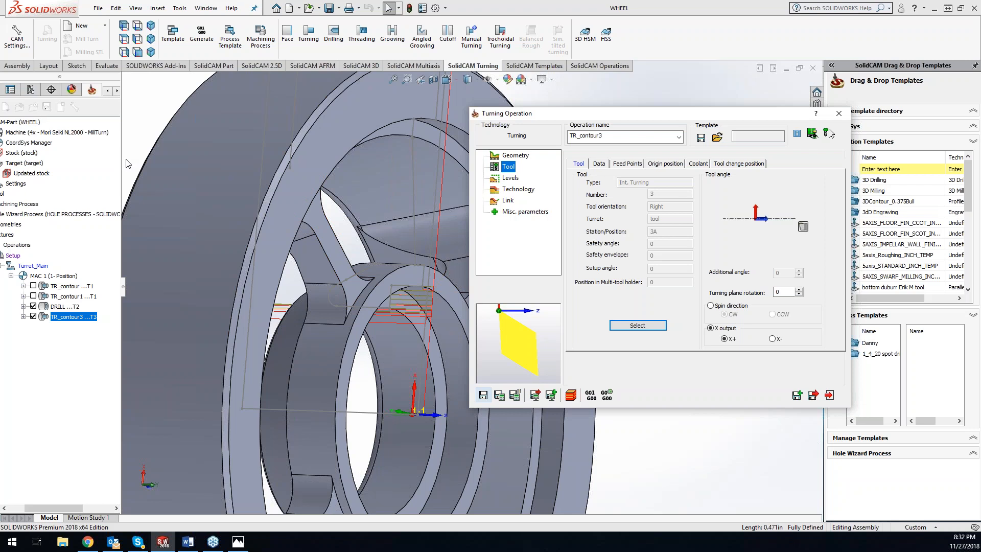
- Close and delete the TR_contour3 operation, and start a new turning operation after the drilling operation
drag(121, 163, 225, 180)
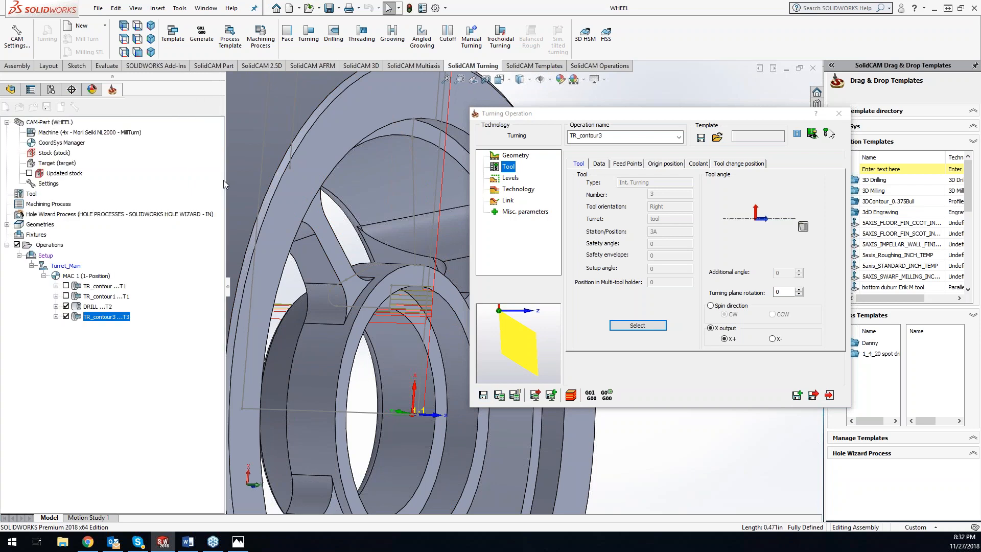
click(839, 113)
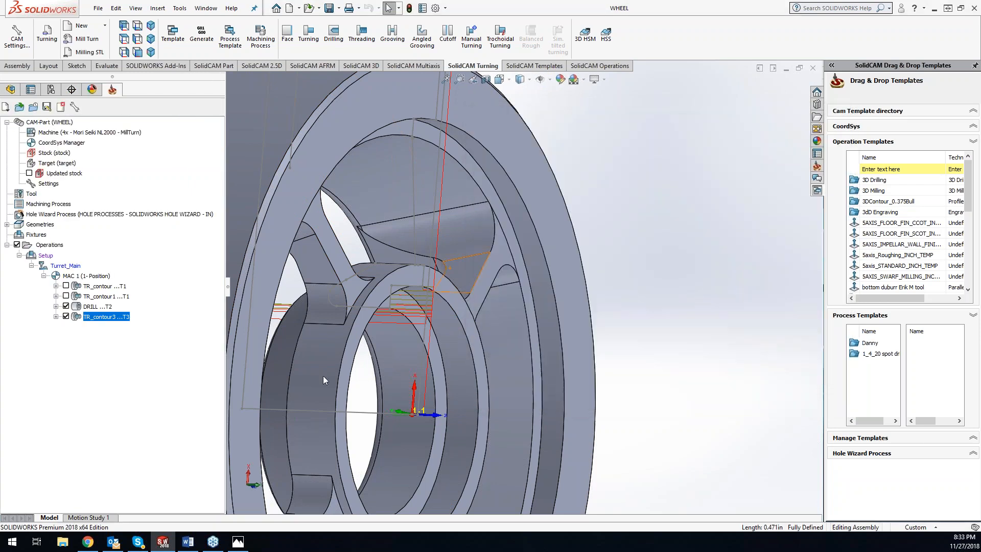
key(Delete)
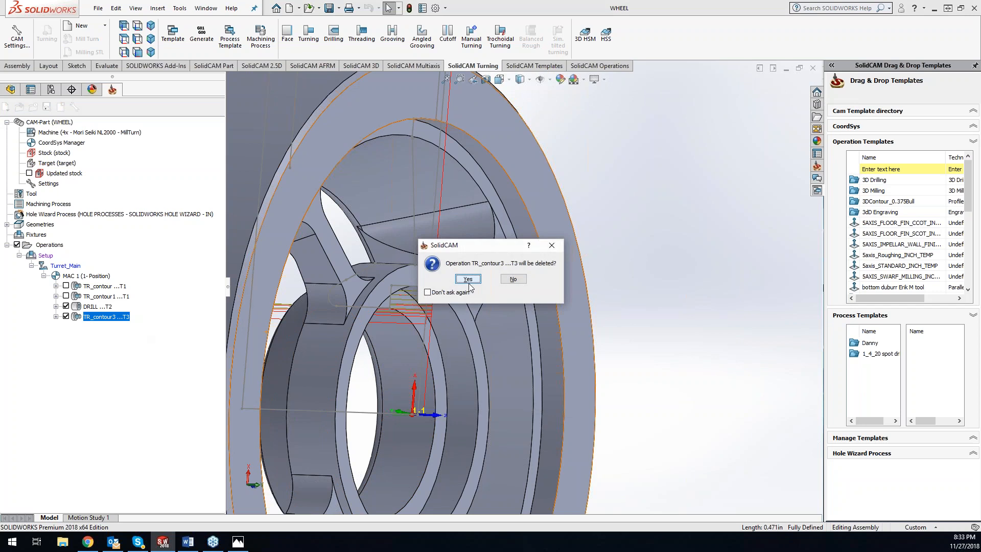
key(Return)
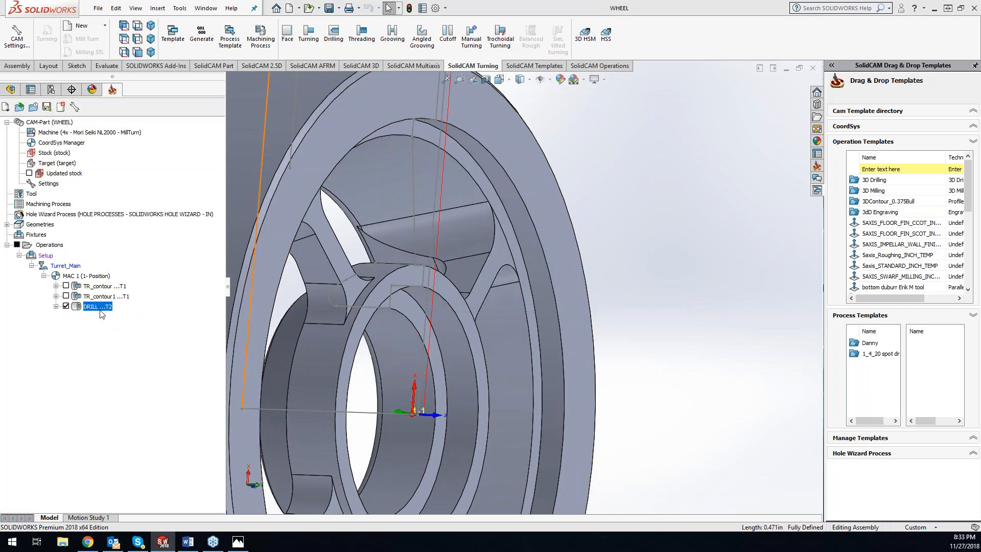
click(314, 37)
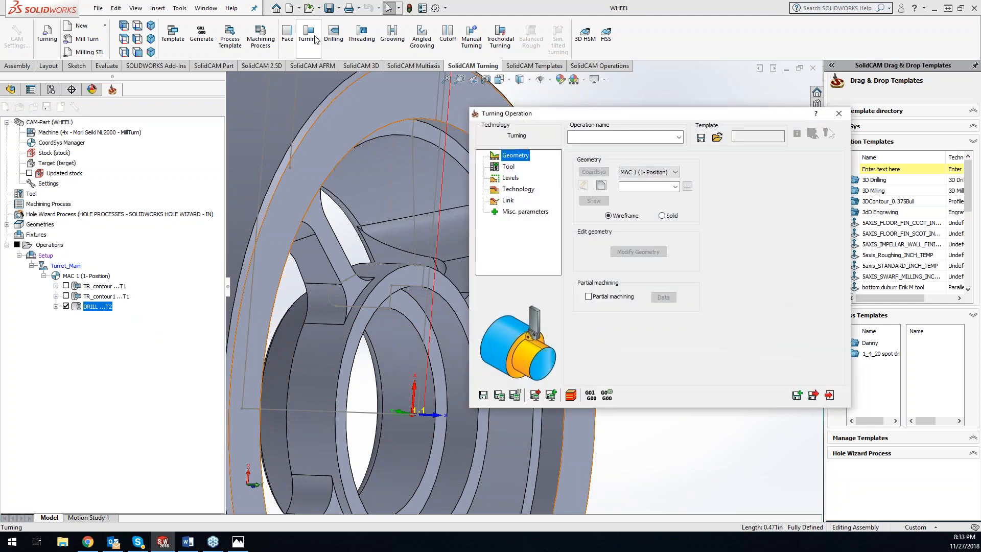
click(603, 188)
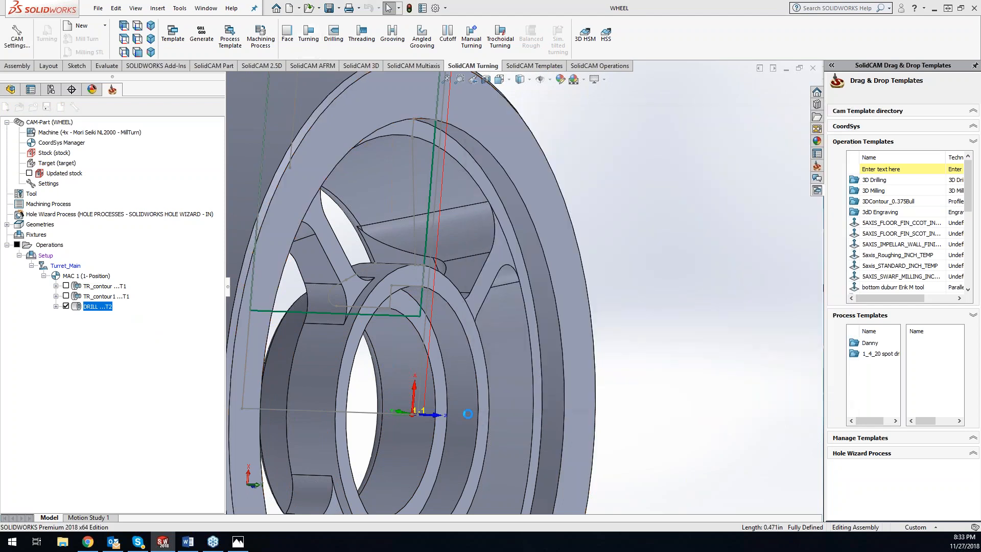
click(415, 310)
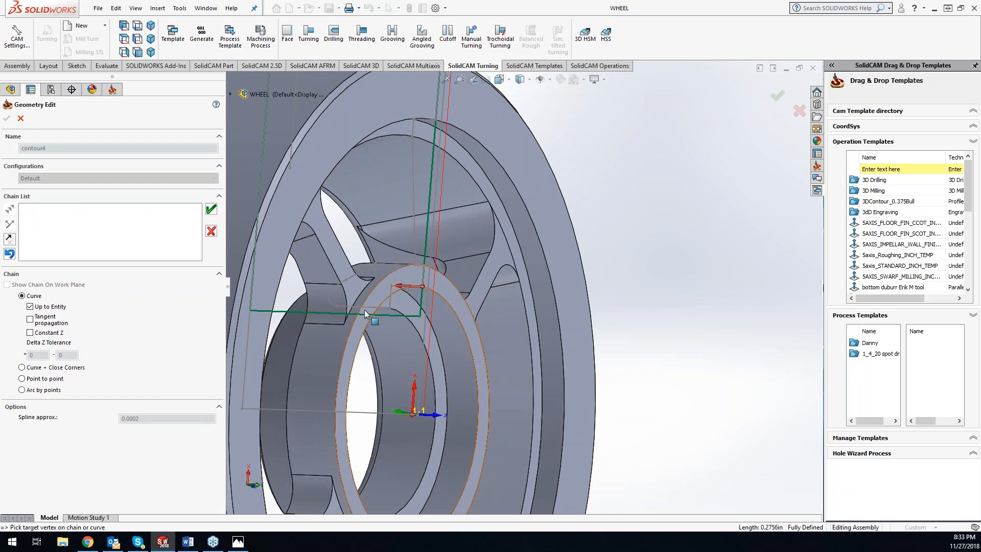
click(389, 308)
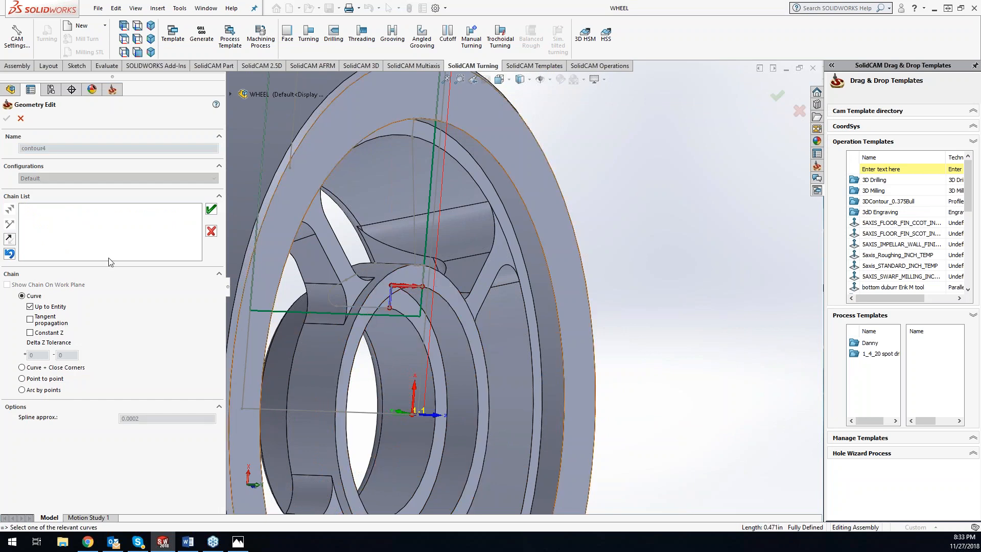
click(9, 254)
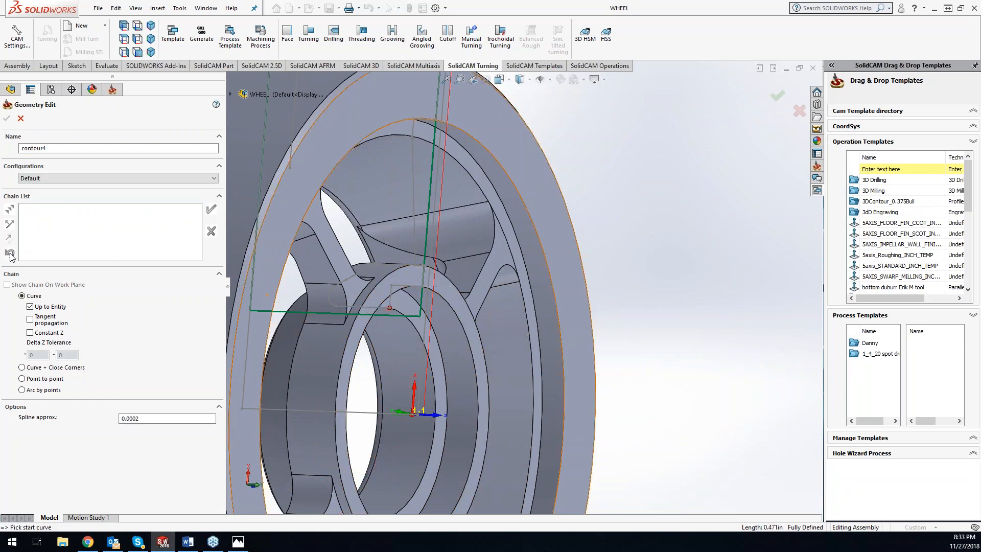
click(20, 118)
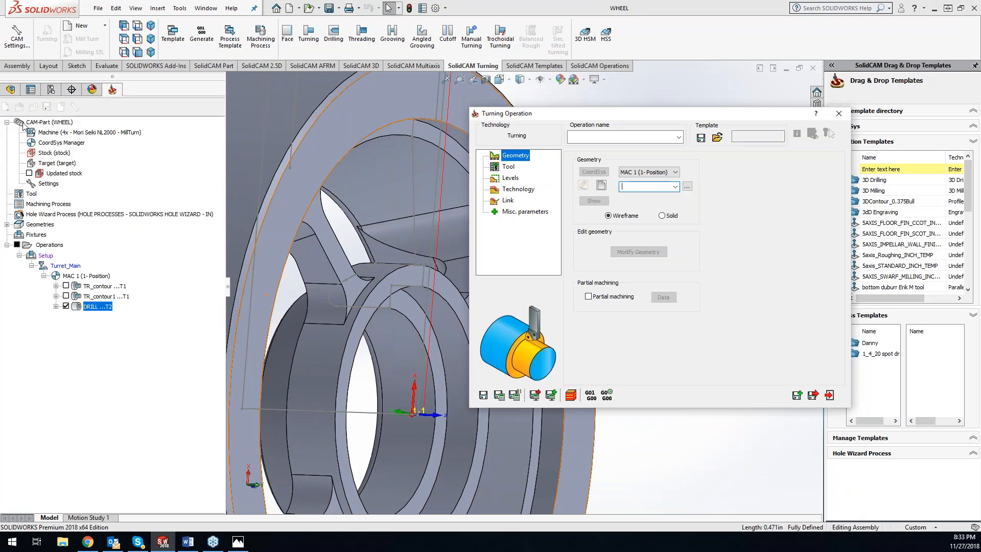
- Define a geometry named er by chaining the stepped bore profile curves with Up to Entity turned off
click(601, 185)
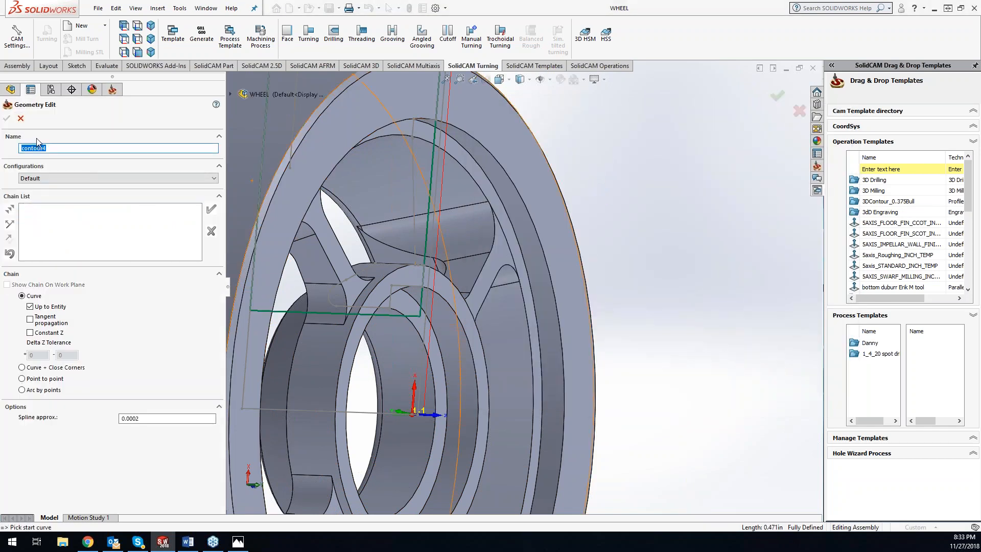
text(er)
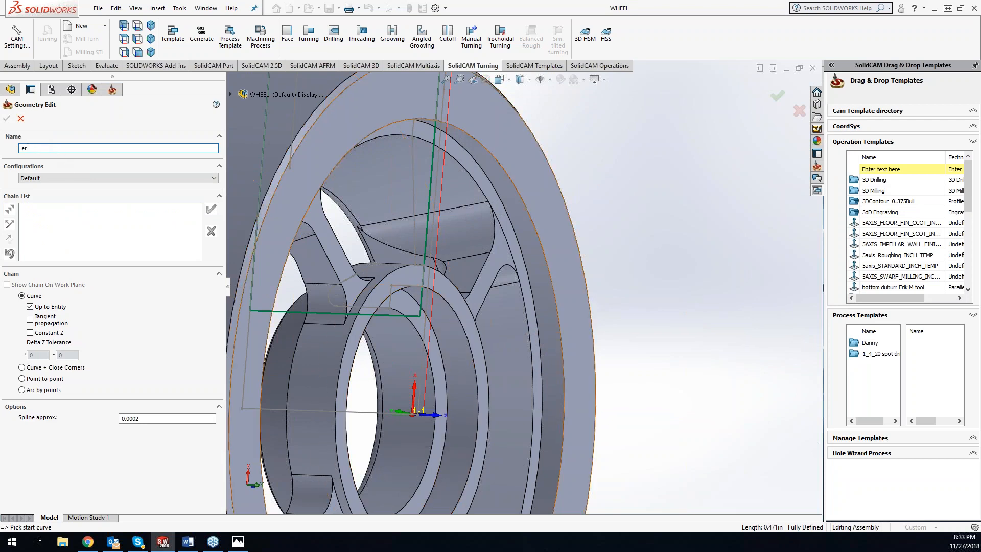
click(31, 307)
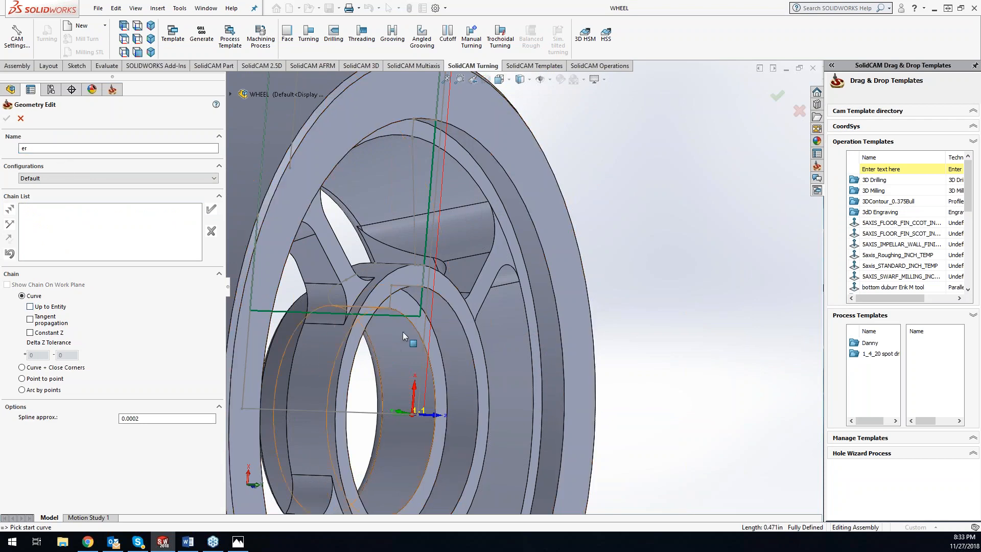
click(415, 286)
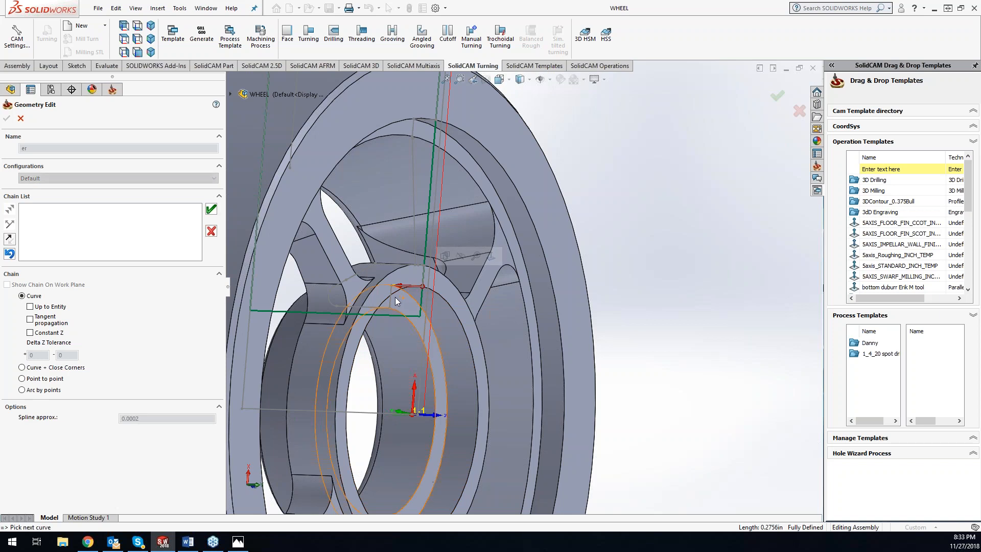
click(367, 309)
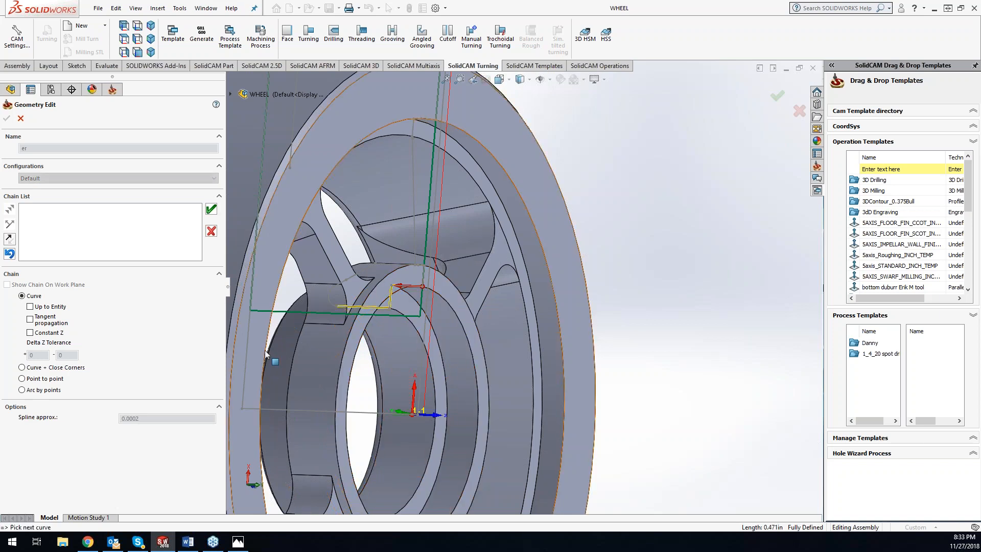
click(211, 209)
click(7, 118)
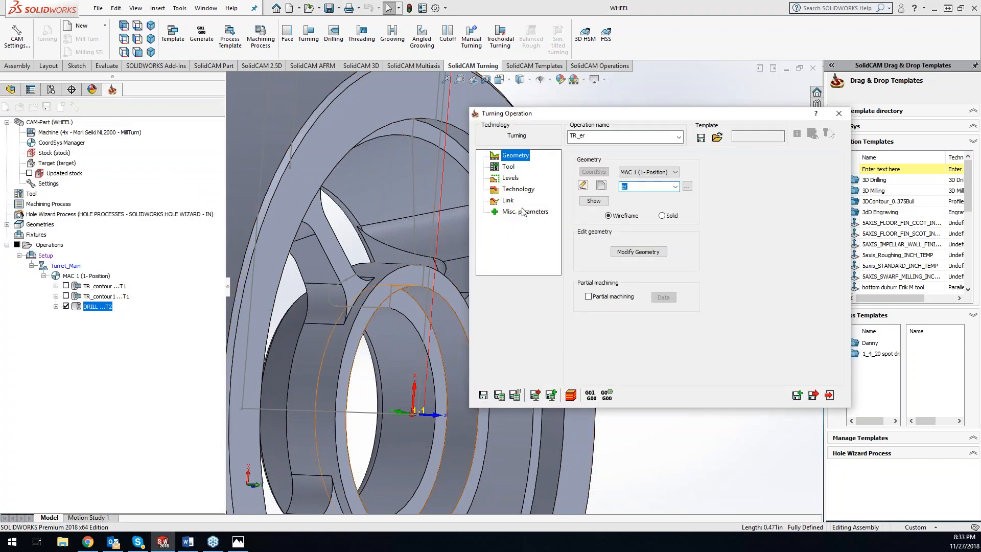
- Modify the er geometry with start and end extension distances of 0.1, and enable automatic extension of its end to the stock
click(637, 253)
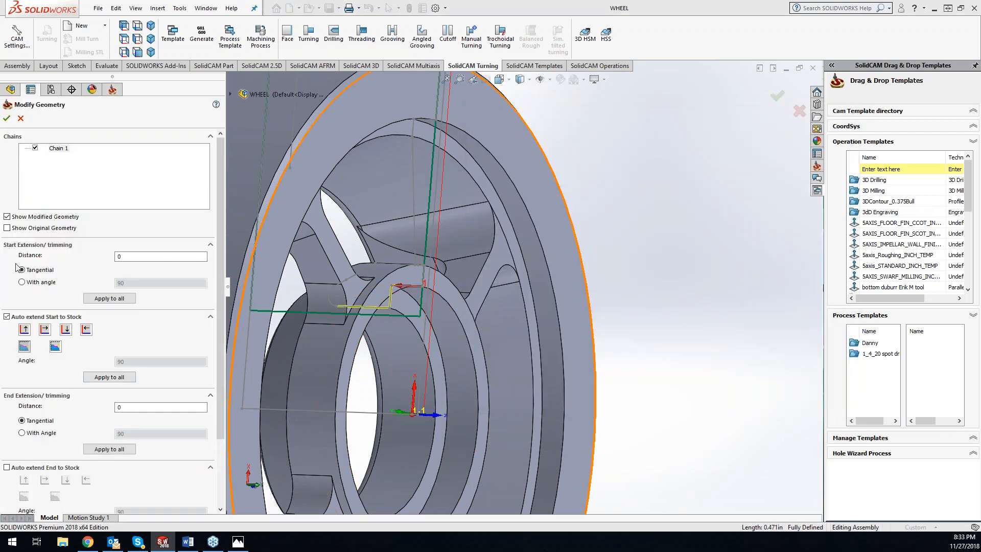
click(120, 258)
drag(200, 257, 82, 260)
text(.)
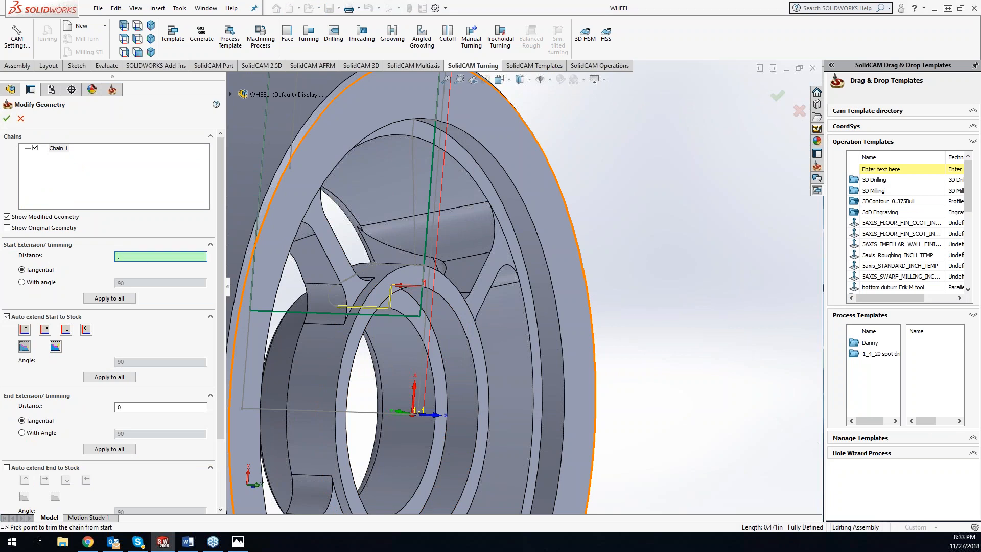
text(1)
click(8, 468)
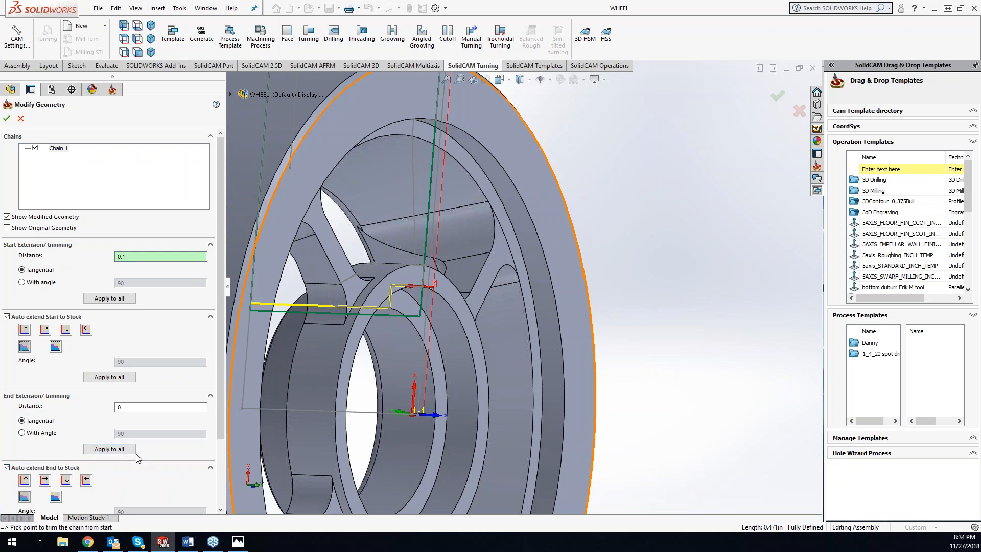
click(133, 406)
text(.1)
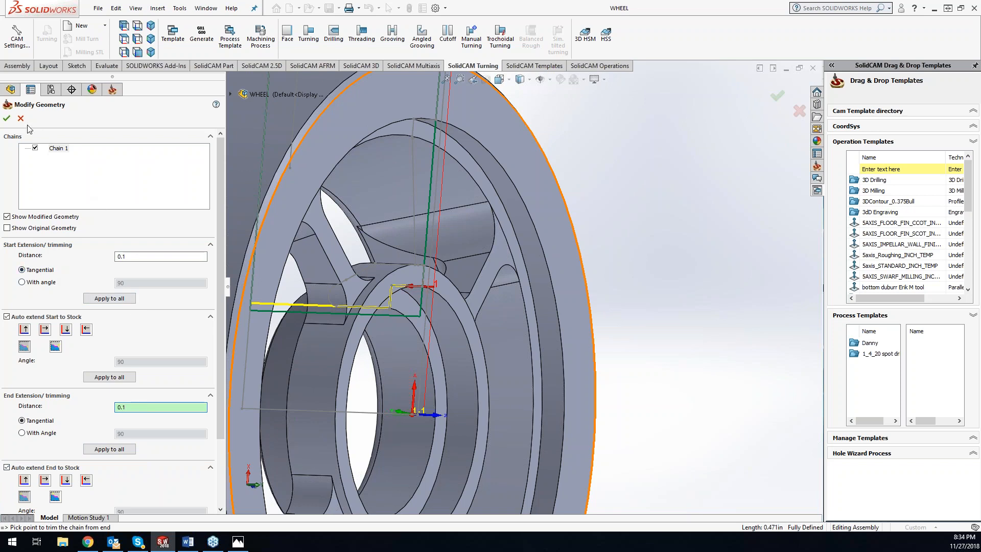
click(6, 119)
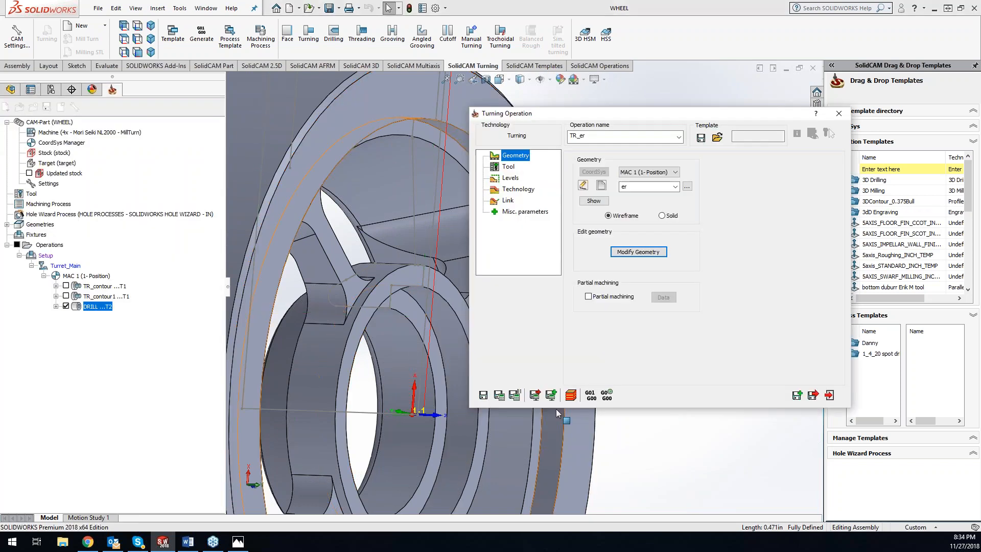
- Assign the existing internal turning tool 3 with the DNMG 331 insert to the TR_er operation
click(506, 398)
click(454, 282)
click(508, 167)
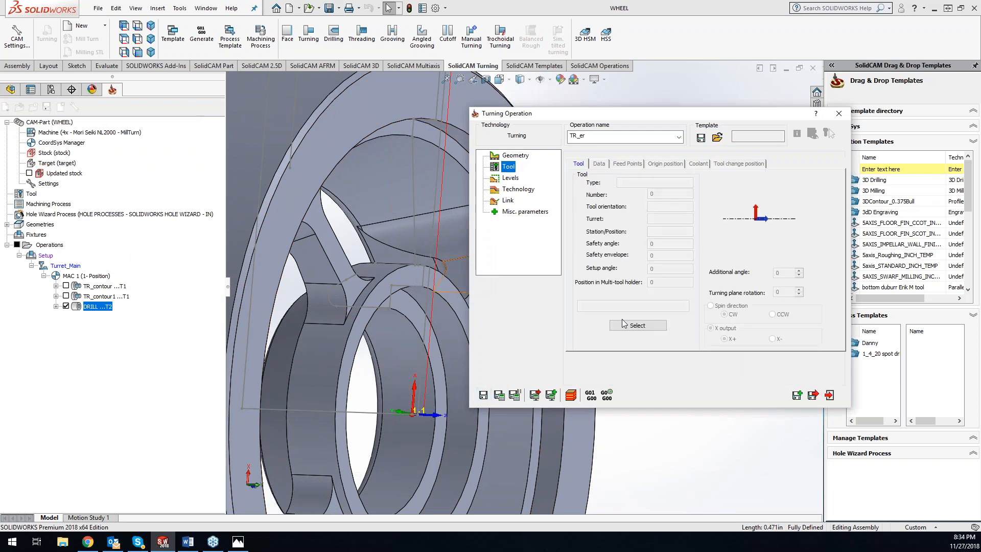
click(625, 325)
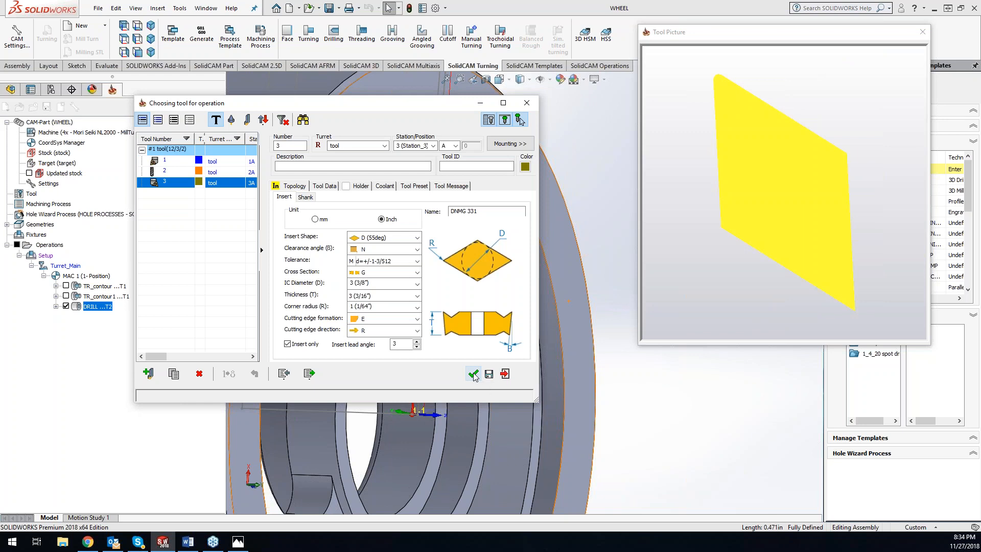
click(474, 374)
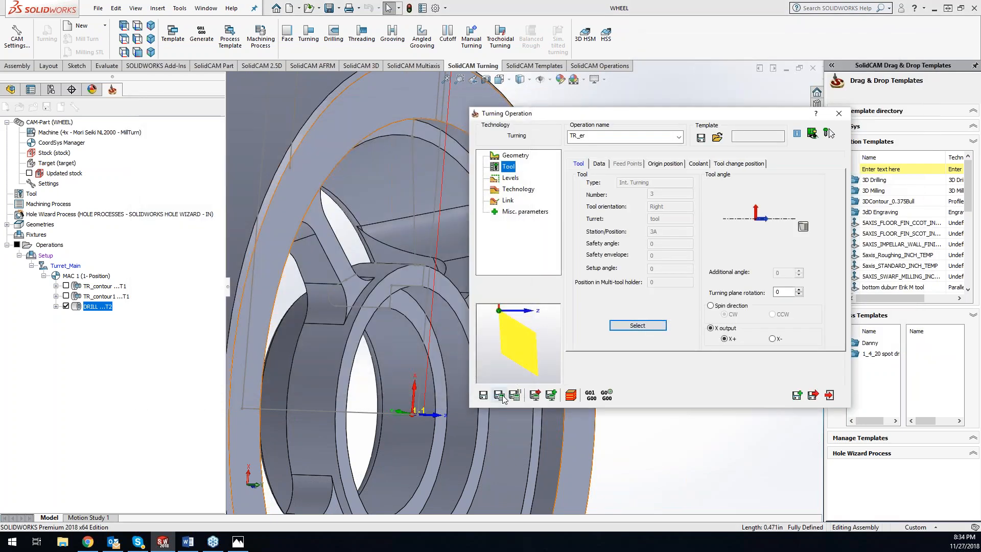
- Set the Finish option of the TR_er operation's technology to No
click(518, 190)
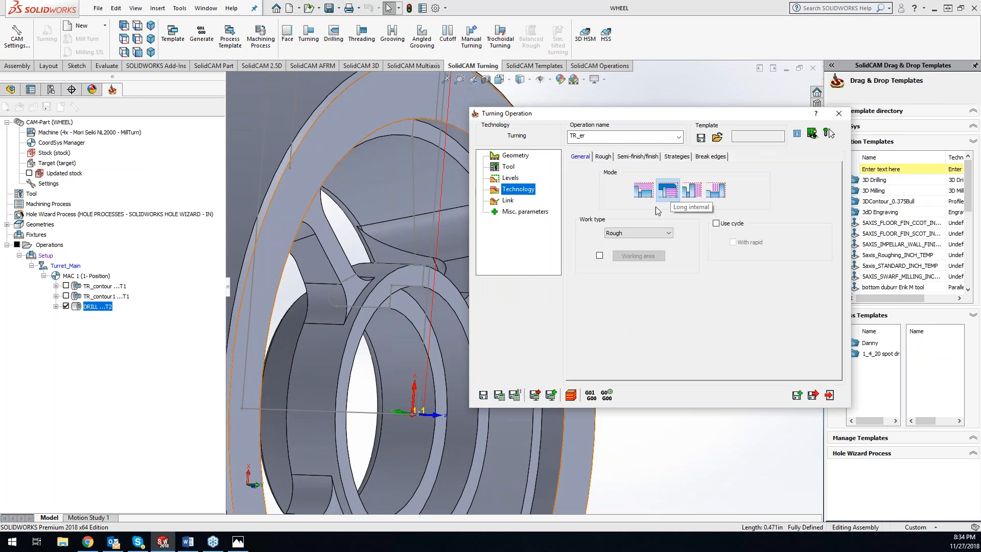
click(636, 158)
click(765, 188)
click(751, 196)
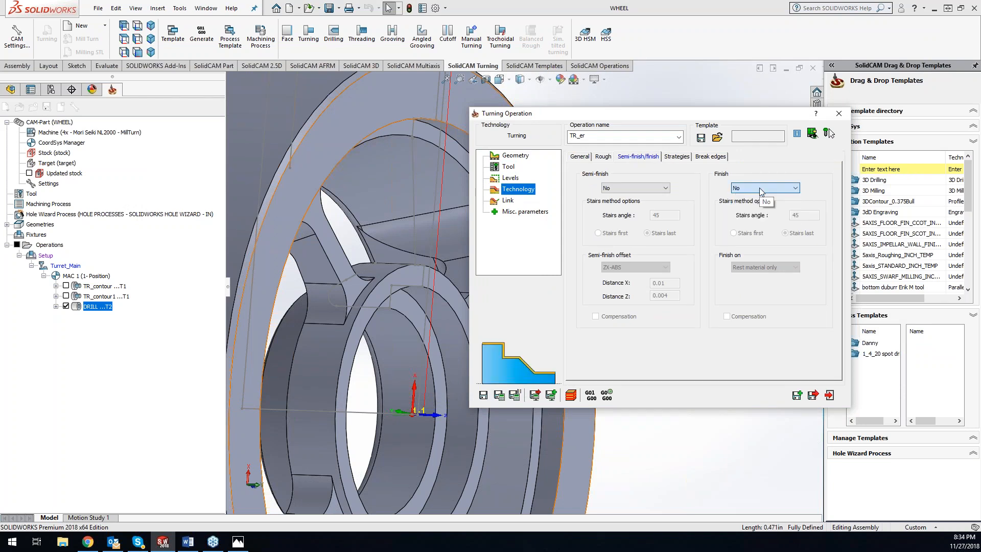
- Calculate TR_er, step through its first moves in the 2D turning simulation, and close the simulation
click(827, 132)
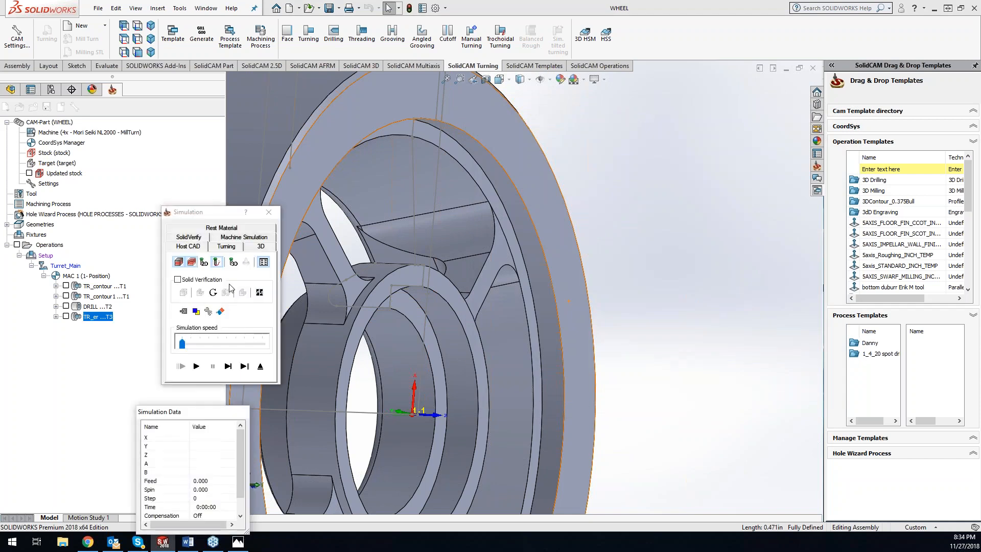
click(225, 246)
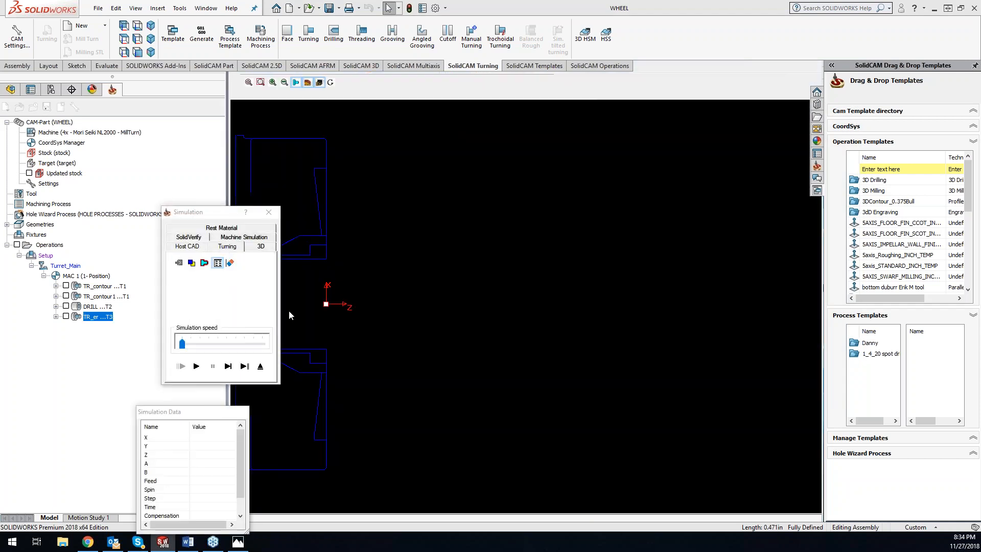
click(232, 366)
click(232, 365)
click(232, 366)
click(232, 365)
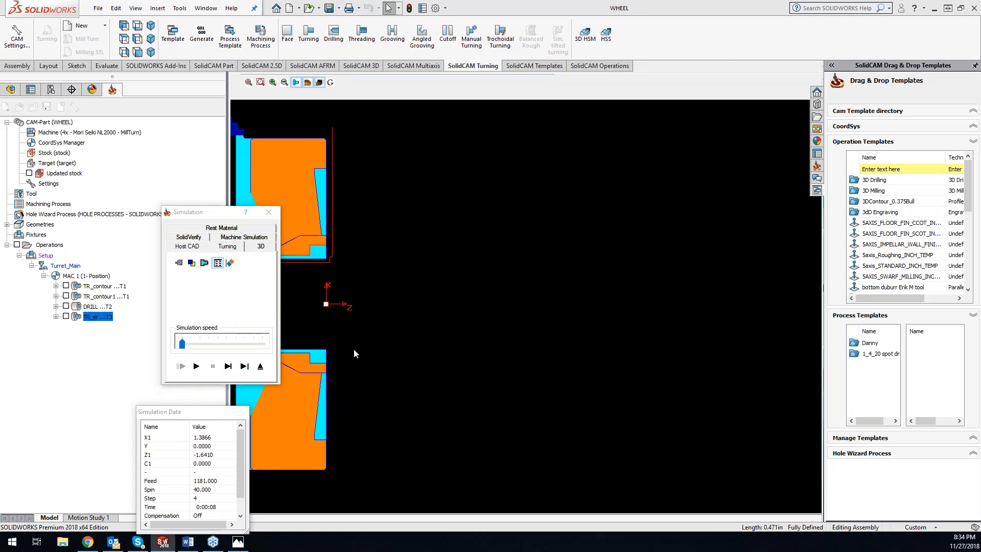
middle_drag(351, 351, 566, 361)
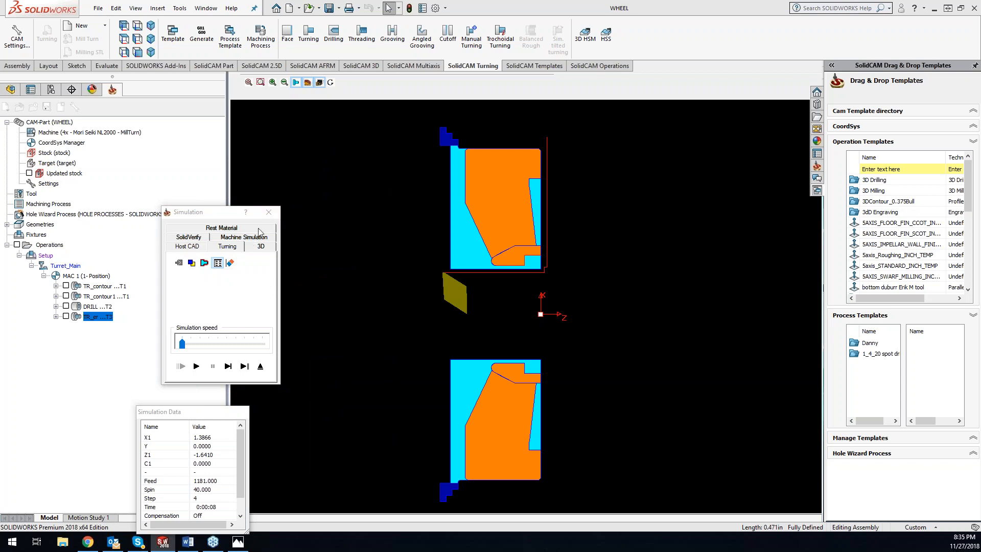
click(268, 212)
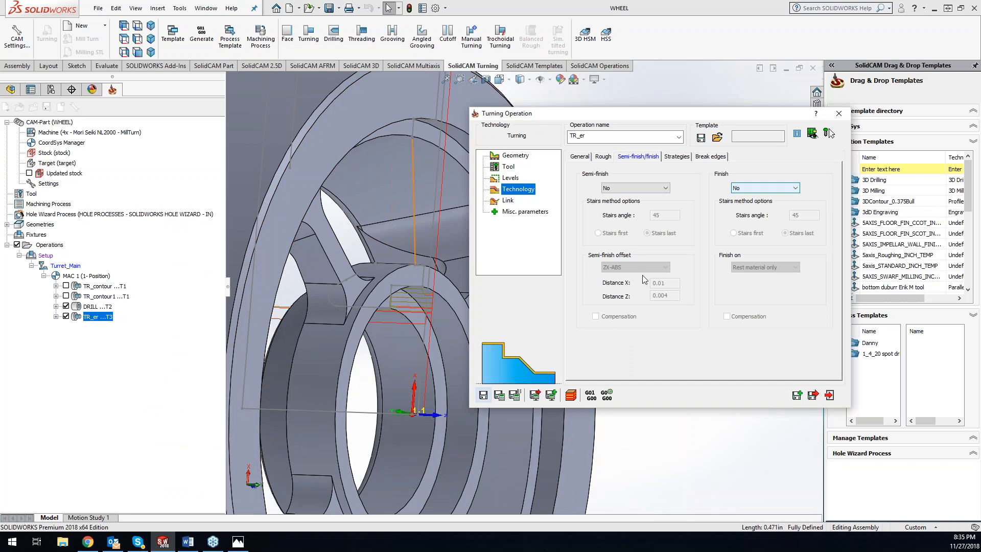
- Set the TR_er strategy to descending motions and enable Use cycle in its technology settings
click(677, 157)
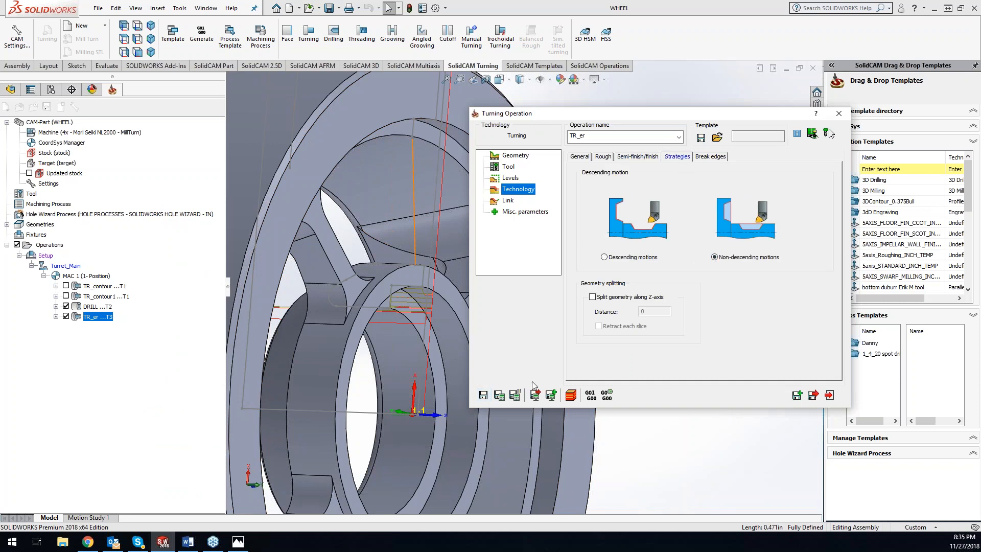
click(611, 258)
click(580, 157)
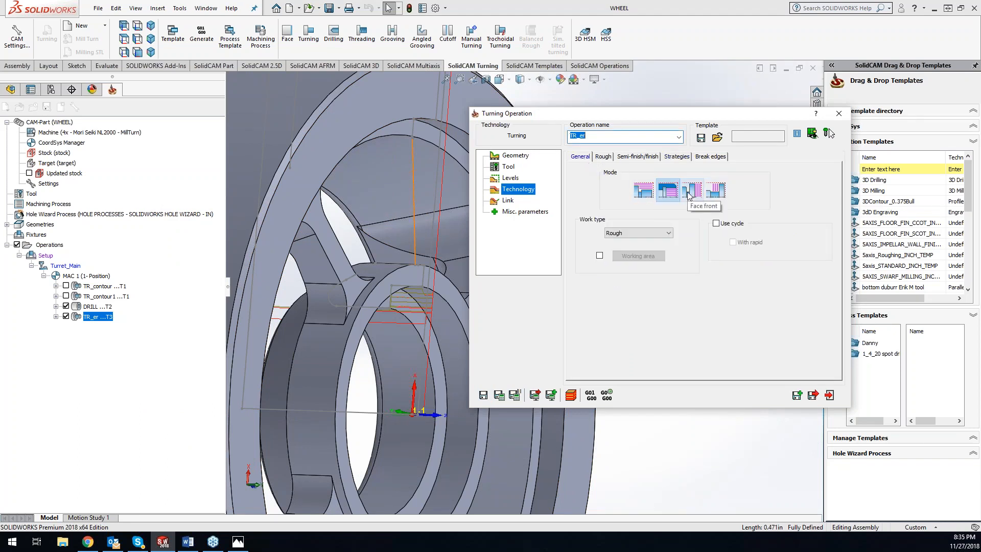
click(720, 227)
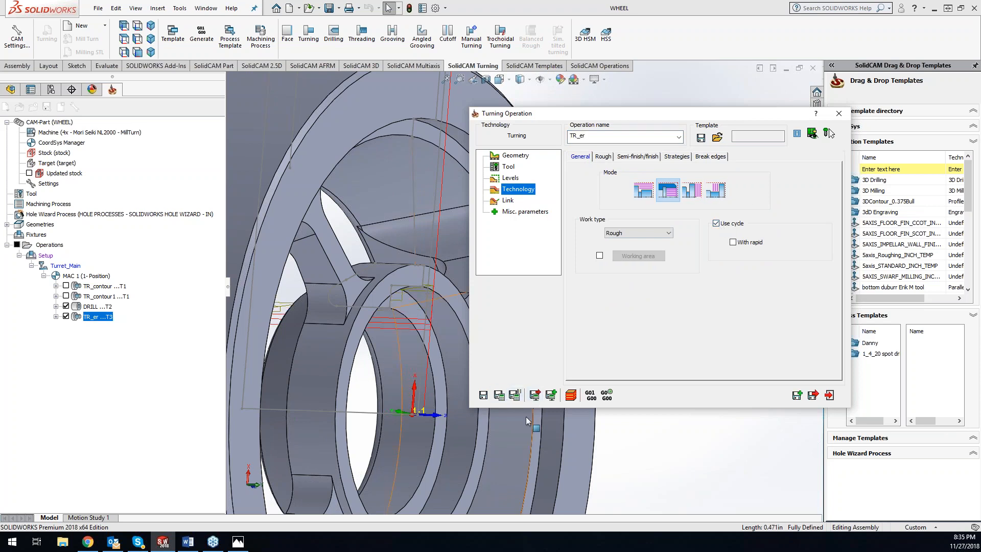
- Simulate the cycle-based TR_er toolpath move by move in the 2D turning view, and close the simulation
click(570, 395)
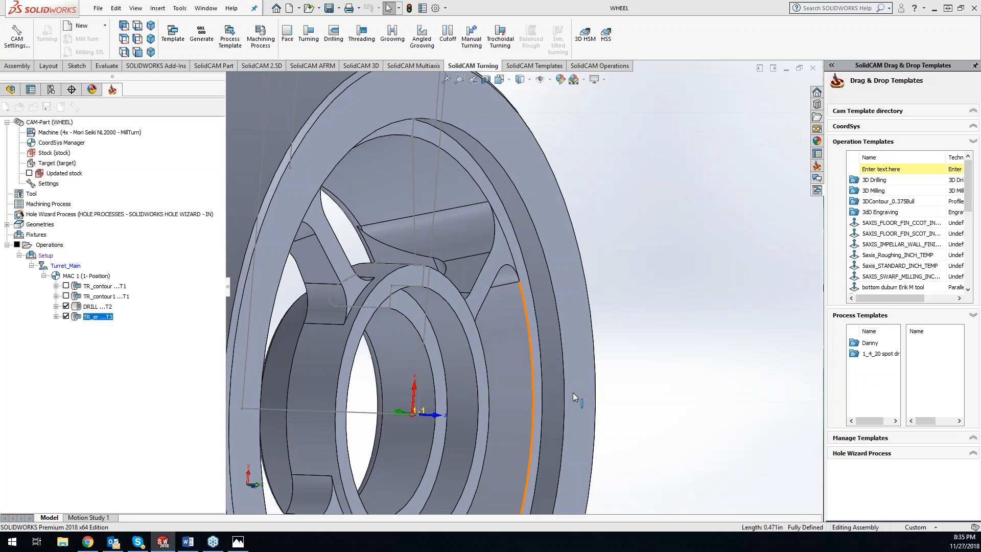
click(229, 247)
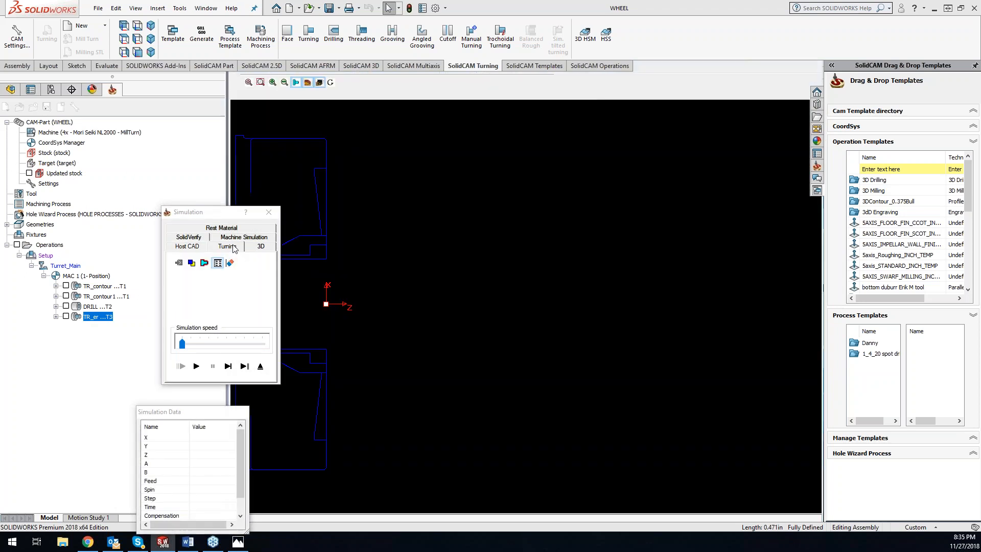
click(228, 365)
click(228, 366)
click(228, 365)
click(228, 366)
click(226, 366)
click(225, 366)
click(225, 366)
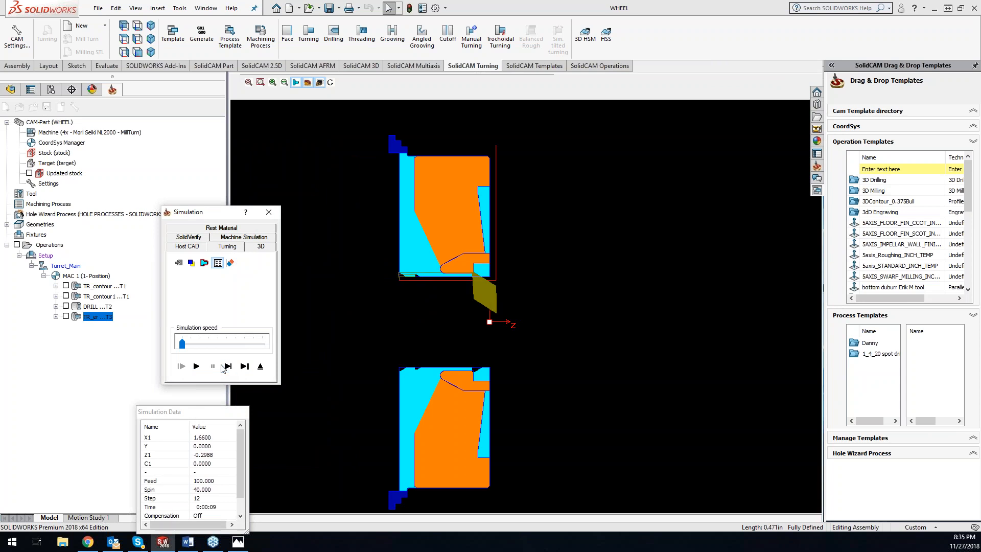
click(269, 212)
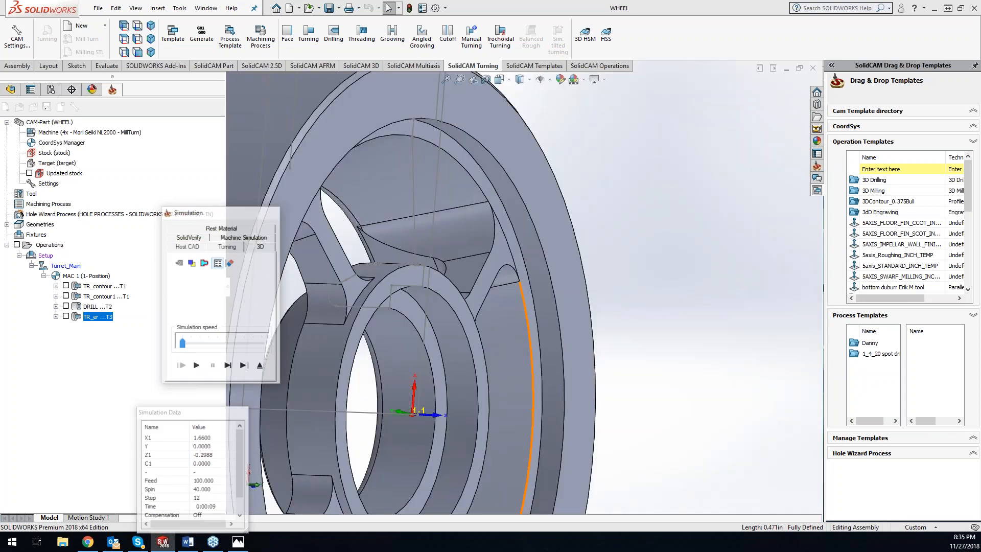
- Add a new composite Int. Turning tool and assign it to the TR_er operation
click(509, 179)
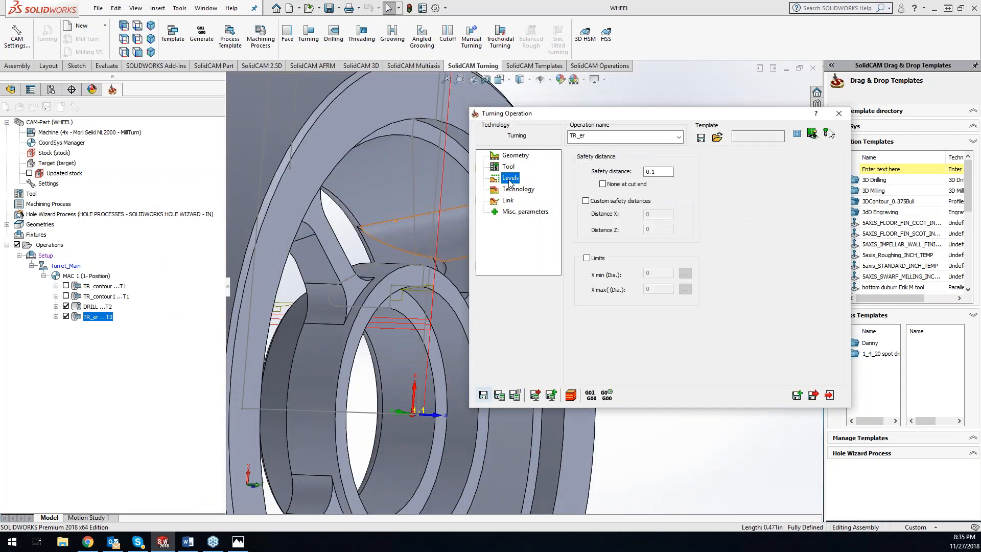
click(509, 167)
click(640, 323)
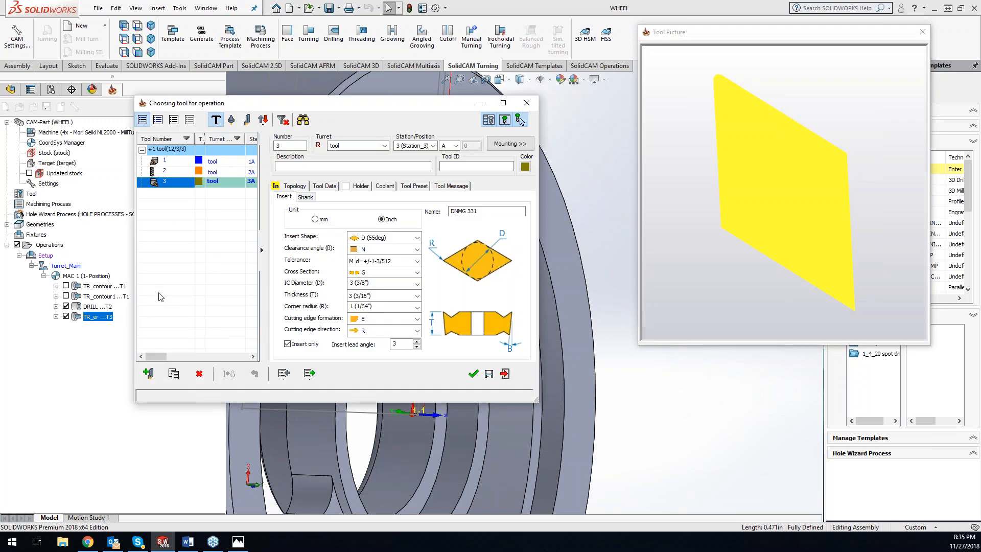
click(149, 373)
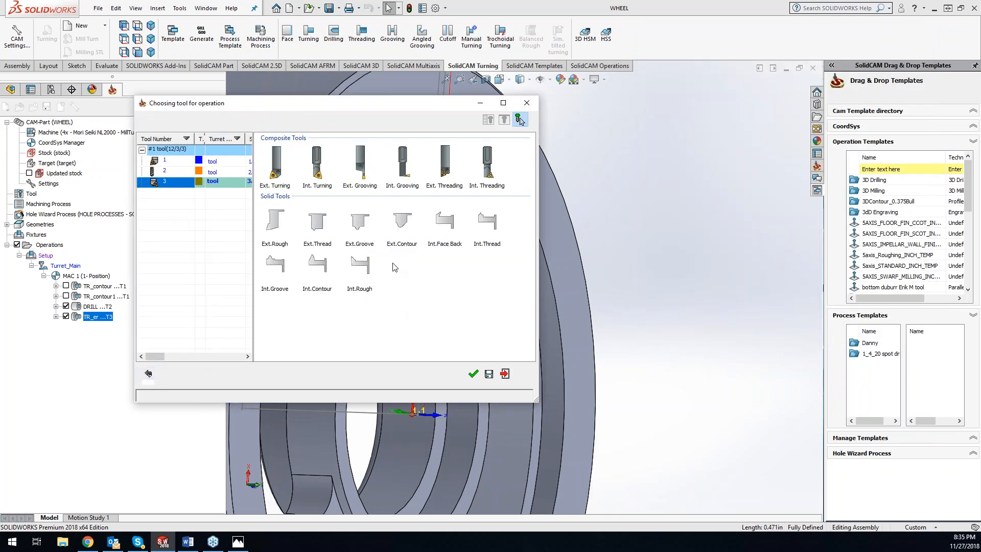
click(315, 164)
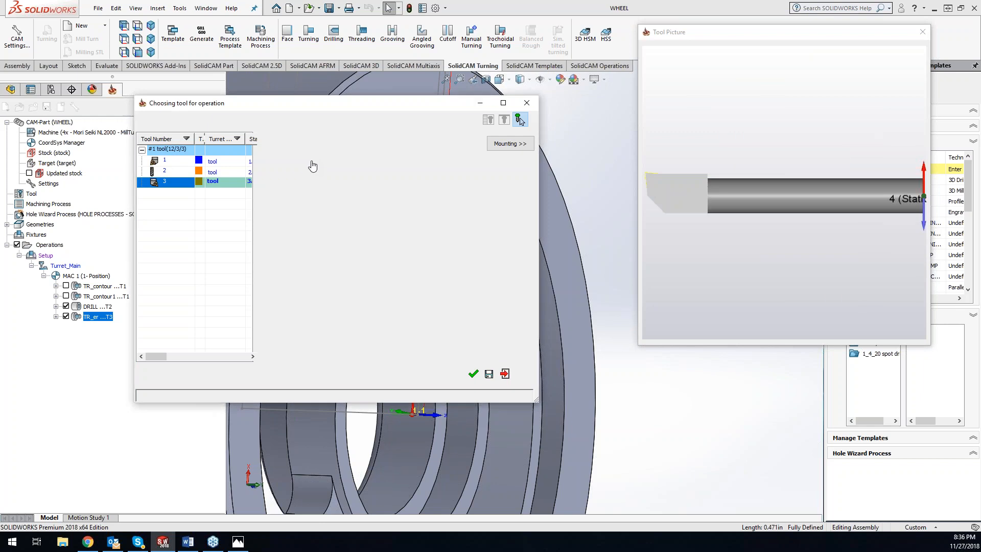
click(474, 375)
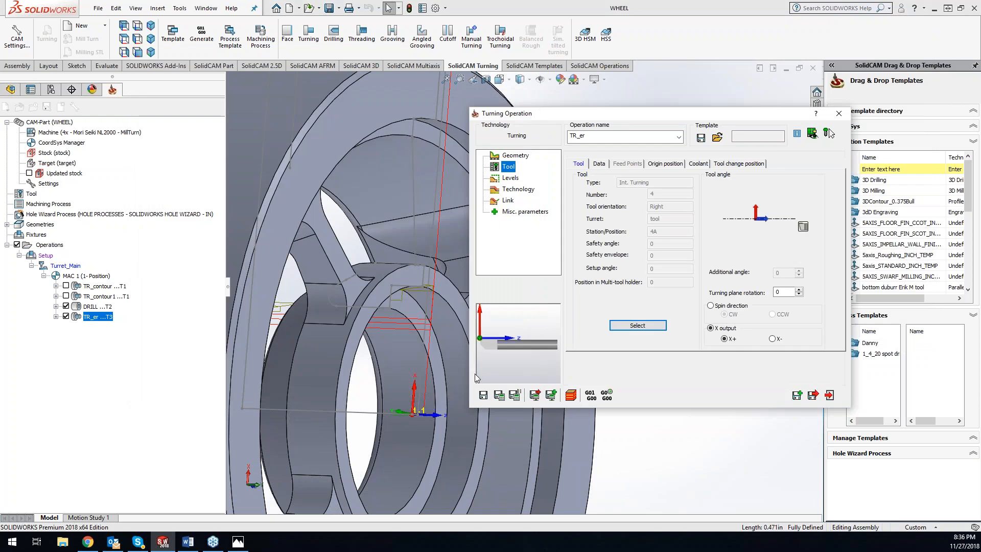
- Save and calculate the TR_er operation with tool 4, and step through its toolpath in the Turning simulation
click(499, 395)
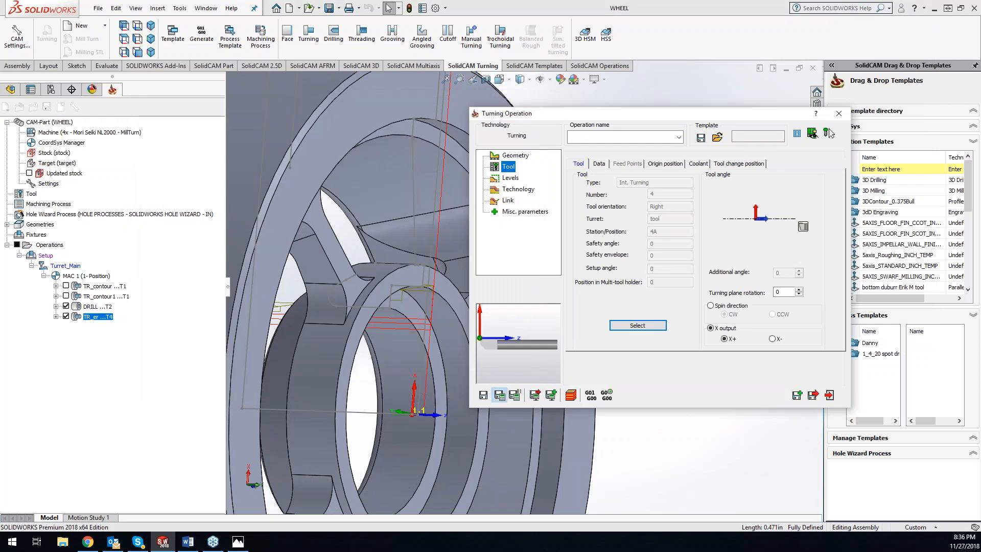
click(535, 395)
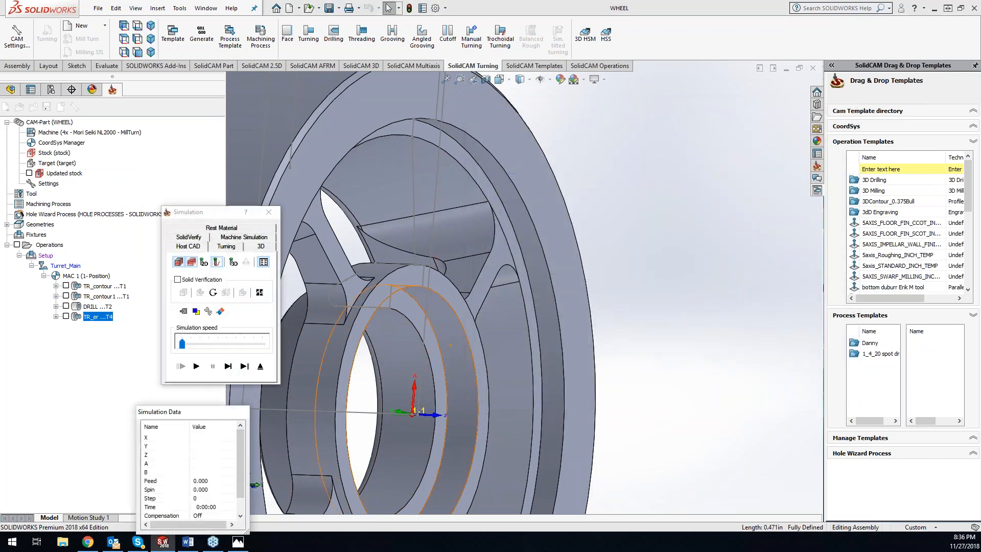
click(230, 247)
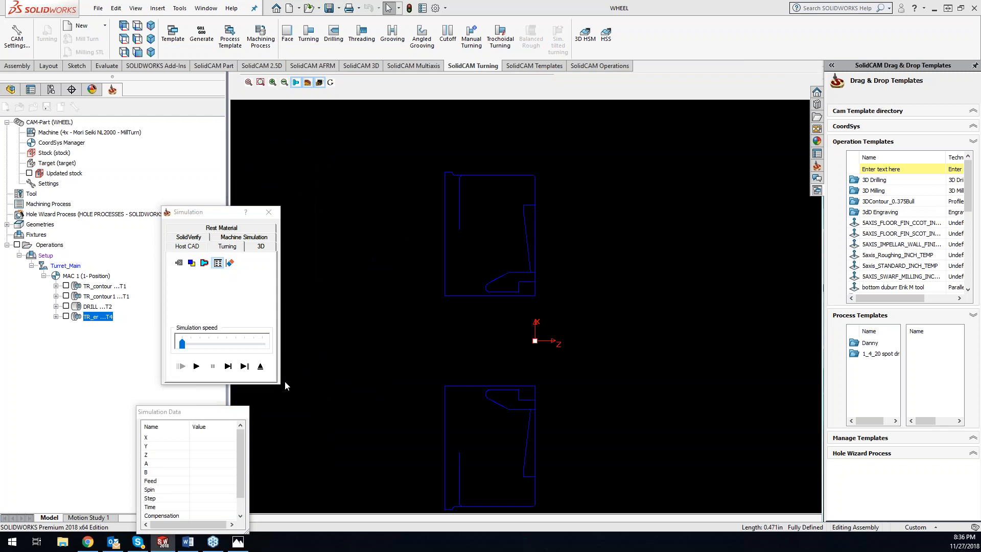
click(228, 365)
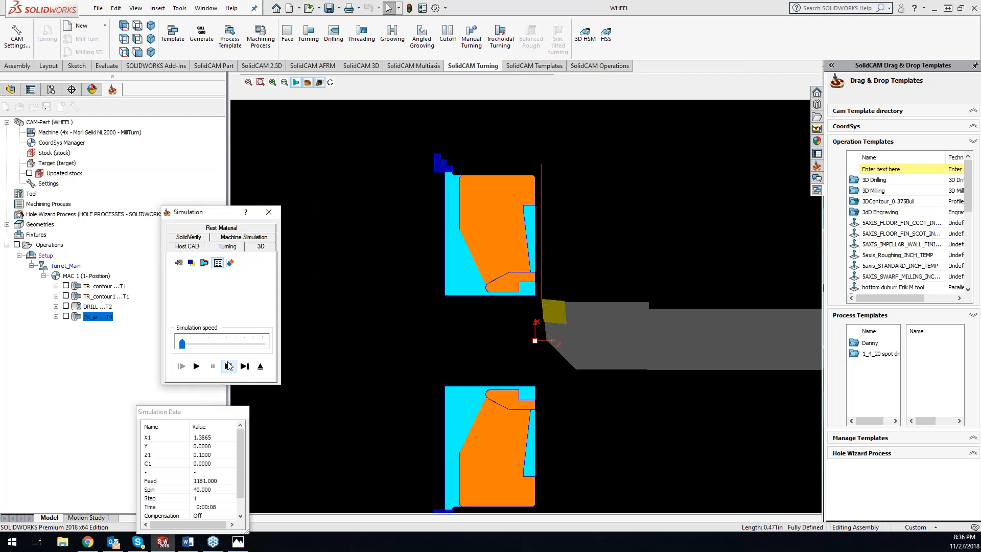
click(228, 366)
click(228, 366)
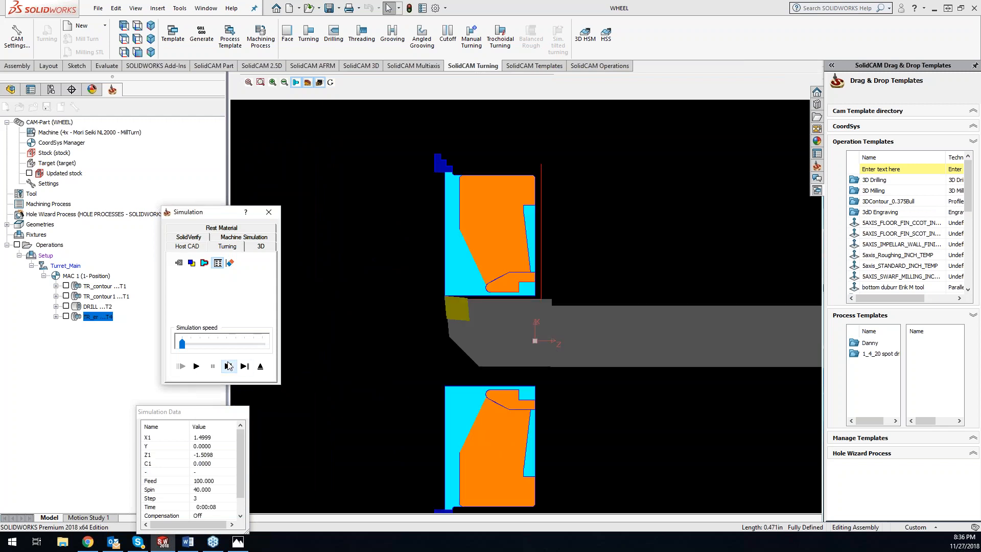
click(269, 212)
- Flip the mounting orientation of internal turning tool 4 and accept the tool for the TR_er operation
click(509, 168)
click(639, 326)
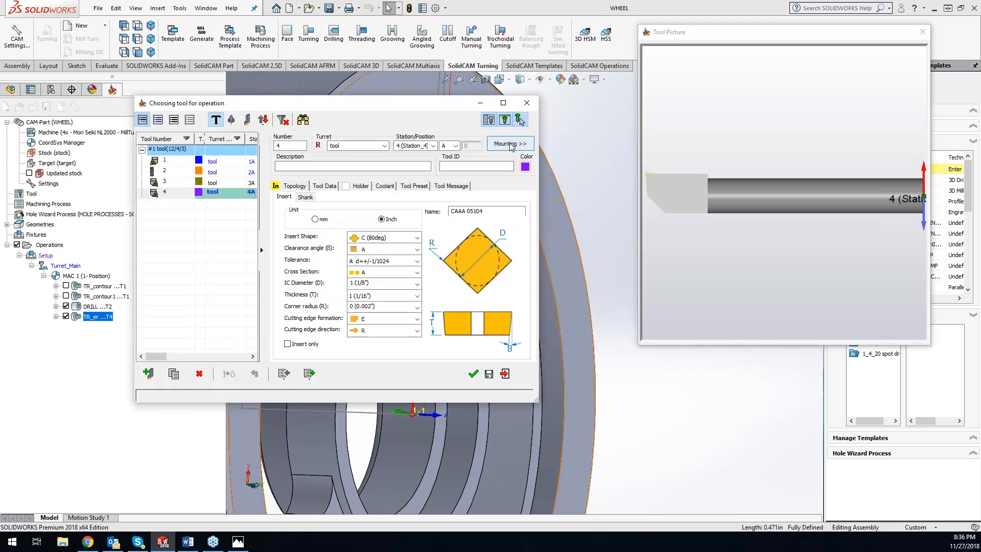
click(510, 144)
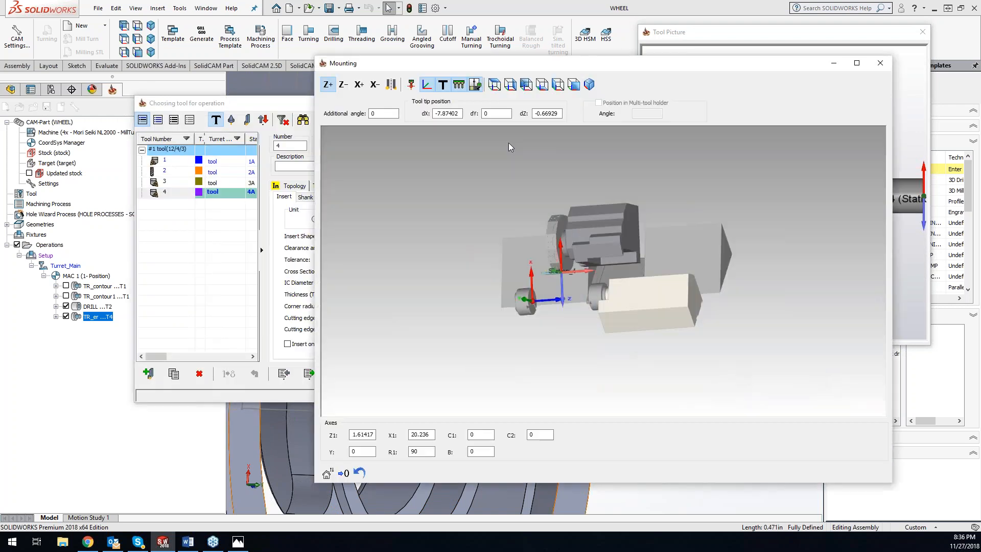
click(391, 86)
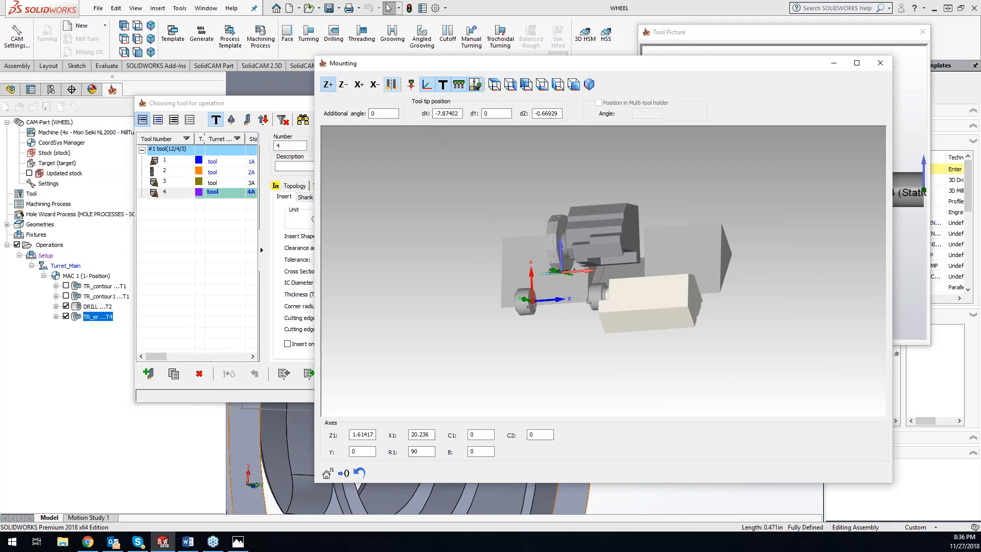
click(902, 128)
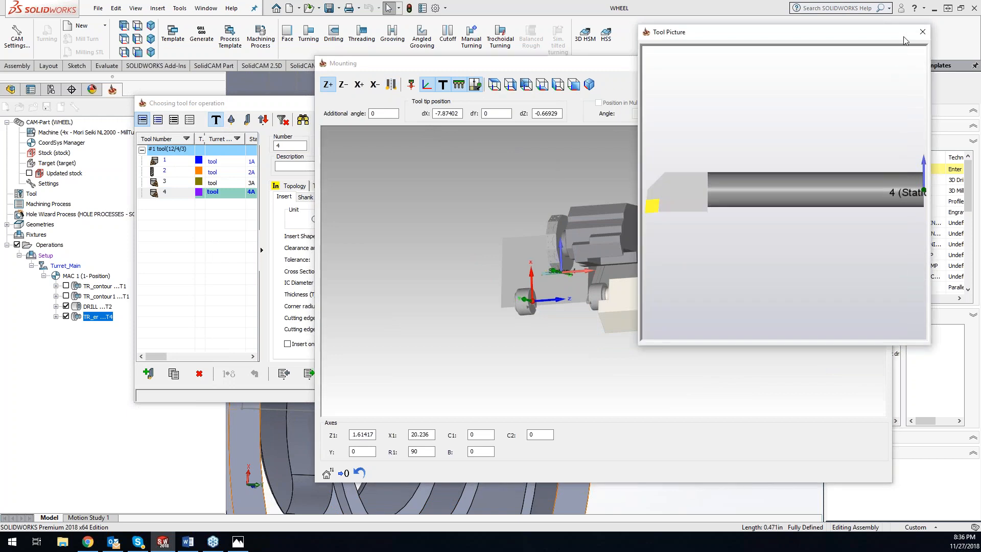
click(923, 31)
click(880, 62)
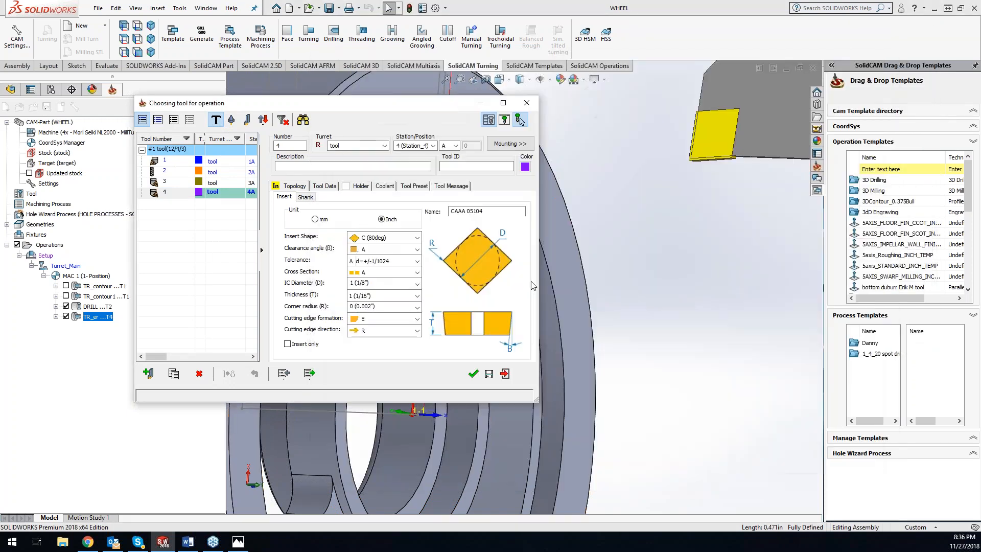
click(474, 375)
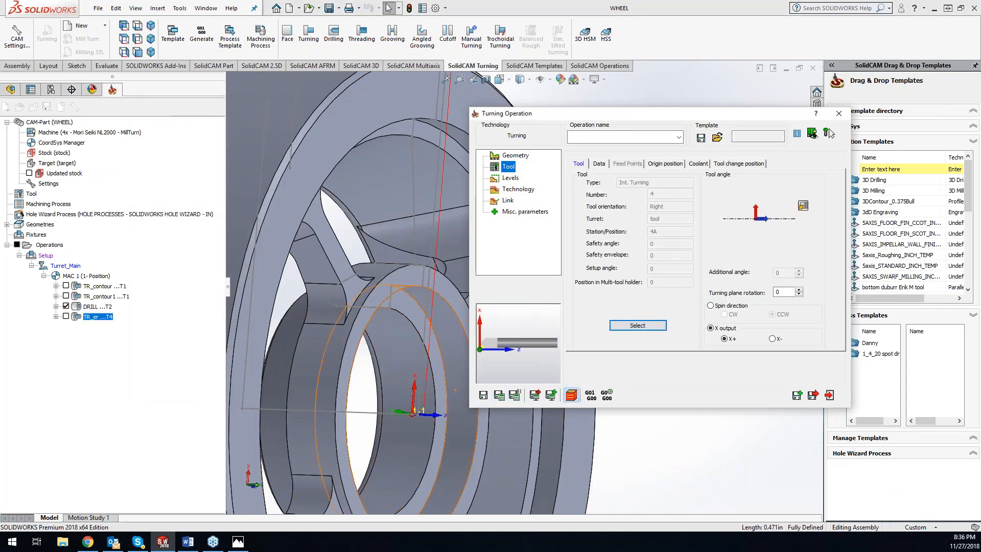
- Run the Turning simulation of TR_er with the flipped tool and close it
click(227, 246)
click(228, 366)
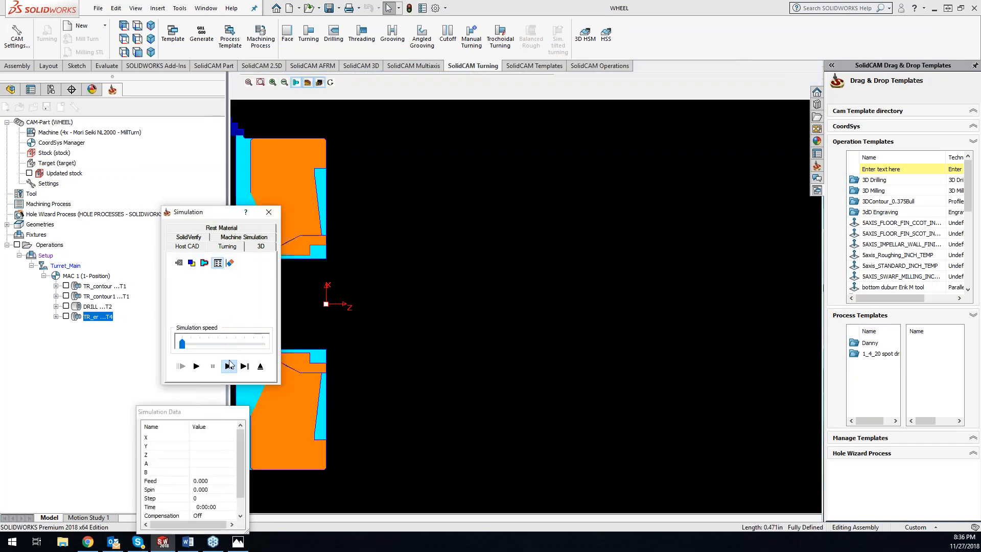
click(269, 211)
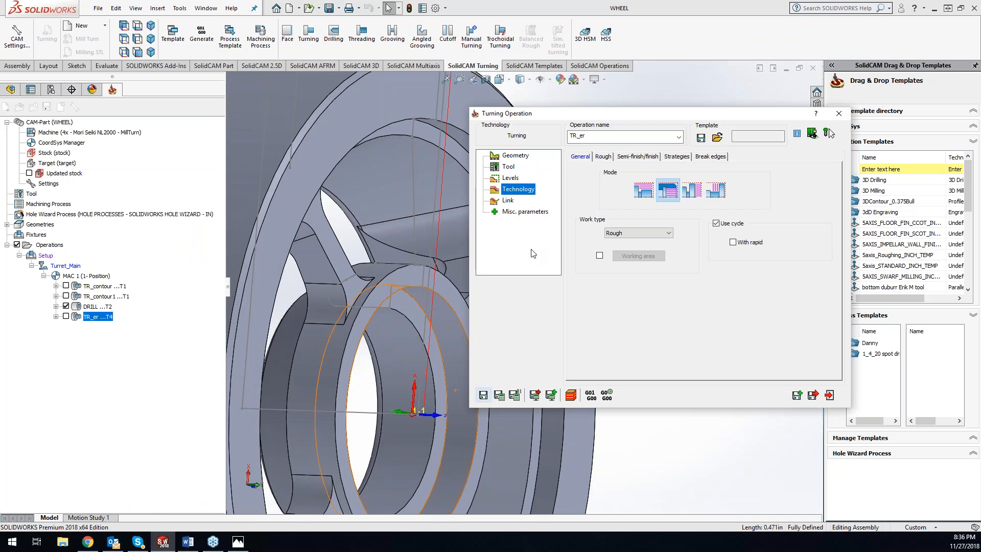
- Flip tool 4 back to its original mounting orientation and inspect how it sits at station 4 of the turret
click(509, 167)
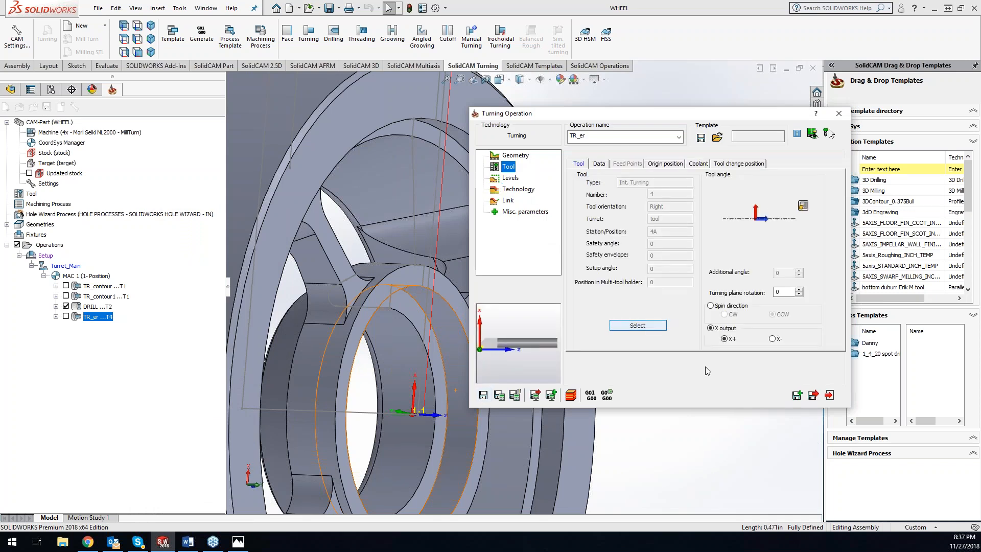
click(649, 326)
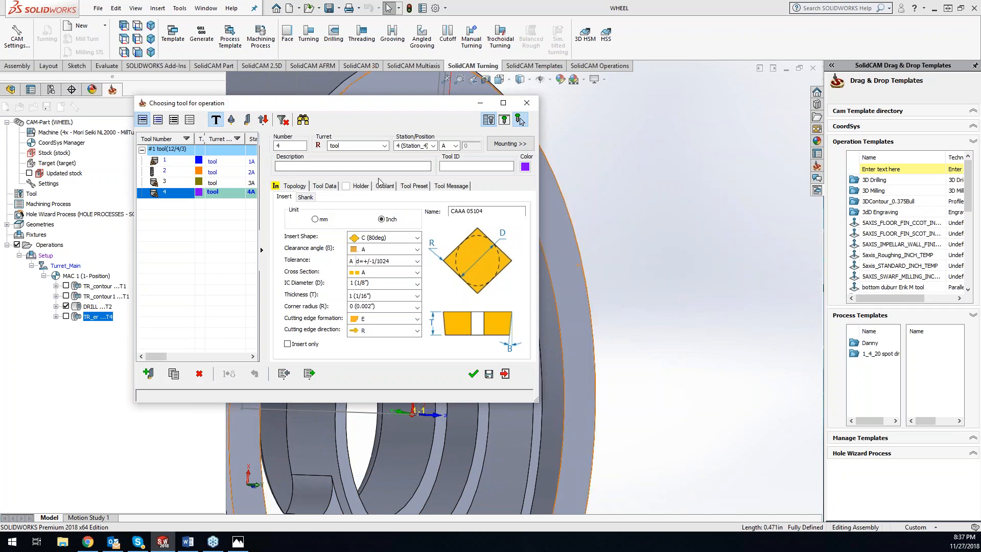
click(510, 144)
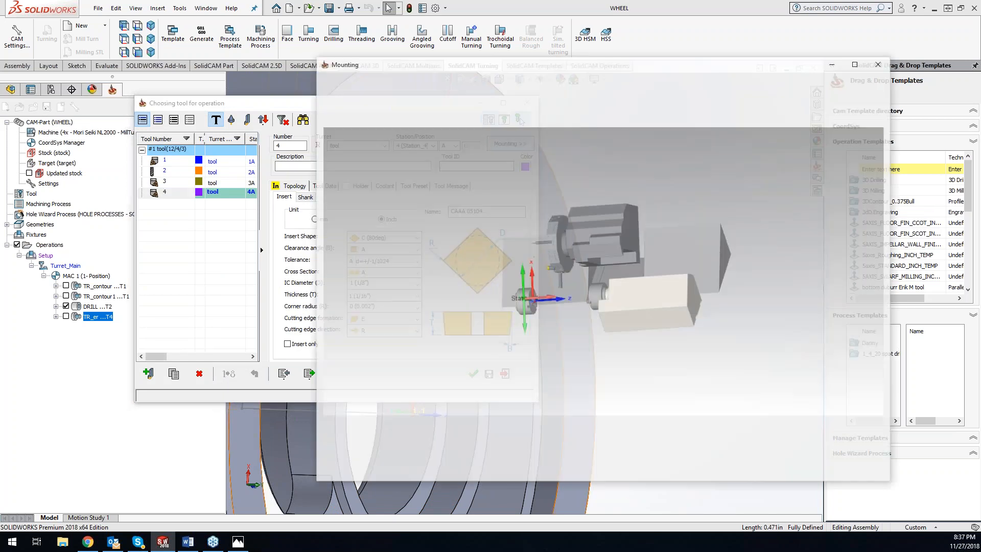
click(392, 88)
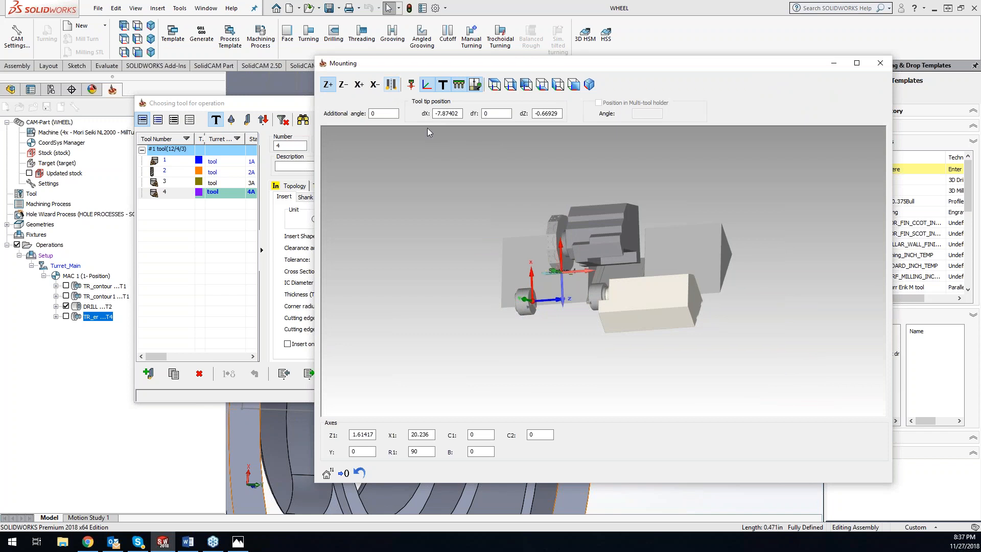
scroll(542, 271, up, 5)
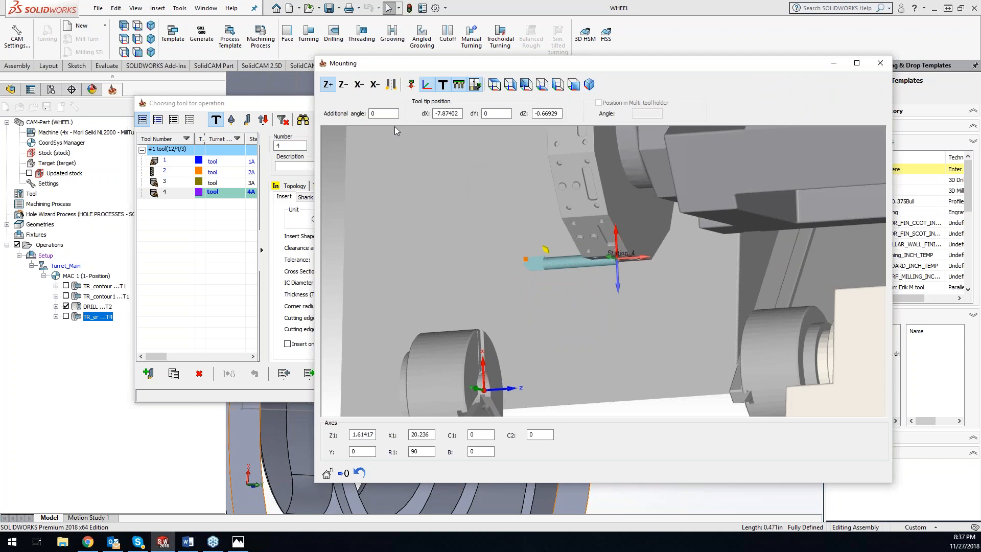
click(881, 63)
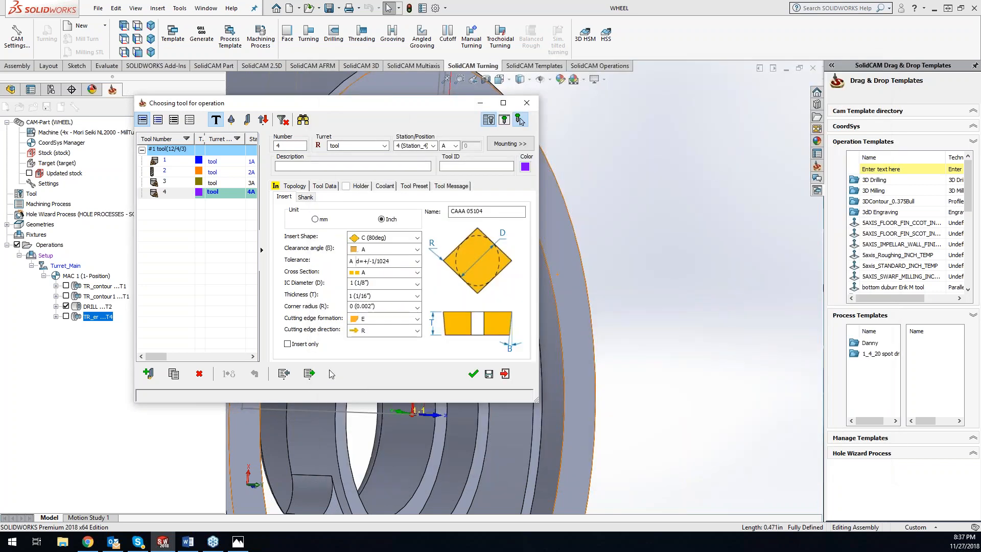
- Define tool 4 as insert only, accept it, and save and recalculate the TR_er operation
click(288, 345)
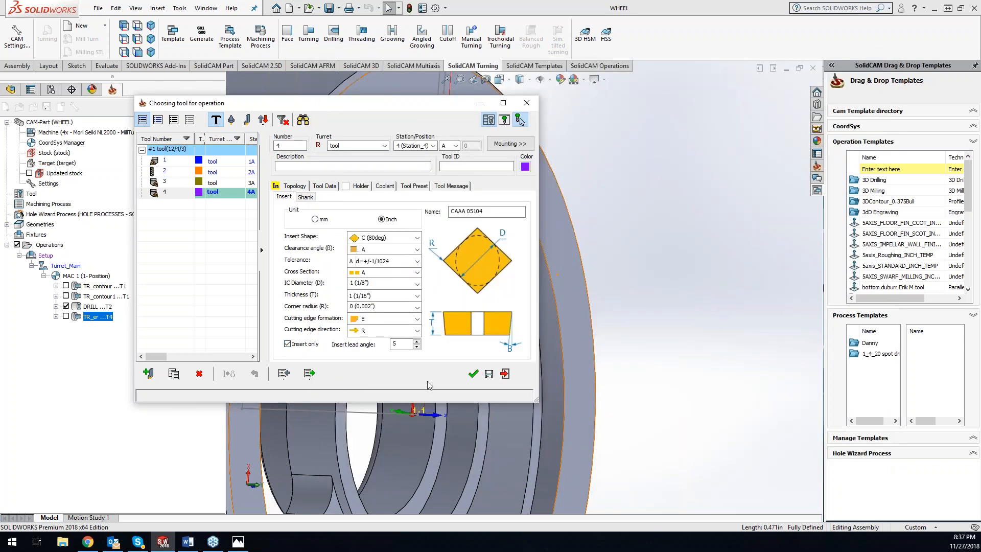
click(473, 375)
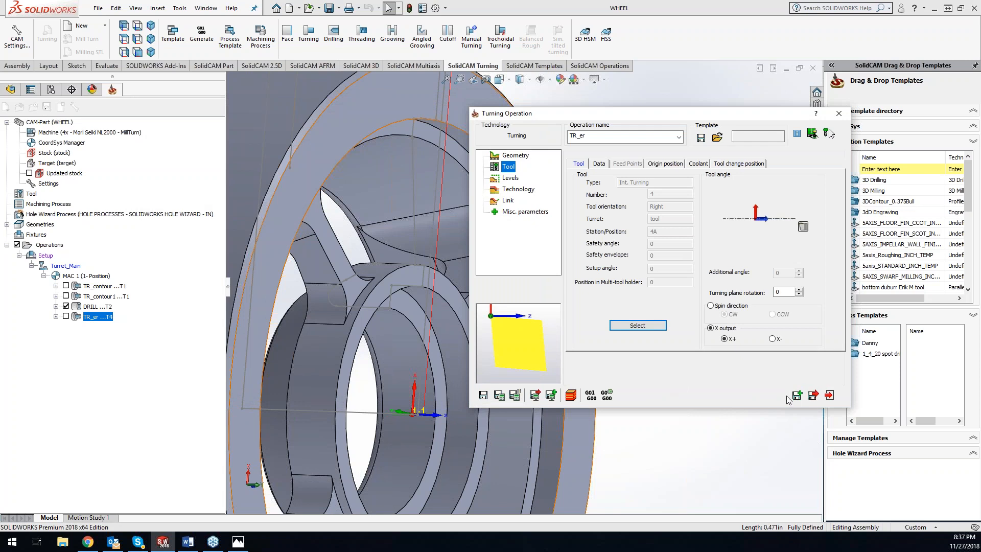
click(499, 396)
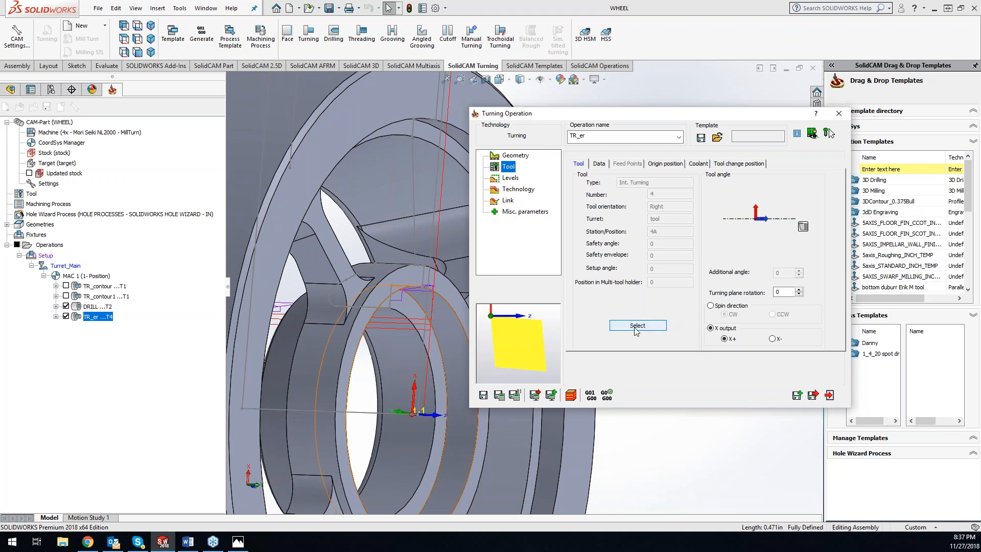
- Step through the TR_er toolpath with the insert-only tool in the Turning simulation, and close the operation
click(576, 395)
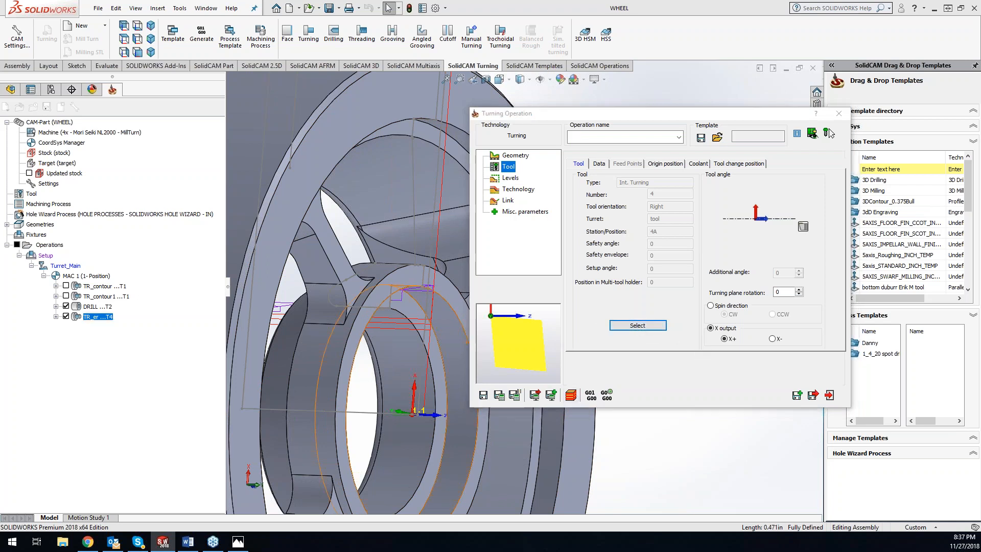
click(230, 247)
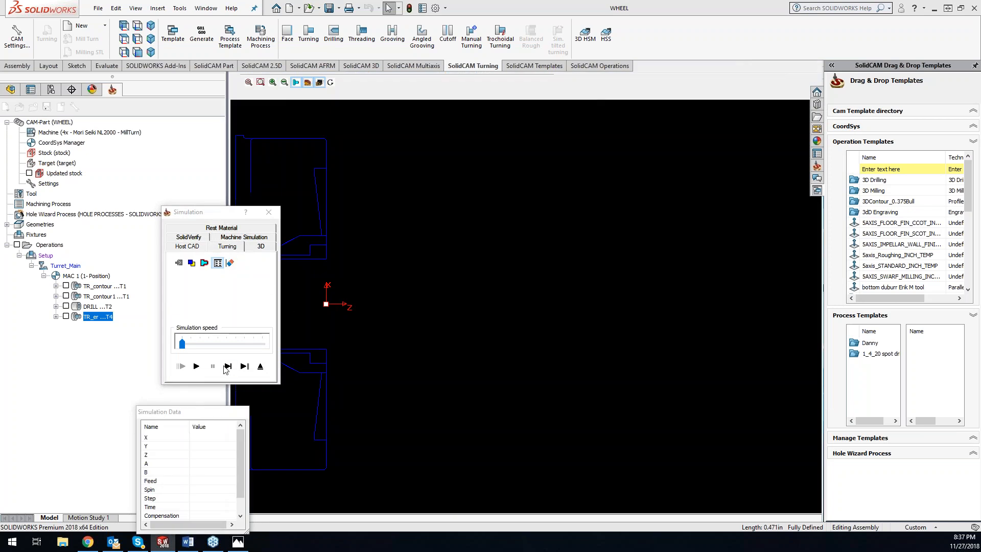
click(228, 365)
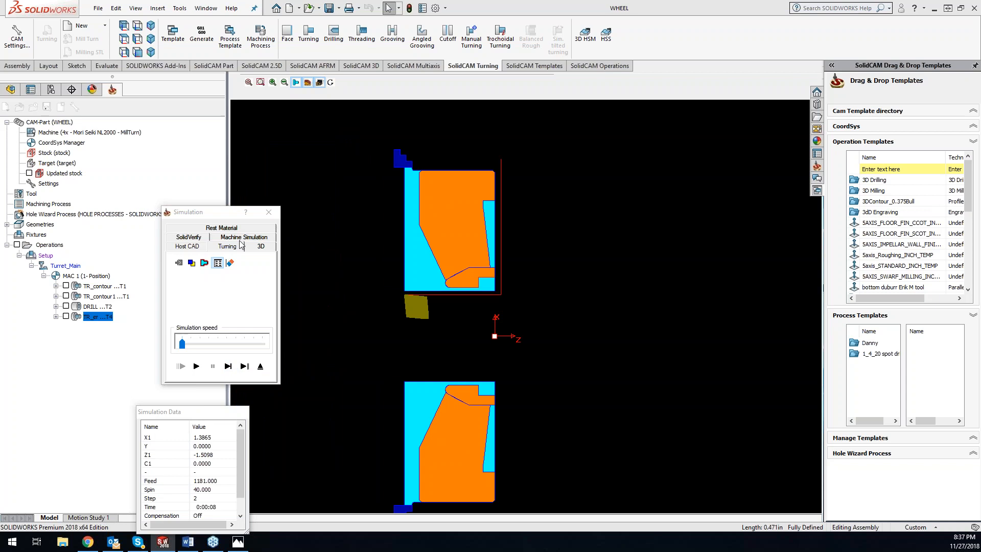
click(269, 212)
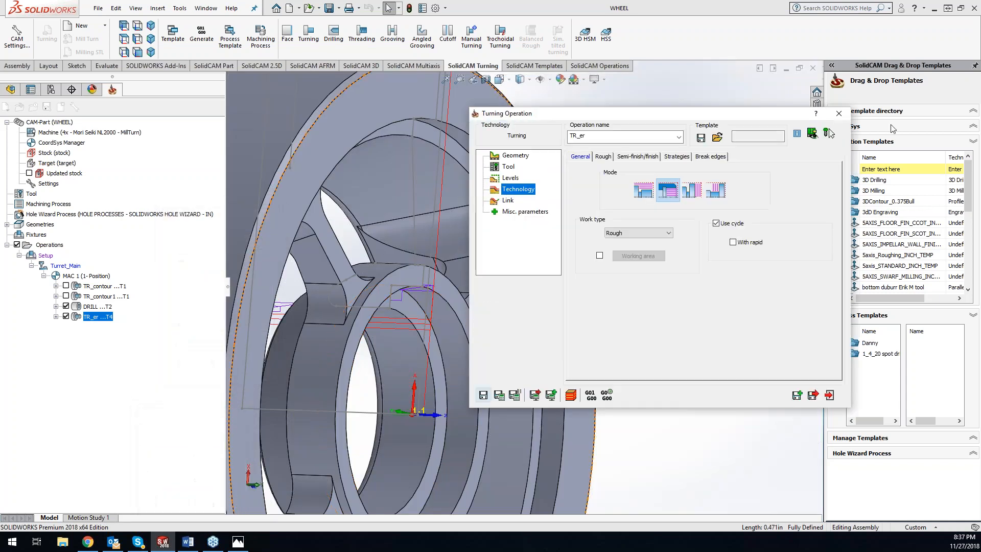
click(838, 113)
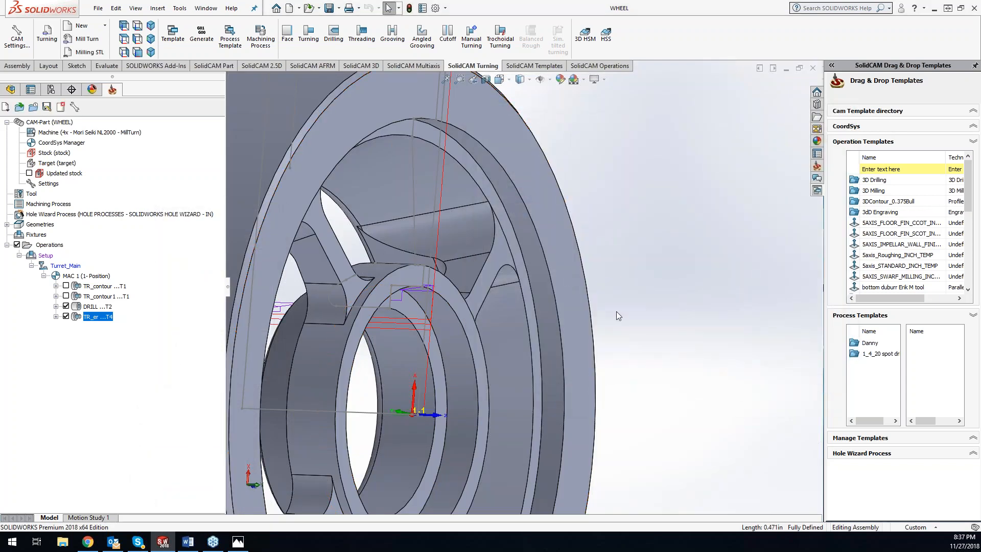
- Hide the target_Envelope sketch in the assembly's CAM component
scroll(493, 287, up, 1)
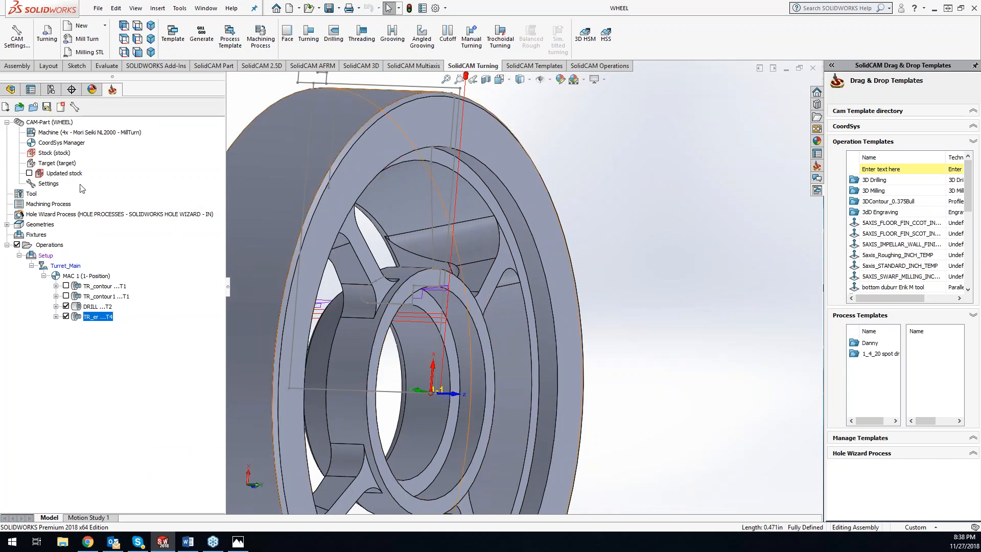
click(11, 89)
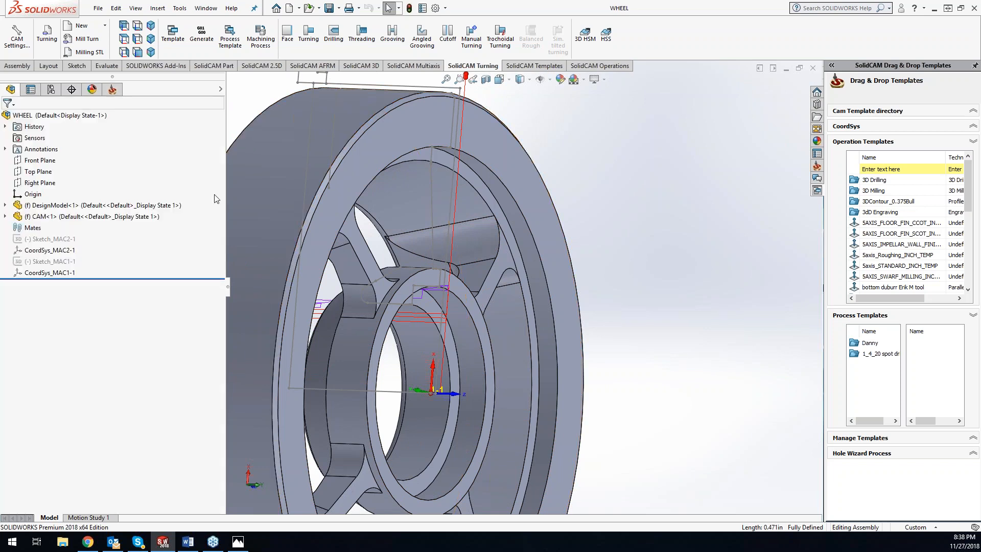
click(5, 206)
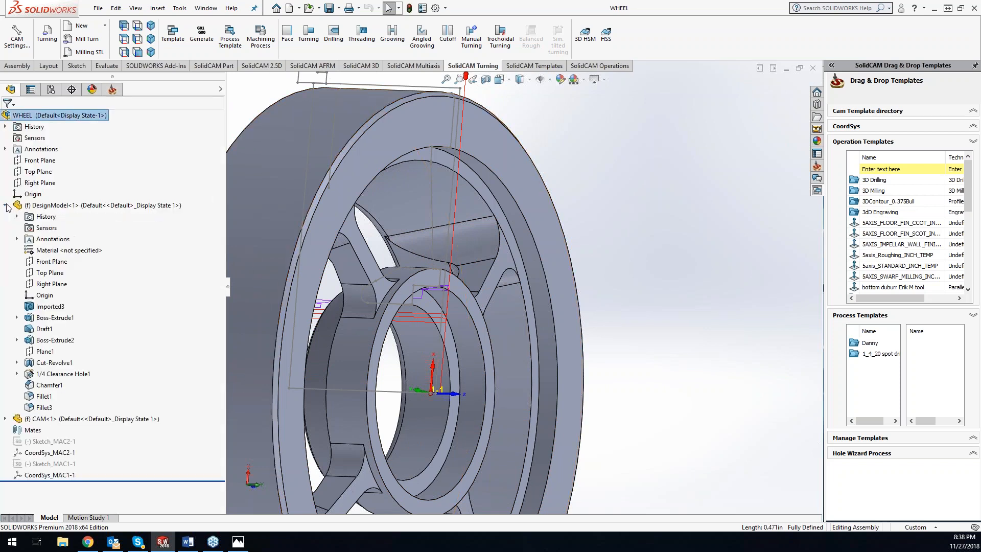
click(6, 205)
click(5, 217)
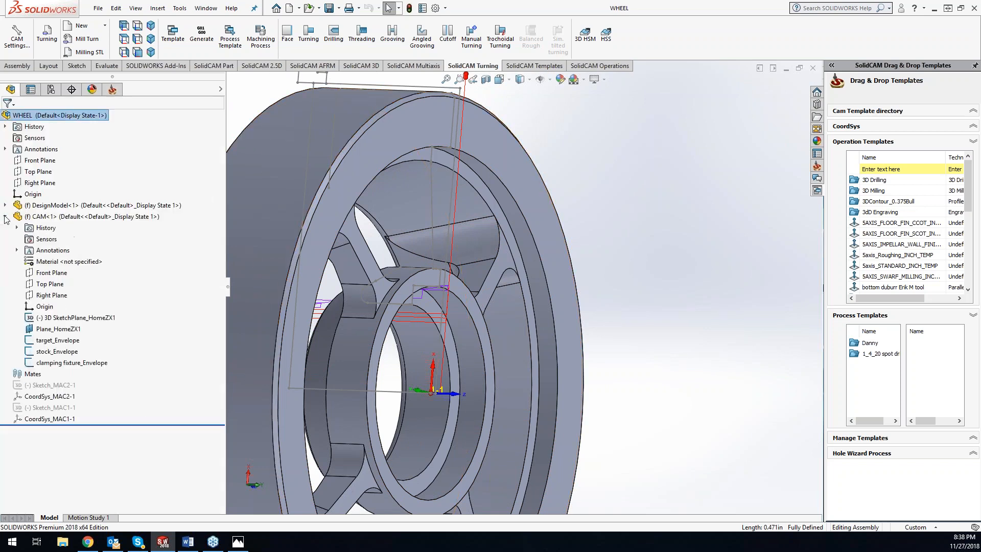
right_click(59, 346)
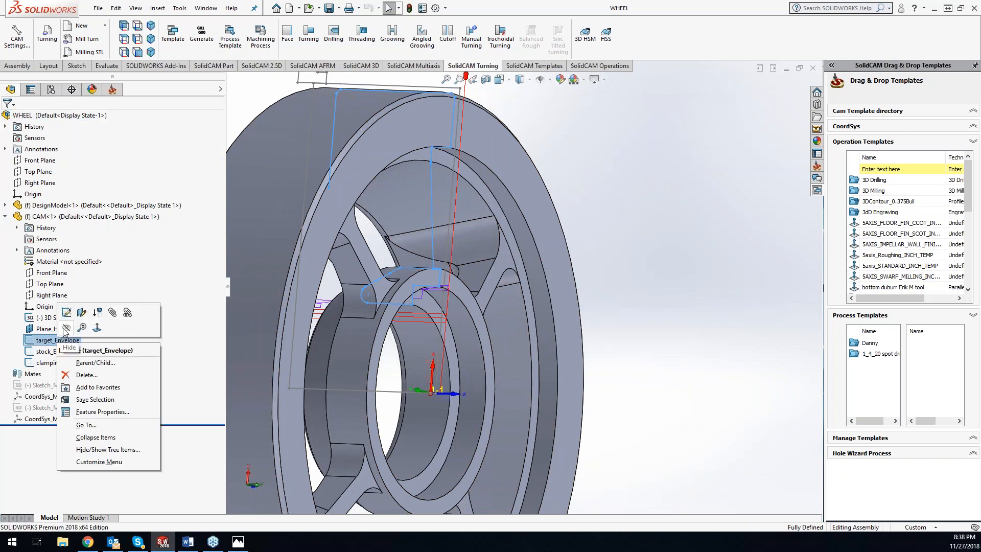
click(65, 328)
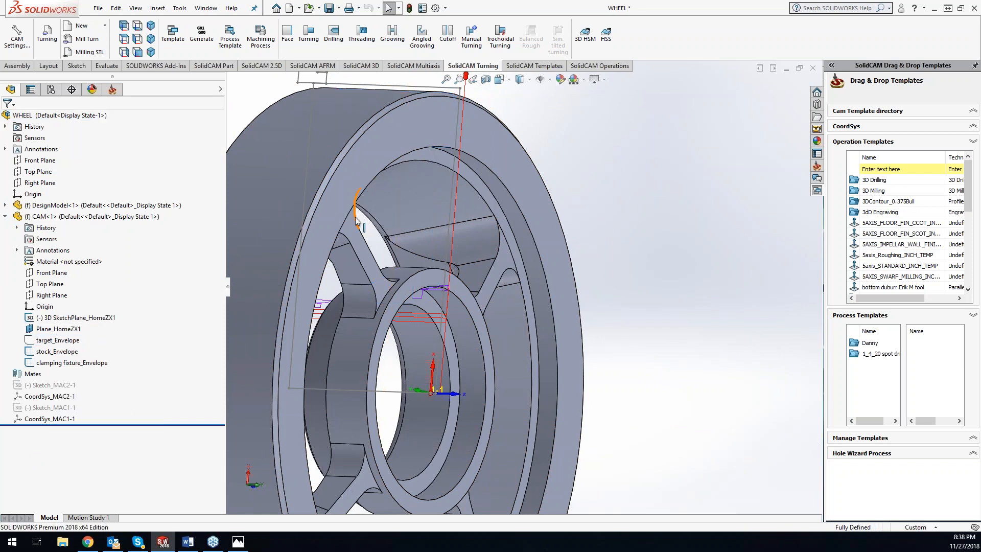
- Redefine the CAM part's target by clearing its selected solid, reselecting the wheel body and accepting the definition
click(113, 92)
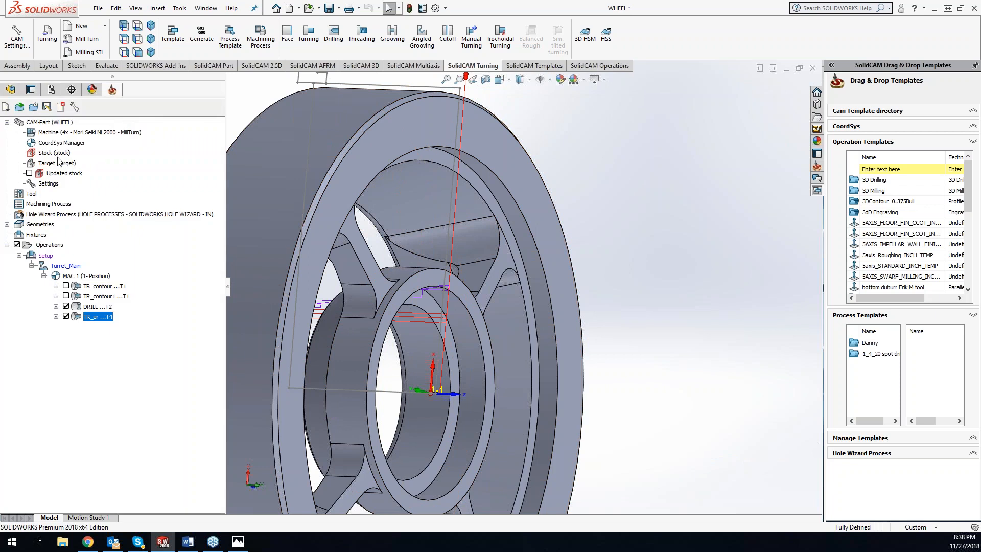
right_click(64, 164)
click(75, 172)
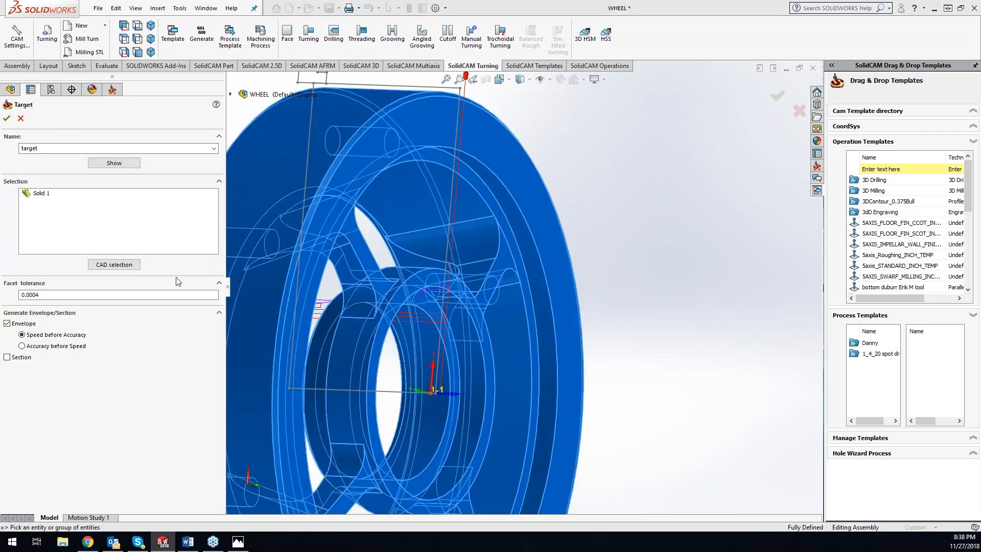
right_click(46, 200)
click(77, 214)
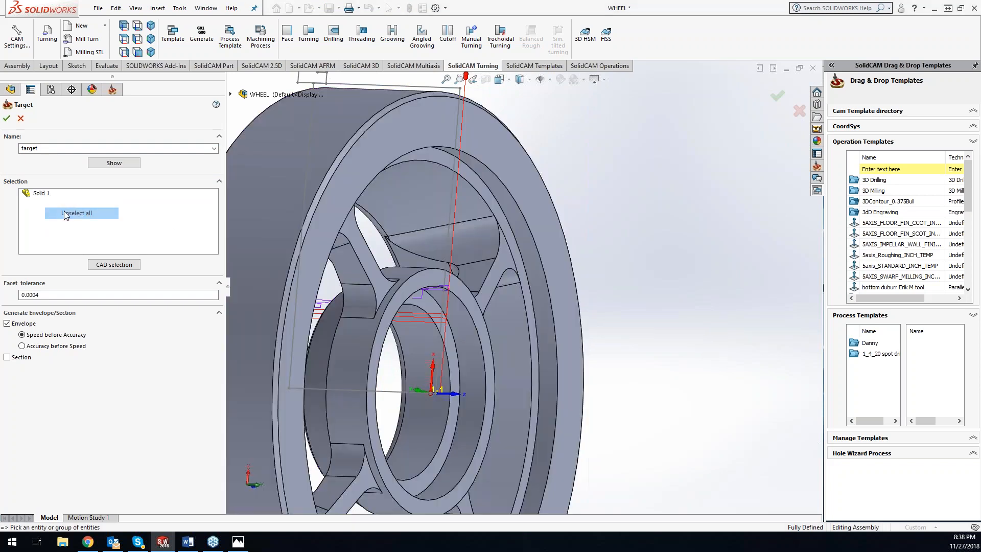
click(258, 188)
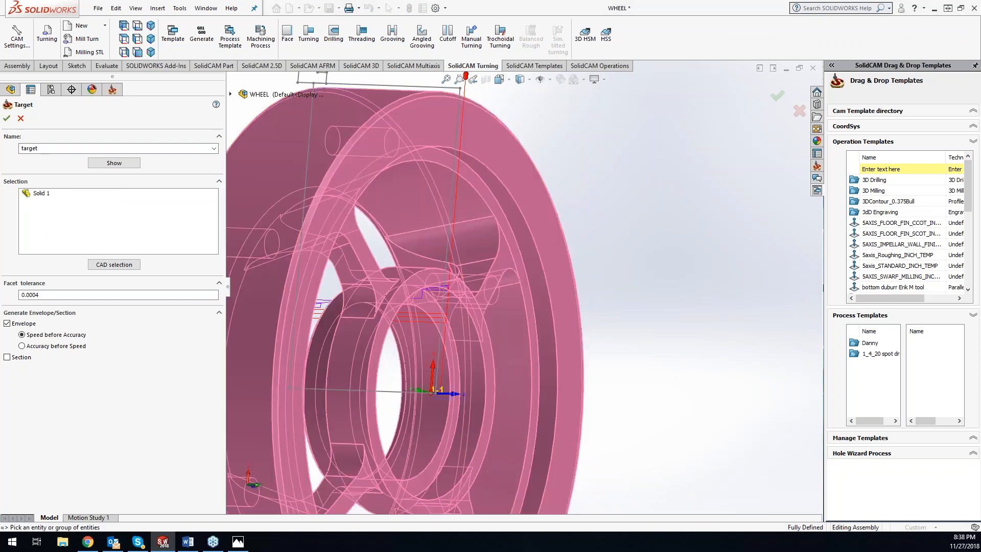
click(8, 119)
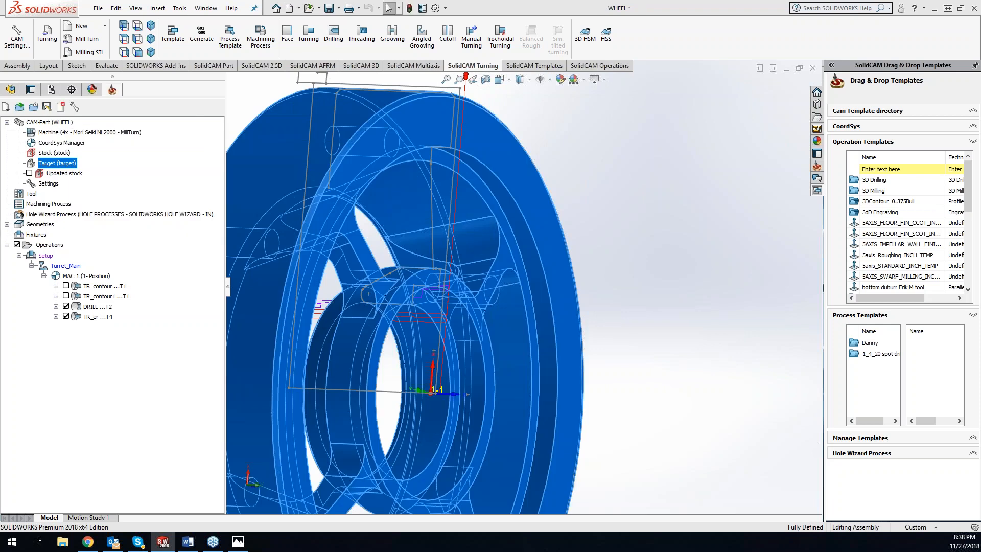
- Open the TR_er turning operation and start defining a new wireframe geometry for it
click(91, 317)
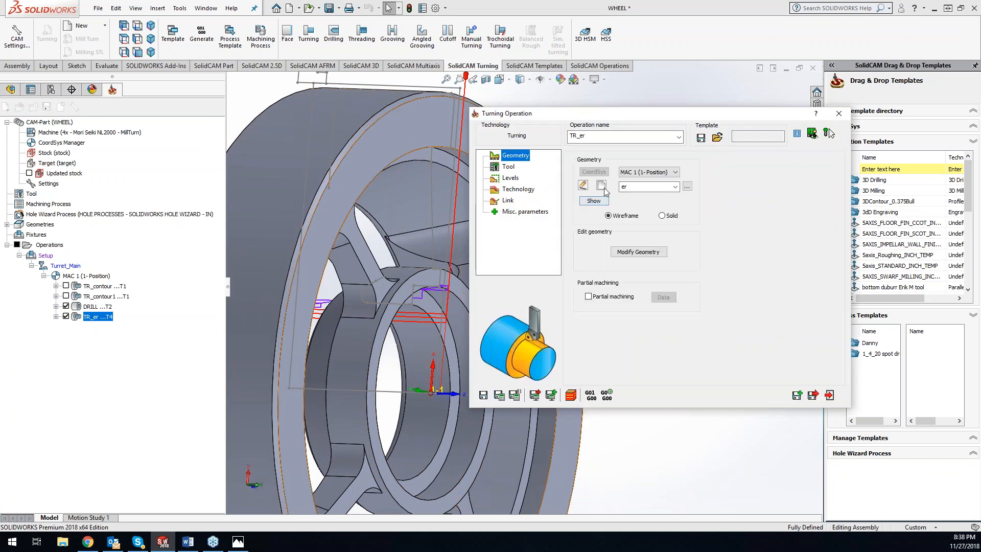
click(602, 186)
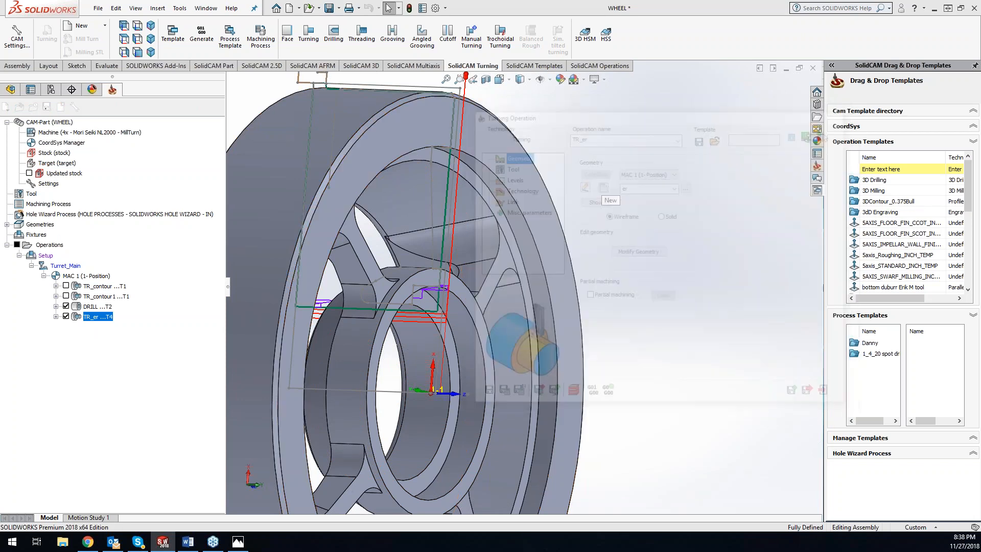
click(426, 286)
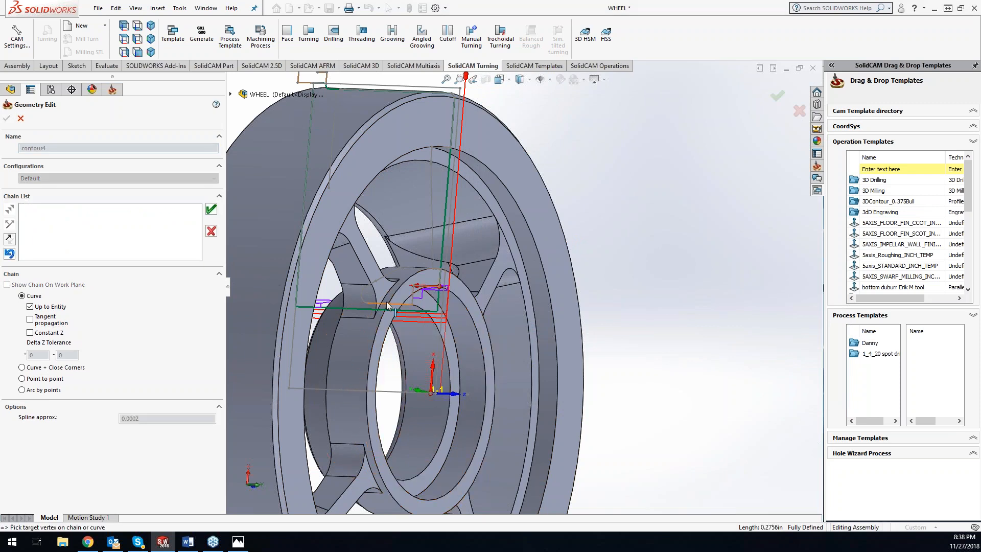
click(412, 304)
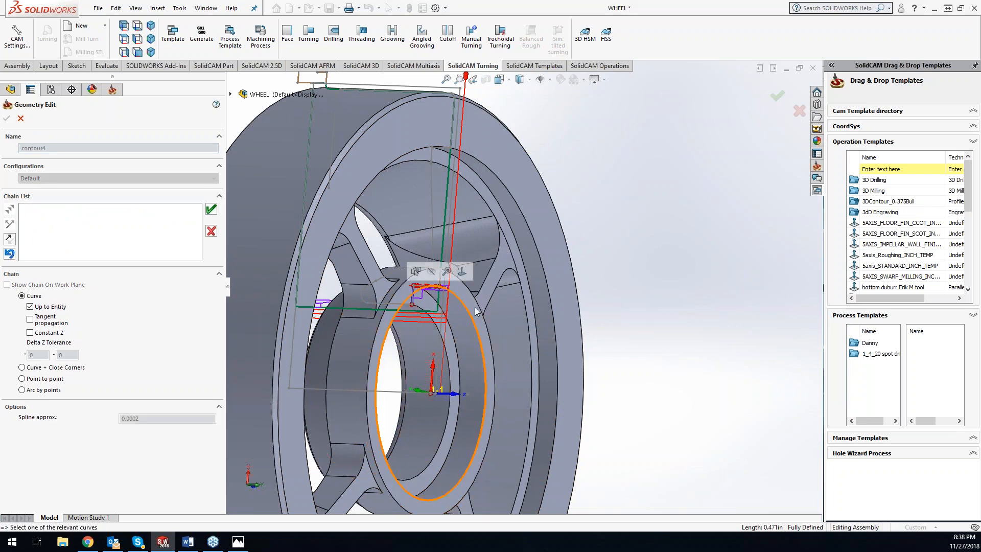
scroll(450, 307, down, 6)
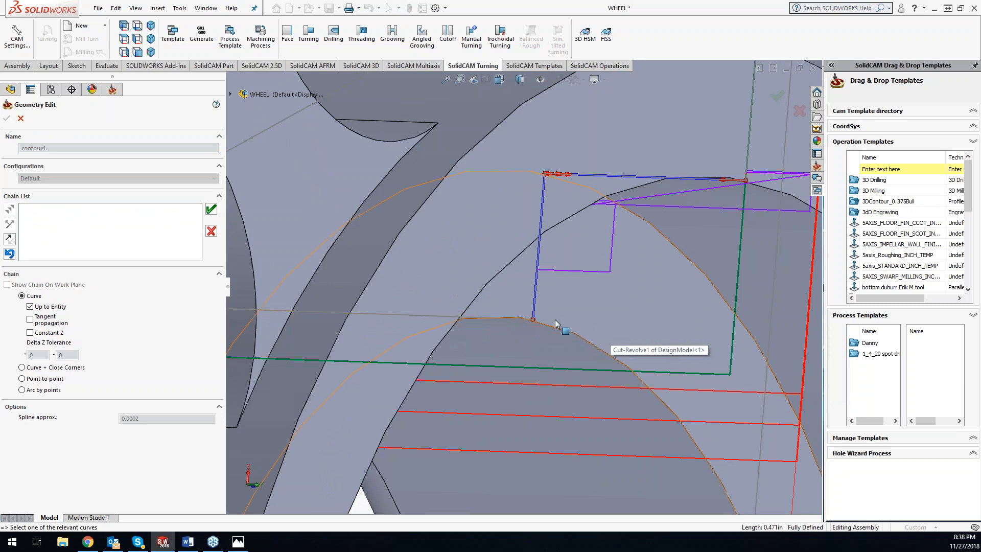
scroll(538, 322, down, 6)
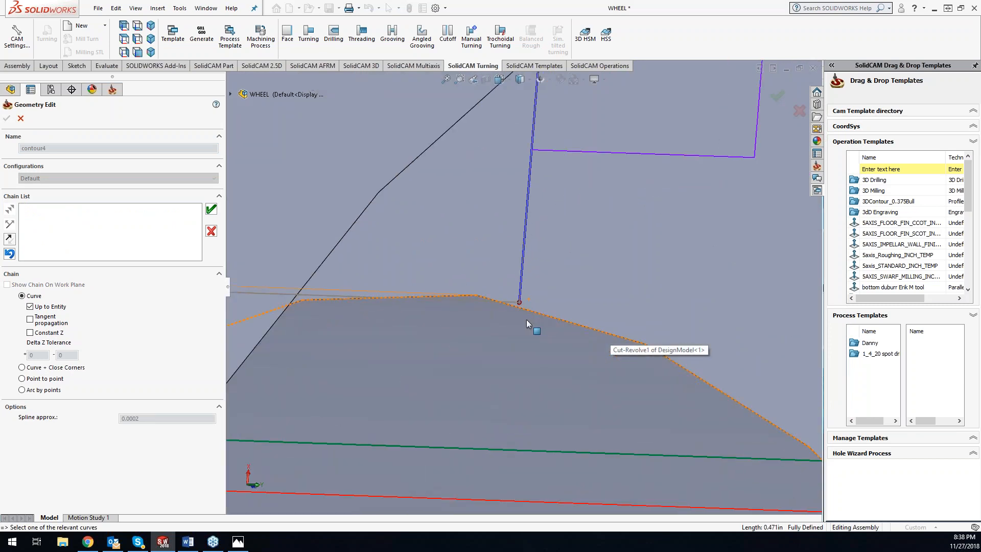
scroll(528, 319, up, 8)
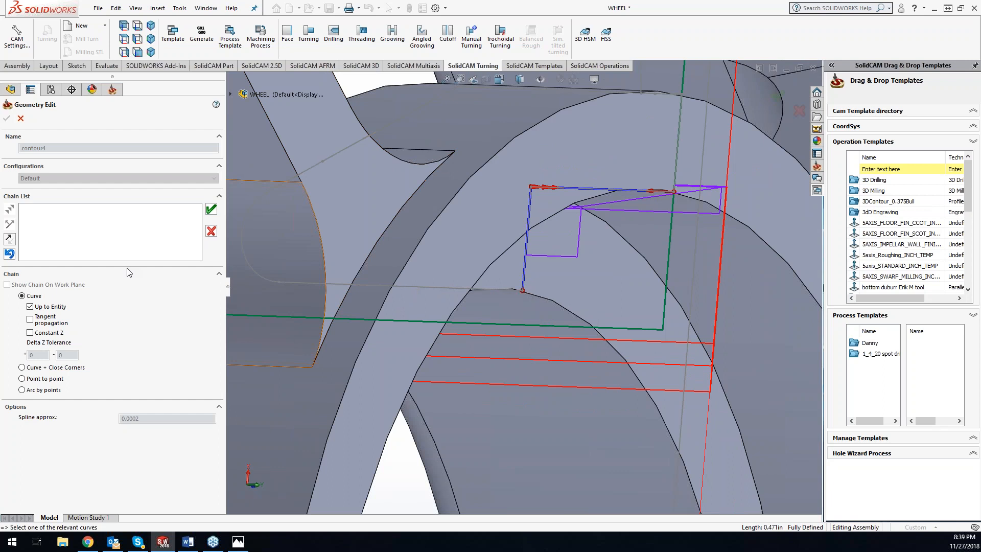
click(9, 253)
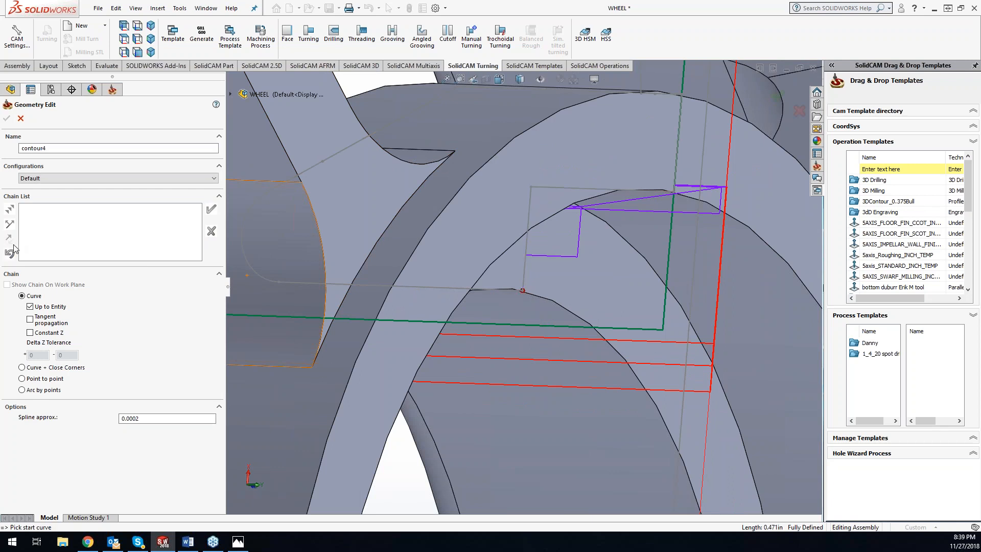
- Turn off Up to Entity, chain the hub's counterbore line, step line and inner bore line individually, and accept the contour4 geometry
click(30, 307)
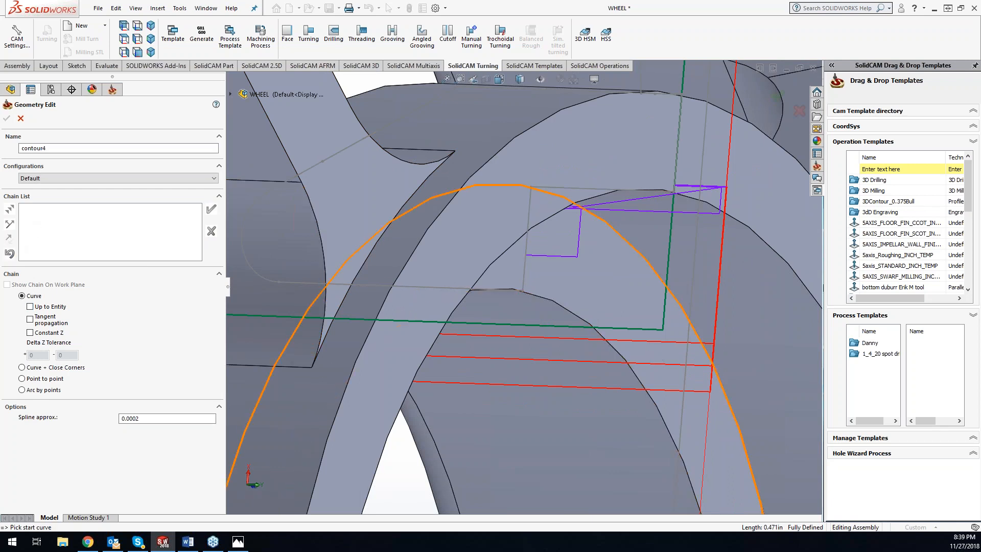
click(642, 191)
click(530, 220)
click(419, 286)
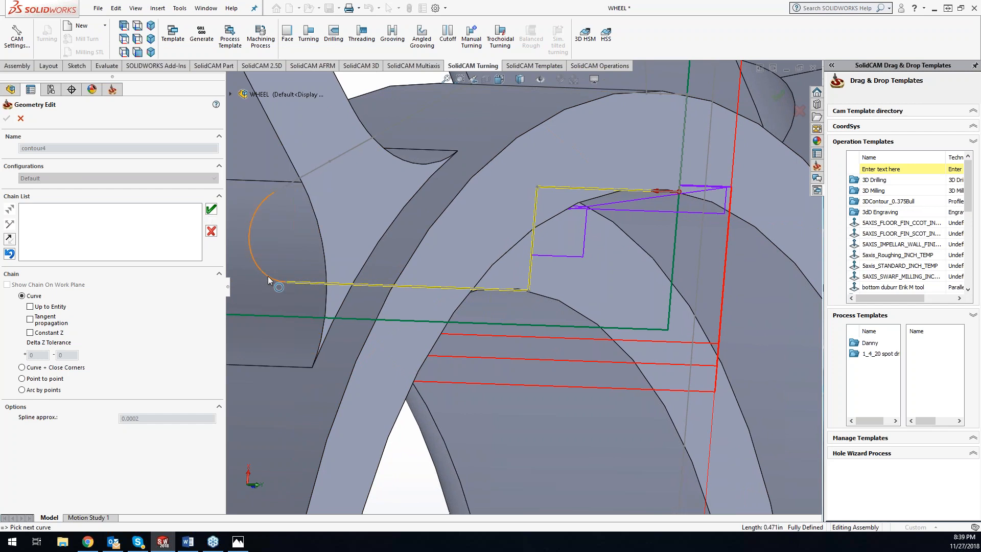
click(211, 210)
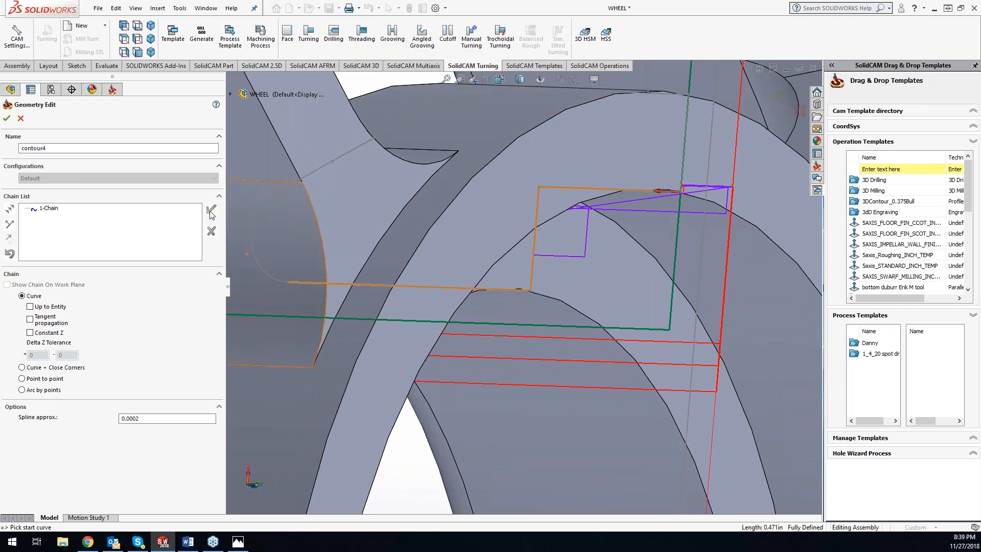
click(7, 118)
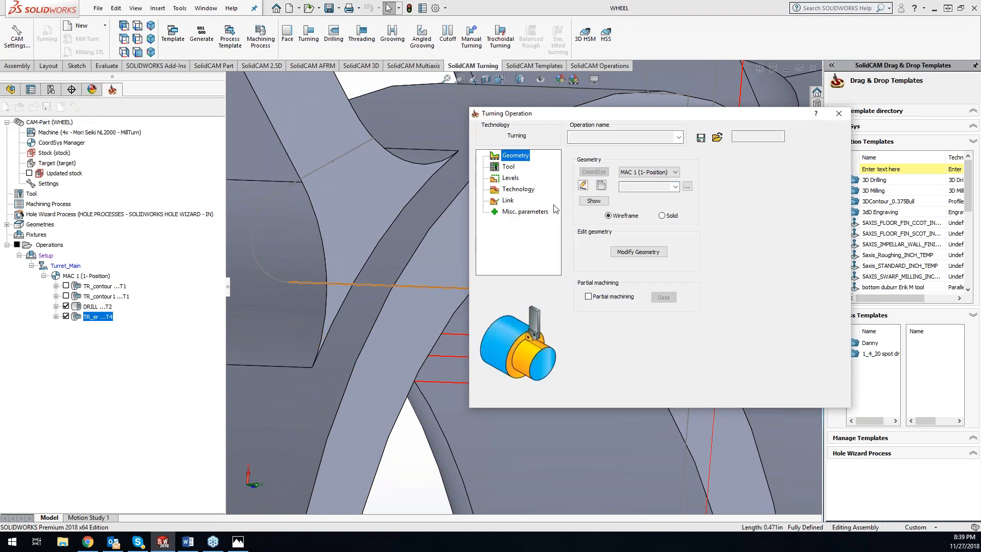
- Review the operation's tool, levels and technology settings, and enable auto extend start to stock for the contour4 chain
click(507, 168)
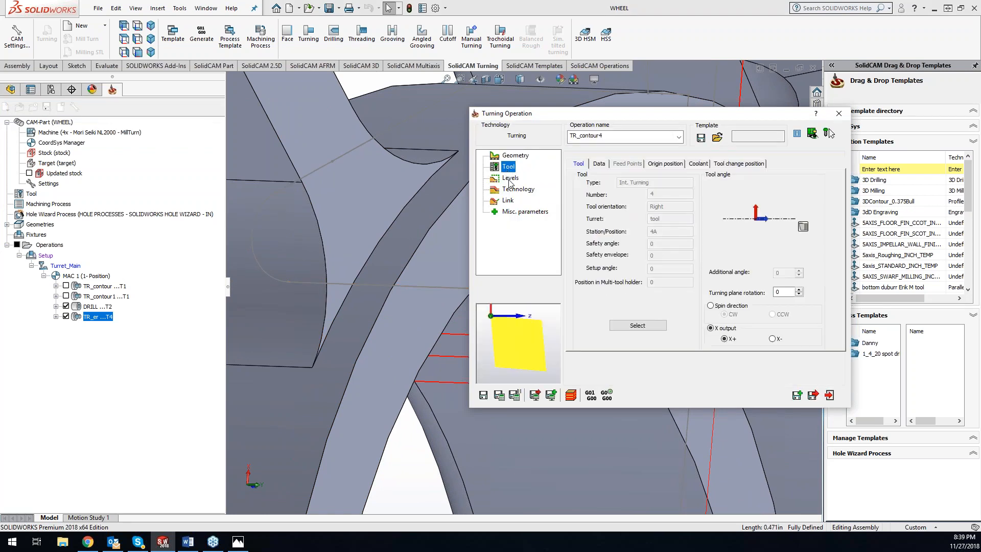
click(510, 179)
click(511, 190)
click(514, 156)
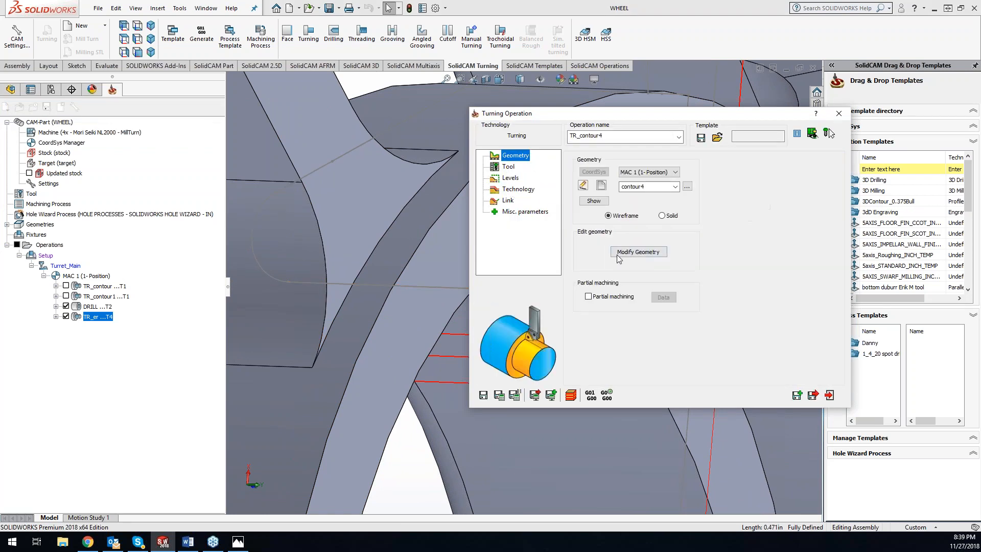
click(636, 252)
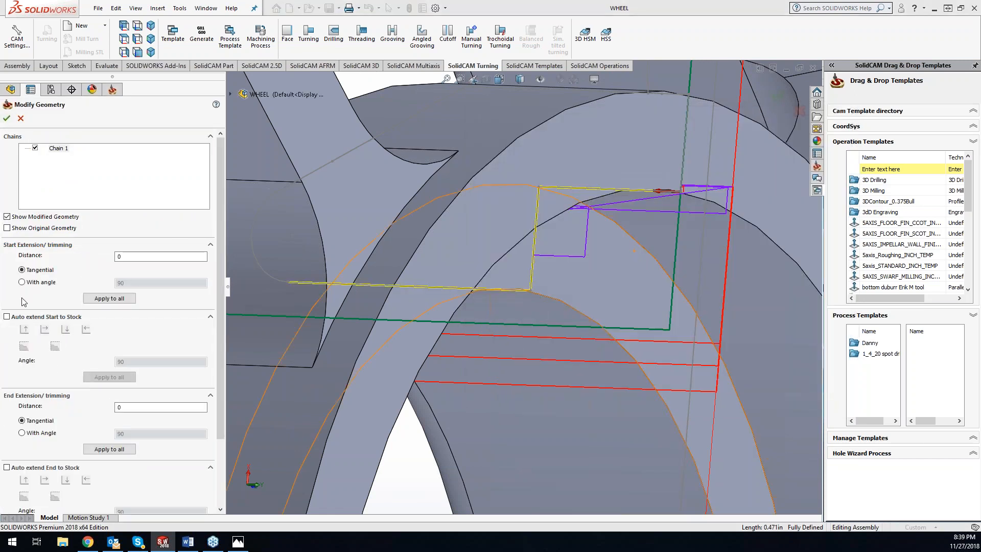
click(7, 317)
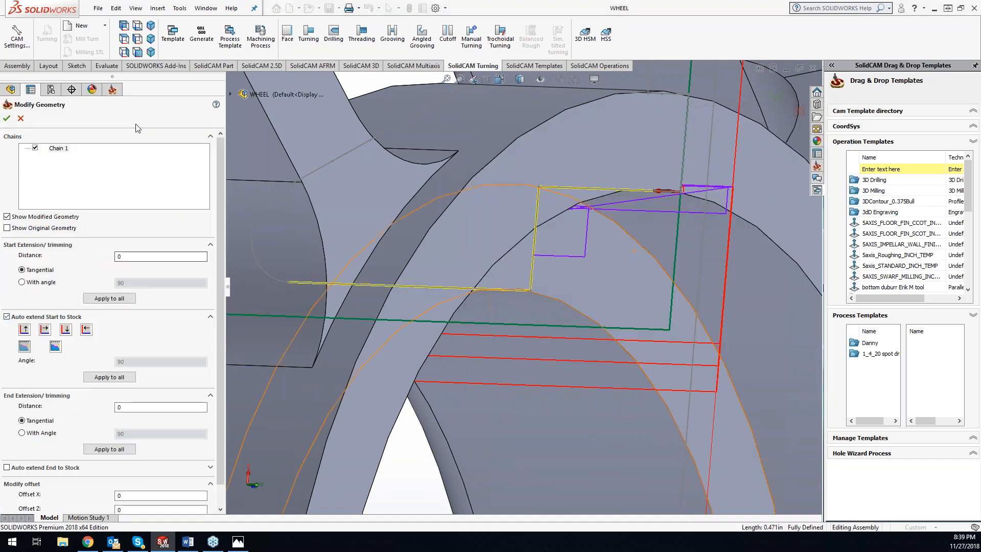
click(128, 256)
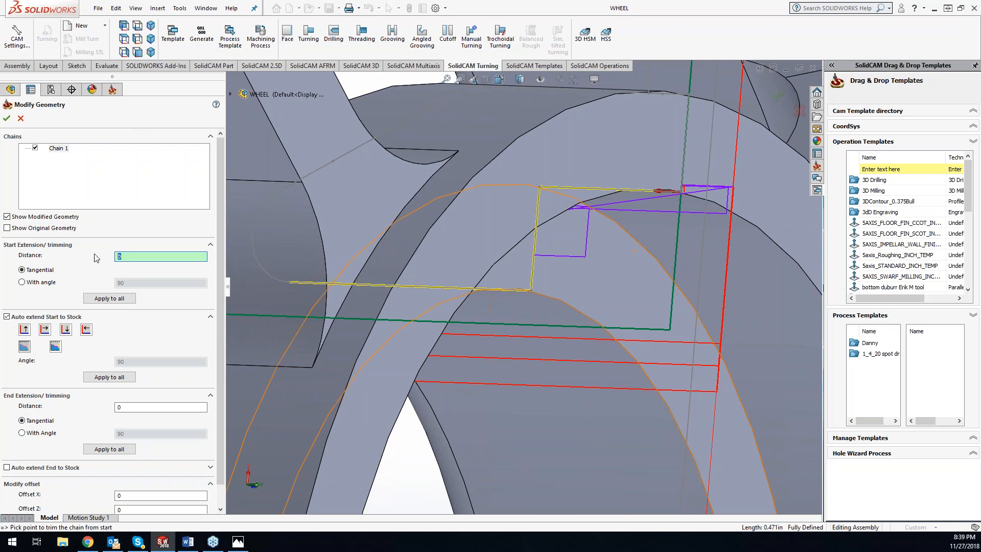
click(7, 119)
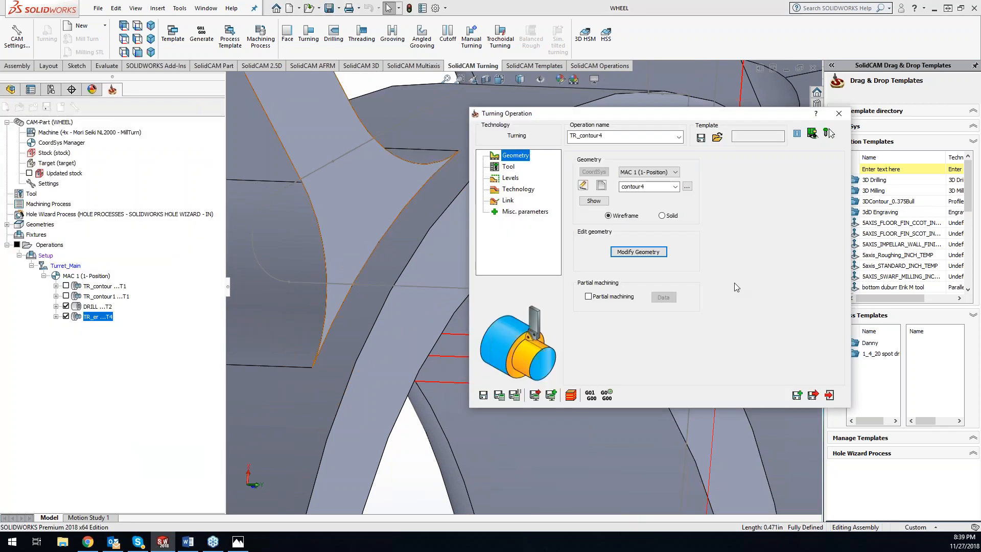
- Save and calculate the TR_contour4 operation, step through its toolpath in the Turning simulation, and close the simulation
click(498, 395)
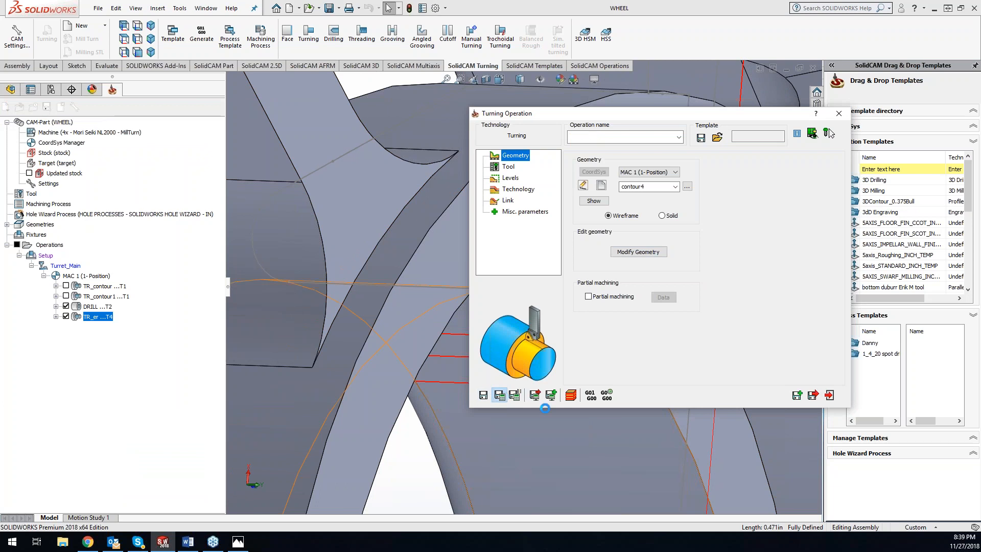
click(571, 396)
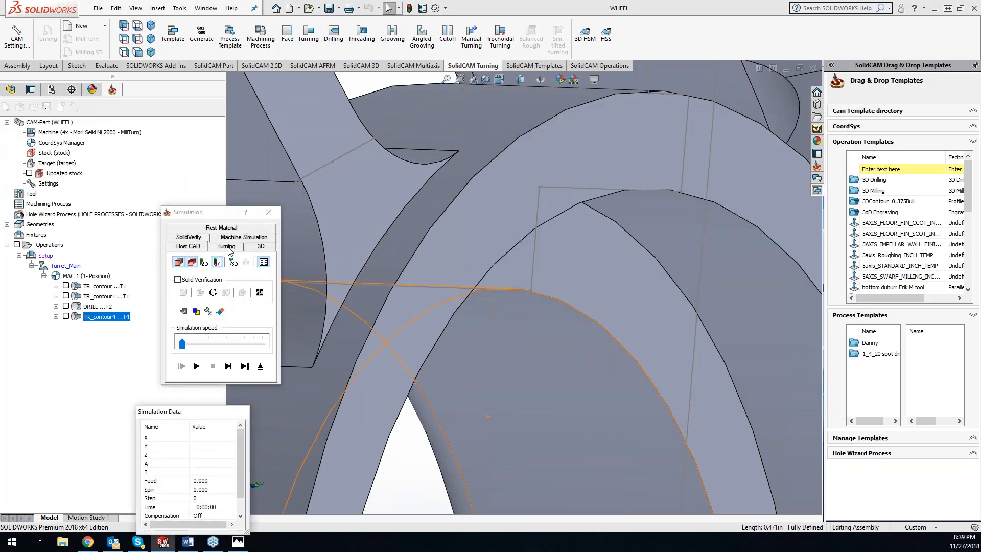
click(227, 246)
click(228, 366)
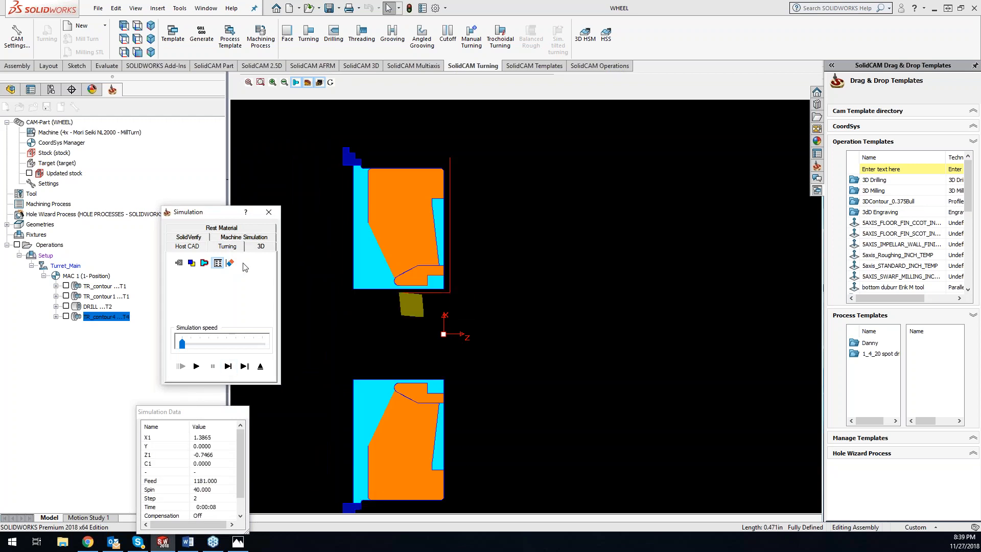
click(269, 212)
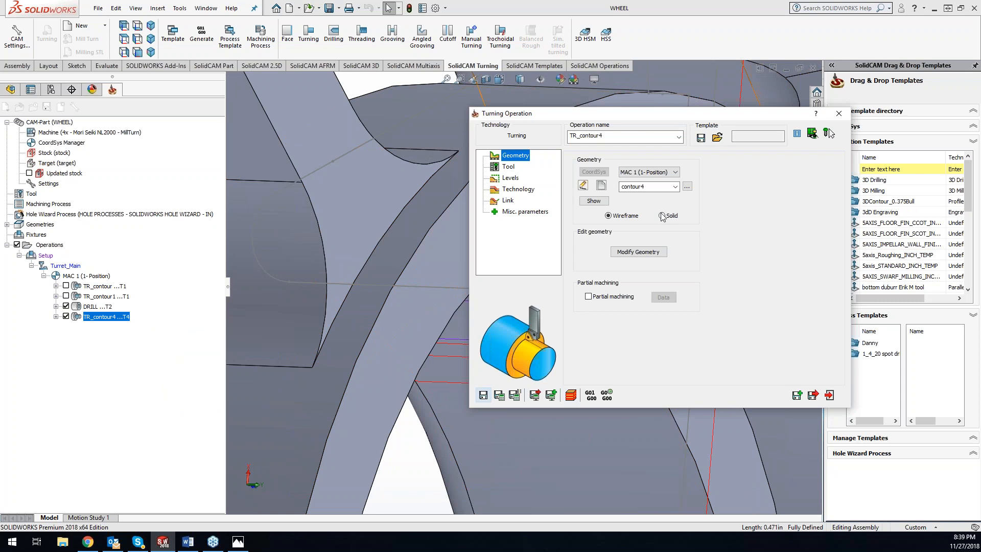
- Try a solid-based geometry chained from the hub's counterbore wall, with the bore wall and then the step face as its end
click(603, 187)
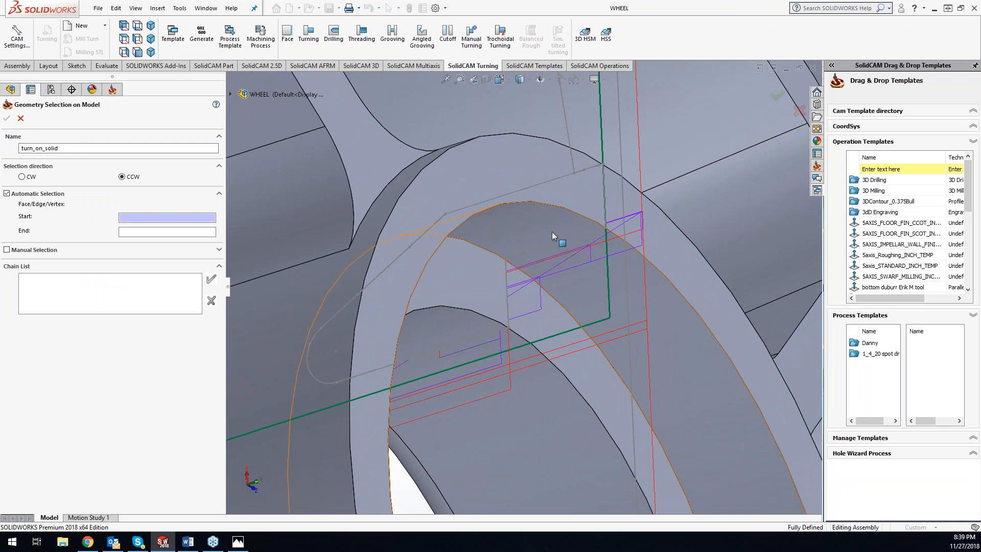
click(566, 222)
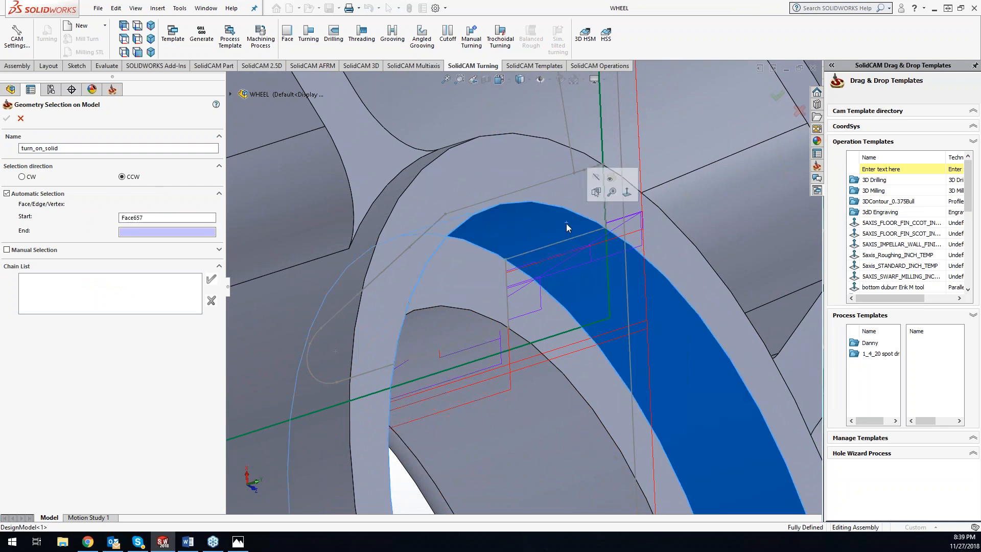
click(522, 414)
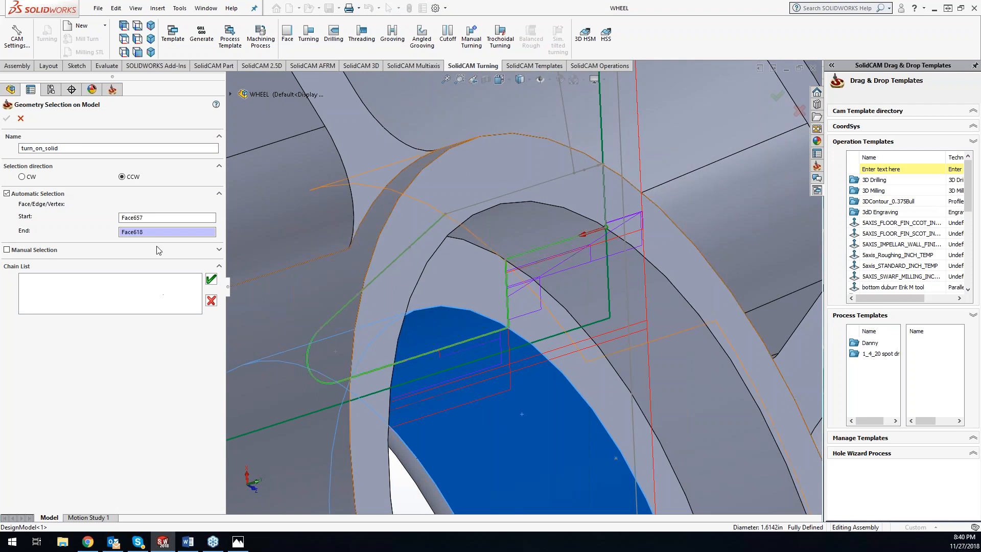
click(145, 231)
click(444, 286)
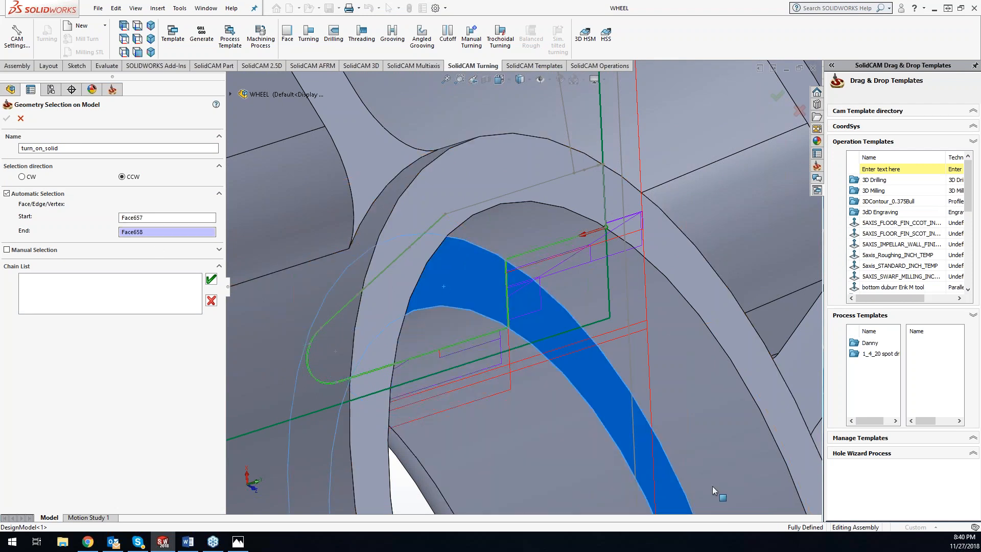
click(211, 280)
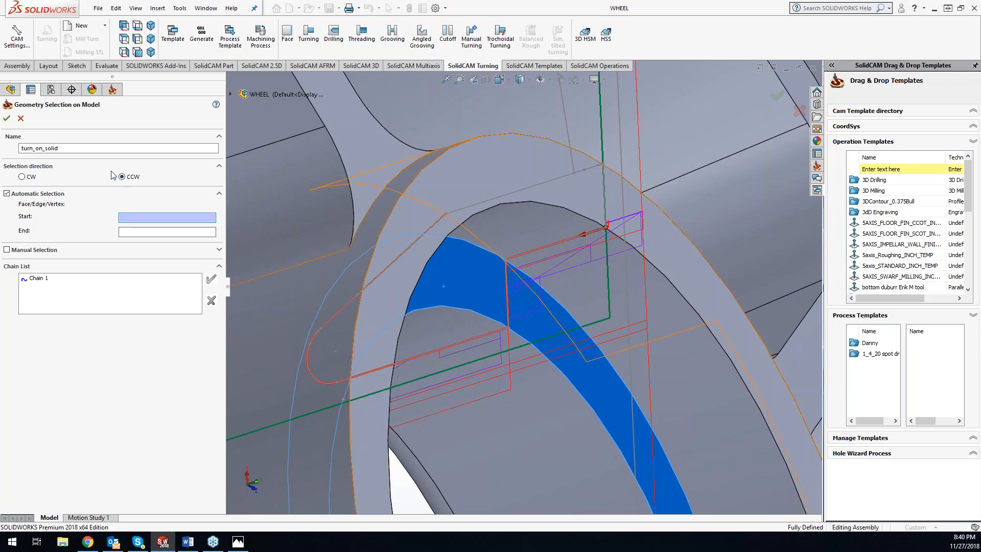
click(21, 119)
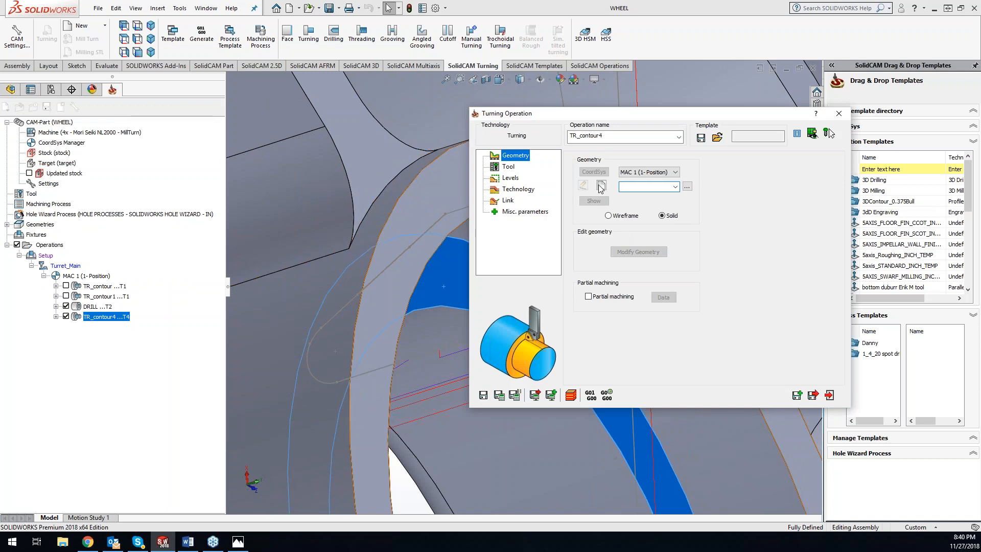
- Try solid chains from the counterbore wall to the step face, and from the hub's front face to the step face and counterbore wall
click(601, 187)
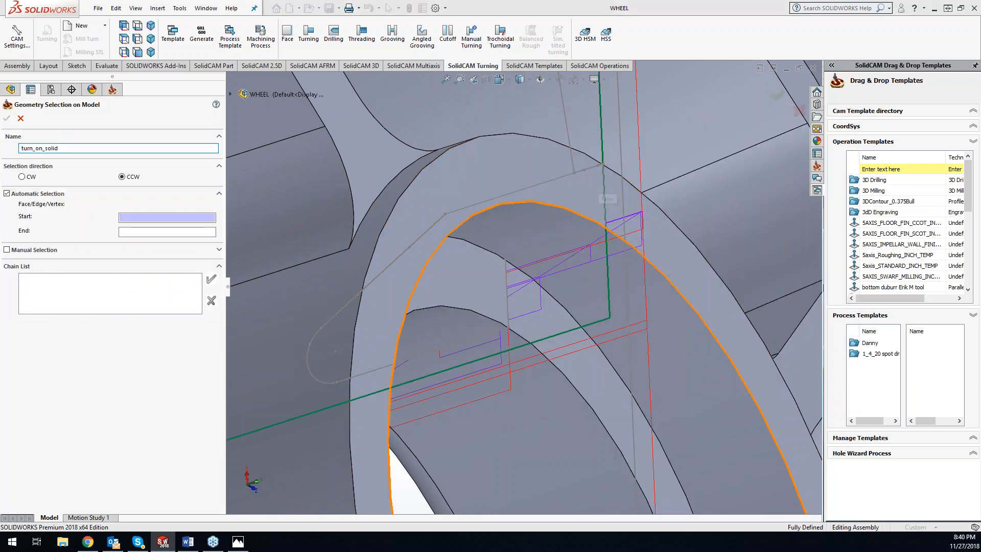
click(551, 226)
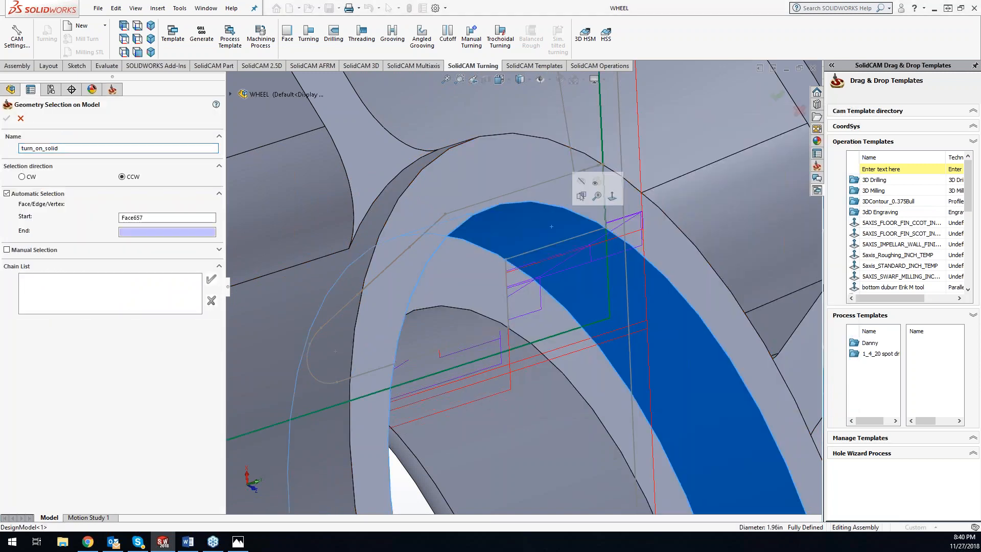
click(480, 278)
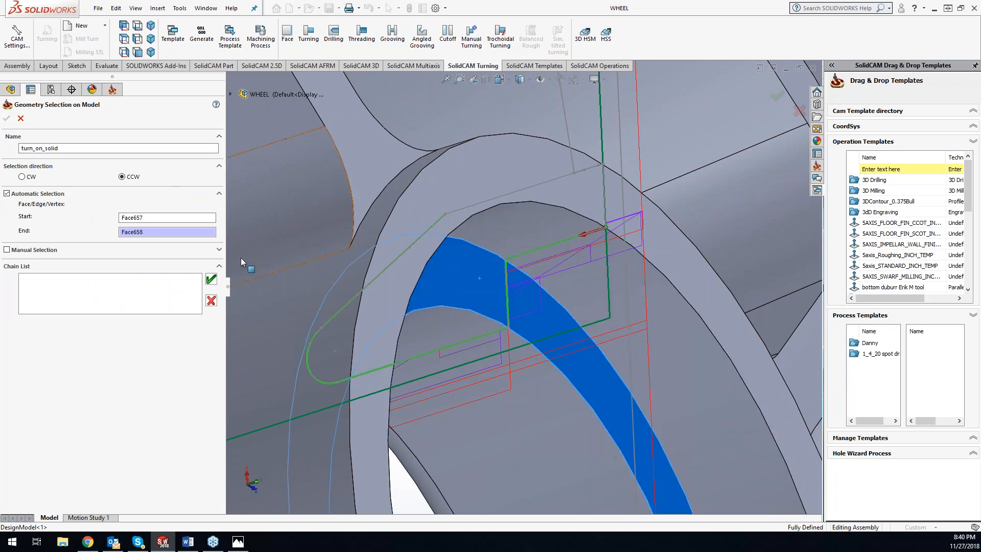
click(211, 301)
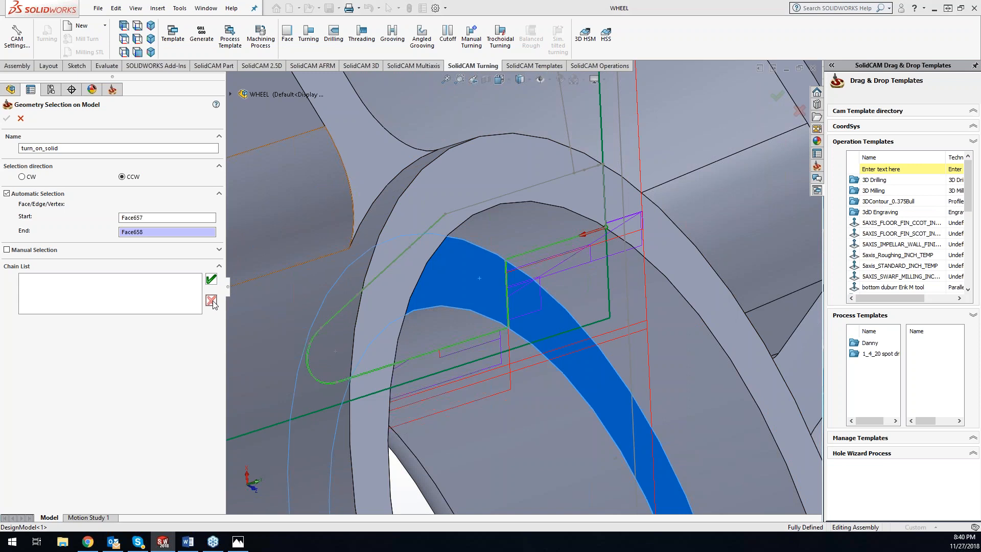
click(593, 195)
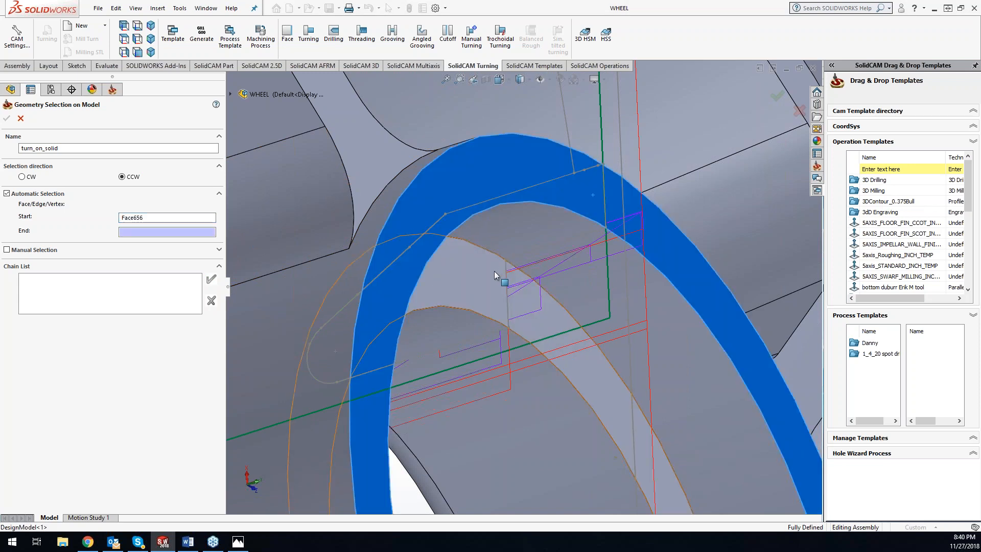
click(482, 277)
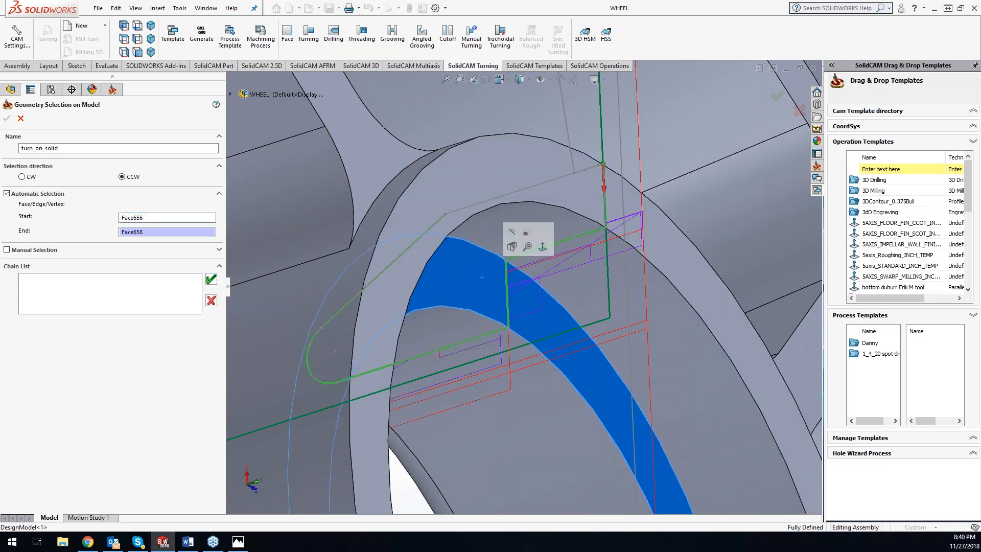
click(211, 301)
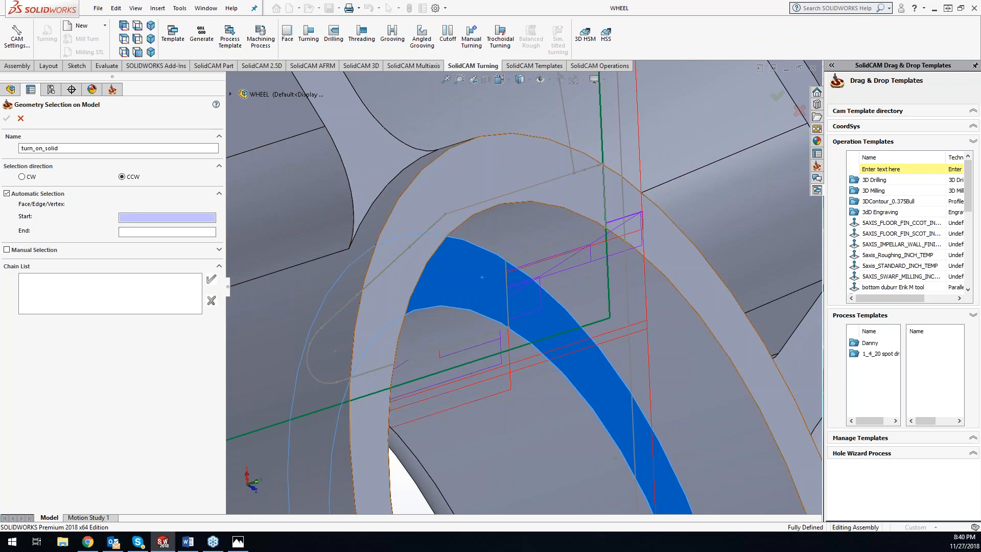
click(577, 191)
click(513, 234)
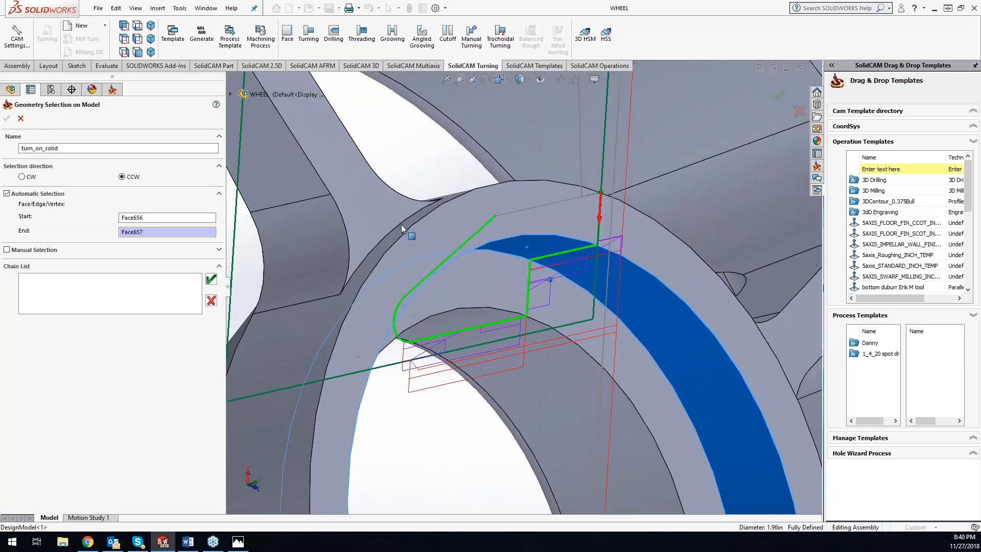
click(212, 301)
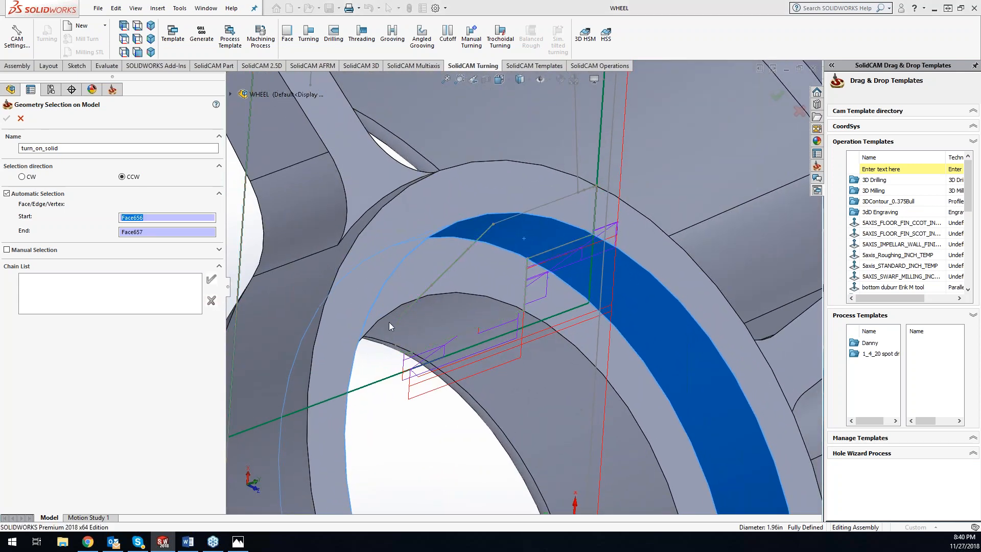
- Chain the solid geometry from the hub's counterbore wall to the inner bore wall and accept it as turn_on_solid
click(540, 229)
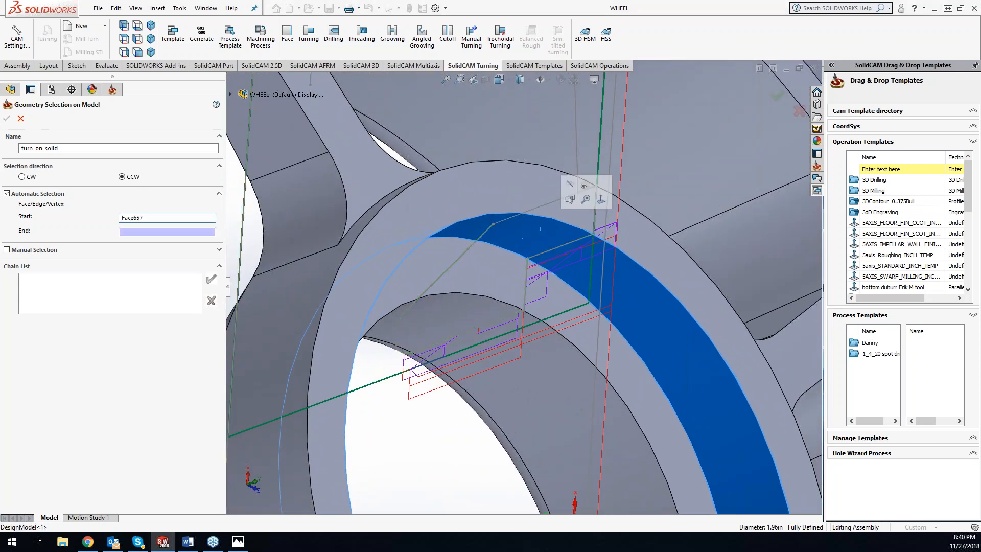
click(457, 312)
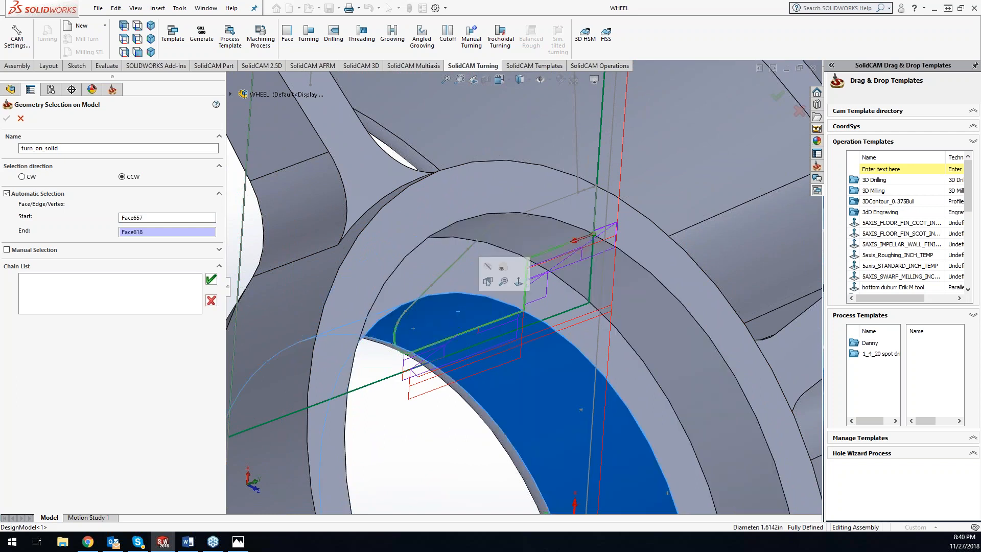
click(211, 279)
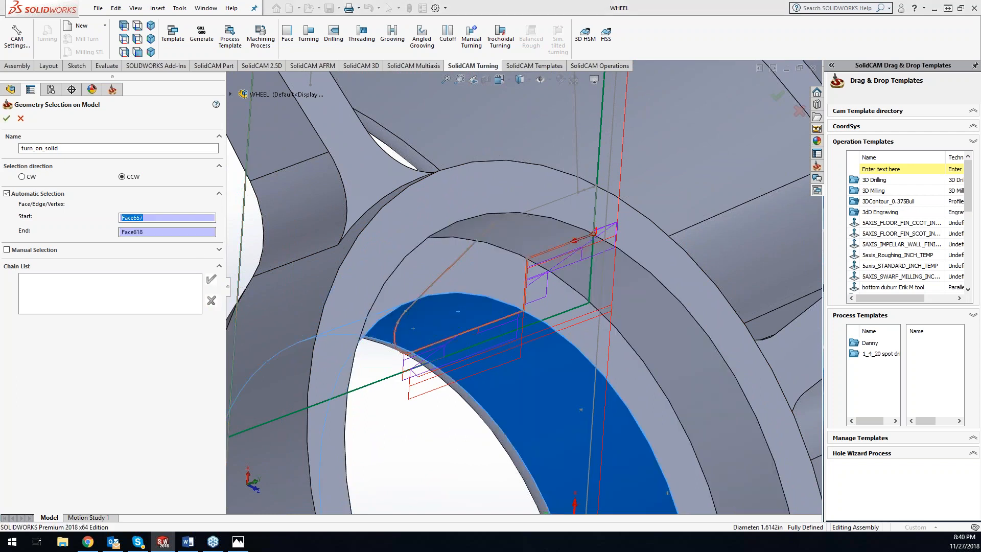
click(7, 118)
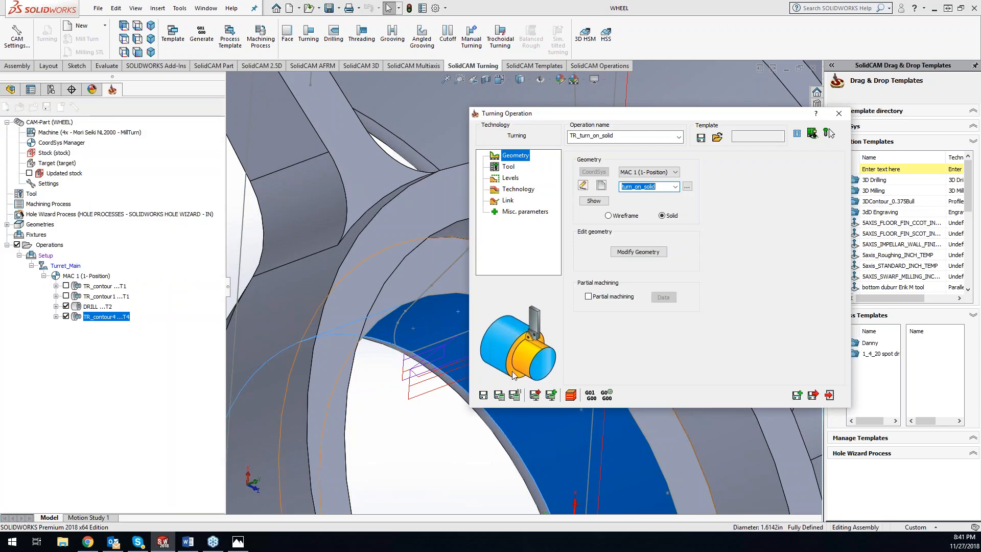
- Save and calculate the TR_turn_on_solid operation, hide the DRILL toolpath, and inspect the turning toolpath on the hub
click(504, 397)
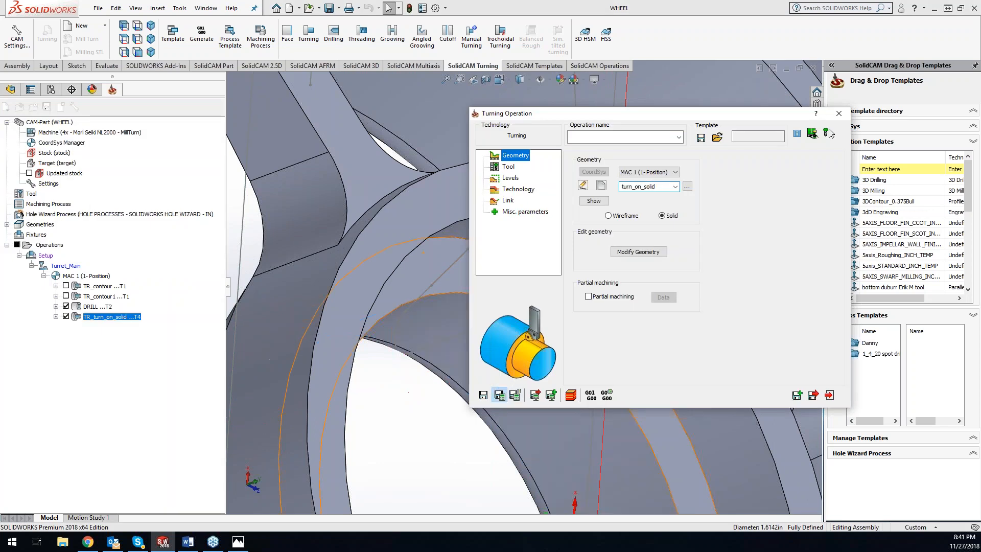
click(594, 201)
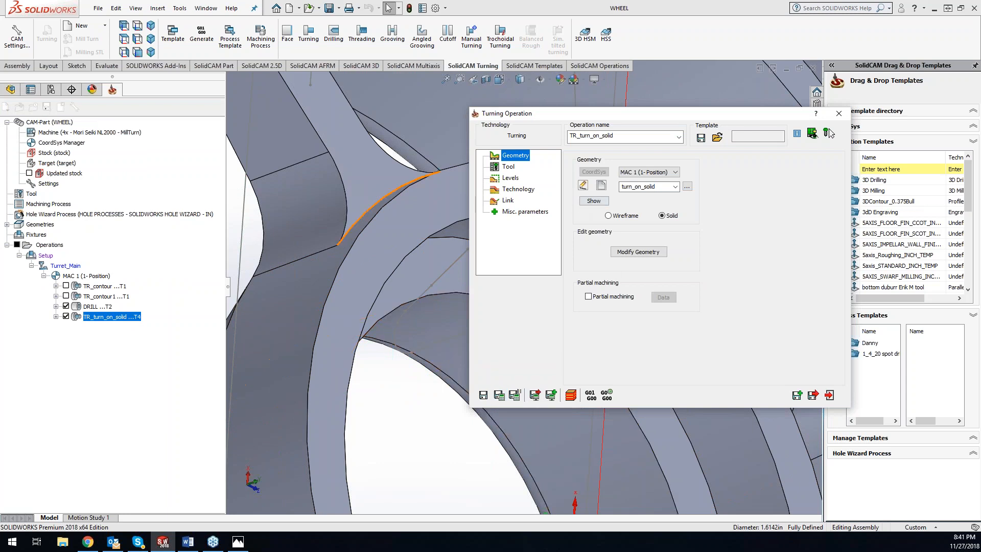
click(66, 306)
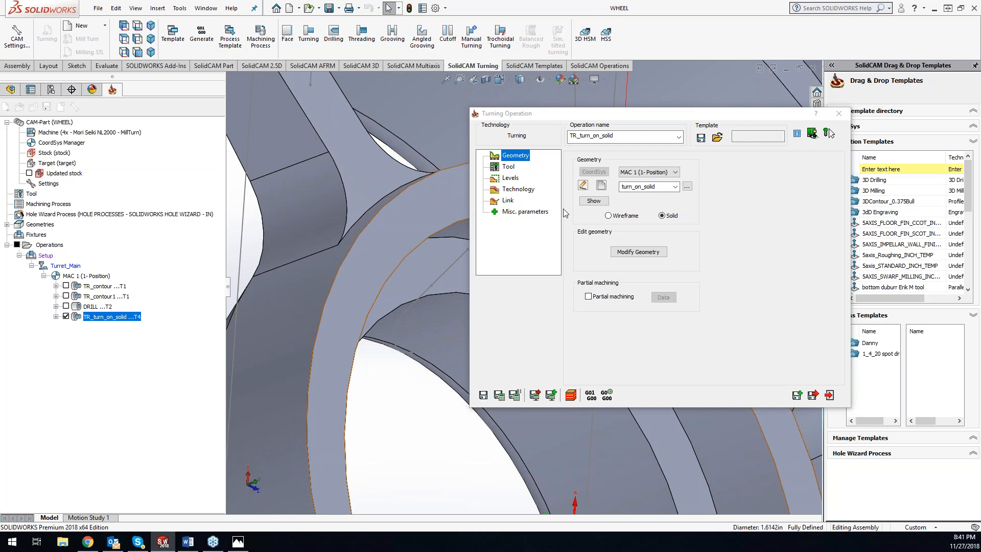
middle_drag(511, 450, 518, 305)
double_click(672, 114)
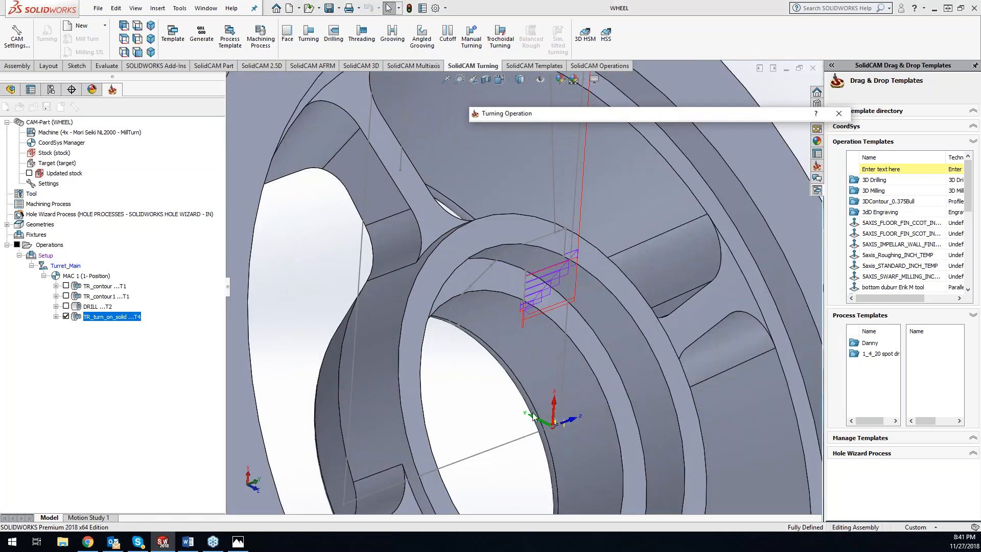
scroll(577, 243, up, 4)
middle_click(574, 257)
middle_drag(576, 261, 591, 123)
double_click(594, 116)
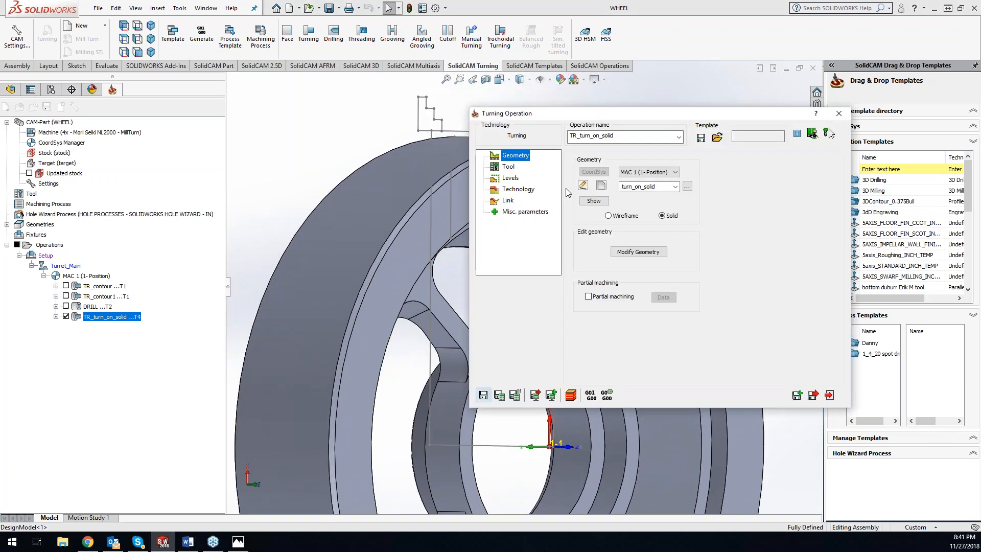
- Simulate TR_turn_on_solid in the Turning simulation, stepping through its passes, and close the simulation
click(571, 395)
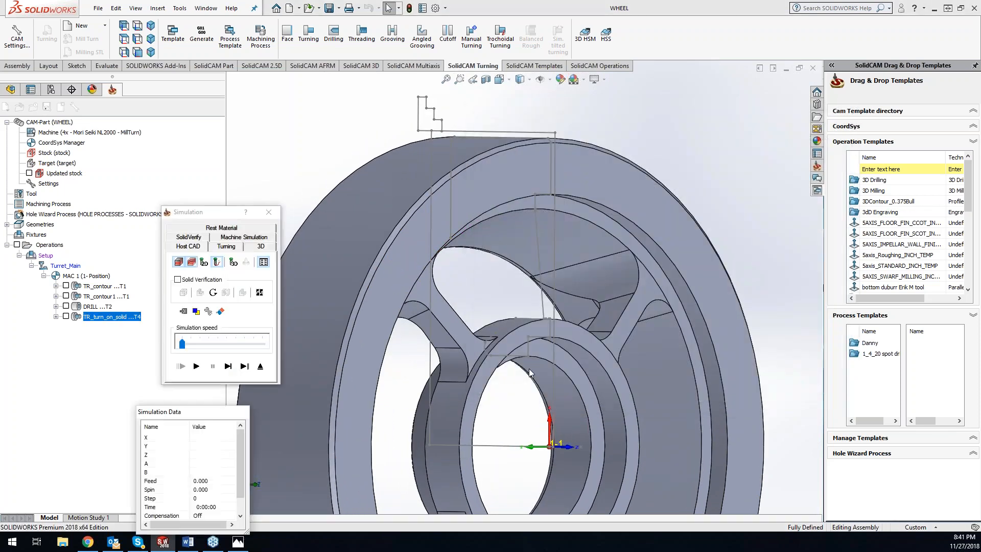
click(230, 248)
middle_drag(326, 297, 450, 309)
click(231, 367)
click(231, 368)
click(231, 367)
click(229, 366)
click(229, 366)
click(229, 366)
click(229, 366)
click(228, 366)
click(229, 367)
click(229, 366)
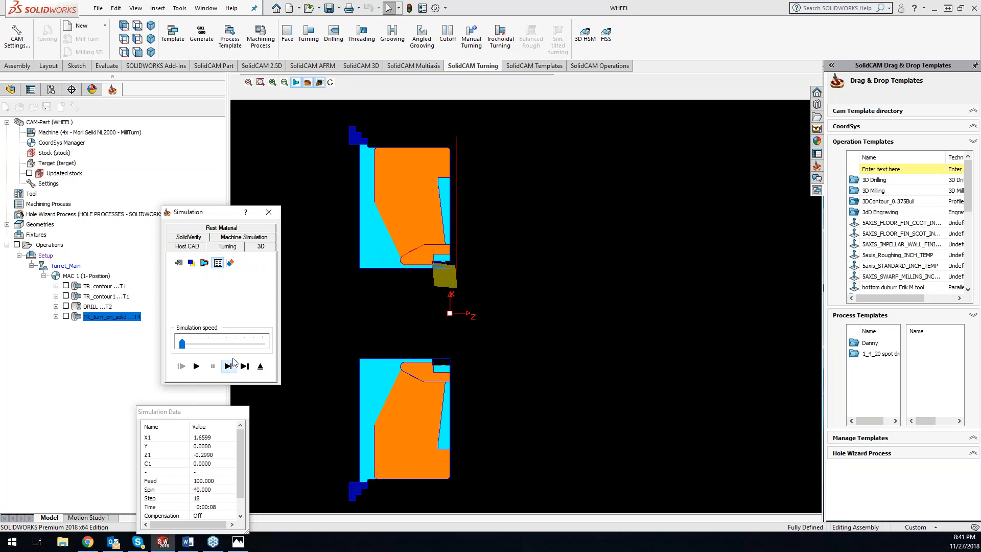
click(269, 212)
- Enable auto extend start to stock for the solid chain, set its start extension distance to .05, and recalculate the operation
click(645, 254)
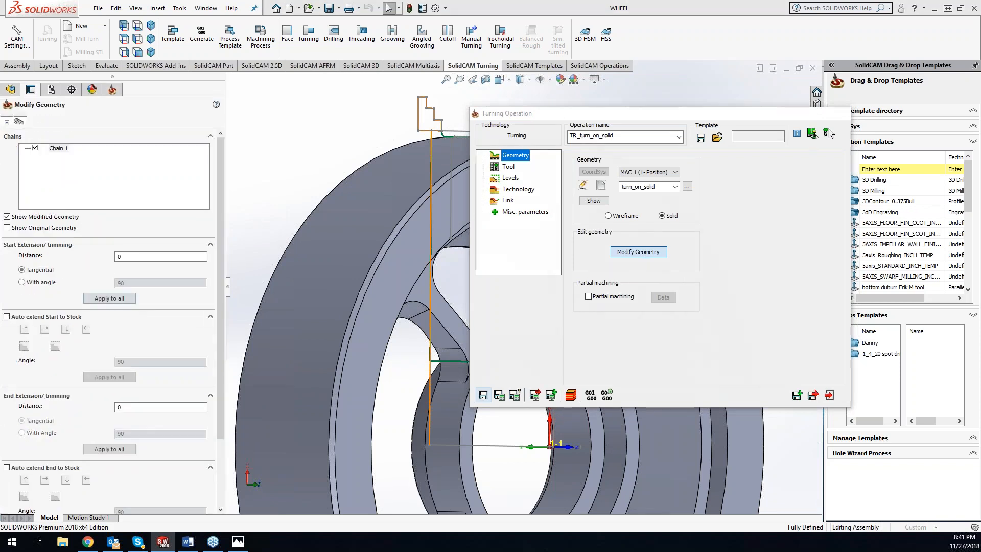
click(7, 317)
click(143, 257)
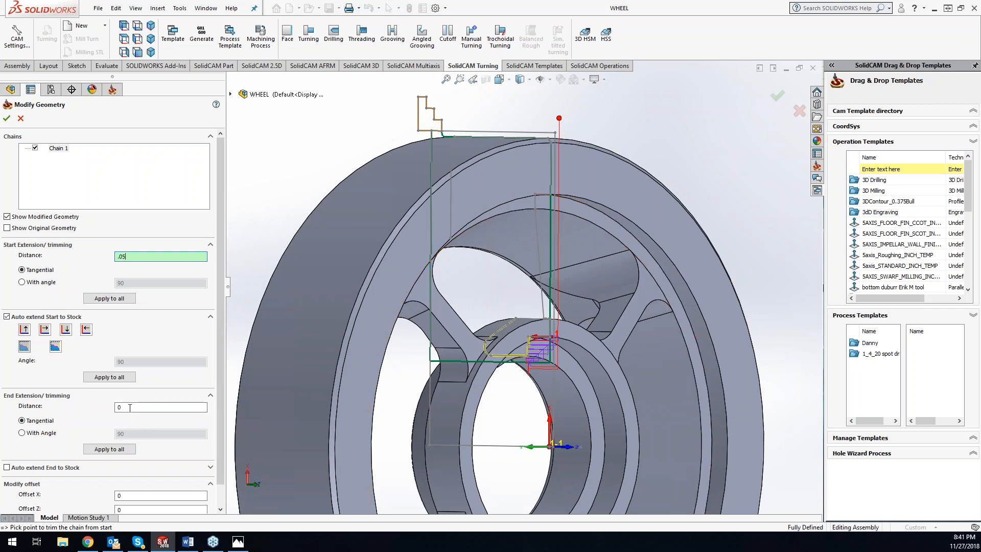
click(5, 119)
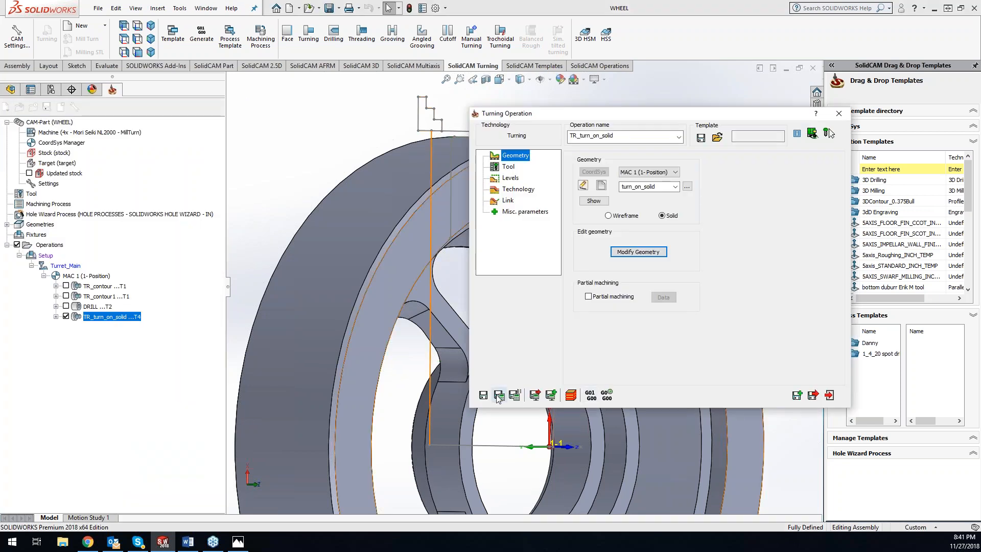
click(499, 396)
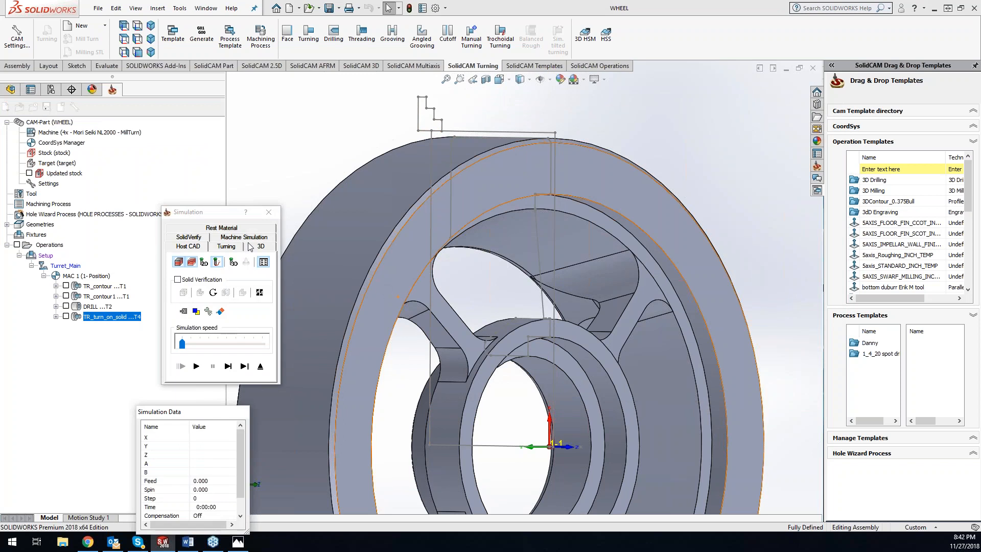
- Step through the extended chain's complete toolpath in the Turning simulation to check the counterbore cuts, and close the simulation
click(226, 246)
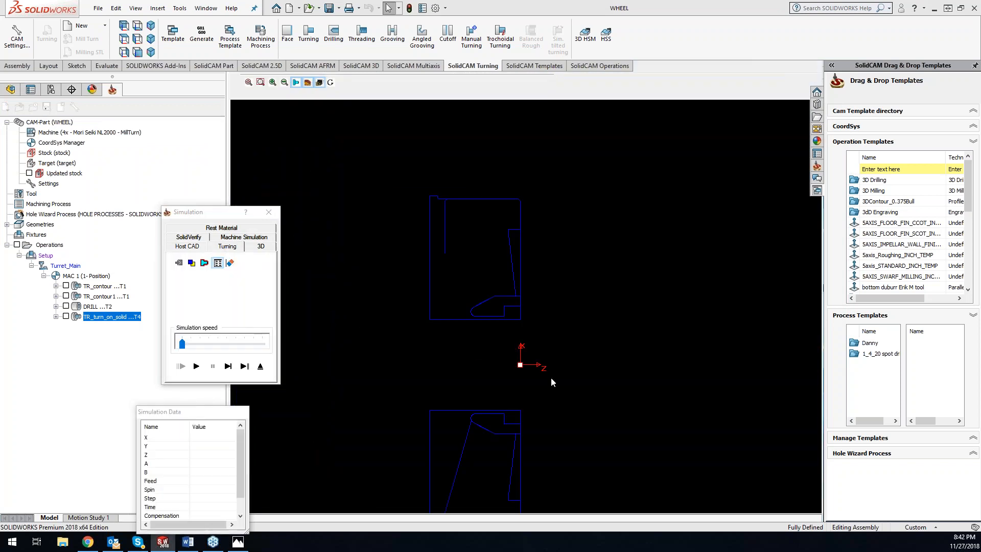
click(227, 370)
click(227, 370)
click(227, 370)
click(226, 370)
click(227, 371)
click(227, 366)
click(228, 367)
click(228, 367)
click(228, 367)
click(228, 367)
click(228, 367)
click(227, 367)
click(228, 367)
click(228, 367)
click(227, 367)
click(228, 367)
click(228, 367)
click(228, 367)
click(228, 367)
click(228, 367)
click(227, 367)
click(228, 367)
click(228, 367)
click(227, 367)
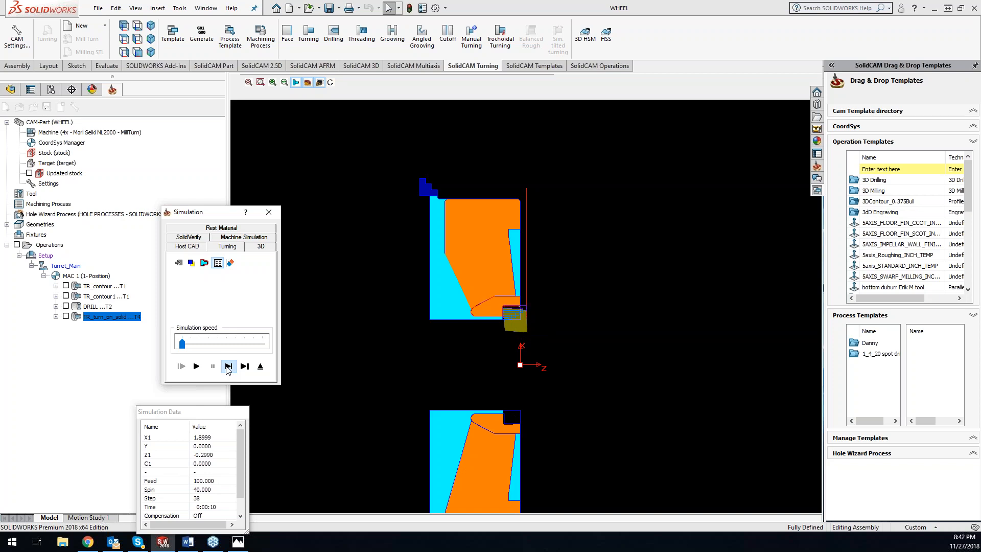
click(228, 367)
click(228, 367)
click(228, 367)
click(228, 366)
click(228, 367)
click(228, 367)
click(228, 367)
click(228, 367)
click(228, 367)
click(228, 367)
click(228, 367)
click(228, 367)
click(228, 367)
click(227, 366)
click(228, 367)
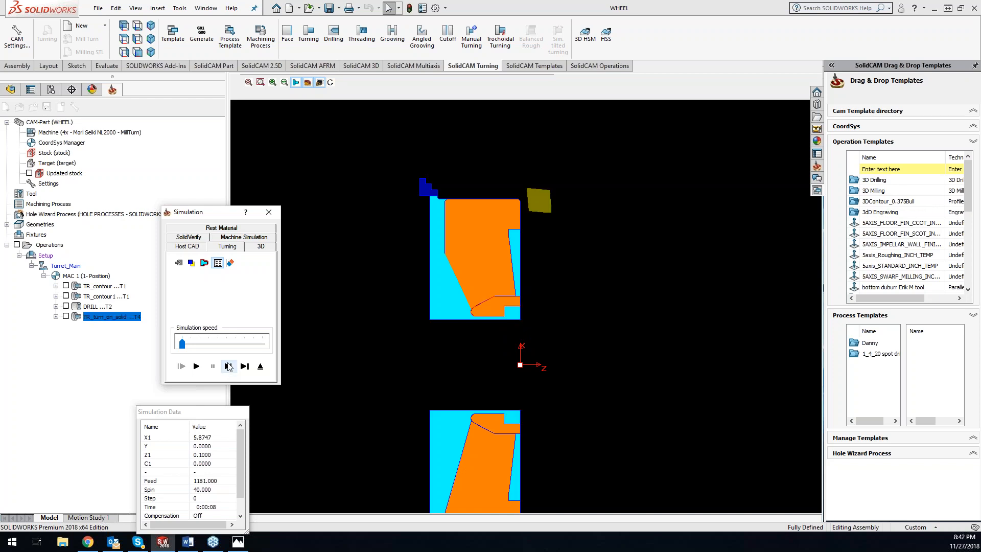
click(274, 213)
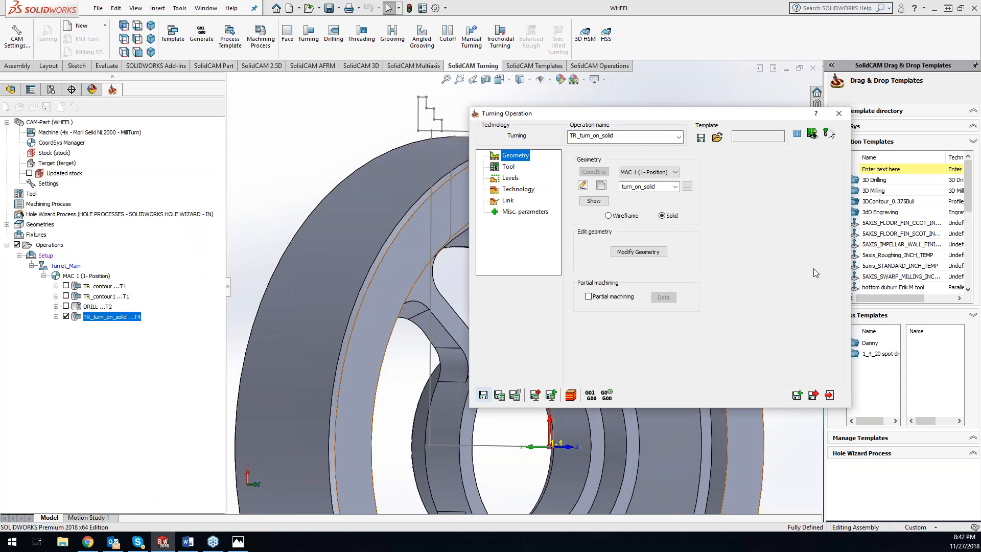
- Add a new internal turning tool for the TR_turn_on_solid operation
click(508, 166)
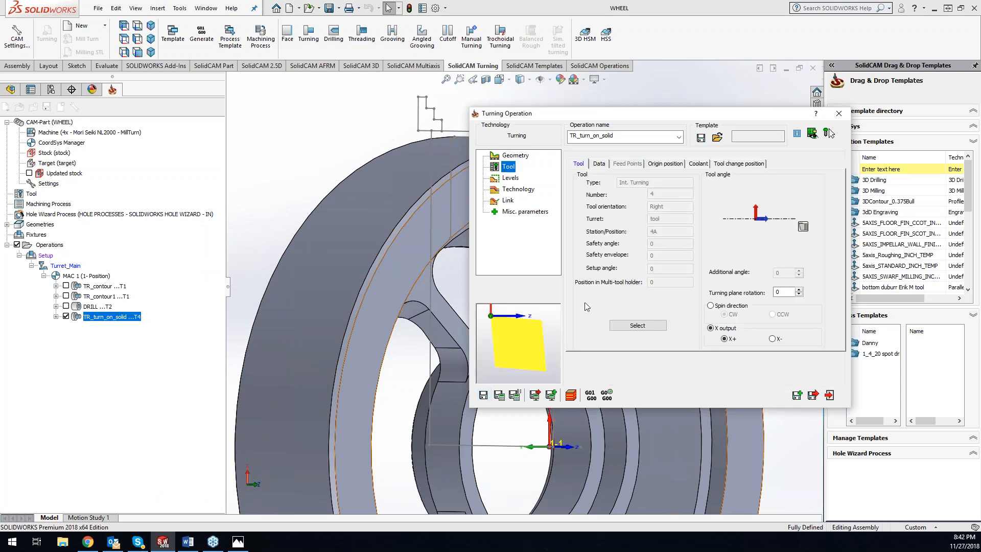
click(638, 327)
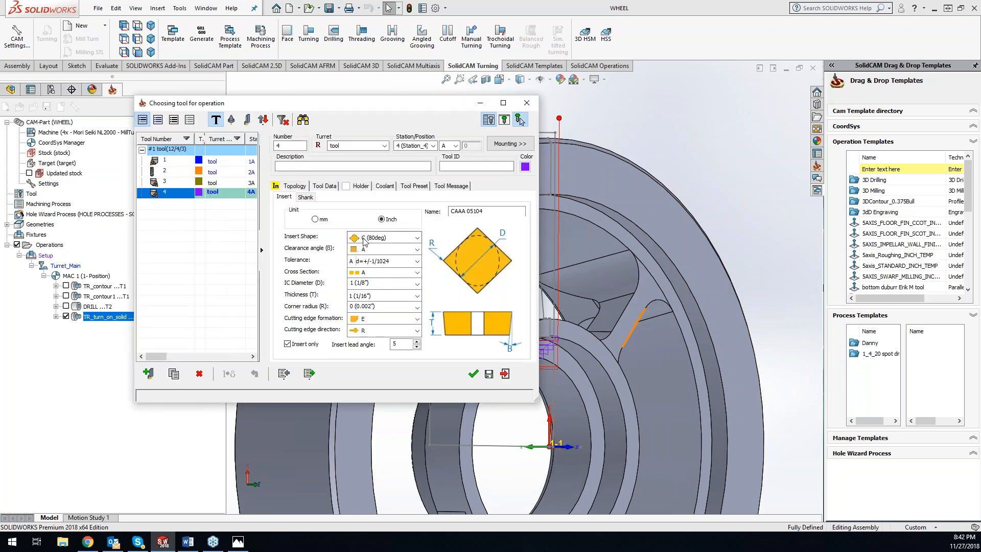
click(149, 373)
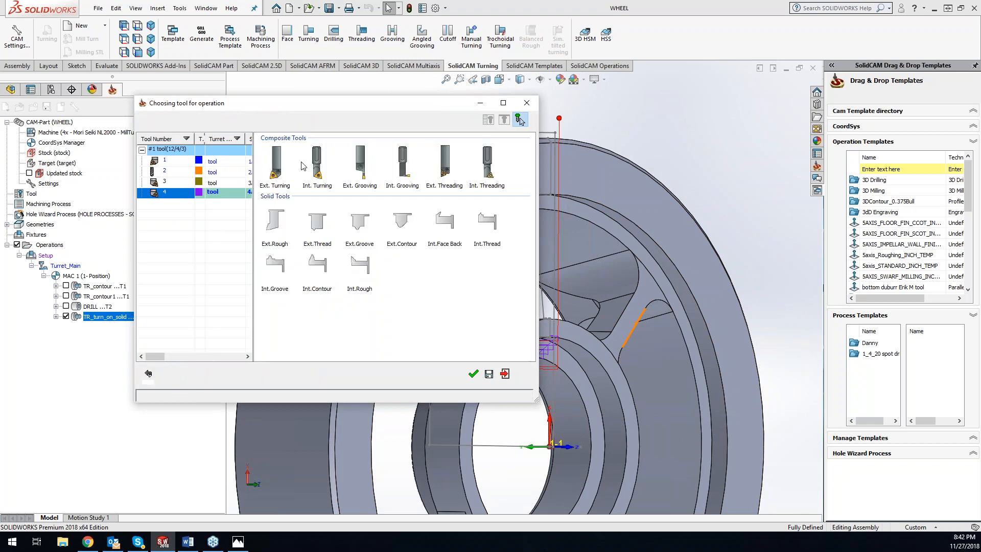
click(317, 168)
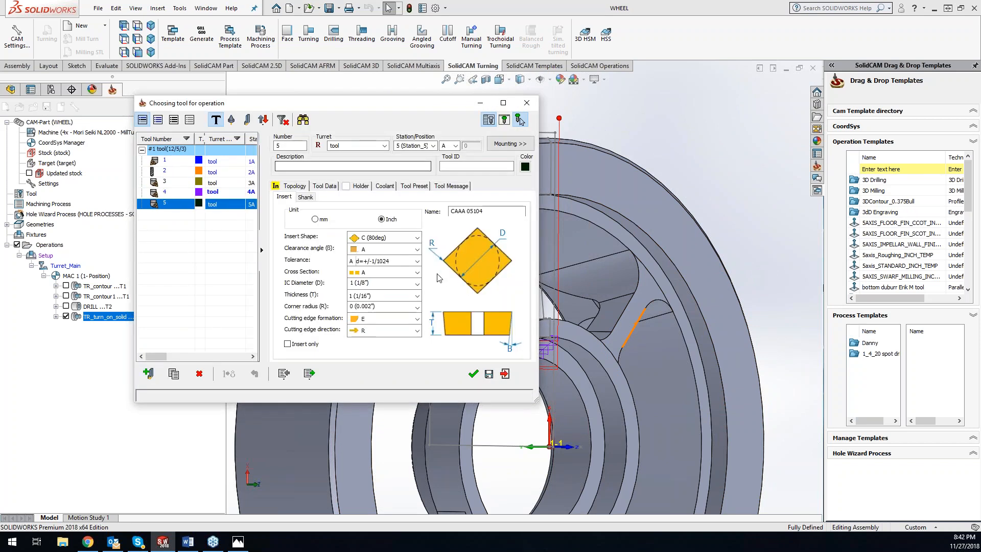
- Set the new internal turning tool's insert shape to D (55deg) and its clearance angle to N
click(417, 239)
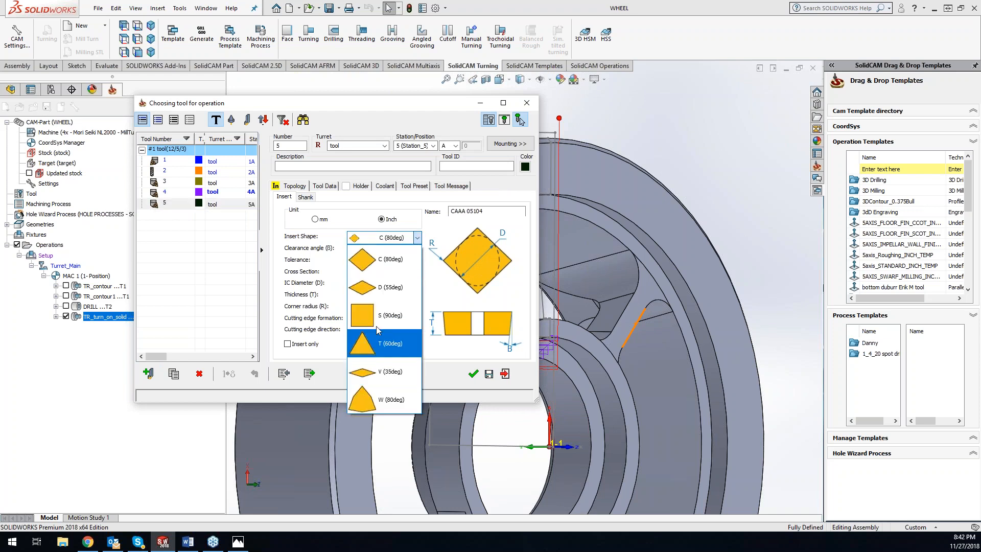
click(384, 287)
click(417, 249)
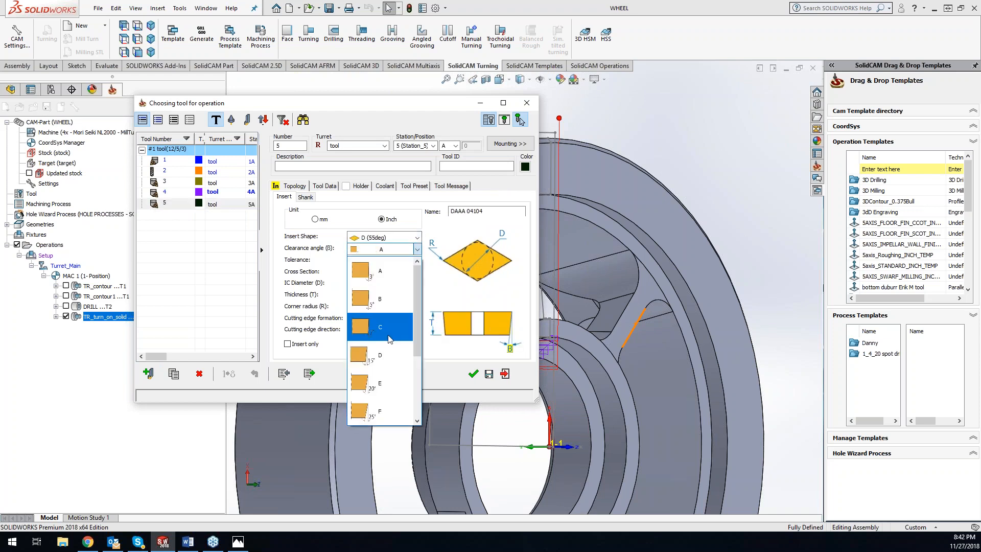
drag(416, 334, 408, 396)
scroll(409, 357, down, 1)
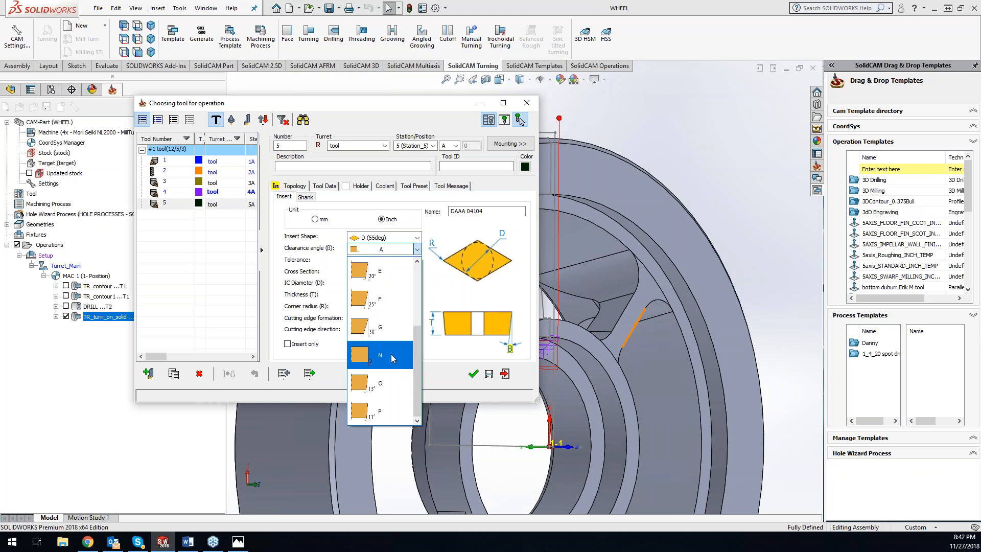
click(380, 357)
- Set the insert's tolerance to M and its cross section to G
click(418, 261)
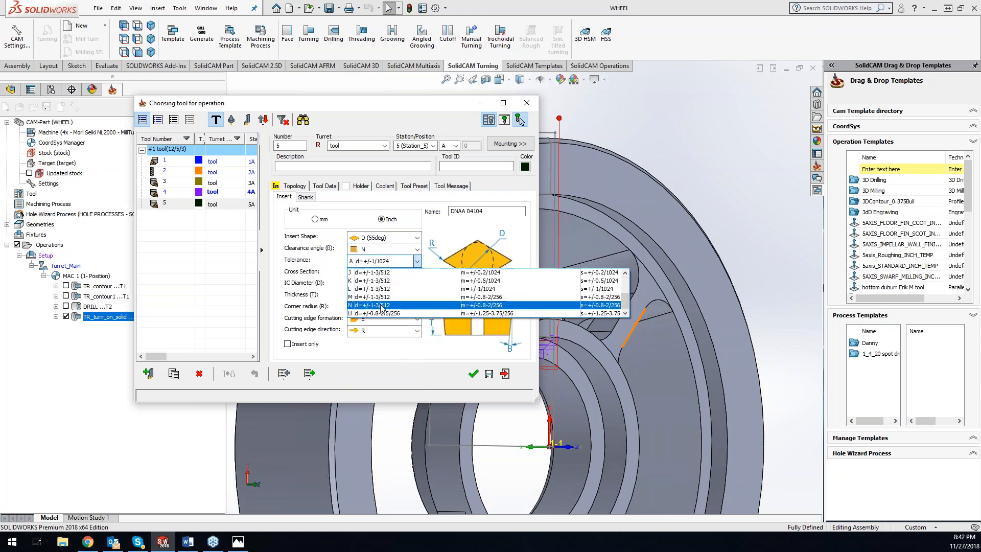
click(396, 286)
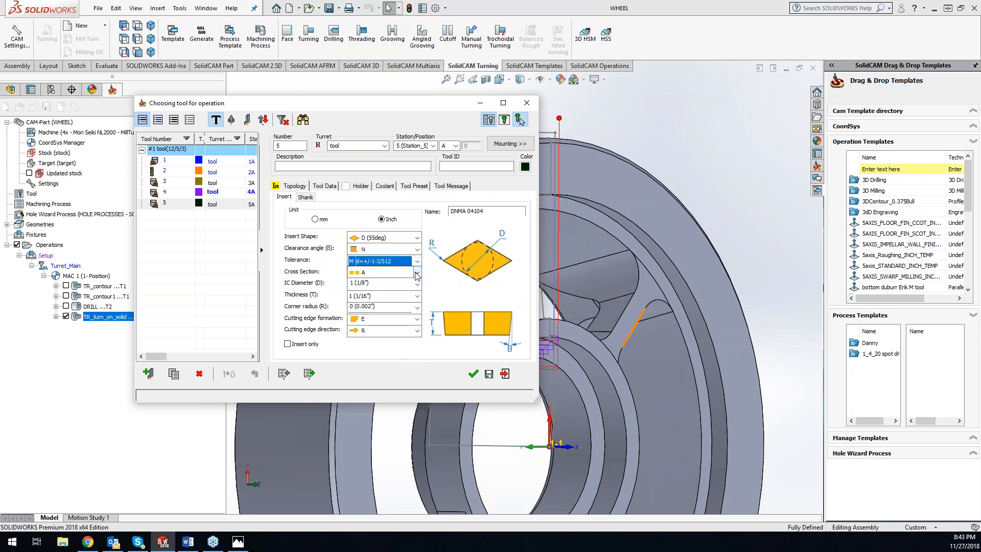
click(417, 273)
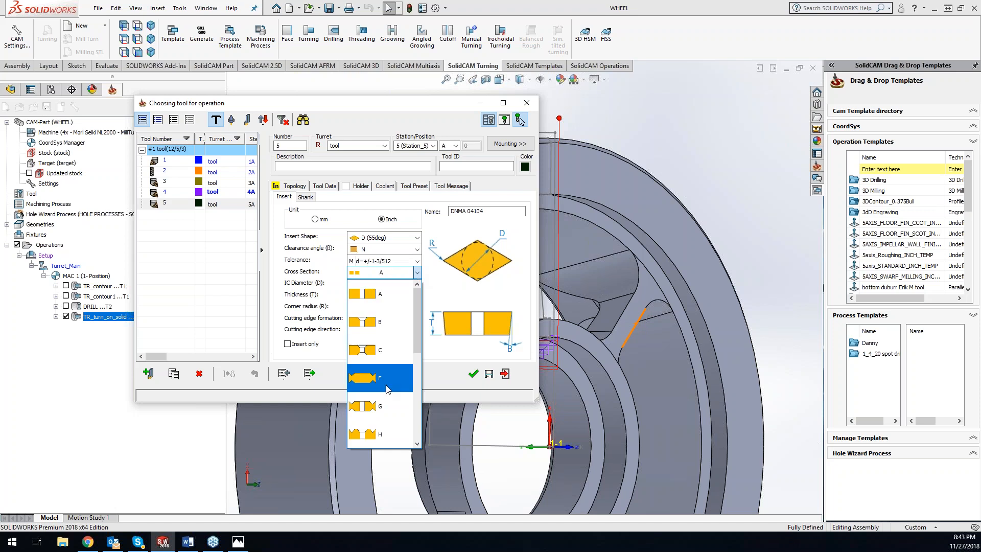
click(390, 406)
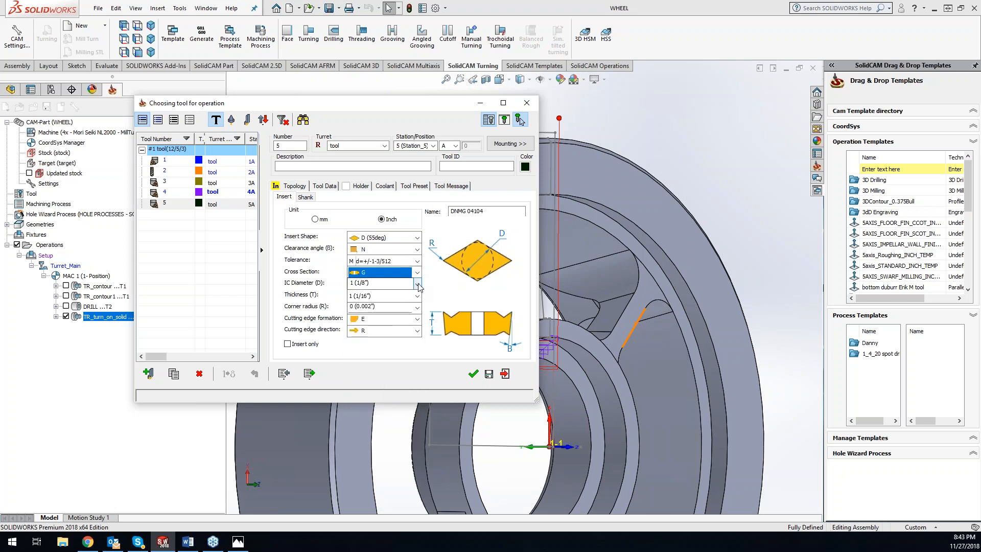
- Give the insert a 3 (3/8") IC diameter and 3 (3/16") thickness, and accept it as an insert-only tool
click(417, 284)
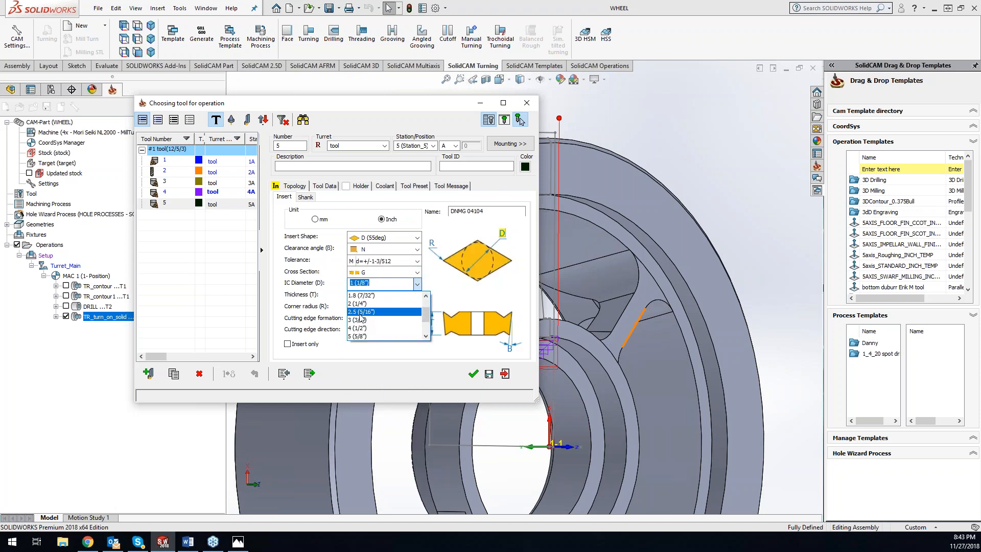
click(402, 302)
click(404, 297)
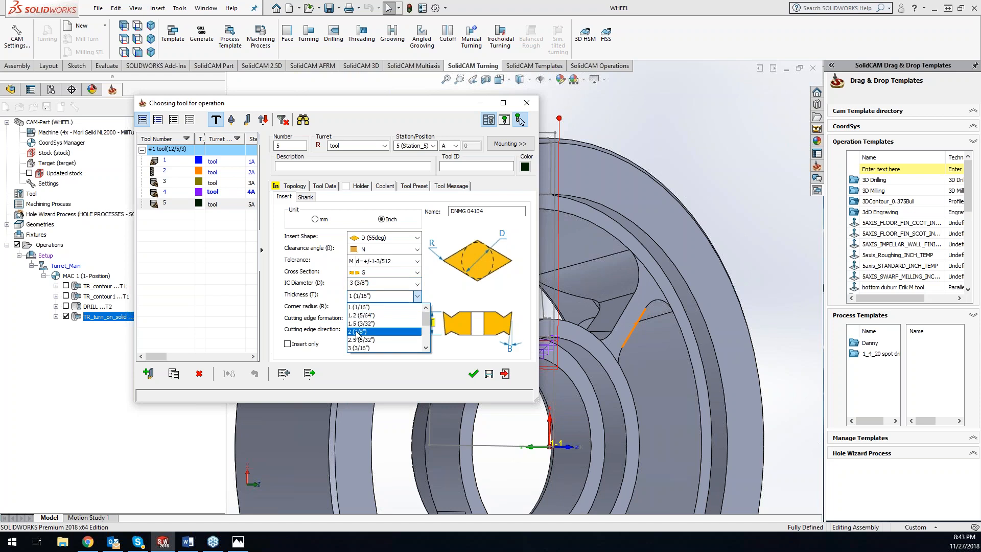
click(367, 316)
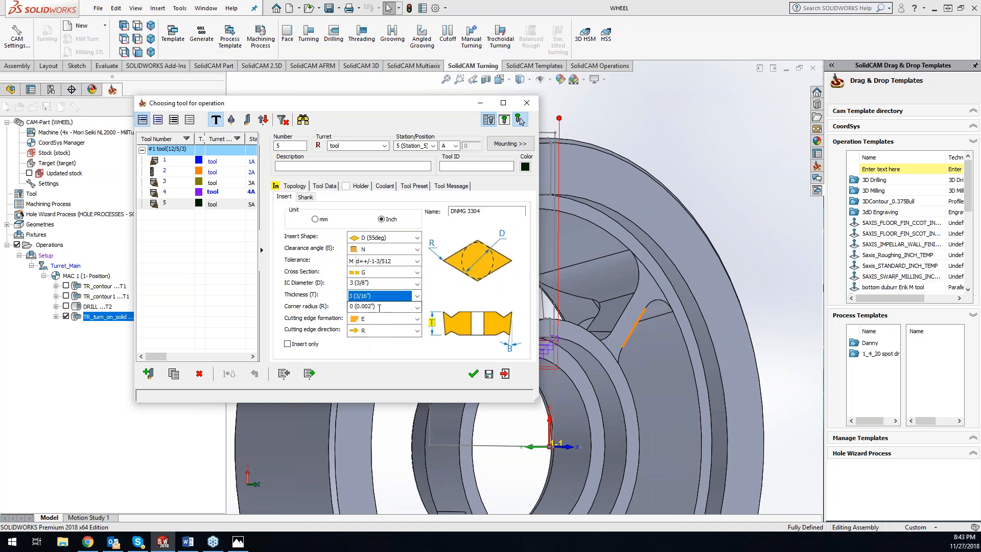
click(419, 310)
click(419, 309)
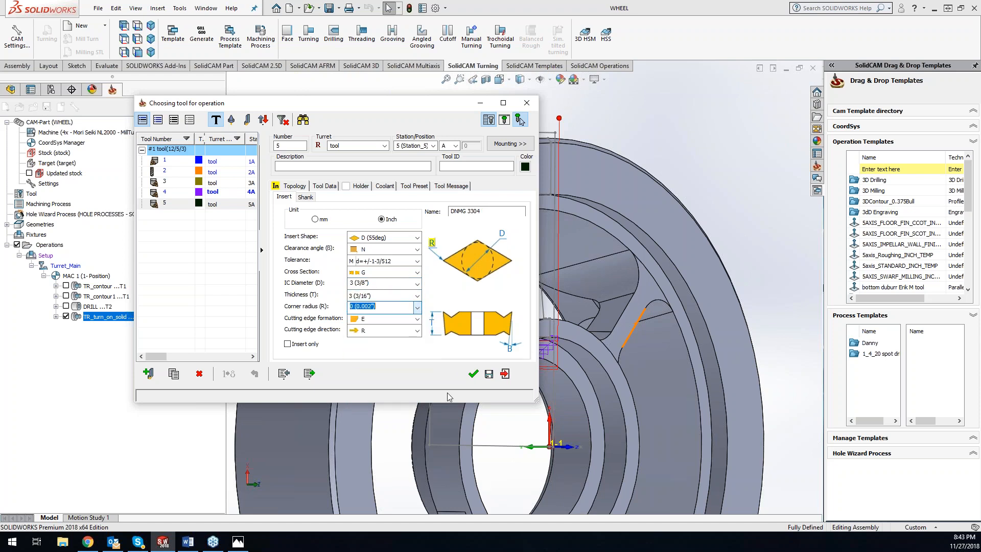
click(288, 344)
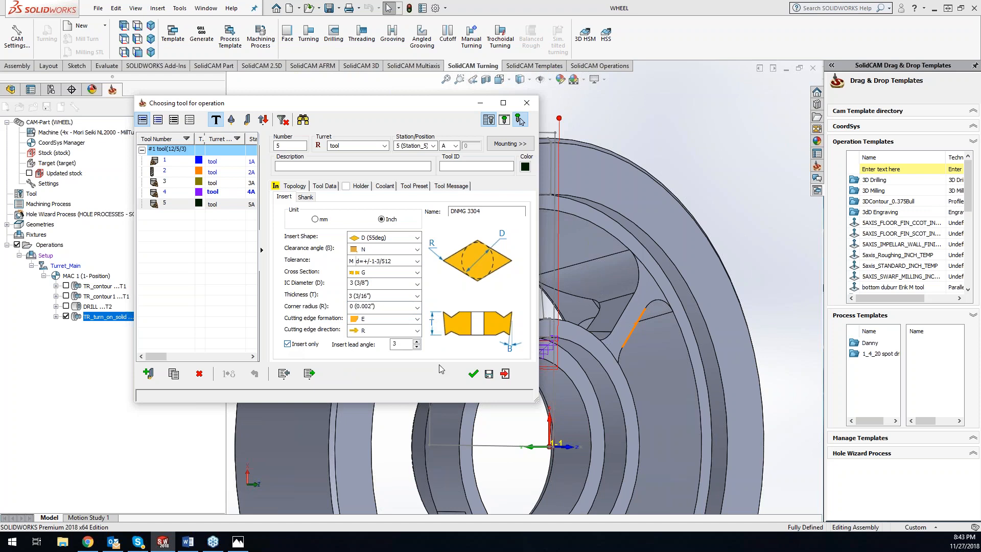
click(473, 374)
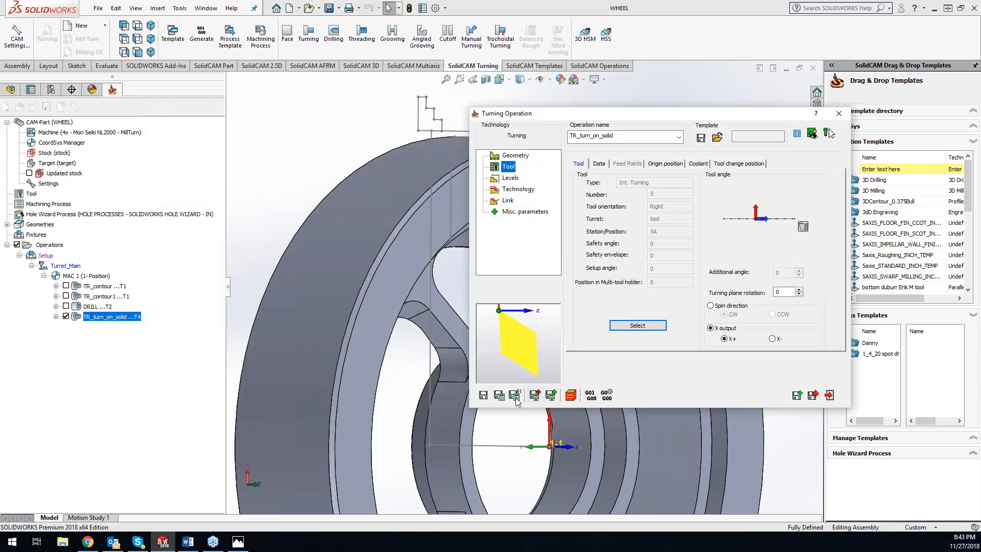
- Recalculate TR_turn_on_solid with the new tool, step through its passes in the Turning simulation, and close the operation
click(500, 395)
click(571, 395)
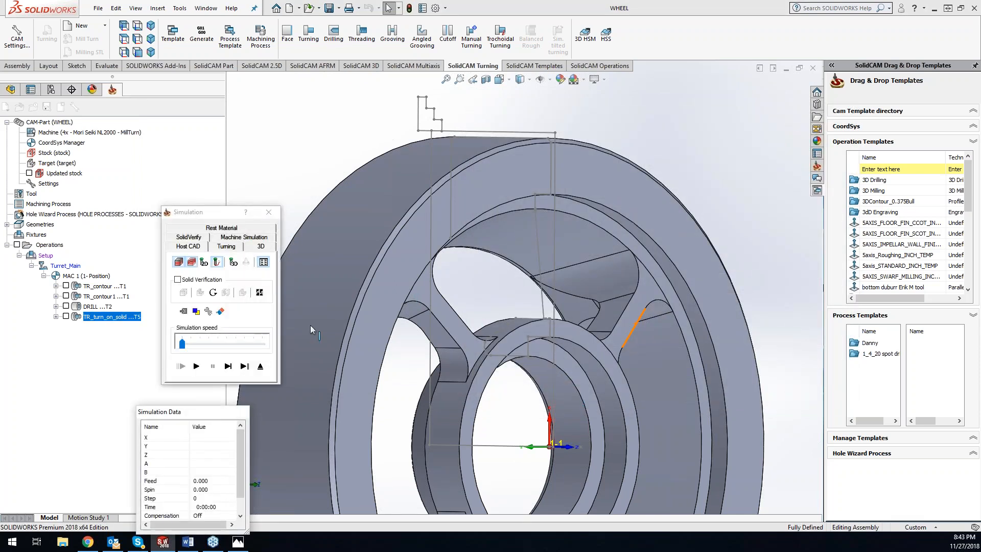
click(227, 247)
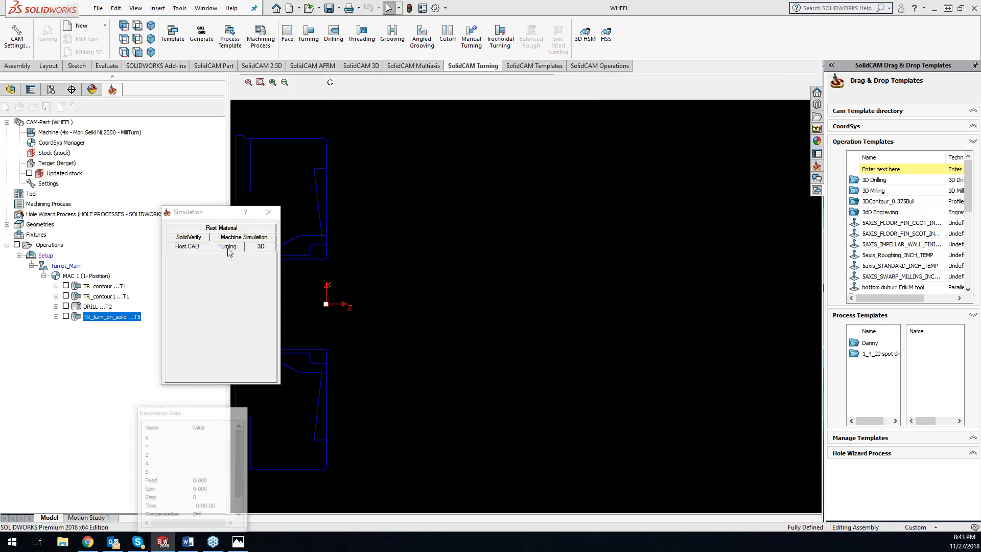
click(230, 369)
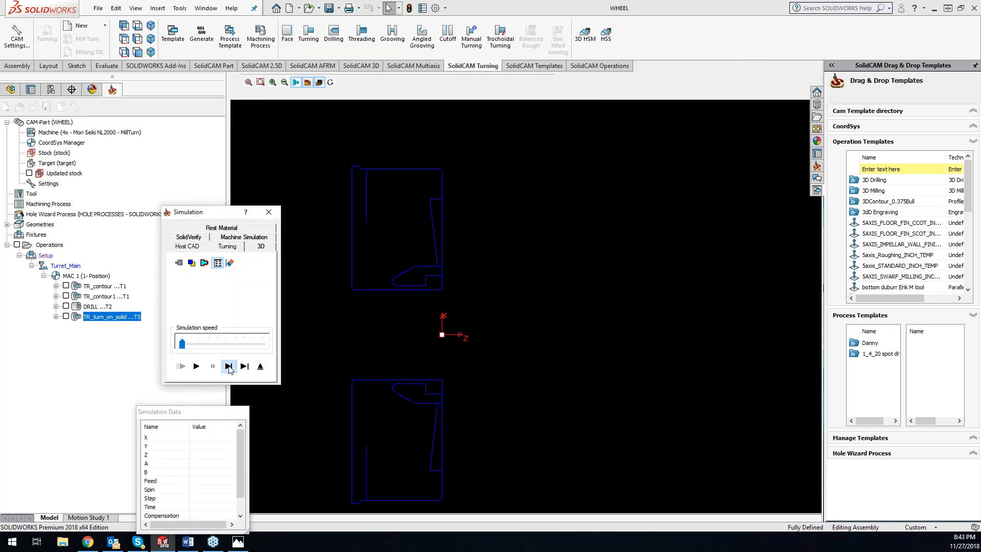
click(231, 370)
click(231, 370)
click(230, 369)
click(229, 369)
click(230, 369)
click(230, 369)
click(229, 369)
click(230, 368)
click(231, 368)
click(231, 368)
click(231, 368)
click(231, 368)
click(268, 212)
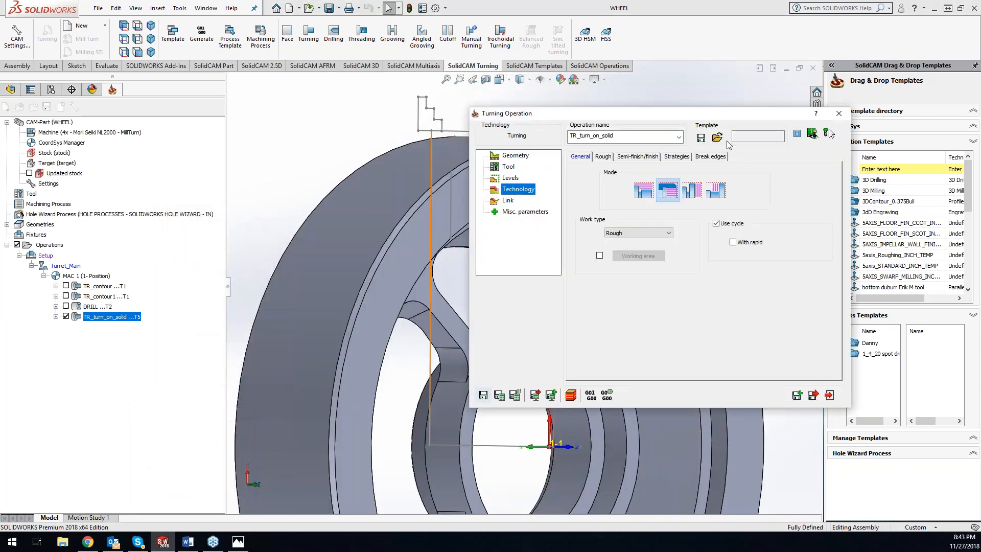
click(839, 114)
- Examine how the wheel is clamped on the main spindle and its Main_Pos1 position in the machine setup preview
double_click(46, 255)
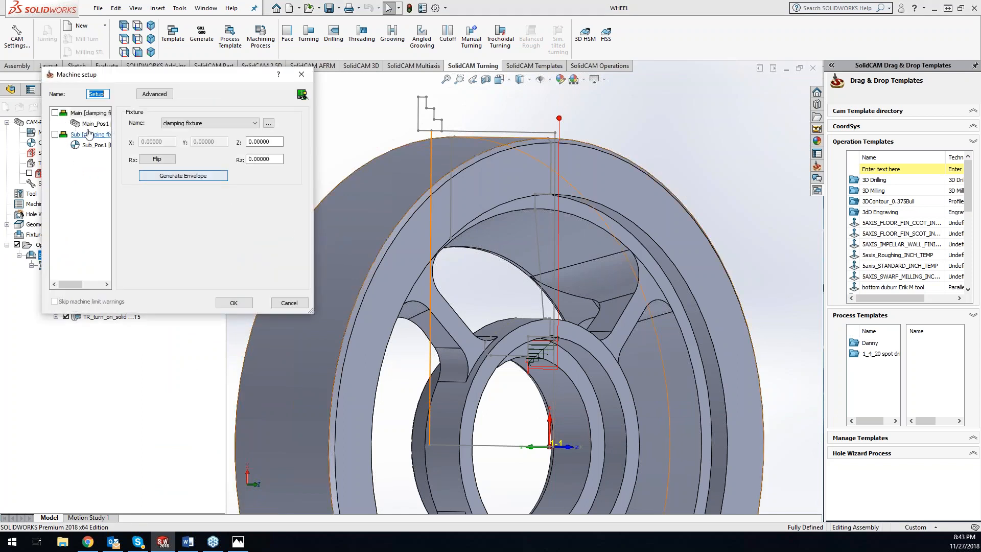
click(302, 95)
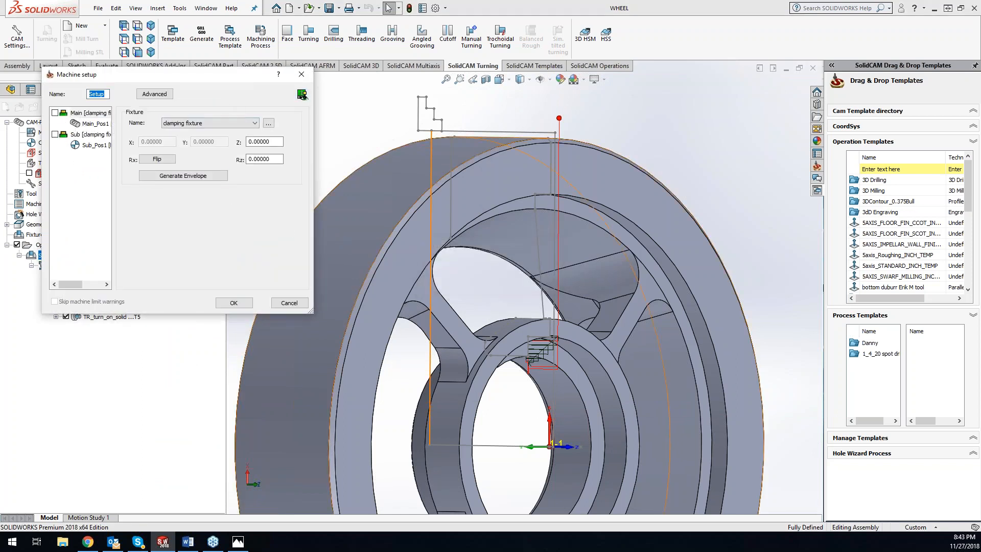
scroll(504, 280, up, 5)
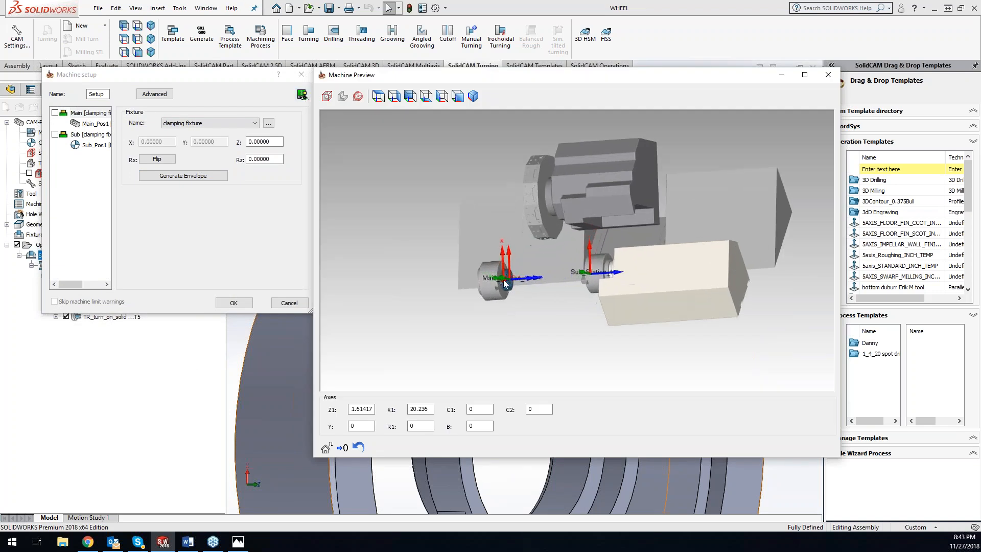
scroll(424, 250, up, 2)
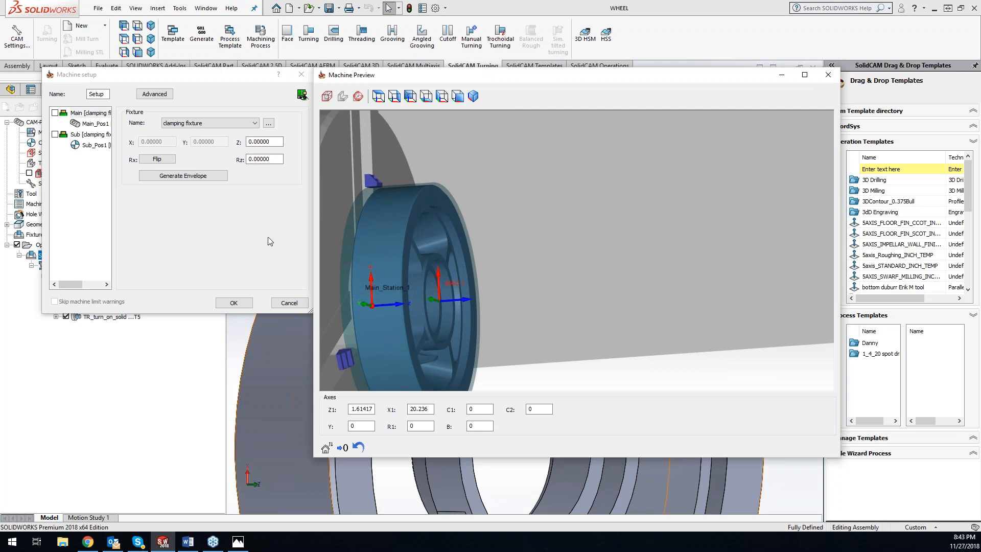
mouse_move(406, 252)
middle_down()
mouse_move(425, 254)
mouse_move(410, 256)
middle_up()
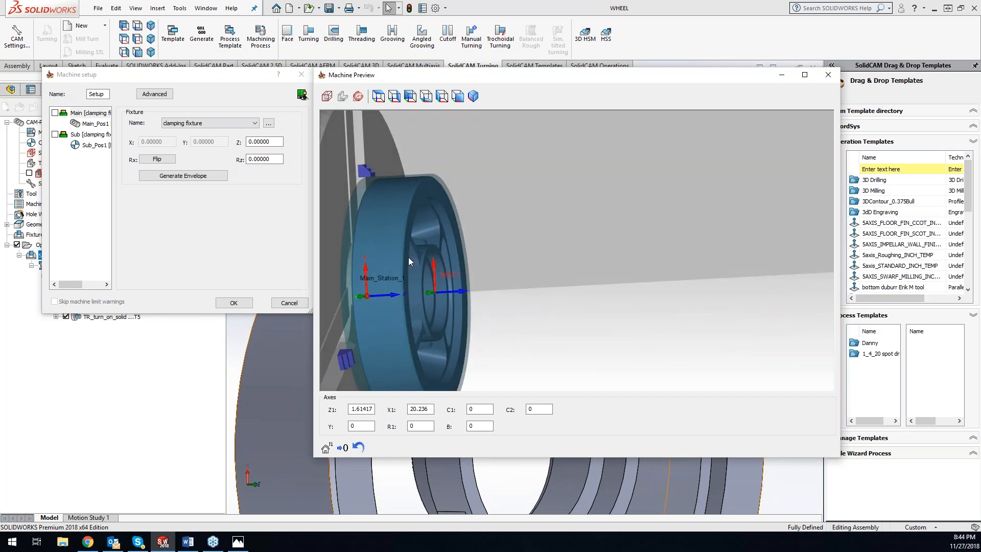
click(92, 128)
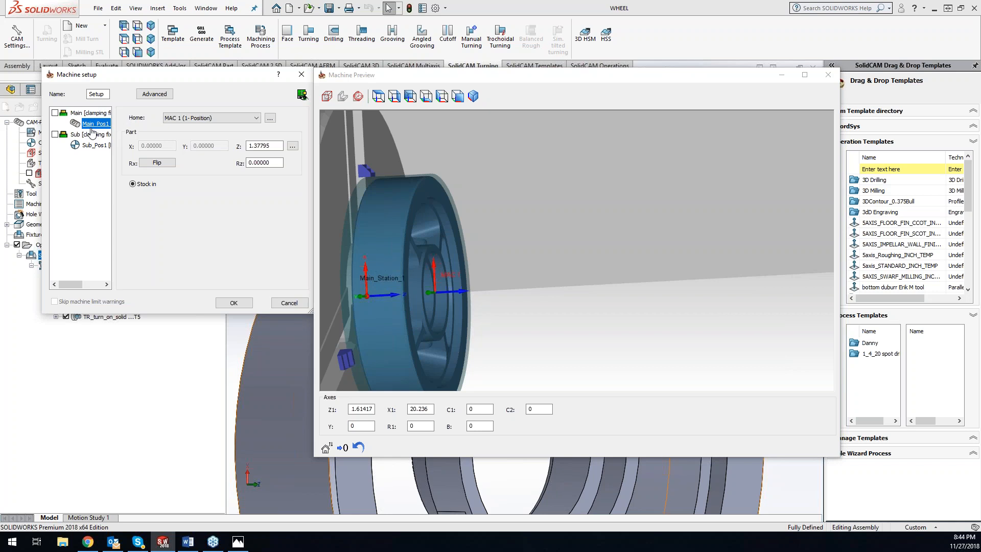
click(648, 168)
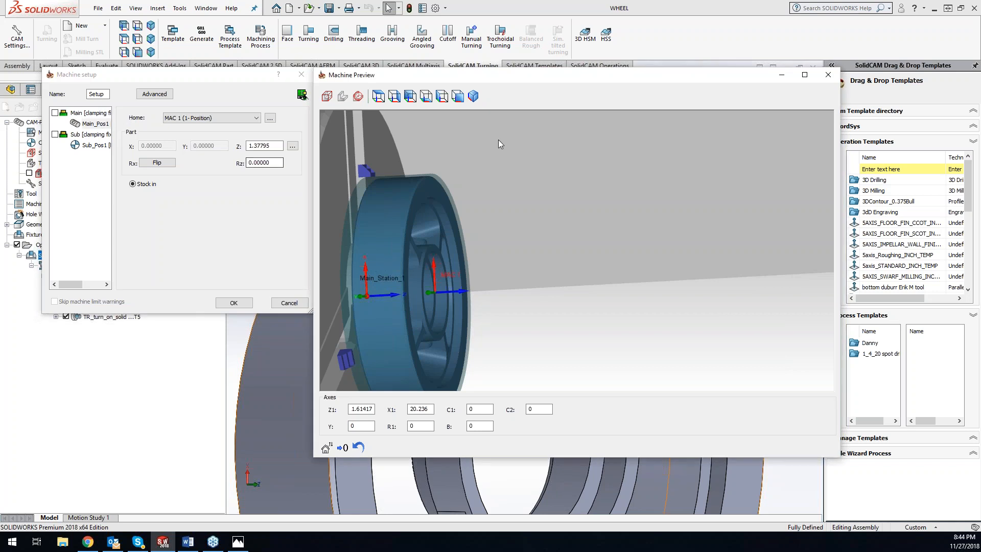
click(828, 74)
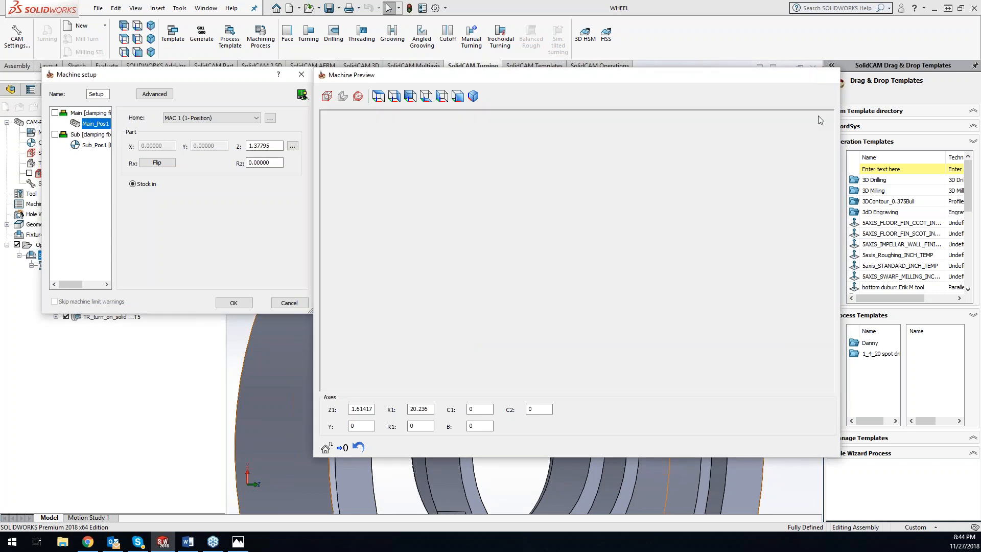
click(303, 76)
- Switch the TR_turn_on_solid operation to wireframe geometry and define a new chain, contour5, along the counterbore profile into the bore
click(110, 317)
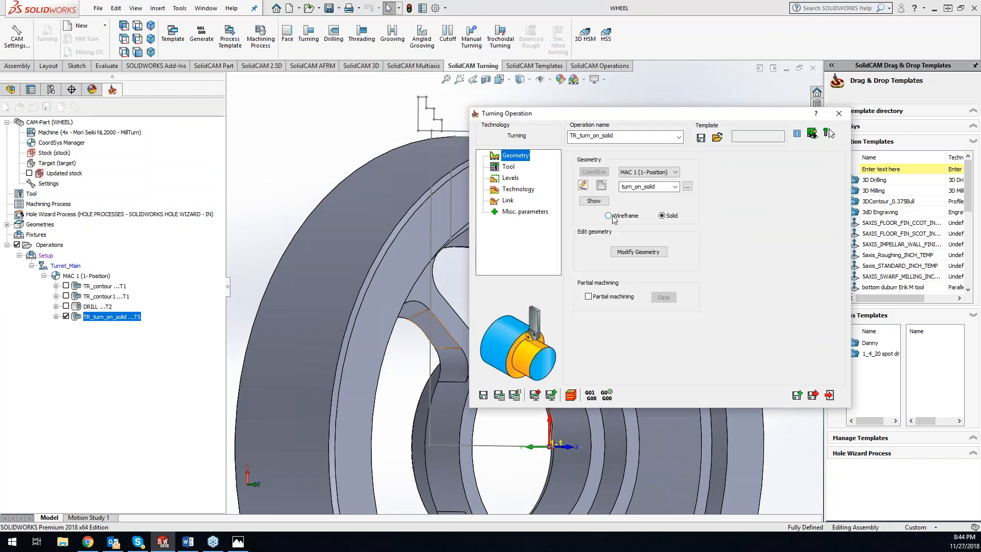
click(609, 215)
click(601, 185)
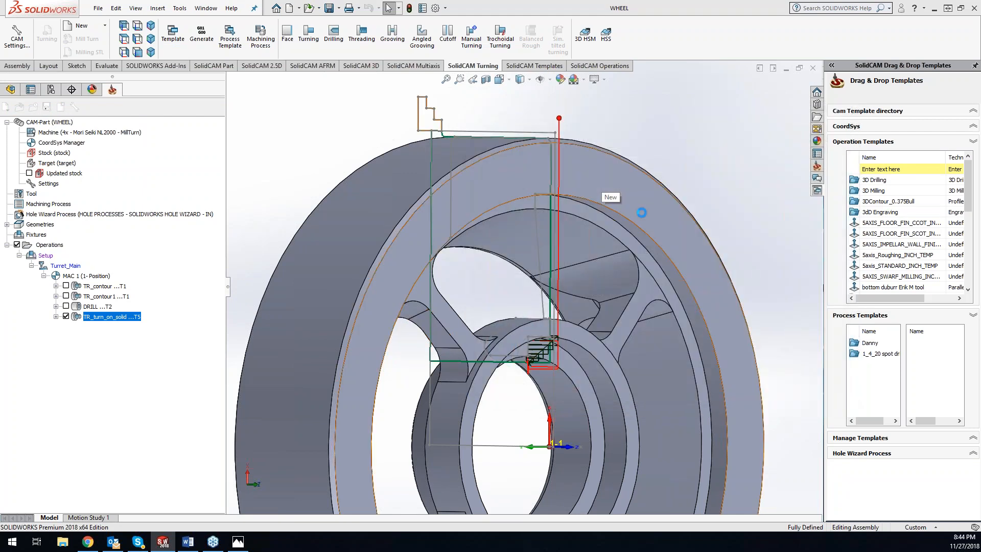
scroll(593, 369, down, 10)
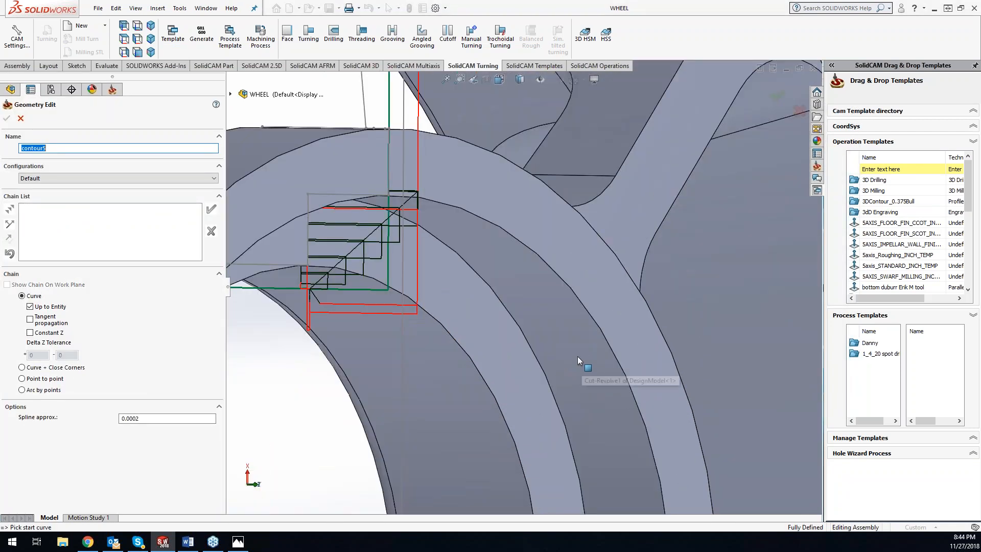
click(375, 198)
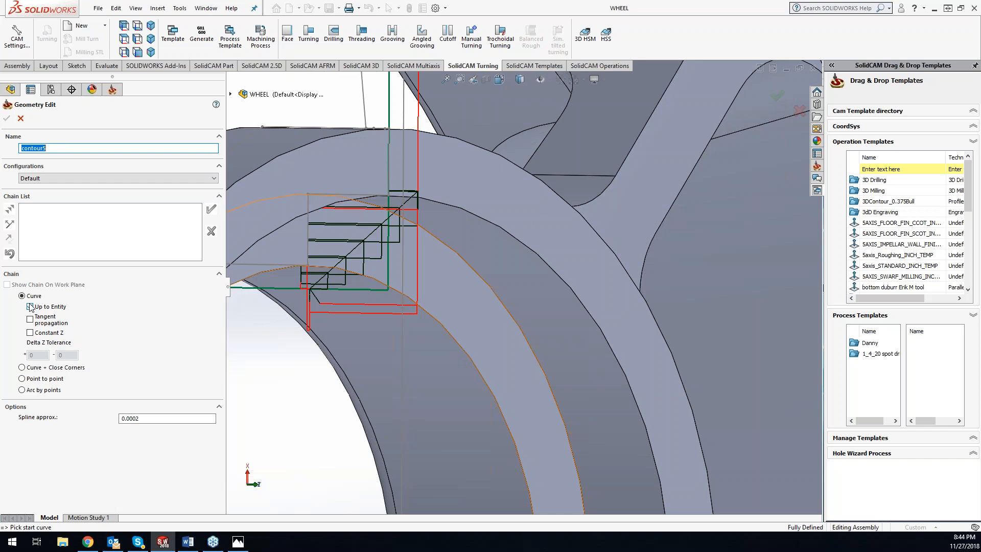
click(381, 197)
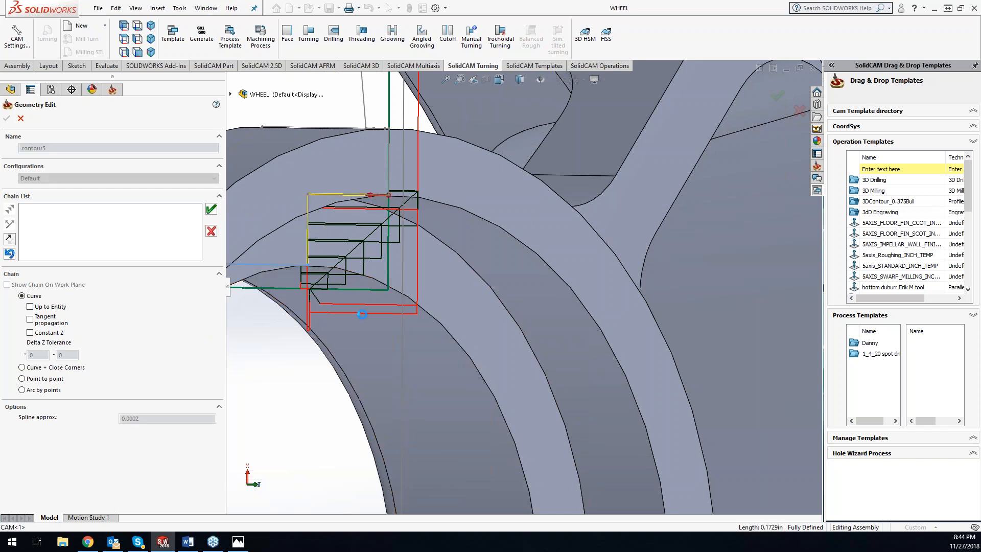
scroll(317, 330, up, 4)
click(211, 209)
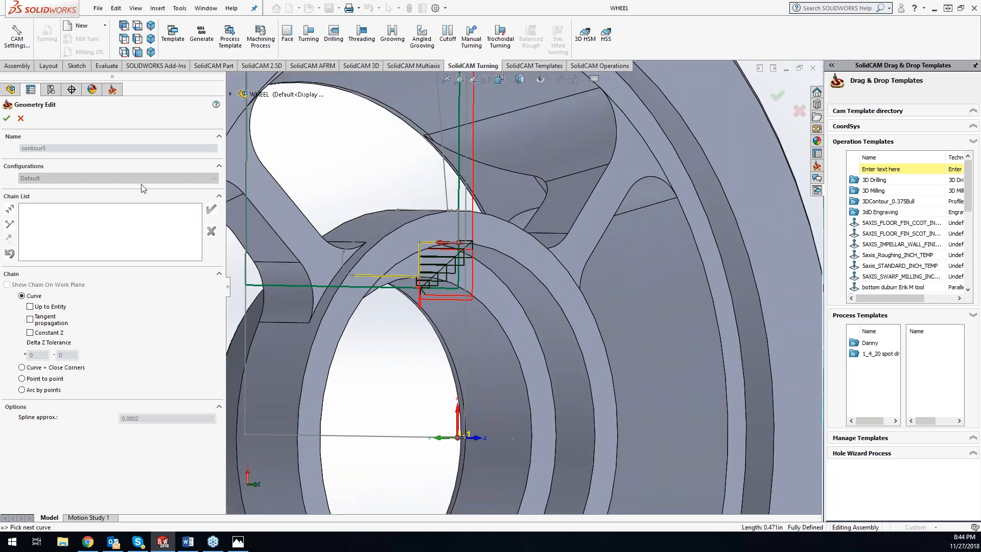
click(6, 118)
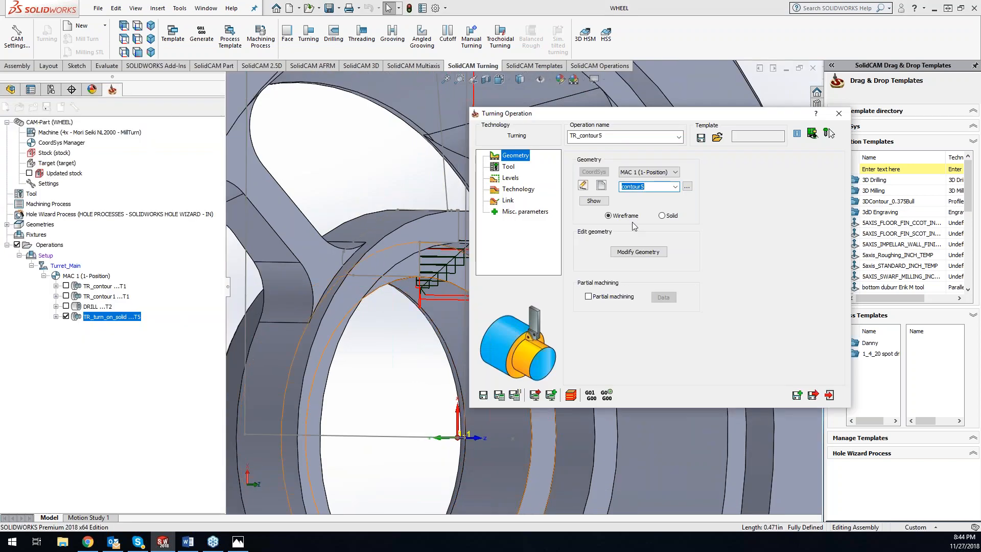
- Modify the contour5 chain by auto-extending its start to stock, with a 0.05 start extension and a 0.2 tangential end extension
click(640, 257)
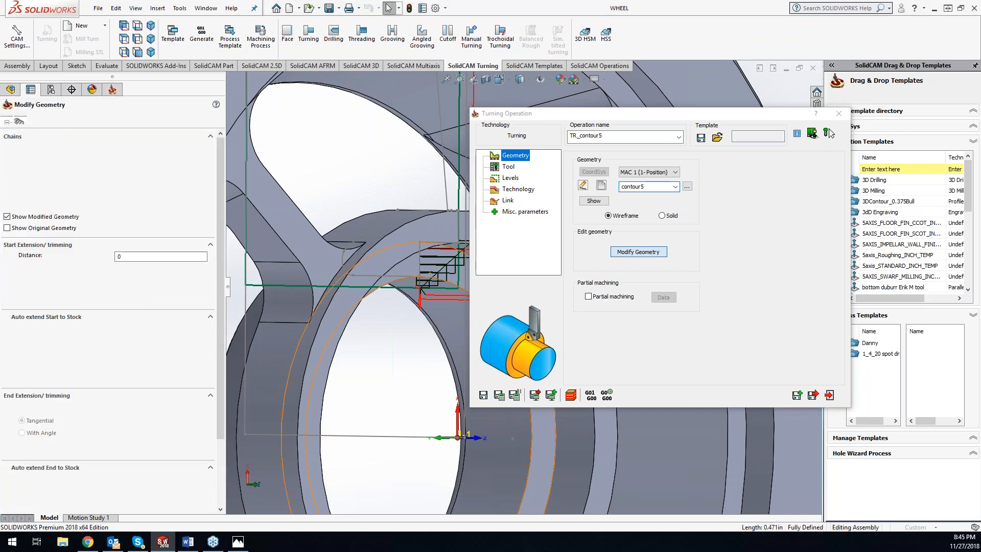
click(7, 317)
click(116, 256)
text(.05)
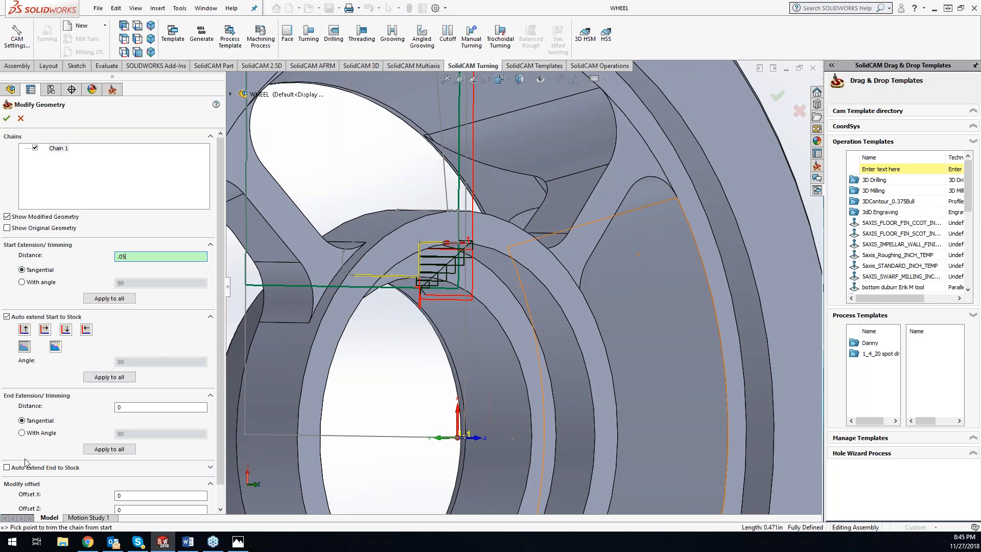
click(129, 407)
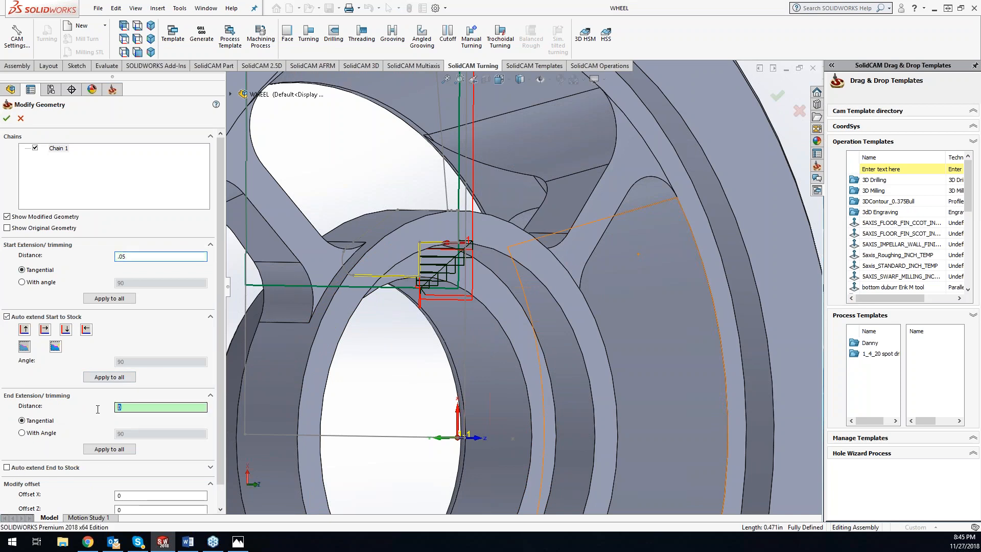
text(.2)
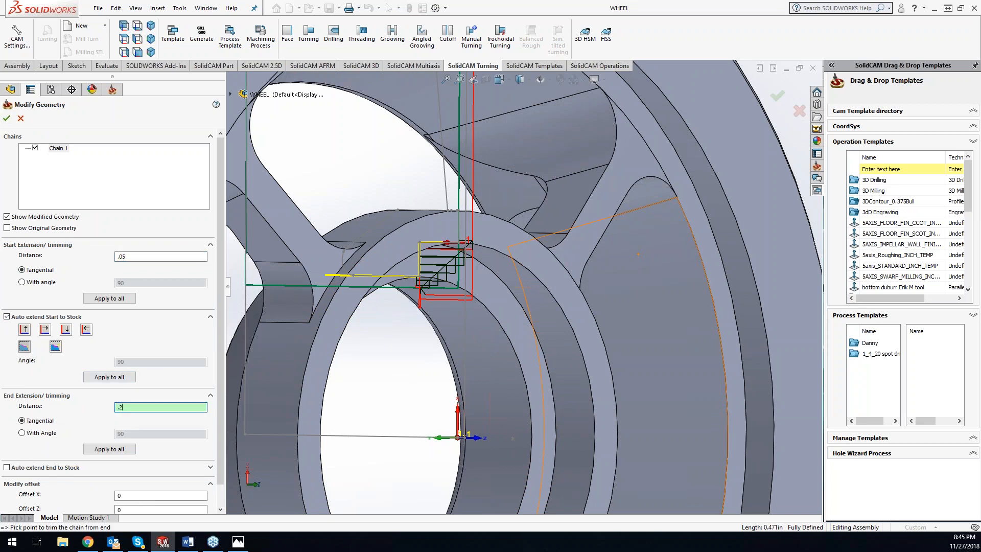
scroll(376, 382, up, 4)
middle_drag(354, 248, 420, 252)
scroll(251, 265, up, 2)
scroll(364, 309, down, 4)
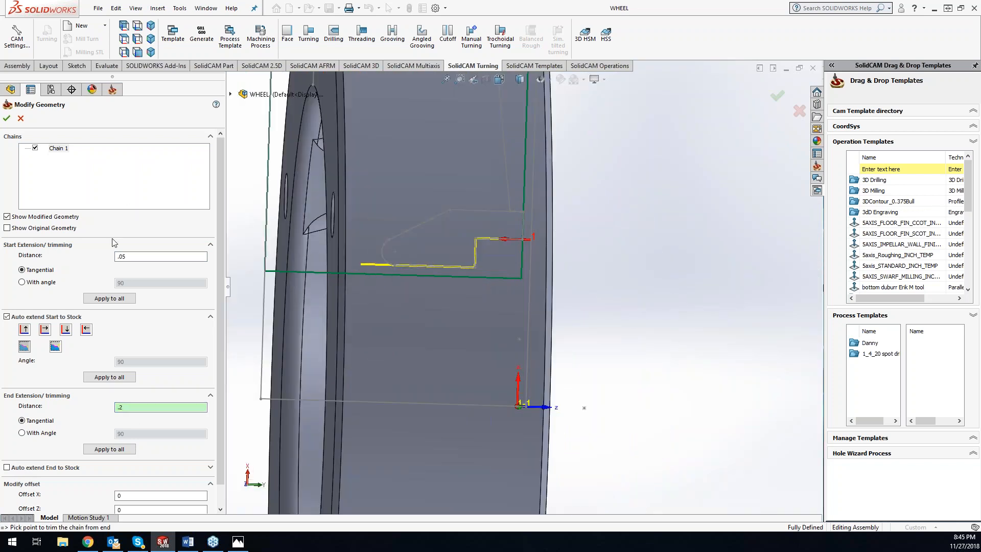
click(7, 118)
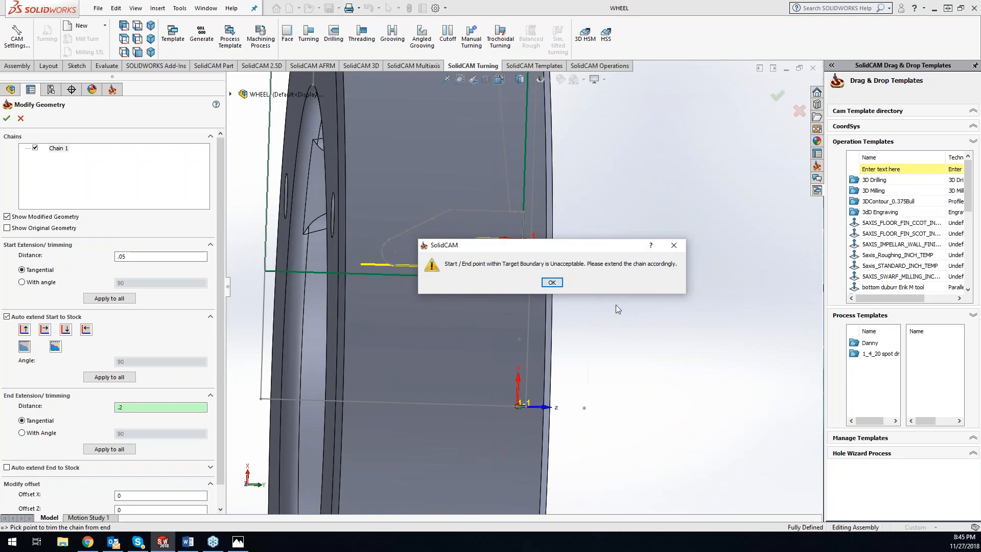
click(552, 283)
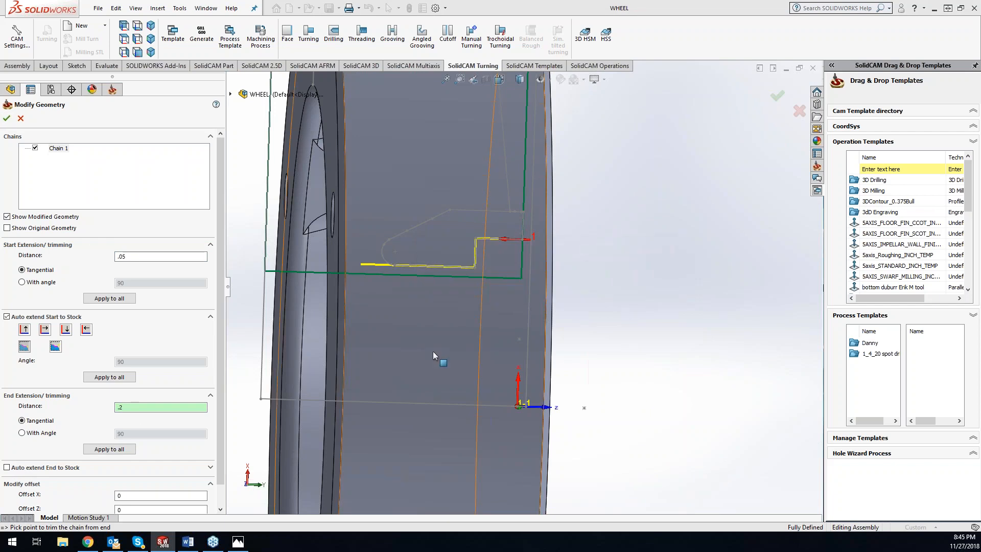
- Auto-extend the end of the contour5 chain to stock, then save and recalculate the turning operation and close it
click(7, 467)
click(7, 118)
click(499, 396)
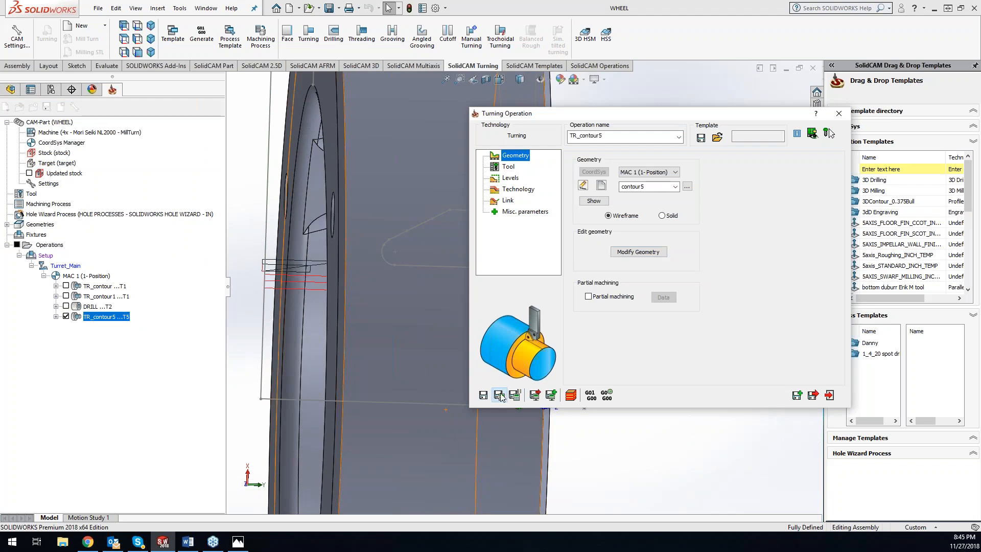
click(839, 113)
- Hide the TR_contour5 toolpath on the model
middle_drag(483, 239, 473, 266)
scroll(474, 266, up, 2)
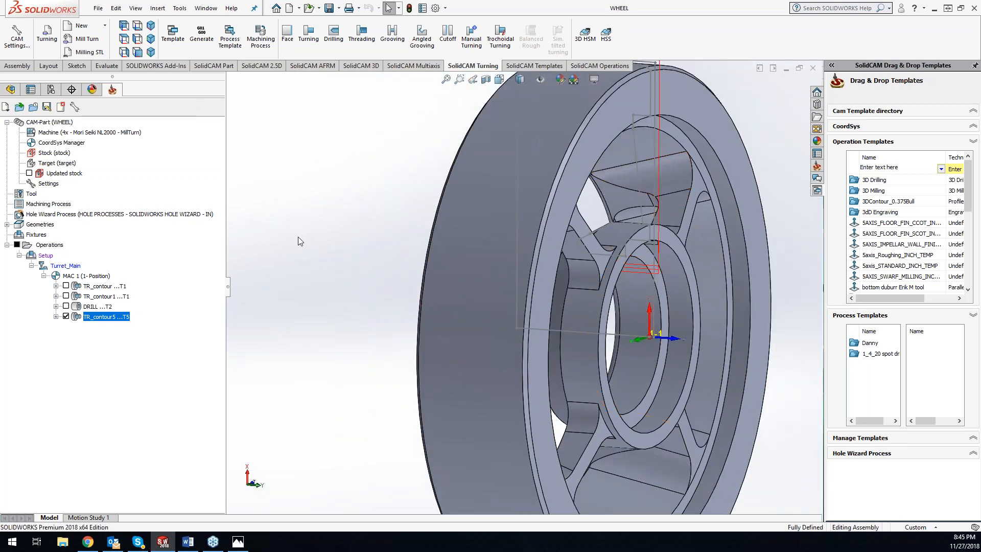
click(66, 316)
mouse_move(391, 231)
middle_down()
mouse_move(374, 212)
mouse_move(355, 213)
mouse_move(388, 212)
middle_up()
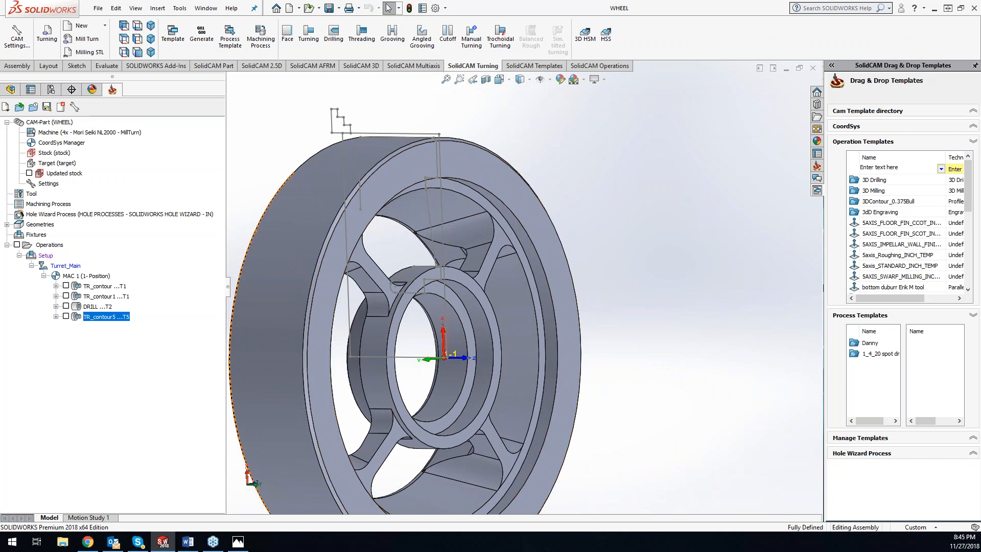
- Add a Grooving operation and trace its wireframe chain from the rim's inner step along the web face to the hub, with Up to Entity off
click(391, 37)
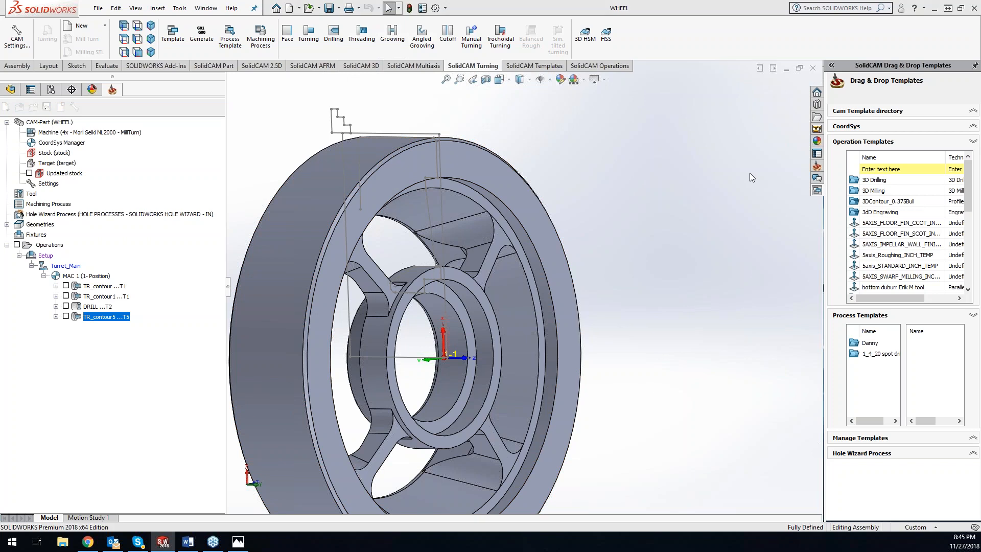
click(598, 190)
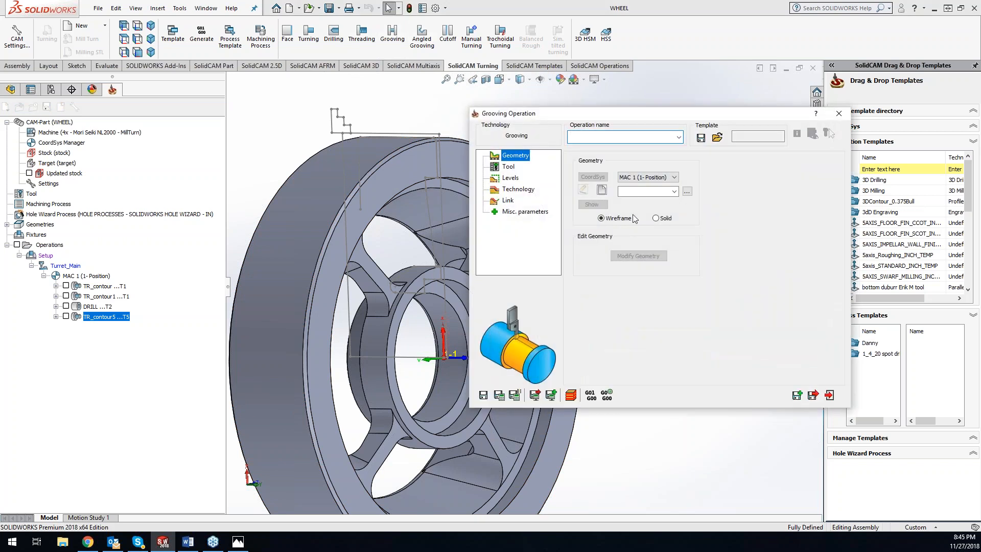
click(434, 177)
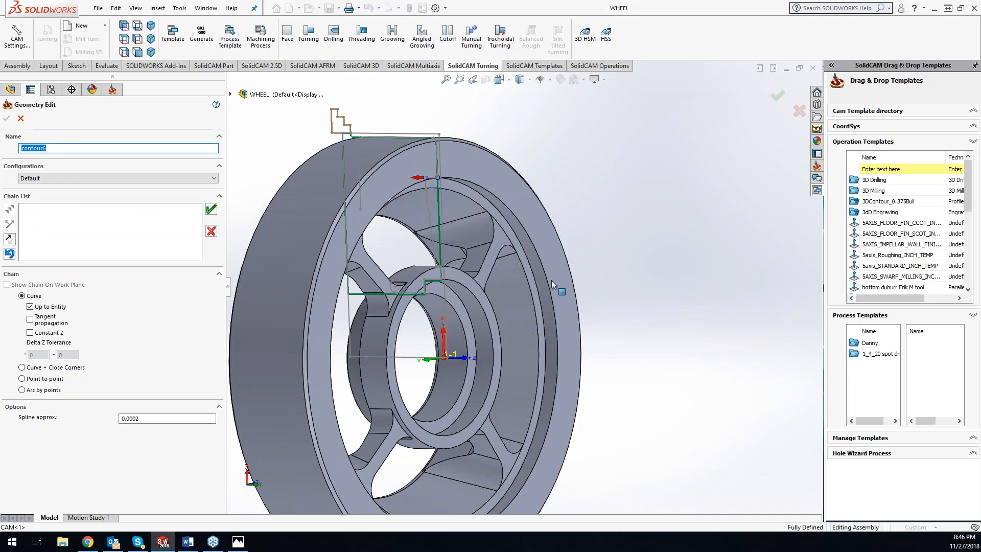
scroll(403, 248, down, 5)
scroll(494, 301, down, 5)
click(505, 288)
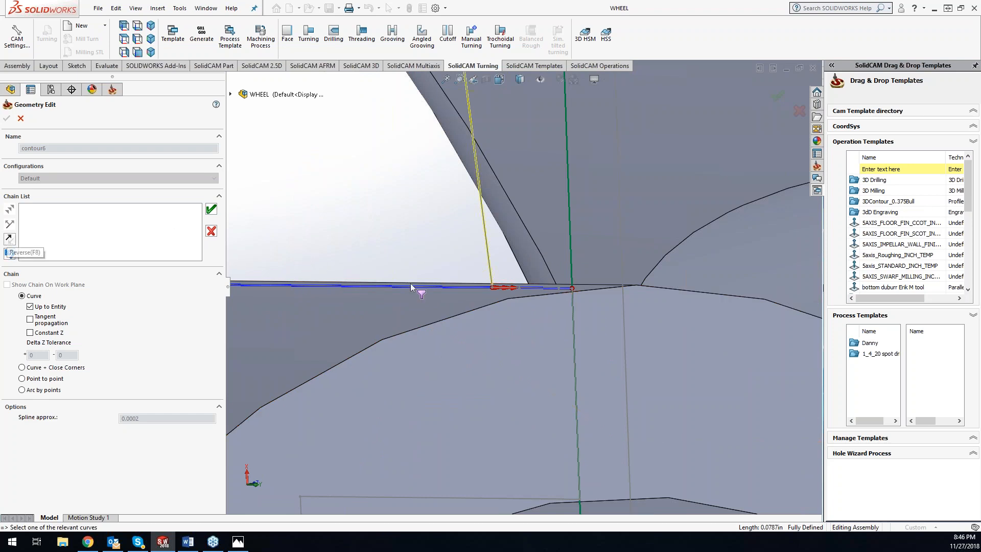
click(544, 287)
click(30, 305)
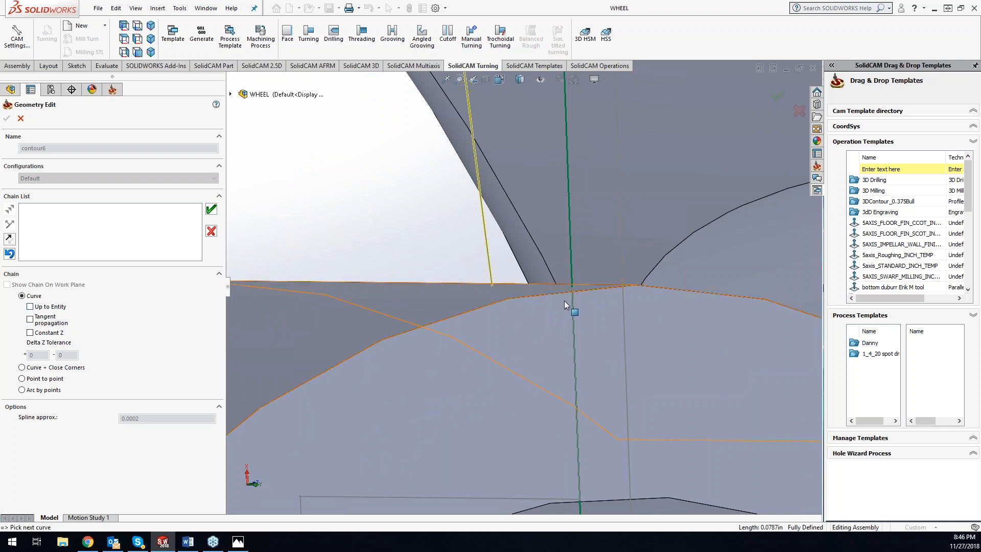
click(554, 287)
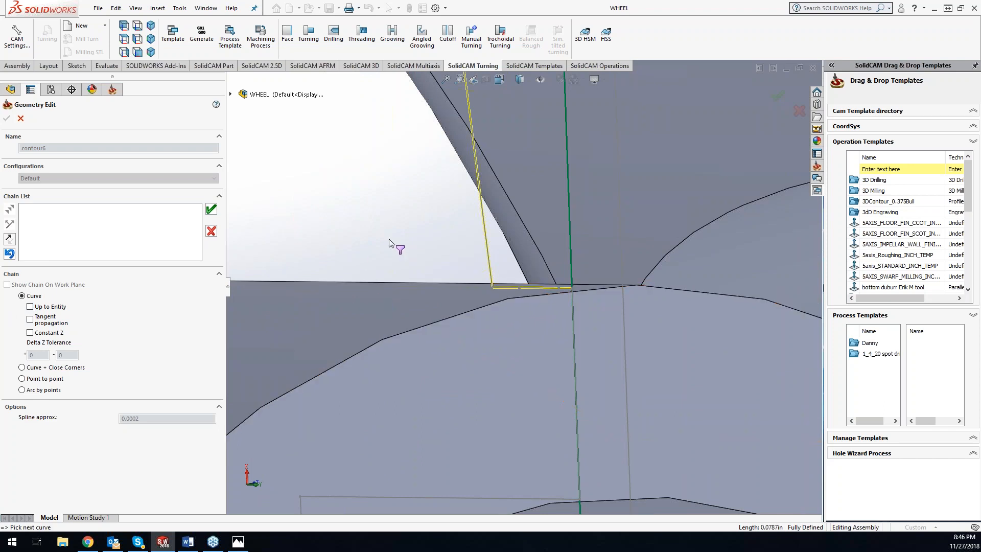
- Accept the grooving chain and modify its geometry with the start auto-extended to stock
click(211, 209)
click(6, 118)
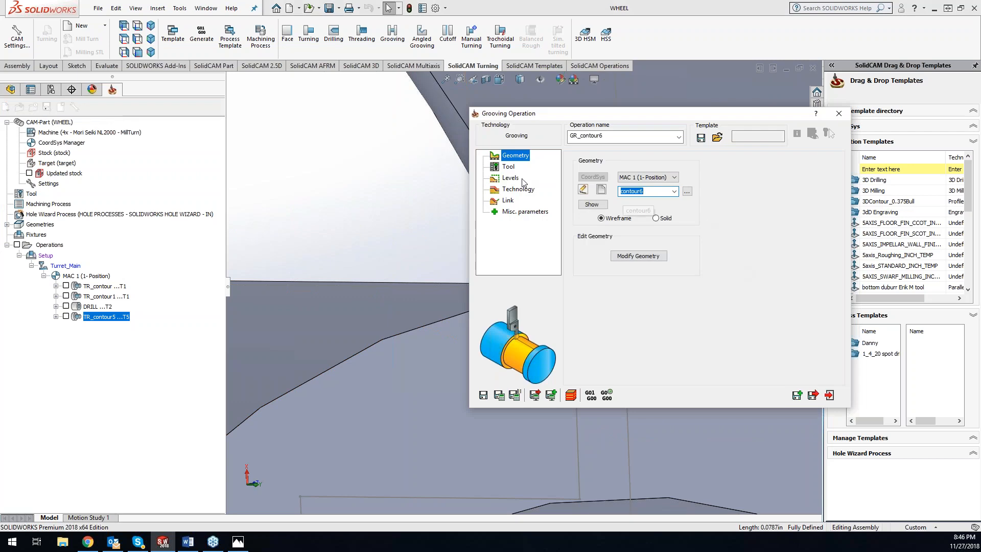
click(650, 257)
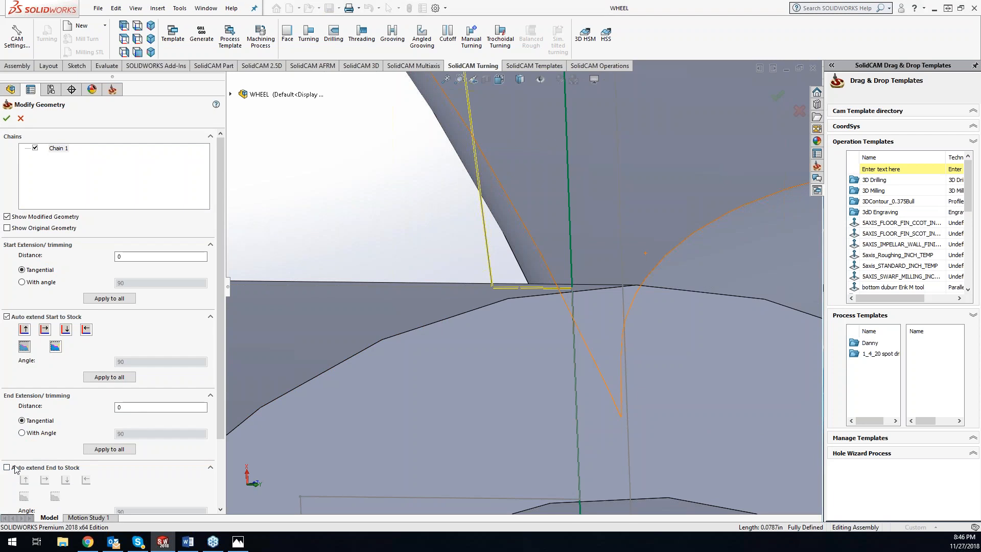
click(7, 118)
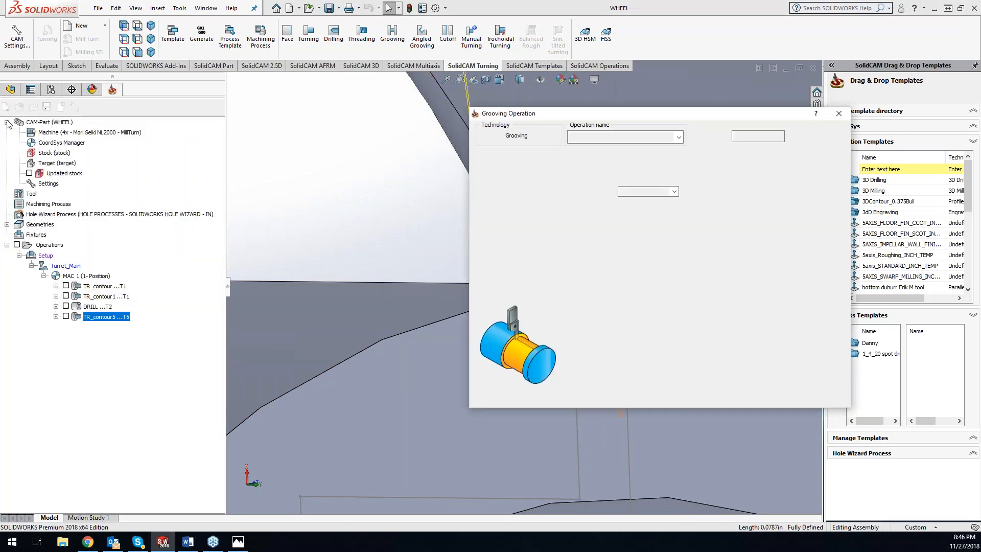
- Create a new composite Ext. Grooving tool for the grooving operation
click(506, 166)
click(648, 326)
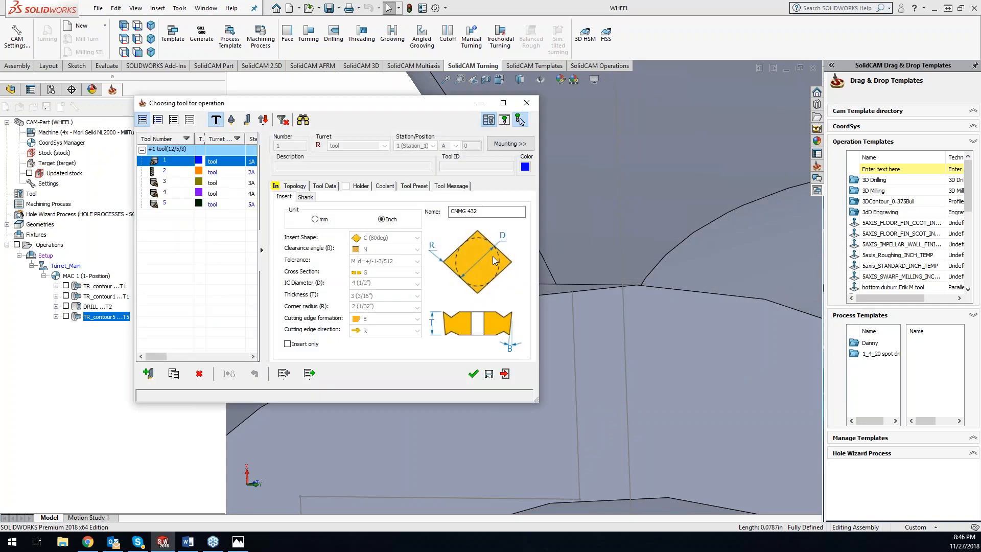
click(153, 375)
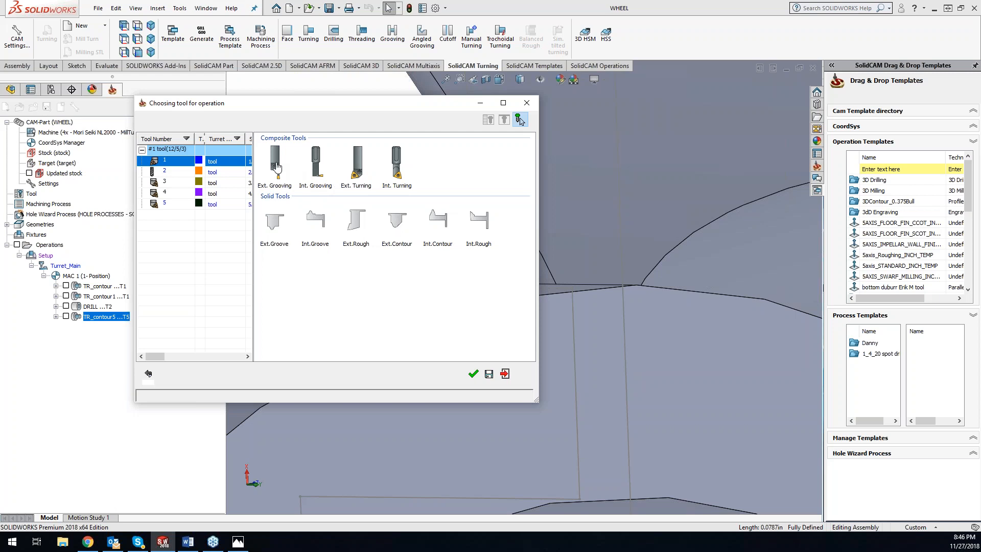
click(276, 167)
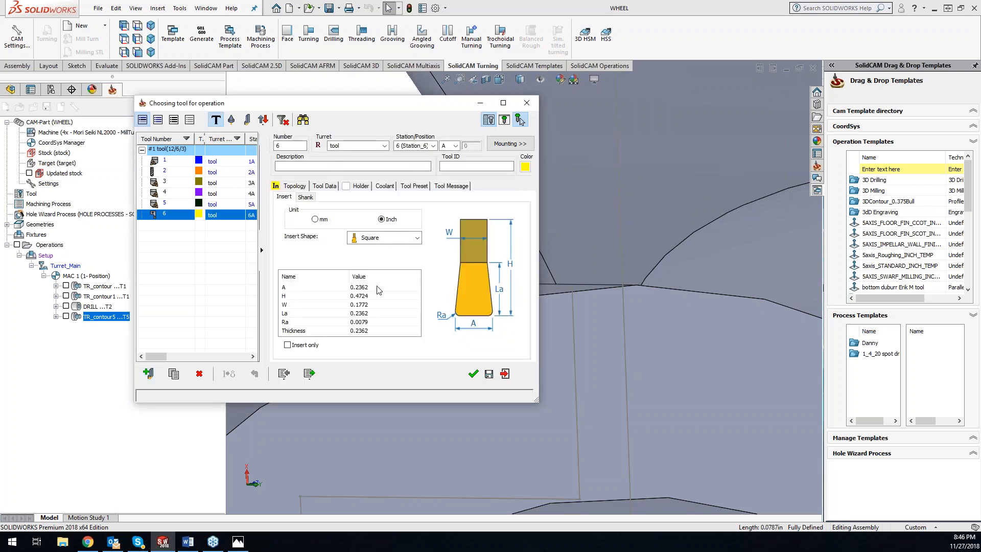
- Set the square grooving insert's dimension A to 0.125 and its width W to 0.1
click(377, 287)
text(.125)
key(Return)
click(379, 303)
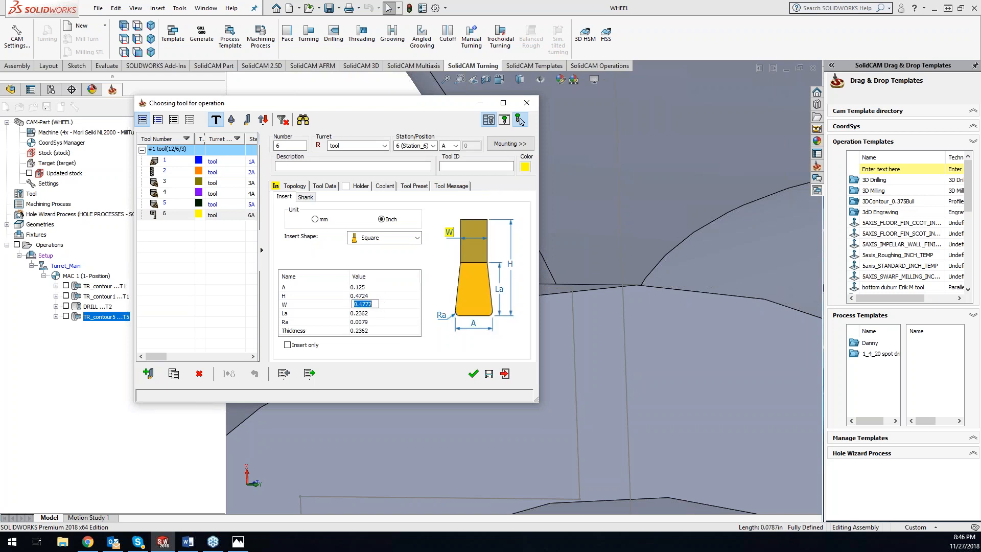
text(.1)
key(Return)
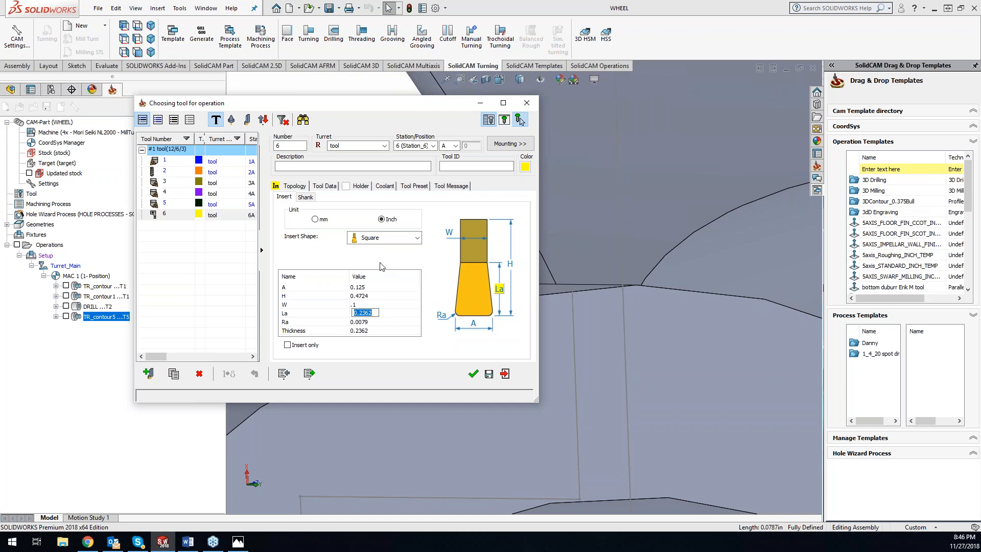
- Check how the grooving tool is mounted at station 6 of the turret and select the tool for the operation
click(509, 143)
scroll(593, 262, up, 6)
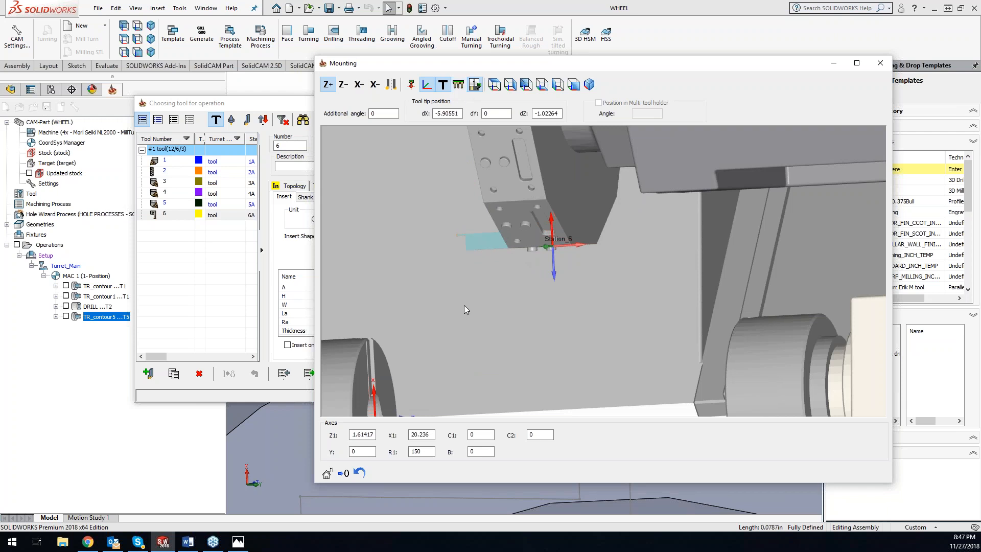
scroll(465, 305, down, 2)
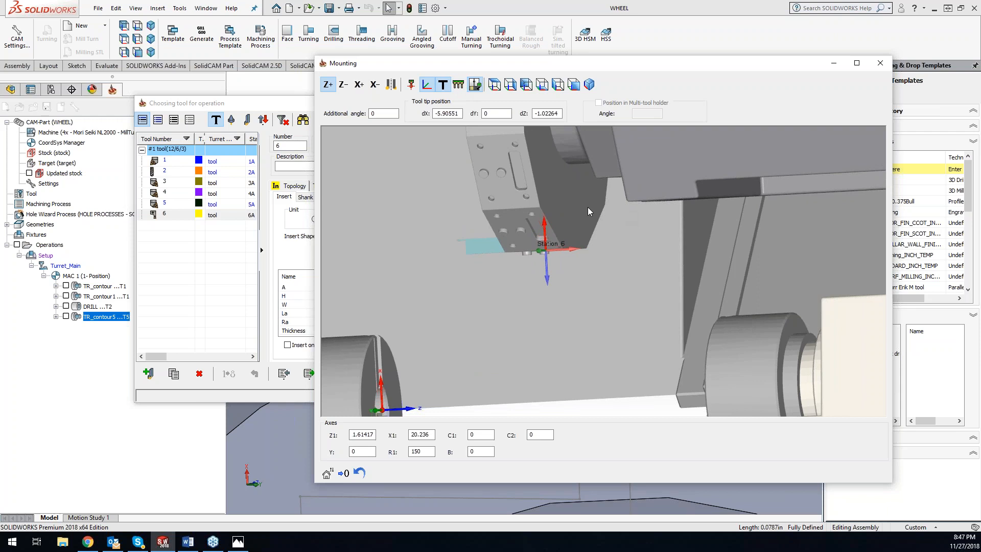
click(879, 71)
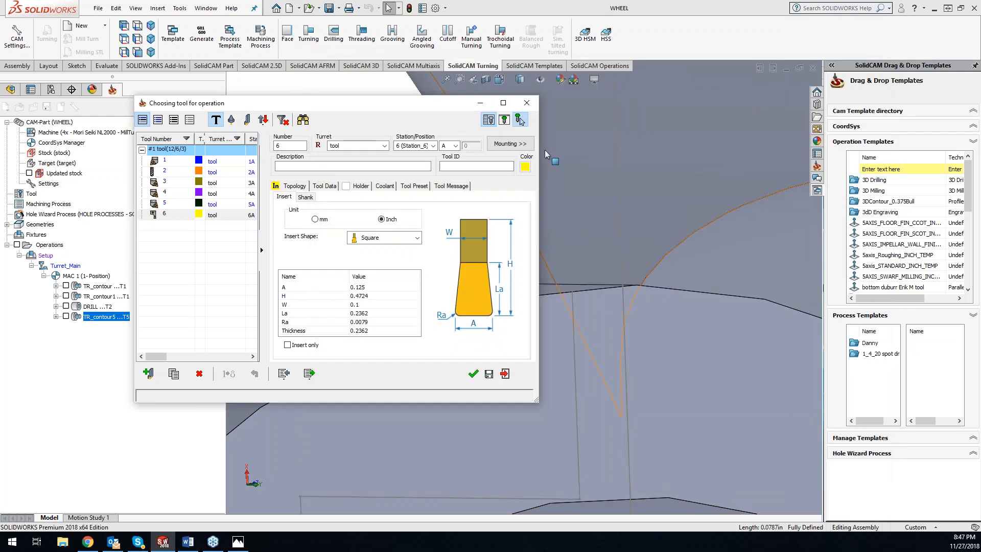
click(473, 375)
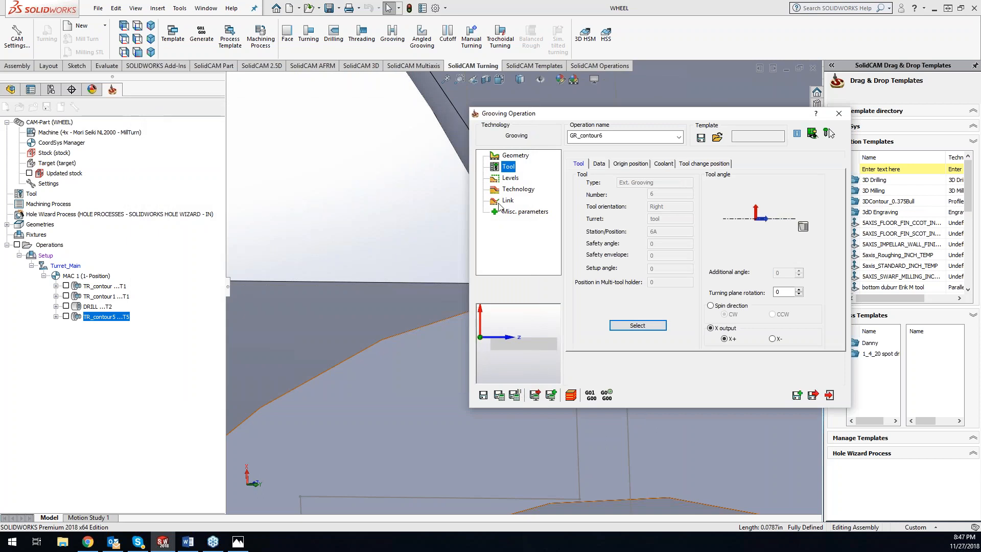
- Switch the grooving mode to face grooving, enable compensation for the finish pass, and save and calculate the operation
click(509, 178)
click(508, 190)
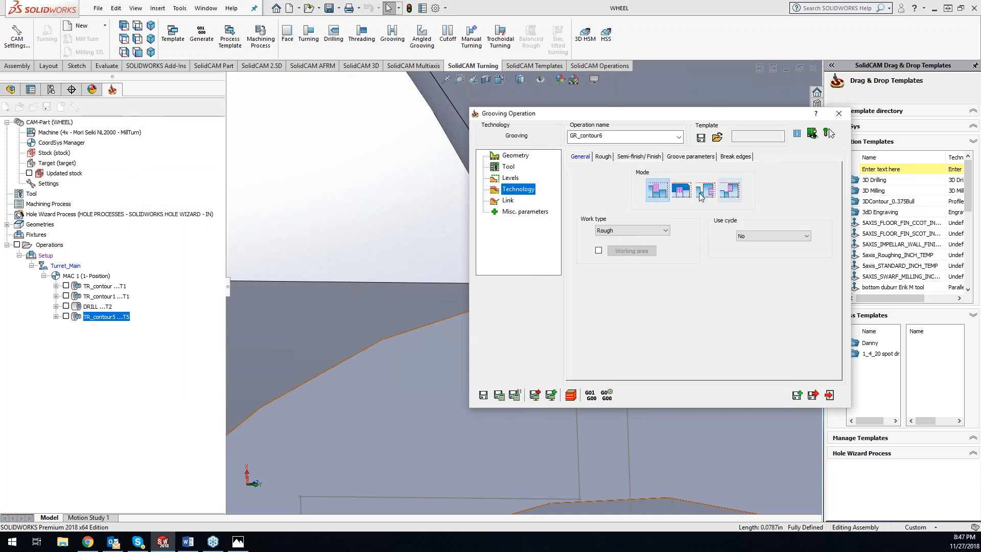
click(700, 192)
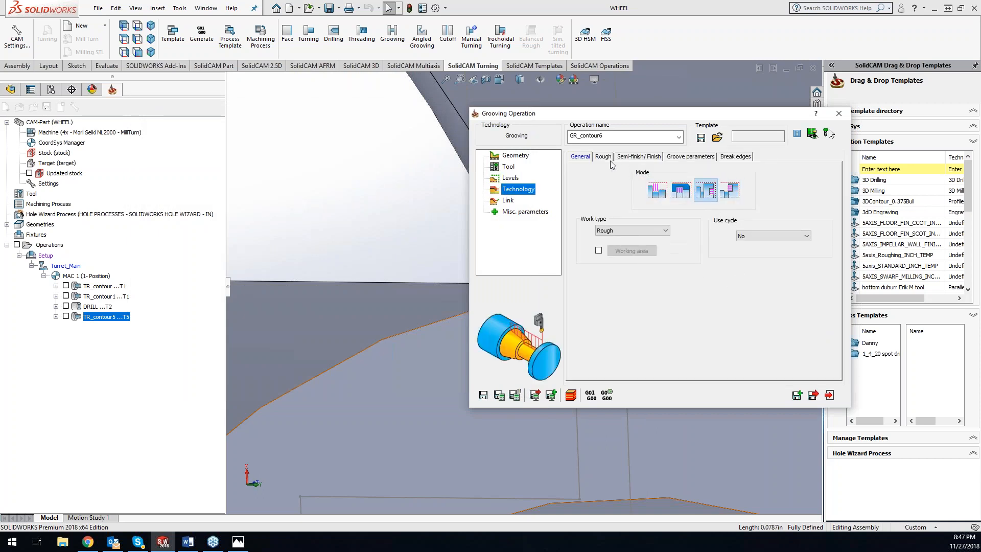
click(636, 157)
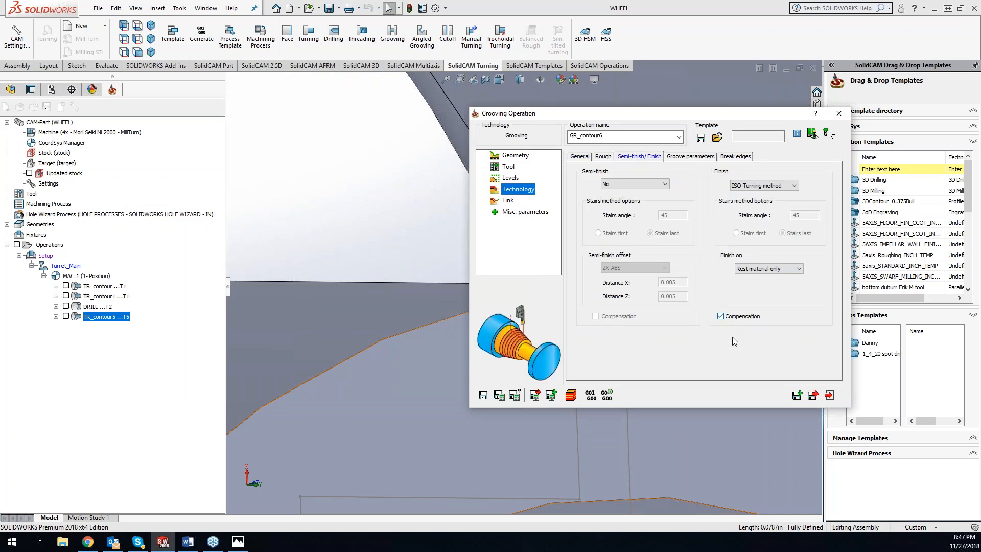
click(499, 394)
- Simulate the GR_contour6 grooving operation in SolidVerify and watch the material removal on the wheel face
click(571, 396)
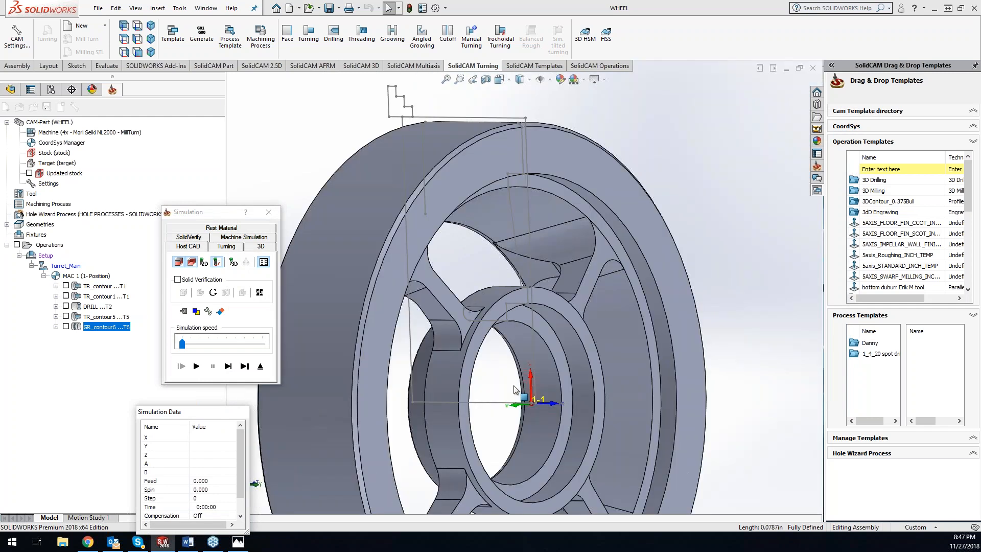
click(192, 238)
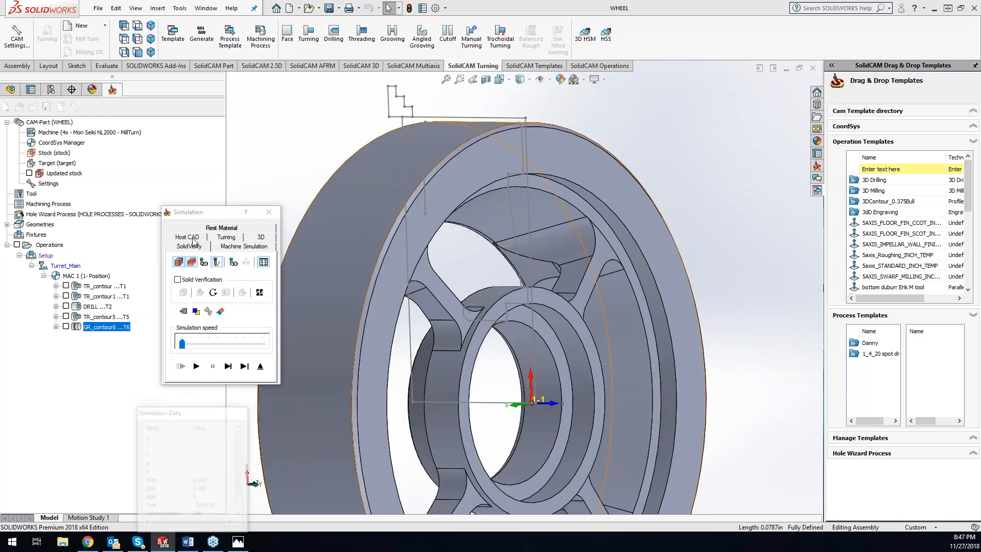
click(189, 237)
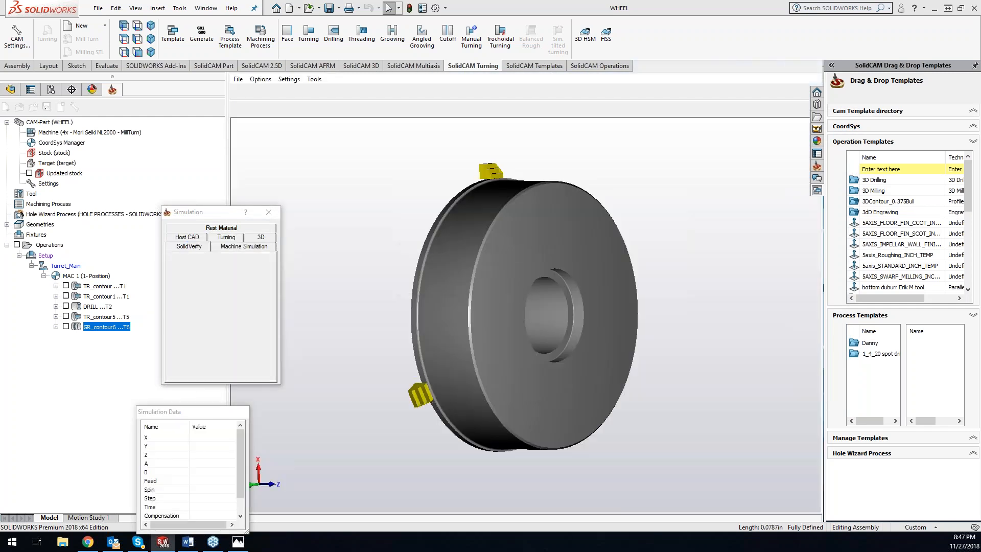
click(197, 366)
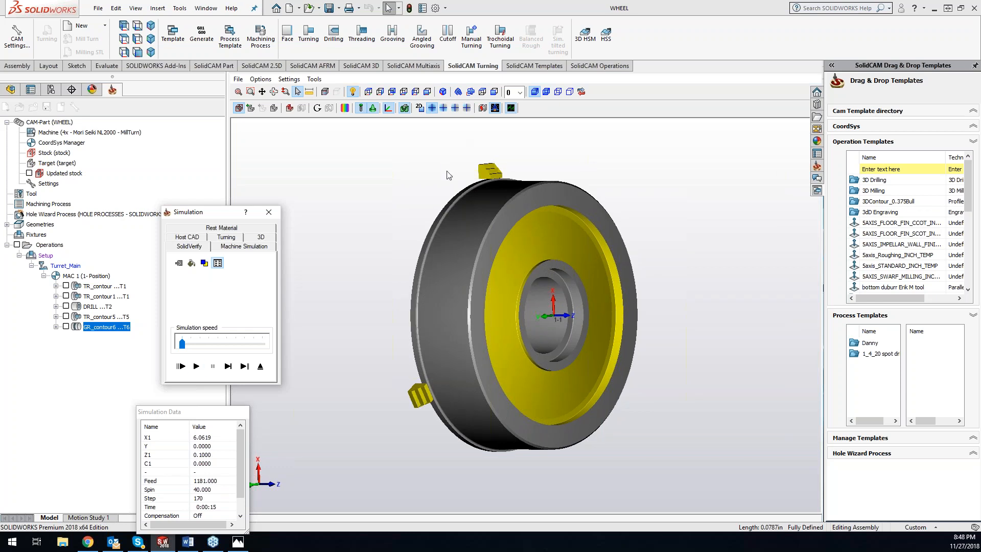
- Compare the machined stock with the target model and inspect the remaining material from both sides of the wheel
click(345, 108)
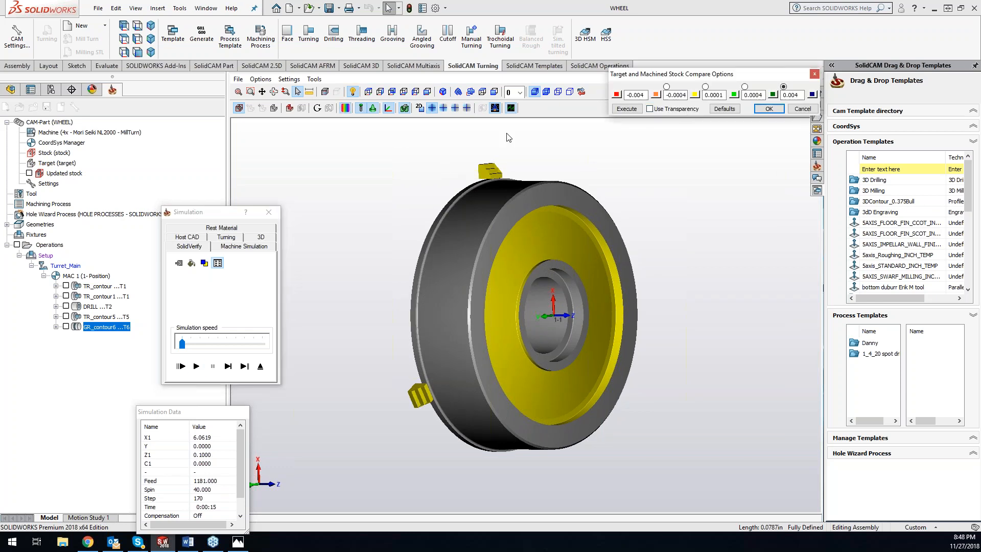
click(628, 108)
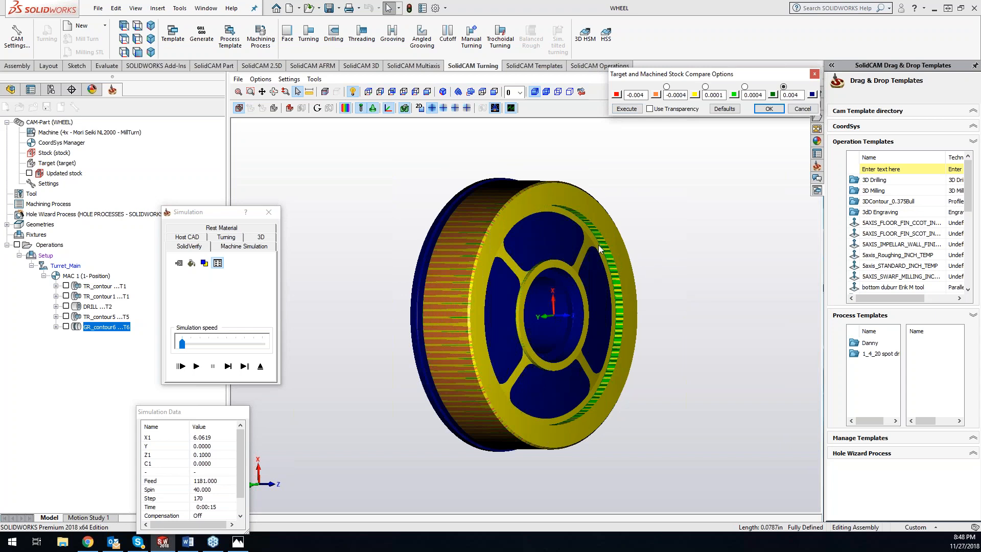
middle_drag(595, 260, 562, 268)
click(631, 111)
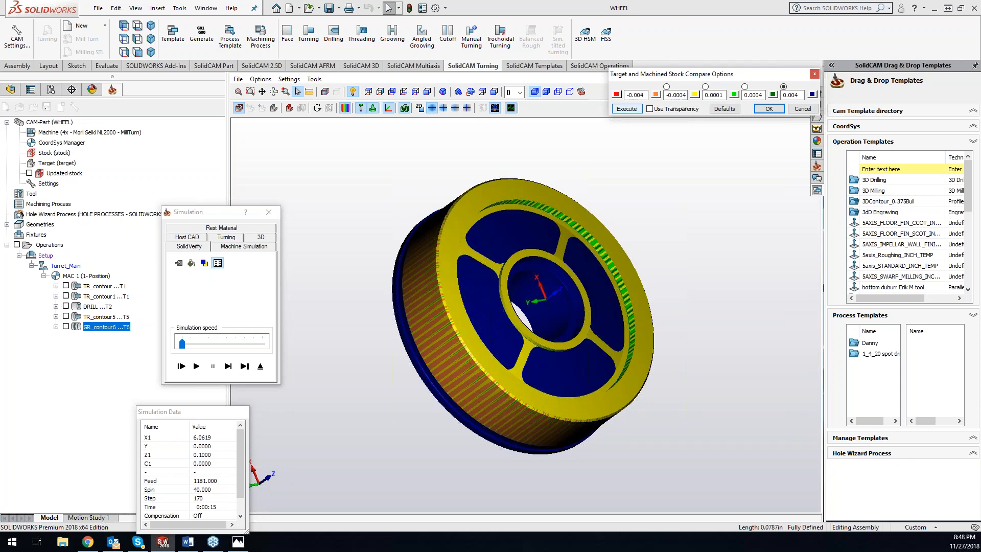
middle_drag(578, 269, 481, 271)
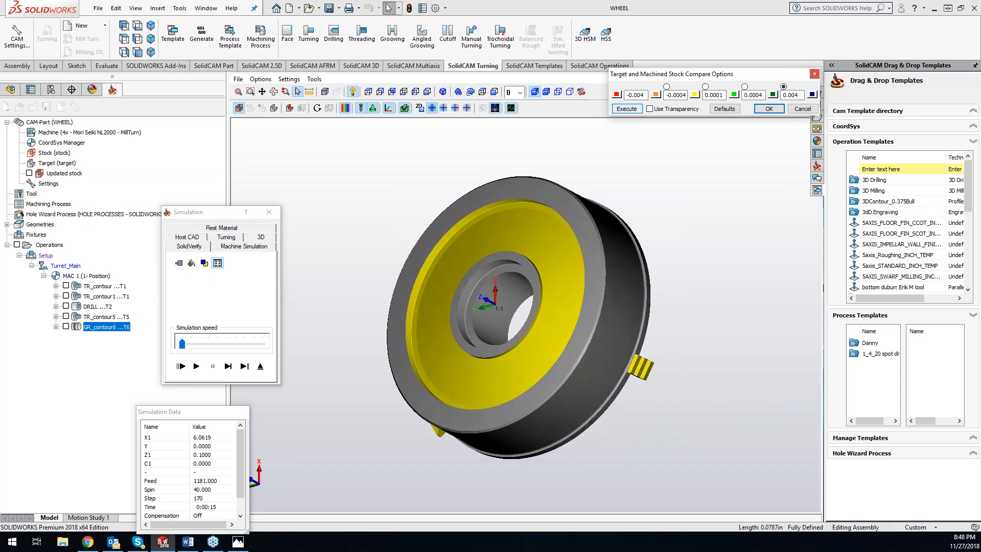
click(769, 108)
- Close the simulation and the grooving operation, and hide the GR_contour6 toolpath on the model
click(269, 212)
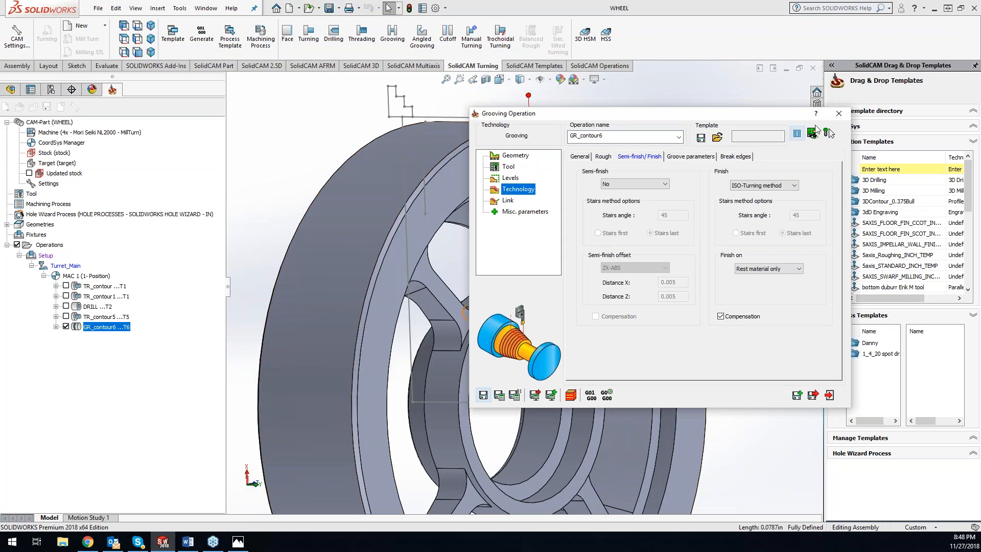
click(839, 113)
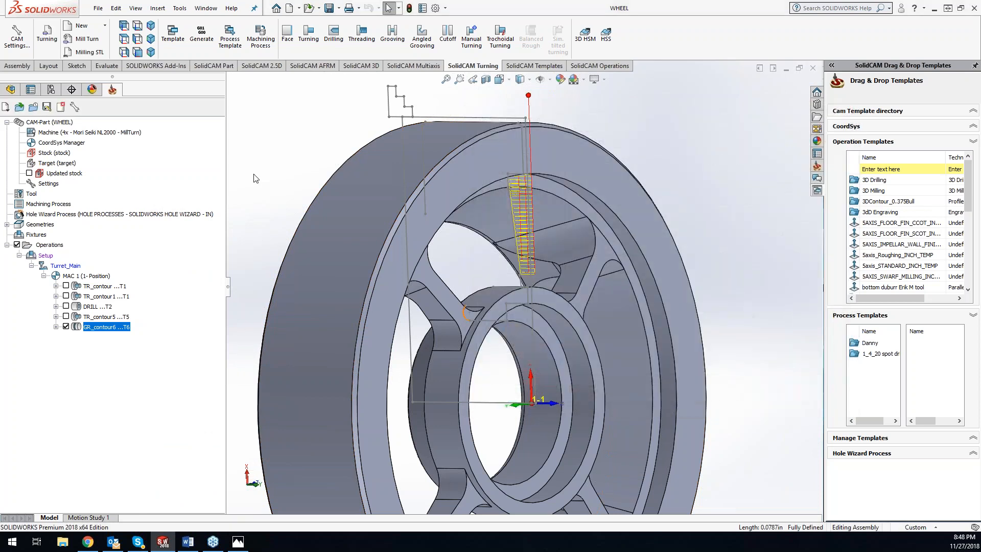
click(66, 327)
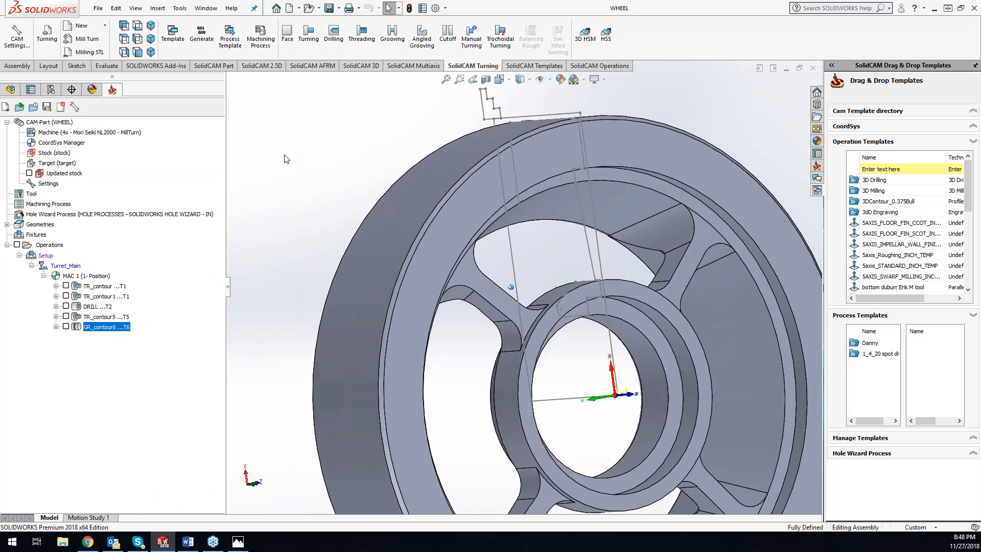
ctrl+middle_drag(284, 159, 258, 158)
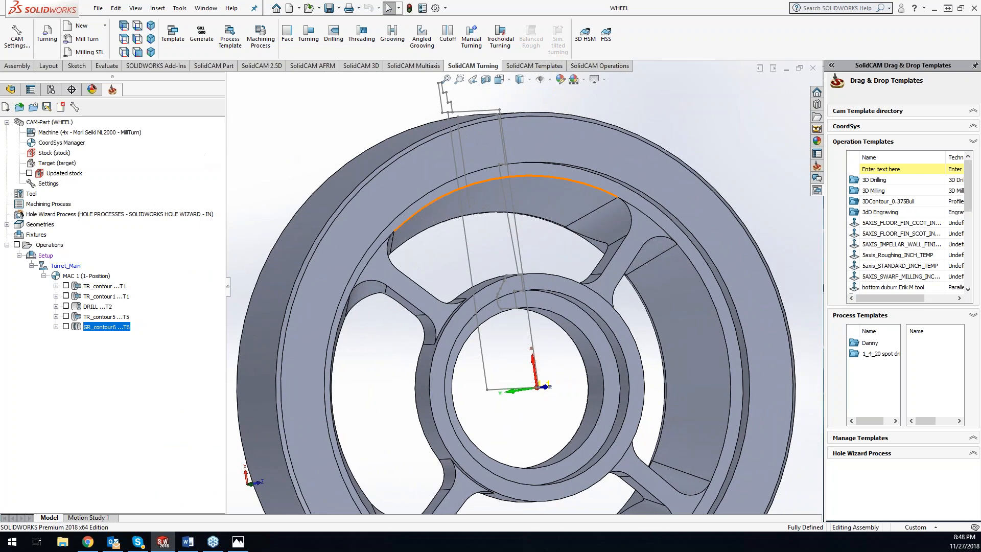
- Set the CAM part's iMachining machine database to Doosan and its material to 6061 t6, and accept the part data
click(361, 67)
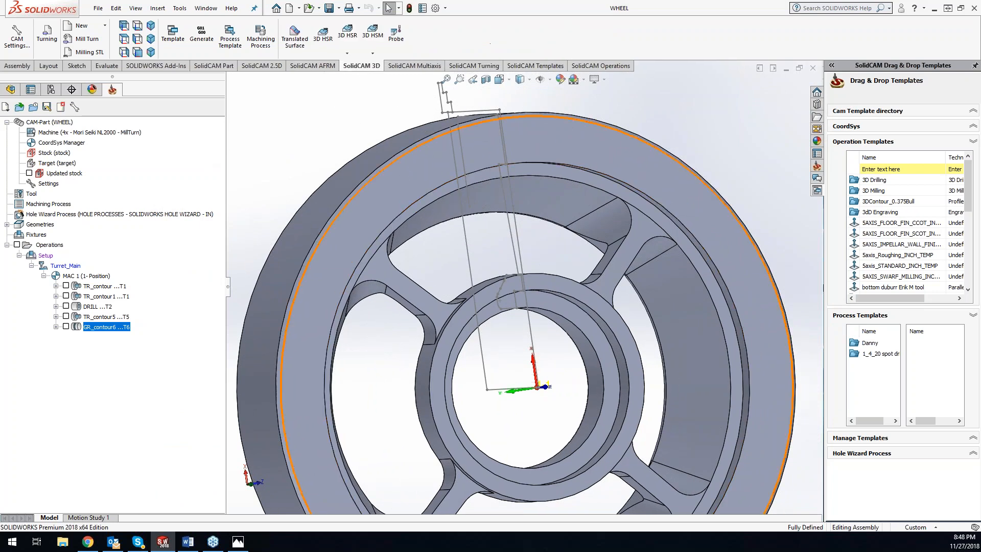
click(262, 66)
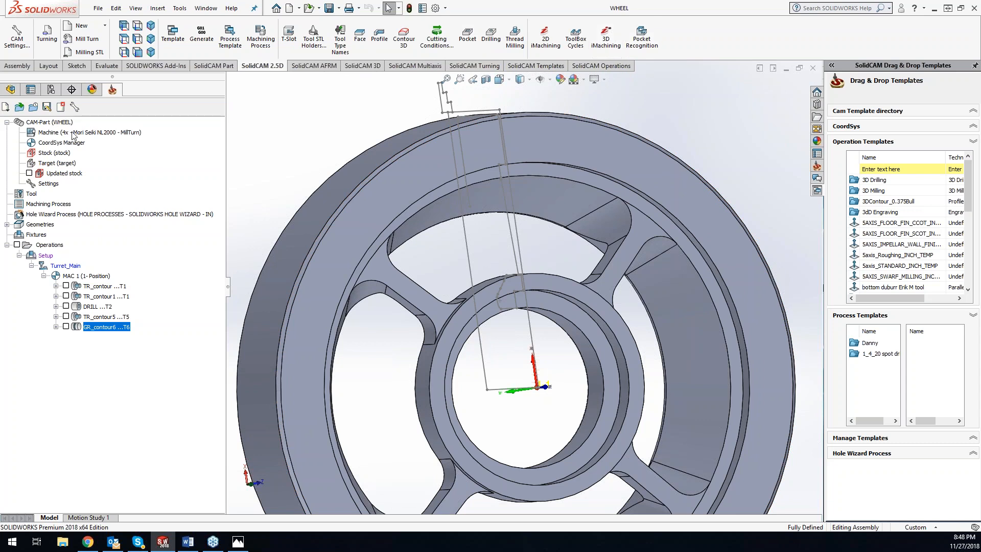
double_click(58, 124)
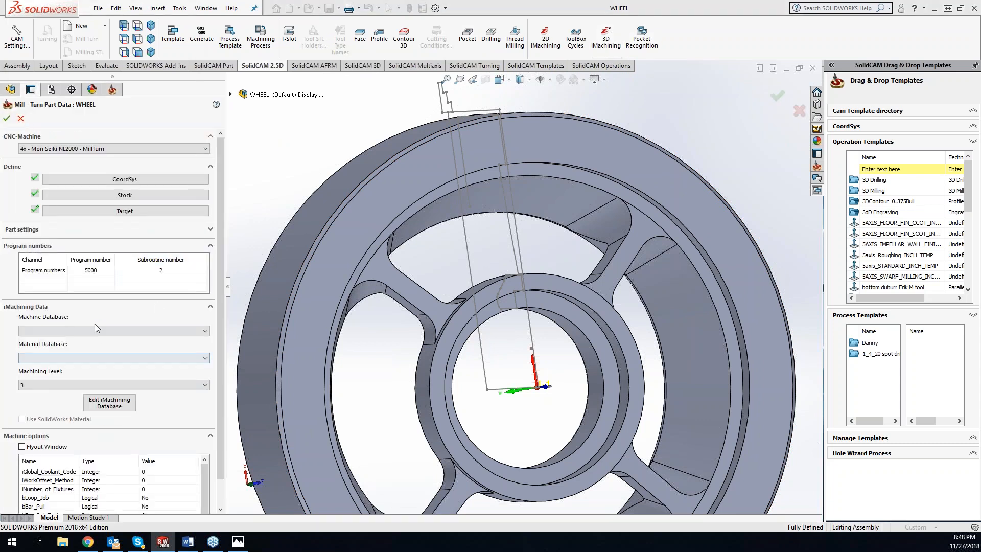
click(95, 331)
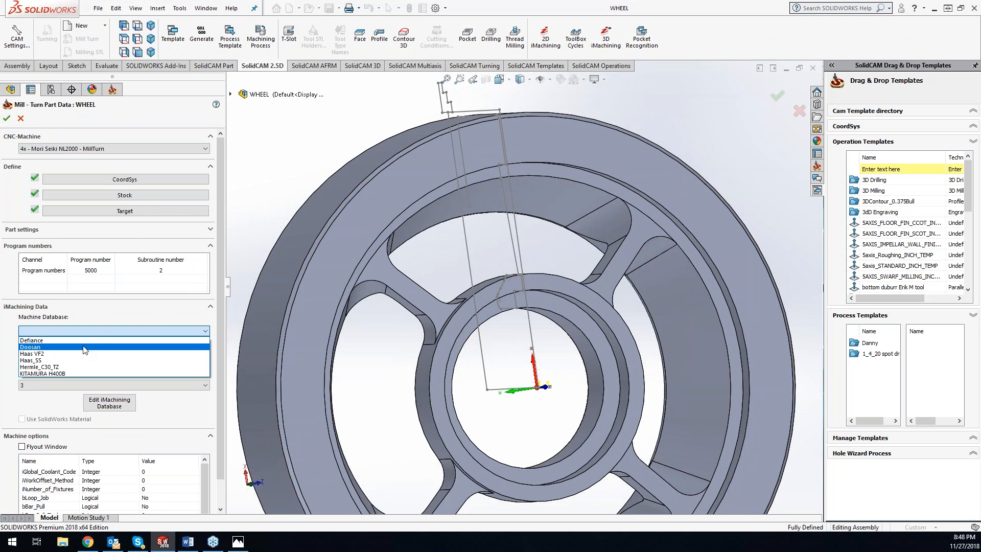
click(84, 348)
click(83, 357)
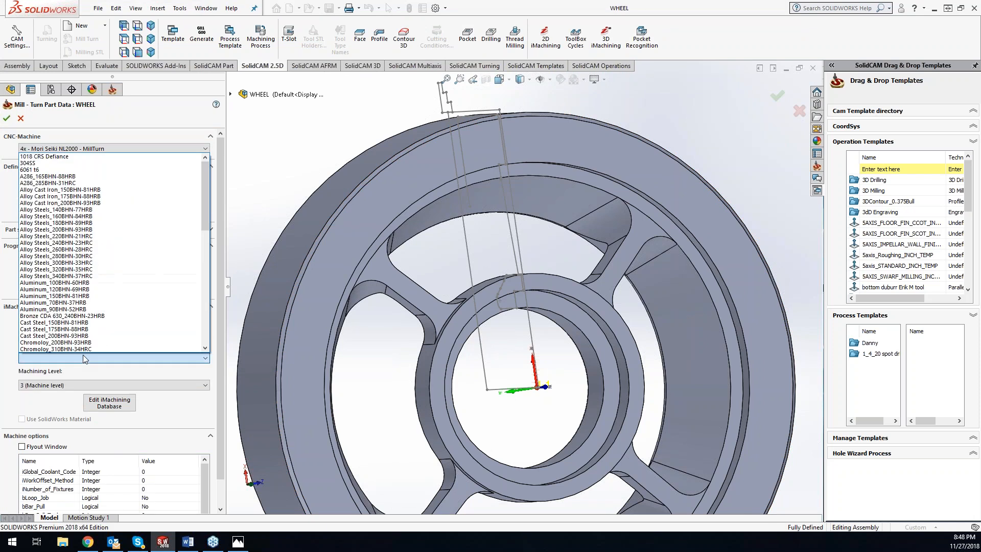
click(62, 170)
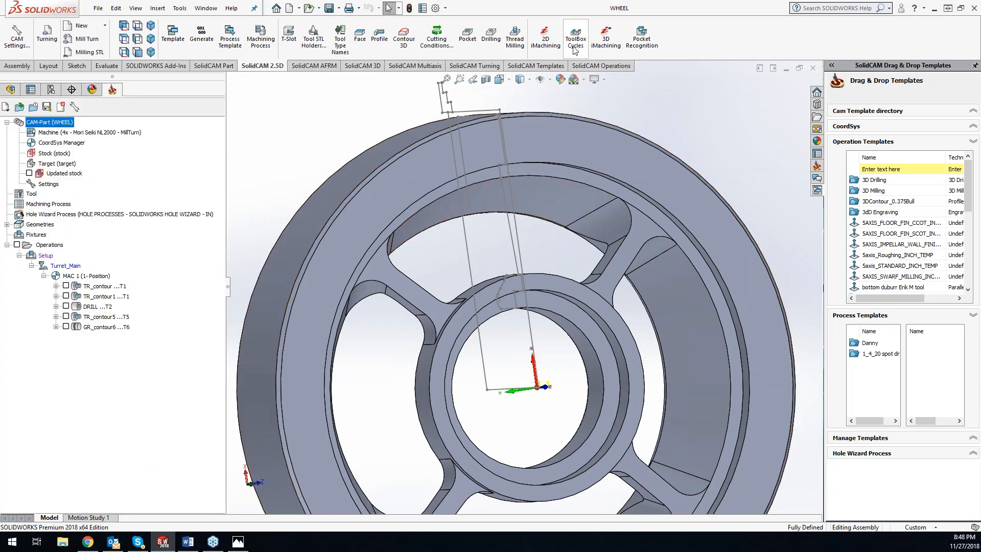
- Start a 3D iMachining operation on the target geometry and enable a working area to define its boundary chain
click(615, 47)
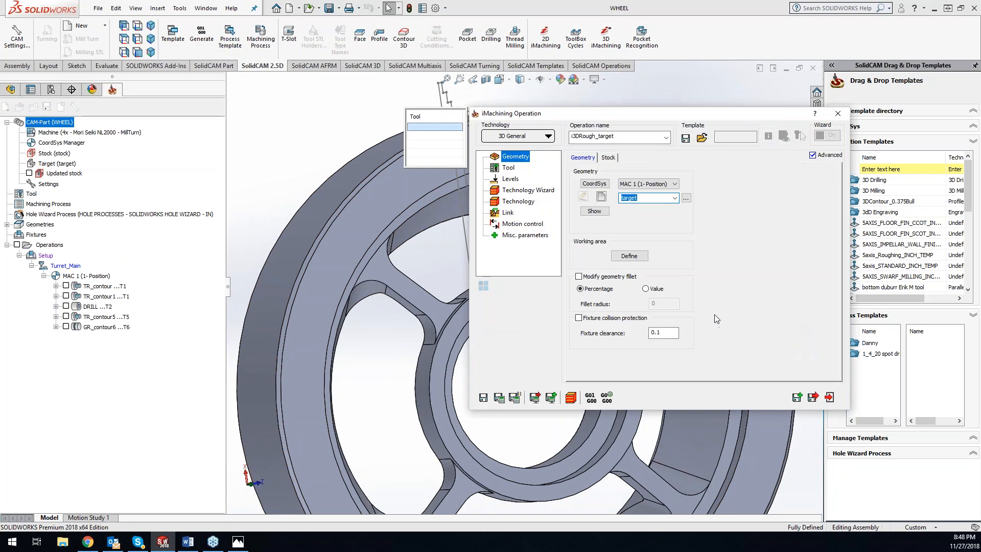
click(624, 257)
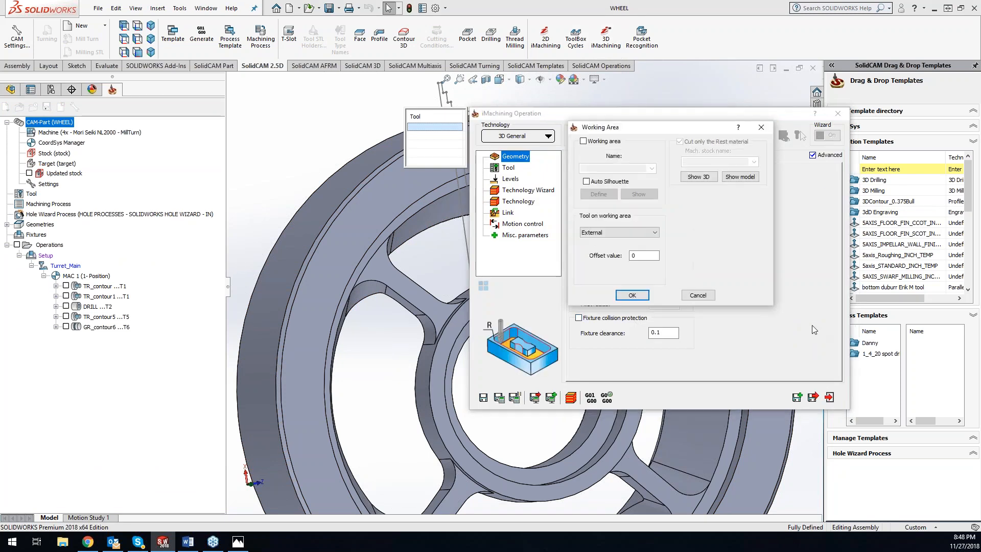
click(583, 143)
click(598, 194)
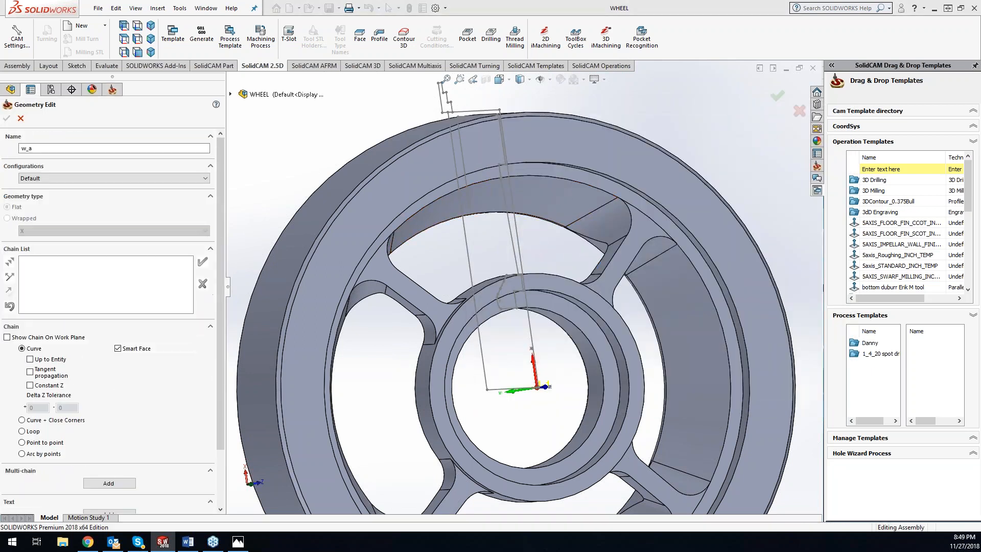
- Chain the working-area boundary from one spoke edge along the upper window's outer arc and down the opposite spoke
click(605, 271)
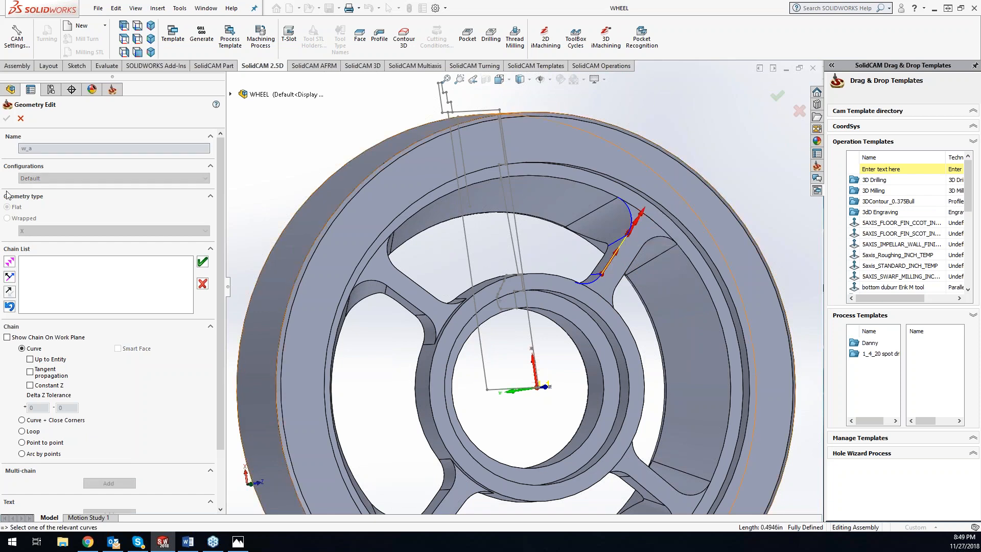
click(10, 264)
click(9, 277)
click(9, 278)
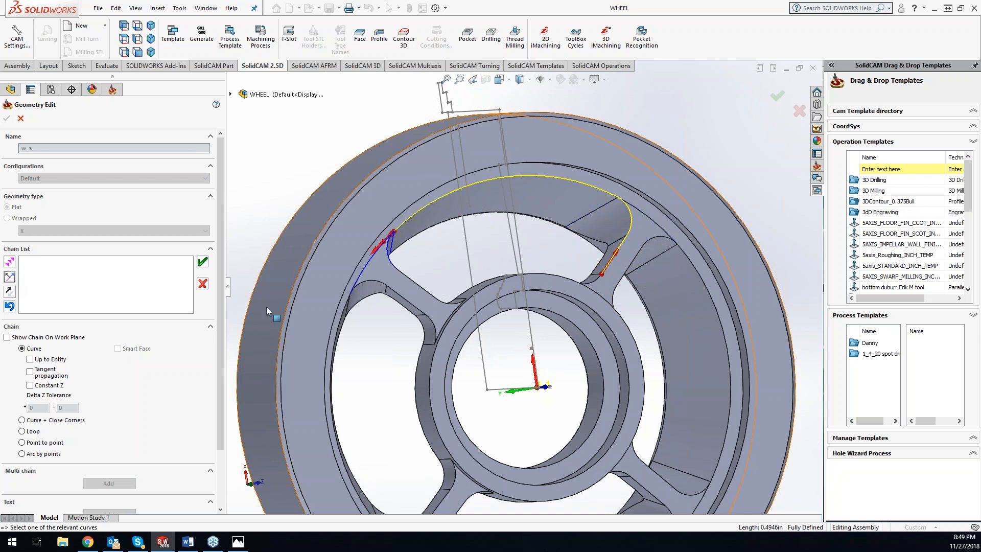
click(391, 260)
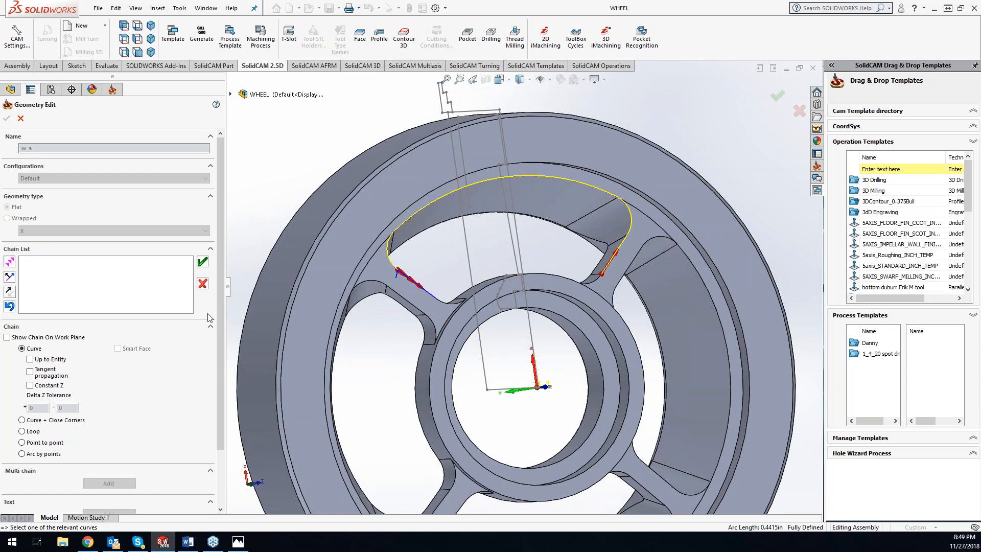
click(12, 263)
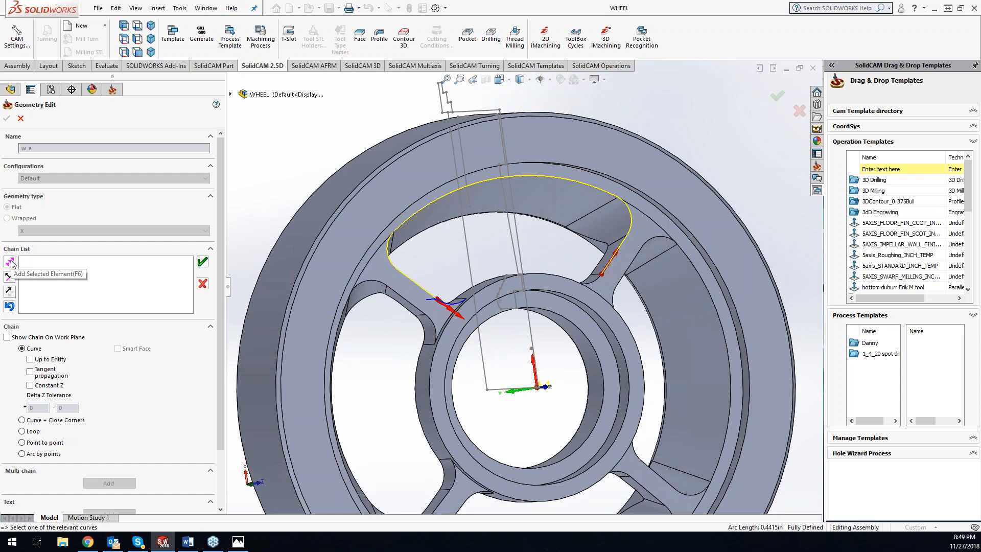
click(11, 262)
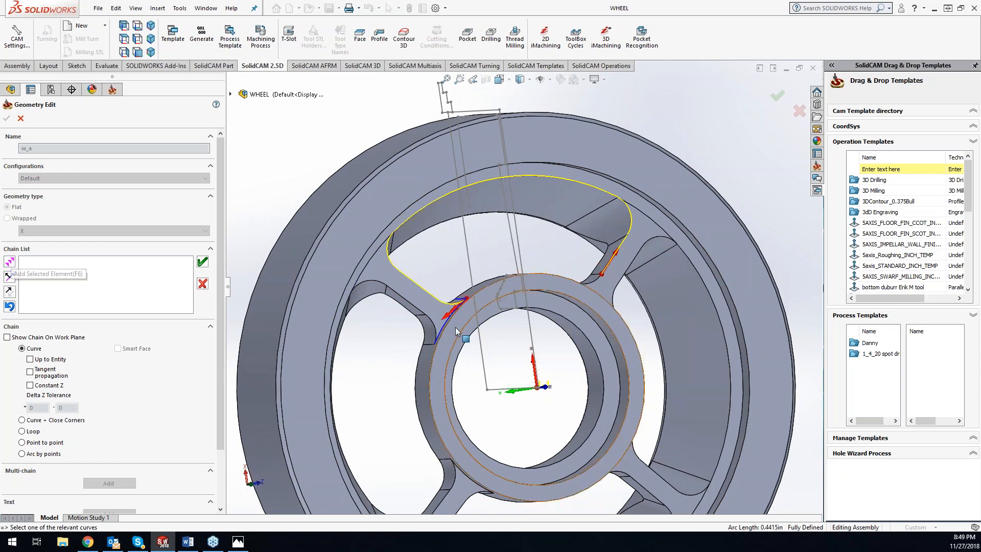
- Undo the wrong edge pick, close the chain along the window's hub-side arc and last corner, and accept geometry w_a
click(459, 302)
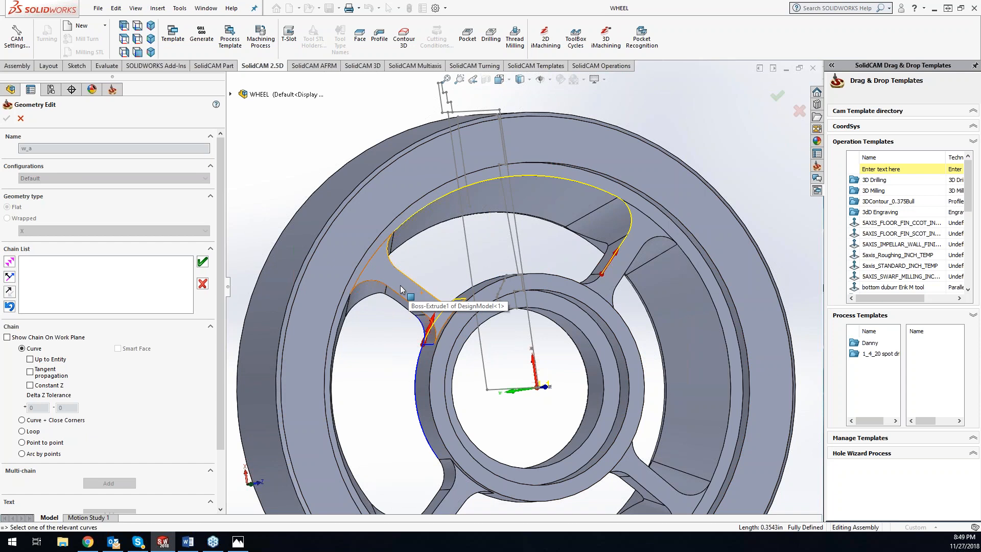
click(10, 306)
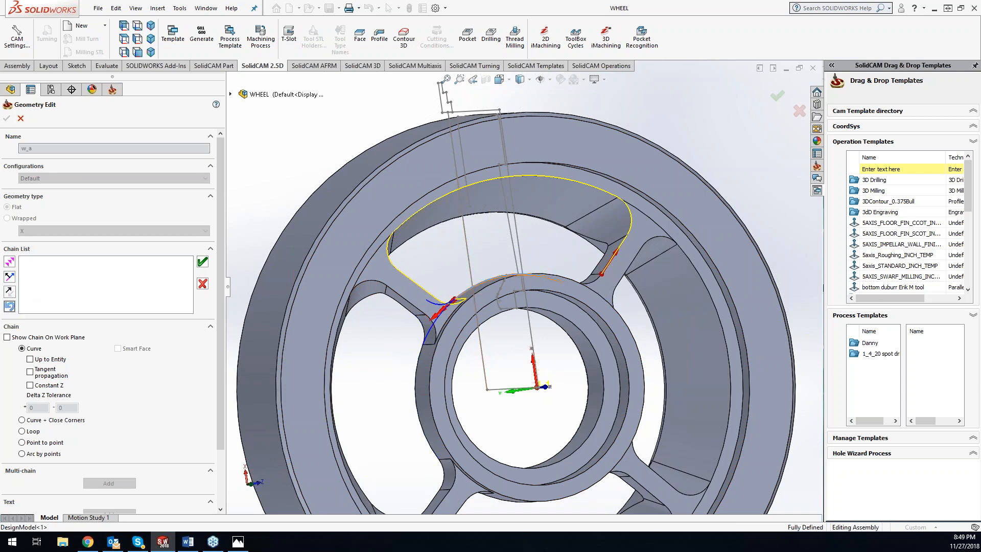
click(536, 275)
middle_drag(570, 234, 551, 308)
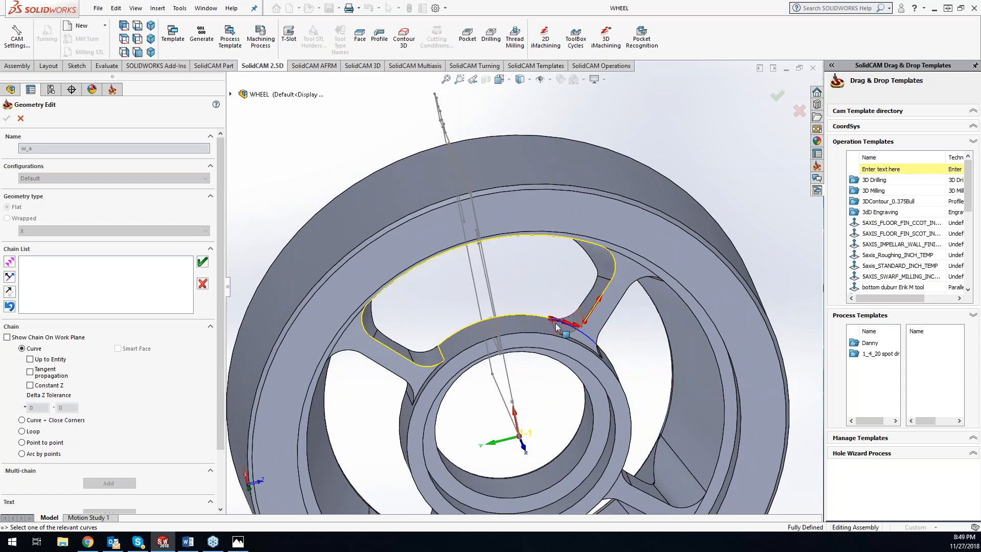
click(554, 327)
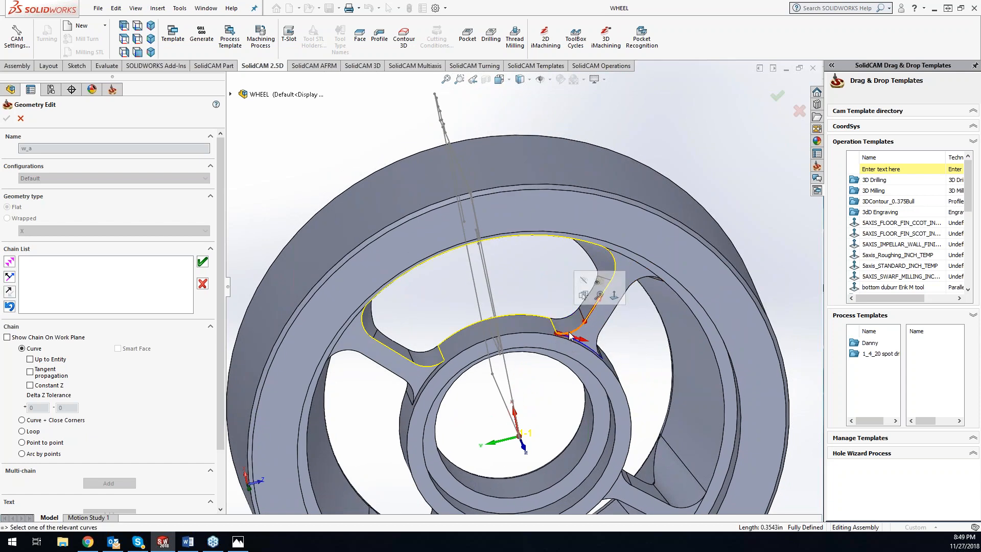
click(573, 331)
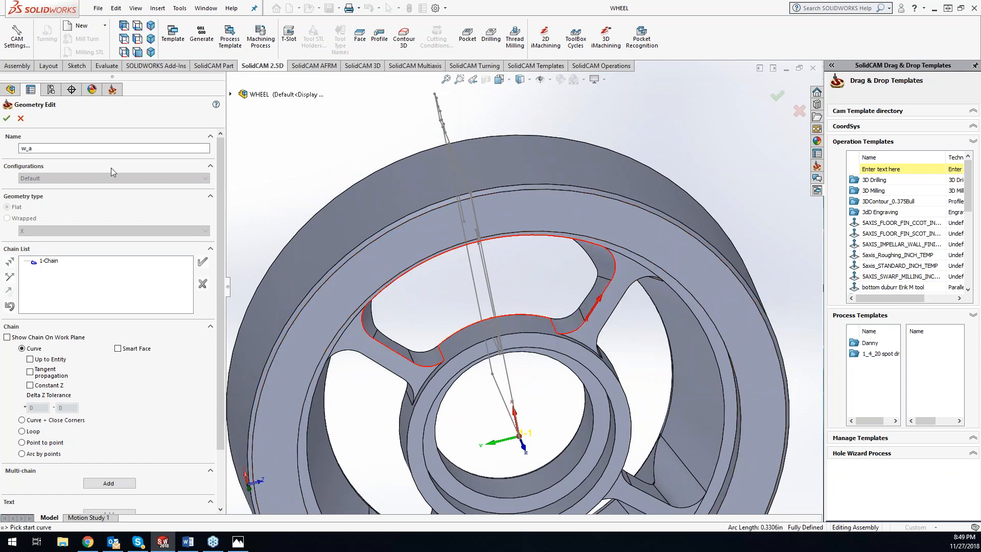
click(12, 119)
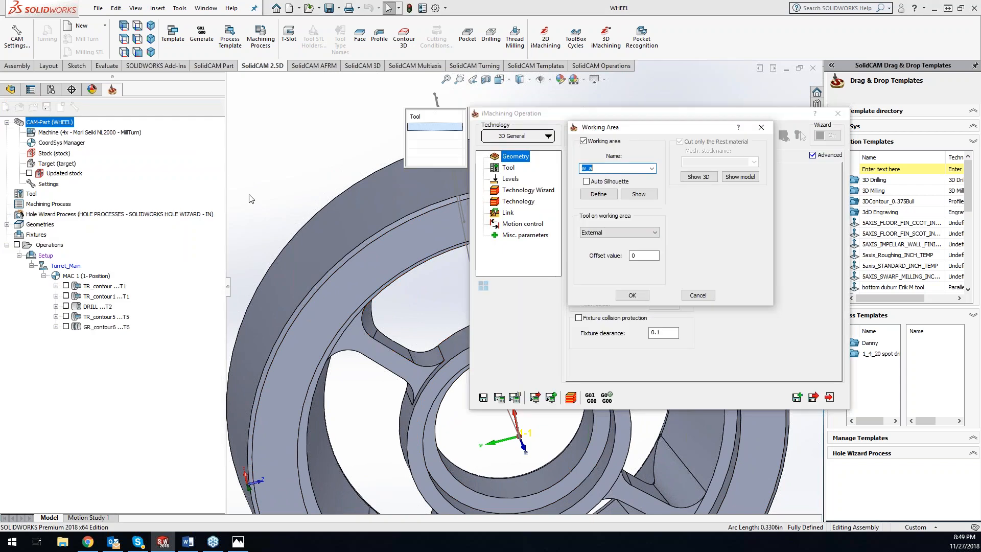
- Keep the tool position on working area w_a as External and confirm the working area
click(629, 232)
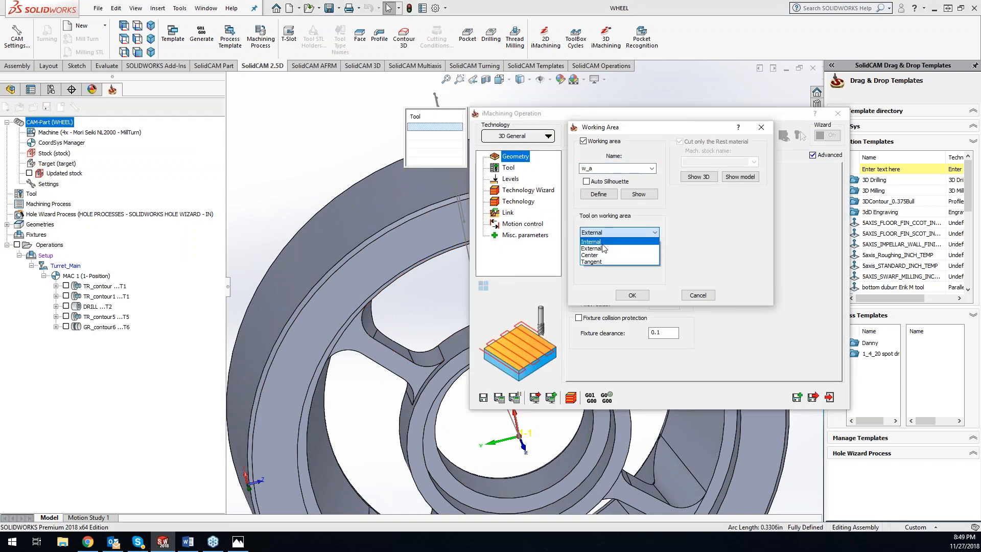
click(613, 249)
click(634, 297)
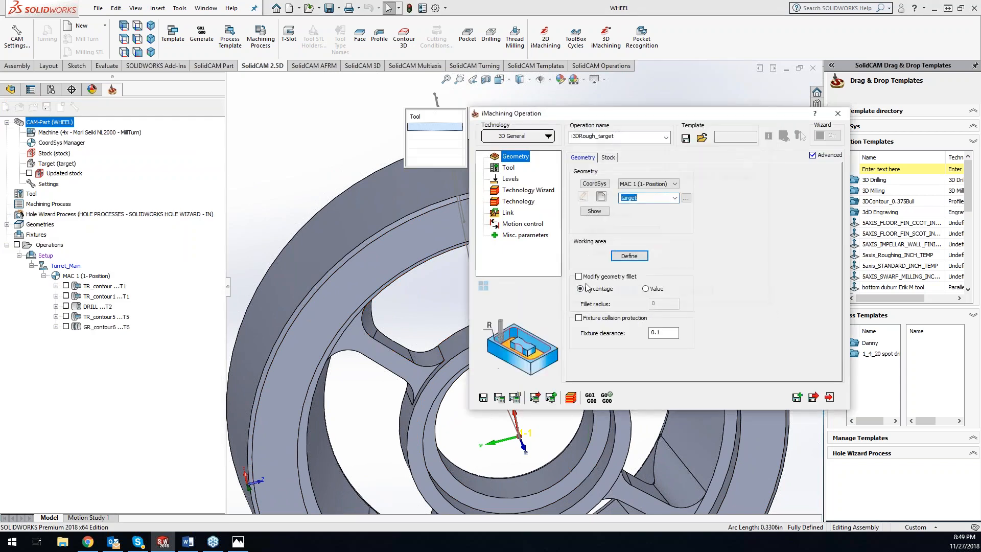
- Check the window's corner arc and add an end mill as tool 7 with diameter, shoulder diameter and arbor diameter of 0.375
click(507, 169)
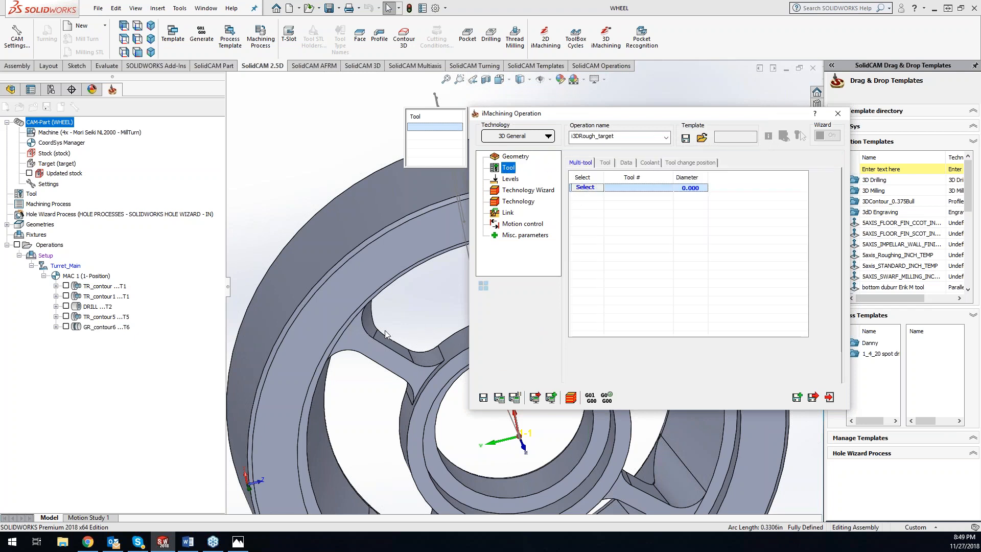
click(372, 317)
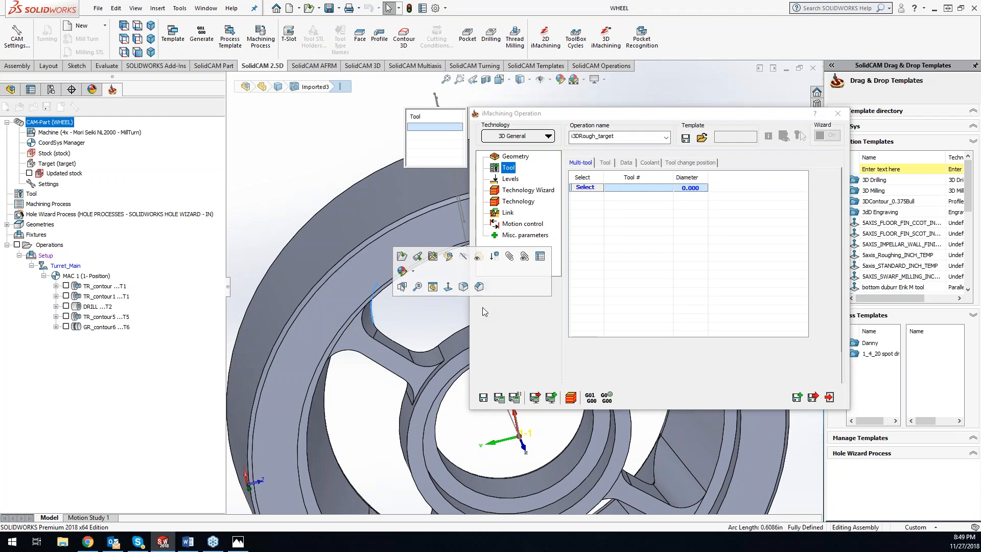
click(586, 188)
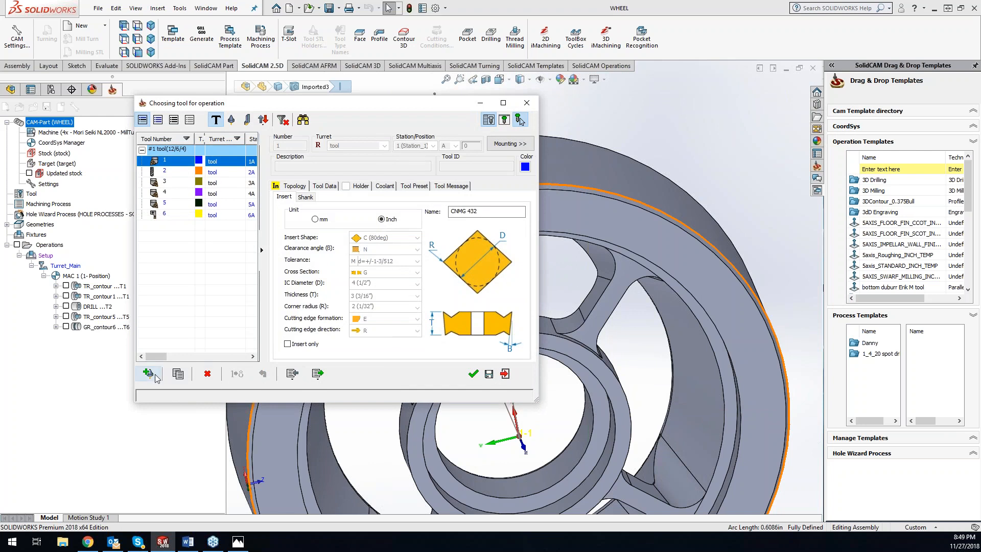
click(519, 119)
click(273, 170)
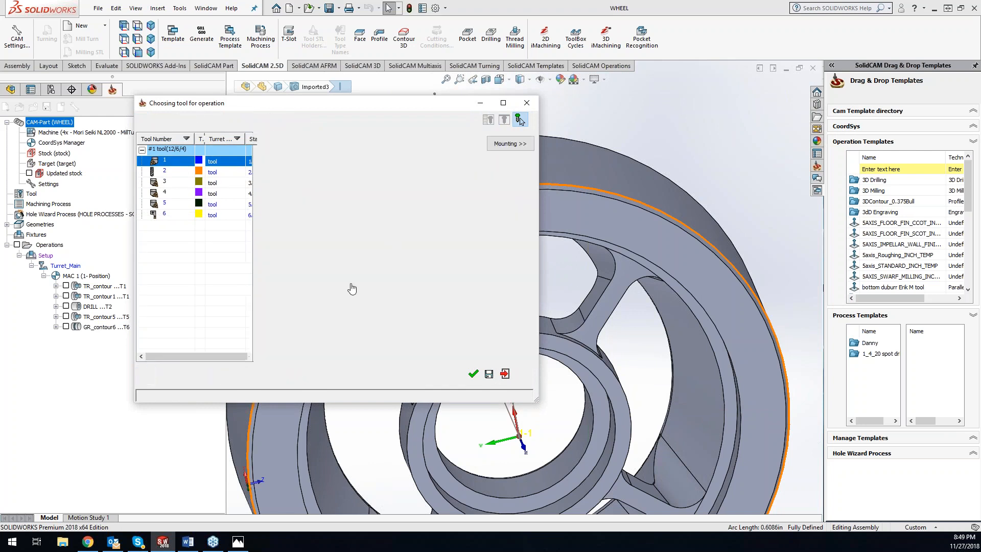
drag(410, 215, 355, 215)
text(.375)
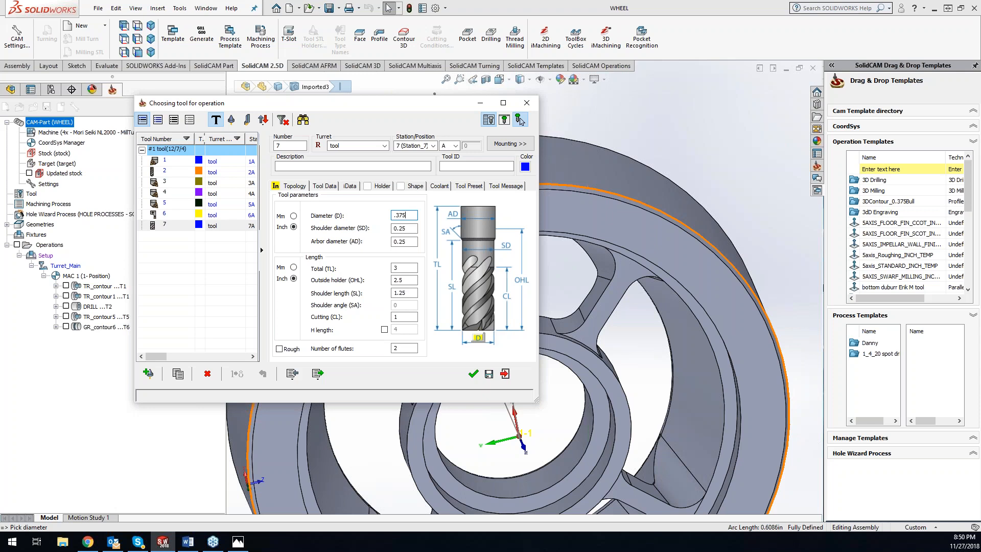
key(Tab)
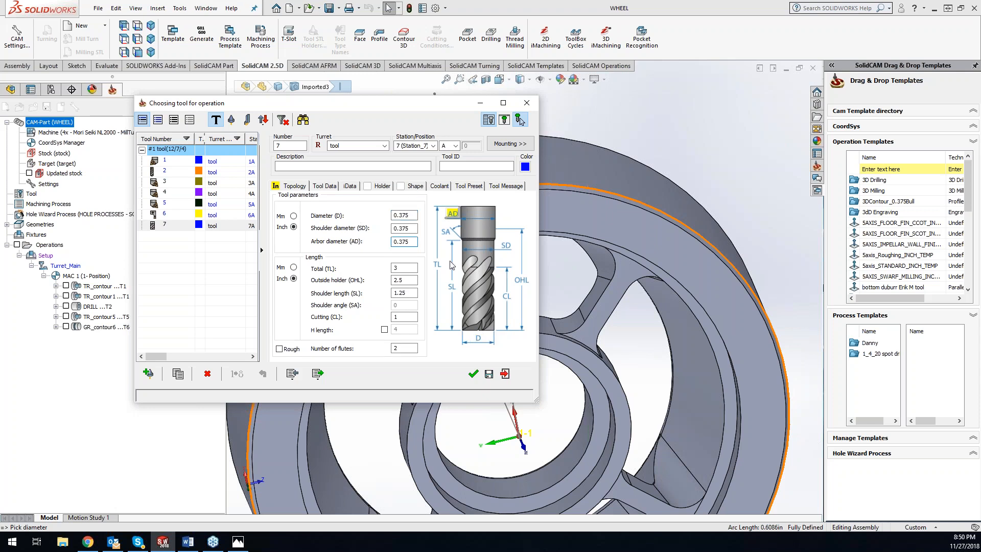
- Set the end mill's total length to 4, outside holder length to 3, shoulder and cutting lengths to 2, and assign it to the operation
key(Tab)
text(4)
key(Tab)
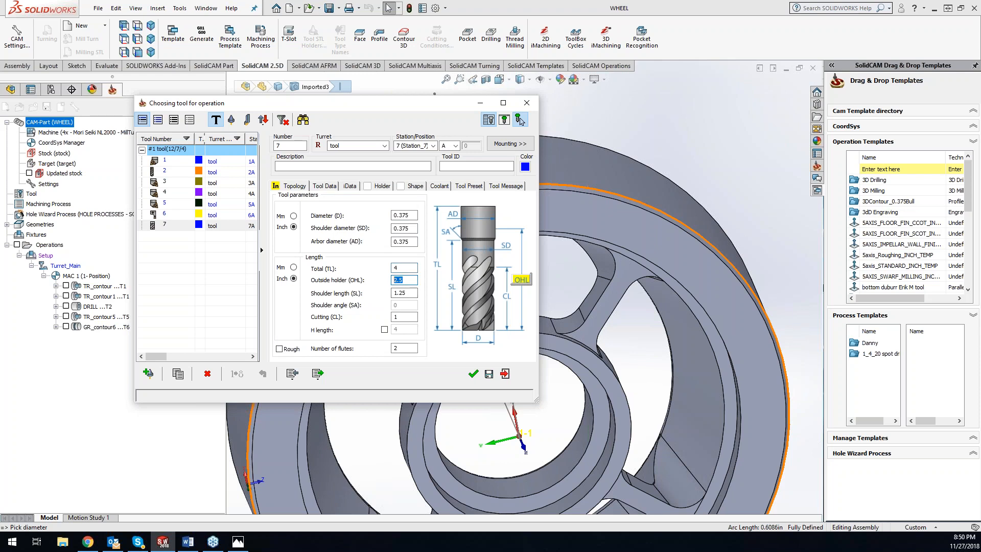
key(Tab)
text(2)
key(Tab)
text(2)
key(Tab)
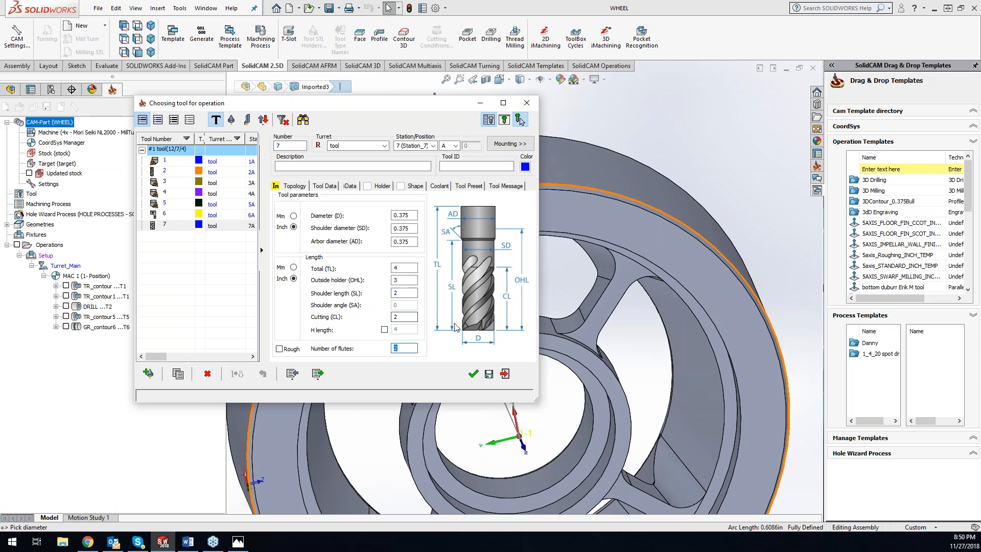
click(474, 374)
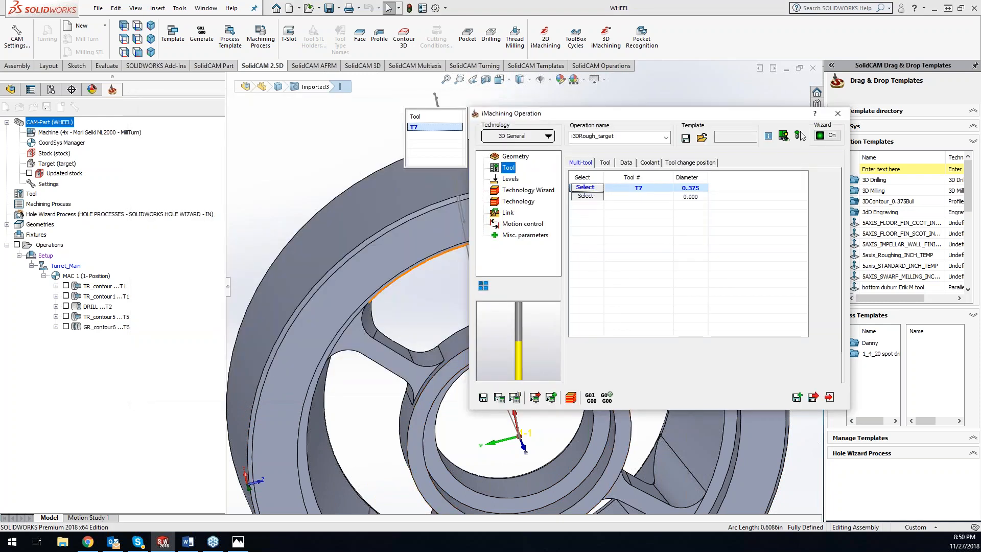
- Enable Turbo Mode in the Technology Wizard's cutting conditions, and save and calculate the iMachining operation
click(531, 191)
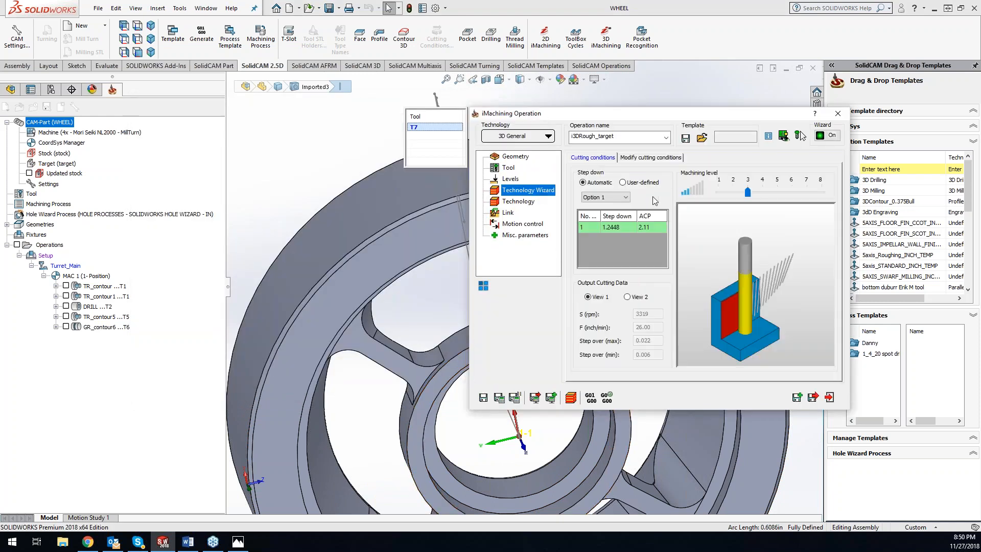
click(640, 159)
click(587, 310)
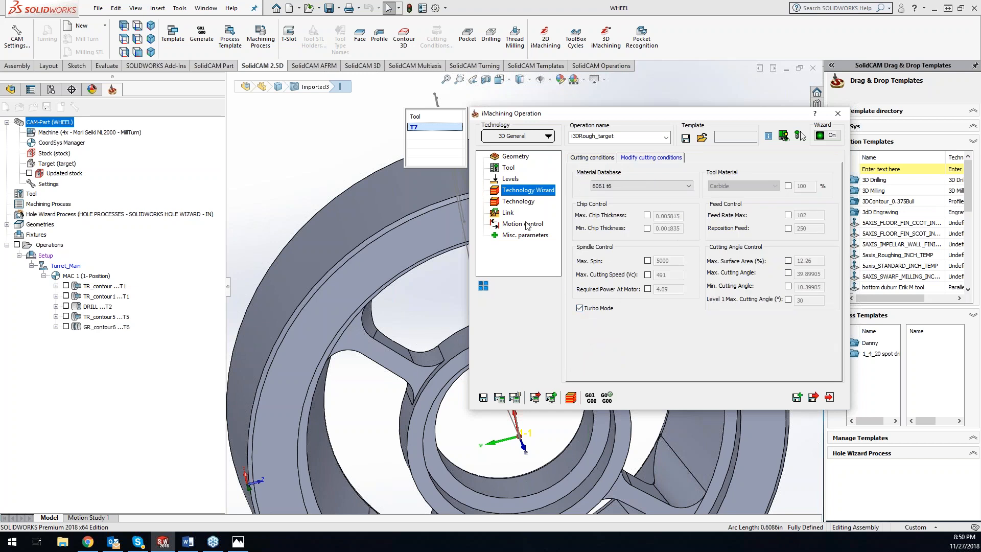
click(511, 400)
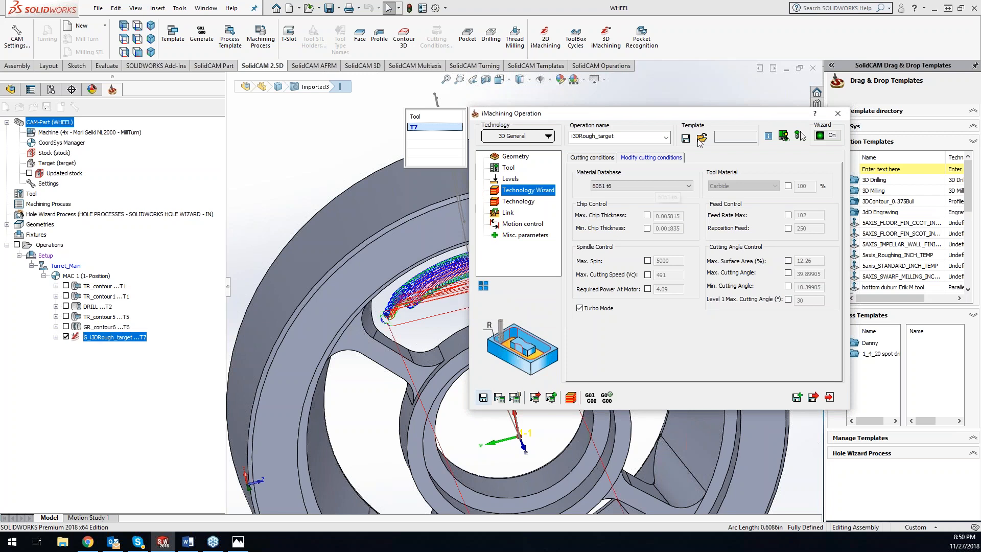
- Collapse the operation dialog and examine the calculated toolpath inside the spoke window from the front
double_click(643, 113)
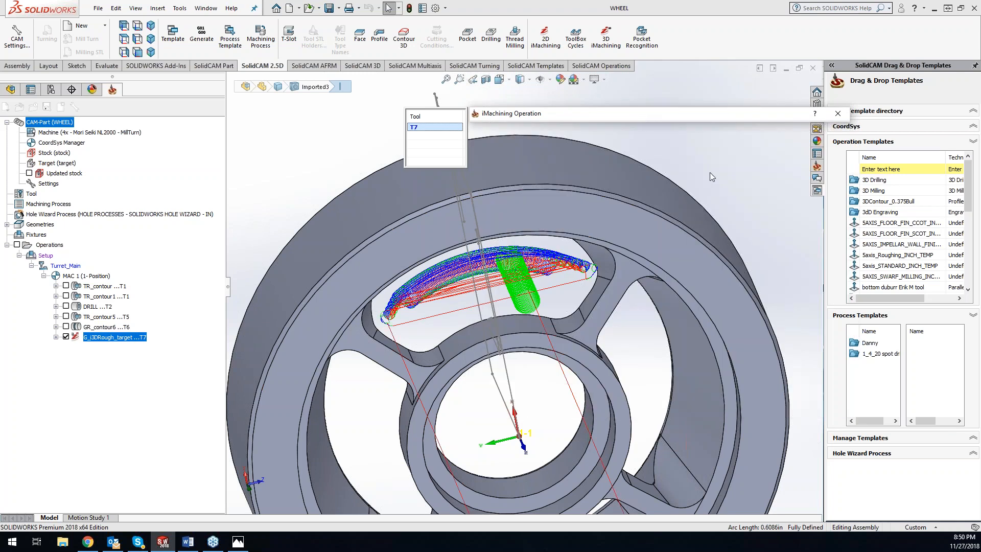
middle_drag(710, 173, 480, 251)
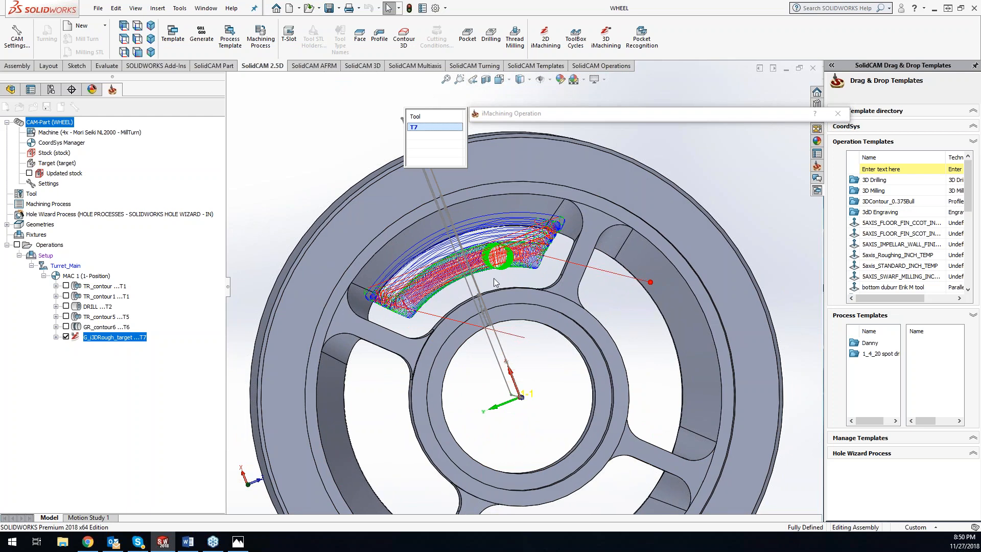
click(466, 260)
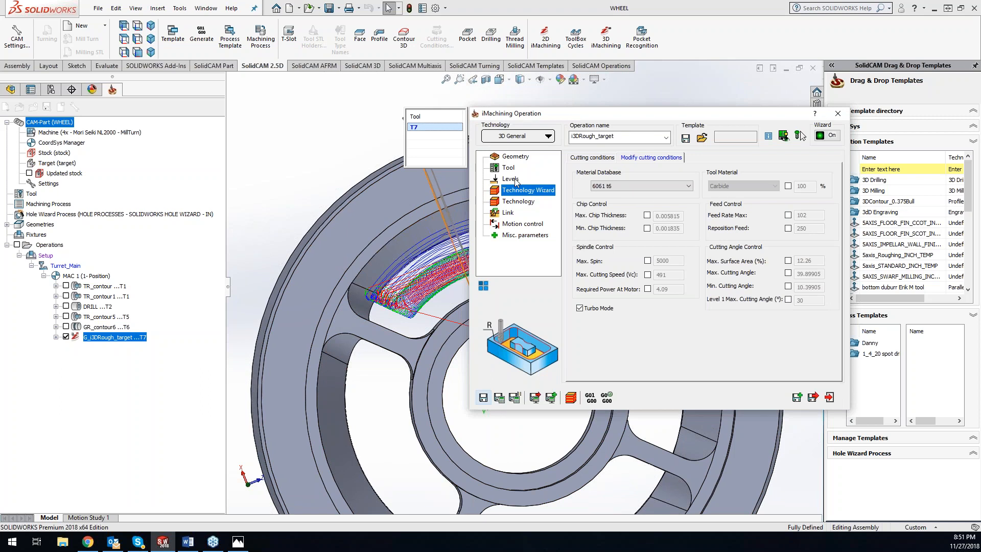
- Define the upper milling level by picking the face where the spoke meets the hub
click(514, 179)
click(653, 251)
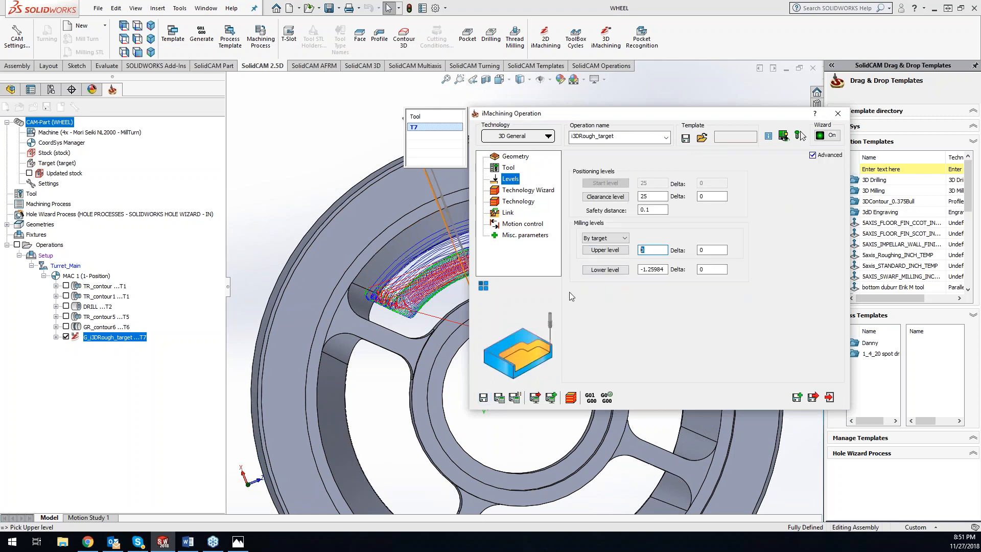
click(433, 349)
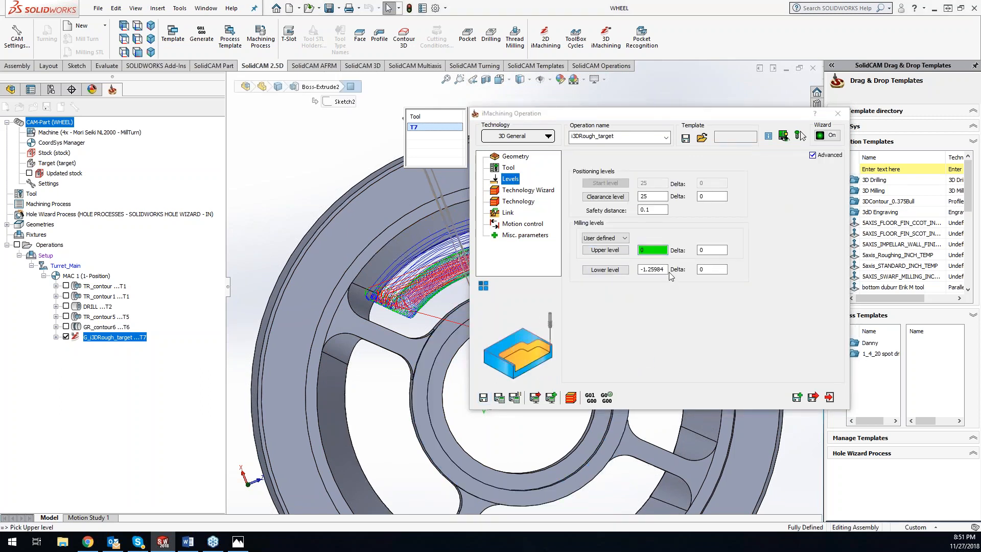
- Pick the lower milling level at -1.5098 on the wheel's back side, set its delta to -0.01, and recalculate the operation
middle_drag(438, 297, 473, 293)
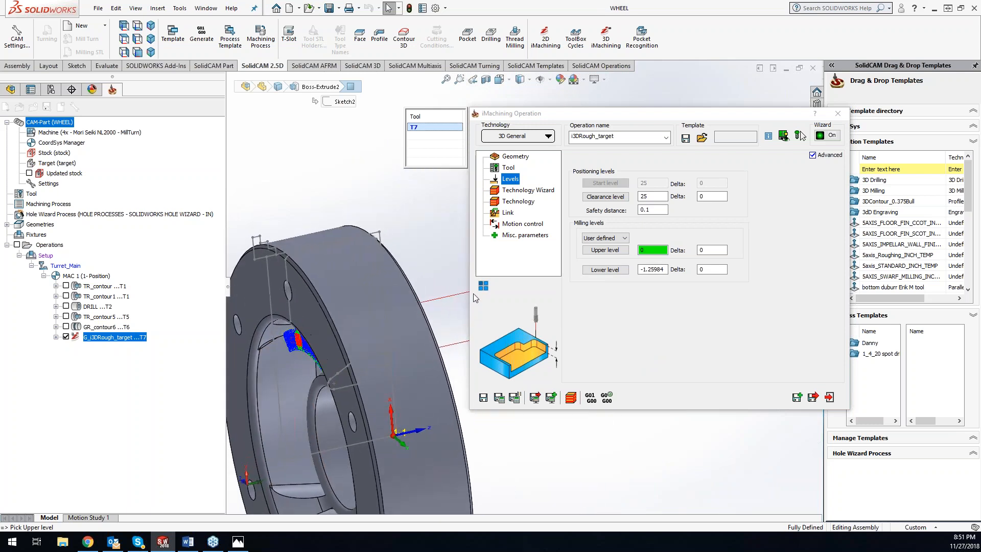
click(619, 276)
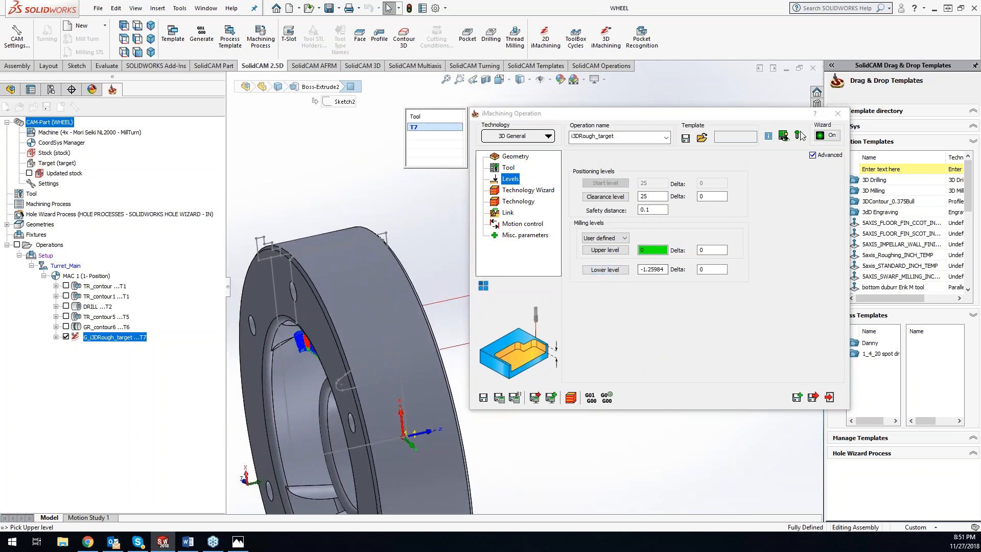
click(280, 311)
click(724, 268)
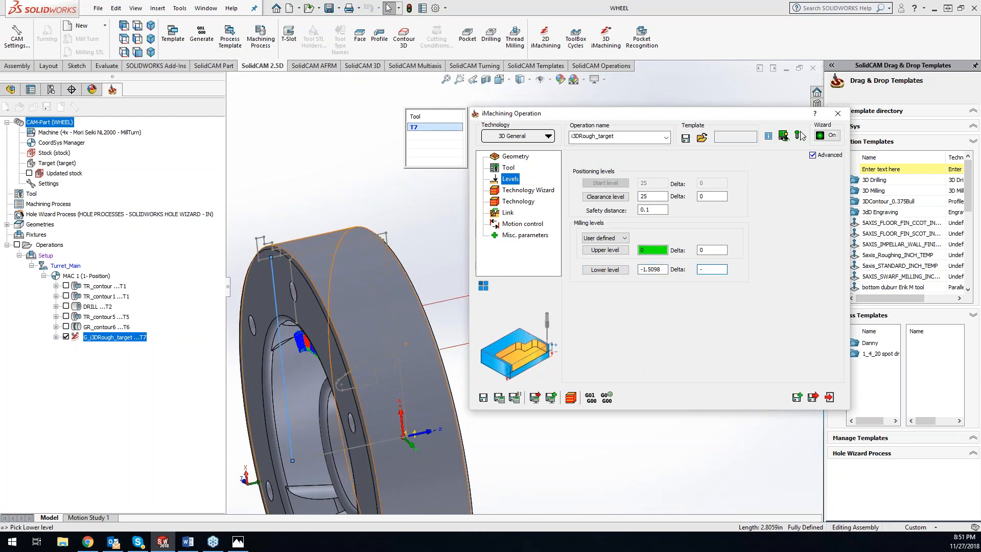
text(-.05)
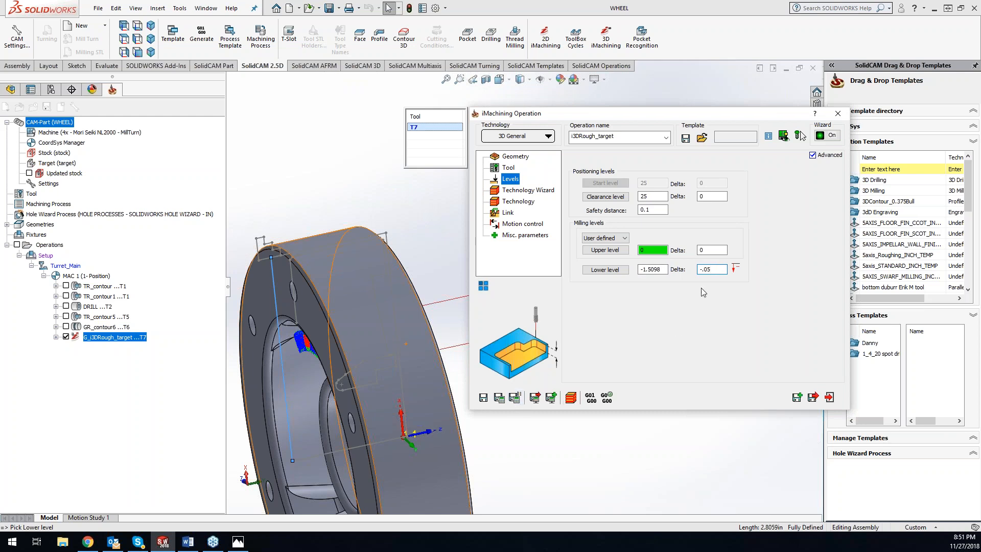
text(1)
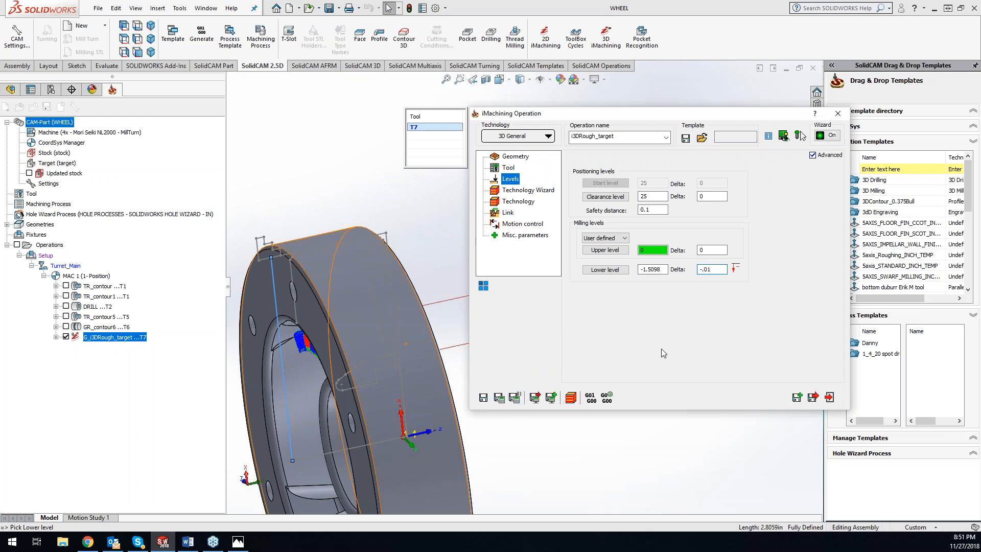
click(502, 397)
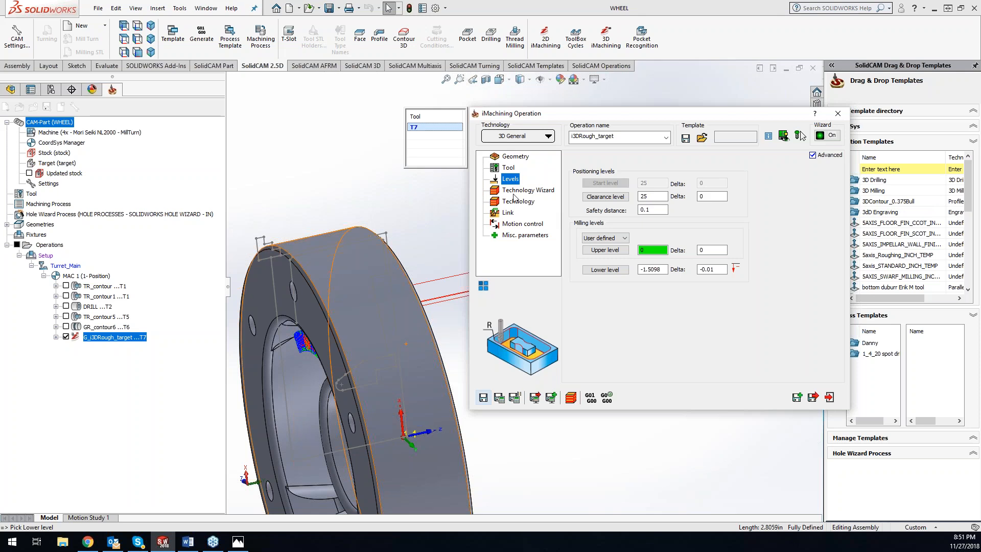
- Review the recalculated step down and cutting data, and start a SolidVerify simulation of the iMachining operation
click(516, 190)
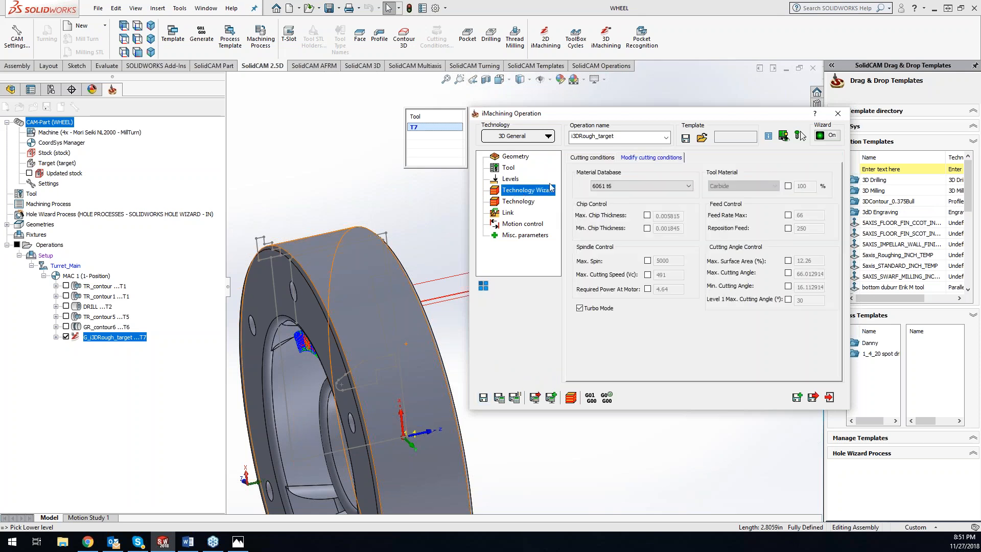
click(601, 159)
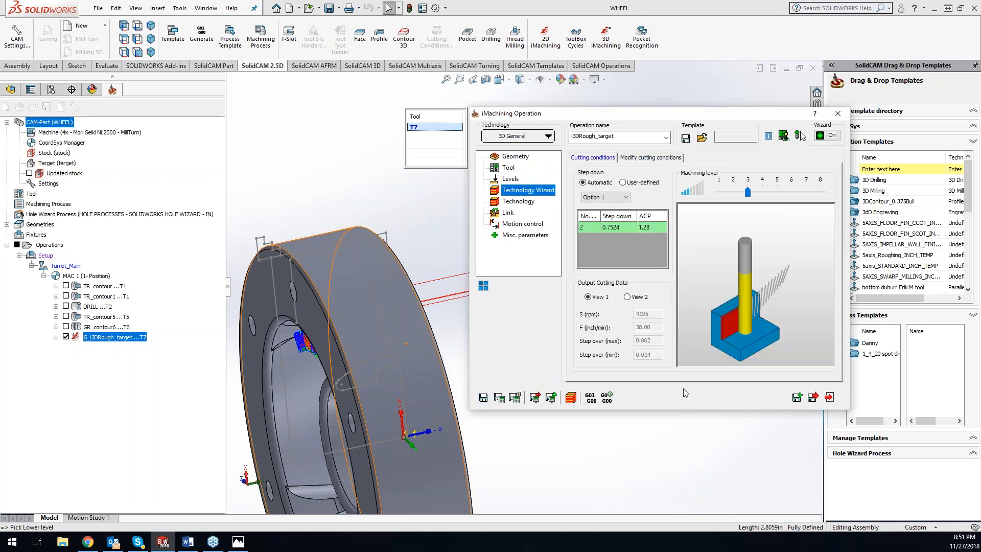
click(570, 397)
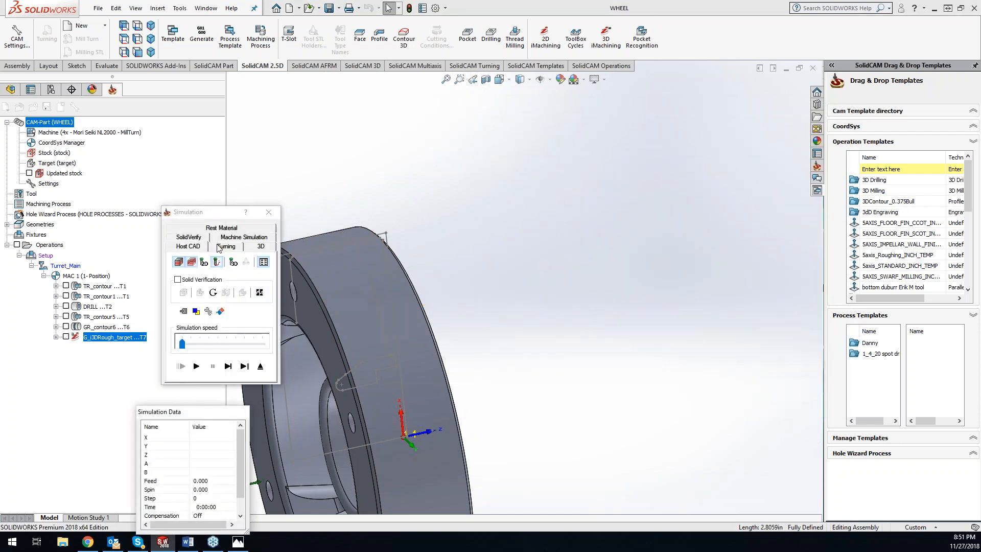
click(193, 238)
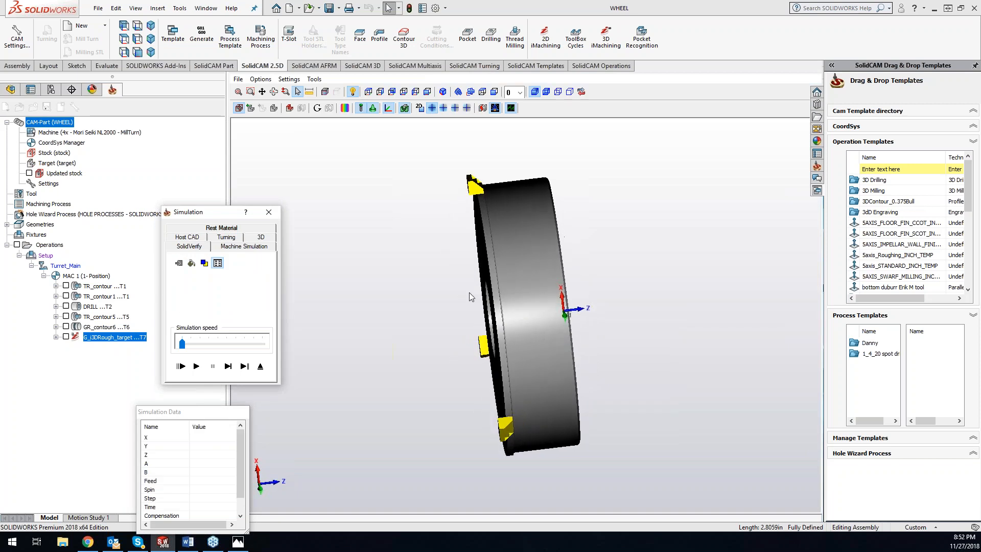
click(197, 366)
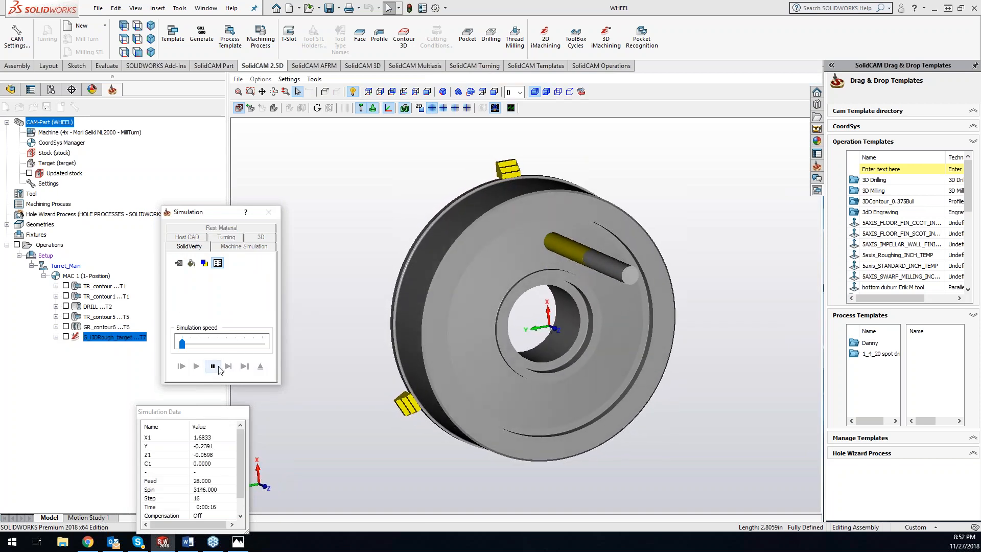
- Set the simulation's tool facet tolerance to .001 in the accuracy settings
click(315, 80)
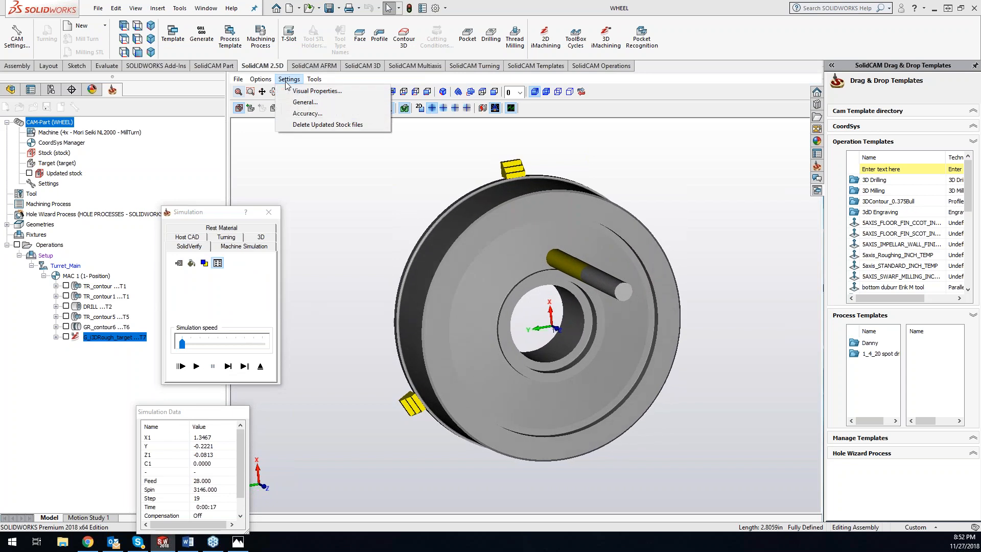
click(302, 111)
drag(512, 270, 478, 276)
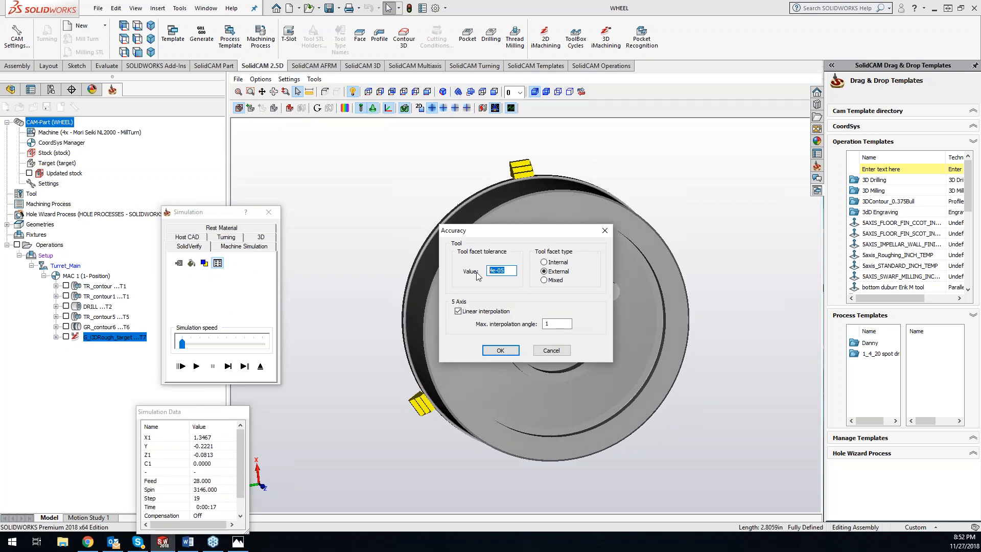
text(.001)
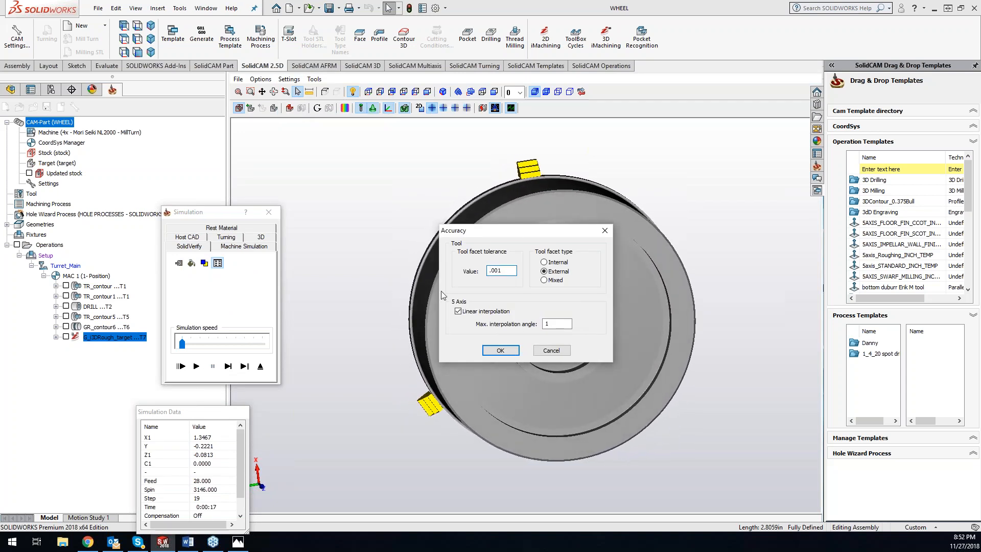
click(500, 350)
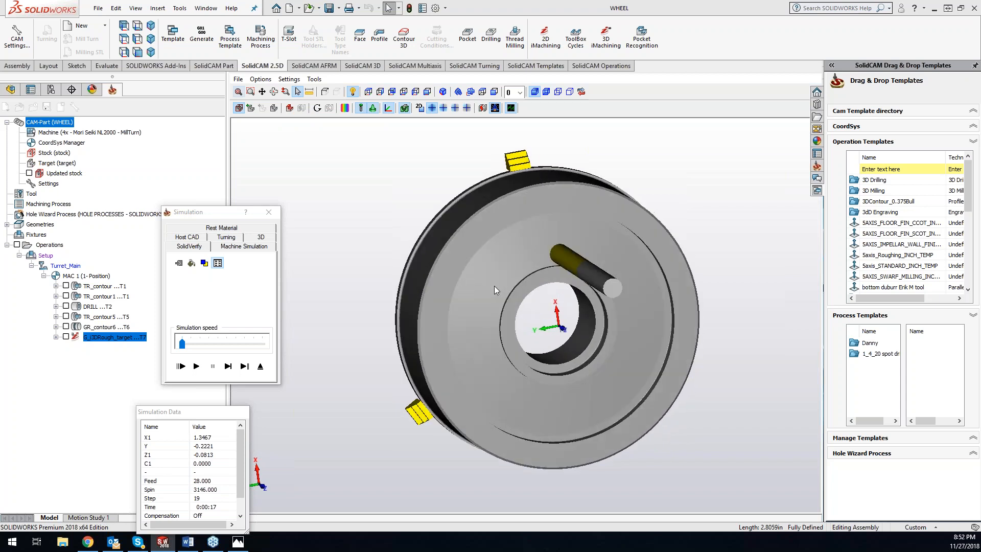
- Rerun the iMachining operation's SolidVerify simulation at maximum speed and inspect the cut spoke window
click(196, 365)
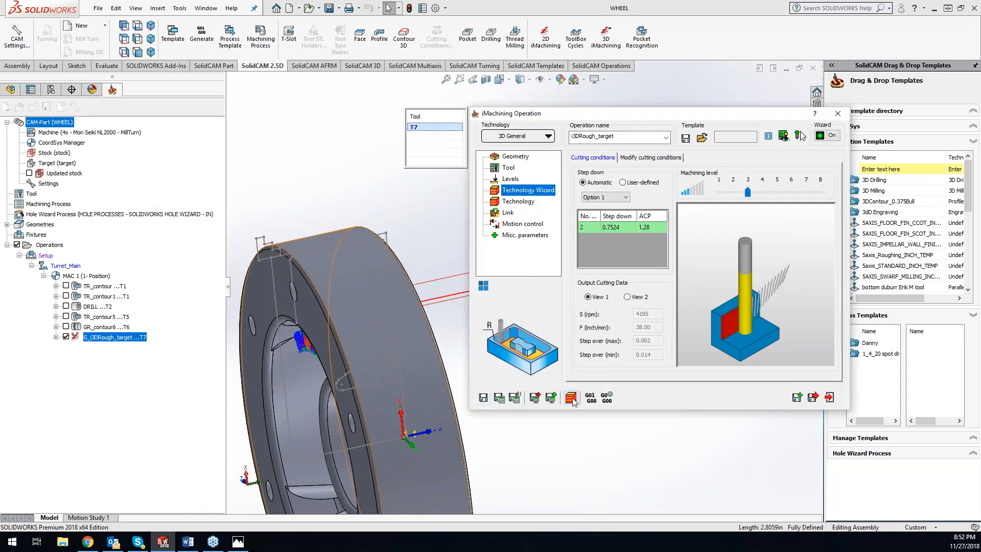
click(571, 398)
click(838, 113)
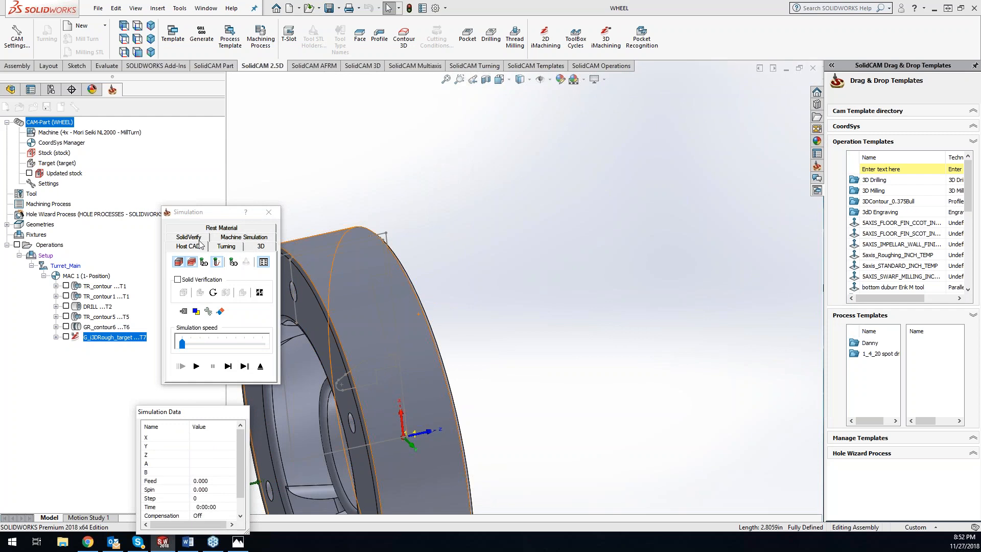
click(202, 246)
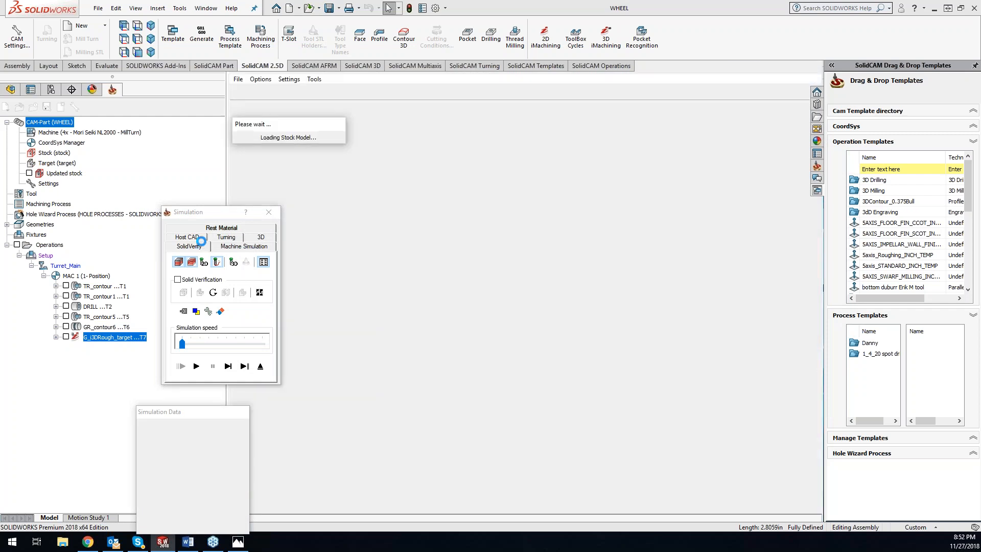
click(197, 366)
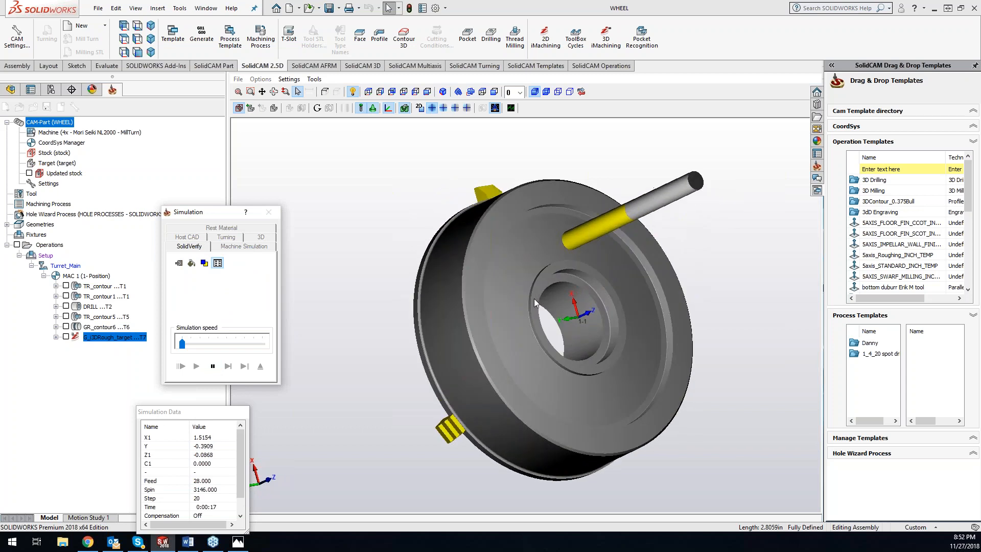
drag(182, 344, 354, 345)
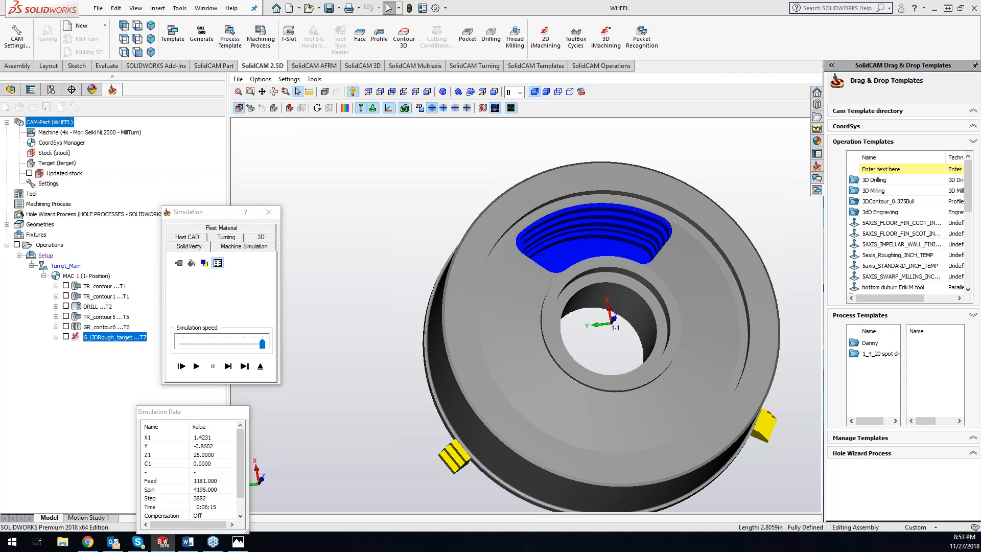
middle_drag(572, 312, 588, 289)
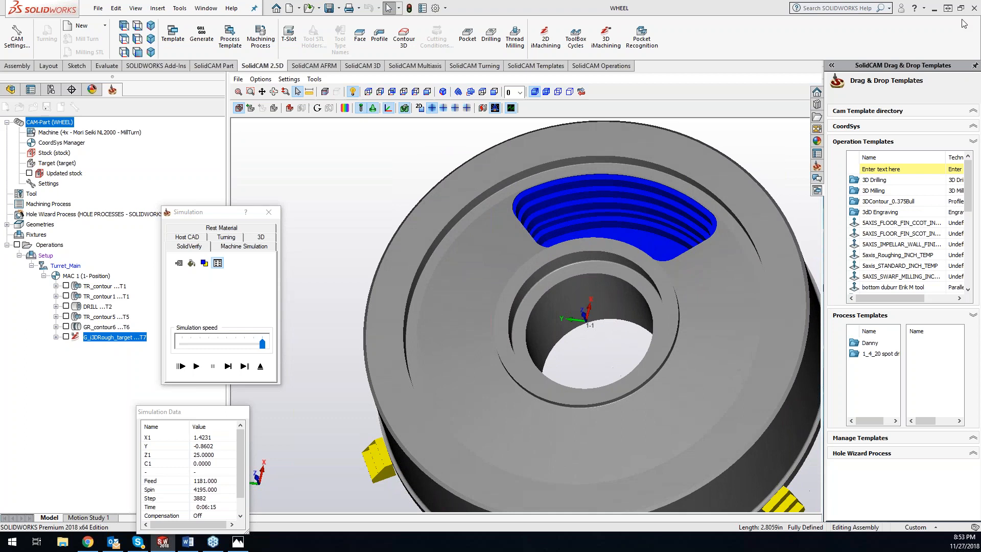
click(268, 212)
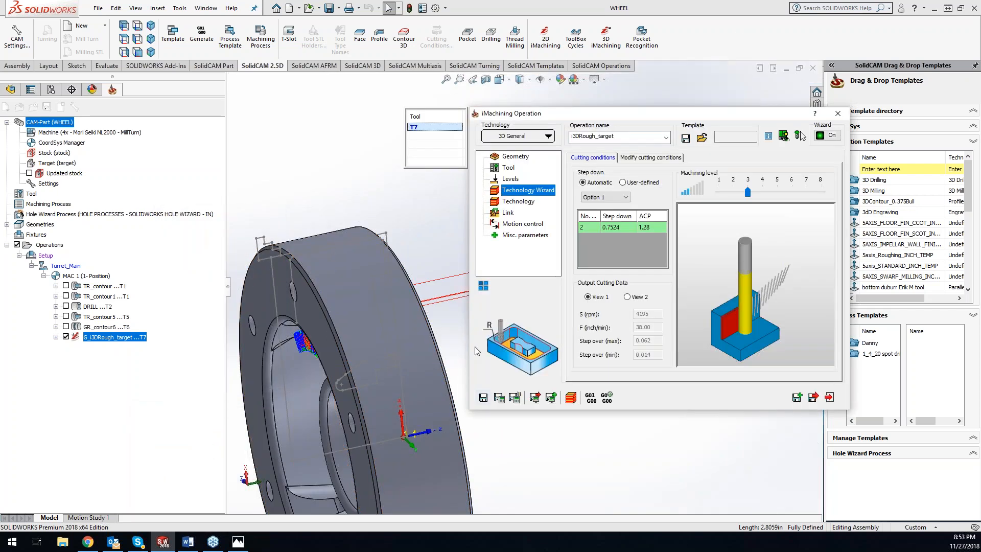
- Enable 4th Axis motion control for the iMachining operation with Polar coordinates in the XC plane
click(511, 225)
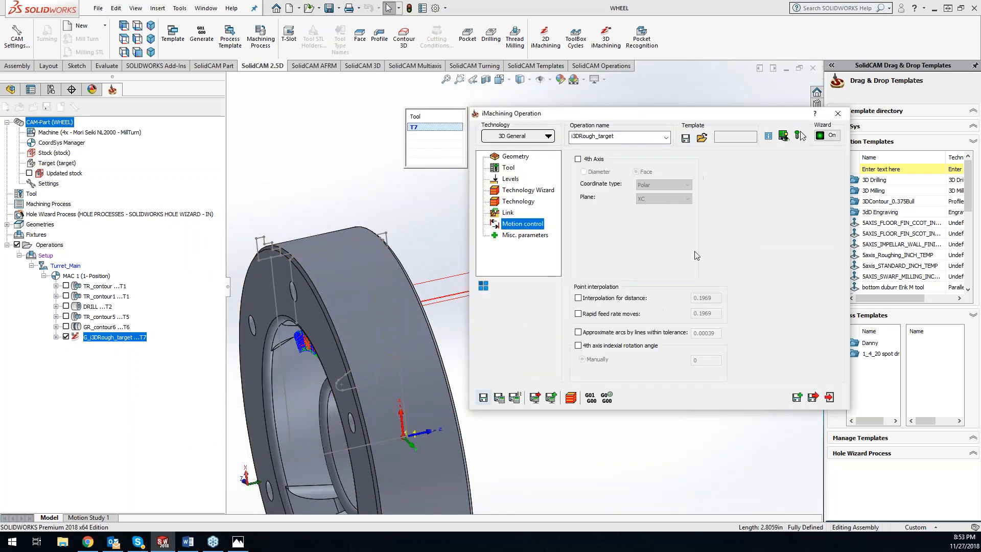
click(578, 159)
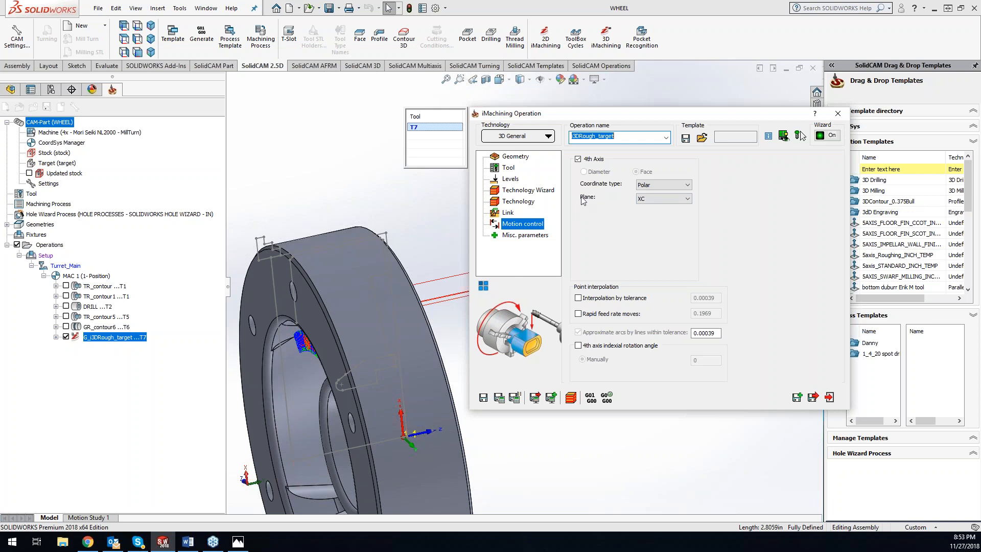
click(578, 160)
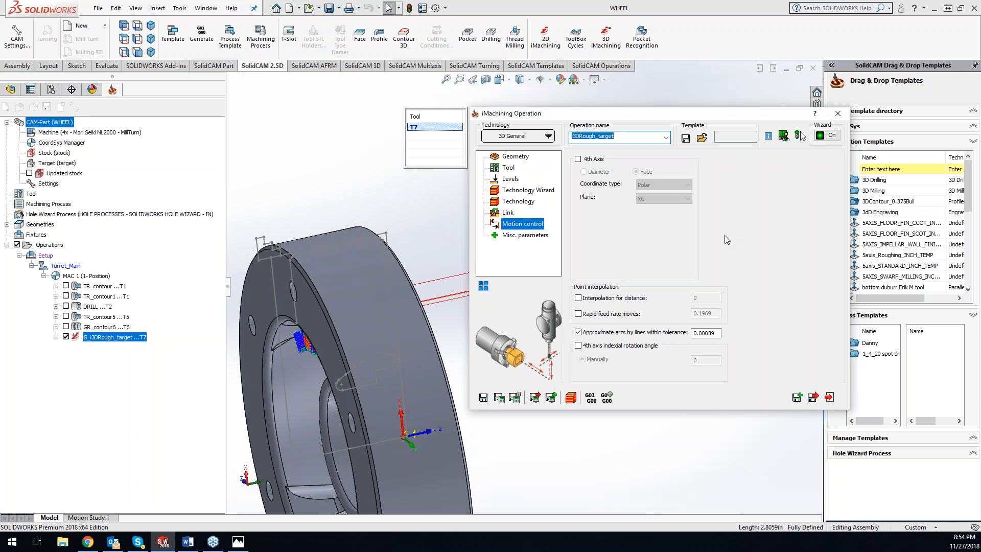
click(577, 159)
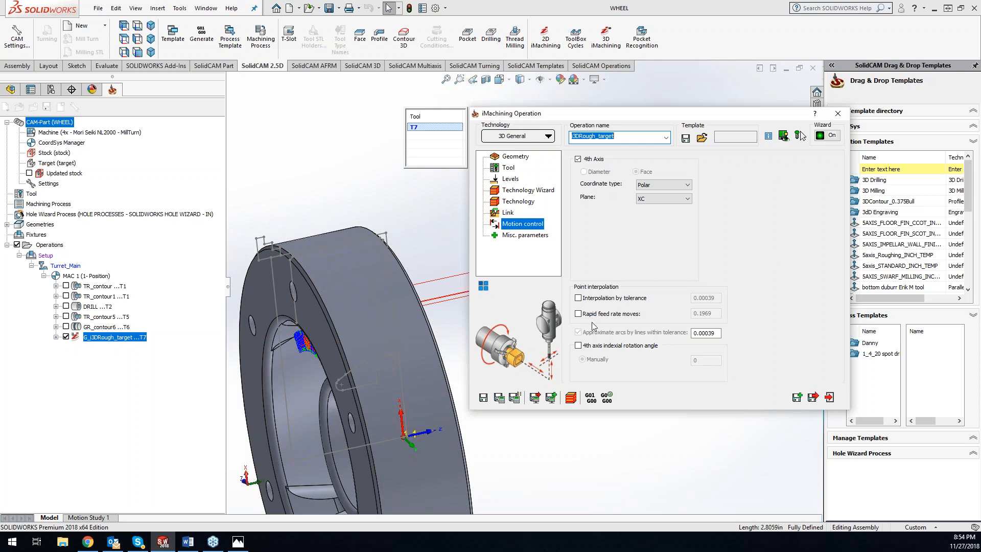
middle_drag(387, 203, 373, 191)
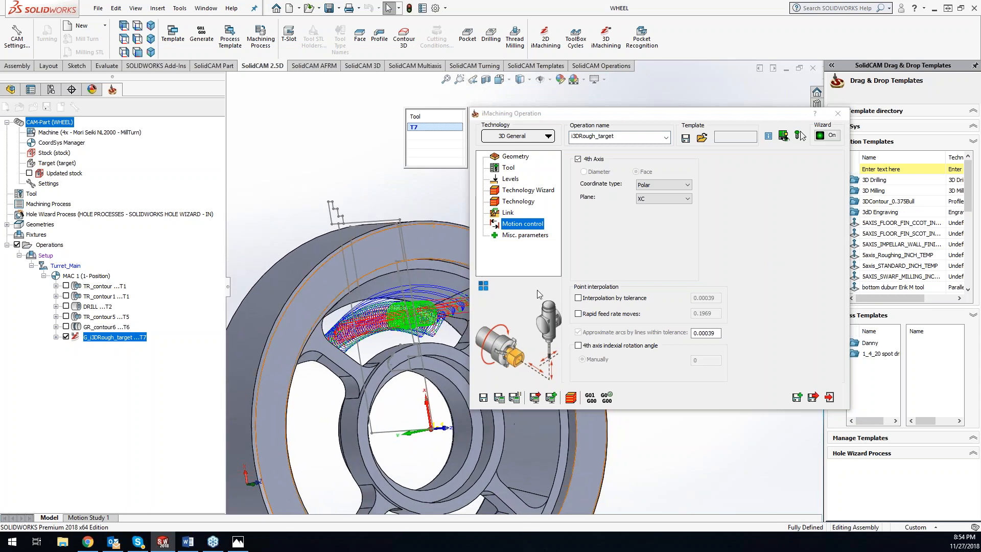
- Add a 4 Axis transformation that includes the original operation and rotates it by 90 degrees in 3 steps, and save it
key(Escape)
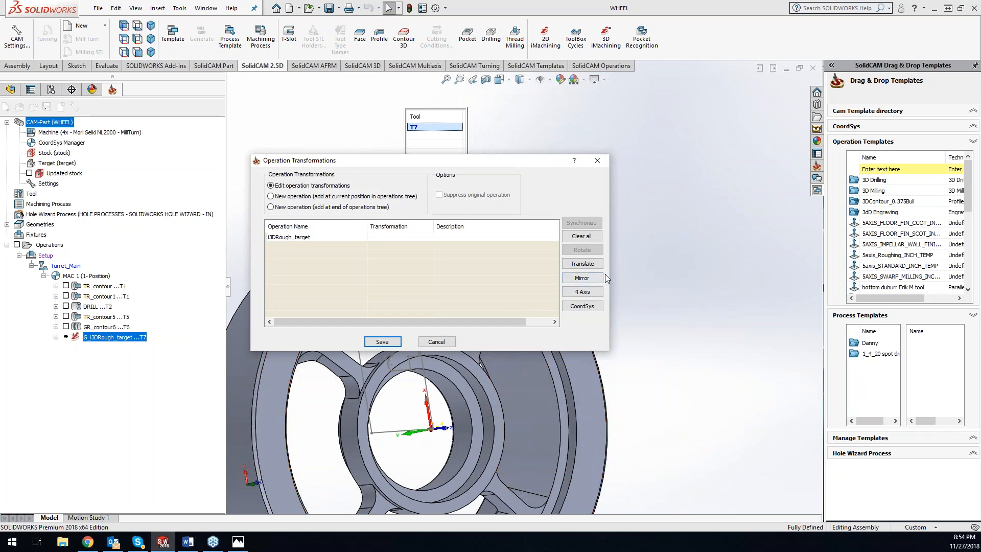
click(582, 292)
click(267, 193)
double_click(322, 219)
text(90)
double_click(343, 243)
click(359, 235)
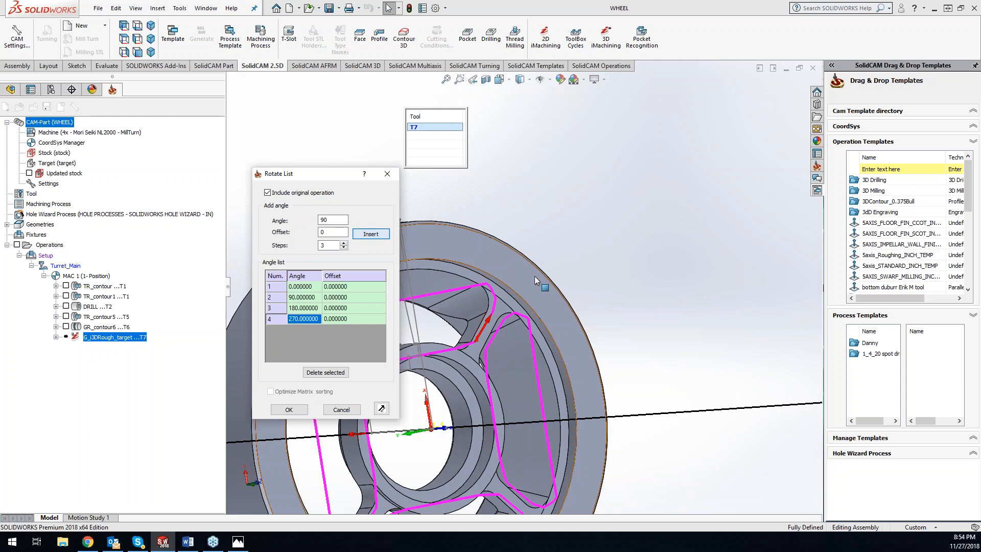
click(288, 409)
click(382, 342)
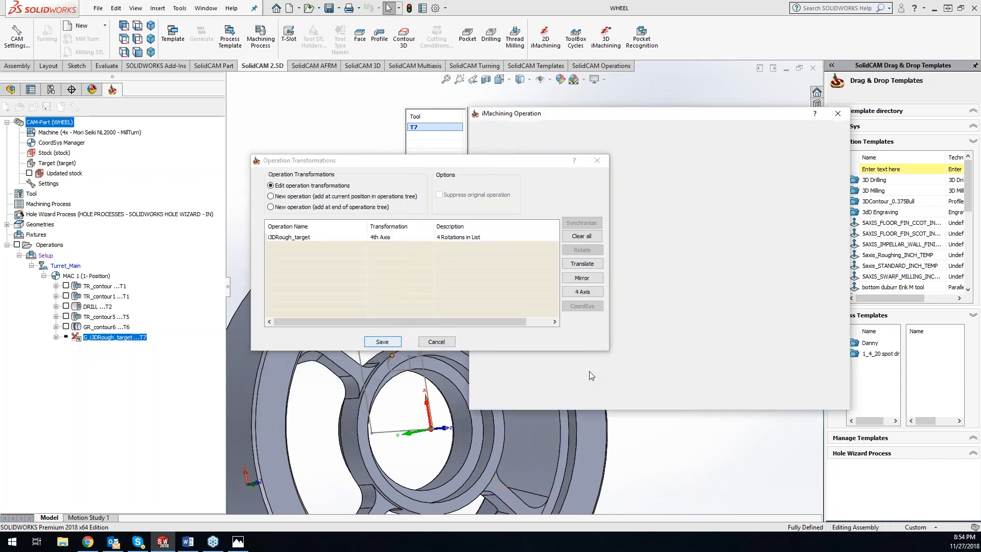
- Save and calculate the transformed operation, close it, and hide its toolpath after checking all spoke windows
click(514, 398)
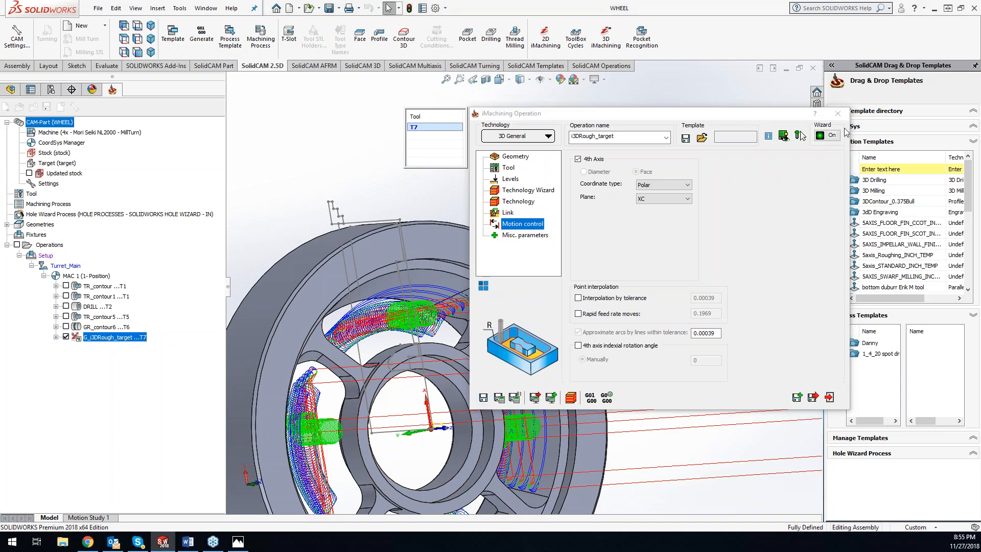
click(838, 113)
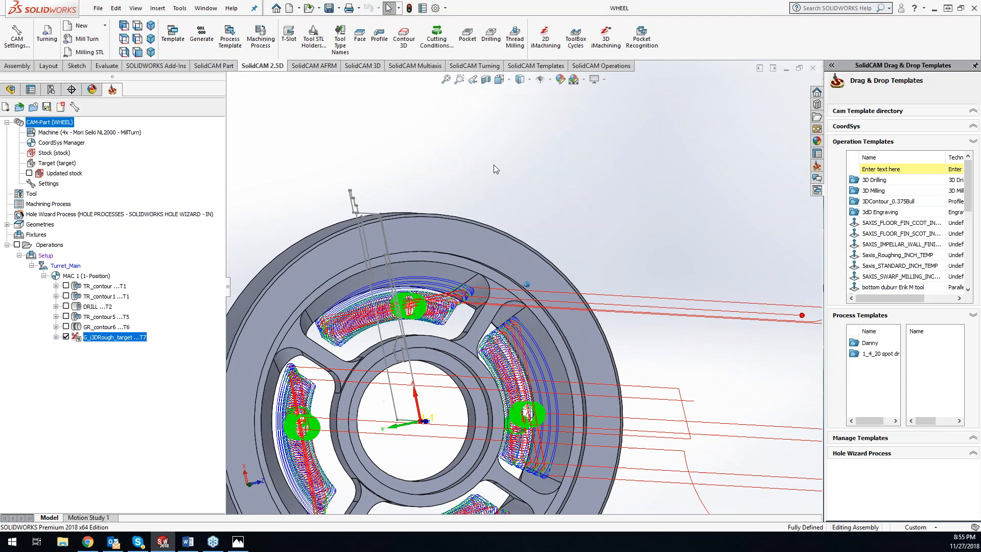
middle_drag(476, 392, 489, 395)
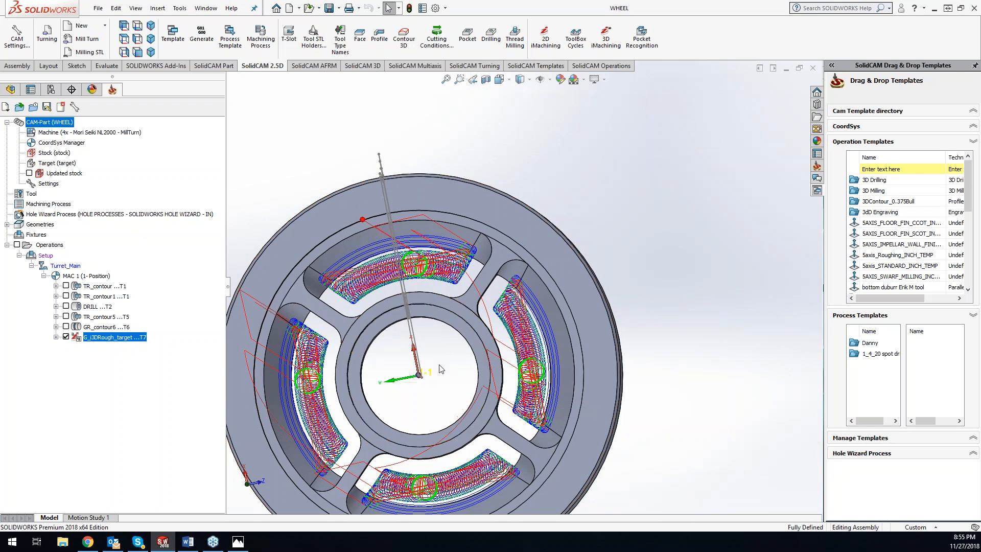
click(64, 337)
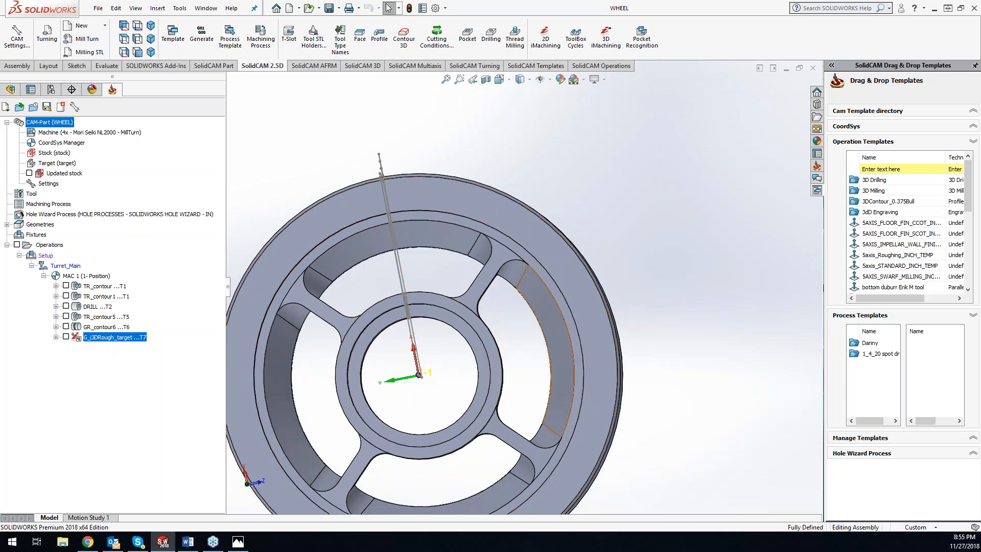
- Start a new sketch on the flat face of the wheel's outer rim
click(547, 250)
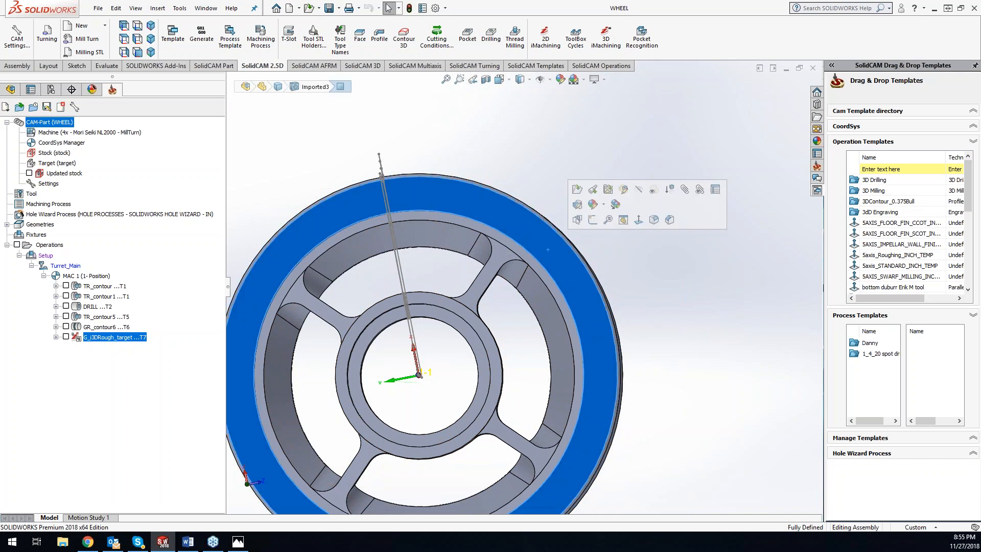
key(space)
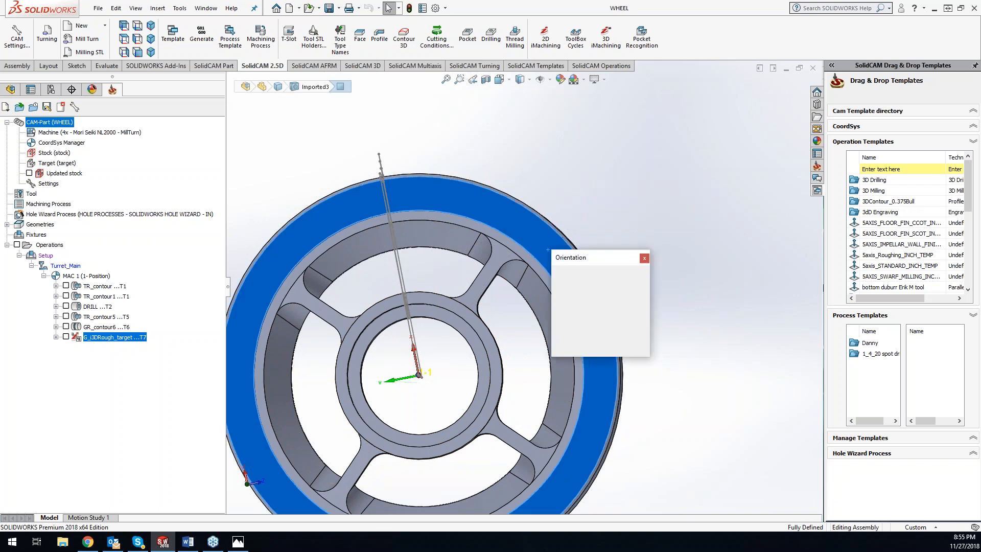
click(643, 318)
scroll(557, 248, down, 4)
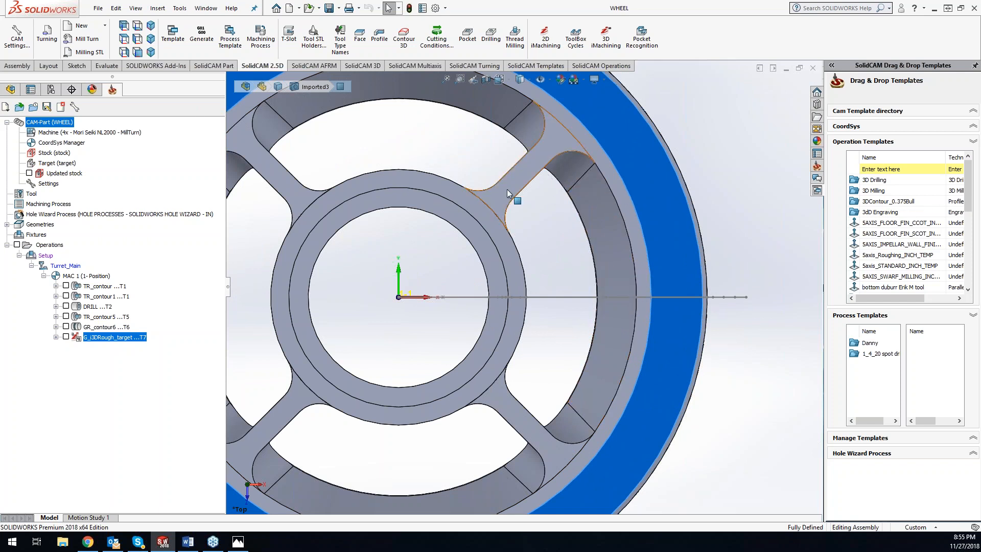
right_click(660, 168)
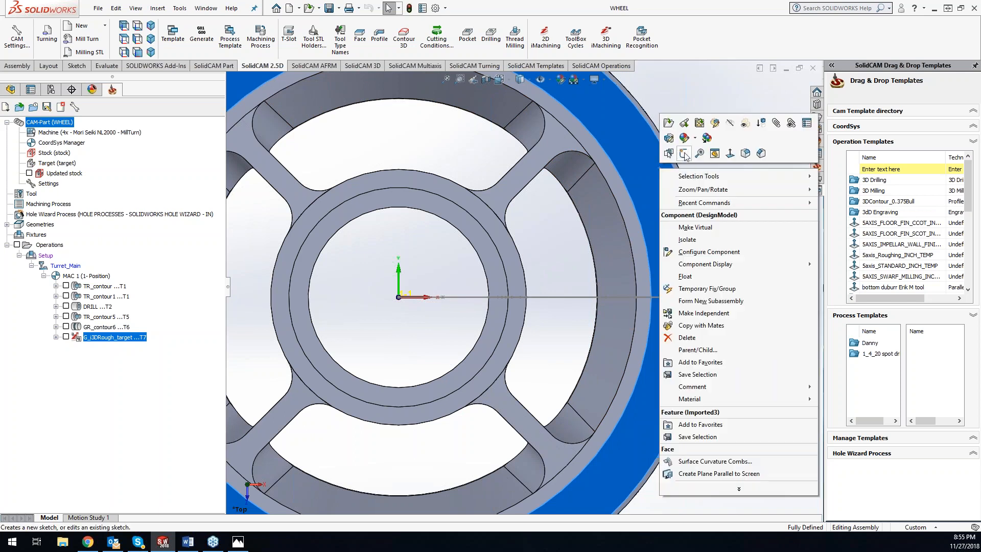
click(686, 158)
click(744, 268)
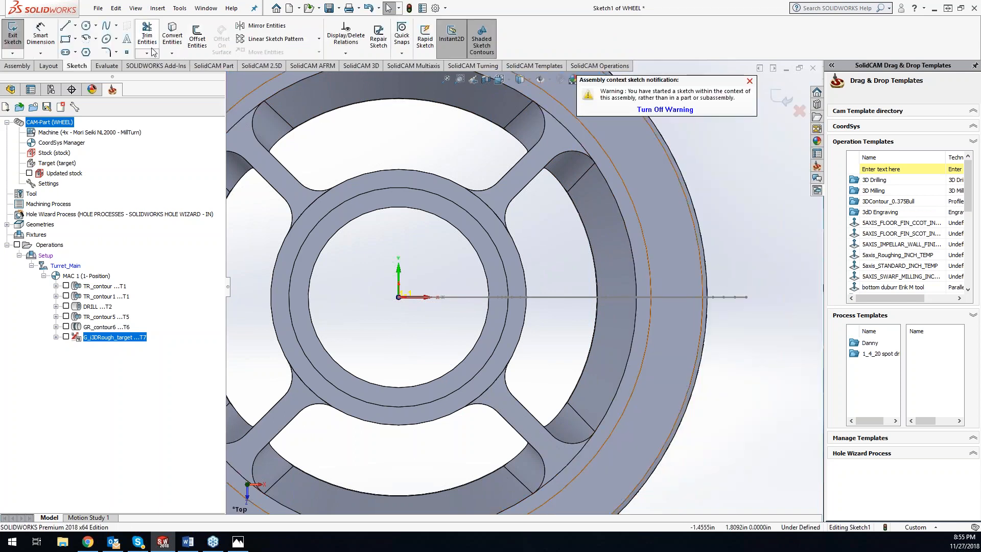
- Start Convert Entities and select the spoke window's outer arc with its two short adjoining edges toward the upper corner
click(172, 36)
scroll(571, 231, down, 3)
scroll(571, 230, down, 2)
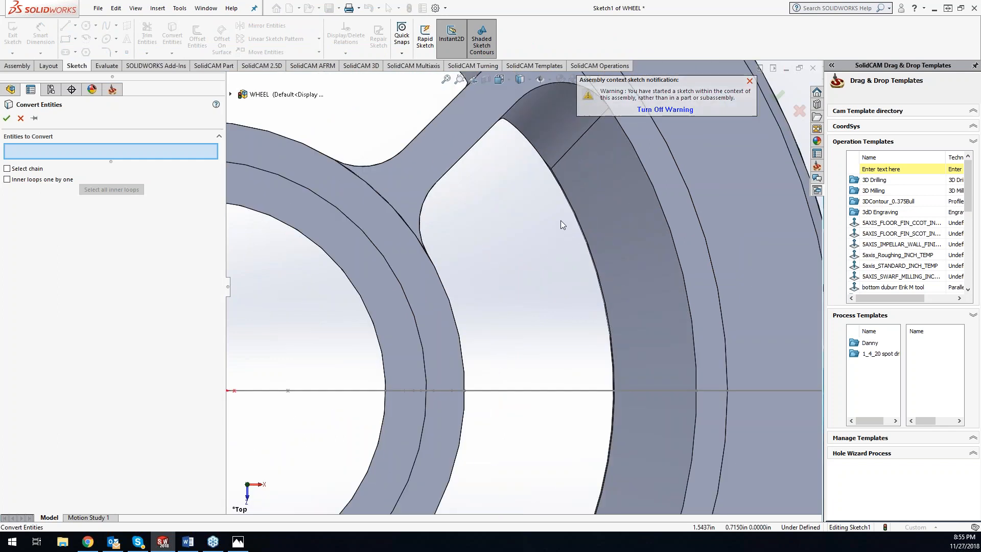
click(571, 215)
scroll(534, 188, down, 3)
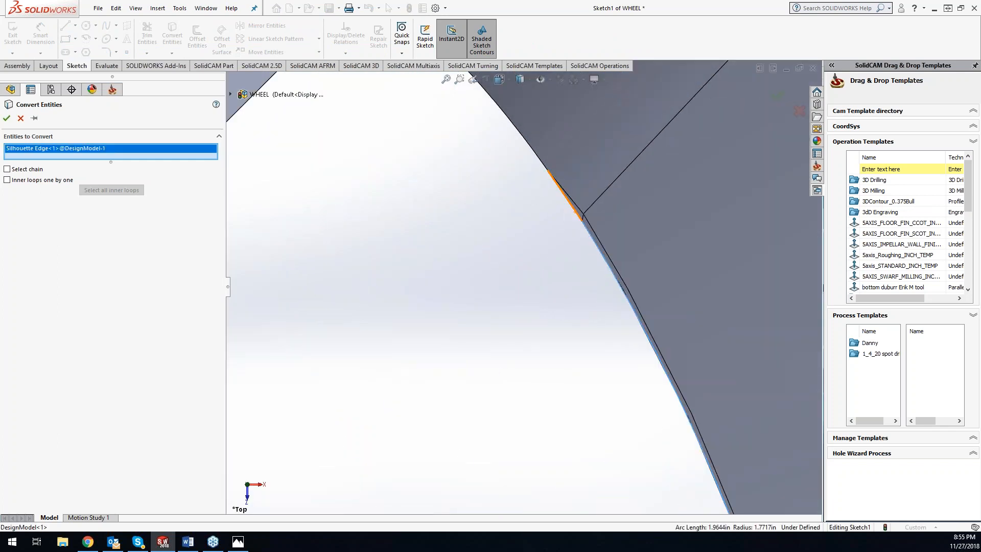
click(564, 193)
click(537, 156)
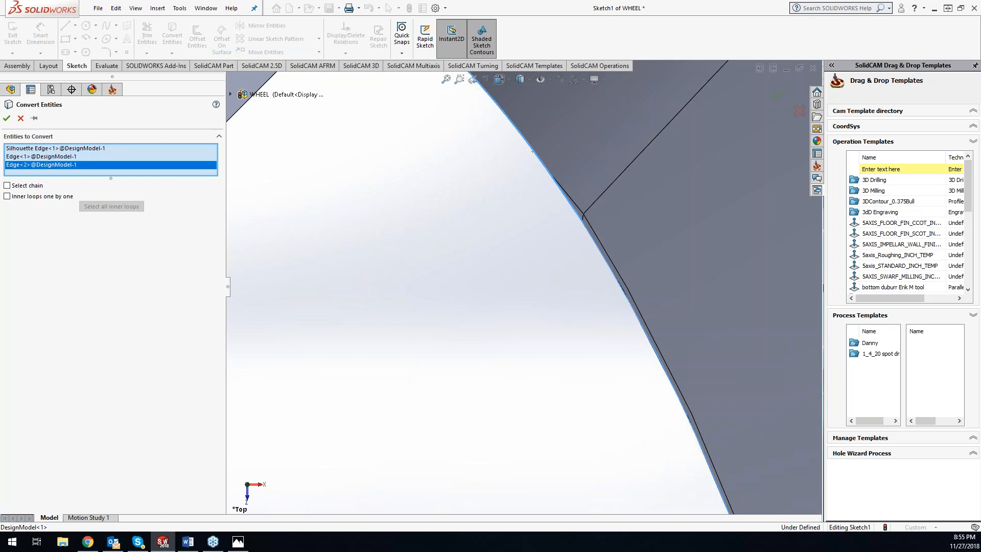
- Add the spoke window's upper corner edge and the adjoining straight spoke edge to the entities to convert
scroll(512, 183, up, 3)
scroll(463, 178, down, 3)
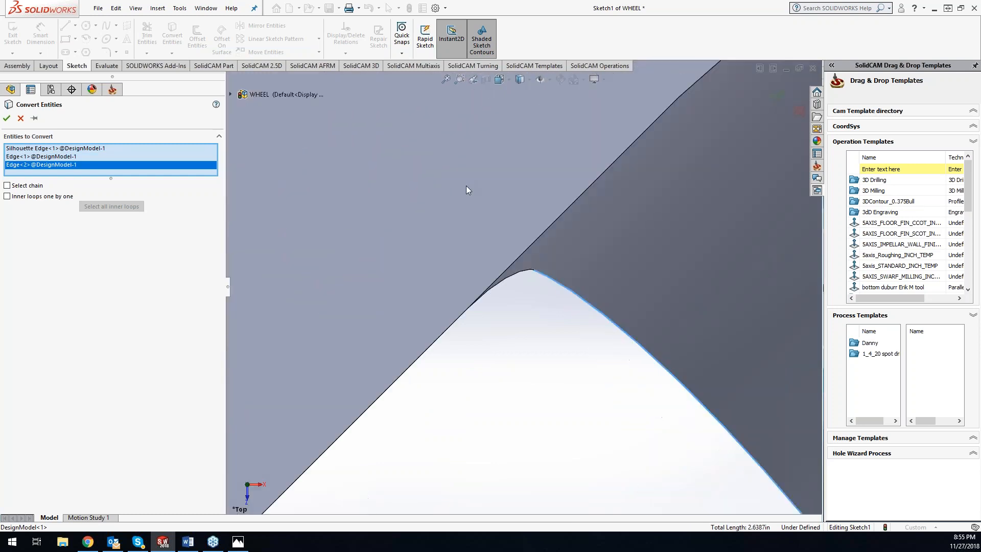
click(518, 274)
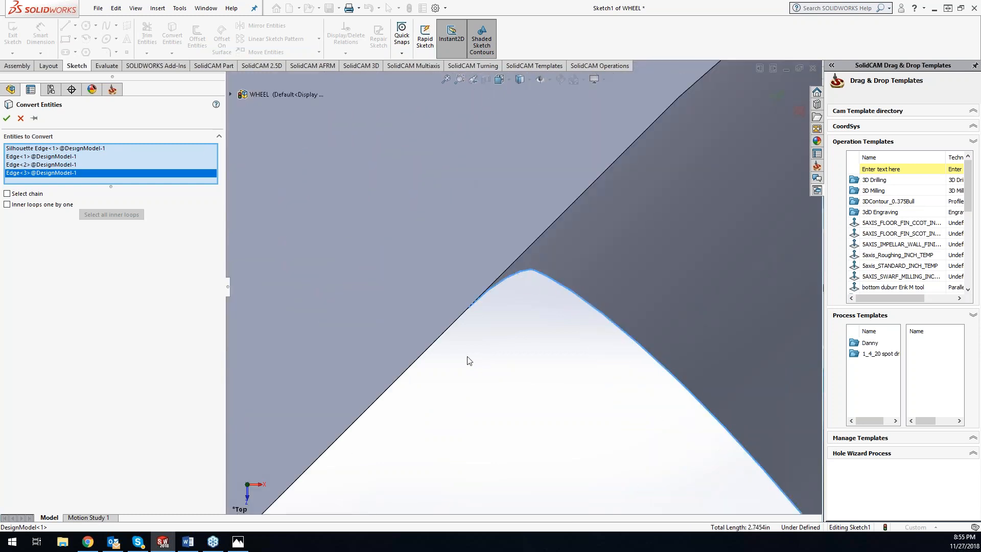
click(443, 343)
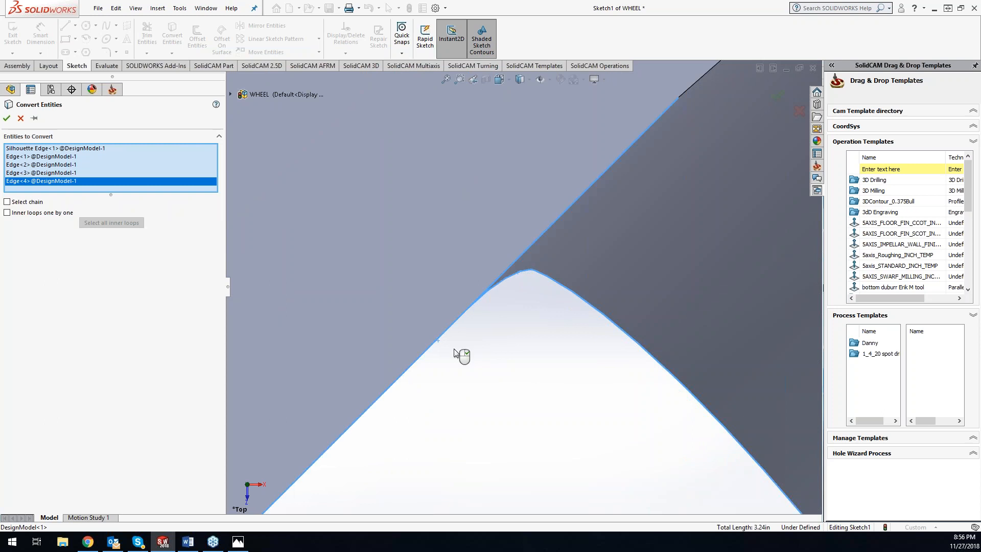
- Add the spoke window's lower outer corner edges and the adjoining straight spoke edge, and convert all selected edges into the sketch
scroll(500, 372, up, 4)
scroll(577, 419, up, 6)
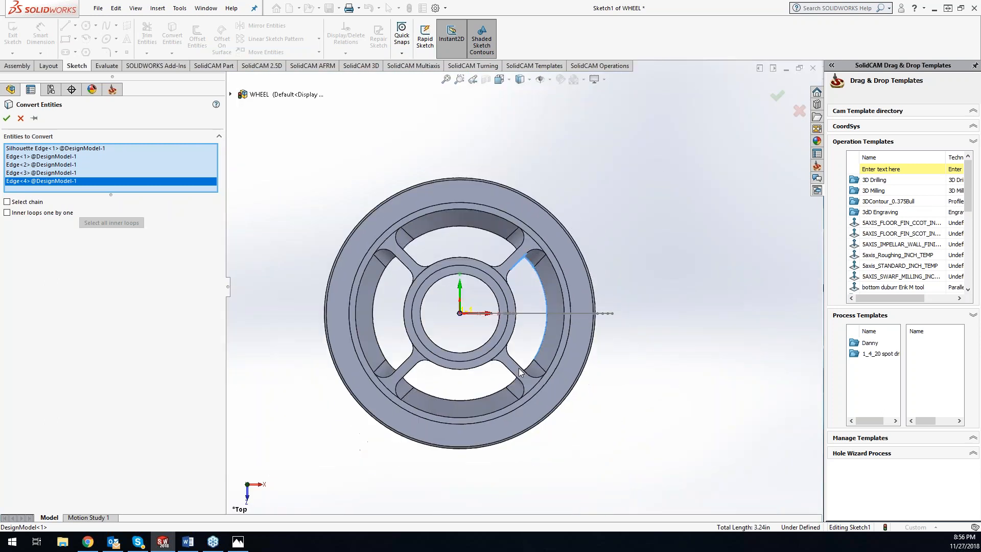
scroll(561, 217, down, 10)
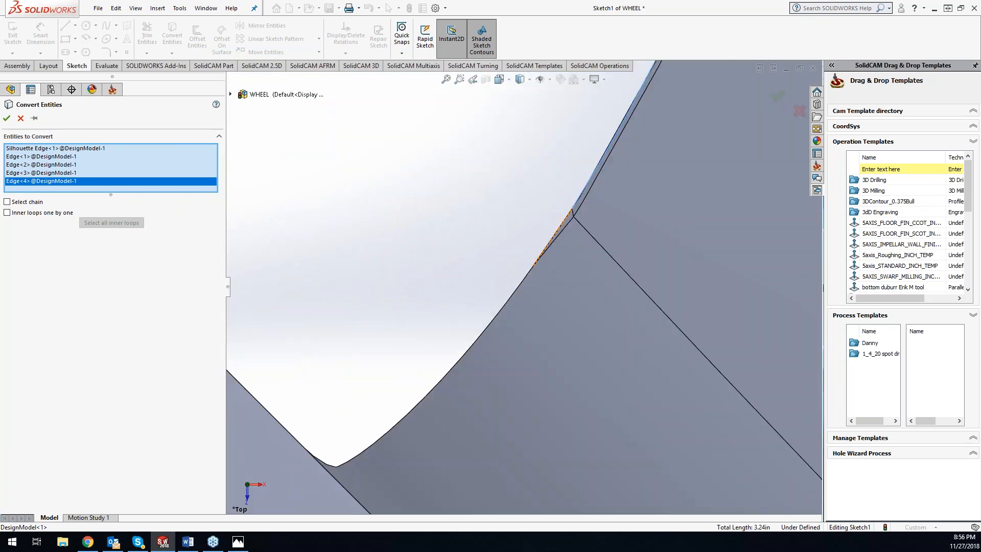
click(551, 238)
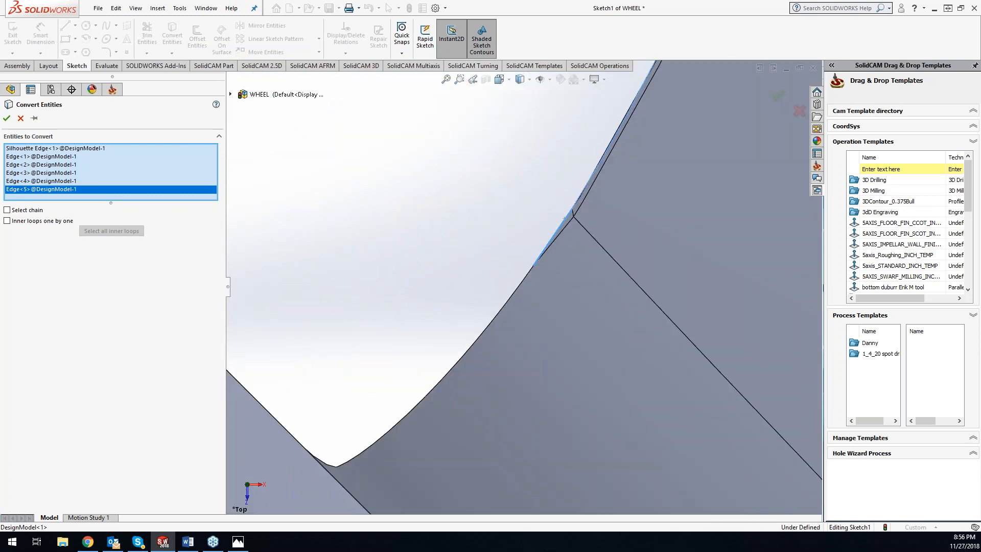
click(516, 292)
scroll(348, 473, down, 9)
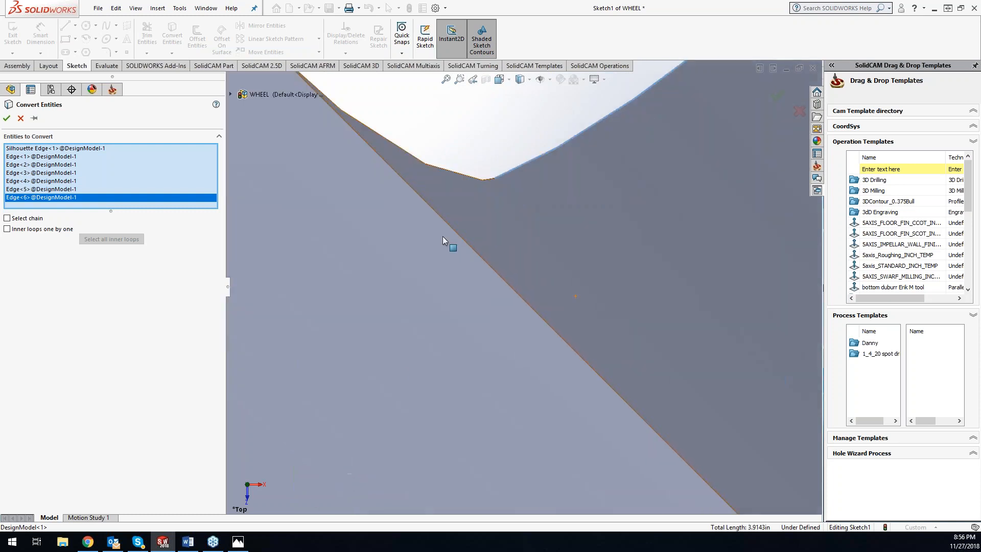
click(485, 180)
scroll(514, 233, down, 3)
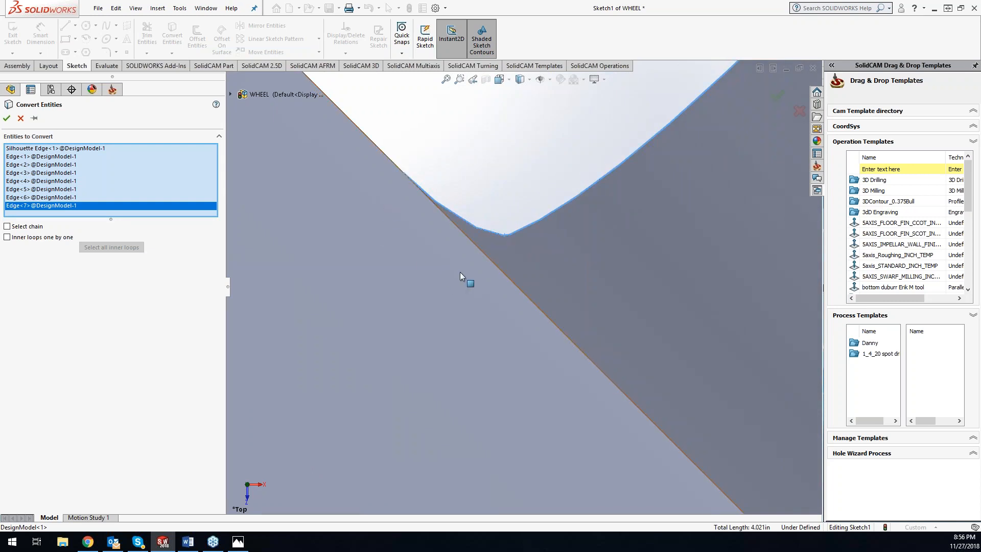
click(490, 262)
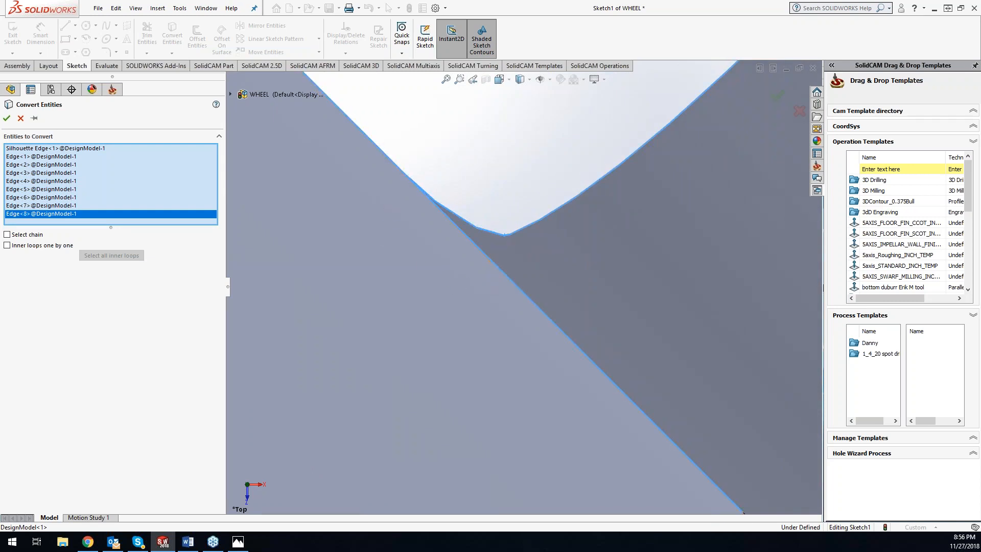
right_click(521, 280)
- View the rim face squarely, restart Convert Entities, and select the window's lower inner fillet edge and the hub's outer circular edge
scroll(524, 284, up, 6)
scroll(557, 298, up, 3)
mouse_move(535, 242)
middle_down()
mouse_move(516, 252)
mouse_move(537, 239)
middle_up()
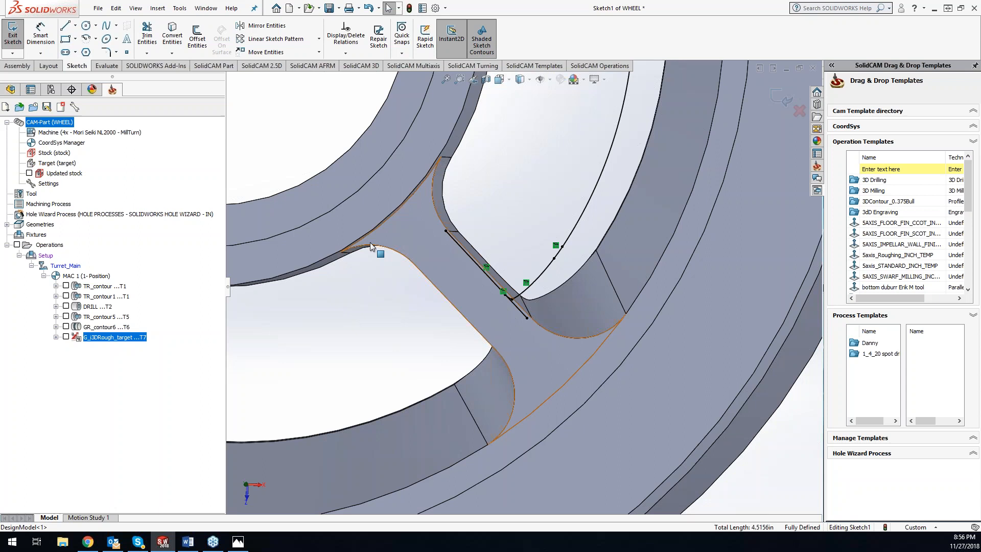
click(669, 356)
key(space)
click(790, 409)
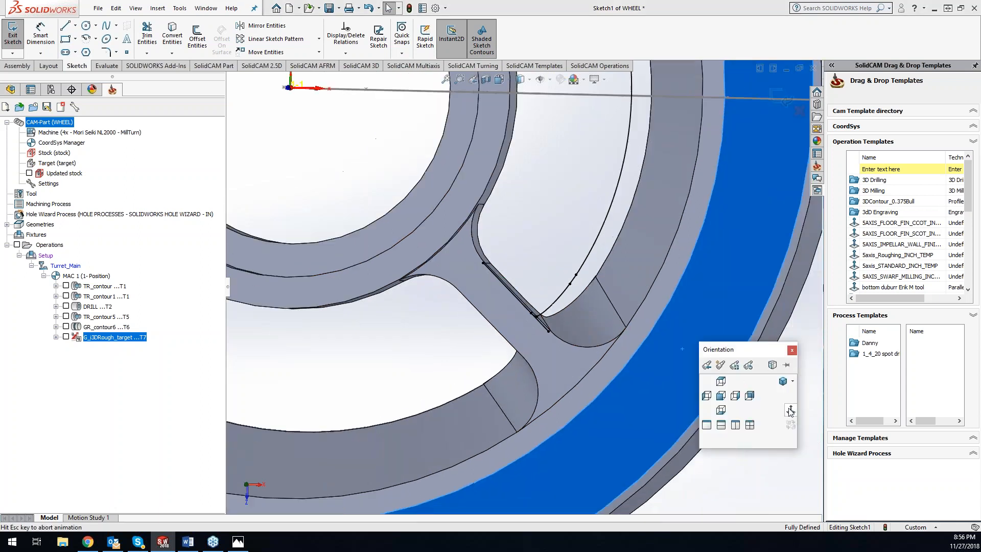
scroll(588, 342, down, 9)
scroll(550, 346, up, 7)
scroll(452, 281, down, 6)
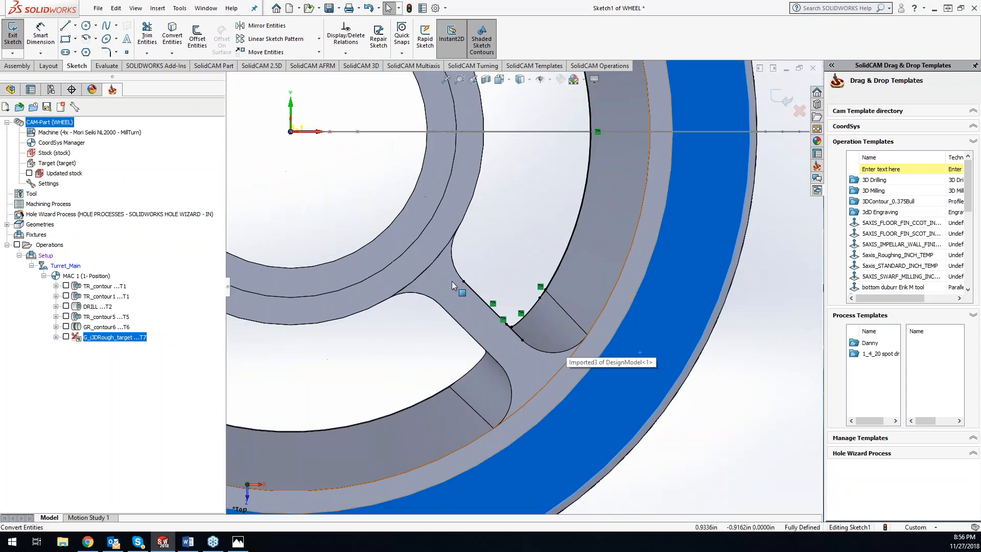
click(179, 34)
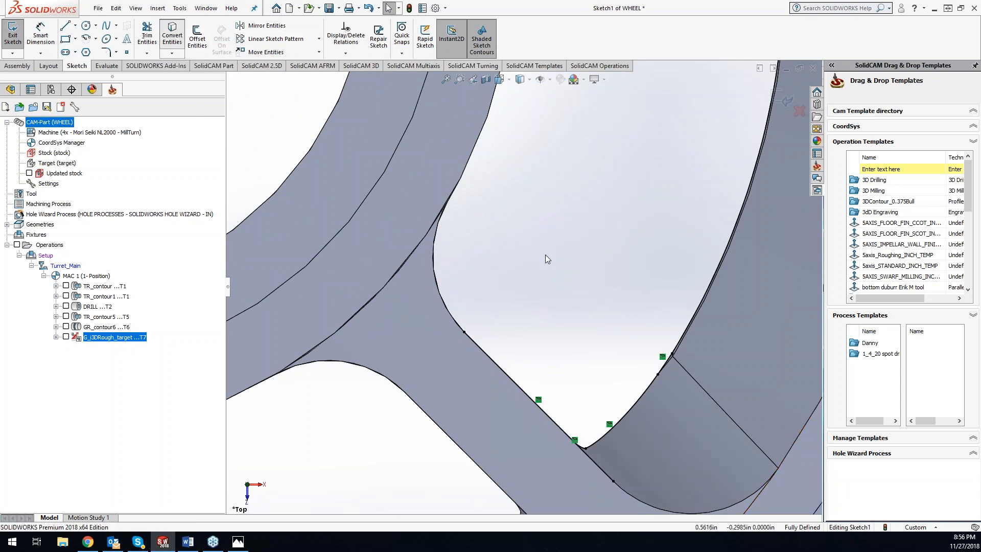
click(450, 312)
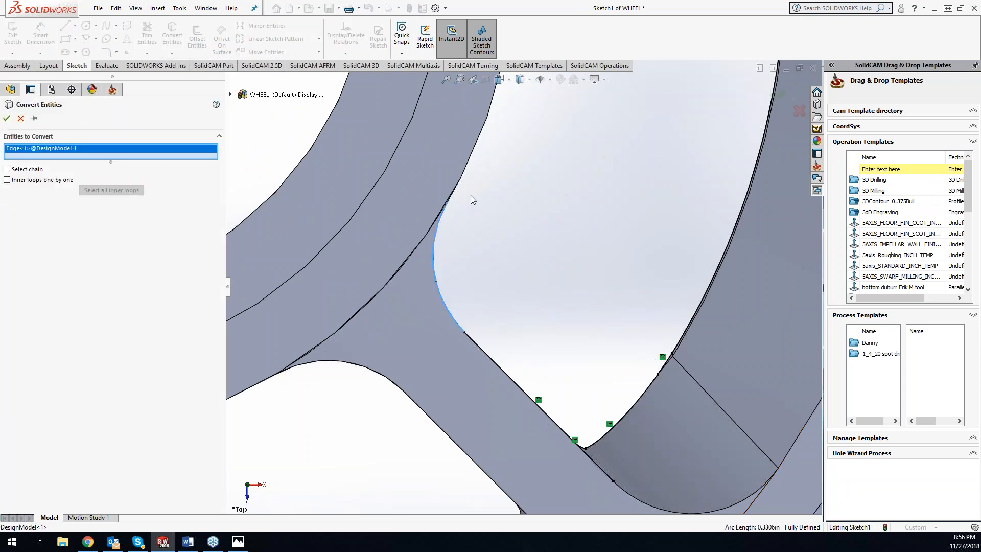
click(428, 239)
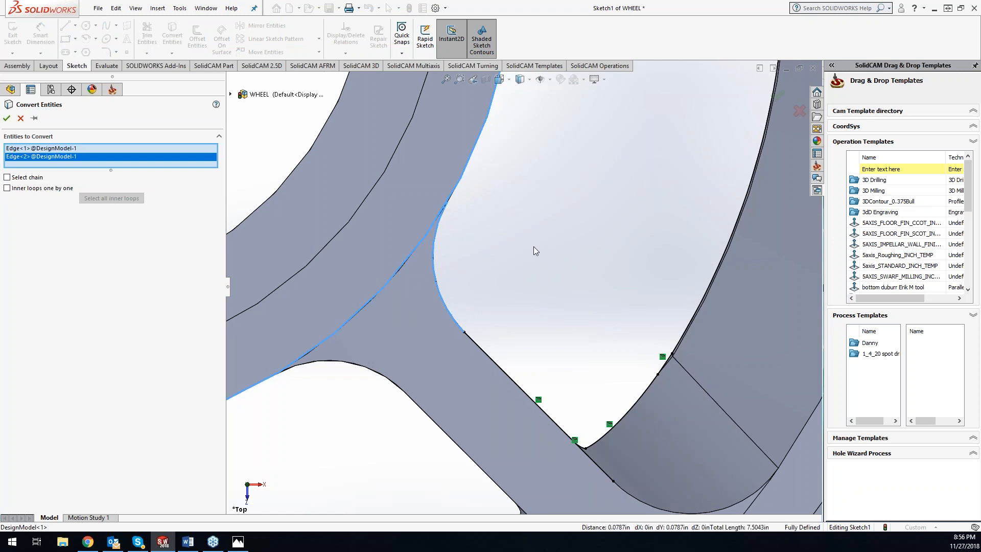
- Add the window's upper inner fillet edge to the selection and convert the selected edges into the sketch
scroll(533, 246, up, 5)
scroll(554, 189, up, 4)
scroll(510, 191, down, 7)
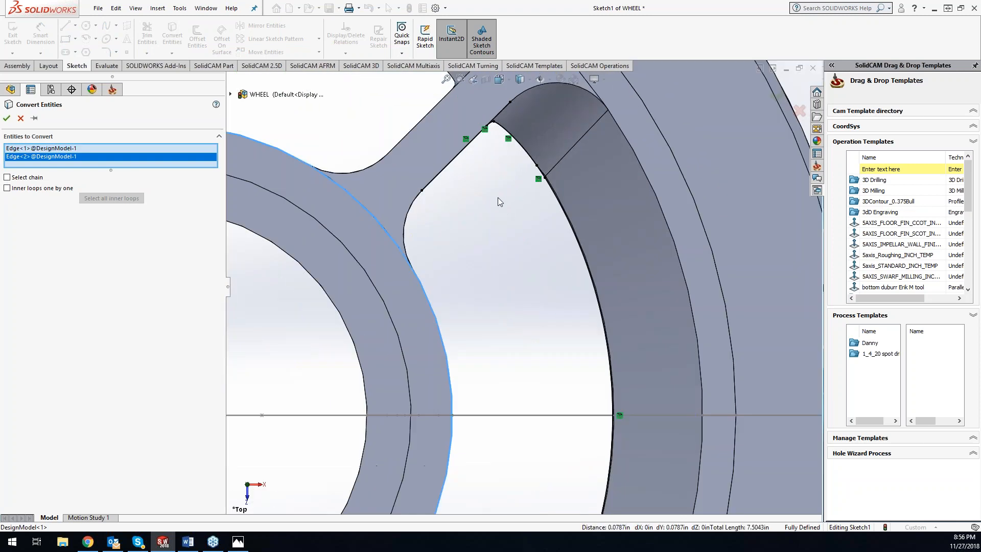
click(413, 205)
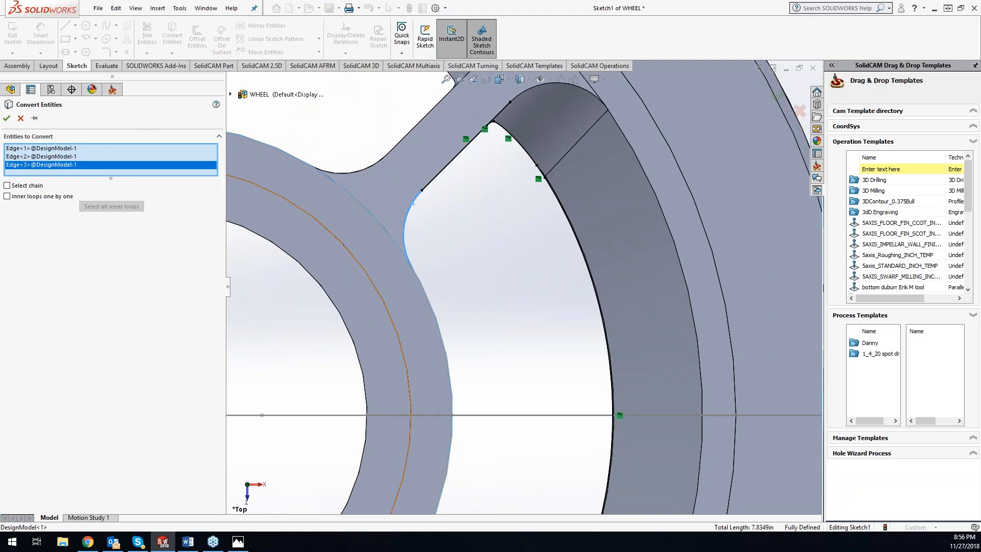
click(6, 118)
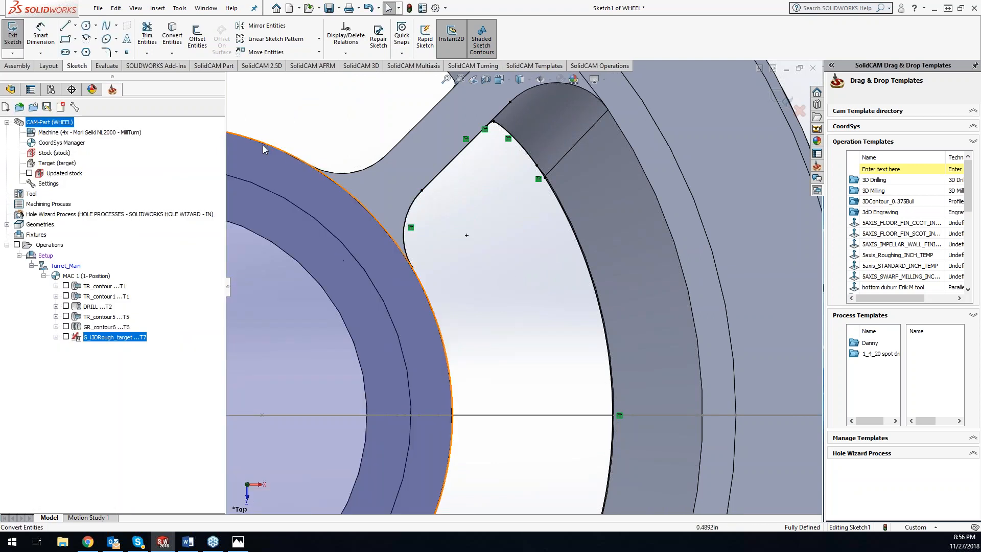
- Power-trim the overshooting line ends and the surplus hub circle to a closed spoke-window outline, and exit the sketch
click(147, 35)
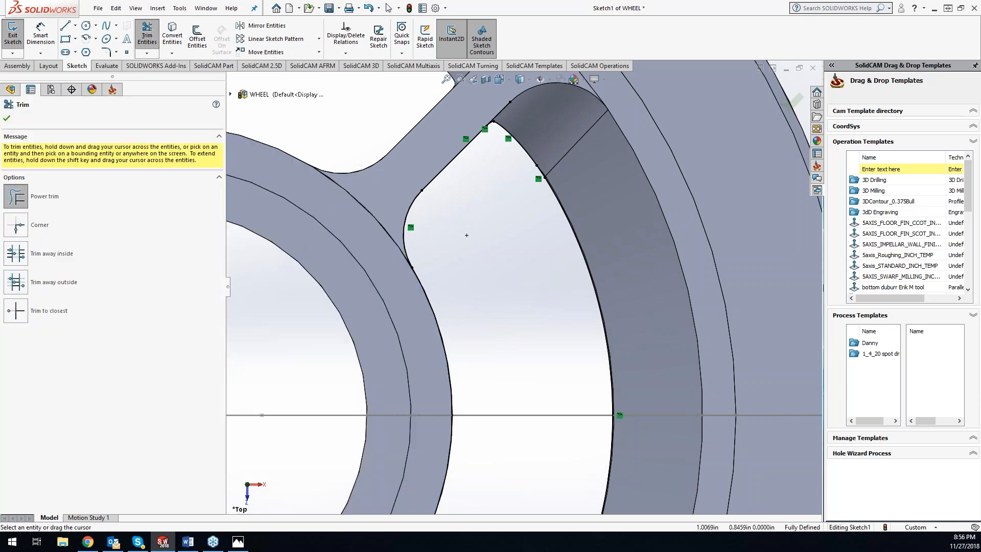
scroll(573, 244, up, 3)
middle_drag(556, 197, 537, 188)
scroll(537, 188, down, 5)
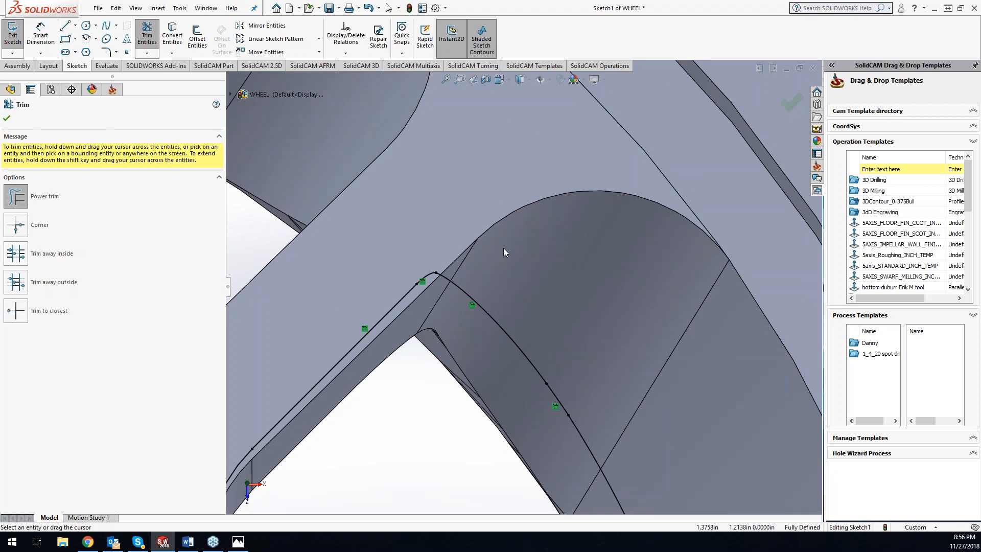
scroll(614, 363, up, 4)
middle_drag(615, 388, 624, 238)
scroll(646, 219, down, 3)
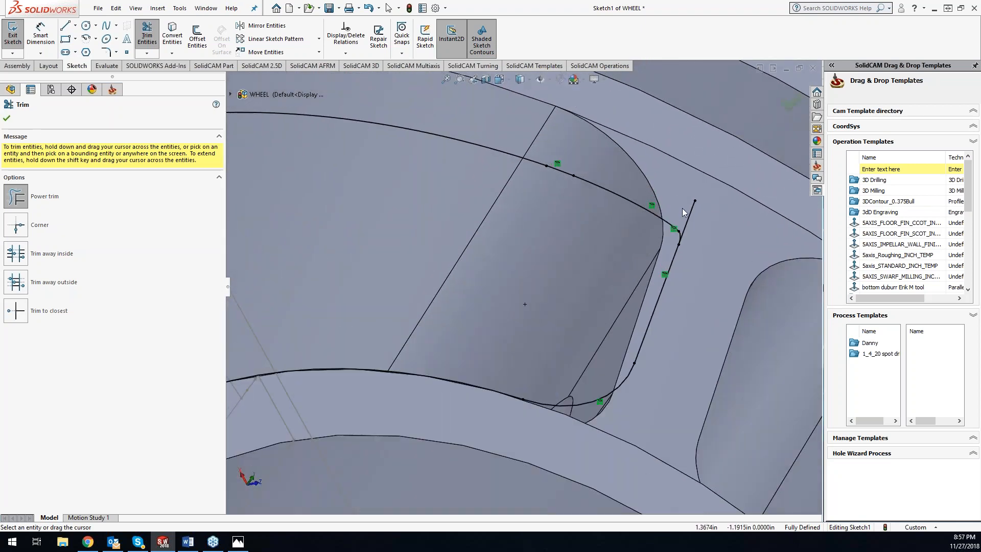
drag(705, 244, 707, 266)
middle_drag(688, 422, 462, 327)
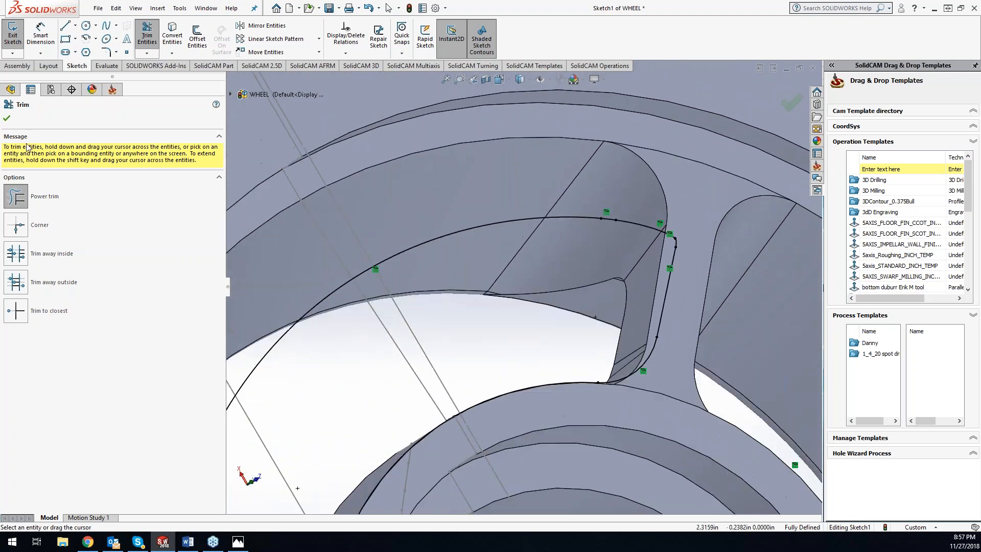
click(13, 34)
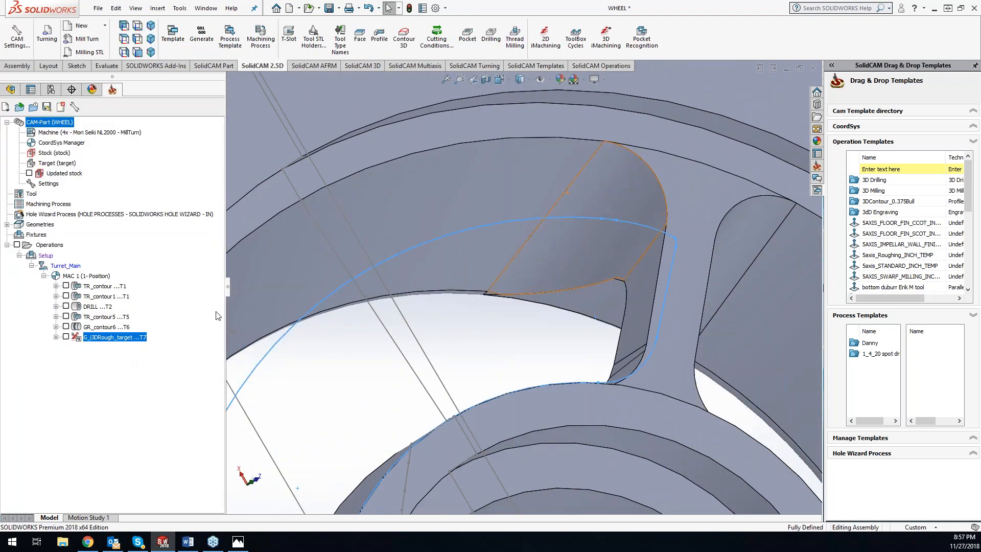
- Add a Profile milling operation after the G_i3DRough_target operation and start defining a new geometry for it
right_click(117, 338)
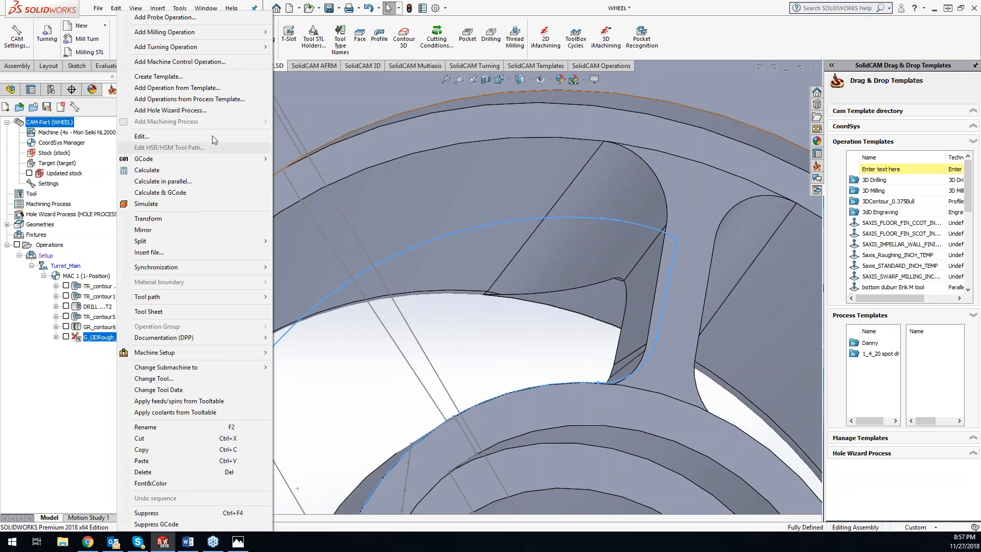
mouse_move(204, 40)
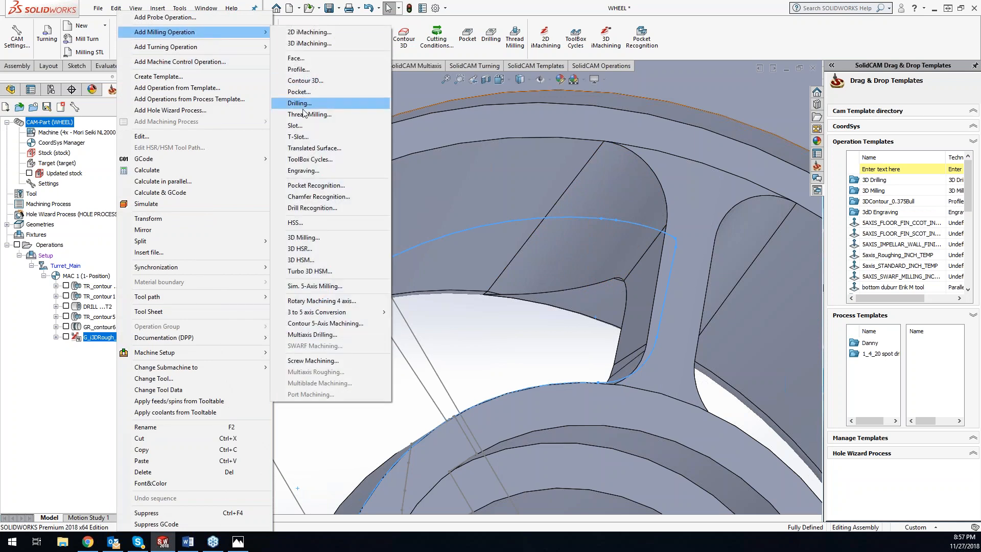
click(304, 70)
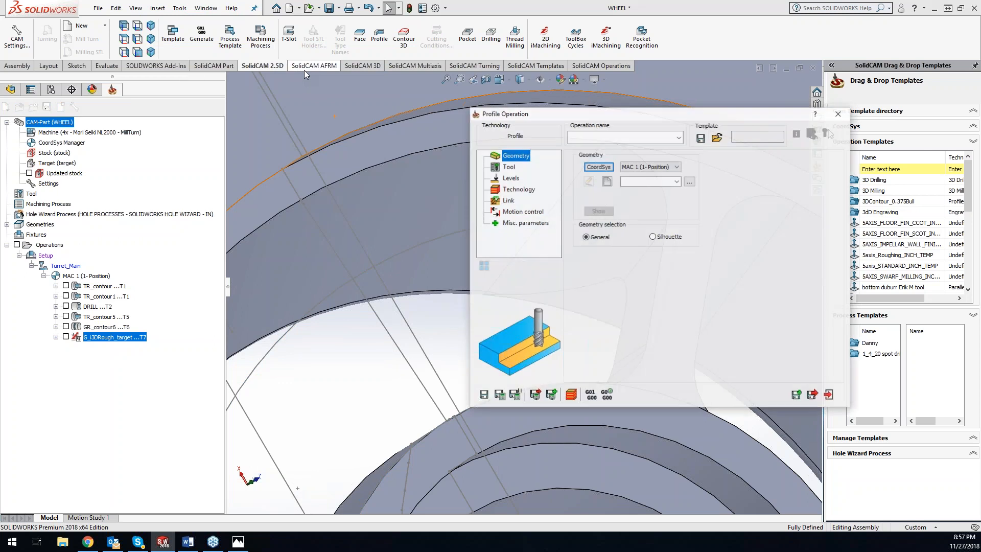
click(608, 184)
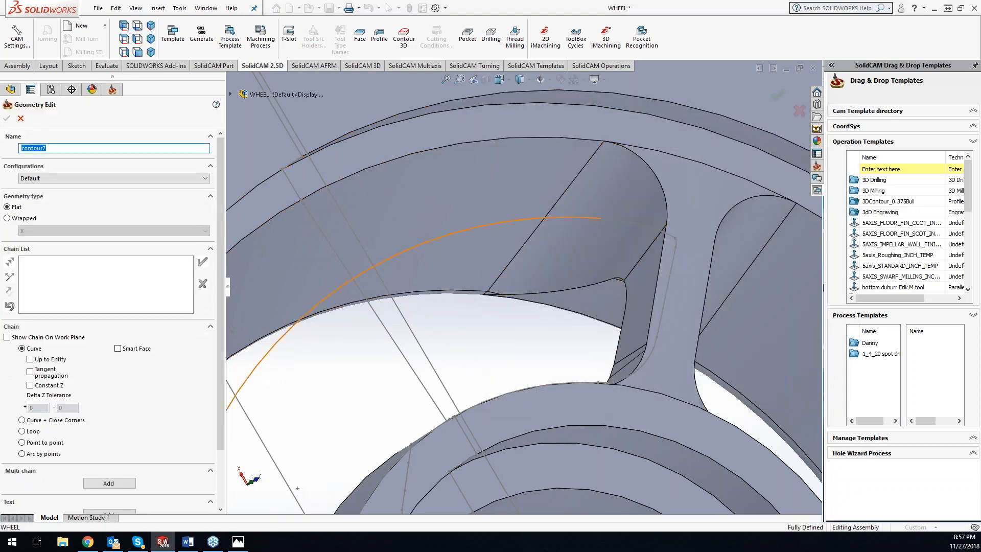
- Chain the closed spoke-window sketch outline as the profile geometry contour7 and accept it
click(561, 218)
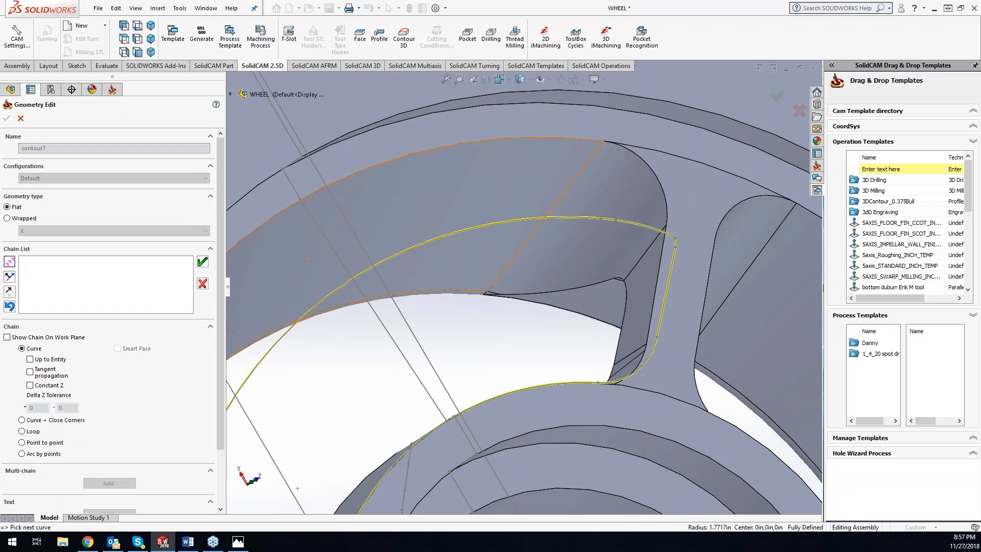
scroll(529, 289, up, 3)
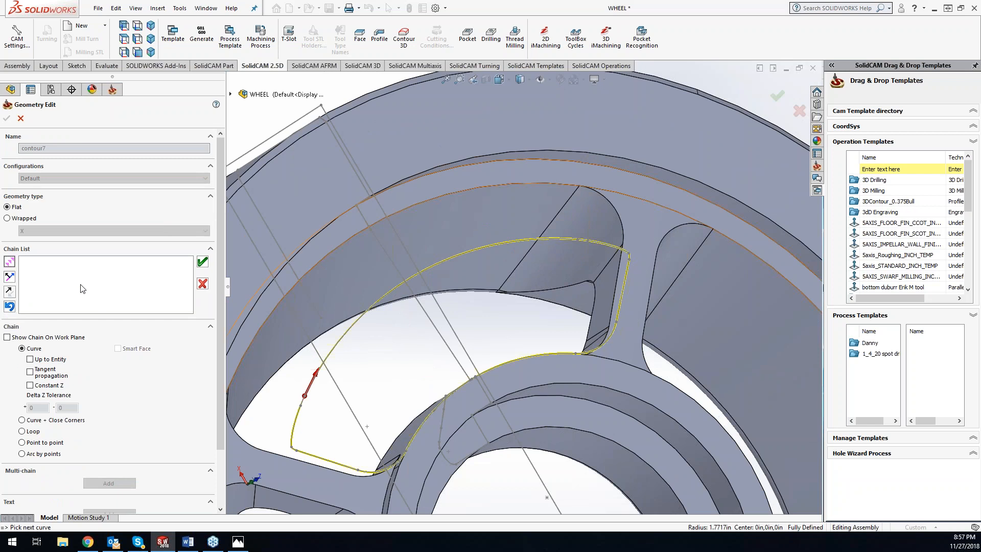
click(11, 265)
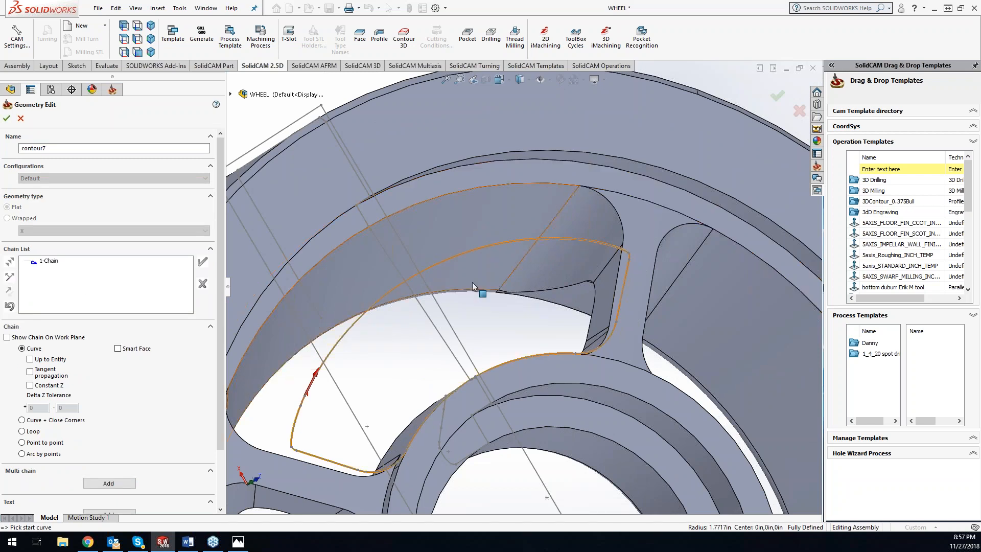
right_click(49, 263)
click(80, 301)
click(6, 118)
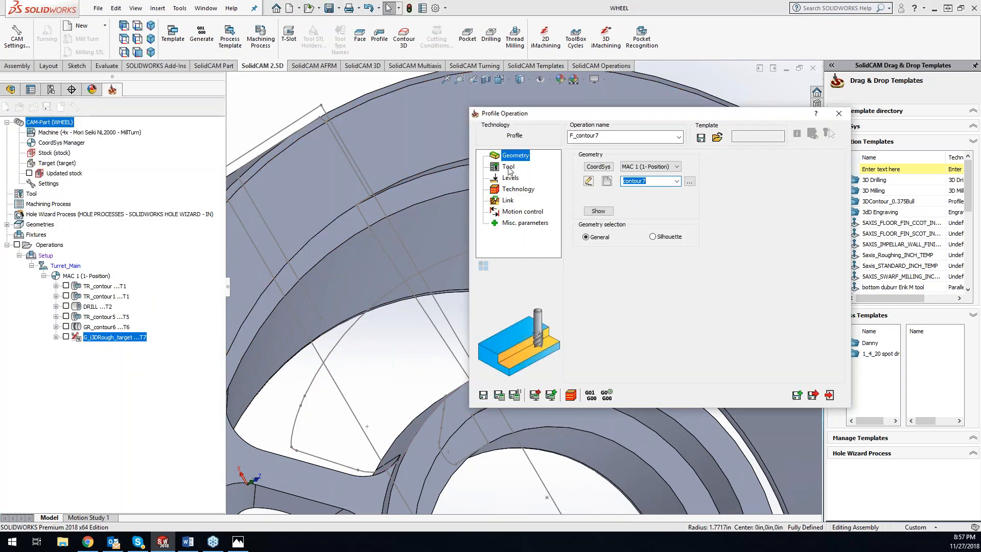
- Assign tool 7, the 0.375 inch end mill, to the profile operation
click(508, 166)
click(628, 311)
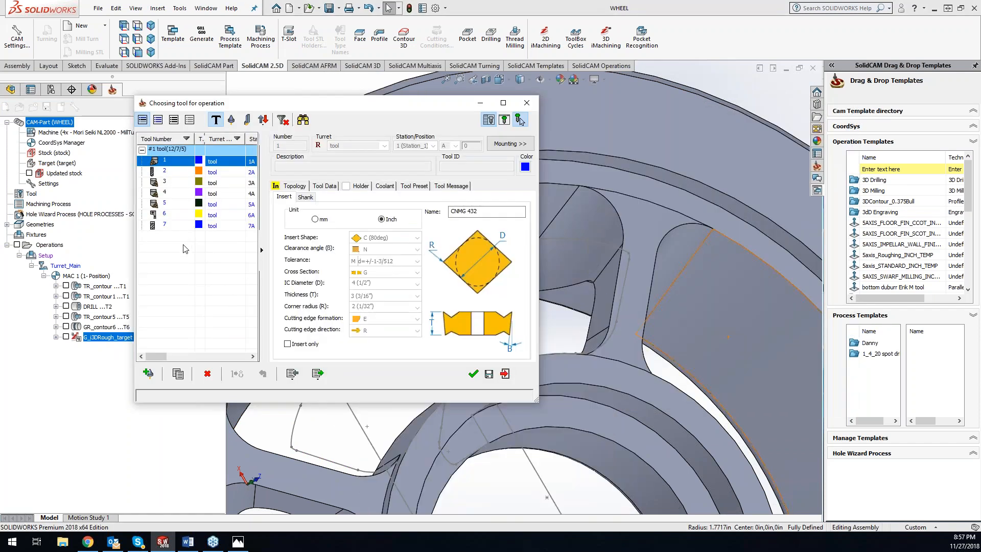
click(179, 227)
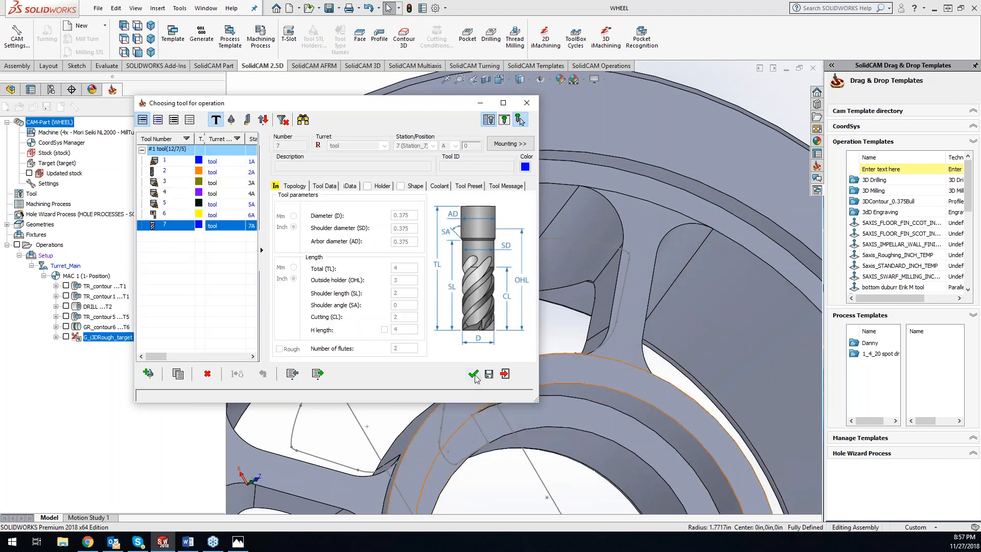
click(474, 374)
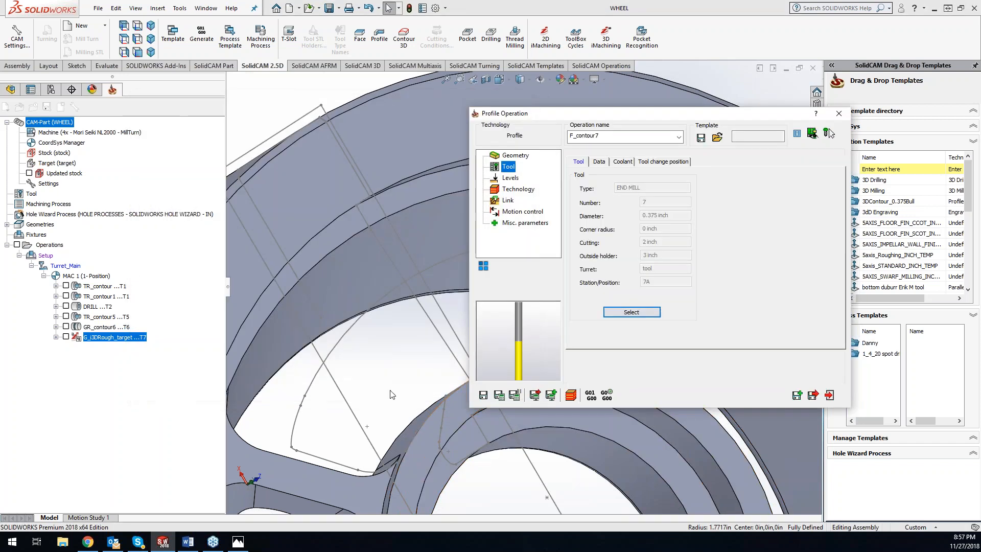
- Define the profile operation's milling levels by picking the hub ring face as upper level and the drilled flange face as profile depth
click(511, 178)
click(616, 258)
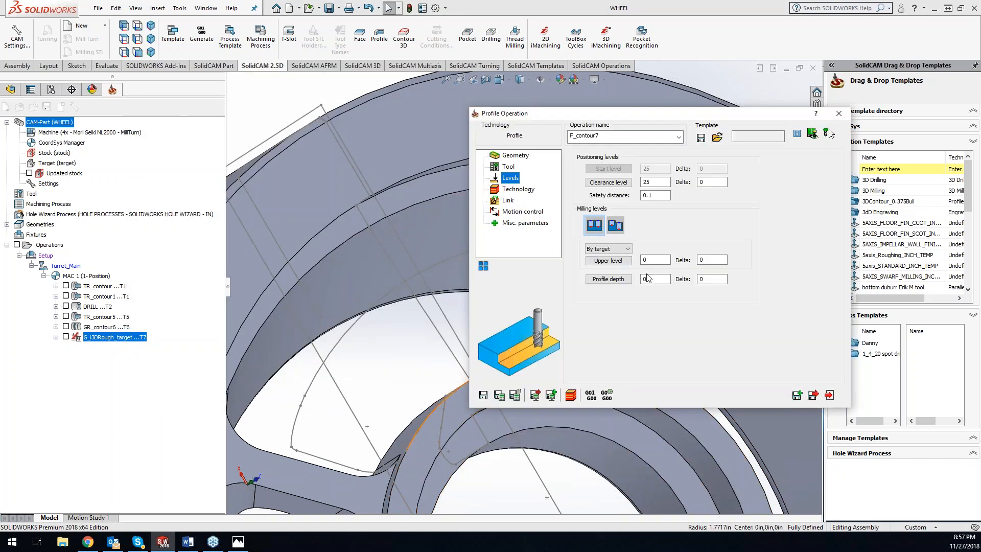
click(448, 411)
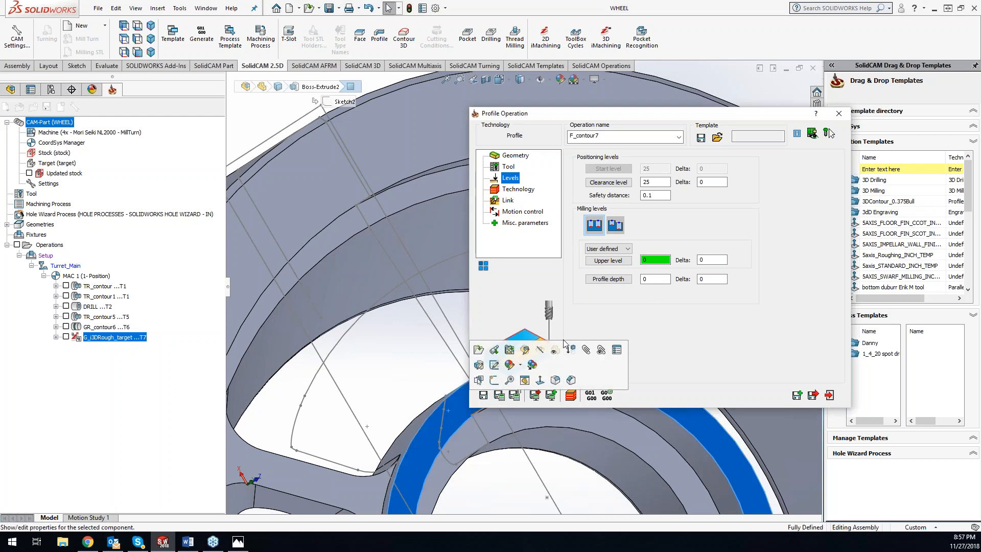
click(608, 279)
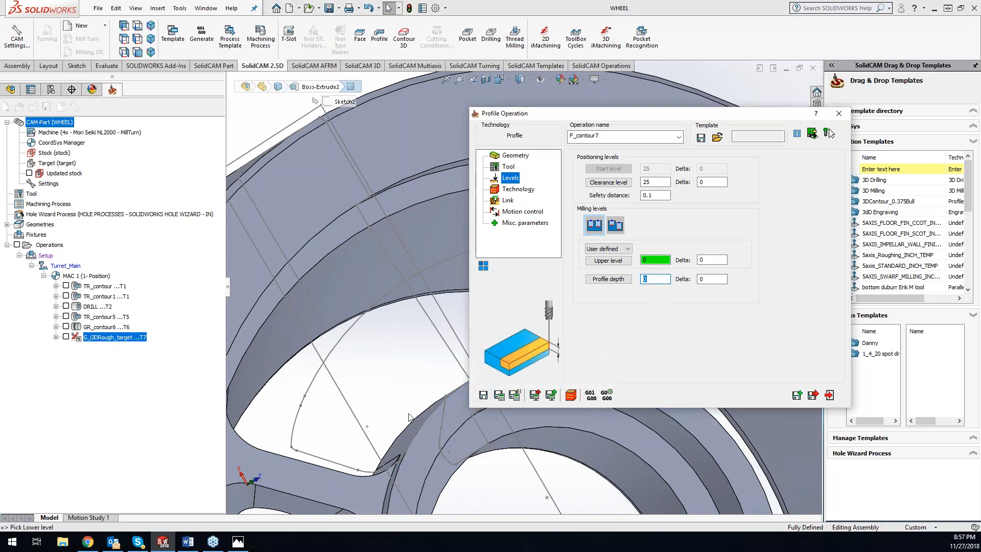
key(ctrl+8)
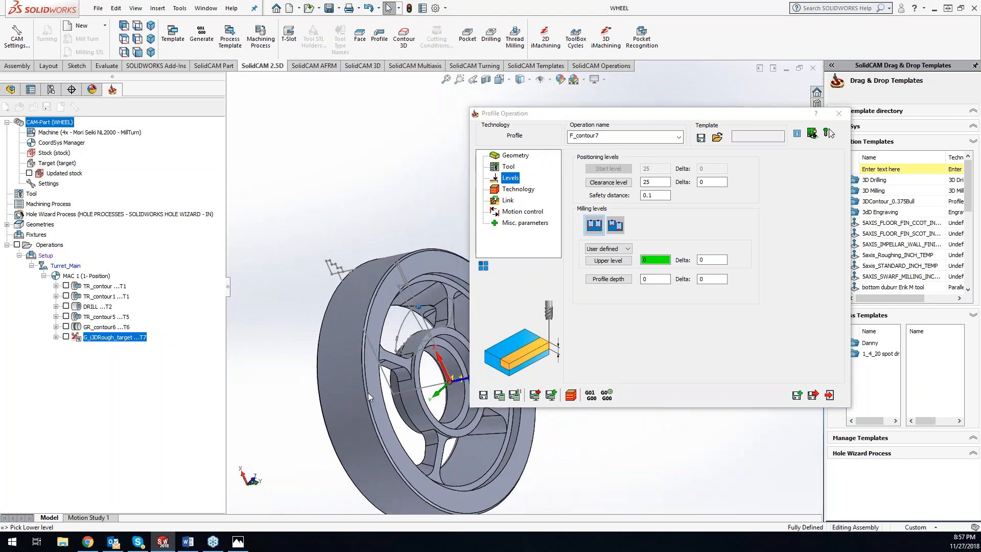
middle_drag(397, 322, 448, 335)
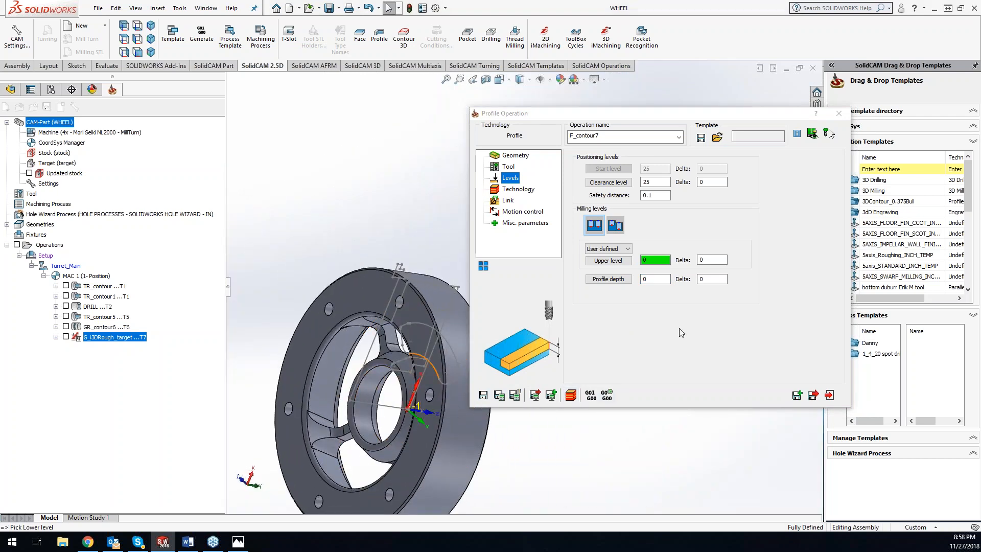
click(660, 278)
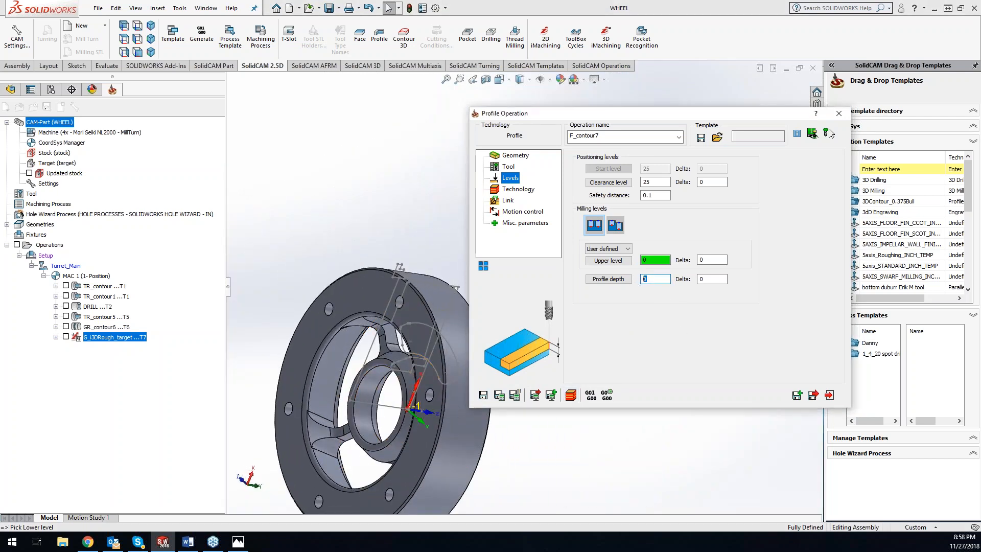
click(366, 295)
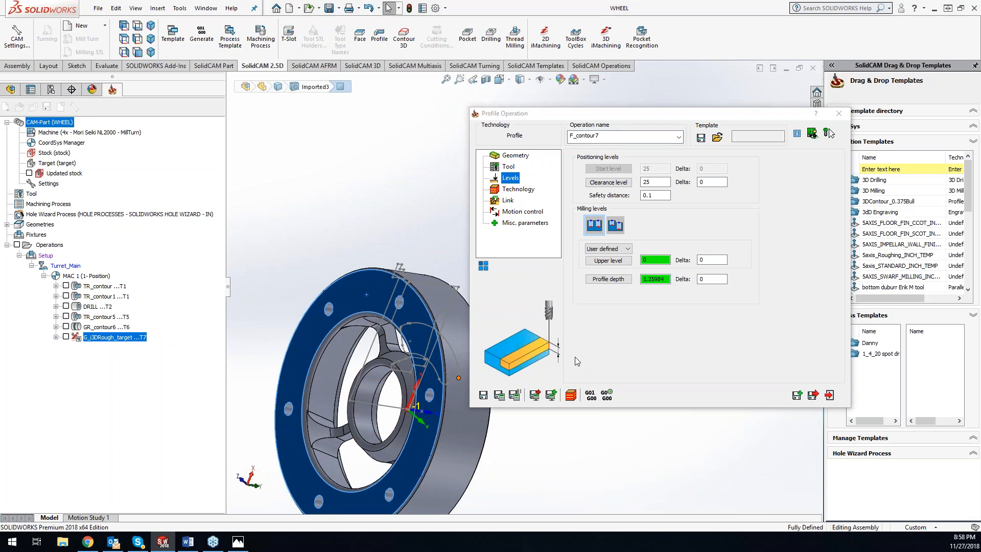
- Try to save and calculate the profile operation with the tool side left and one finish pass
click(518, 191)
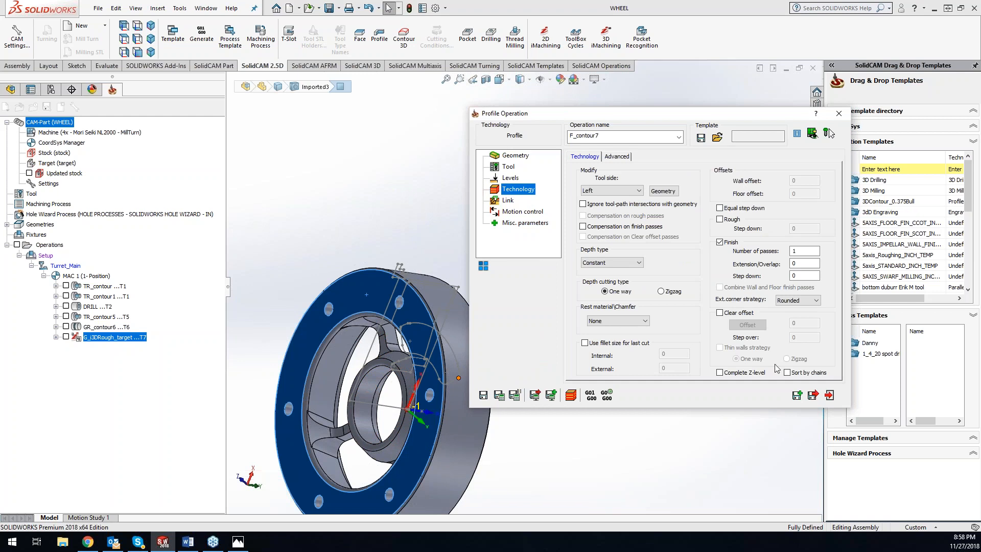
click(499, 399)
click(492, 284)
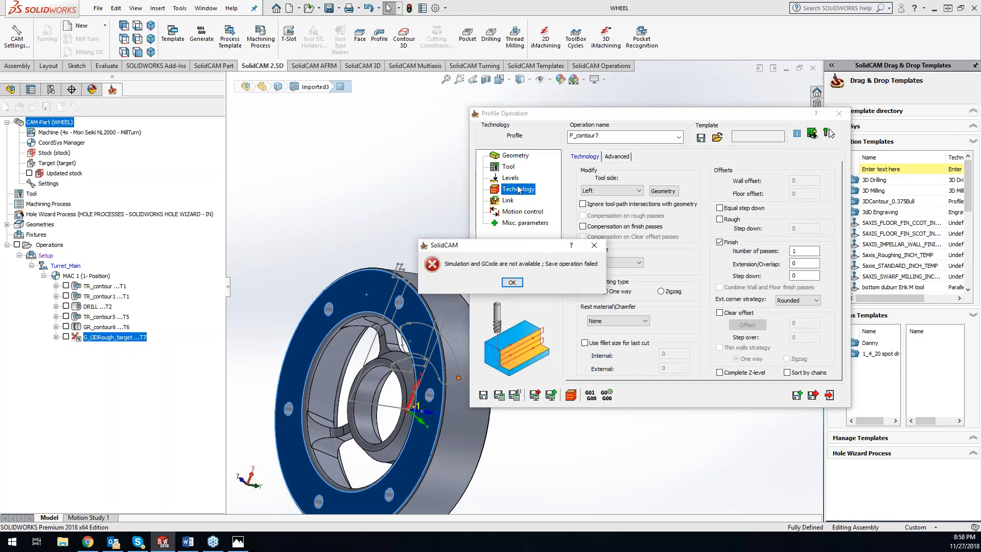
click(511, 282)
- Set the profile tool's feed XY, finish feed XY and feed Z to 100, and save and calculate the operation
click(523, 179)
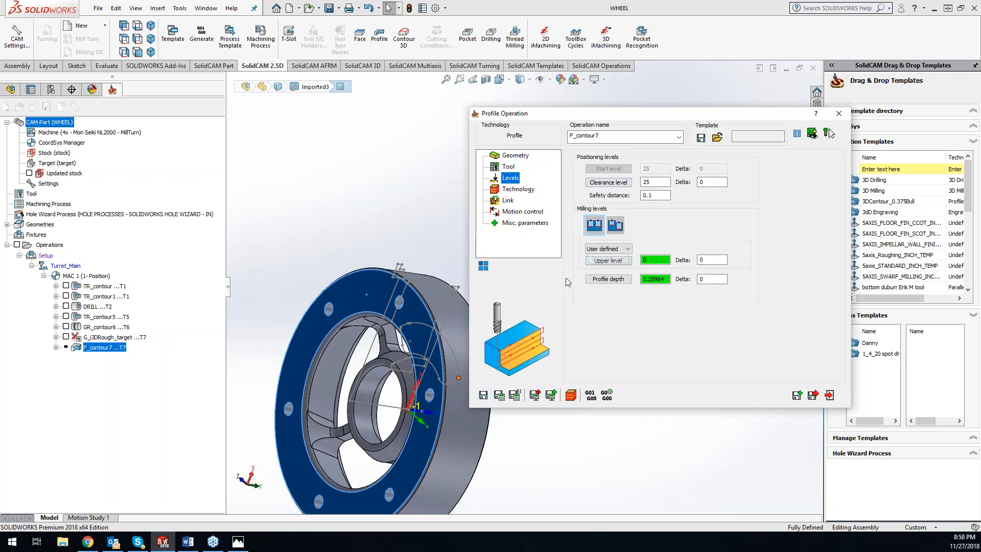
key(Up)
click(599, 161)
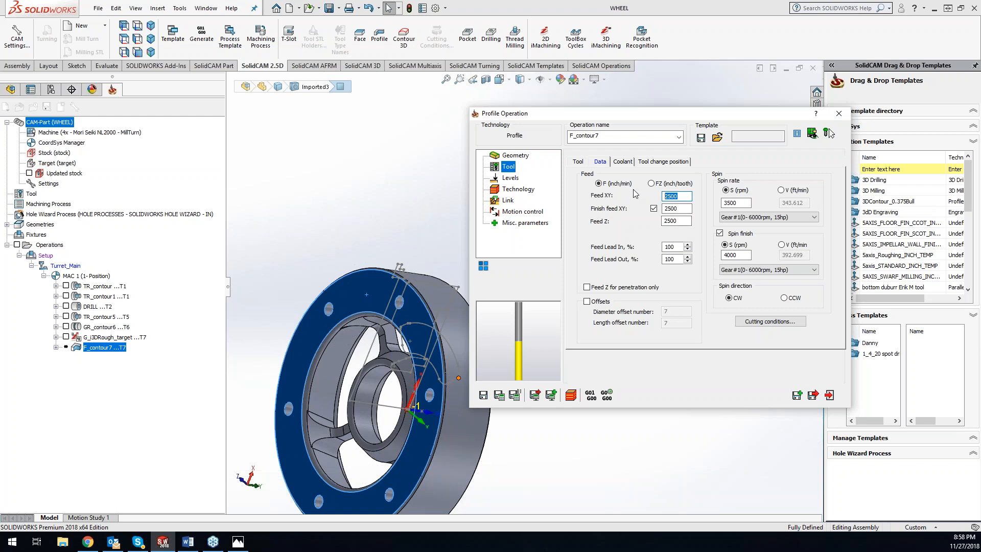
text(1)
click(689, 209)
text(100)
double_click(684, 222)
text(100)
click(503, 397)
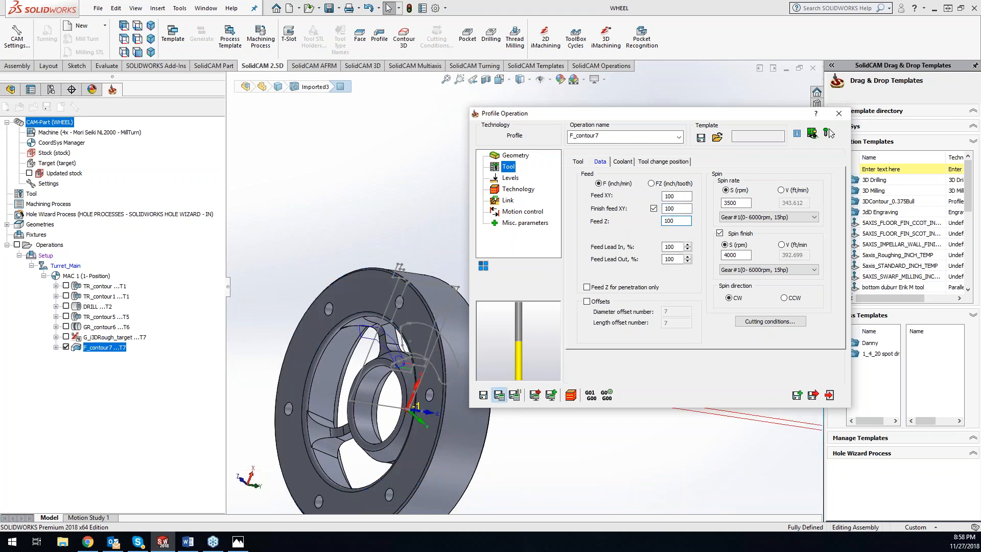
- Simulate the F_contour7 operation in SolidVerify, advancing through its moves one at a time until the spoke window is cut
click(573, 395)
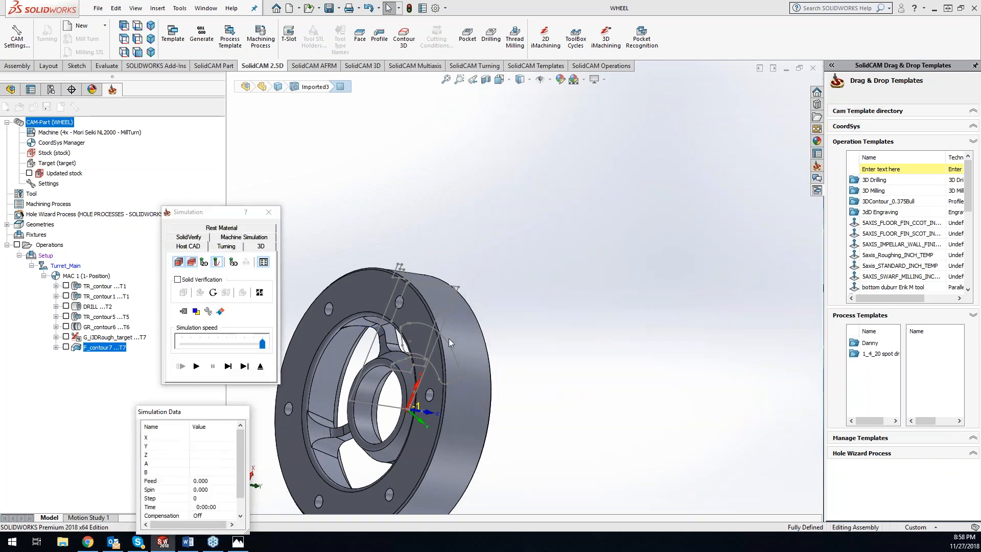
click(193, 238)
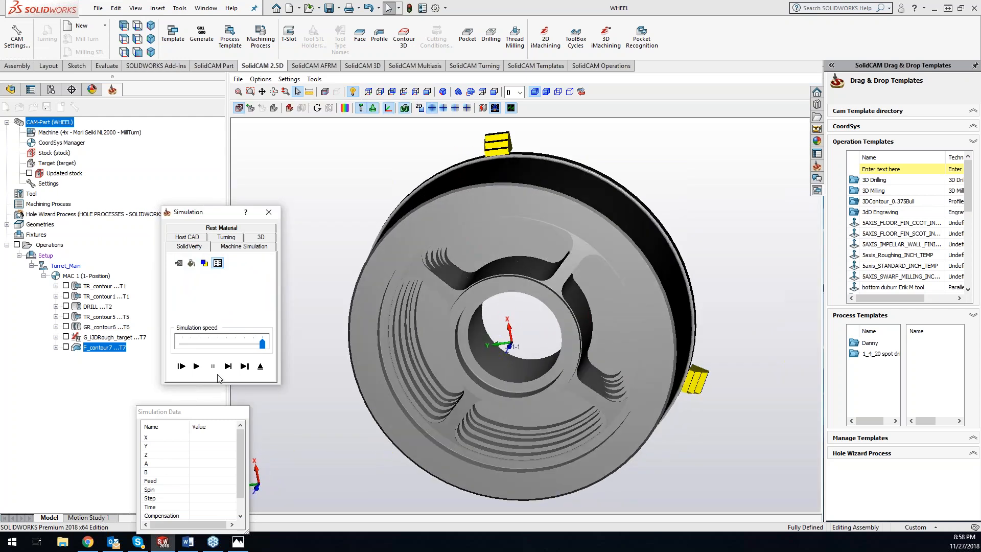
click(228, 366)
click(229, 367)
click(229, 367)
click(229, 367)
click(229, 367)
click(230, 368)
click(229, 367)
click(230, 367)
click(229, 368)
click(230, 367)
click(230, 368)
click(229, 368)
click(229, 368)
click(230, 368)
click(229, 367)
click(229, 367)
click(229, 367)
click(229, 367)
click(229, 367)
click(230, 367)
click(230, 367)
click(229, 367)
click(230, 367)
click(229, 368)
click(230, 367)
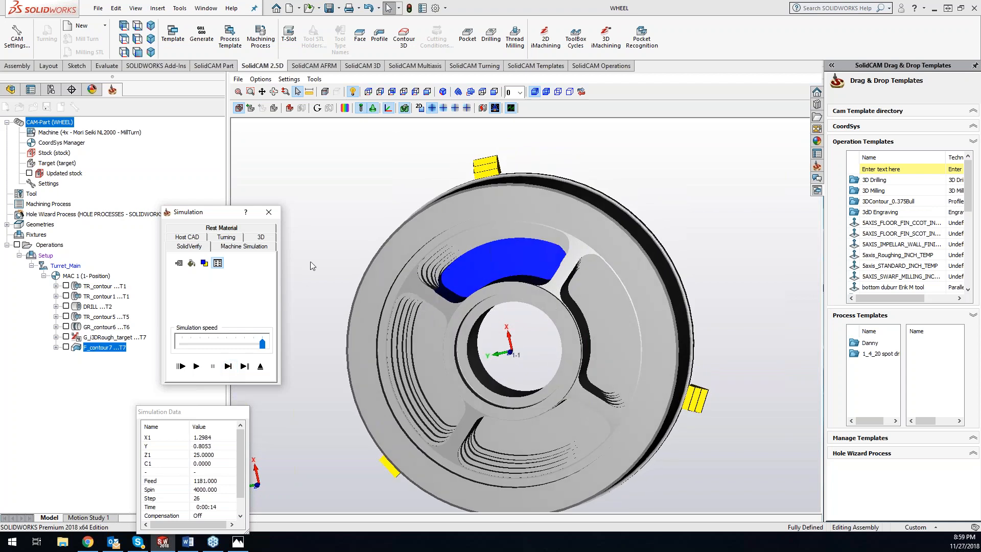
- Compare the machined stock with the target at the cut window, close the simulation and operation, and hide the F_contour7 tool path
scroll(424, 213, up, 5)
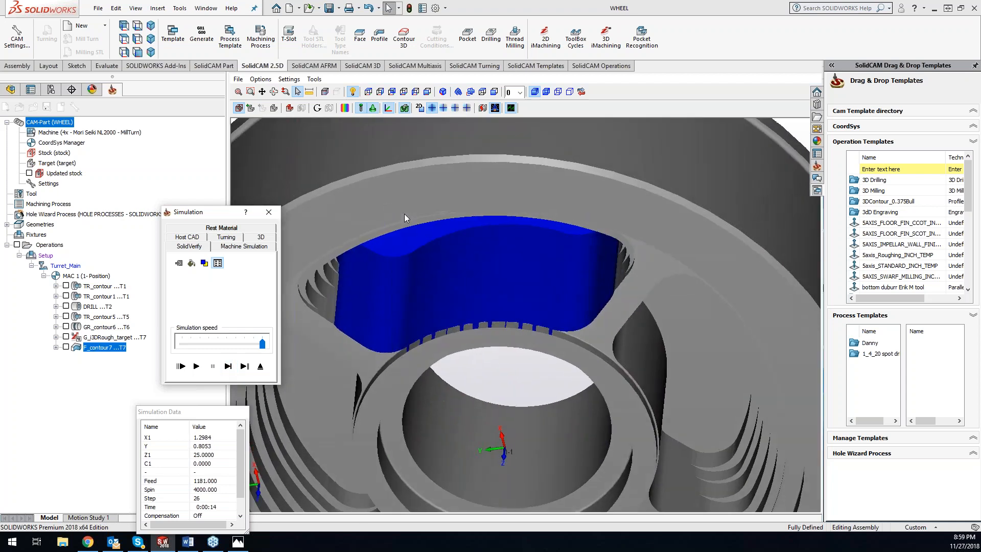
click(345, 108)
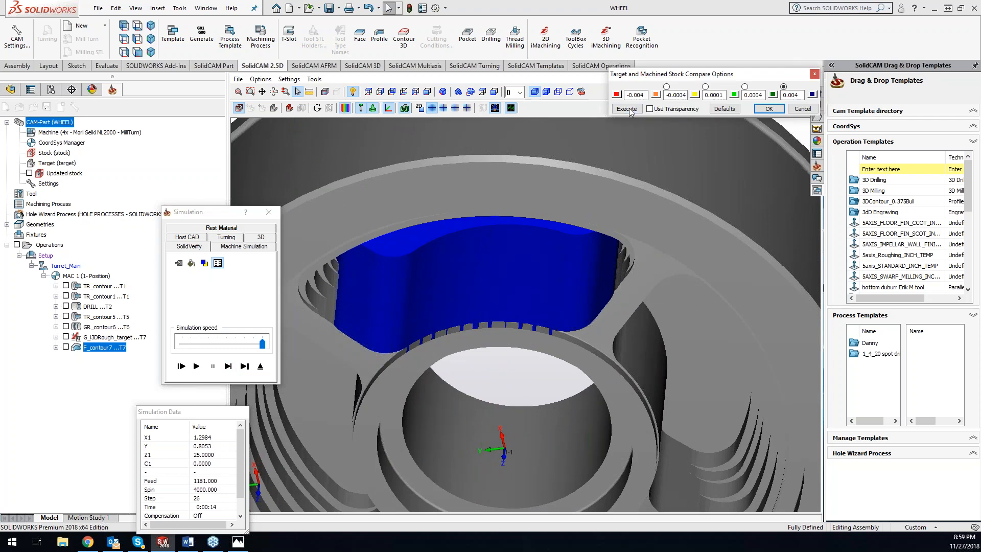
click(627, 108)
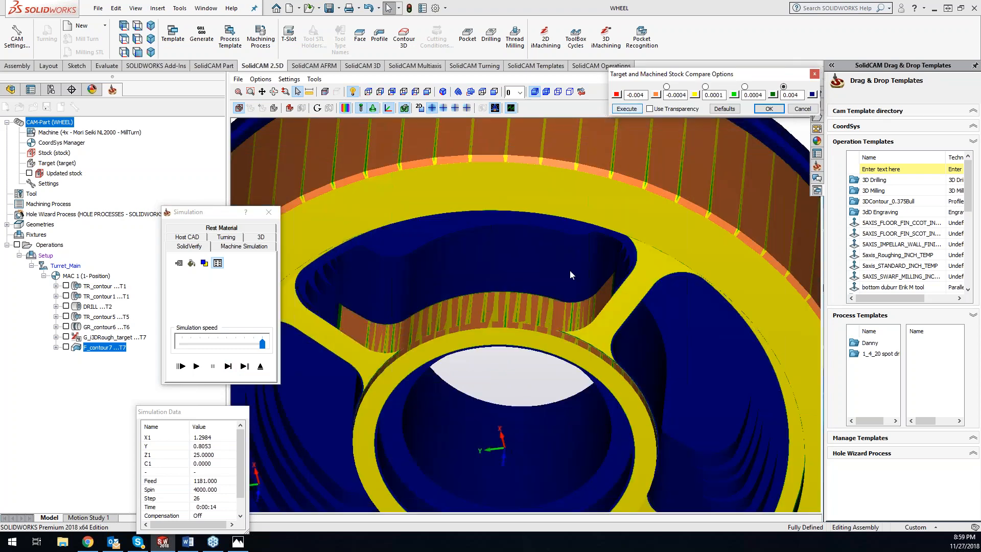
click(268, 212)
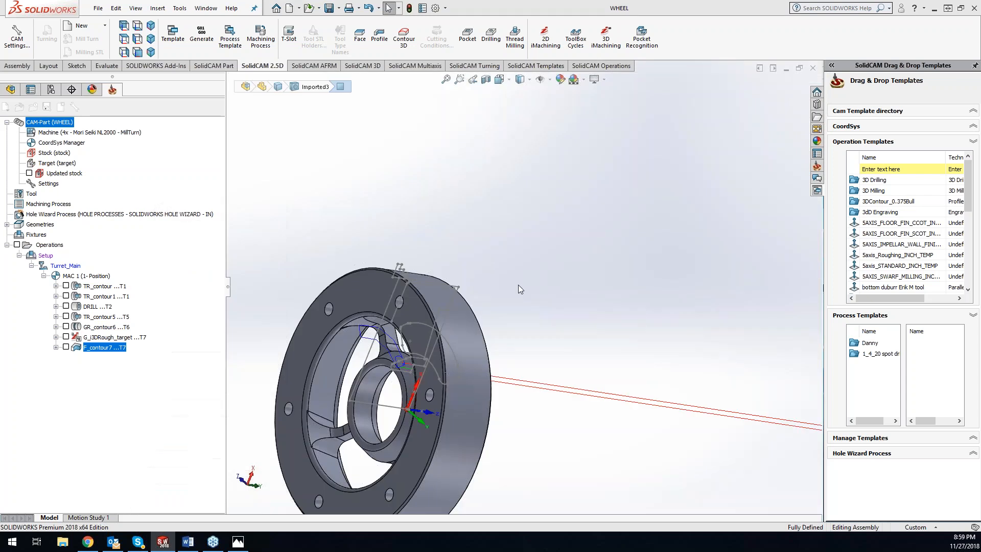
click(839, 113)
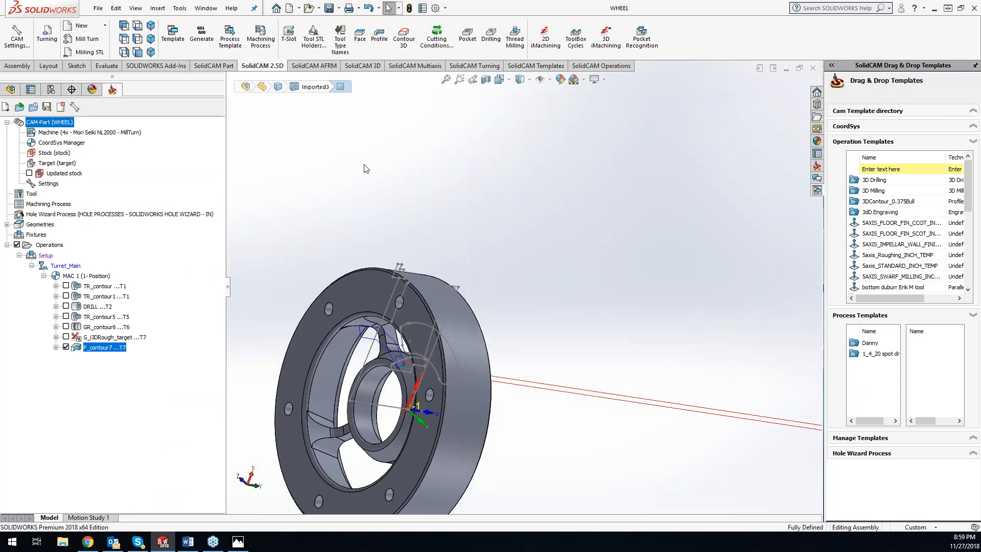
click(66, 347)
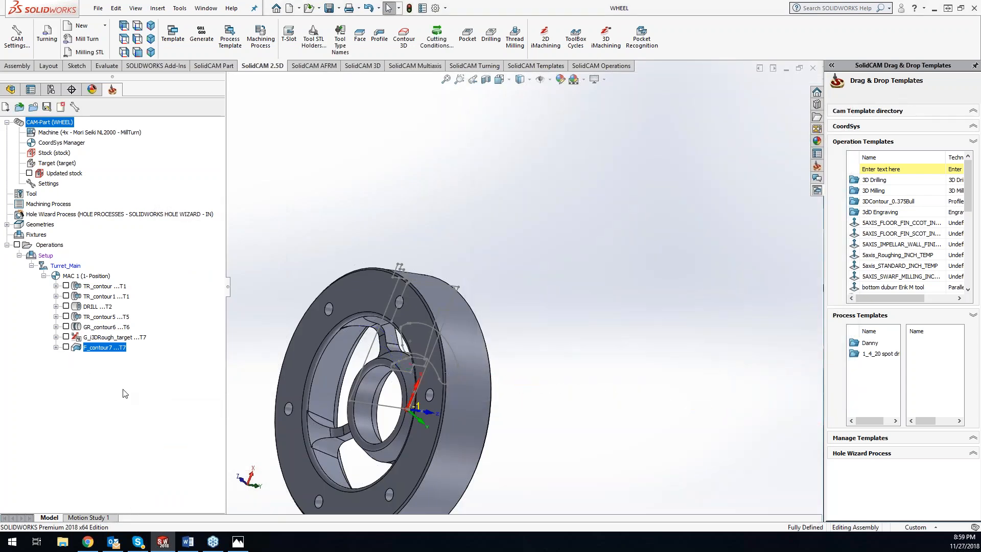
- Apply a 4 Axis transformation to F_contour7 that includes the original operation and adds three 90° steps, and save it
right_click(108, 349)
click(178, 221)
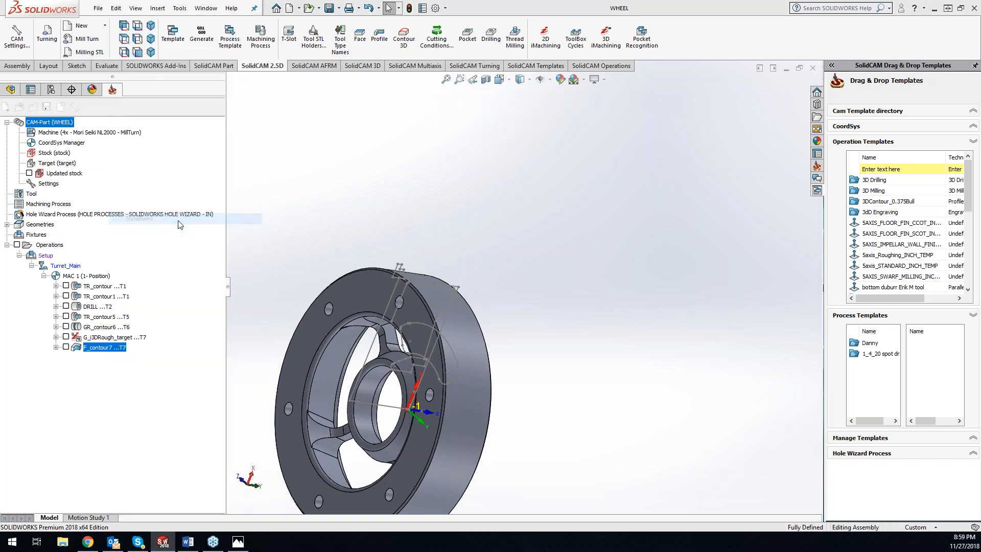
click(582, 292)
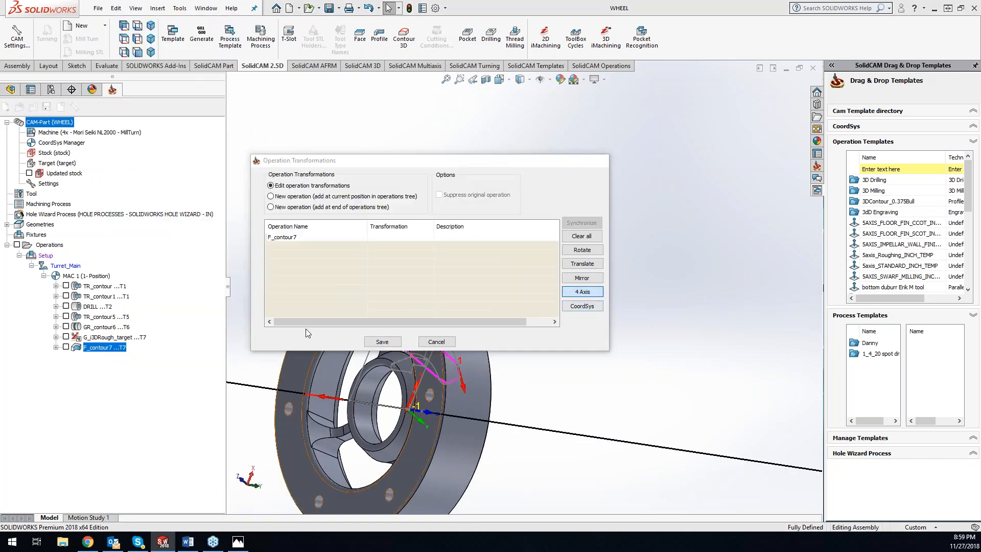
click(268, 192)
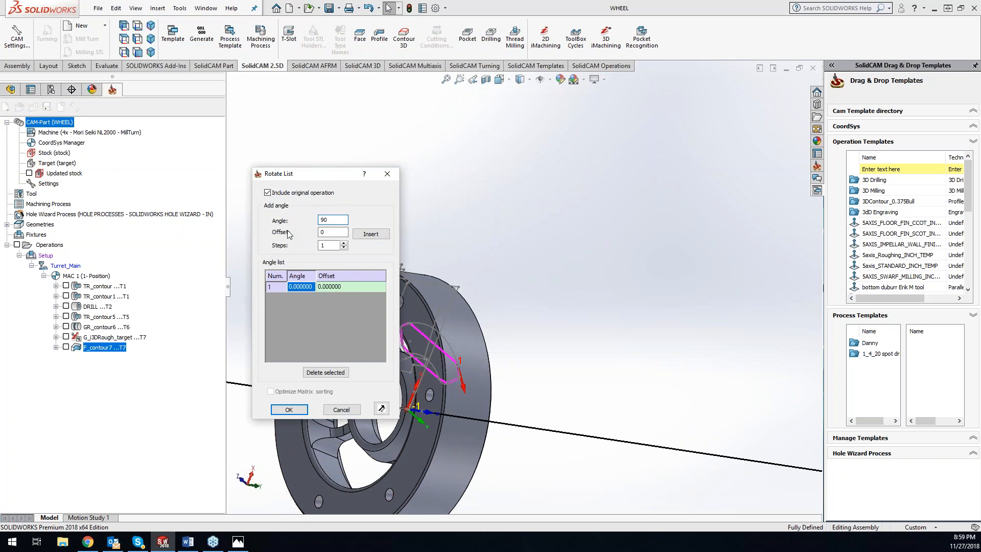
click(344, 243)
click(344, 243)
click(371, 234)
click(288, 410)
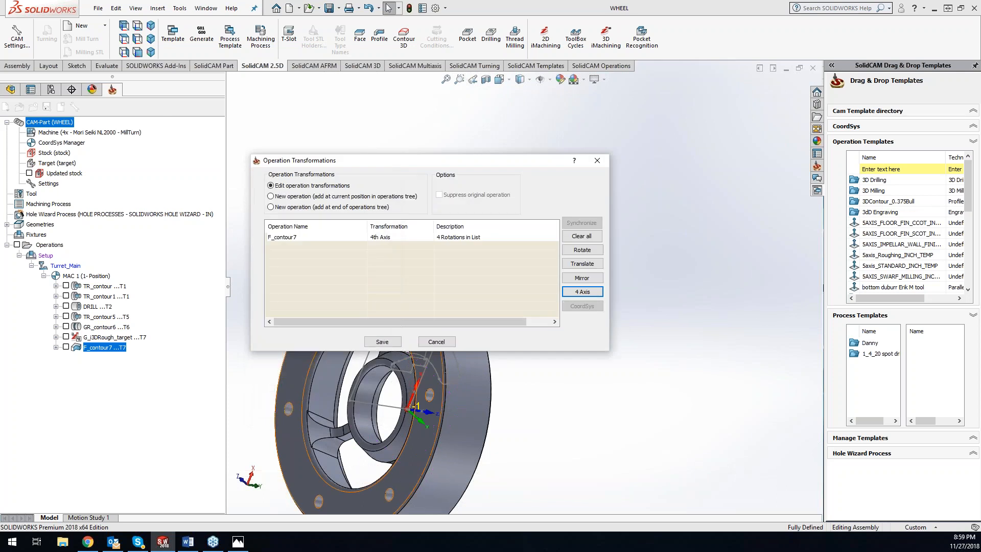
click(392, 344)
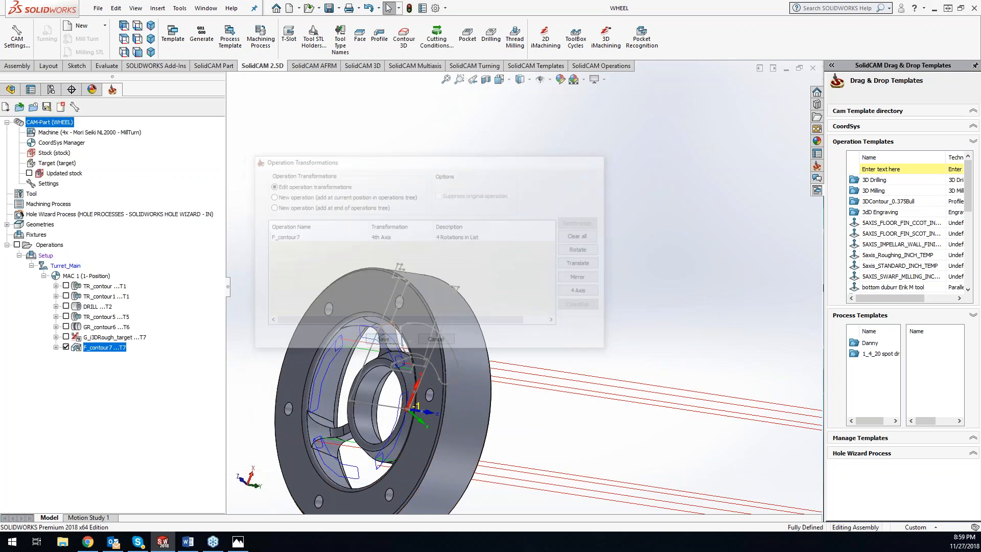
- Hide the tool path display of the patterned F_contour7 operation
click(66, 346)
middle_drag(505, 226, 577, 348)
middle_drag(528, 282, 453, 146)
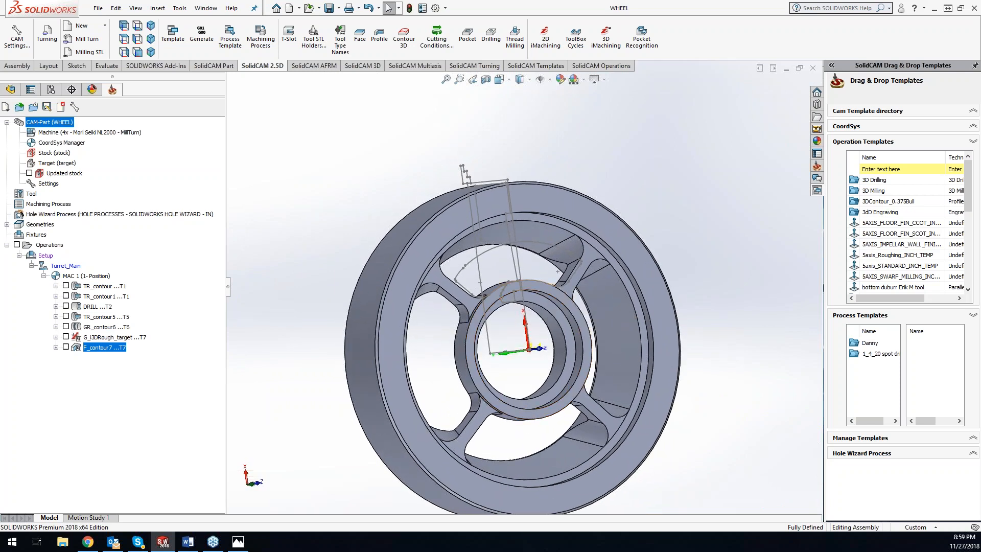
middle_drag(667, 373, 462, 307)
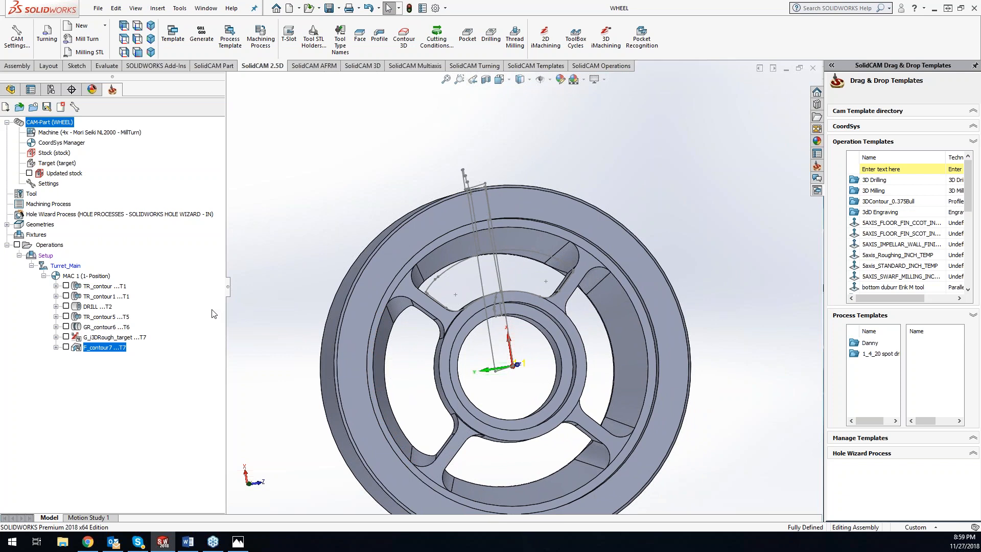
- Add an HSS milling operation after F_contour7 and set its technology to Parallel cuts: Constant Z
click(362, 65)
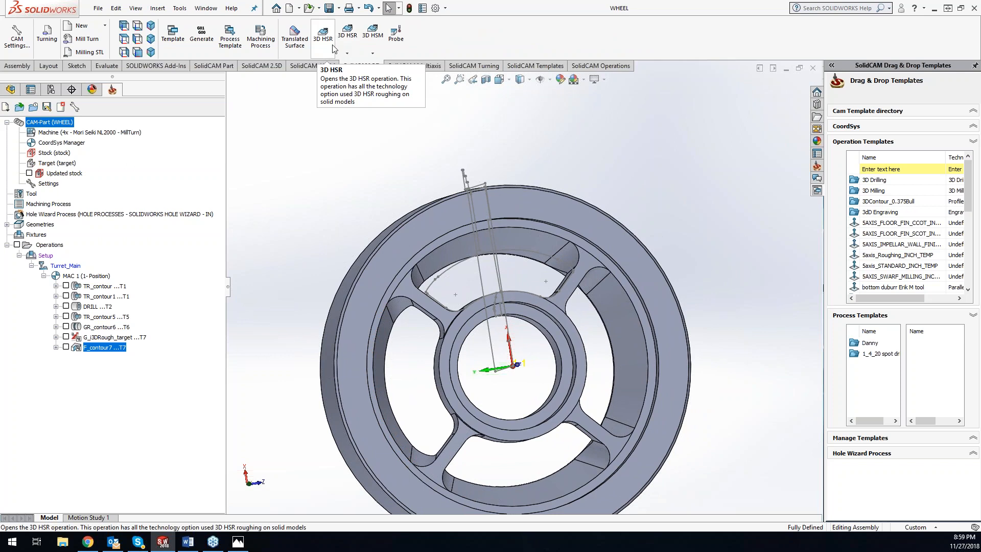
right_click(111, 349)
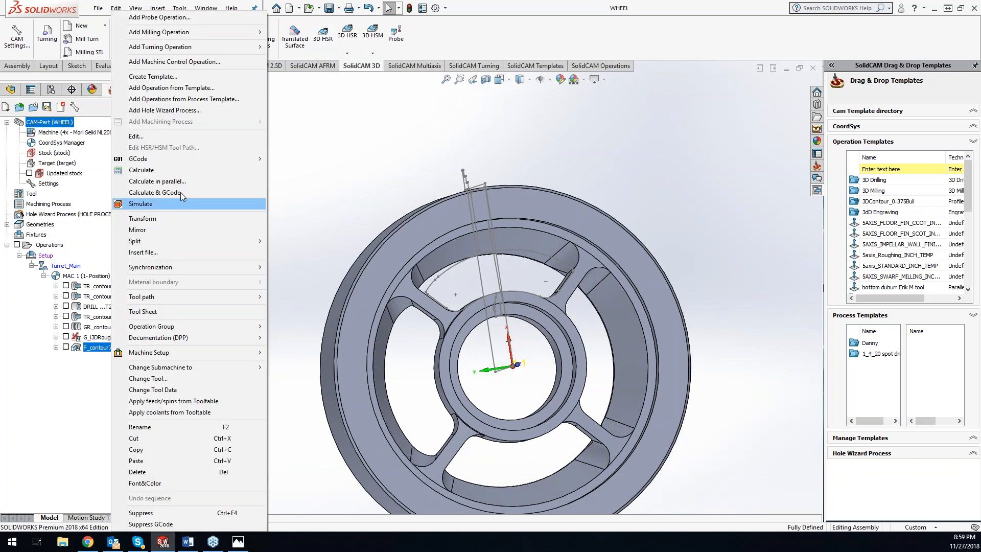
mouse_move(217, 34)
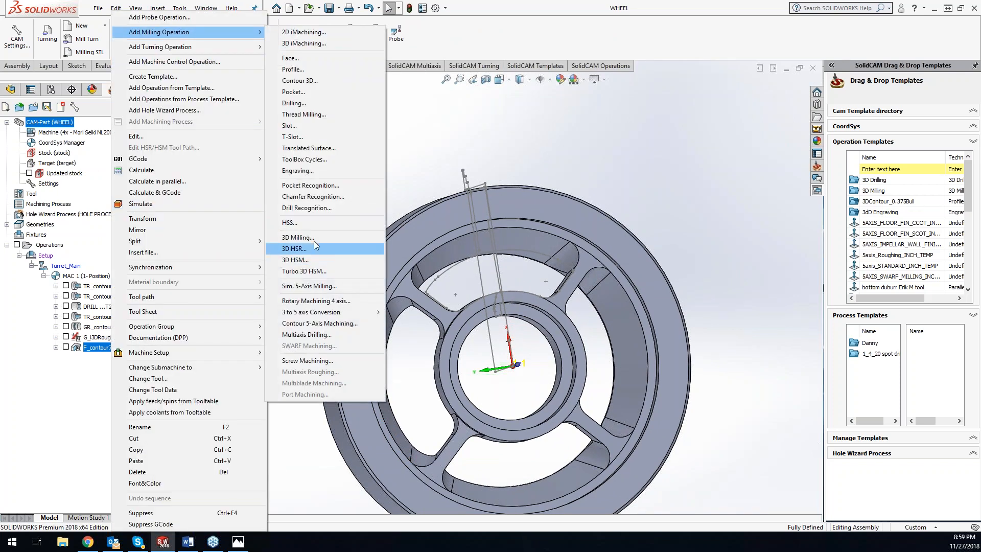
click(315, 222)
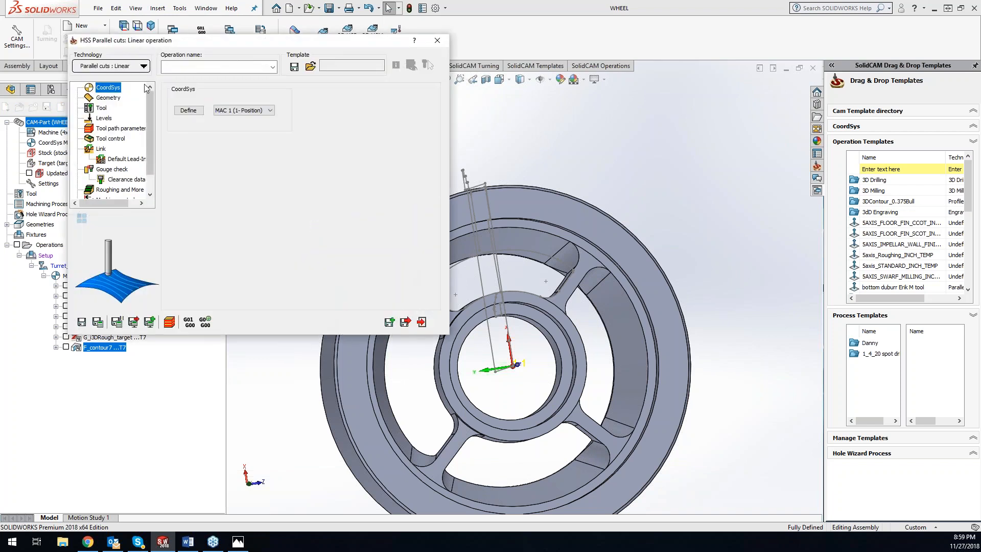
click(124, 68)
mouse_move(181, 79)
click(219, 89)
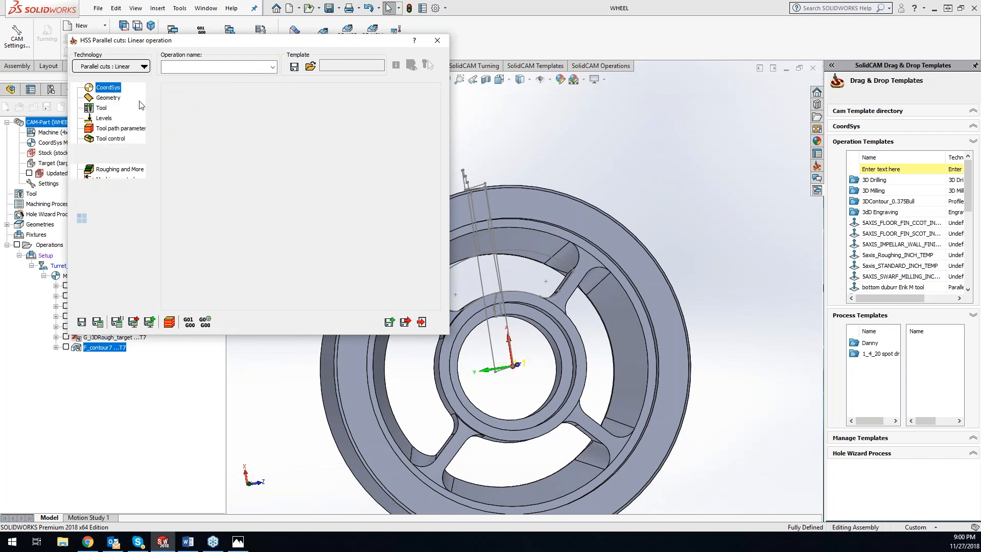
- Define the drive surface from the upper window's outer wall face and the two rounded corner faces beside it
click(111, 97)
click(200, 115)
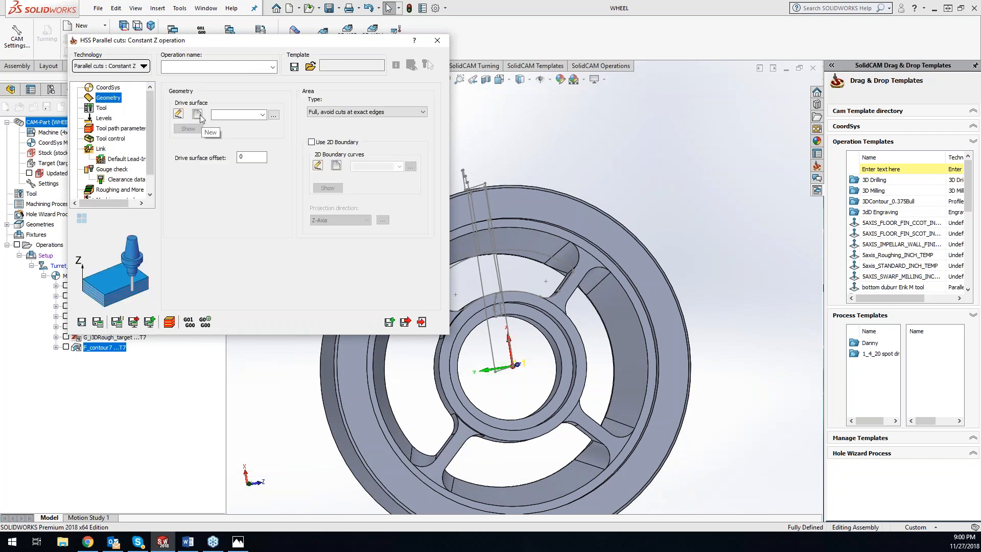
click(571, 258)
click(540, 243)
middle_drag(575, 293, 503, 284)
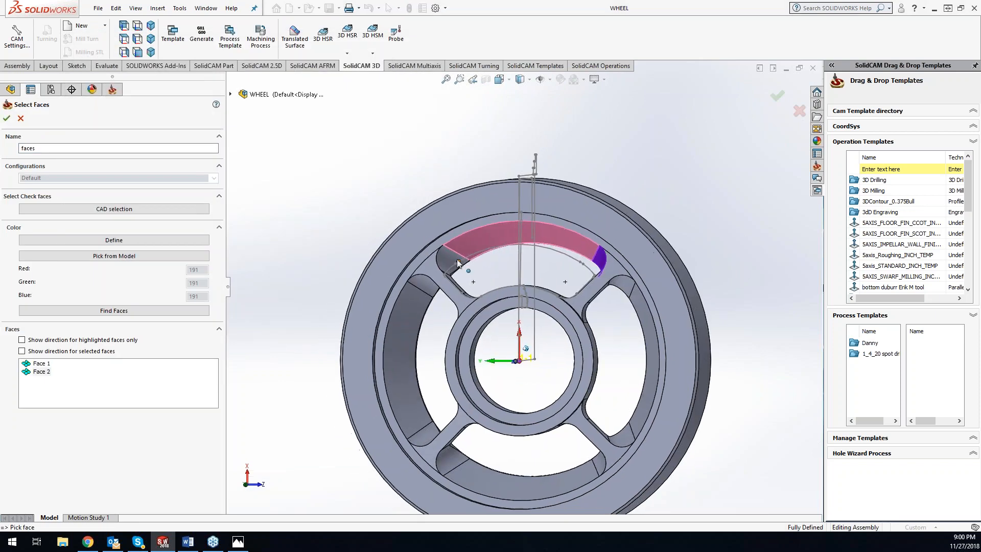
click(458, 264)
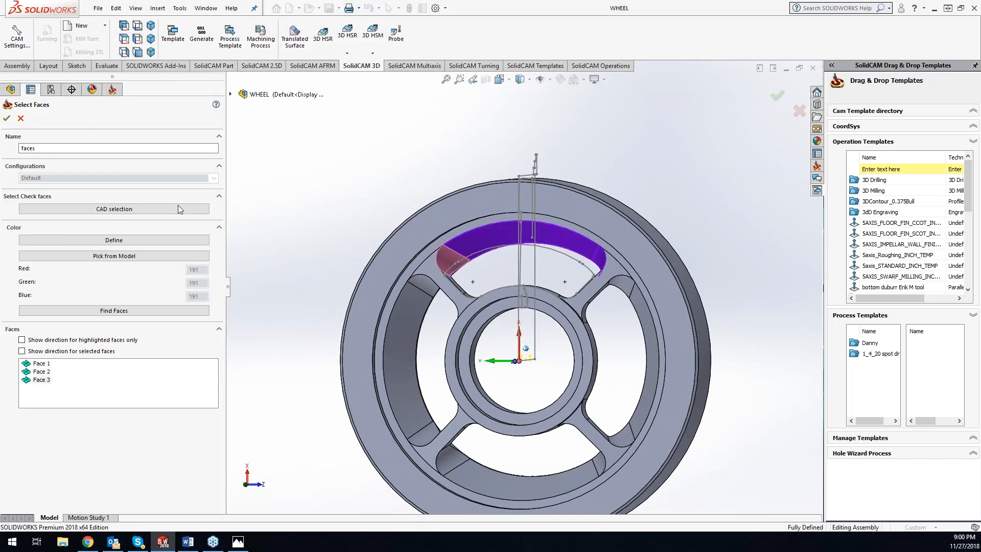
click(7, 120)
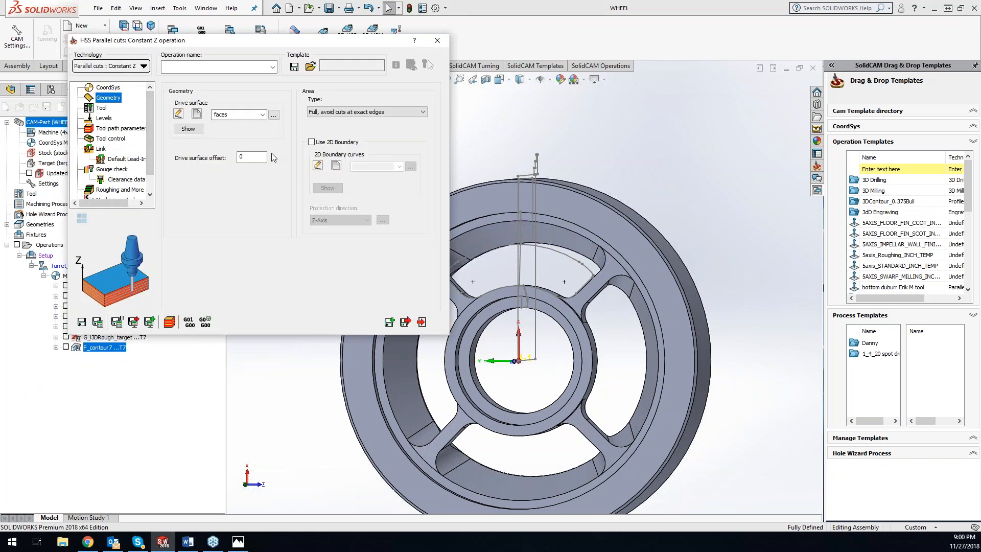
- Add a ball nose mill with a 0.375 inch diameter as tool 8 and assign it to the operation
click(102, 107)
click(245, 248)
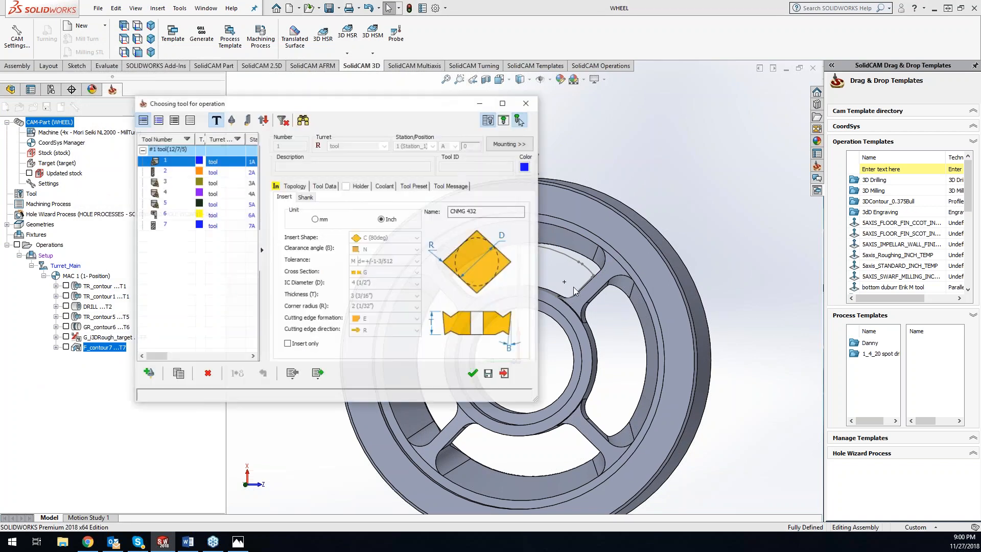
click(169, 219)
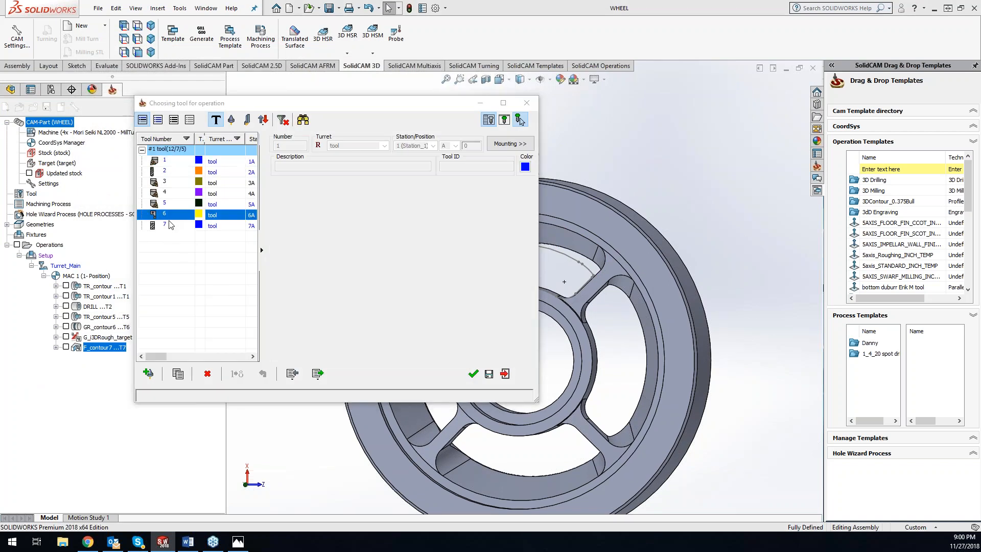
click(161, 225)
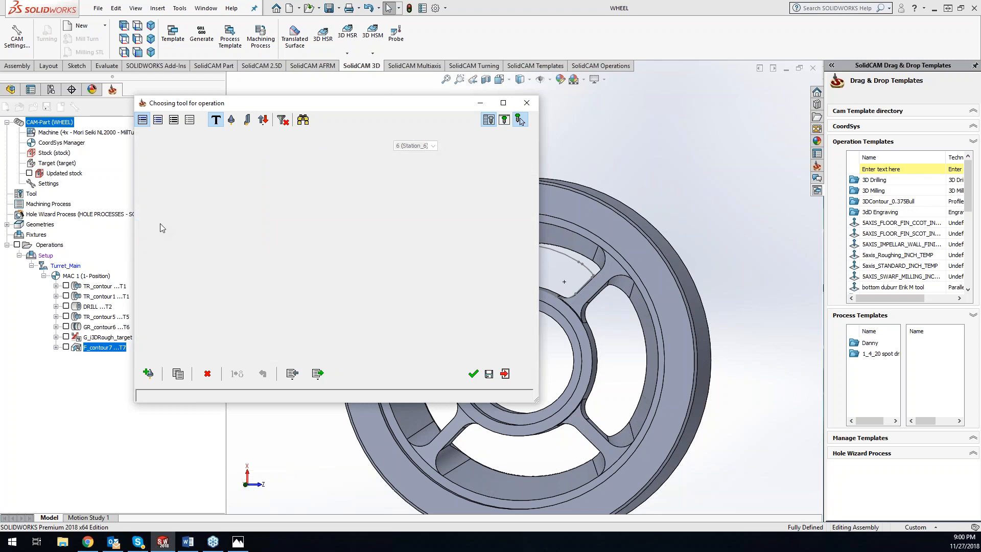
click(149, 373)
click(382, 152)
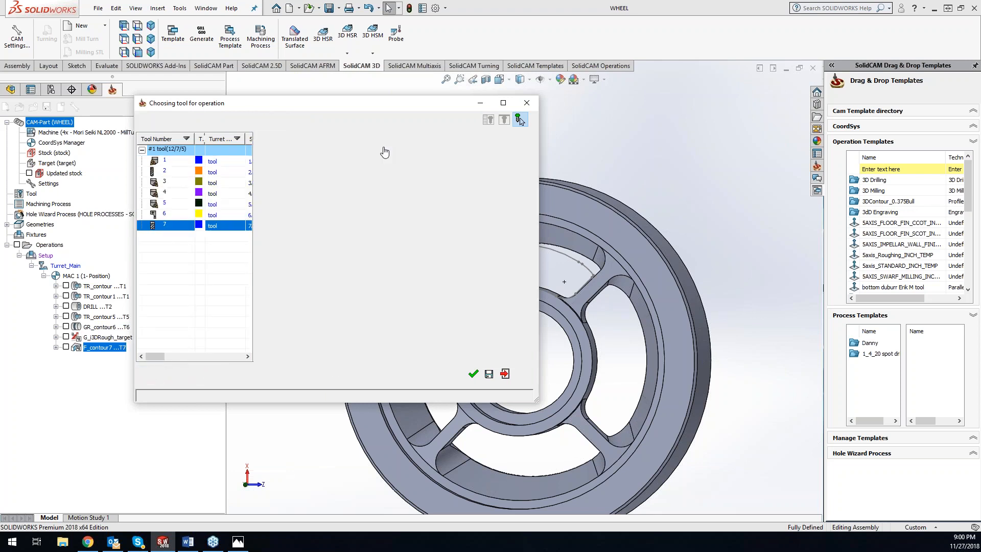
double_click(401, 210)
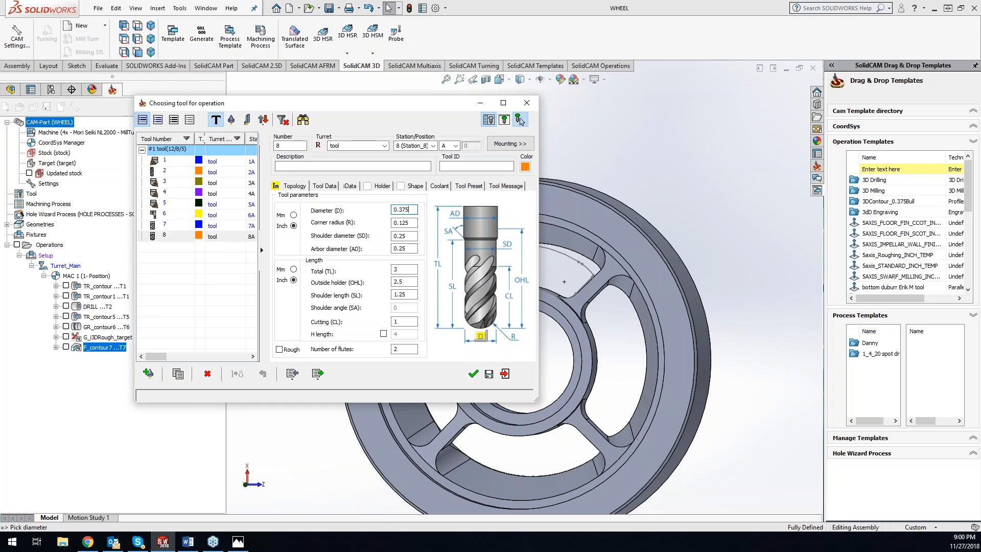
key(Tab)
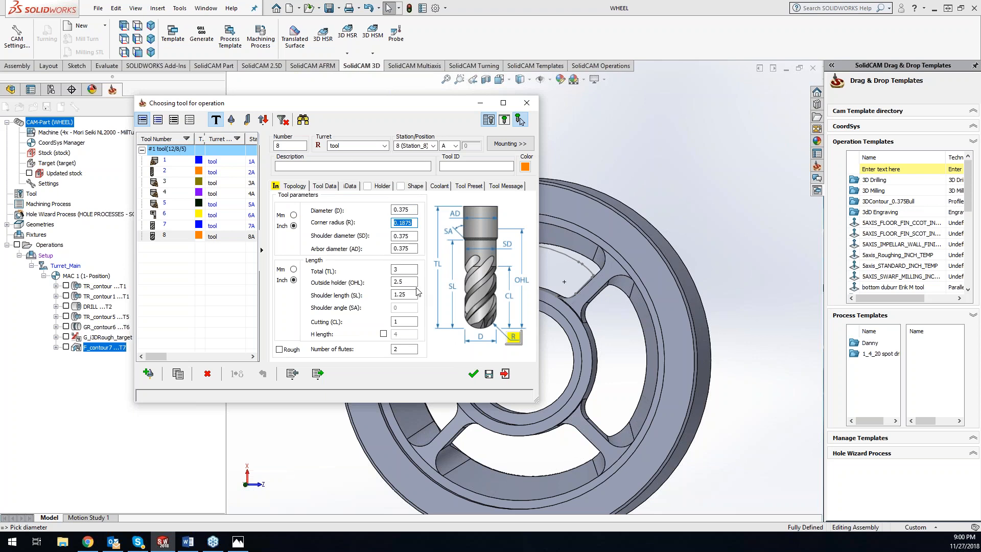
click(473, 373)
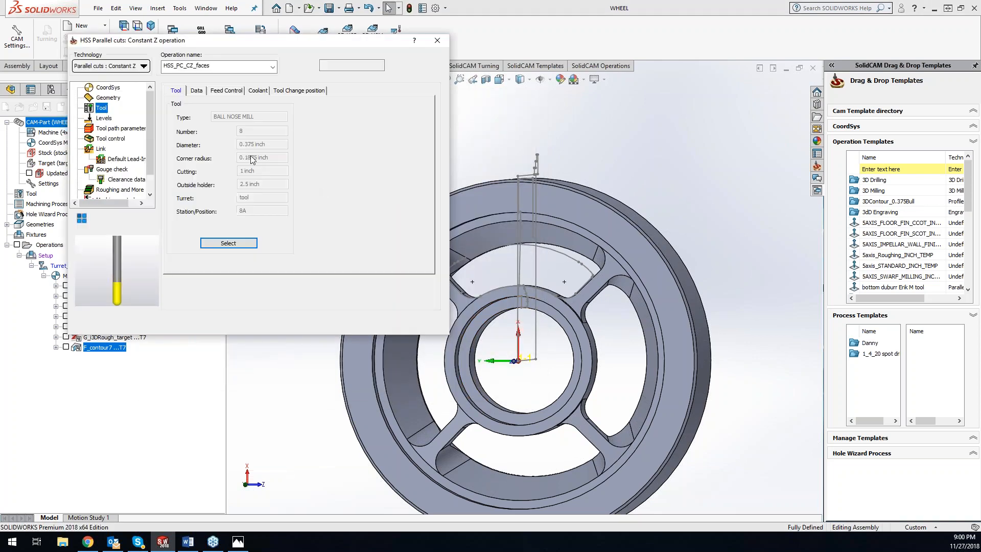
- Set the ball nose mill's cutting feed to 100 inch/min and open its retract feed for editing
click(198, 92)
double_click(265, 127)
text(100)
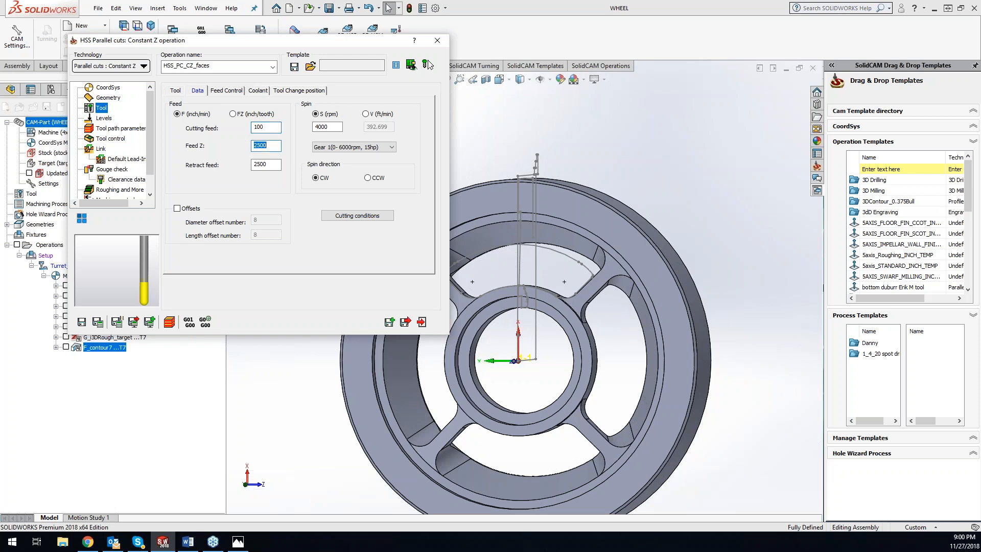
double_click(268, 163)
- Set the tool path's maximum step over to 0.015 and check the Zigzag sorting options
click(115, 128)
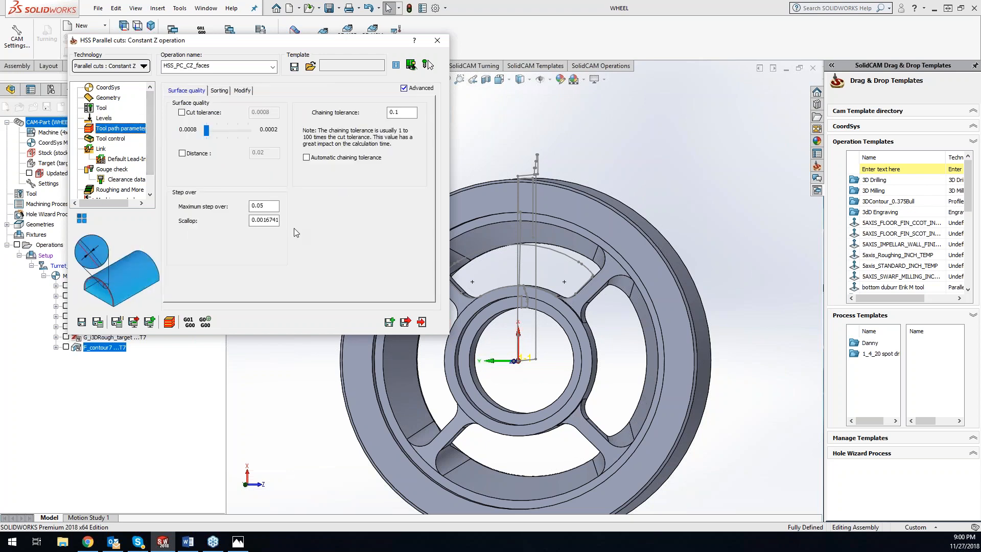
click(261, 206)
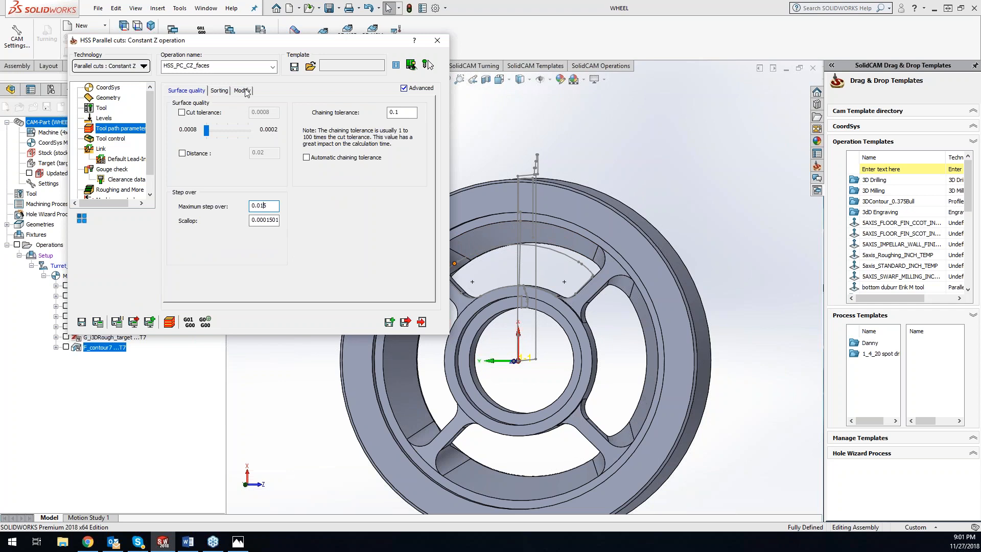
click(220, 91)
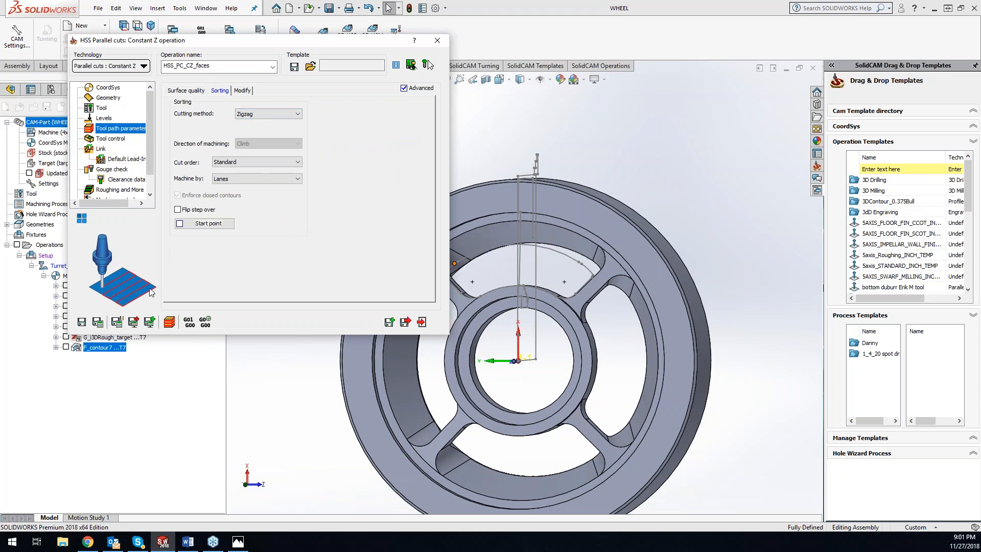
- Enable the first gouge check without drive surfaces, using all faces adjacent to the drive faces plus the hub's outer face as check surfaces
click(110, 169)
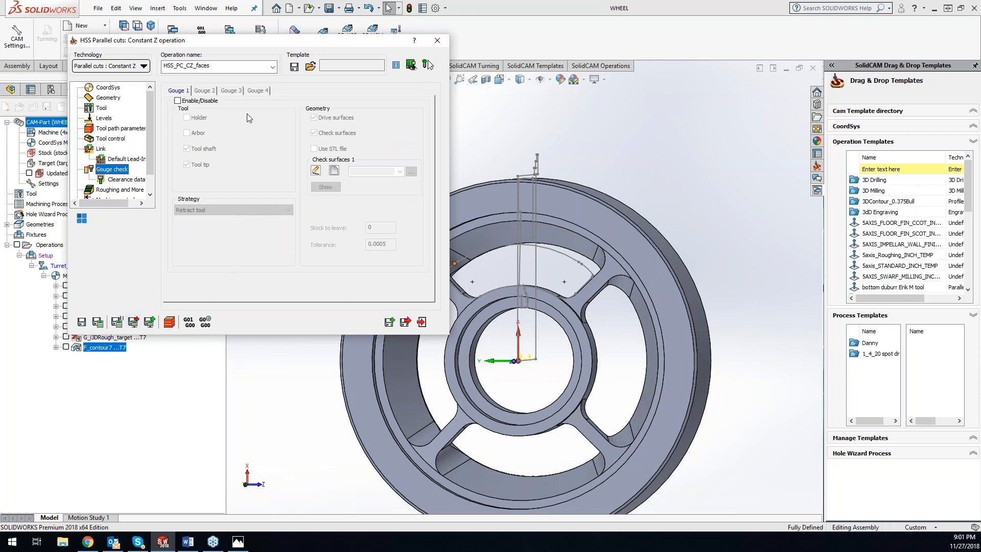
click(178, 101)
click(315, 118)
click(336, 171)
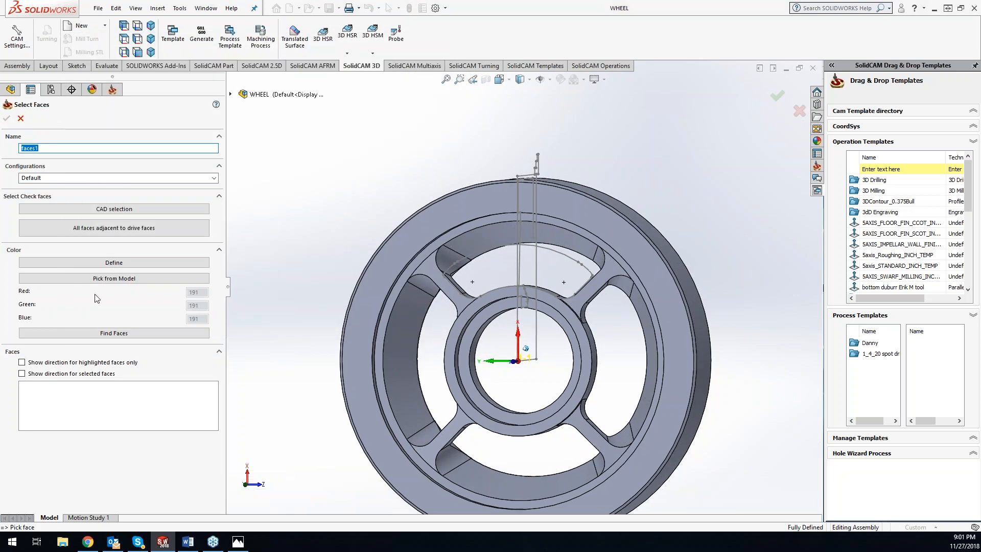
click(114, 228)
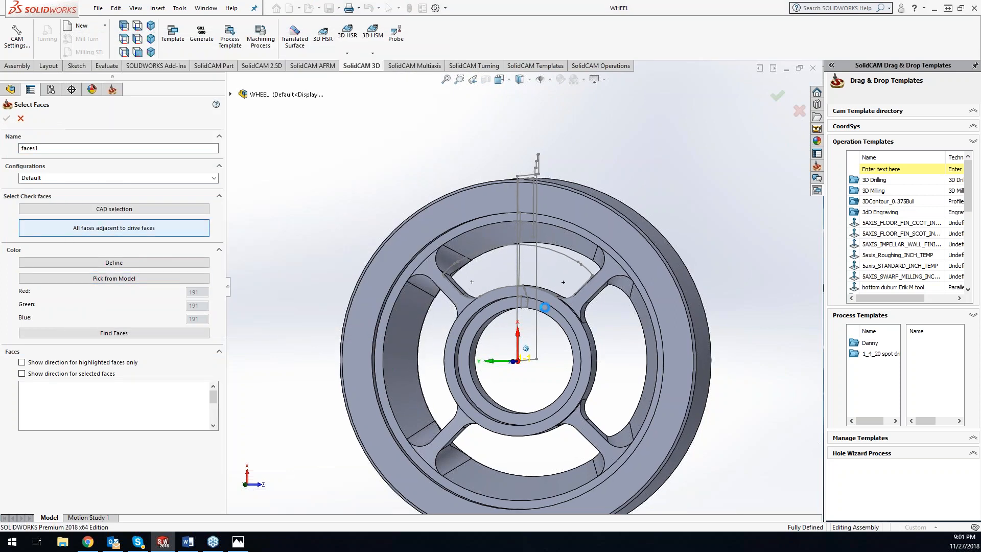
middle_drag(544, 307, 518, 328)
click(518, 324)
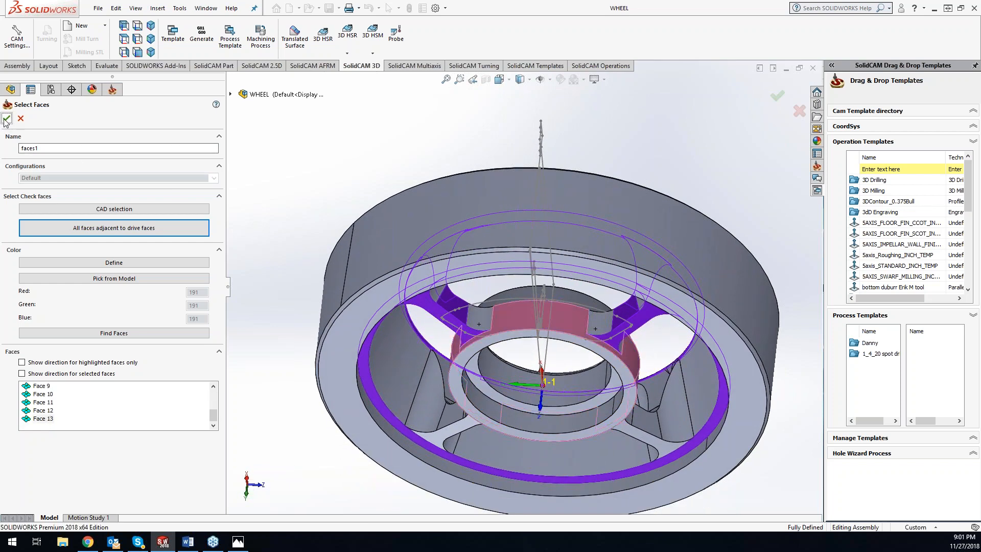
click(6, 119)
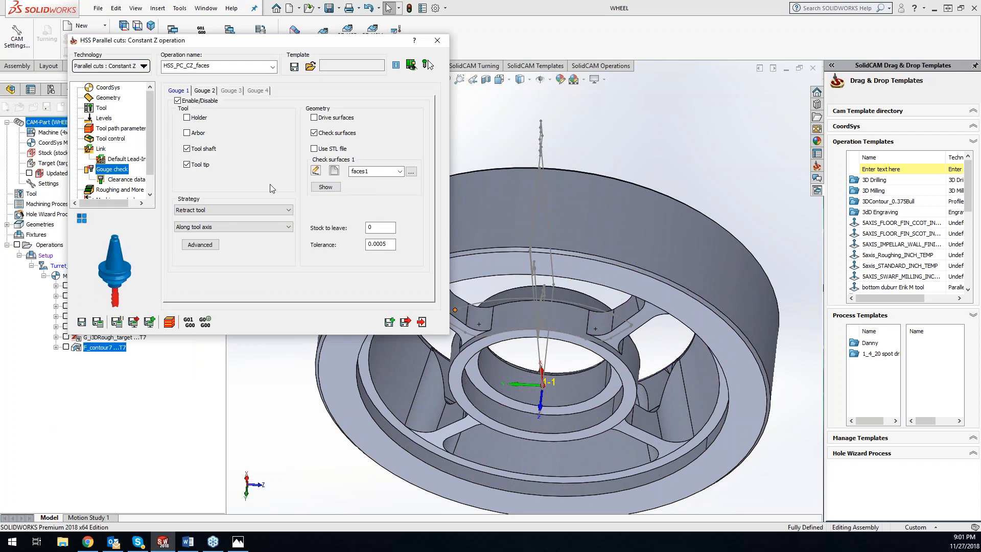
- Set the gouge check strategy to Trim and relink toolpath, and save and calculate the Constant Z operation
click(244, 214)
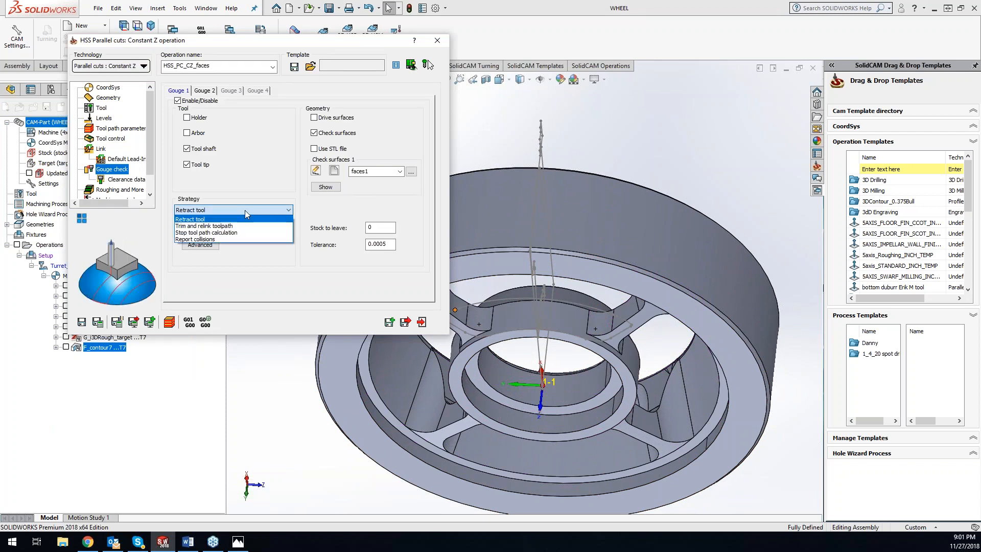
click(236, 230)
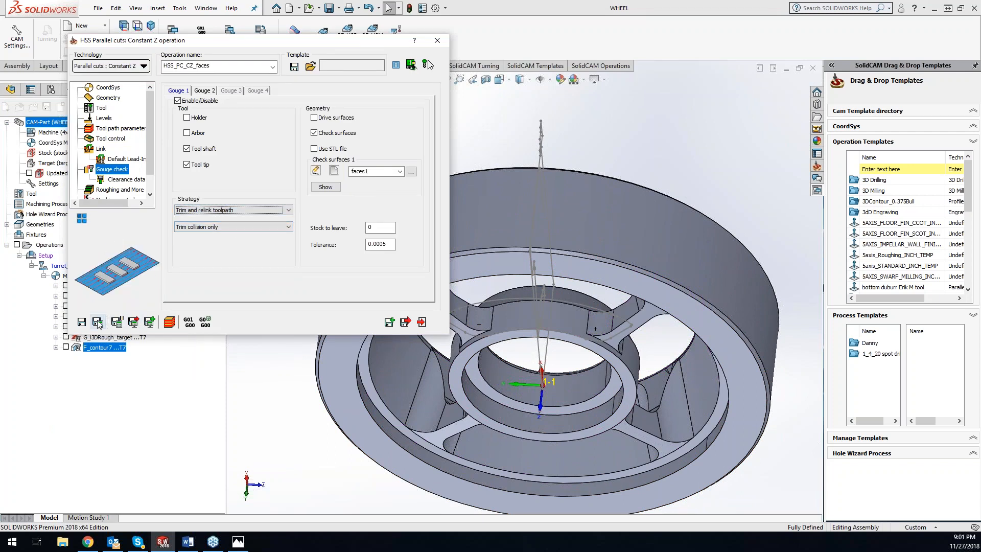
click(120, 129)
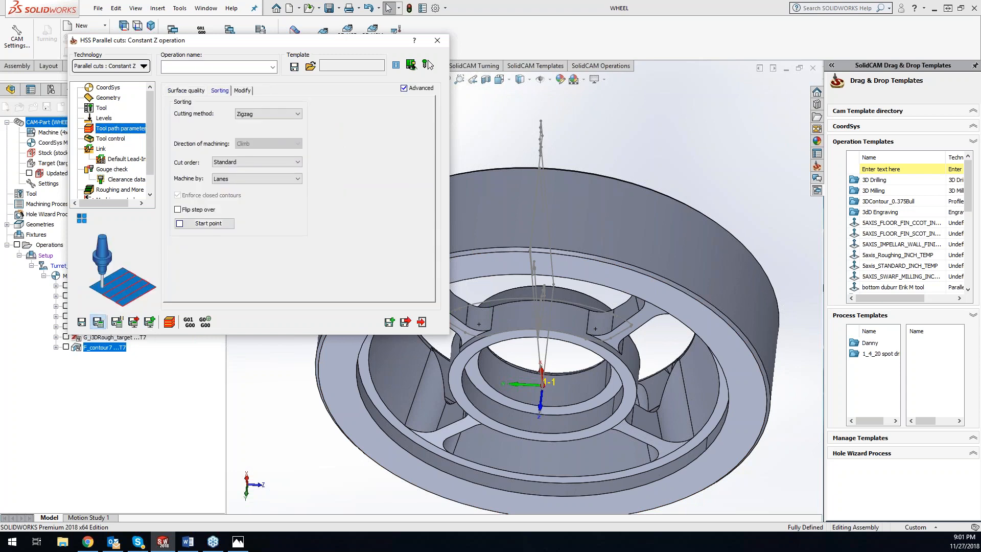
click(98, 321)
click(645, 136)
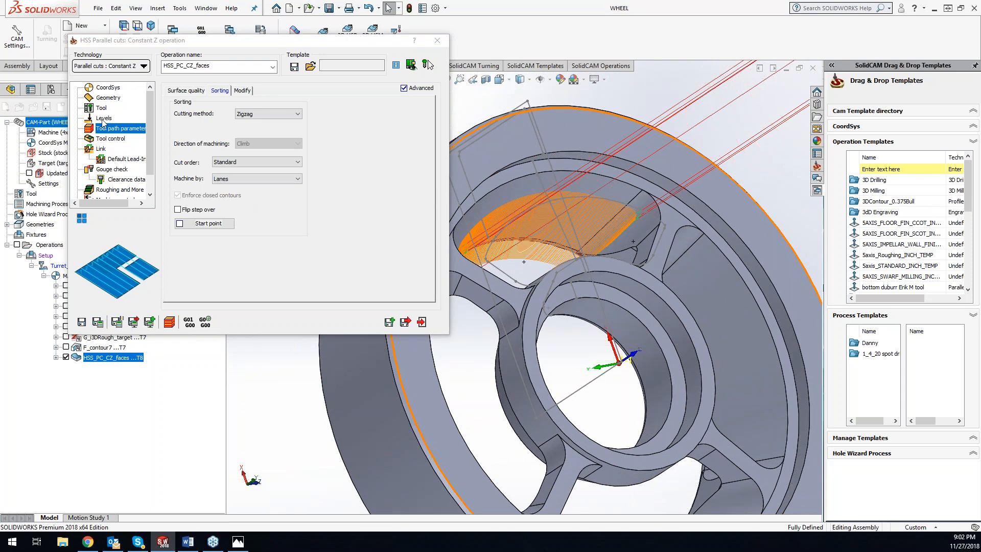
- Try a coarser maximum step over for the Constant Z tool path, restore it to 0.015 and recalculate
click(186, 91)
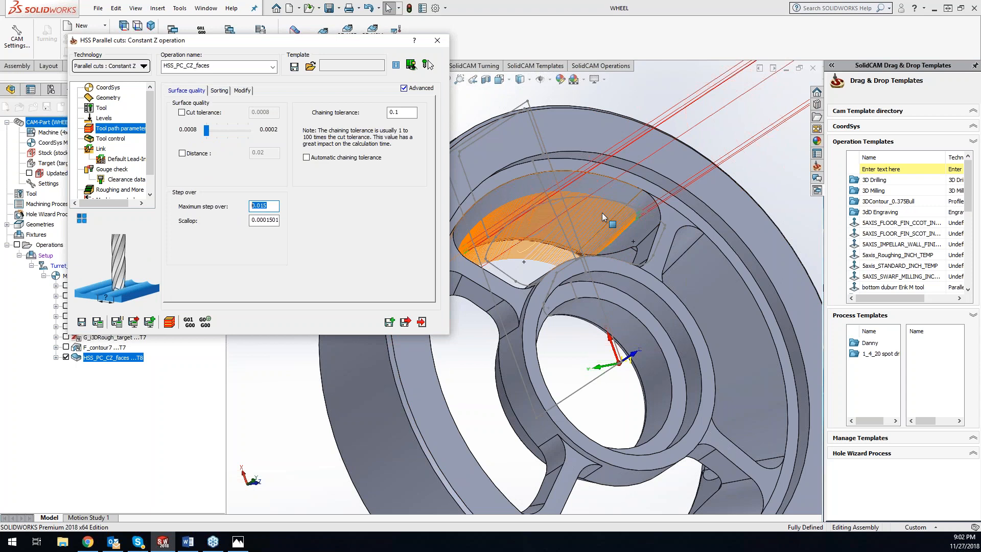
scroll(575, 216, down, 3)
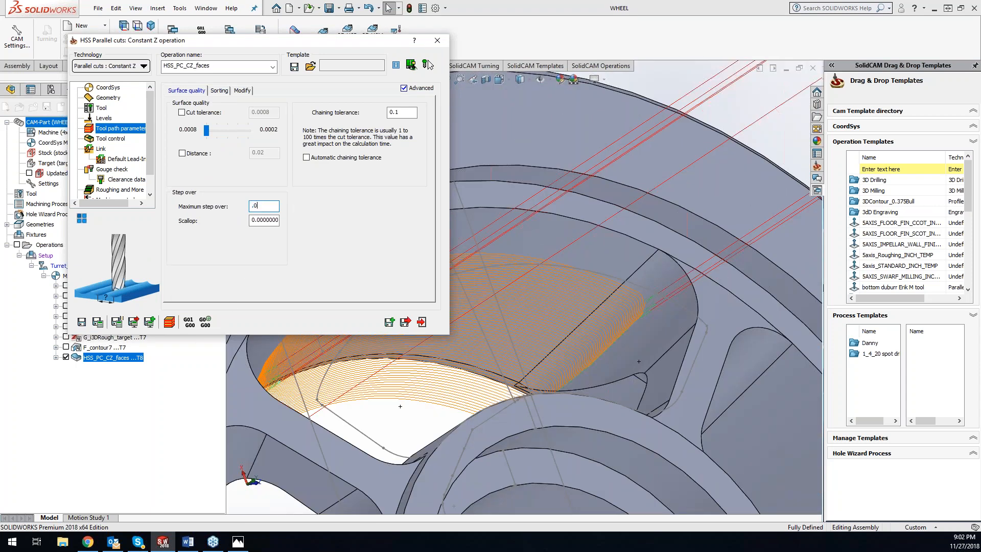
click(98, 322)
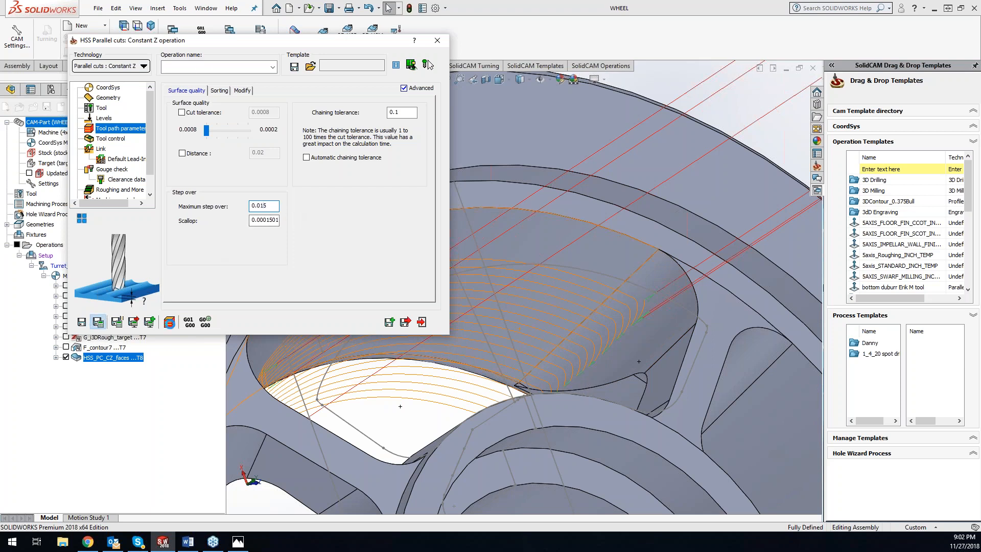
- Simulate the Constant Z operation in SolidVerify, examine the cut on the window wall, and close the simulation
click(427, 64)
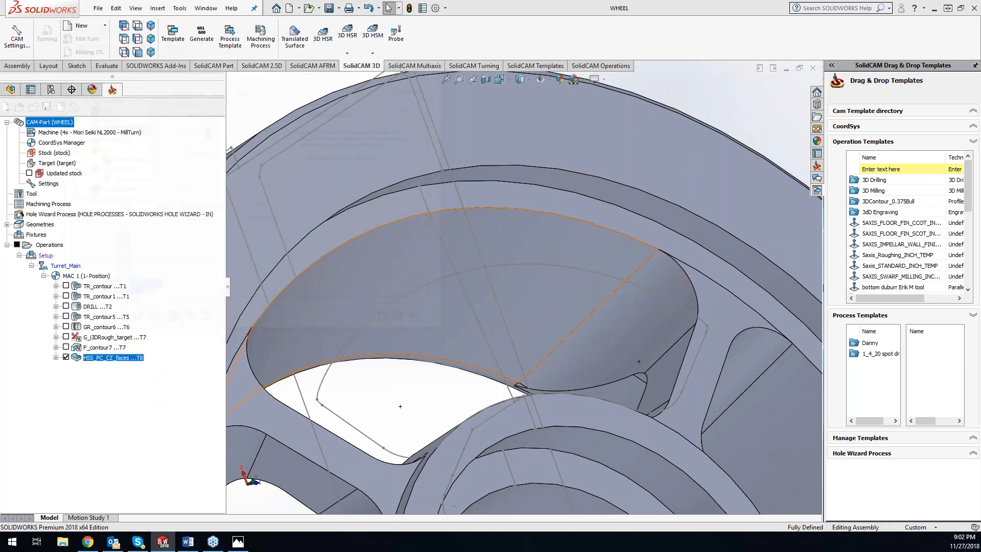
click(199, 239)
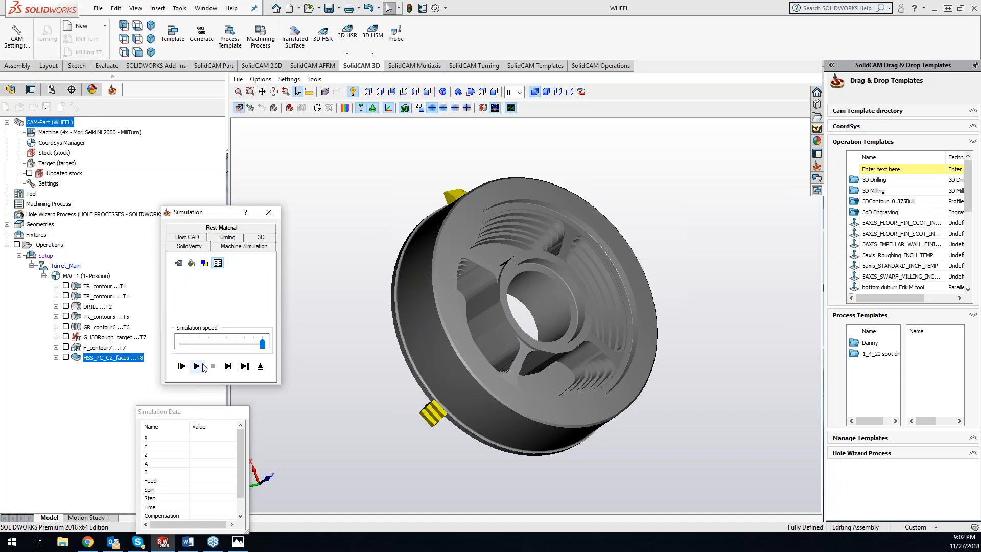
click(197, 366)
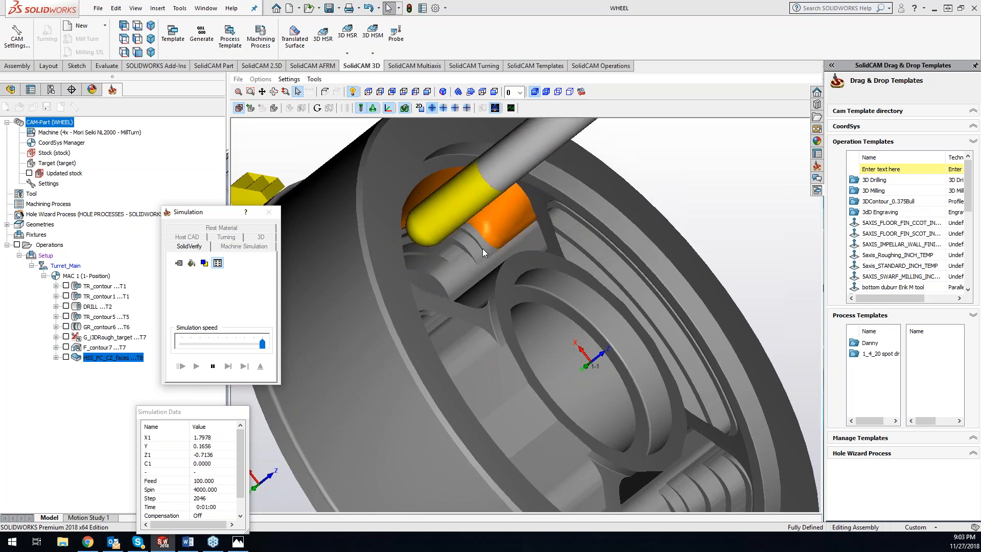
middle_drag(536, 232, 496, 235)
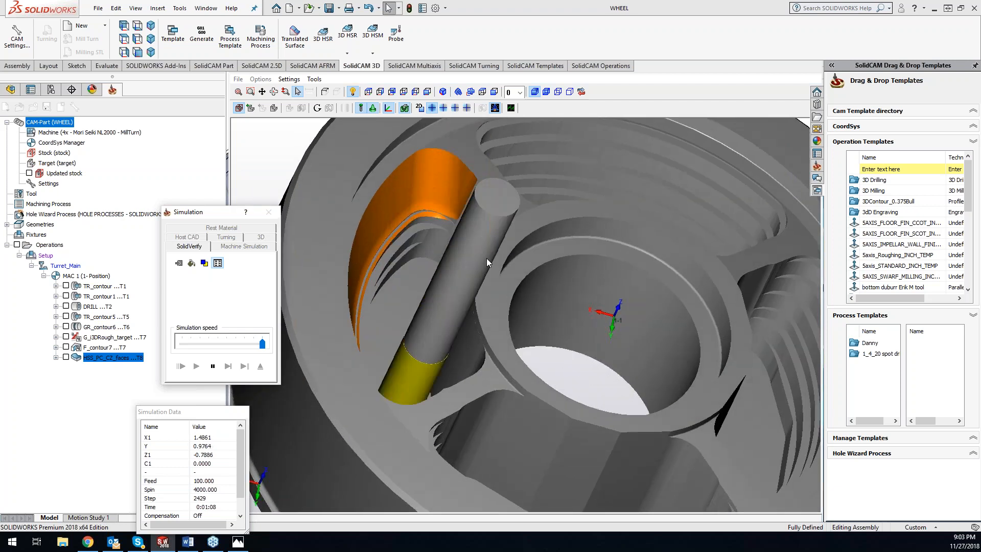
click(213, 367)
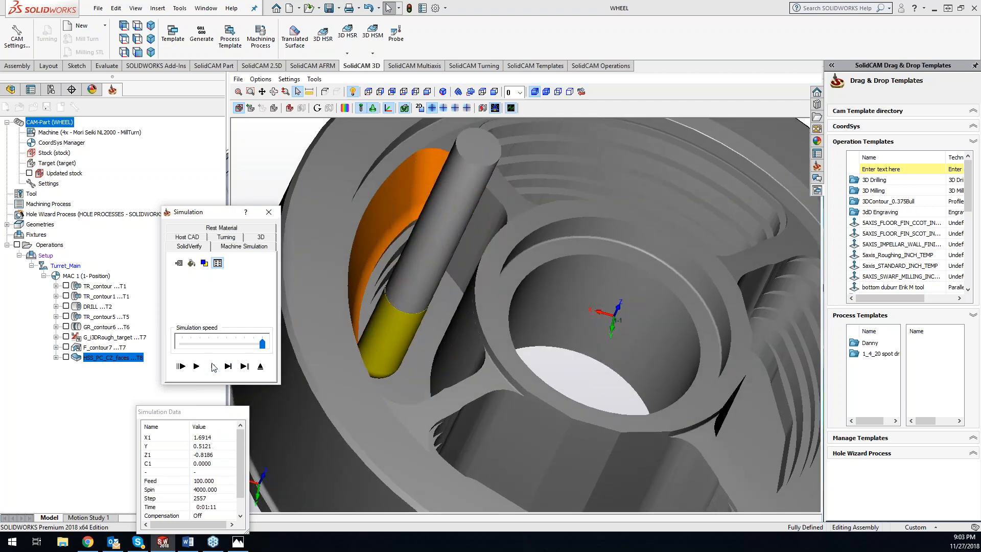
click(269, 213)
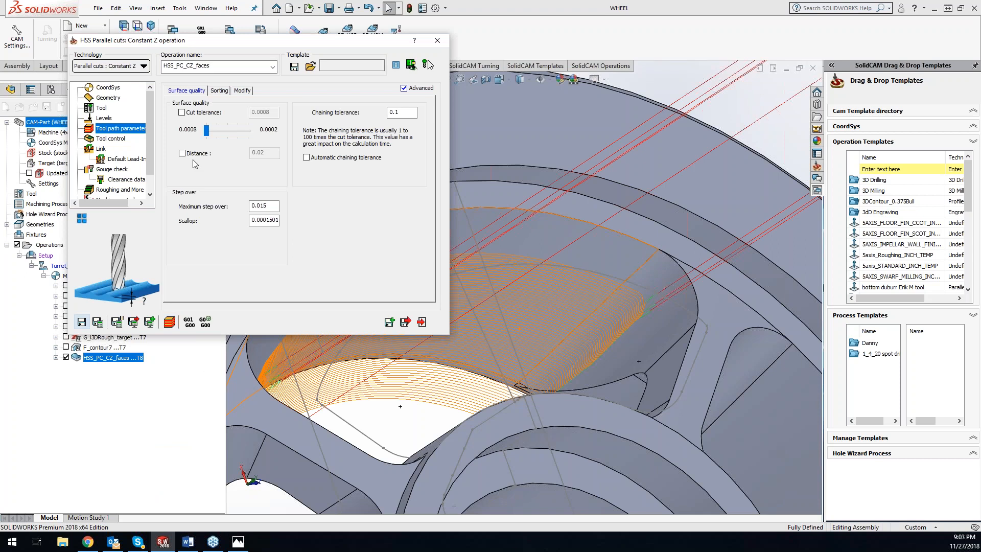
- Enable Extend/Trim for the Constant Z tool path with start and end tangential extensions of 20% tool diameter
click(242, 90)
click(349, 162)
click(86, 70)
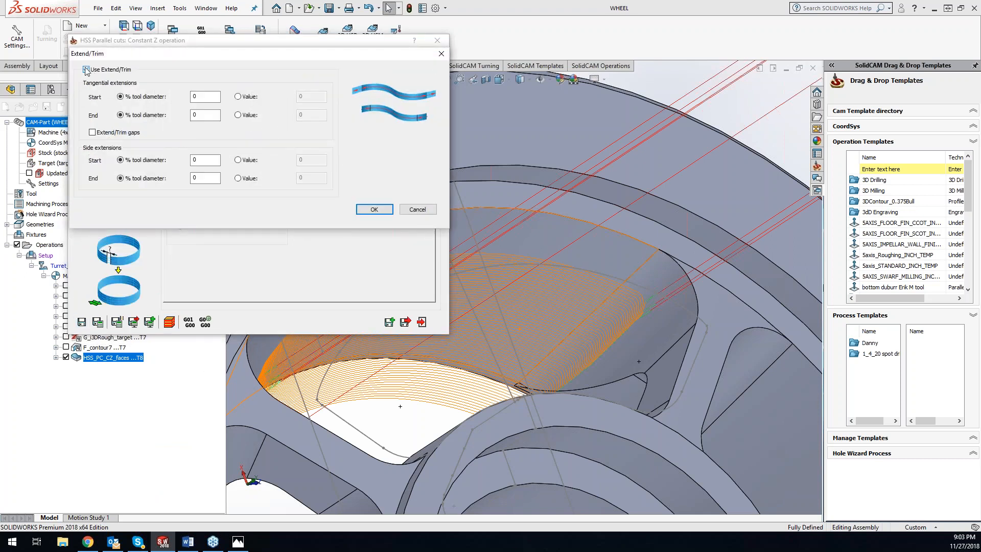
click(209, 97)
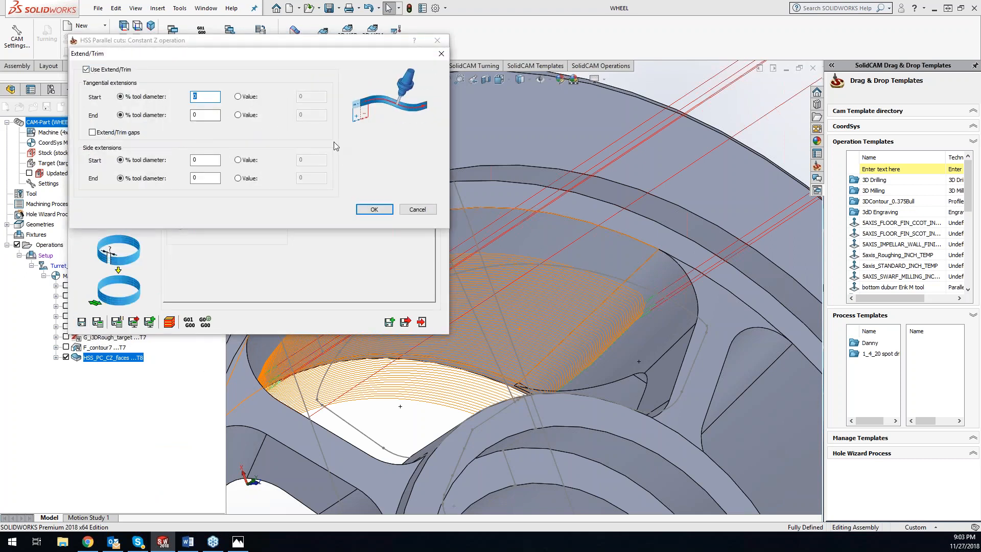
text(0)
click(193, 115)
click(374, 210)
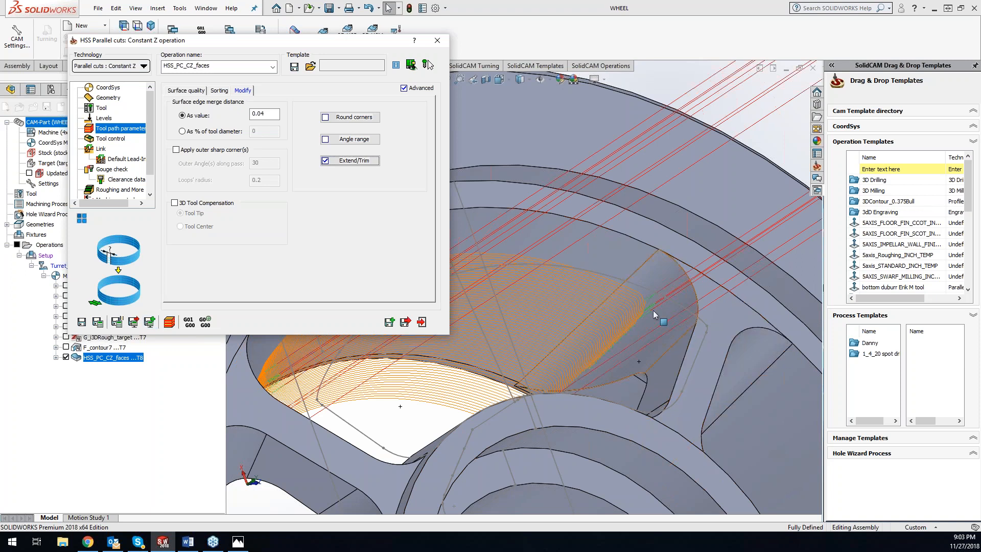
click(353, 160)
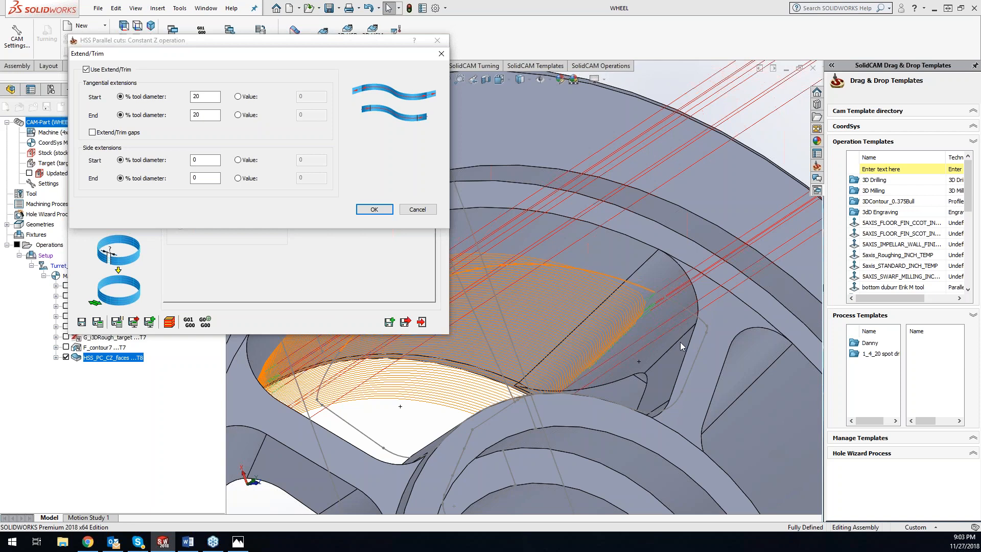
click(374, 209)
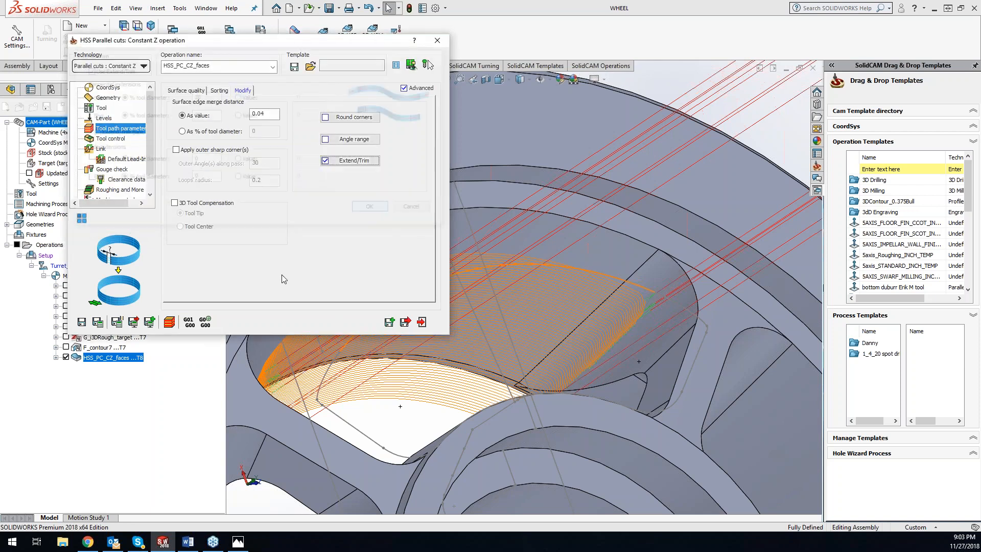
- Simulate the extended Constant Z operation in SolidVerify and compare the machined stock with the target on the window wall
click(170, 322)
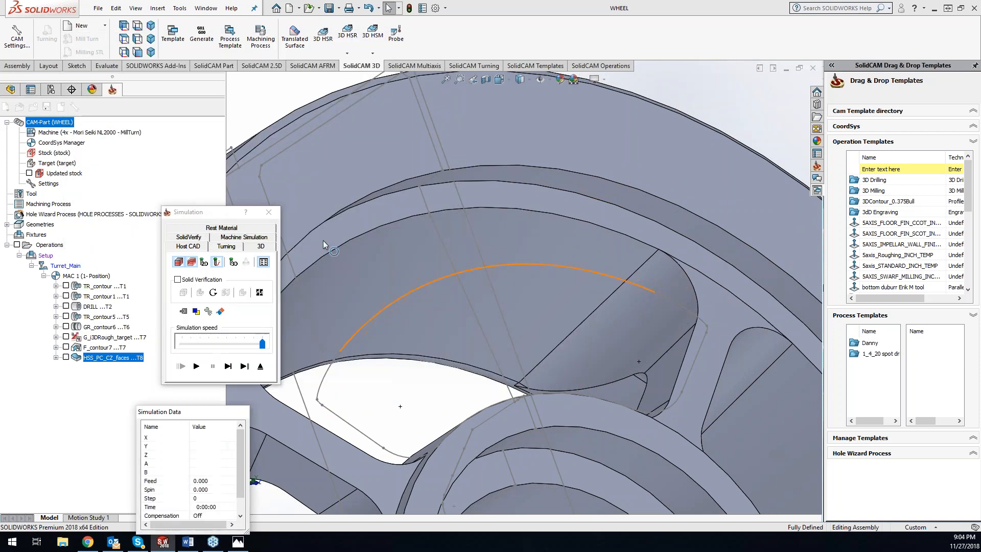
click(200, 236)
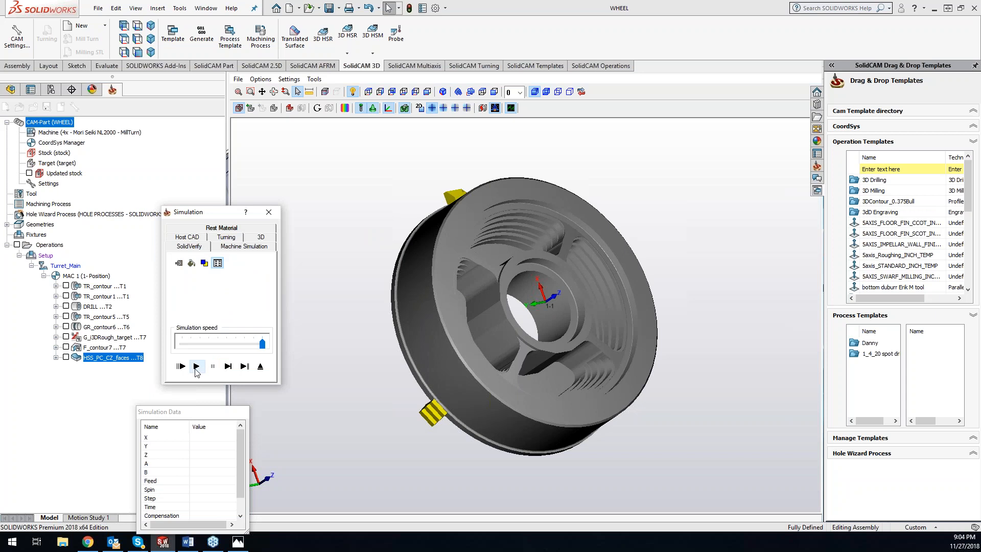
click(196, 366)
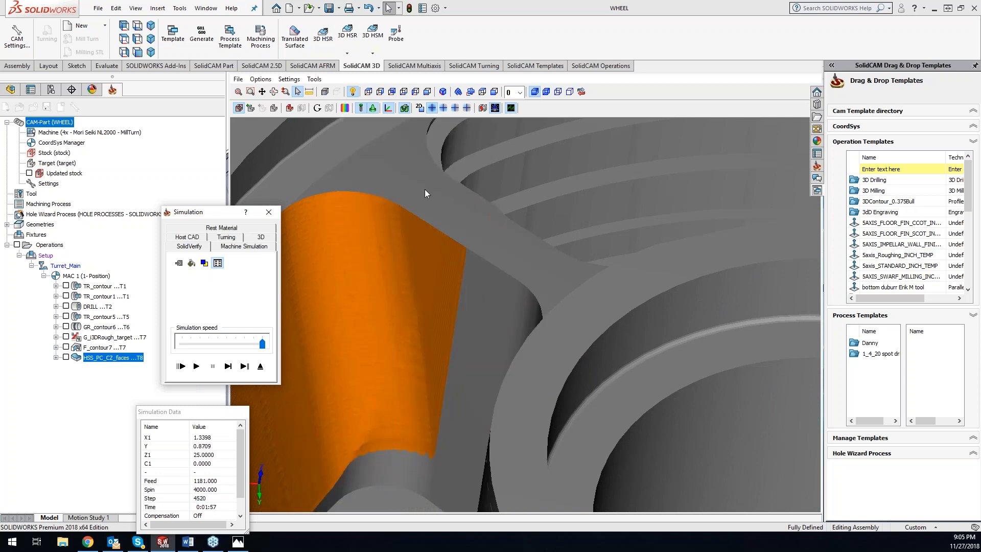
click(344, 110)
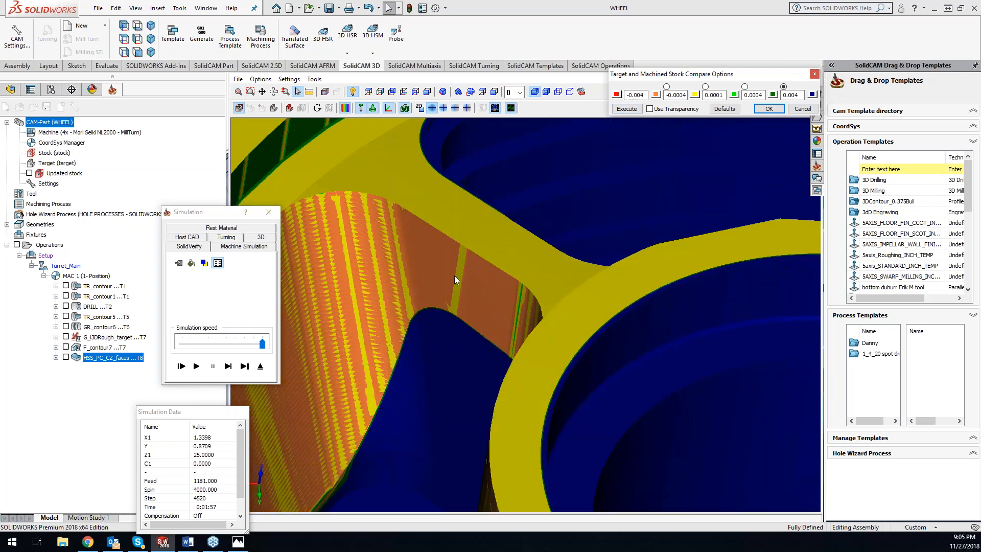
click(455, 275)
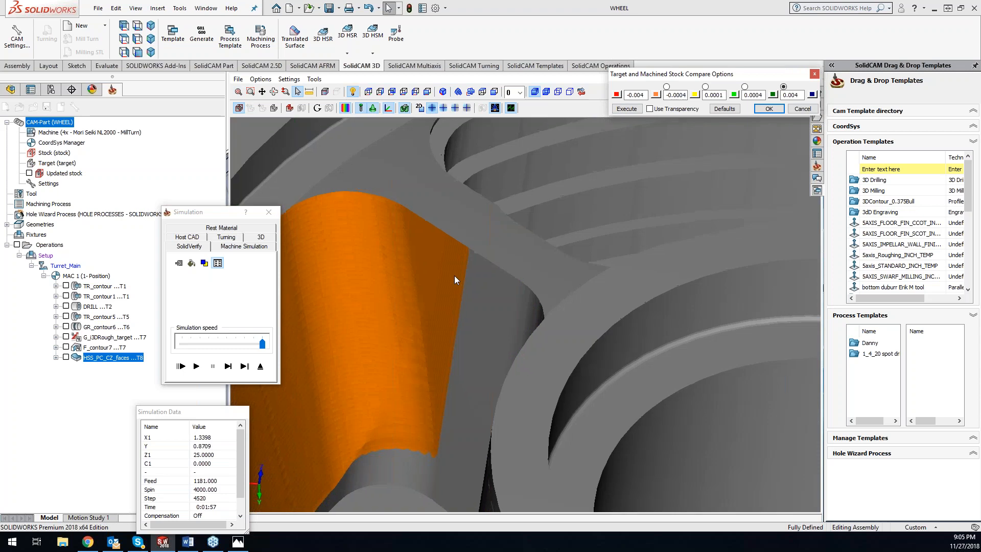
click(268, 212)
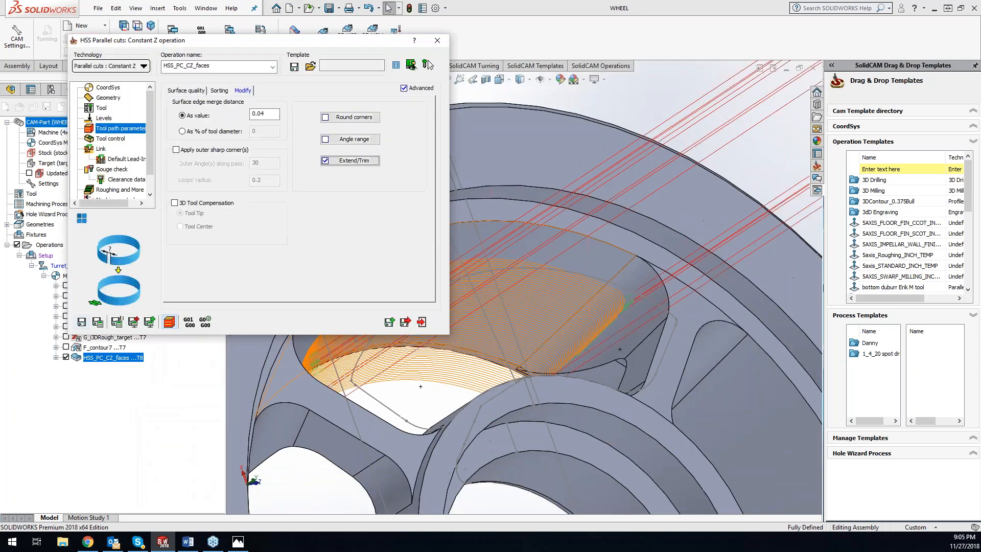
- Open the 4-axis rotation list in the transformations of the HSS_PC_CZ_faces operation
scroll(524, 326, up, 3)
click(544, 163)
middle_drag(544, 162, 526, 165)
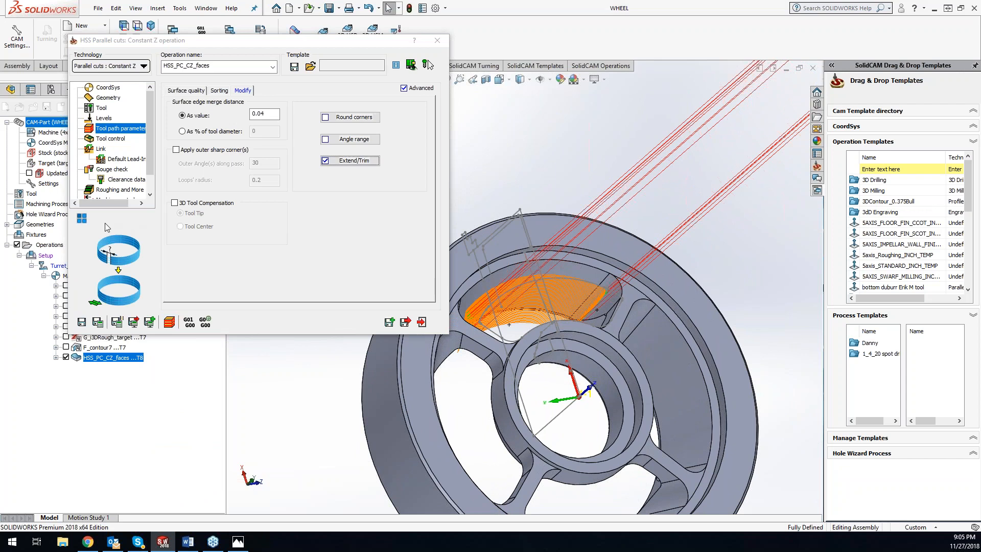
click(82, 219)
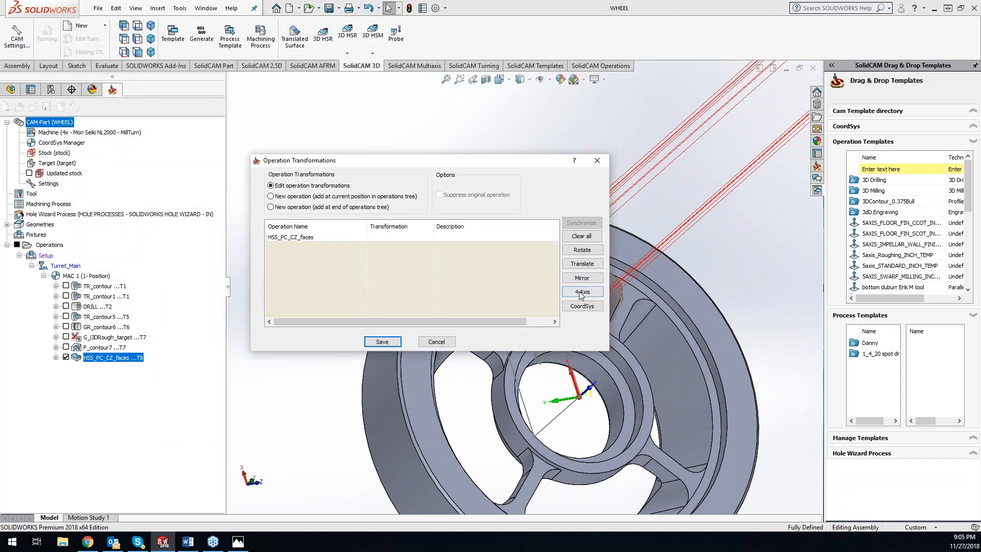
click(581, 292)
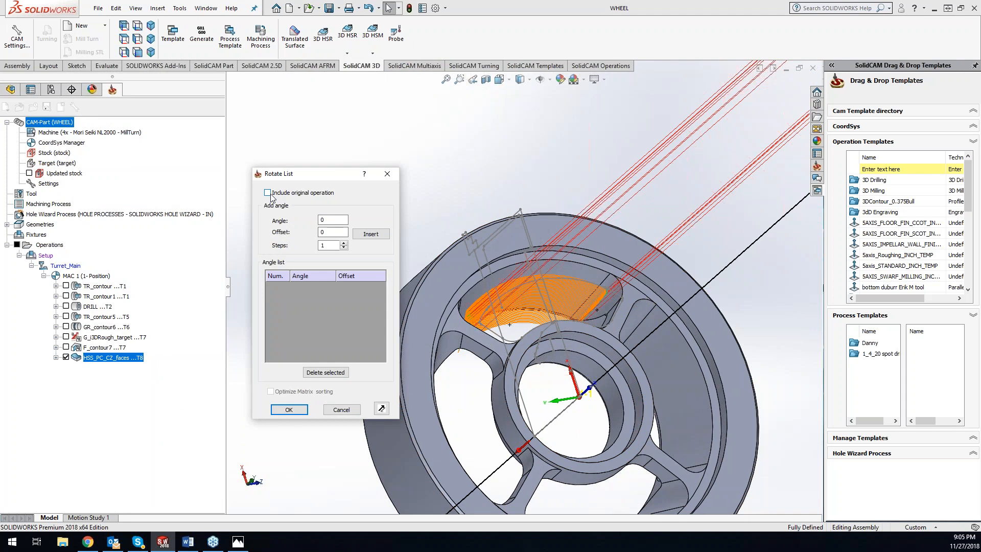
click(269, 193)
double_click(328, 221)
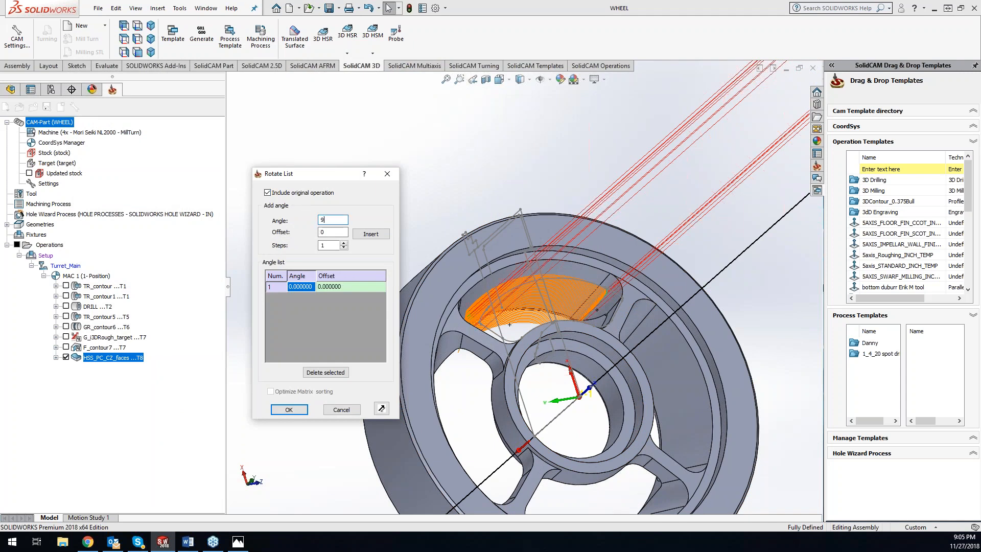
text(90)
click(371, 233)
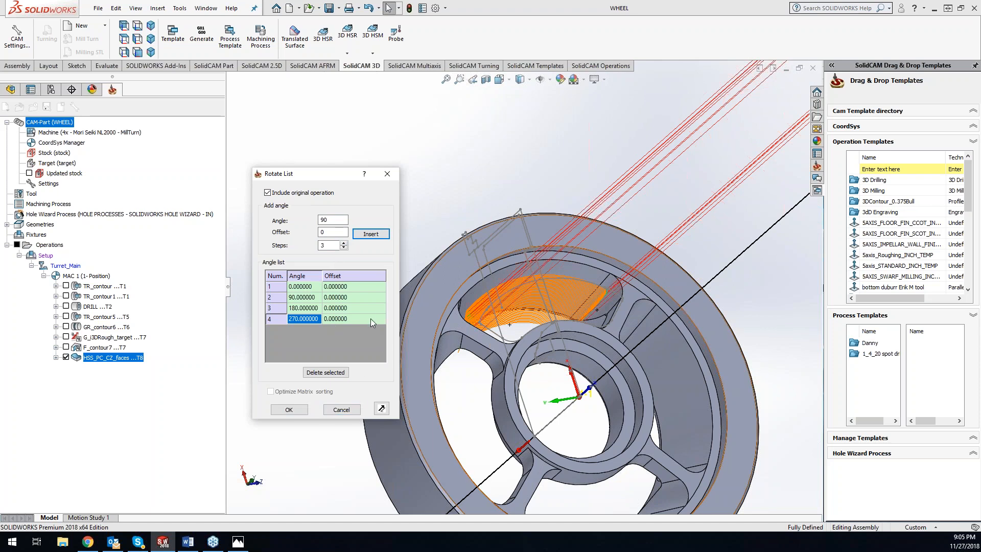
click(326, 372)
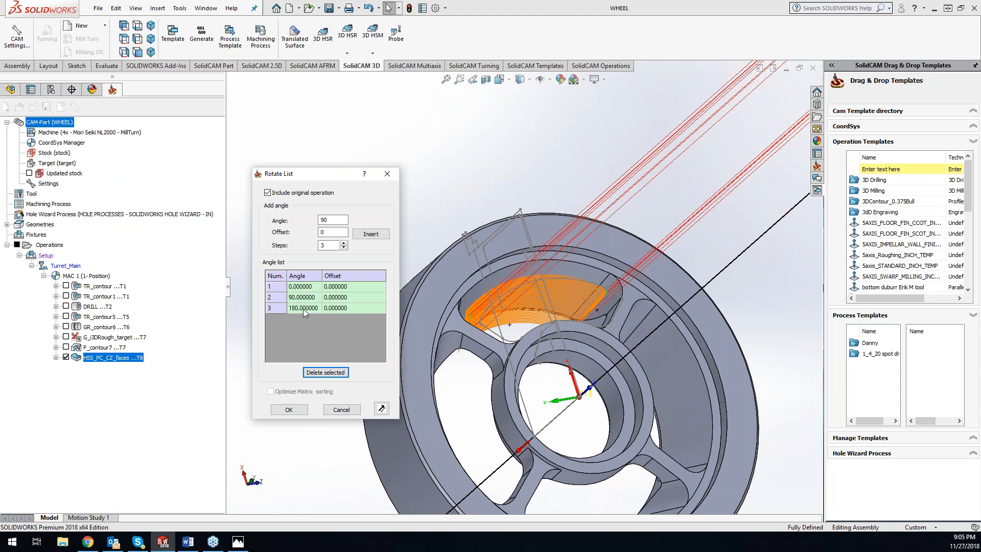
click(373, 235)
click(335, 373)
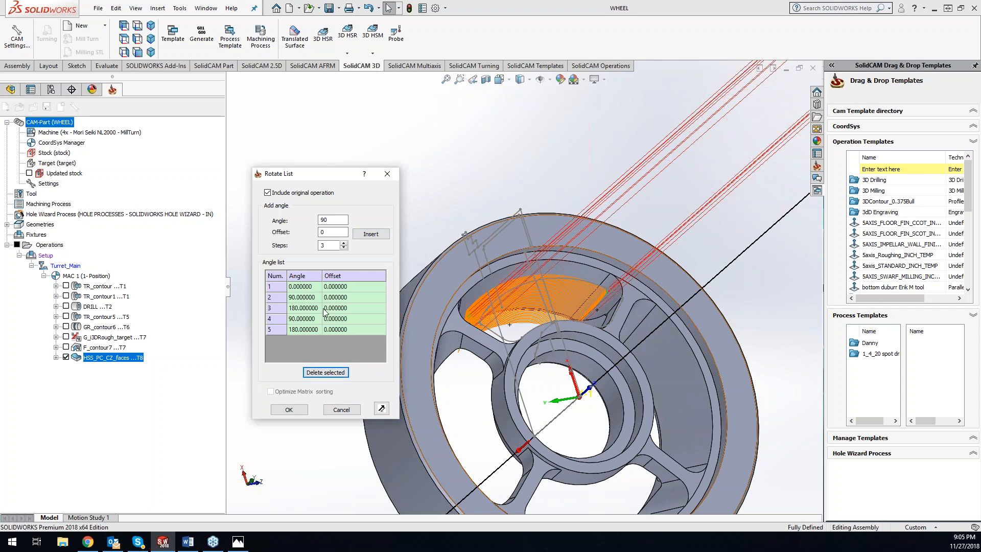
click(358, 409)
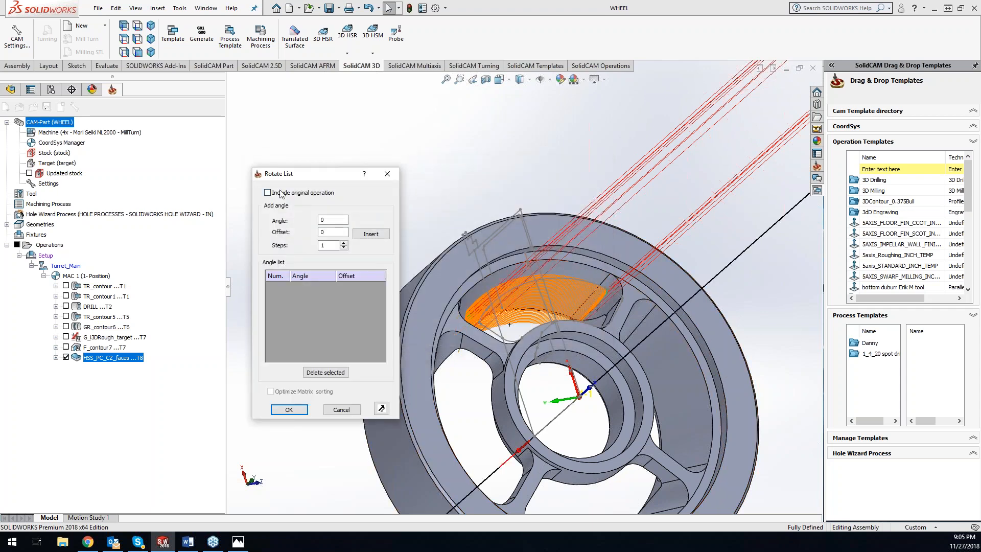
- Pattern the operation about the 4th axis, including the original plus three 90° rotation steps, and save the transformation
click(281, 193)
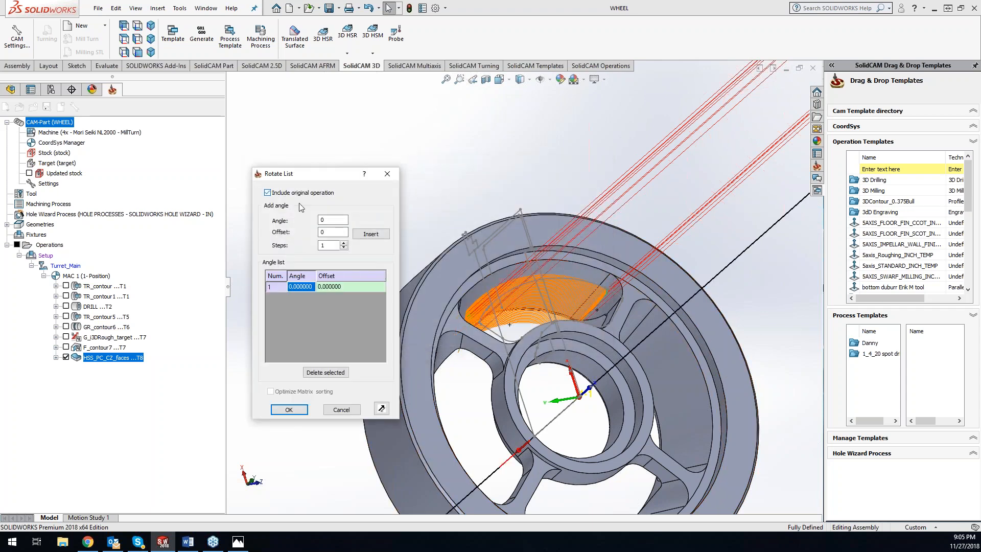
double_click(322, 220)
click(343, 244)
click(371, 234)
click(288, 409)
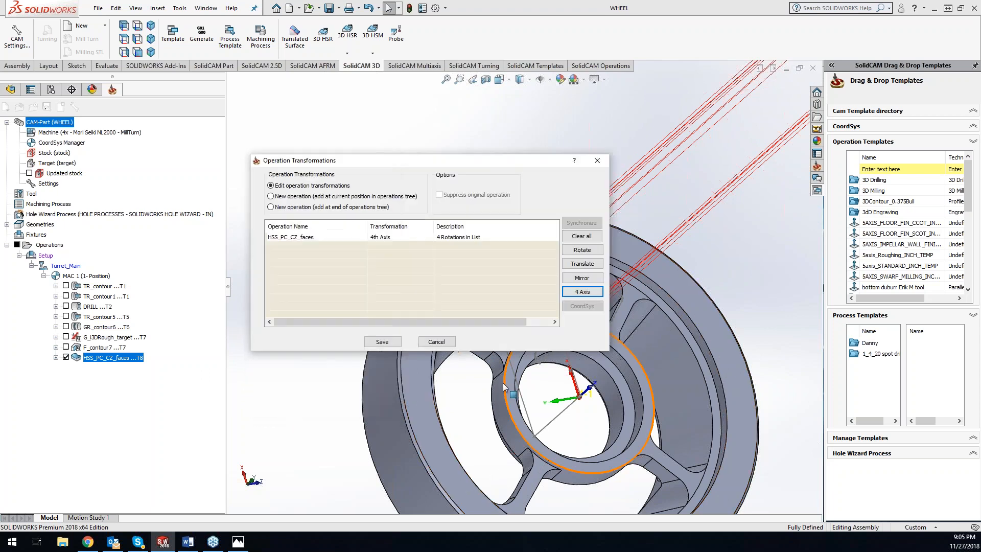
click(377, 343)
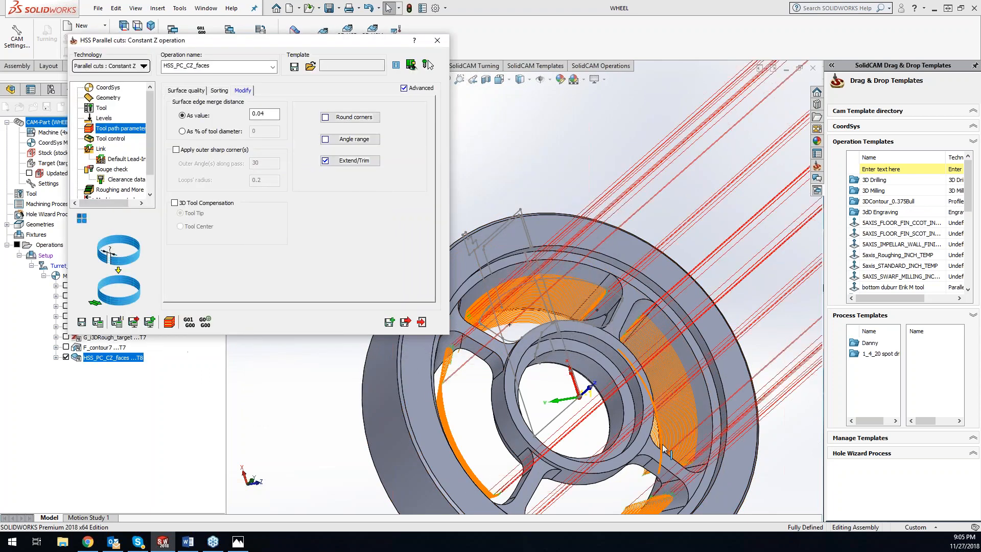
- Load the patterned Constant Z operation in SolidVerify and set the animation redraw interval to a fixed step of 100
middle_drag(290, 441, 208, 339)
click(170, 321)
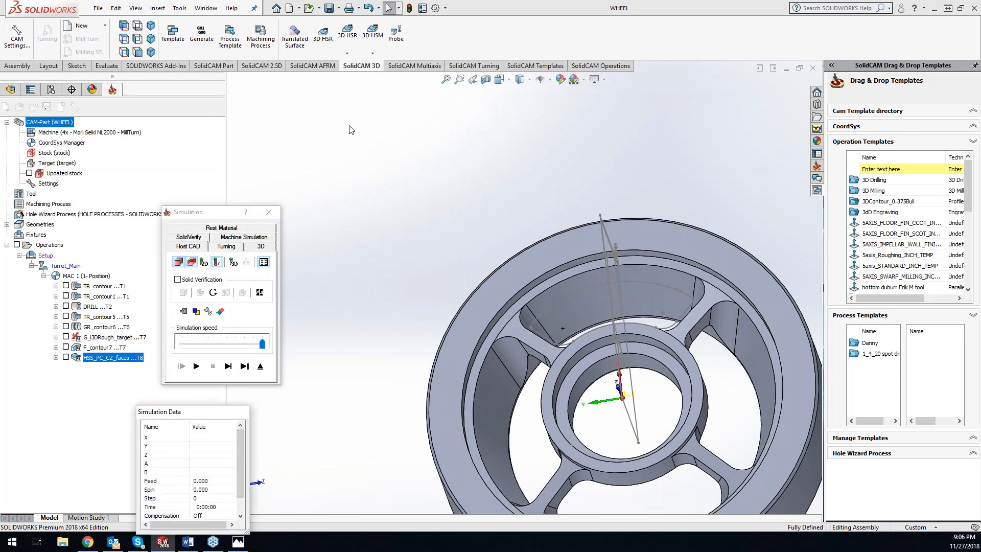
click(194, 238)
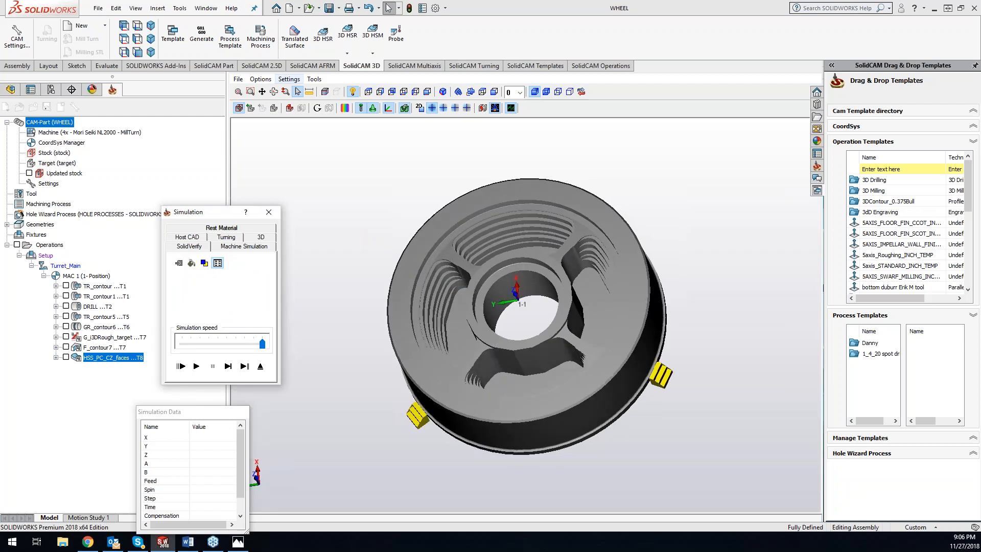
click(288, 79)
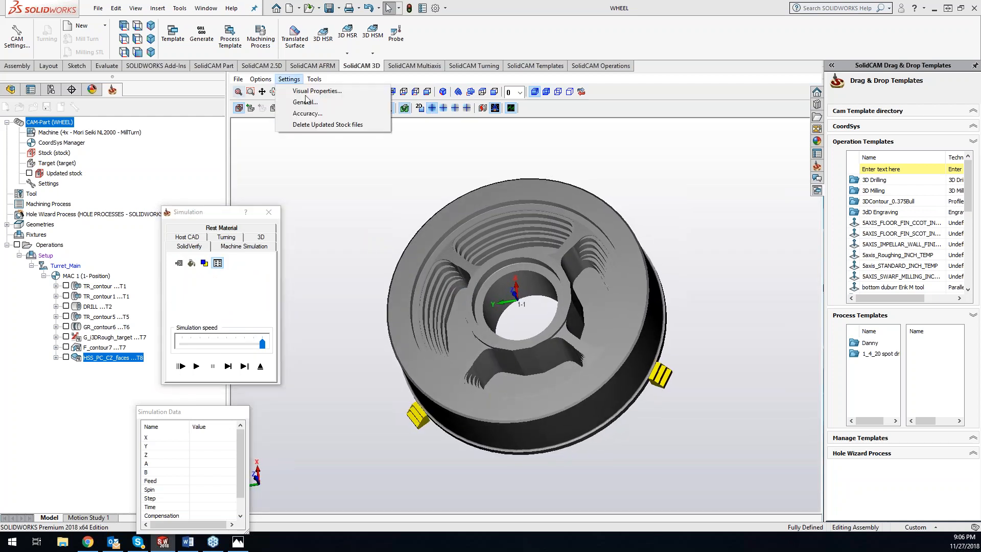
click(306, 114)
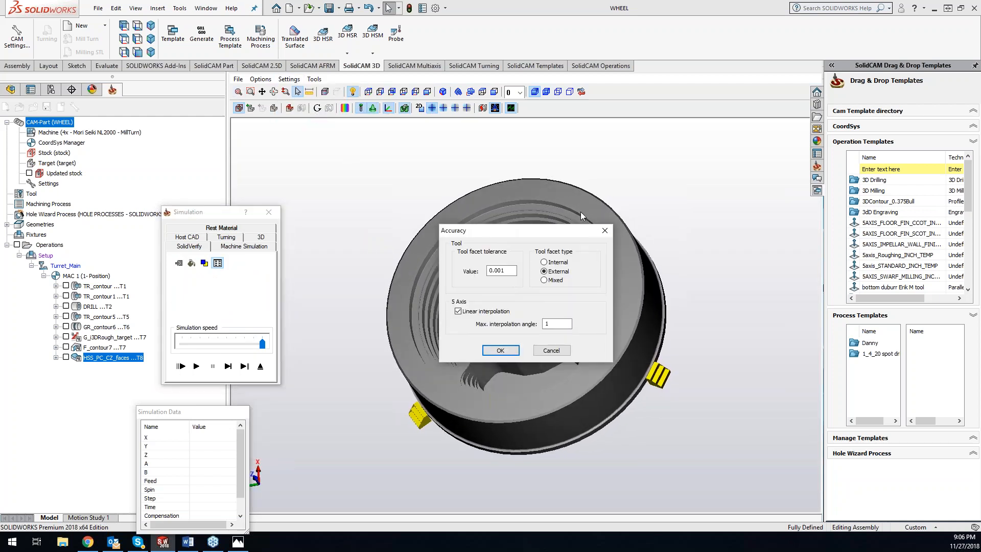
key(Return)
click(260, 79)
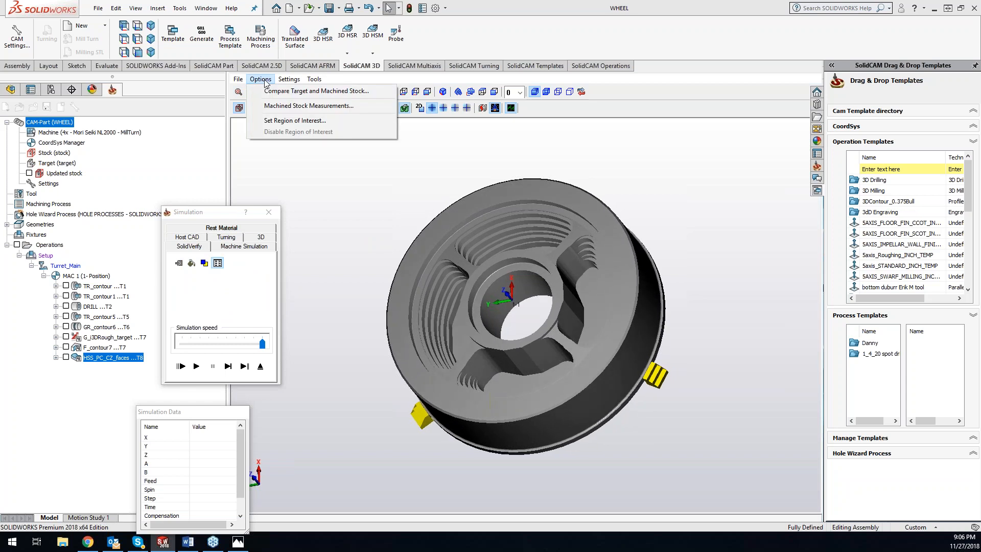
click(289, 79)
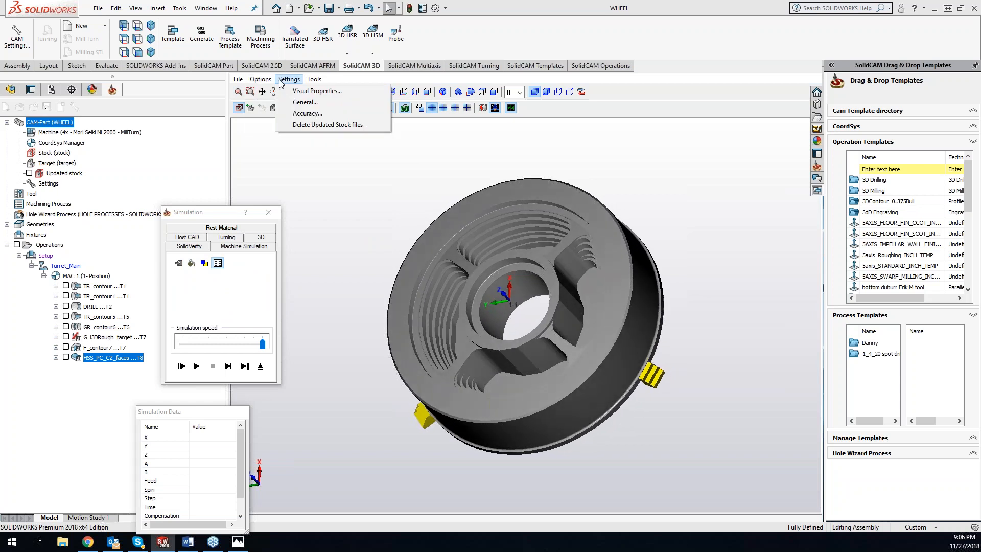
click(305, 103)
click(574, 210)
text(00)
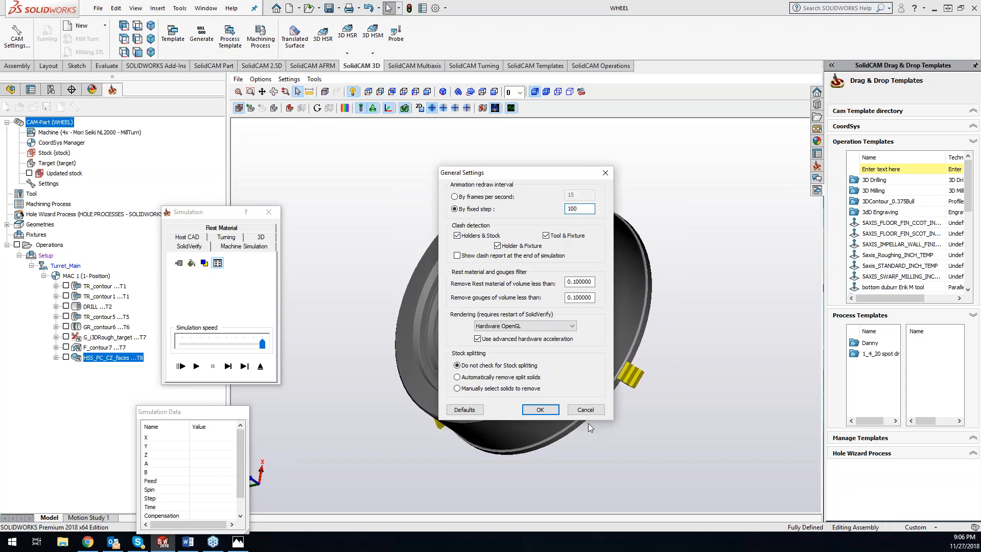
click(540, 410)
- Run the patterned finishing simulation and compare the machined stock with the target across all four windows
click(212, 365)
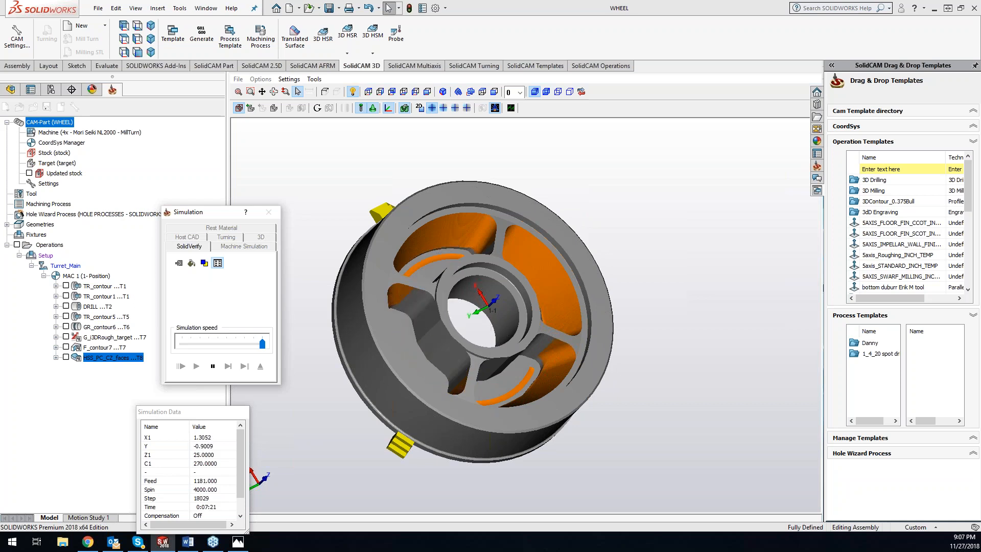
middle_drag(564, 316, 357, 265)
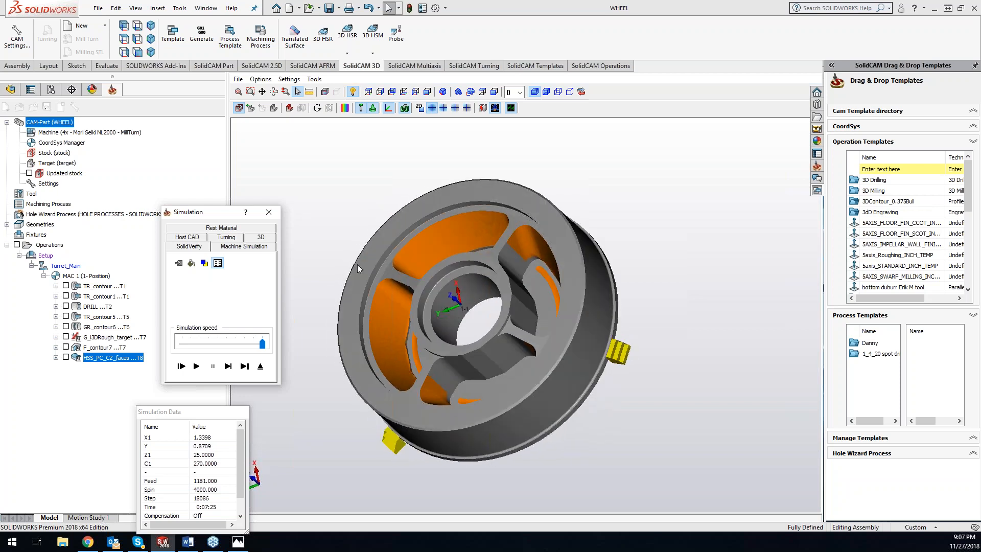
click(345, 108)
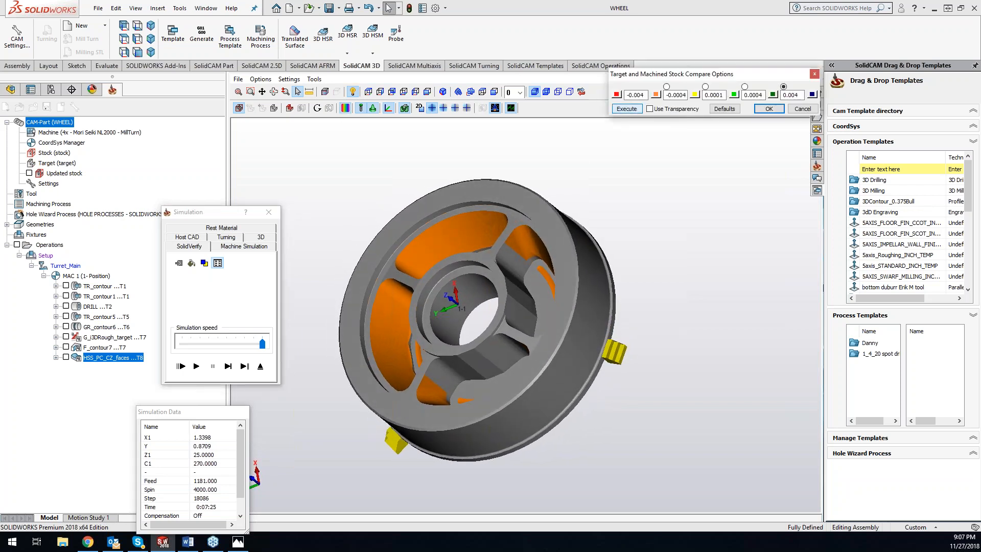
click(627, 108)
middle_drag(669, 173, 704, 201)
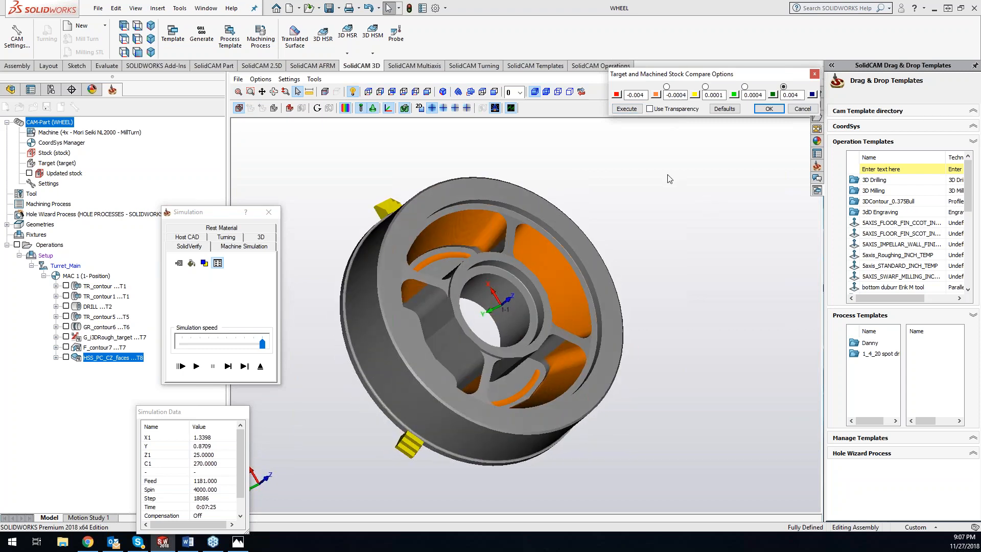
click(626, 109)
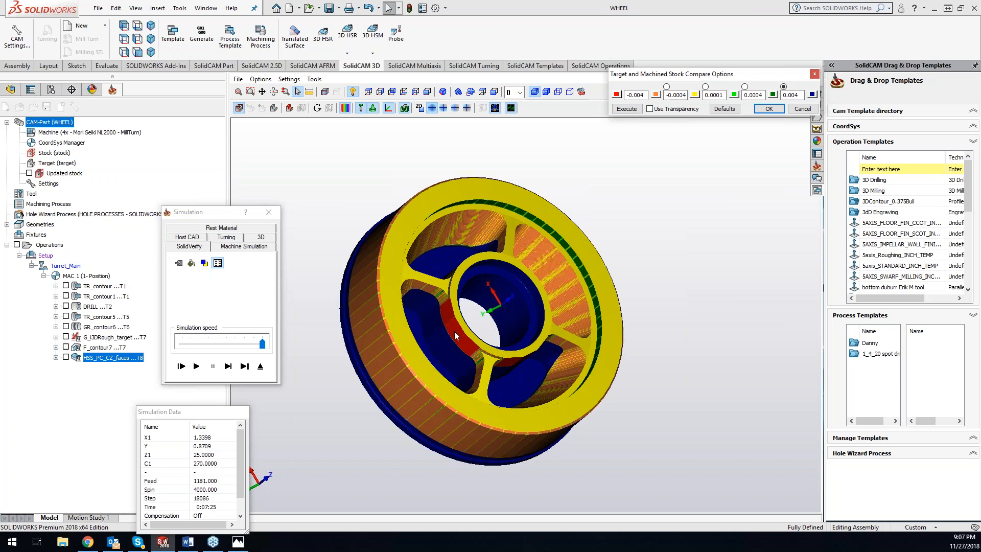
middle_drag(447, 323, 514, 277)
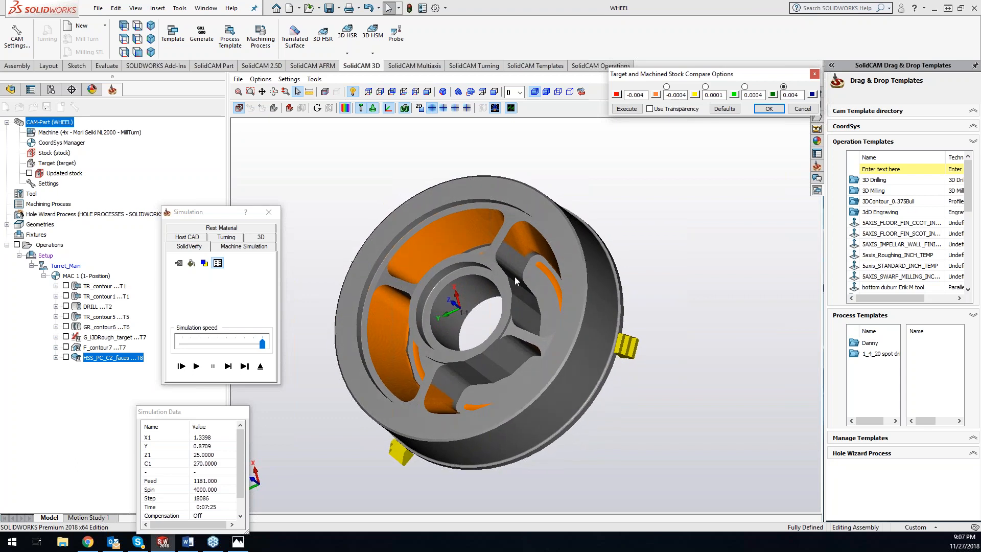
click(271, 215)
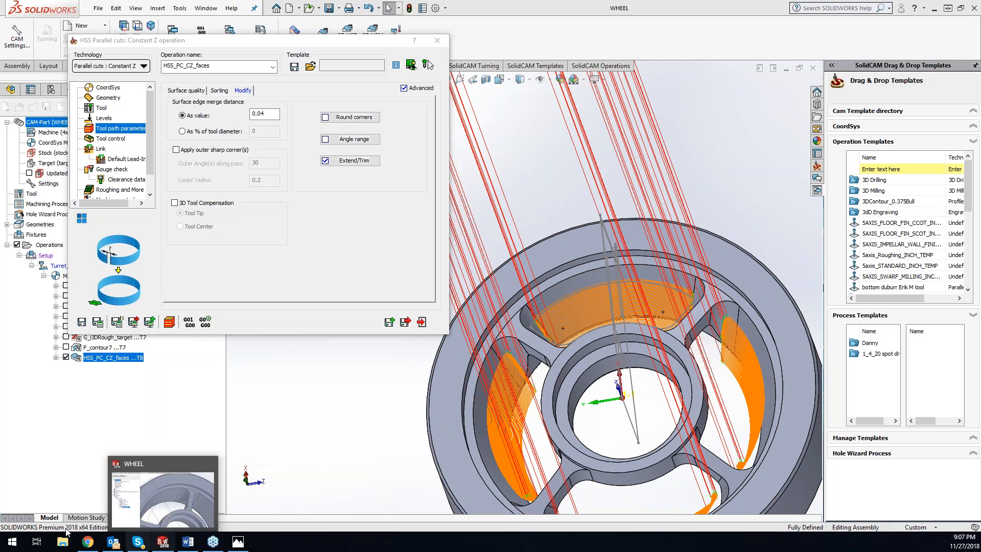
- Switch to Chrome and view the upcoming class dates on SolidCAM's KevCAM Night School registration page
click(93, 547)
click(173, 8)
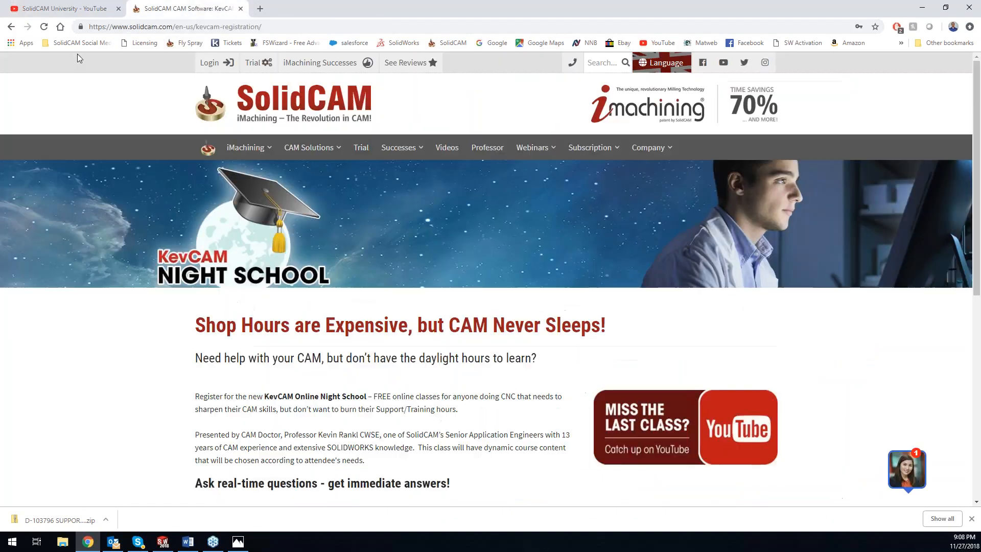
scroll(453, 308, down, 4)
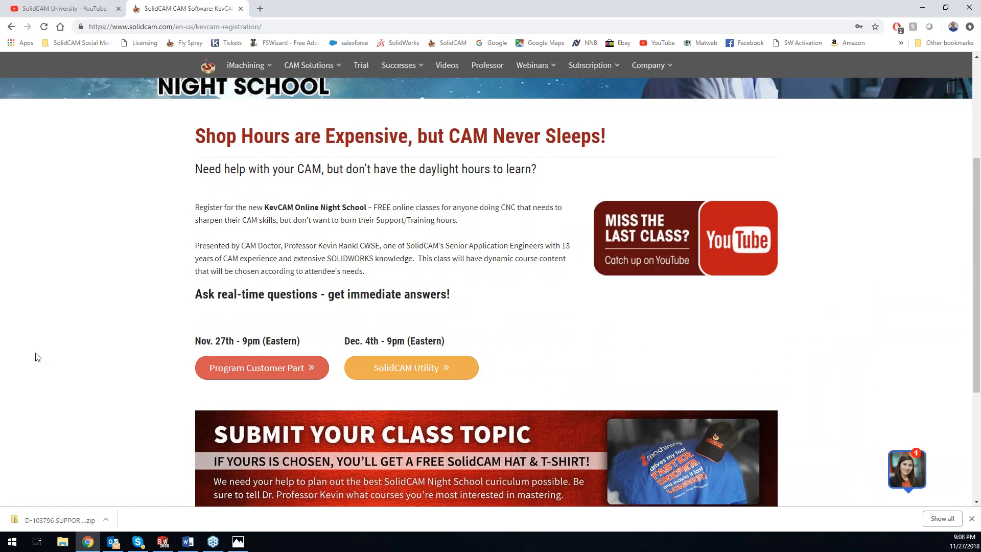
click(0, 418)
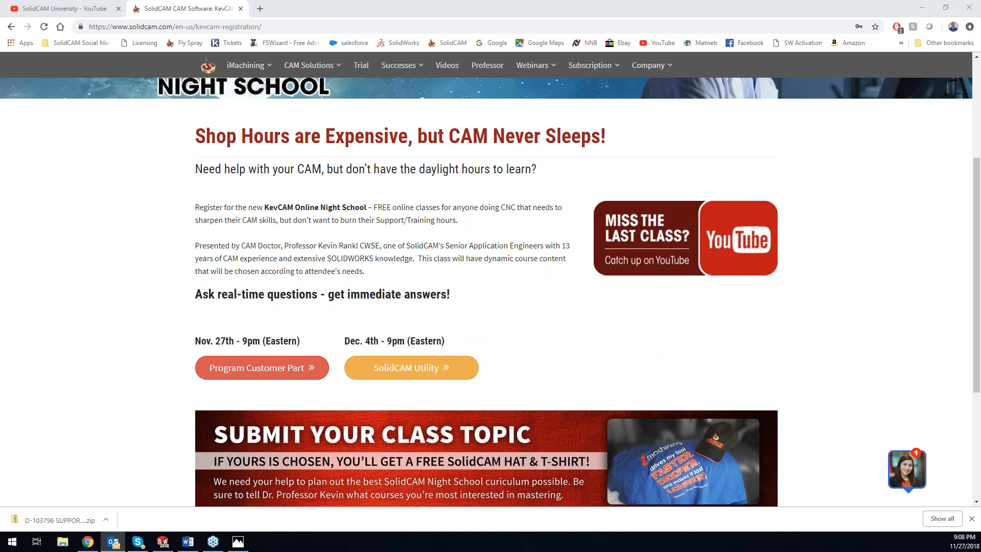